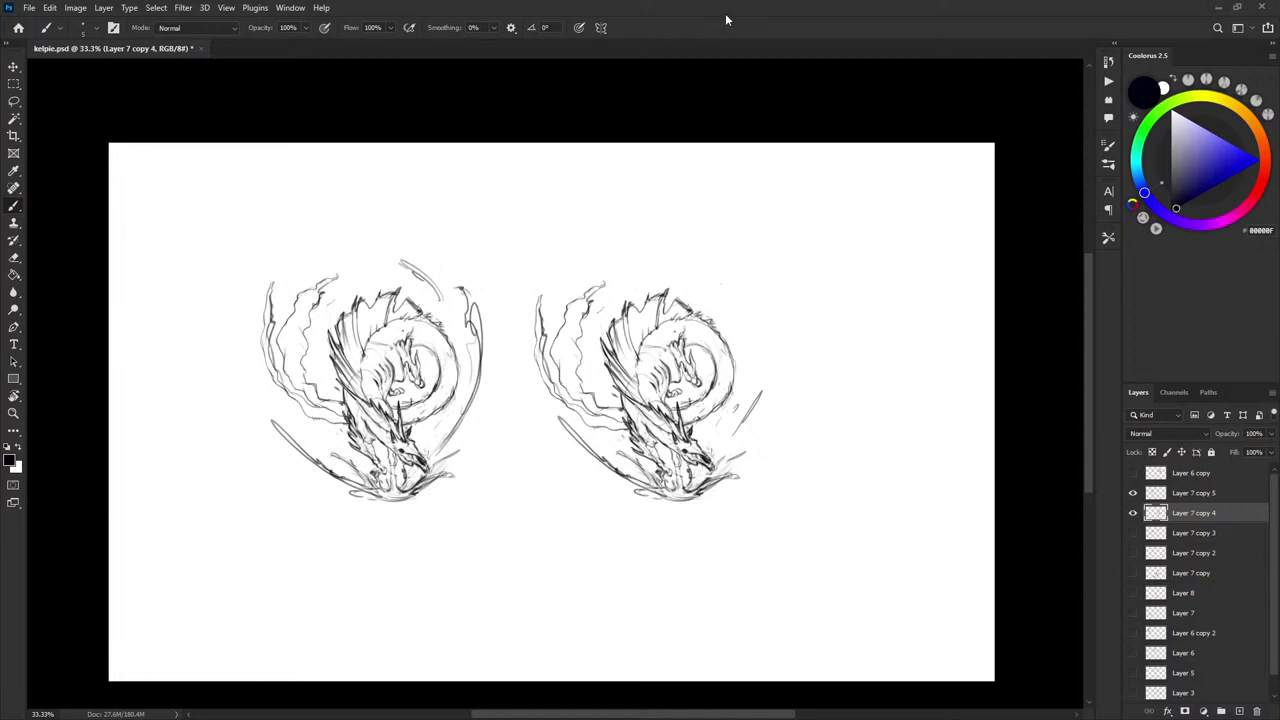
- Toggle the visibility of Layer 7 copy 4 and Layer 7 copy 5 to compare the two creature sketches
{"action": "left_click_drag", "start_coordinate": [722, 250], "coordinate": [724, 237]}
{"action": "key", "text": "ctrl+plus"}
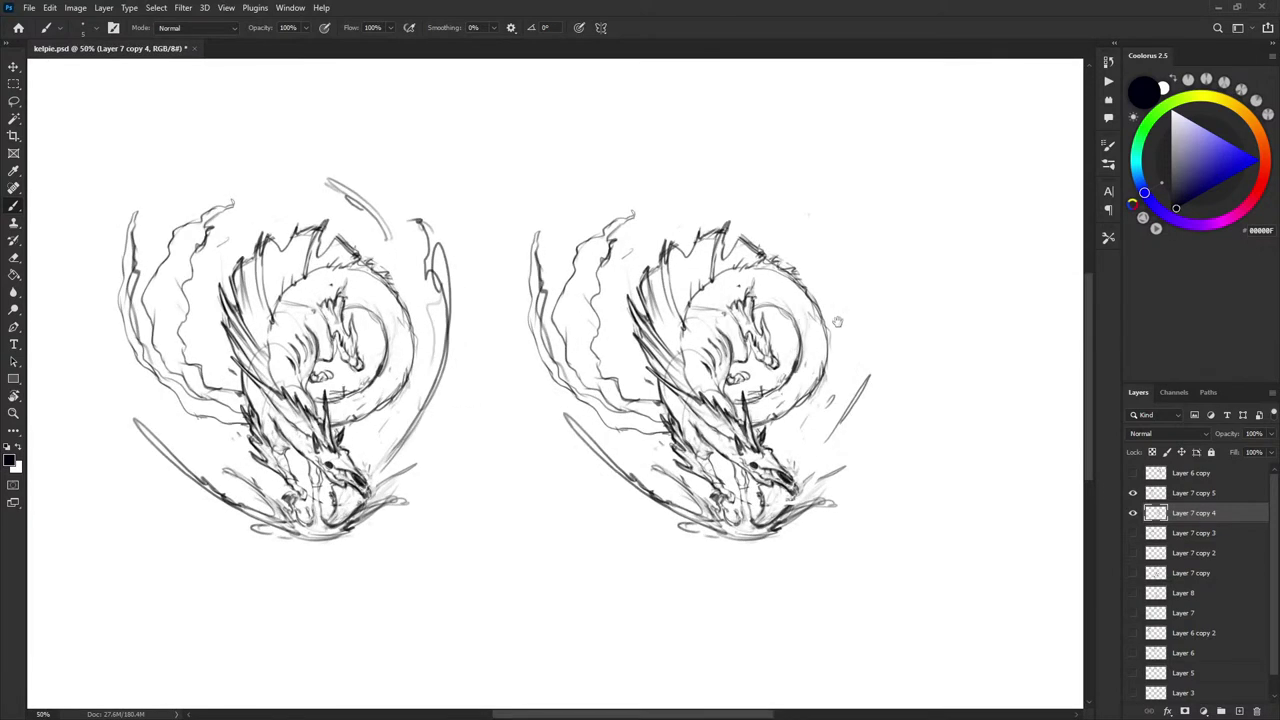
{"action": "left_click_drag", "start_coordinate": [854, 313], "coordinate": [885, 343]}
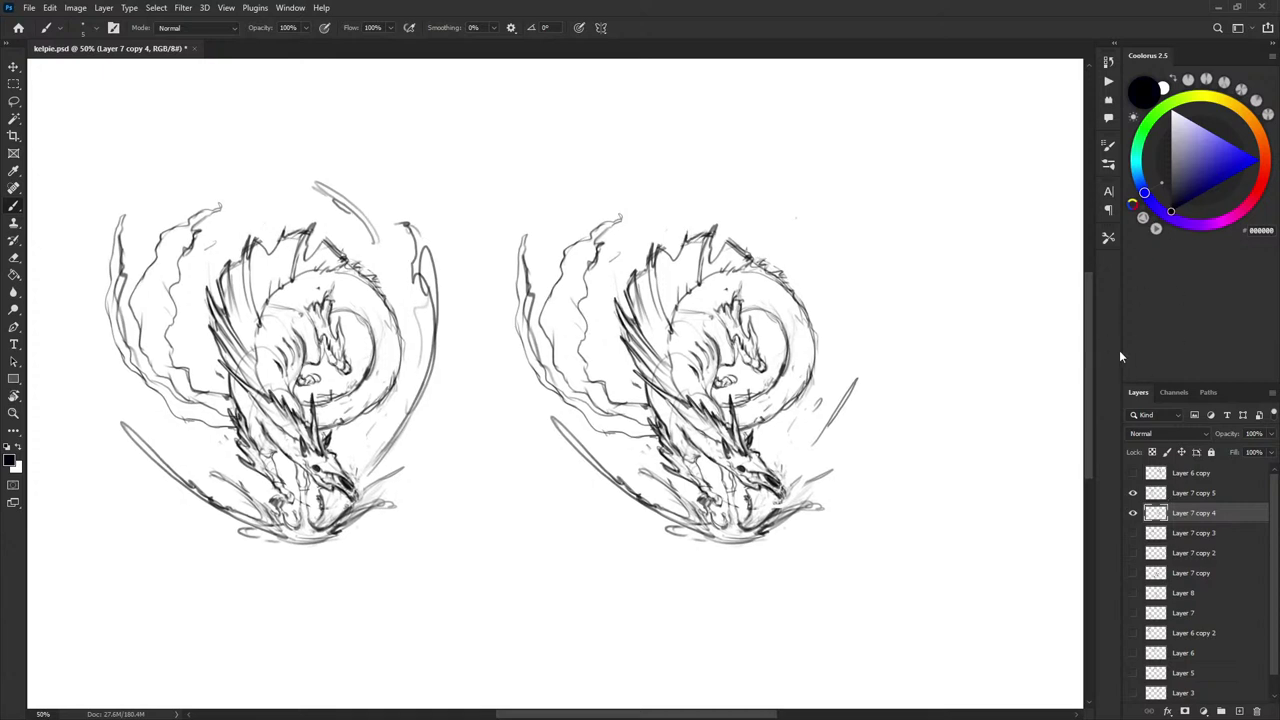
{"action": "left_click", "coordinate": [1133, 512]}
{"action": "left_click", "coordinate": [1133, 512]}
{"action": "left_click", "coordinate": [1133, 493]}
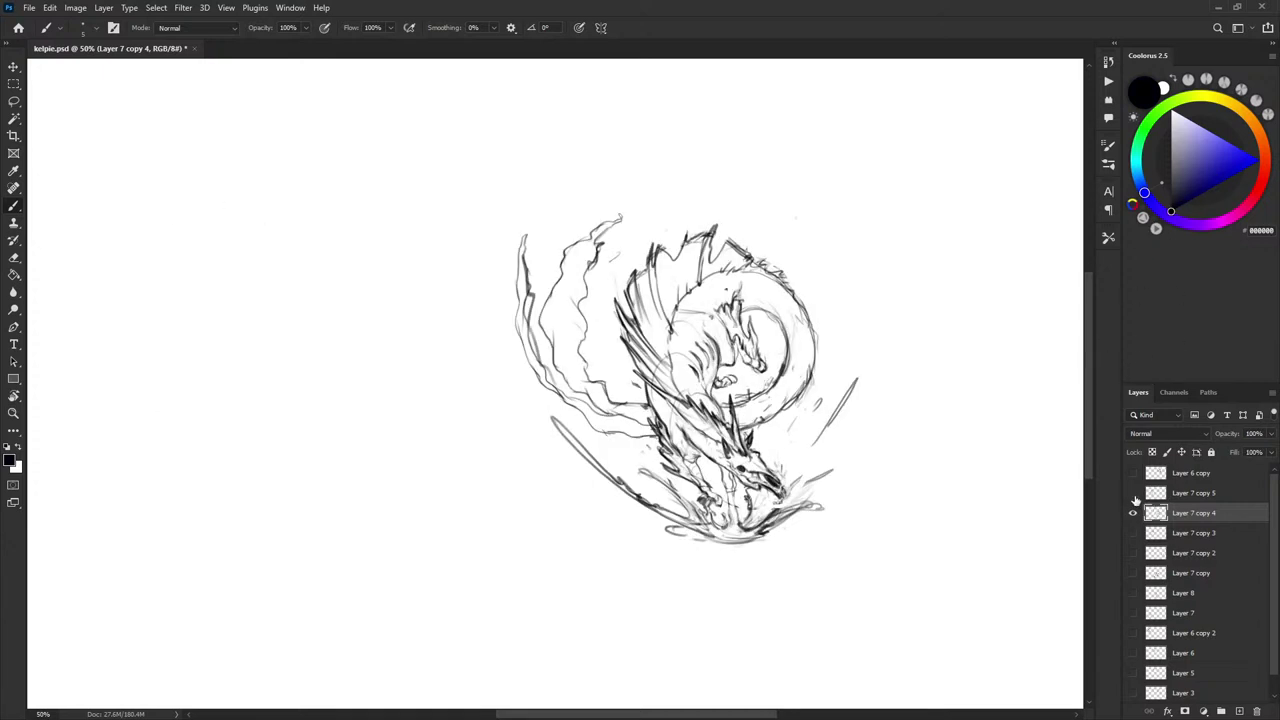
{"action": "left_click", "coordinate": [1133, 493]}
{"action": "mouse_move", "coordinate": [875, 381]}
{"action": "left_mouse_down"}
{"action": "mouse_move", "coordinate": [857, 363]}
{"action": "mouse_move", "coordinate": [874, 377]}
{"action": "mouse_move", "coordinate": [823, 363]}
{"action": "mouse_move", "coordinate": [894, 380]}
{"action": "mouse_move", "coordinate": [890, 390]}
{"action": "mouse_move", "coordinate": [837, 331]}
{"action": "mouse_move", "coordinate": [814, 346]}
{"action": "mouse_move", "coordinate": [856, 364]}
{"action": "mouse_move", "coordinate": [853, 354]}
{"action": "left_mouse_up"}
{"action": "mouse_move", "coordinate": [674, 137]}
{"action": "left_mouse_down"}
{"action": "mouse_move", "coordinate": [613, 169]}
{"action": "mouse_move", "coordinate": [641, 130]}
{"action": "left_mouse_up"}
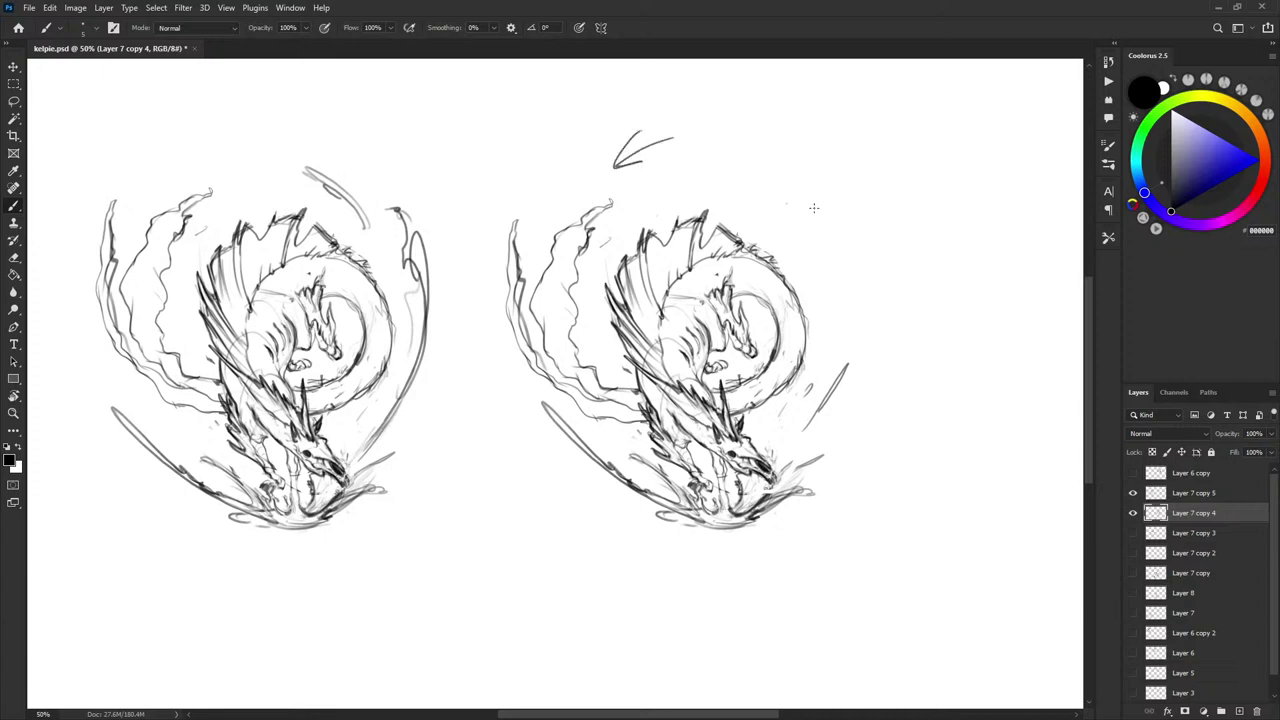
{"action": "key", "text": "ctrl+z"}
{"action": "left_click_drag", "start_coordinate": [856, 239], "coordinate": [829, 244]}
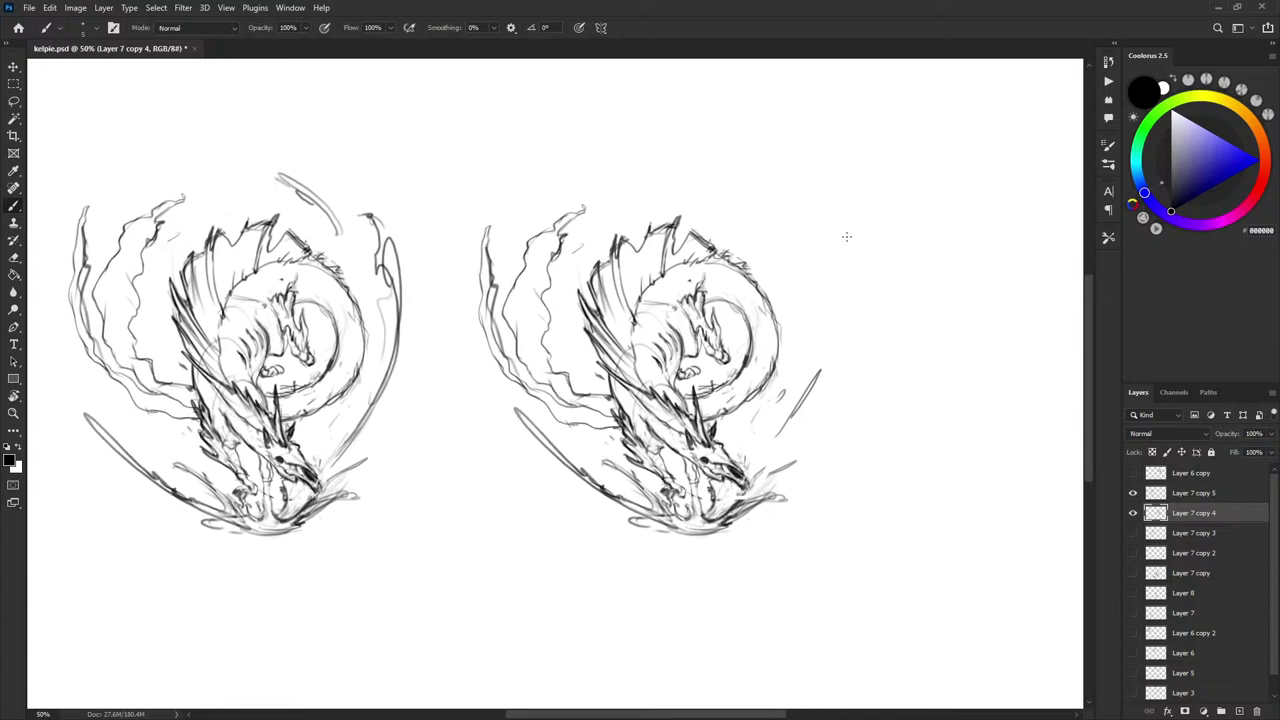
- Merge Layer 7 copy 5 into the layer below and flip both sketches horizontally
{"action": "left_click", "coordinate": [1191, 492]}
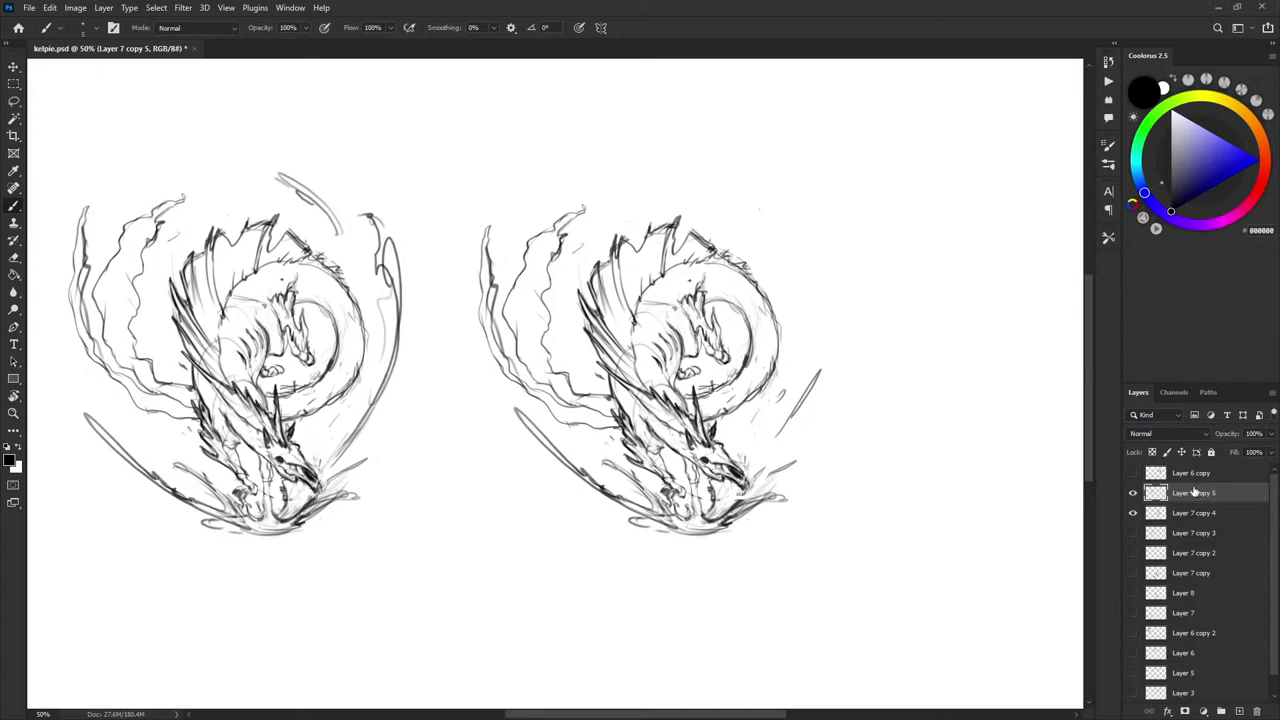
{"action": "key", "text": "ctrl+e"}
{"action": "key", "text": "ctrl+t"}
{"action": "right_click", "coordinate": [672, 360]}
{"action": "left_click", "coordinate": [765, 625]}
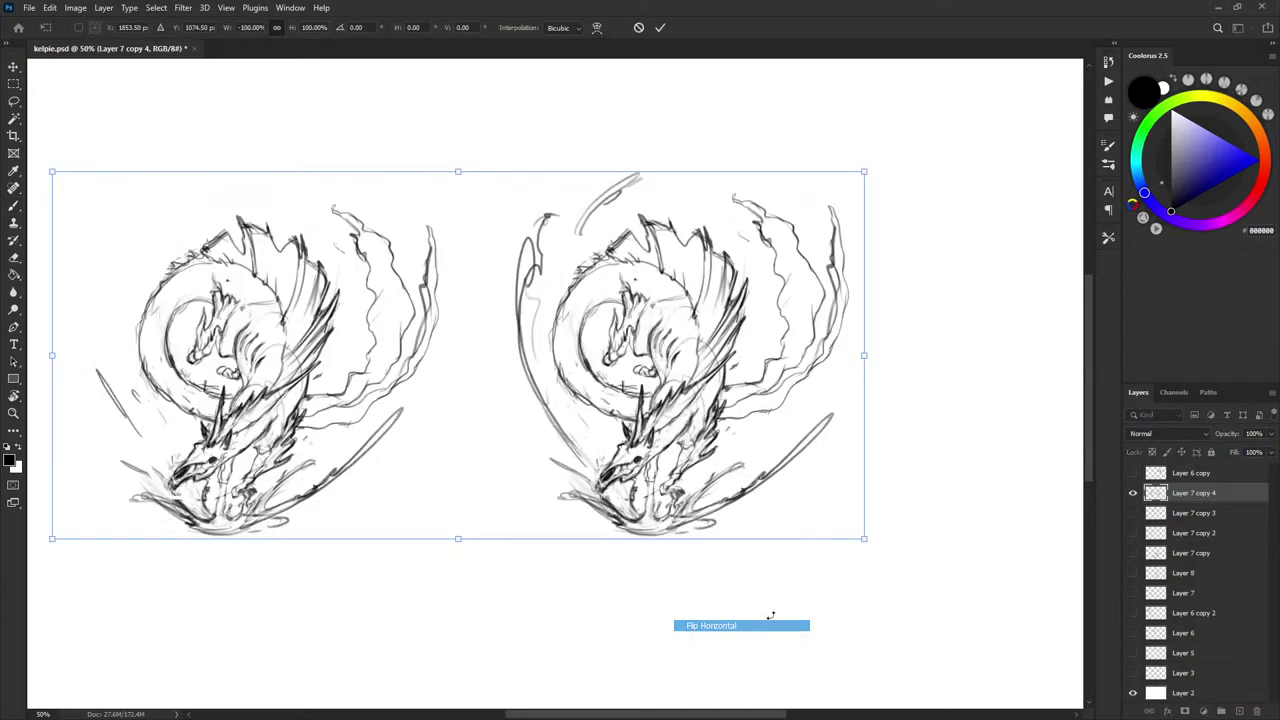
{"action": "key", "text": "Return"}
{"action": "mouse_move", "coordinate": [774, 329]}
{"action": "left_mouse_down"}
{"action": "mouse_move", "coordinate": [883, 320]}
{"action": "mouse_move", "coordinate": [896, 335]}
{"action": "left_mouse_up"}
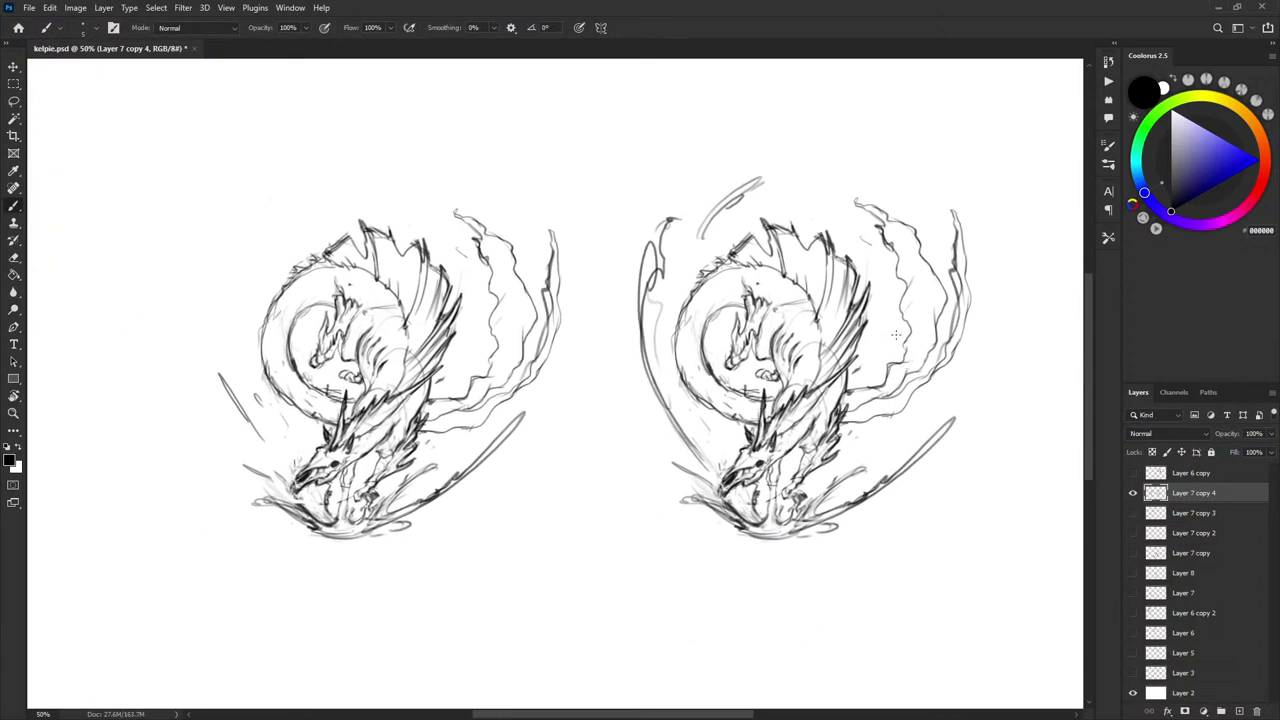
{"action": "scroll", "coordinate": [906, 433], "scroll_direction": "left", "scroll_amount": 2}
{"action": "scroll", "coordinate": [906, 433], "scroll_direction": "down", "scroll_amount": 1}
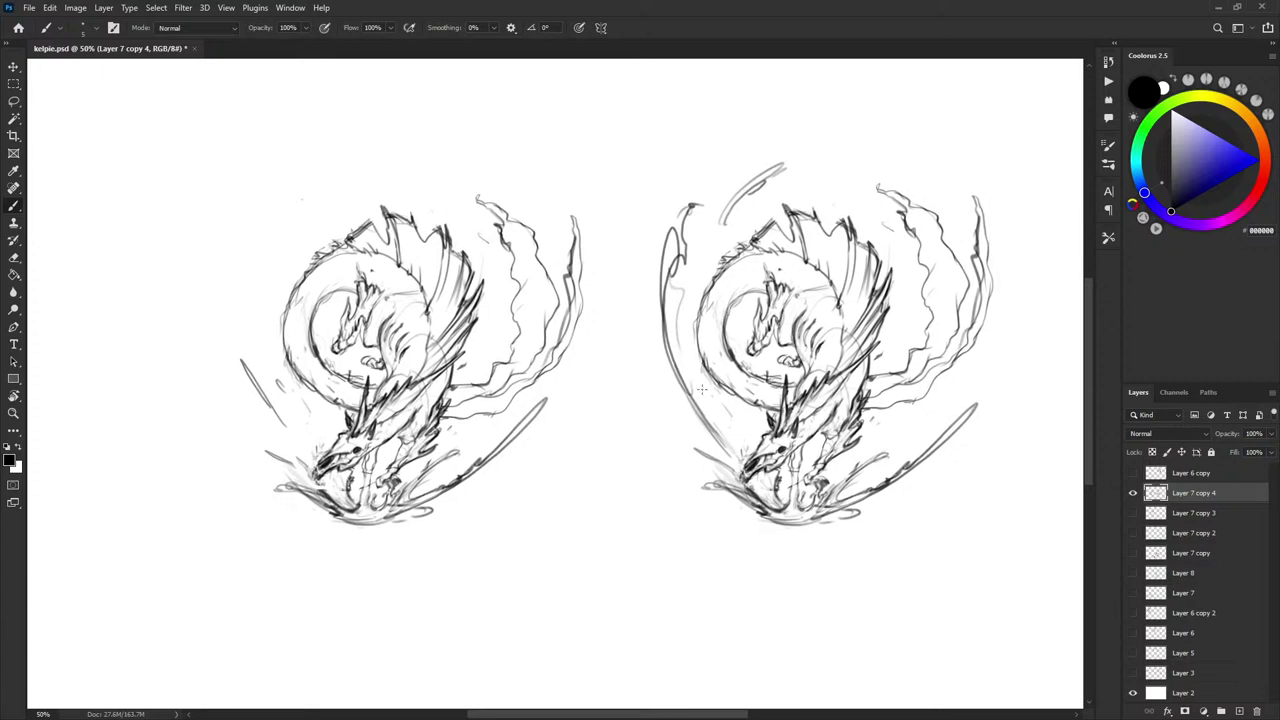
{"action": "left_click_drag", "start_coordinate": [244, 288], "coordinate": [272, 190]}
{"action": "key", "text": "ctrl+z"}
{"action": "left_click_drag", "start_coordinate": [355, 148], "coordinate": [372, 147]}
{"action": "key", "text": "ctrl+z"}
- Lasso the left-hand sketch, shift it farther away from the right-hand one, and clear the selection
{"action": "mouse_move", "coordinate": [678, 383]}
{"action": "left_mouse_down"}
{"action": "mouse_move", "coordinate": [618, 341]}
{"action": "mouse_move", "coordinate": [670, 366]}
{"action": "left_mouse_up"}
{"action": "key", "text": "l"}
{"action": "mouse_move", "coordinate": [550, 357]}
{"action": "left_mouse_down"}
{"action": "mouse_move", "coordinate": [395, 562]}
{"action": "mouse_move", "coordinate": [510, 132]}
{"action": "mouse_move", "coordinate": [553, 350]}
{"action": "mouse_move", "coordinate": [465, 354]}
{"action": "mouse_move", "coordinate": [631, 340]}
{"action": "mouse_move", "coordinate": [627, 352]}
{"action": "mouse_move", "coordinate": [611, 344]}
{"action": "left_mouse_up"}
{"action": "key", "text": "v"}
{"action": "key", "text": "ctrl+d"}
{"action": "key", "text": "b"}
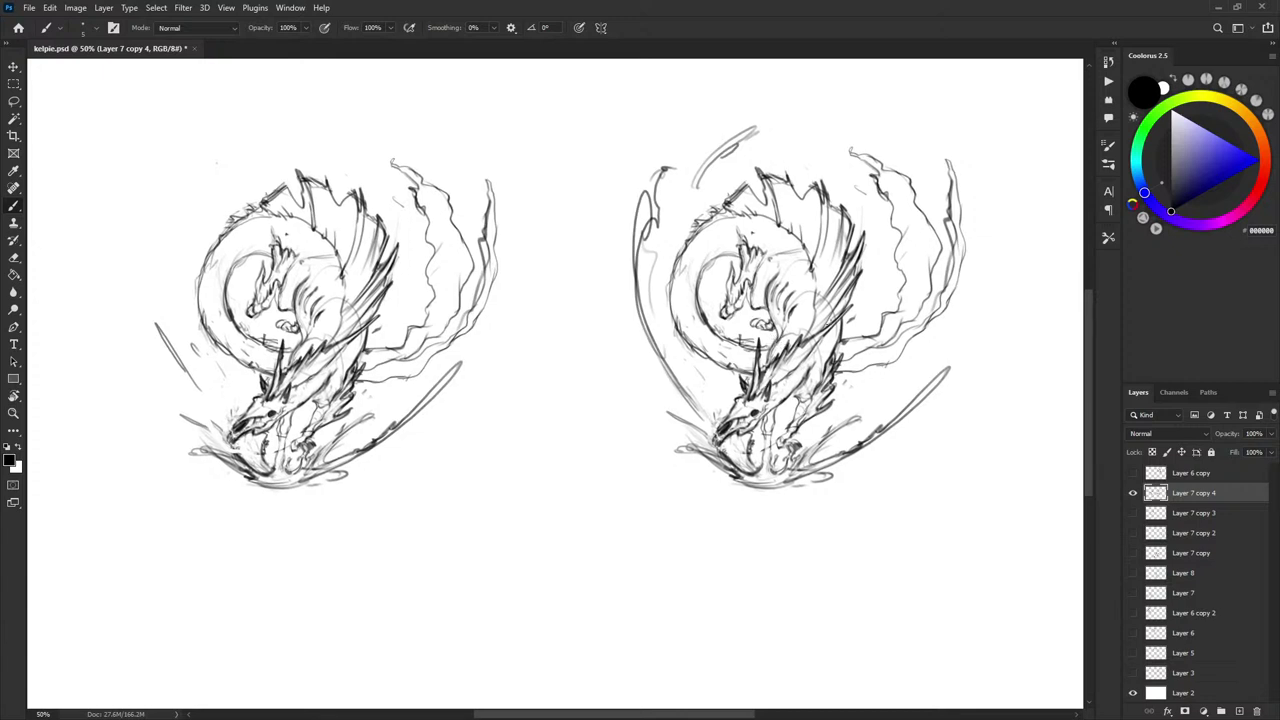
{"action": "left_click_drag", "start_coordinate": [840, 292], "coordinate": [820, 292]}
{"action": "mouse_move", "coordinate": [849, 334]}
{"action": "left_mouse_down"}
{"action": "mouse_move", "coordinate": [860, 350]}
{"action": "mouse_move", "coordinate": [912, 303]}
{"action": "left_mouse_up"}
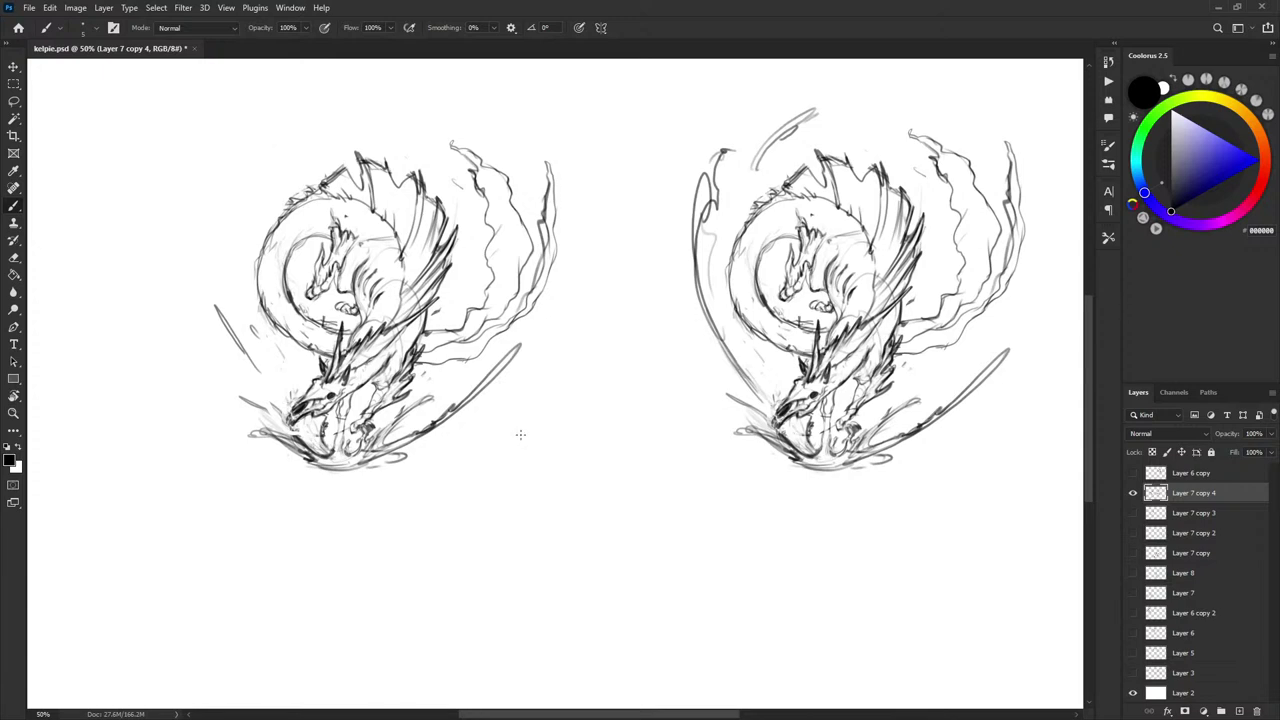
{"action": "left_click_drag", "start_coordinate": [519, 352], "coordinate": [655, 311]}
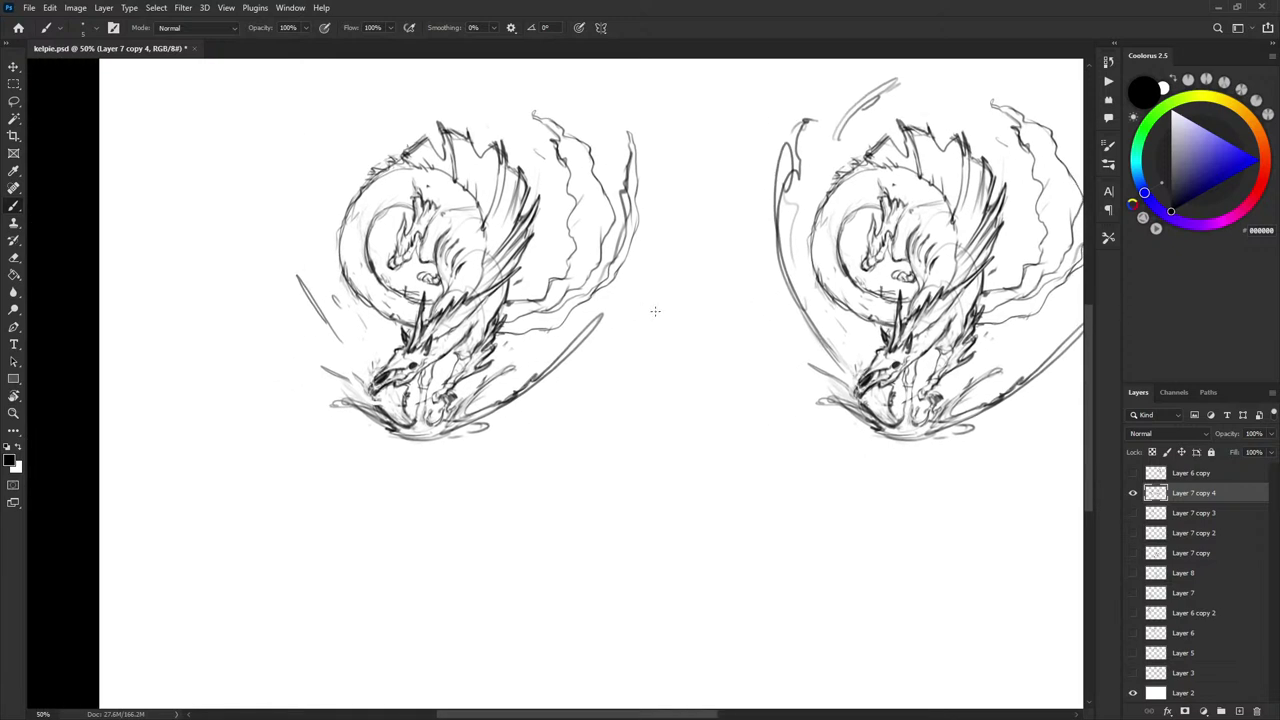
{"action": "left_click_drag", "start_coordinate": [546, 319], "coordinate": [552, 369]}
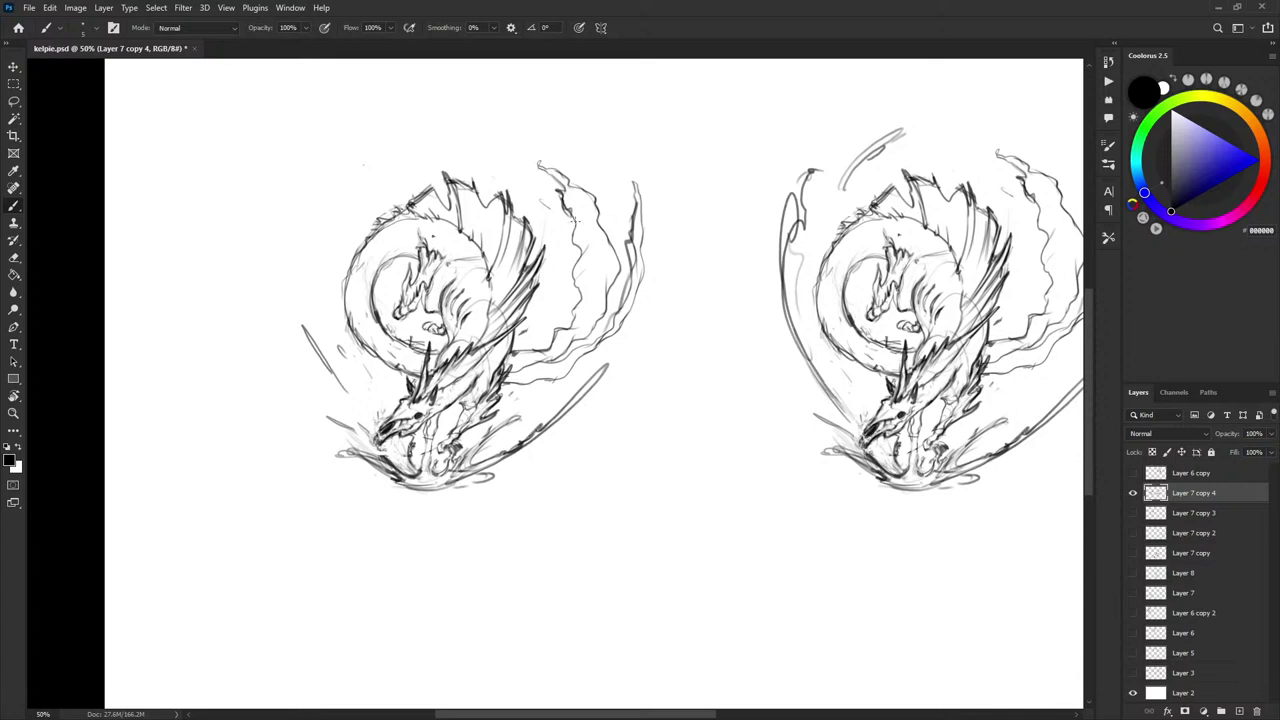
{"action": "left_click_drag", "start_coordinate": [727, 290], "coordinate": [727, 287]}
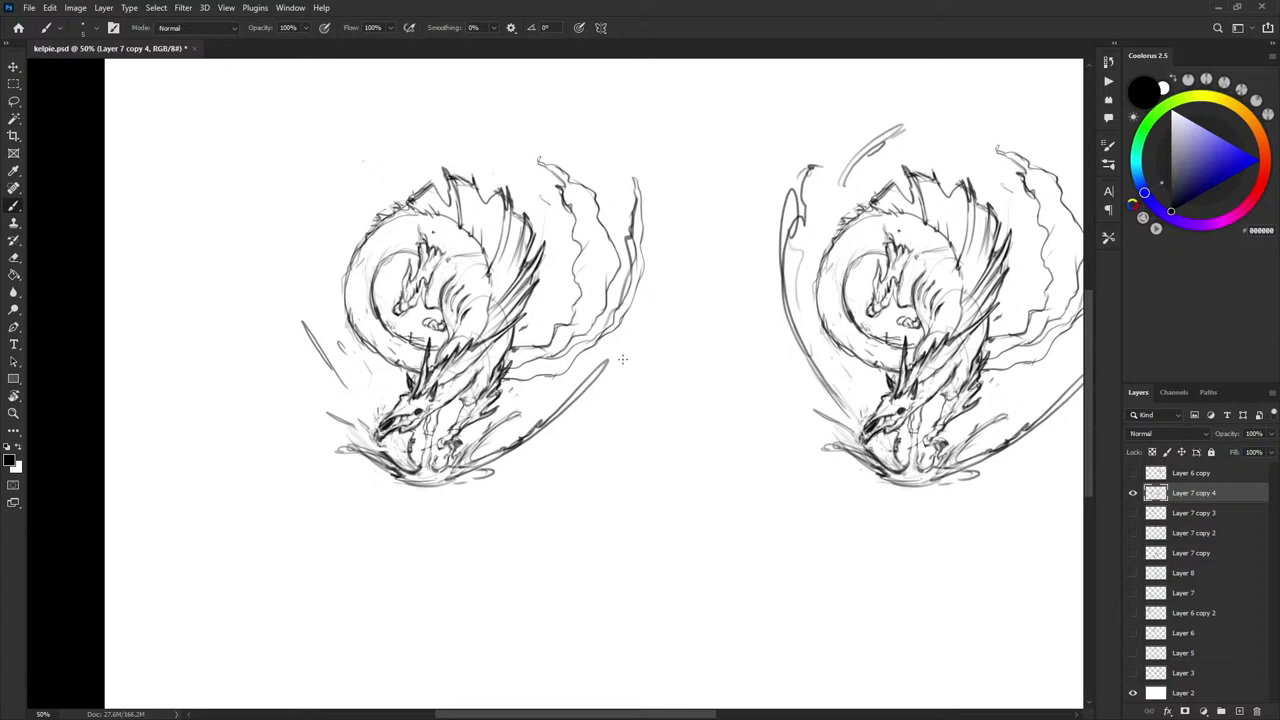
{"action": "mouse_move", "coordinate": [797, 282]}
{"action": "left_mouse_down"}
{"action": "mouse_move", "coordinate": [808, 232]}
{"action": "mouse_move", "coordinate": [781, 254]}
{"action": "left_mouse_up"}
{"action": "mouse_move", "coordinate": [1015, 249]}
{"action": "left_mouse_down"}
{"action": "mouse_move", "coordinate": [979, 191]}
{"action": "mouse_move", "coordinate": [821, 270]}
{"action": "mouse_move", "coordinate": [811, 299]}
{"action": "mouse_move", "coordinate": [863, 291]}
{"action": "mouse_move", "coordinate": [922, 244]}
{"action": "mouse_move", "coordinate": [938, 284]}
{"action": "mouse_move", "coordinate": [1015, 280]}
{"action": "left_mouse_up"}
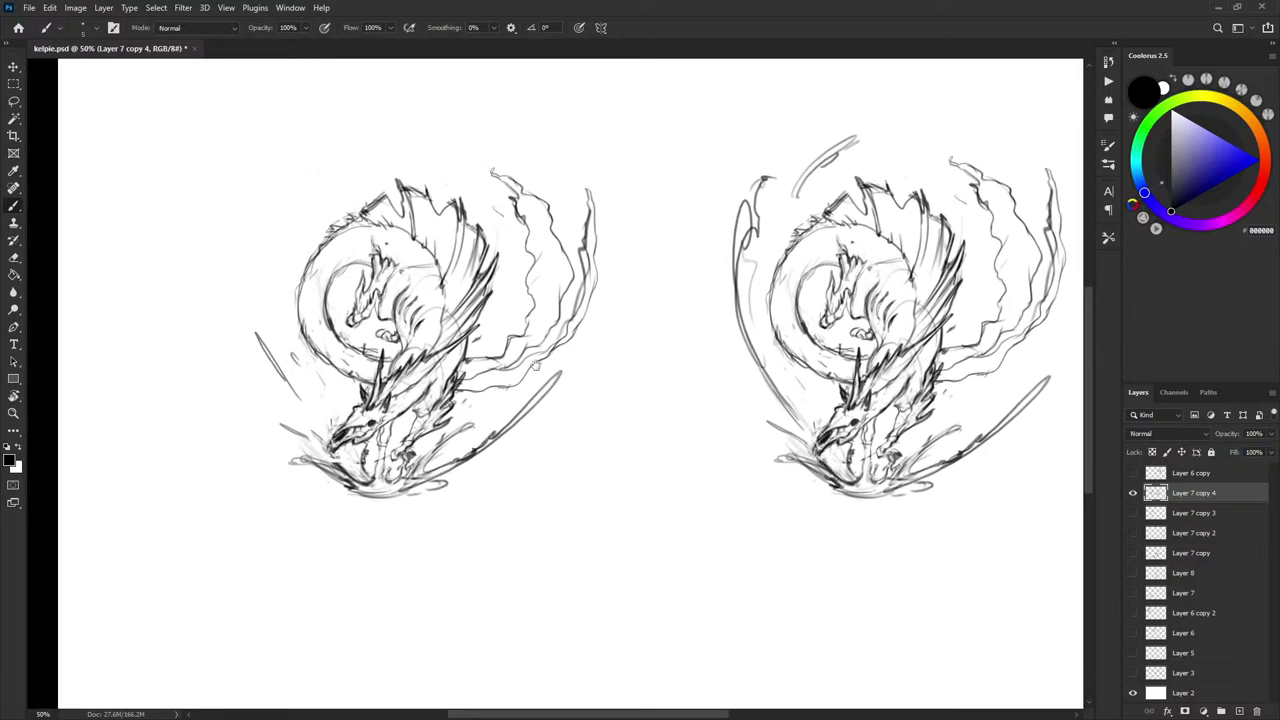
- Try a free transform on the lassoed left-hand sketch alone
{"action": "left_click_drag", "start_coordinate": [536, 362], "coordinate": [703, 302]}
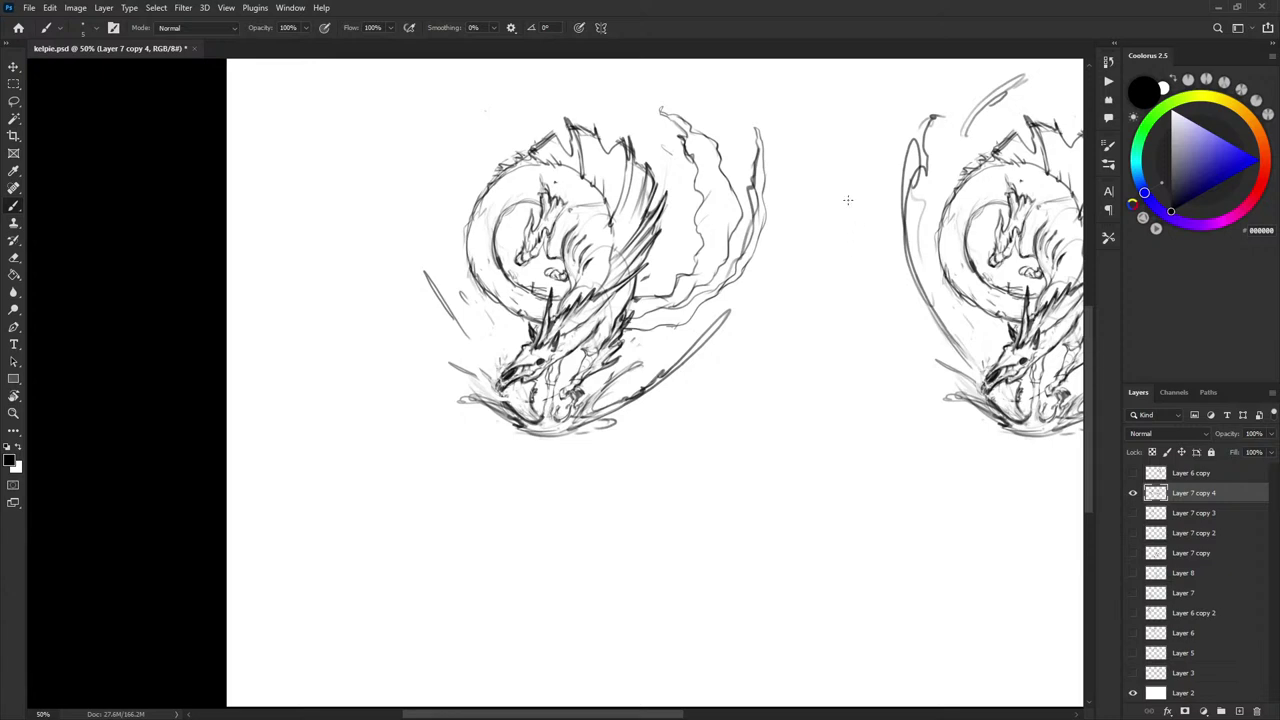
{"action": "key", "text": "l"}
{"action": "mouse_move", "coordinate": [514, 106]}
{"action": "left_mouse_down"}
{"action": "mouse_move", "coordinate": [820, 217]}
{"action": "mouse_move", "coordinate": [803, 137]}
{"action": "left_mouse_up"}
{"action": "key", "text": "ctrl+t"}
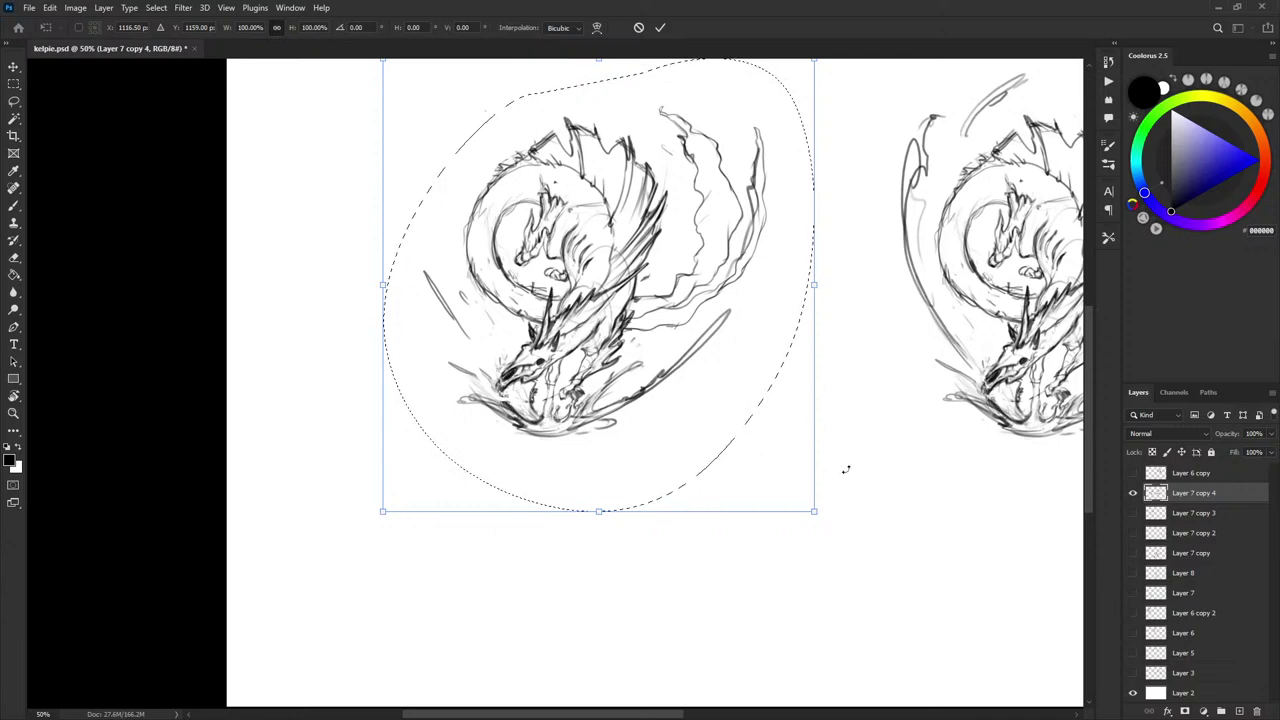
{"action": "mouse_move", "coordinate": [869, 447]}
{"action": "left_mouse_down"}
{"action": "mouse_move", "coordinate": [840, 131]}
{"action": "mouse_move", "coordinate": [851, 251]}
{"action": "mouse_move", "coordinate": [677, 286]}
{"action": "mouse_move", "coordinate": [630, 316]}
{"action": "left_mouse_up"}
{"action": "key", "text": "Return"}
{"action": "key", "text": "ctrl+d"}
- Flip the merged layer with both sketches horizontally, back to its original orientation
{"action": "key", "text": "ctrl+t"}
{"action": "right_click", "coordinate": [598, 305]}
{"action": "left_click", "coordinate": [672, 567]}
{"action": "key", "text": "Return"}
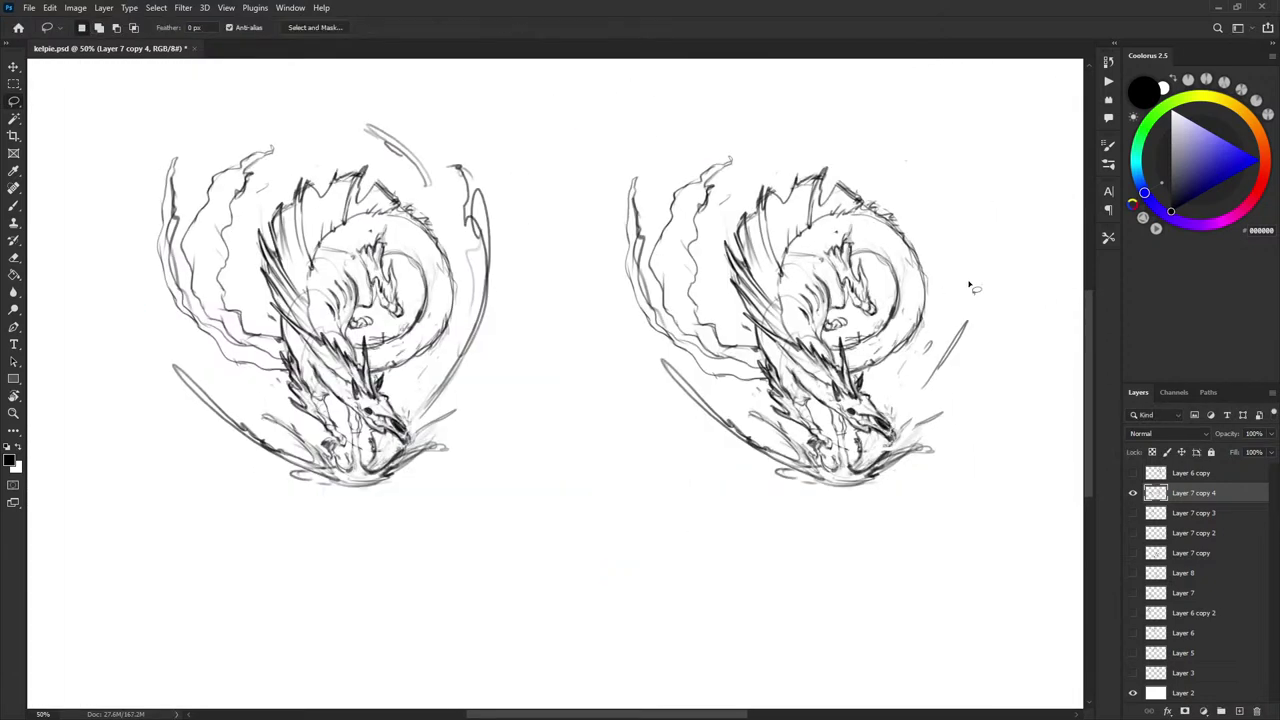
- Sketch a diagonal row of four small figures near the canvas's right edge, with blade-like shapes beside the upper two
{"action": "left_click_drag", "start_coordinate": [971, 286], "coordinate": [703, 251]}
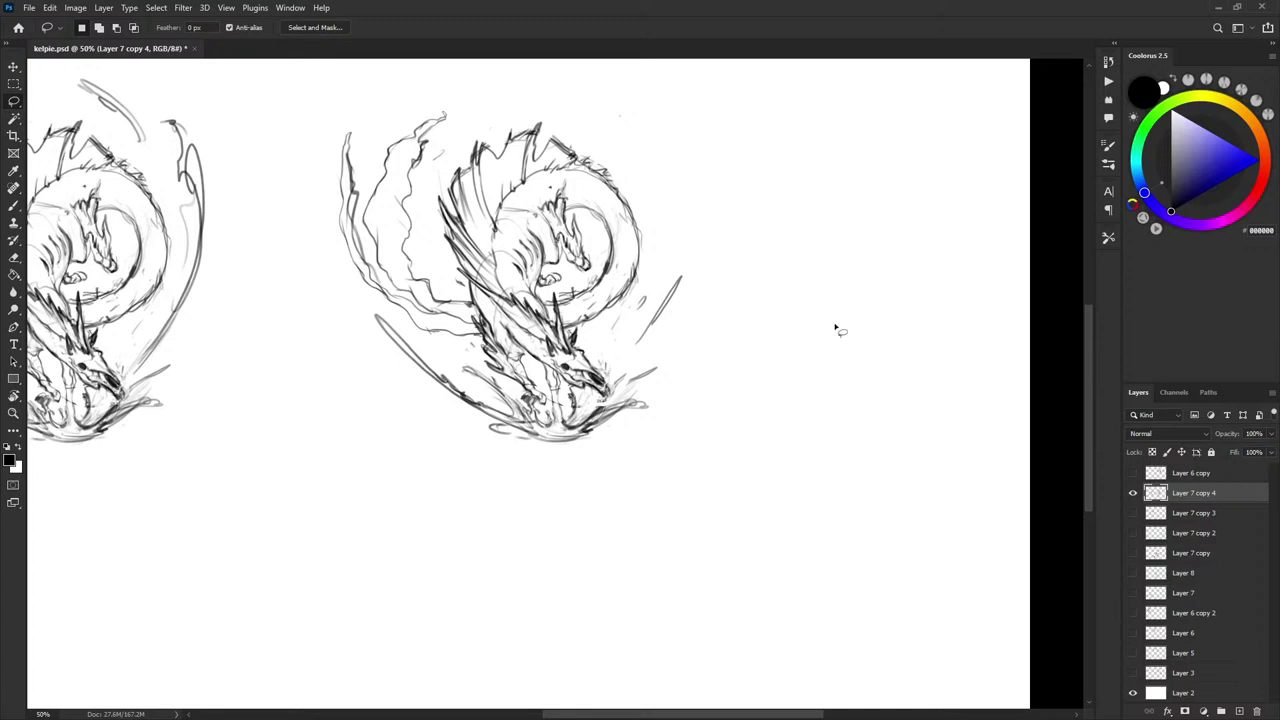
{"action": "mouse_move", "coordinate": [837, 330]}
{"action": "left_mouse_down"}
{"action": "mouse_move", "coordinate": [951, 331]}
{"action": "mouse_move", "coordinate": [883, 351]}
{"action": "mouse_move", "coordinate": [751, 323]}
{"action": "mouse_move", "coordinate": [734, 351]}
{"action": "mouse_move", "coordinate": [818, 334]}
{"action": "left_mouse_up"}
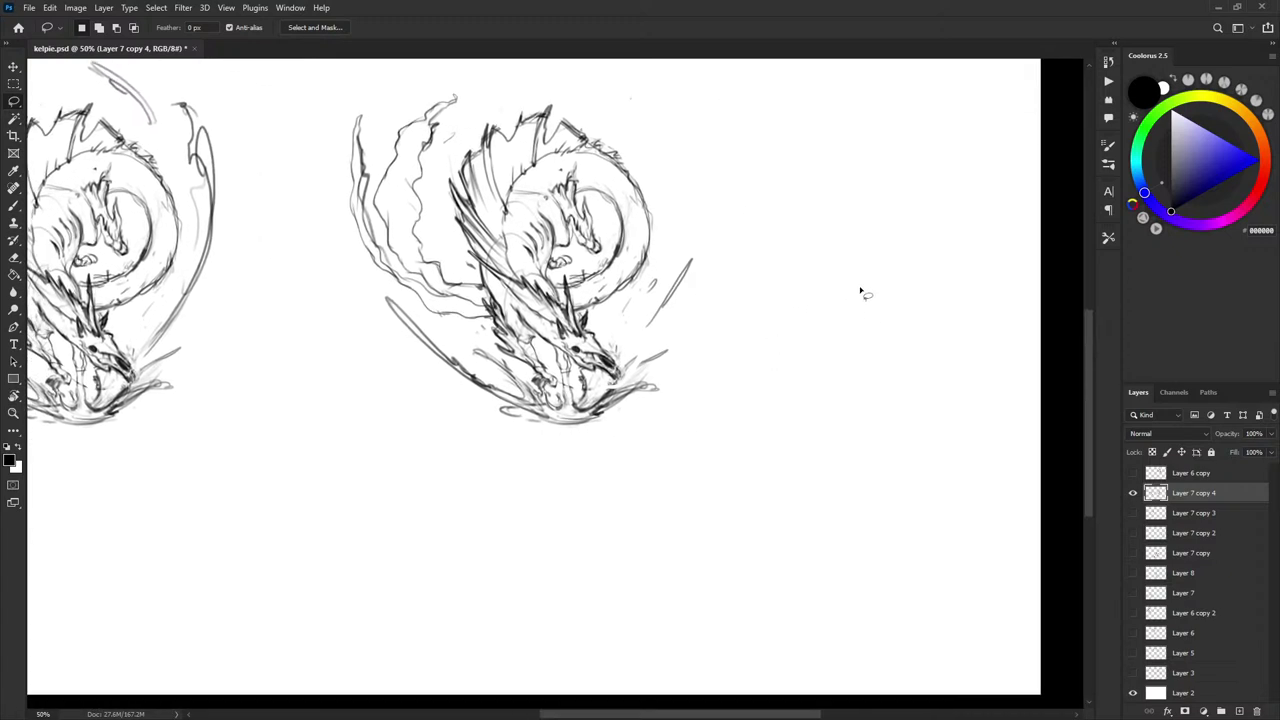
{"action": "key", "text": "b"}
{"action": "mouse_move", "coordinate": [907, 254]}
{"action": "left_mouse_down"}
{"action": "mouse_move", "coordinate": [915, 242]}
{"action": "mouse_move", "coordinate": [893, 215]}
{"action": "mouse_move", "coordinate": [900, 245]}
{"action": "left_mouse_up"}
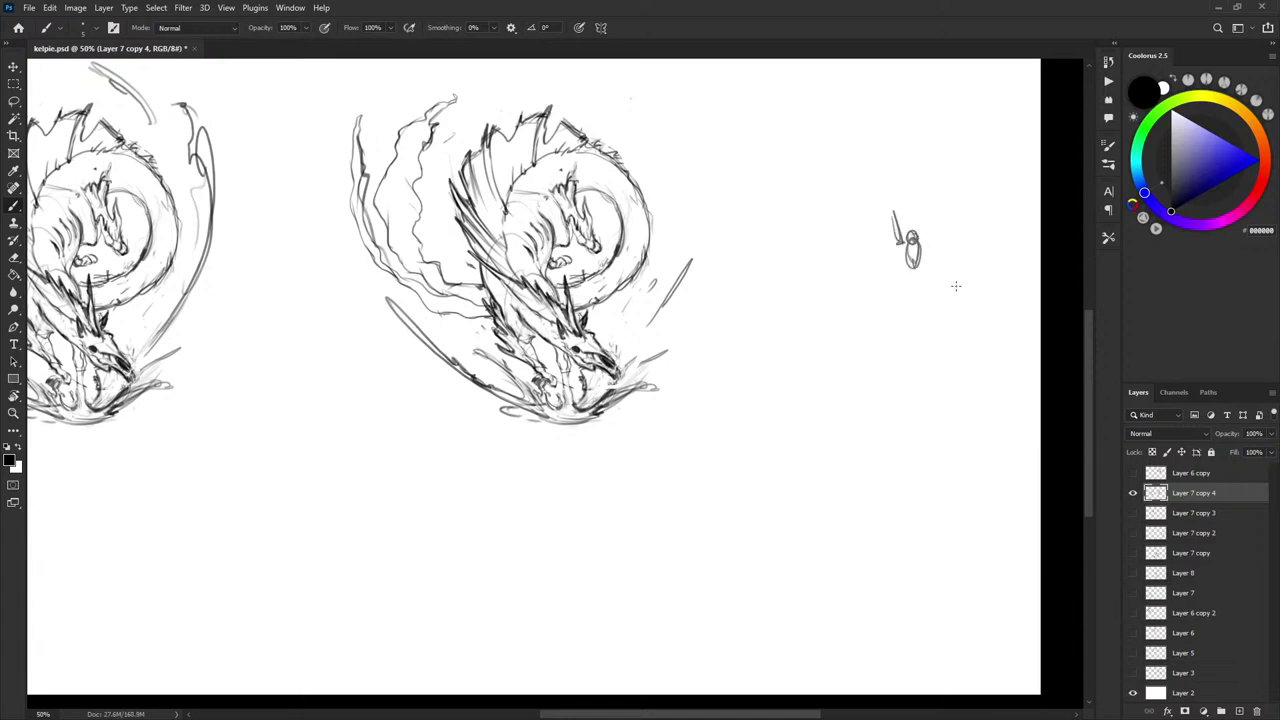
{"action": "mouse_move", "coordinate": [953, 293]}
{"action": "left_mouse_down"}
{"action": "mouse_move", "coordinate": [956, 316]}
{"action": "mouse_move", "coordinate": [944, 259]}
{"action": "mouse_move", "coordinate": [950, 293]}
{"action": "left_mouse_up"}
{"action": "mouse_move", "coordinate": [975, 348]}
{"action": "left_mouse_down"}
{"action": "mouse_move", "coordinate": [988, 360]}
{"action": "mouse_move", "coordinate": [995, 340]}
{"action": "mouse_move", "coordinate": [980, 330]}
{"action": "left_mouse_up"}
{"action": "mouse_move", "coordinate": [993, 390]}
{"action": "left_mouse_down"}
{"action": "mouse_move", "coordinate": [999, 404]}
{"action": "mouse_move", "coordinate": [1015, 373]}
{"action": "mouse_move", "coordinate": [1014, 411]}
{"action": "mouse_move", "coordinate": [999, 394]}
{"action": "left_mouse_up"}
{"action": "left_click_drag", "start_coordinate": [946, 313], "coordinate": [952, 323]}
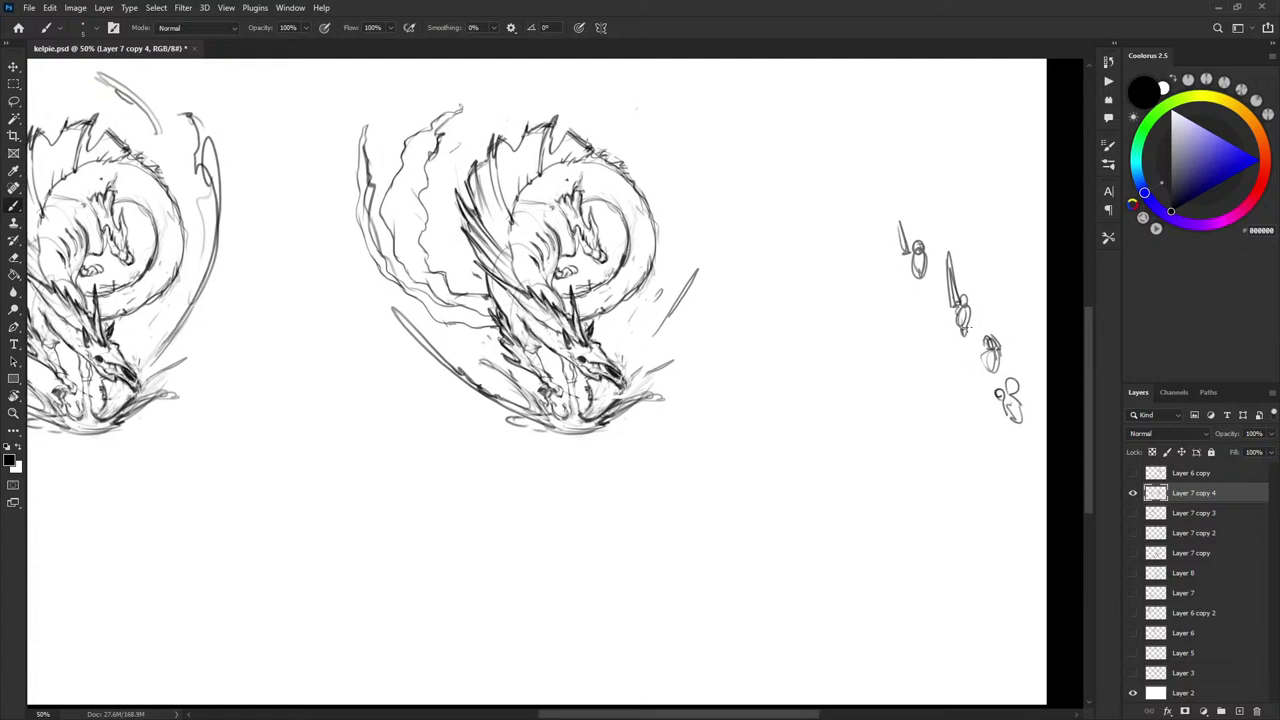
{"action": "left_click_drag", "start_coordinate": [918, 278], "coordinate": [919, 290]}
{"action": "mouse_move", "coordinate": [926, 274]}
{"action": "left_mouse_down"}
{"action": "mouse_move", "coordinate": [927, 285]}
{"action": "mouse_move", "coordinate": [996, 280]}
{"action": "mouse_move", "coordinate": [998, 335]}
{"action": "left_mouse_up"}
{"action": "left_click_drag", "start_coordinate": [839, 294], "coordinate": [812, 375]}
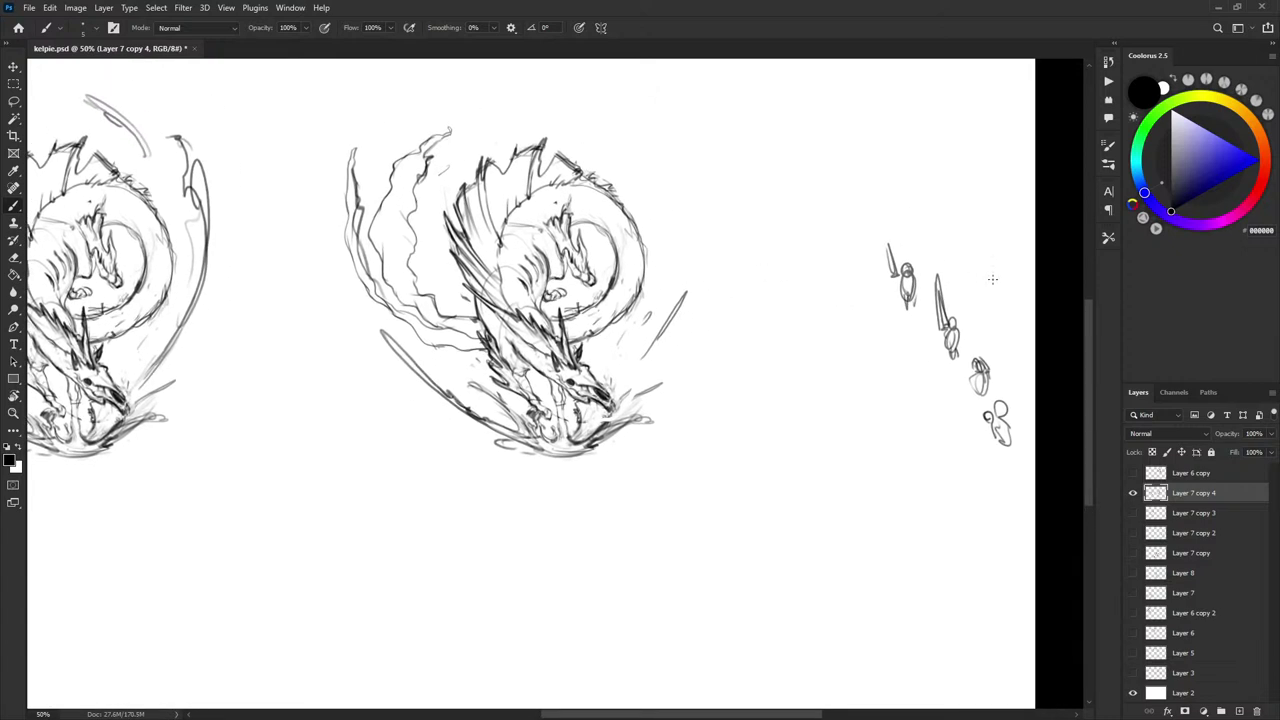
{"action": "left_click_drag", "start_coordinate": [987, 302], "coordinate": [970, 292]}
{"action": "scroll", "coordinate": [826, 350], "scroll_direction": "left", "scroll_amount": 5}
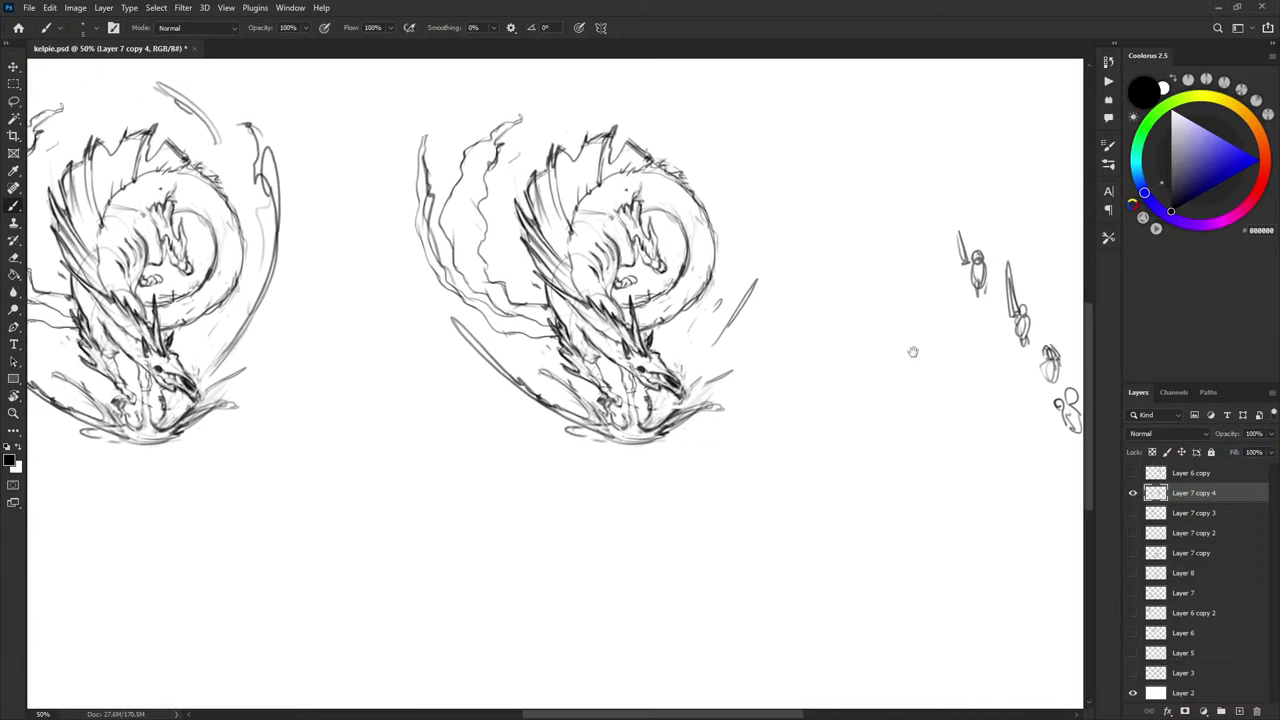
{"action": "scroll", "coordinate": [914, 371], "scroll_direction": "left", "scroll_amount": 4}
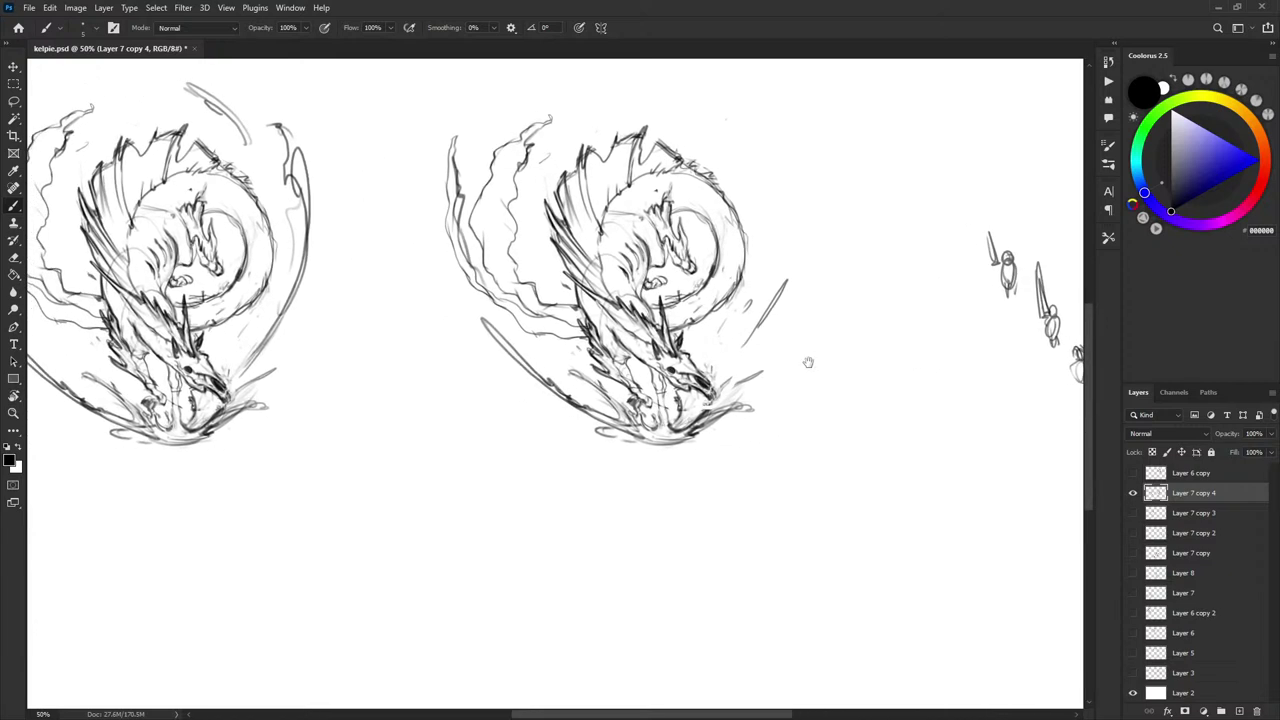
{"action": "left_click_drag", "start_coordinate": [831, 359], "coordinate": [817, 352]}
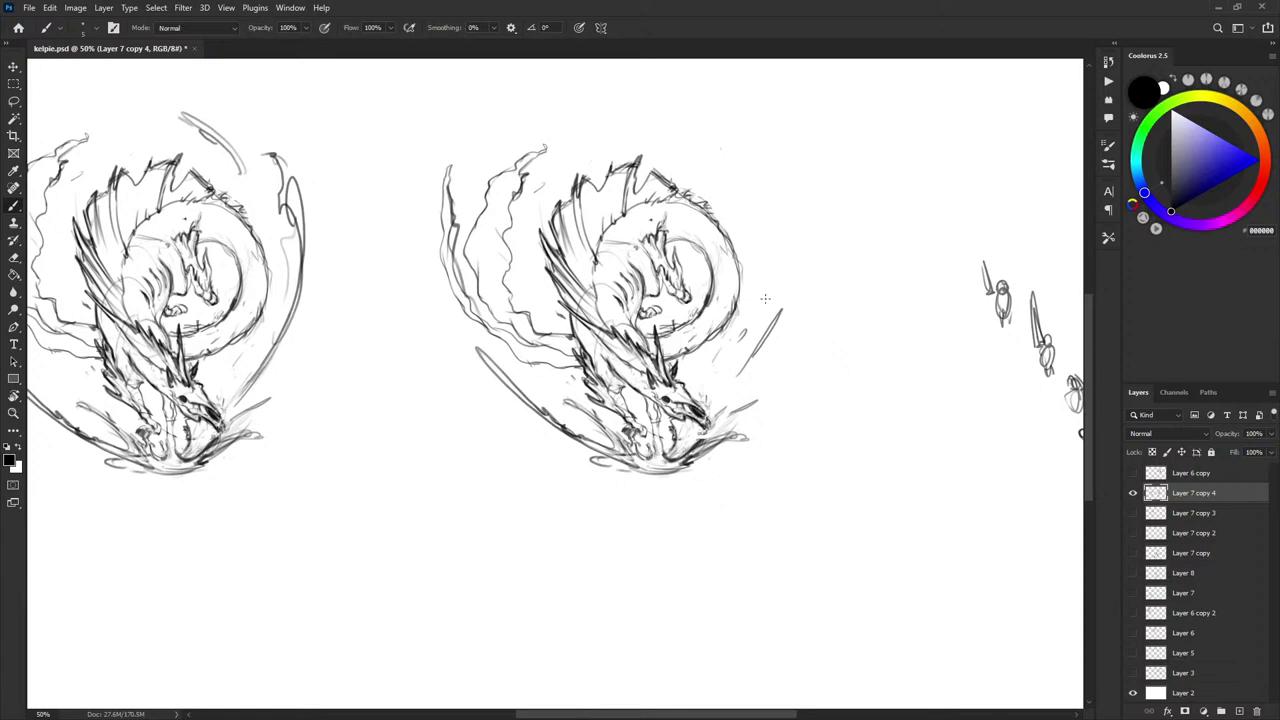
{"action": "mouse_move", "coordinate": [752, 253]}
{"action": "left_mouse_down"}
{"action": "mouse_move", "coordinate": [756, 297]}
{"action": "mouse_move", "coordinate": [779, 277]}
{"action": "left_mouse_up"}
{"action": "key", "text": "ctrl+z"}
{"action": "key", "text": "ctrl+z"}
{"action": "left_click_drag", "start_coordinate": [712, 132], "coordinate": [586, 86]}
{"action": "left_click_drag", "start_coordinate": [850, 229], "coordinate": [819, 254]}
{"action": "key", "text": "ctrl+z"}
{"action": "mouse_move", "coordinate": [590, 152]}
{"action": "left_mouse_down"}
{"action": "mouse_move", "coordinate": [735, 355]}
{"action": "mouse_move", "coordinate": [675, 435]}
{"action": "left_mouse_up"}
{"action": "key", "text": "ctrl+z"}
- Add a new layer above Layer 7 copy 4 and try sweeping curved strokes around the upper side of the right-hand sketch
{"action": "left_click", "coordinate": [1239, 711]}
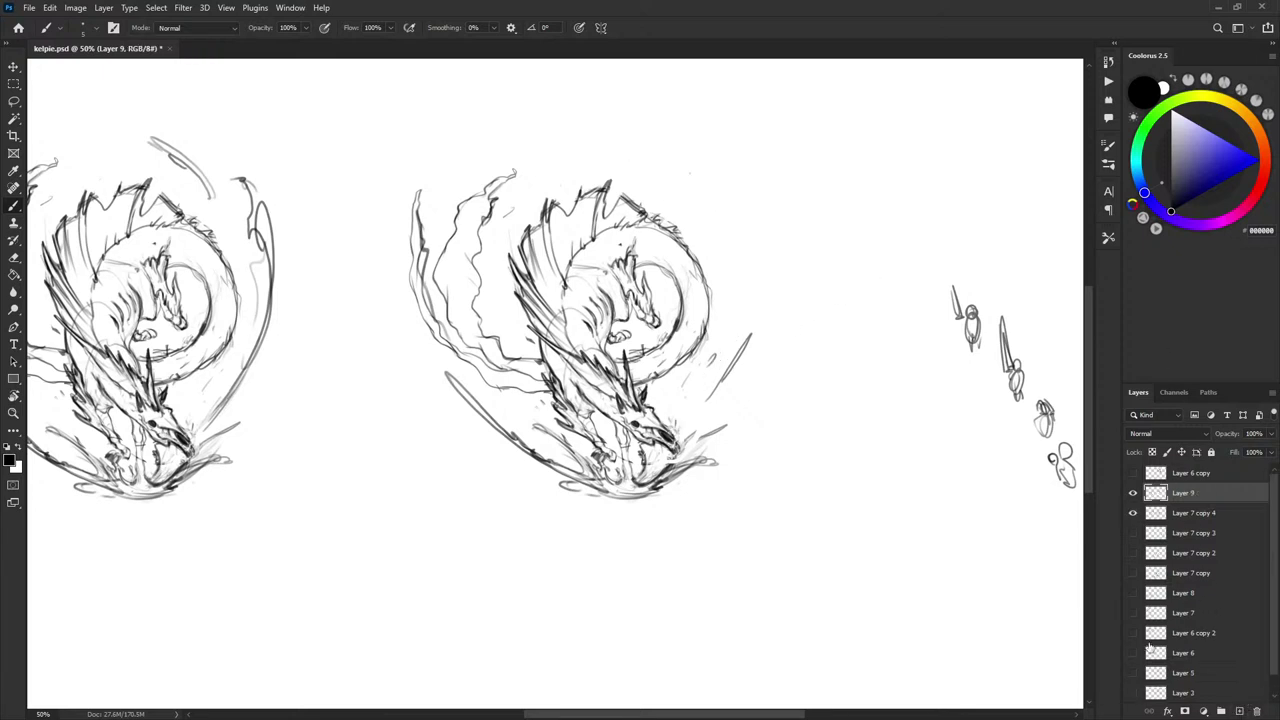
{"action": "left_click_drag", "start_coordinate": [835, 350], "coordinate": [812, 369]}
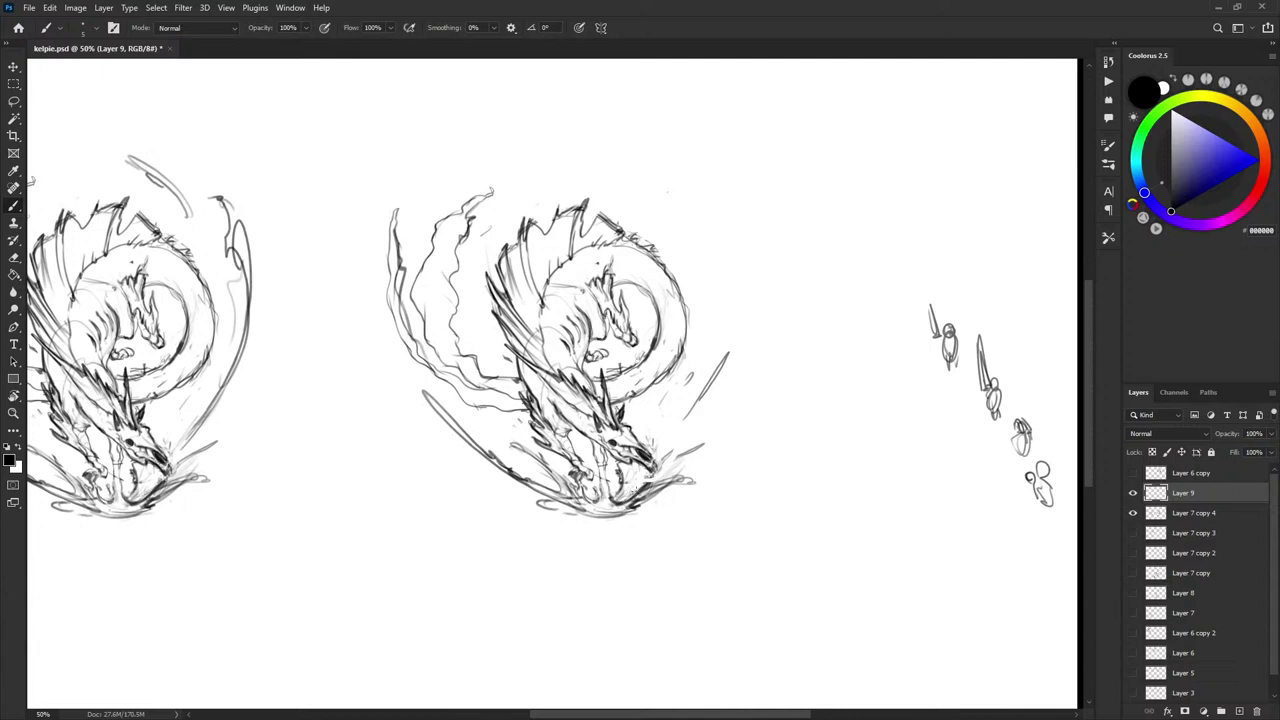
{"action": "mouse_move", "coordinate": [555, 170]}
{"action": "left_mouse_down"}
{"action": "mouse_move", "coordinate": [705, 275]}
{"action": "mouse_move", "coordinate": [700, 438]}
{"action": "left_mouse_up"}
{"action": "key", "text": "ctrl+z"}
{"action": "mouse_move", "coordinate": [692, 263]}
{"action": "left_mouse_down"}
{"action": "mouse_move", "coordinate": [658, 211]}
{"action": "mouse_move", "coordinate": [580, 152]}
{"action": "mouse_move", "coordinate": [707, 257]}
{"action": "mouse_move", "coordinate": [689, 207]}
{"action": "mouse_move", "coordinate": [630, 182]}
{"action": "mouse_move", "coordinate": [655, 203]}
{"action": "left_mouse_up"}
{"action": "left_click_drag", "start_coordinate": [818, 300], "coordinate": [810, 293]}
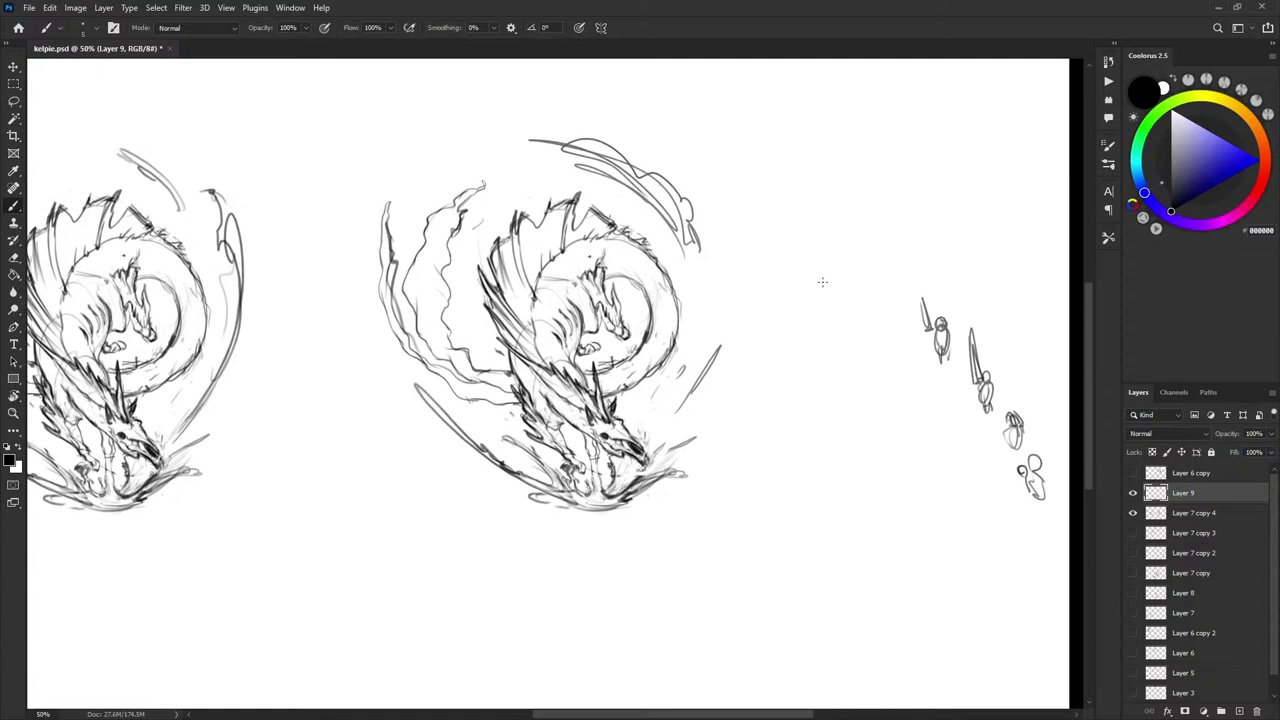
{"action": "key", "text": "ctrl+z"}
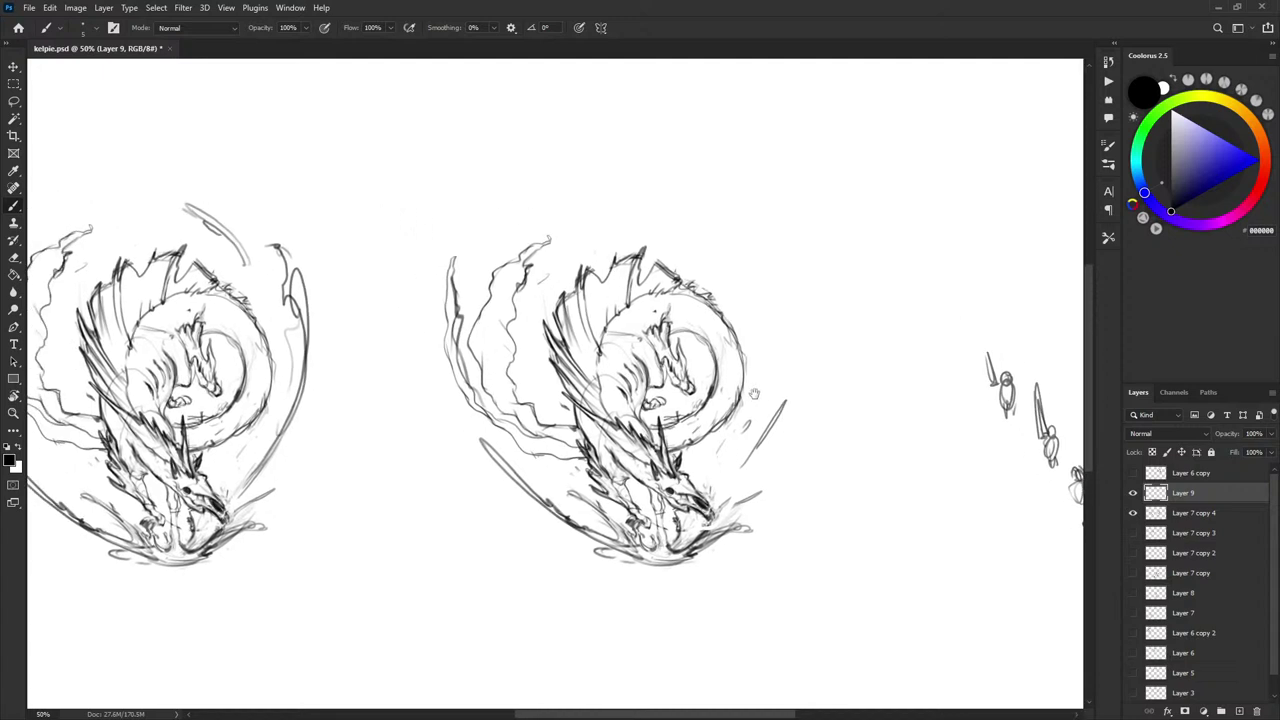
- Lasso the right-hand sketch on Layer 7 copy 4 and copy it onto its own layer
{"action": "left_click", "coordinate": [1133, 493]}
{"action": "left_click", "coordinate": [1133, 493]}
{"action": "left_click", "coordinate": [1192, 513]}
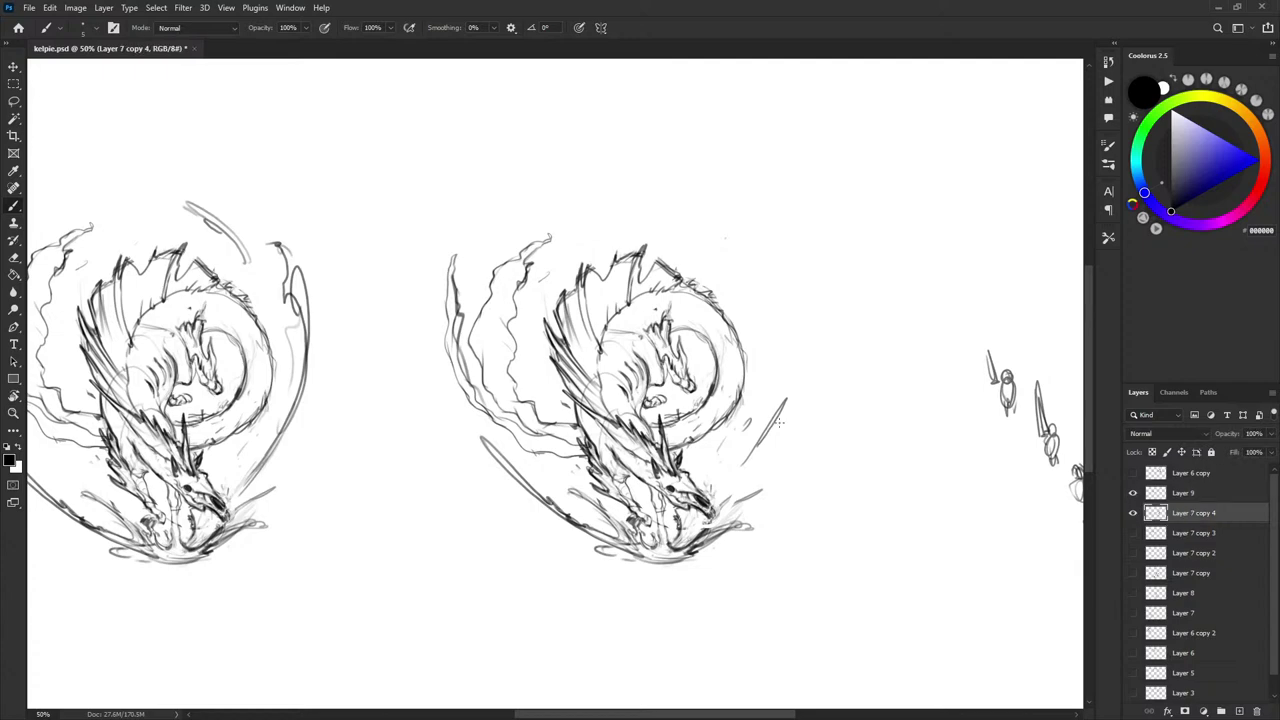
{"action": "key", "text": "l"}
{"action": "mouse_move", "coordinate": [432, 380]}
{"action": "left_mouse_down"}
{"action": "mouse_move", "coordinate": [857, 463]}
{"action": "mouse_move", "coordinate": [383, 383]}
{"action": "left_mouse_up"}
{"action": "key", "text": "ctrl+j"}
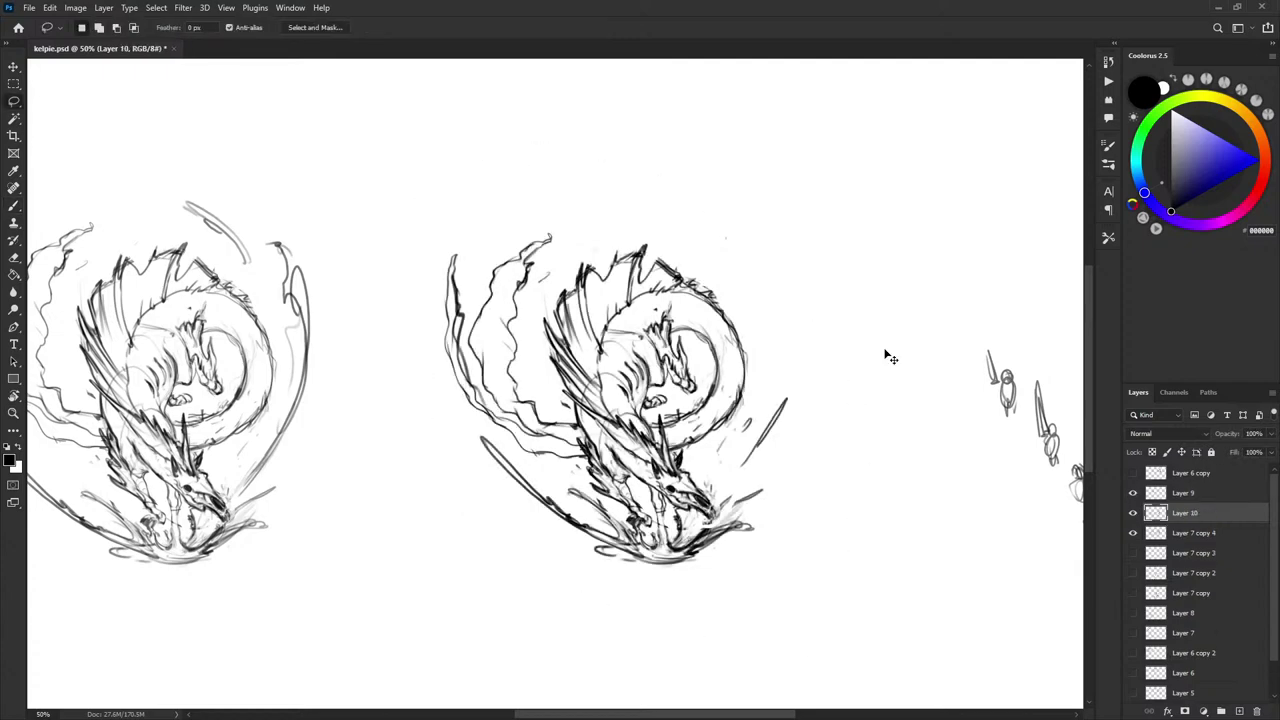
- Hide Layer 7 copy 4 and move the copied sketch to a lower position on the canvas
{"action": "key", "text": "v"}
{"action": "scroll", "coordinate": [848, 243], "scroll_direction": "down", "scroll_amount": 5}
{"action": "left_click_drag", "start_coordinate": [686, 289], "coordinate": [742, 316]}
{"action": "left_click_drag", "start_coordinate": [911, 349], "coordinate": [838, 408]}
{"action": "left_click_drag", "start_coordinate": [679, 350], "coordinate": [602, 322]}
{"action": "left_click_drag", "start_coordinate": [774, 337], "coordinate": [871, 340]}
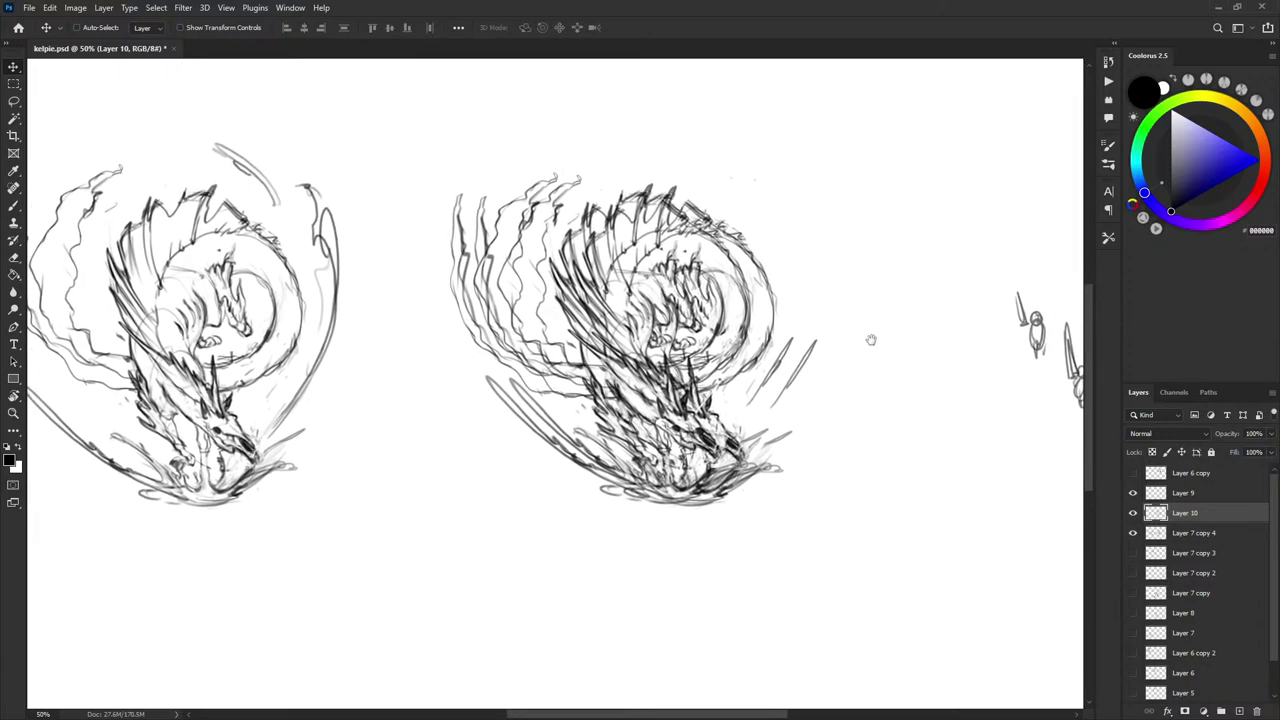
{"action": "left_click", "coordinate": [1133, 532]}
{"action": "left_click_drag", "start_coordinate": [753, 371], "coordinate": [735, 388]}
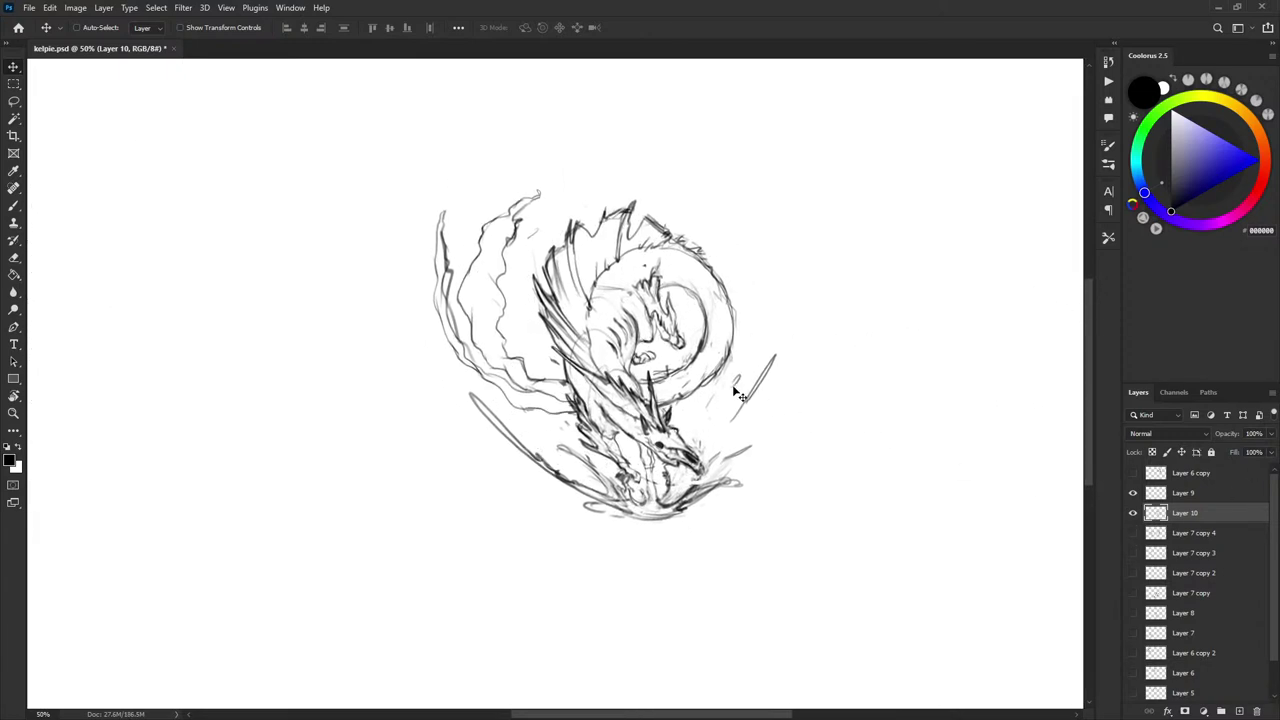
{"action": "left_click_drag", "start_coordinate": [671, 344], "coordinate": [669, 464]}
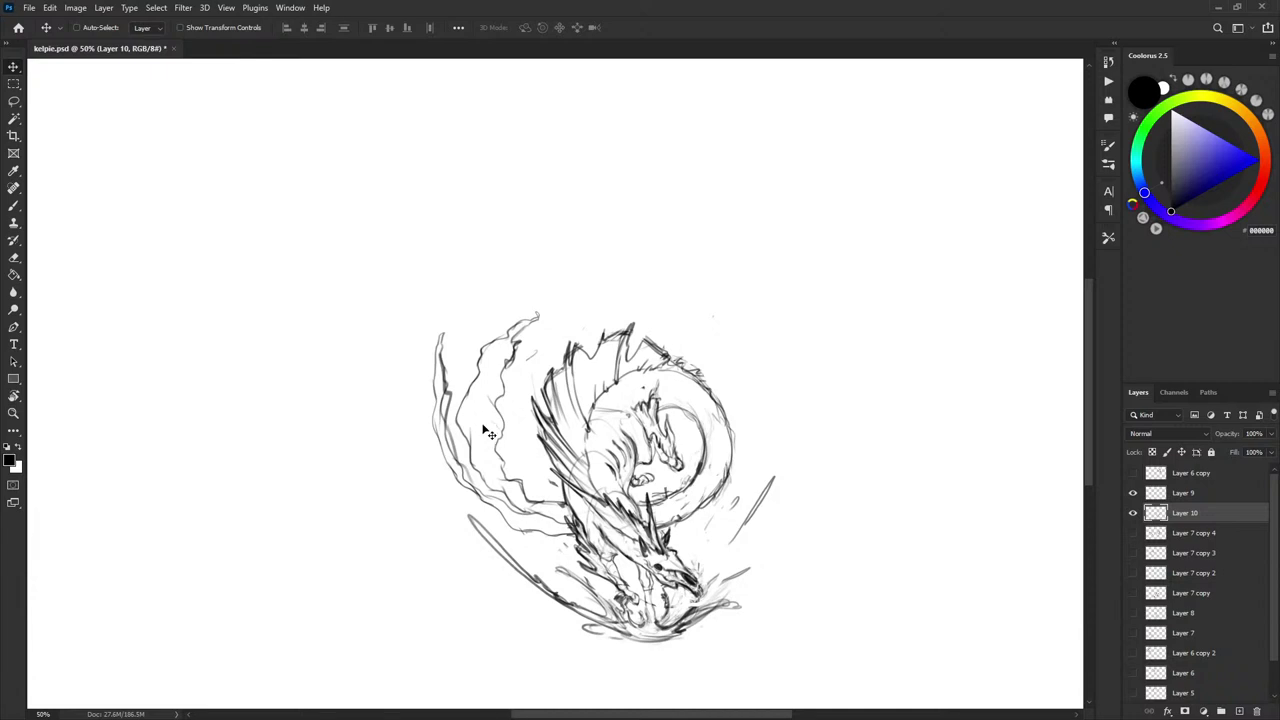
- Lasso the upper part of the wavy tendrils on Layer 10 and warp them upward and inward toward the wing
{"action": "key", "text": "b"}
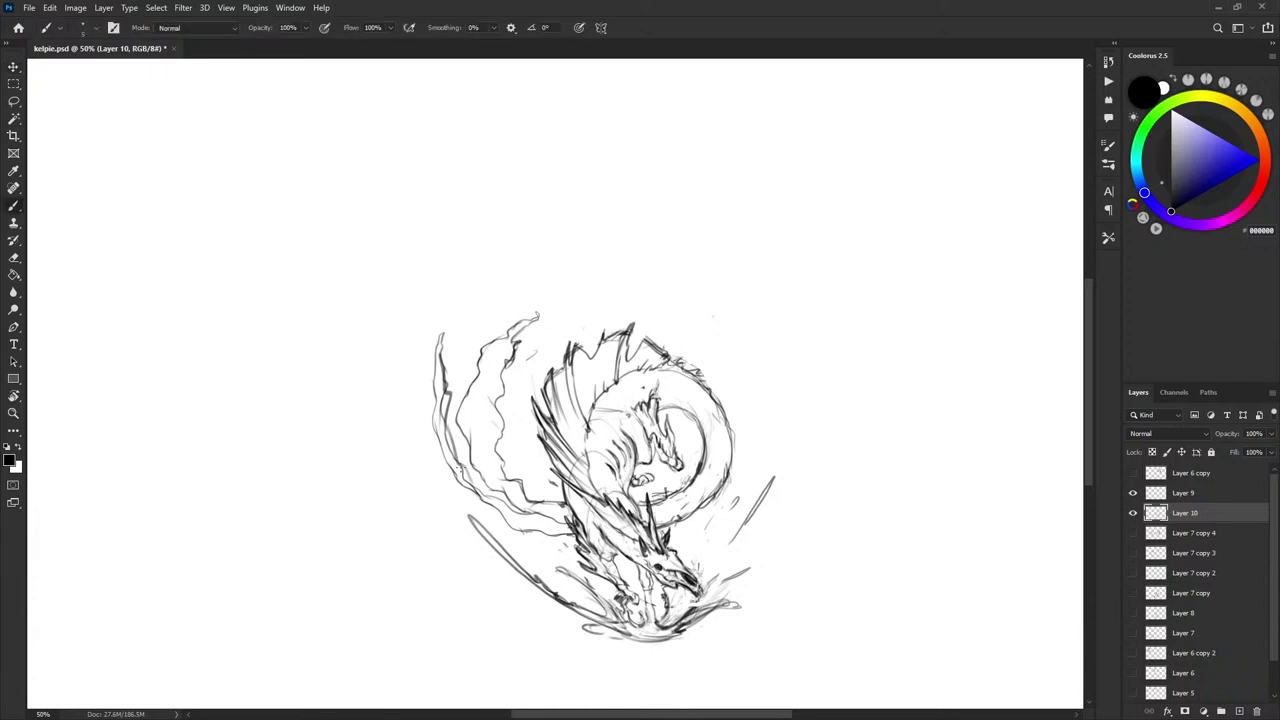
{"action": "key", "text": "l"}
{"action": "mouse_move", "coordinate": [470, 500]}
{"action": "left_mouse_down"}
{"action": "mouse_move", "coordinate": [525, 440]}
{"action": "mouse_move", "coordinate": [423, 280]}
{"action": "mouse_move", "coordinate": [450, 488]}
{"action": "left_mouse_up"}
{"action": "key", "text": "ctrl+t"}
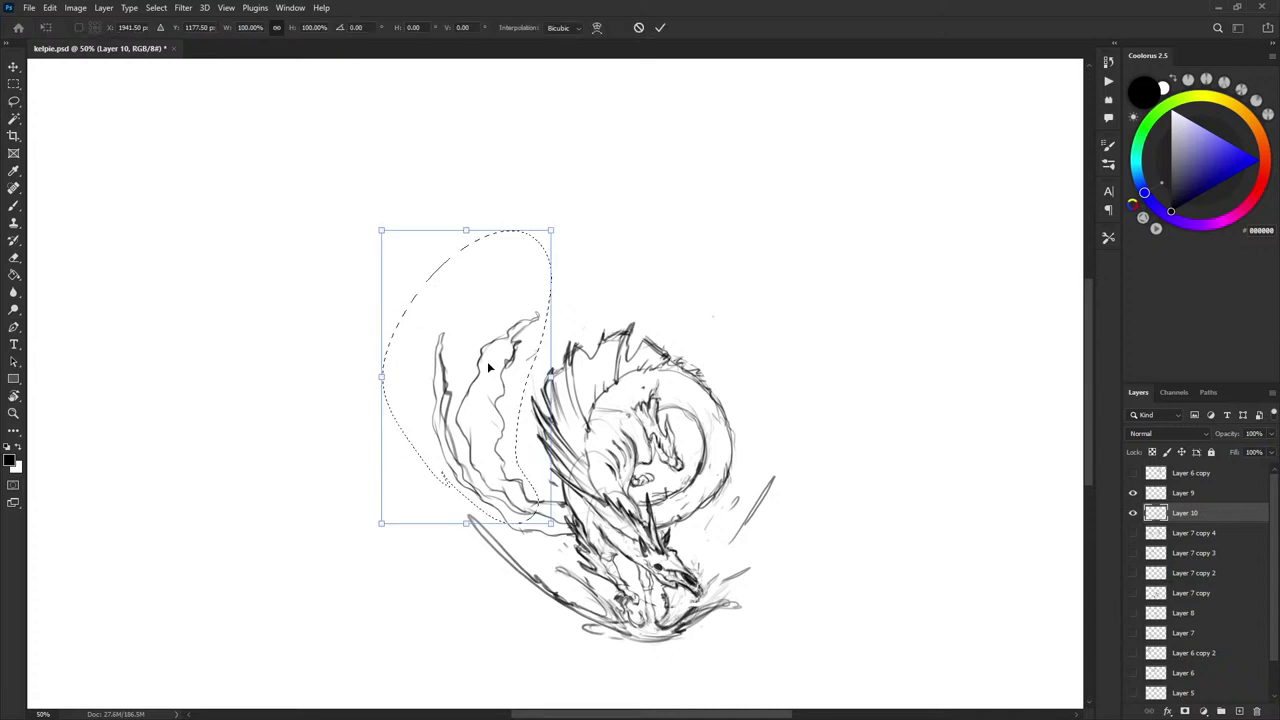
{"action": "right_click", "coordinate": [490, 377]}
{"action": "left_click", "coordinate": [555, 462]}
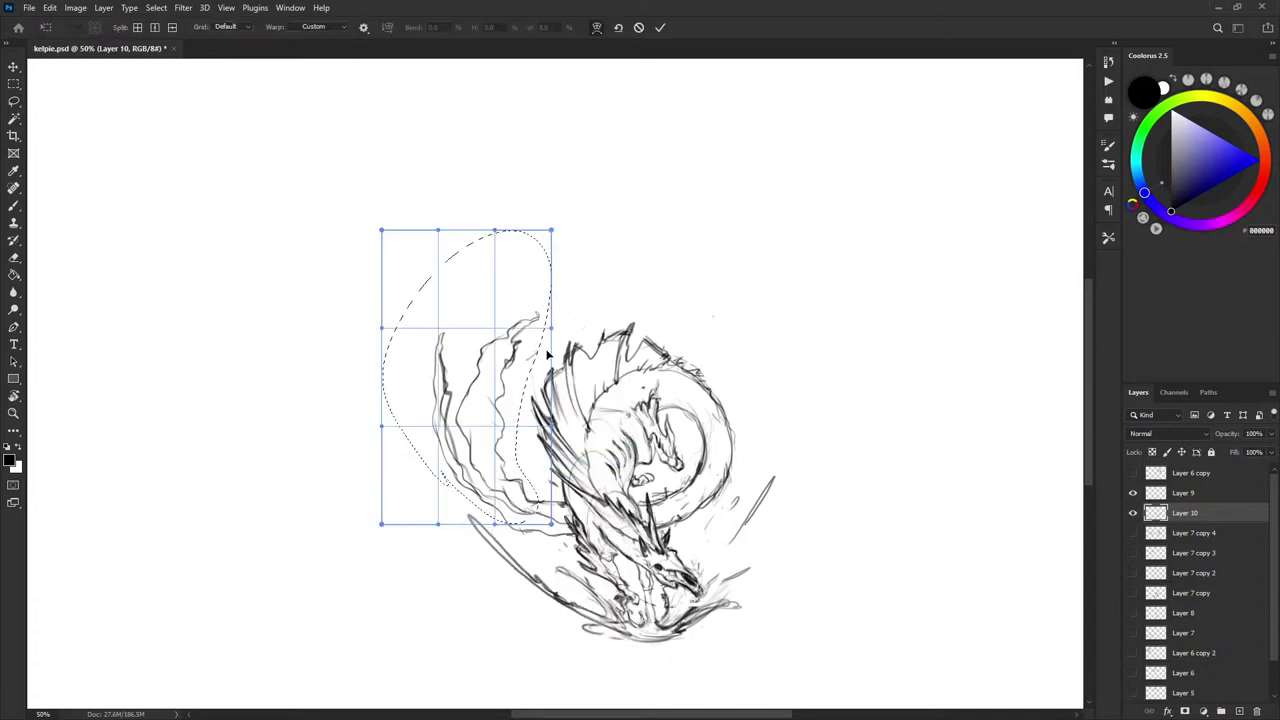
{"action": "mouse_move", "coordinate": [520, 355]}
{"action": "left_mouse_down"}
{"action": "mouse_move", "coordinate": [485, 309]}
{"action": "mouse_move", "coordinate": [478, 272]}
{"action": "mouse_move", "coordinate": [427, 256]}
{"action": "mouse_move", "coordinate": [438, 235]}
{"action": "left_mouse_up"}
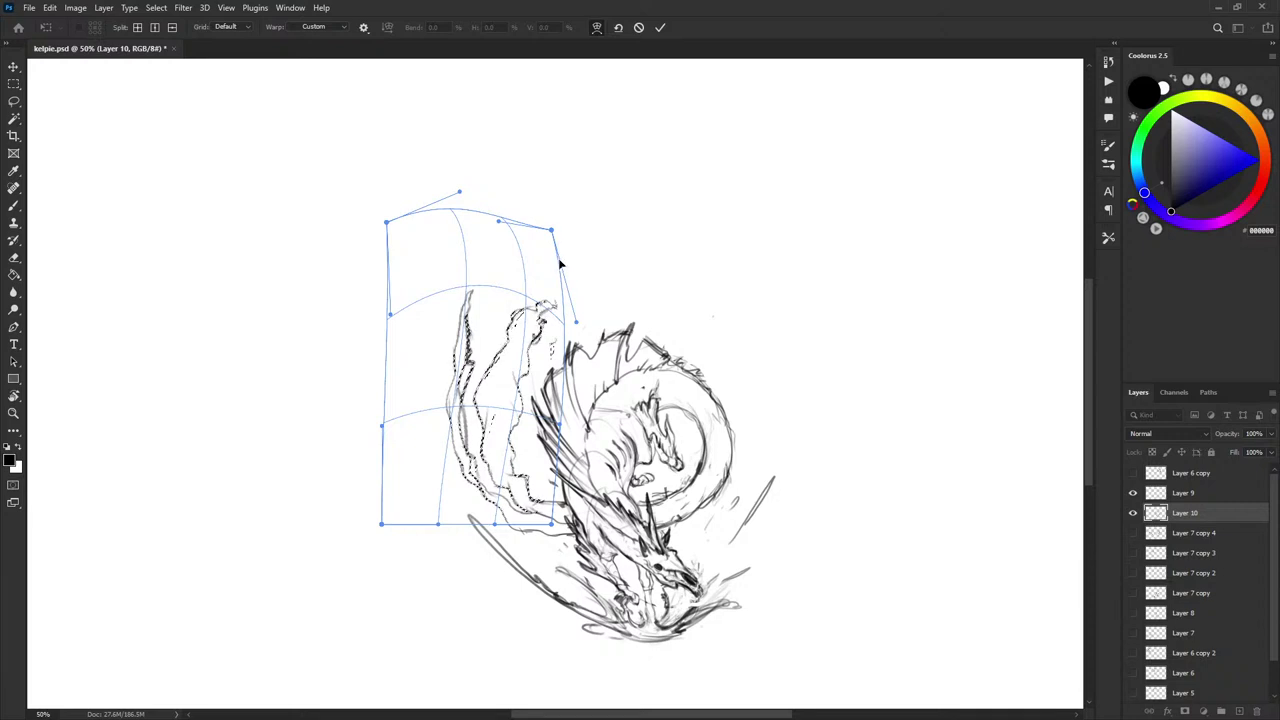
{"action": "left_click_drag", "start_coordinate": [561, 262], "coordinate": [573, 258]}
{"action": "left_click_drag", "start_coordinate": [464, 370], "coordinate": [445, 378]}
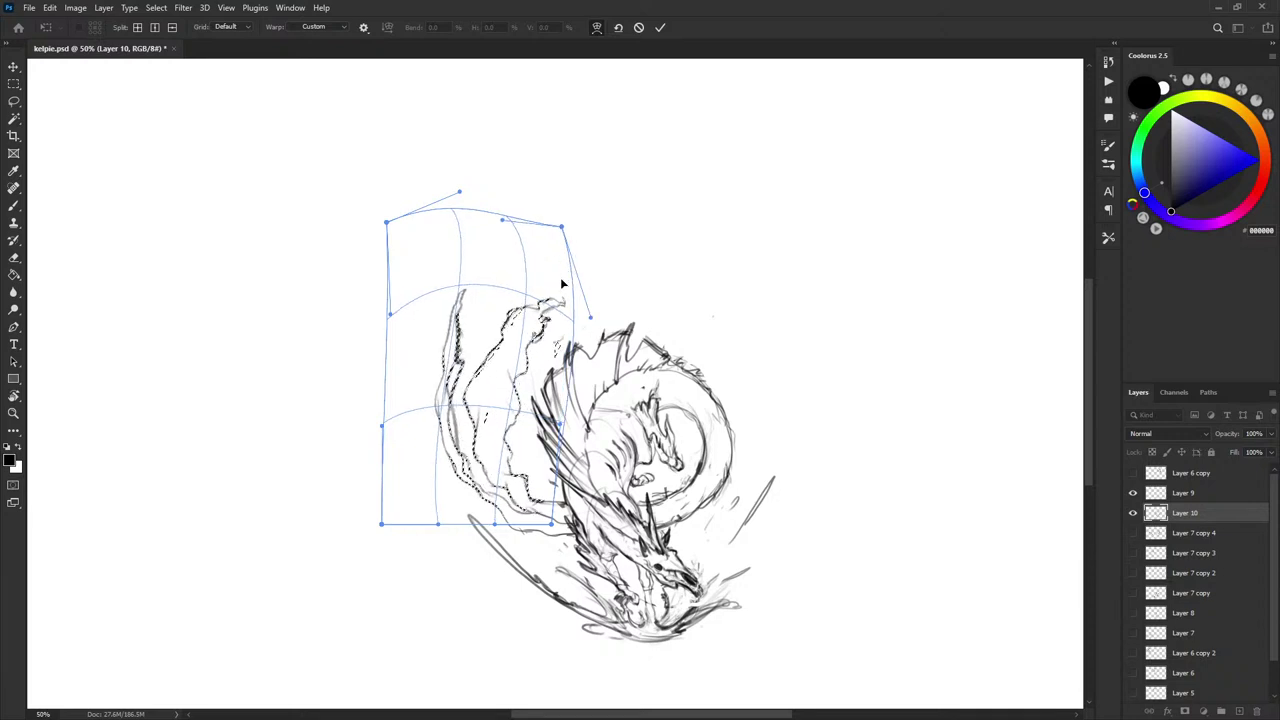
{"action": "key", "text": "Return"}
- Extend the inner tendril into a longer curved tip with black strokes and clean up its edges with white
{"action": "key", "text": "b"}
{"action": "mouse_move", "coordinate": [518, 310]}
{"action": "left_mouse_down"}
{"action": "mouse_move", "coordinate": [601, 274]}
{"action": "mouse_move", "coordinate": [540, 332]}
{"action": "left_mouse_up"}
{"action": "left_click_drag", "start_coordinate": [706, 294], "coordinate": [726, 240]}
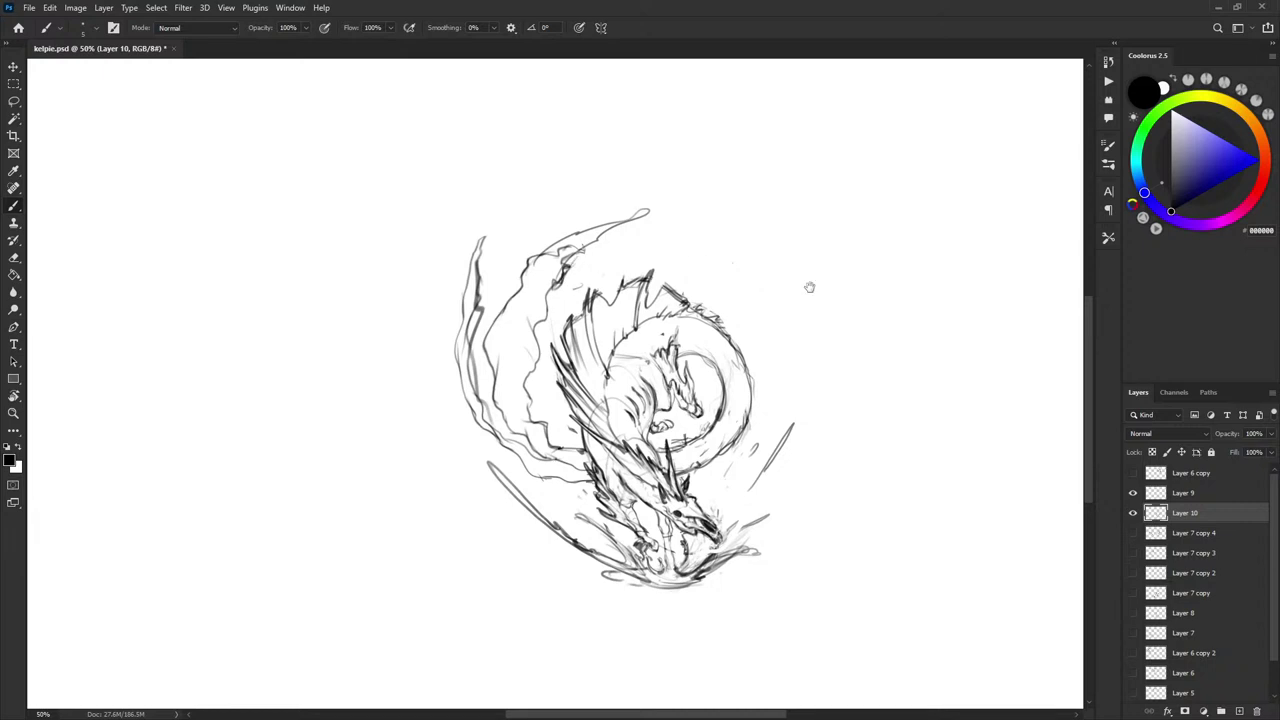
{"action": "left_click_drag", "start_coordinate": [809, 286], "coordinate": [819, 286]}
{"action": "key", "text": "x"}
{"action": "mouse_move", "coordinate": [567, 251]}
{"action": "left_mouse_down"}
{"action": "mouse_move", "coordinate": [538, 278]}
{"action": "mouse_move", "coordinate": [567, 255]}
{"action": "mouse_move", "coordinate": [557, 249]}
{"action": "mouse_move", "coordinate": [602, 229]}
{"action": "mouse_move", "coordinate": [593, 255]}
{"action": "mouse_move", "coordinate": [658, 208]}
{"action": "left_mouse_up"}
{"action": "key", "text": "x"}
{"action": "key", "text": "bracketleft"}
{"action": "key", "text": "x"}
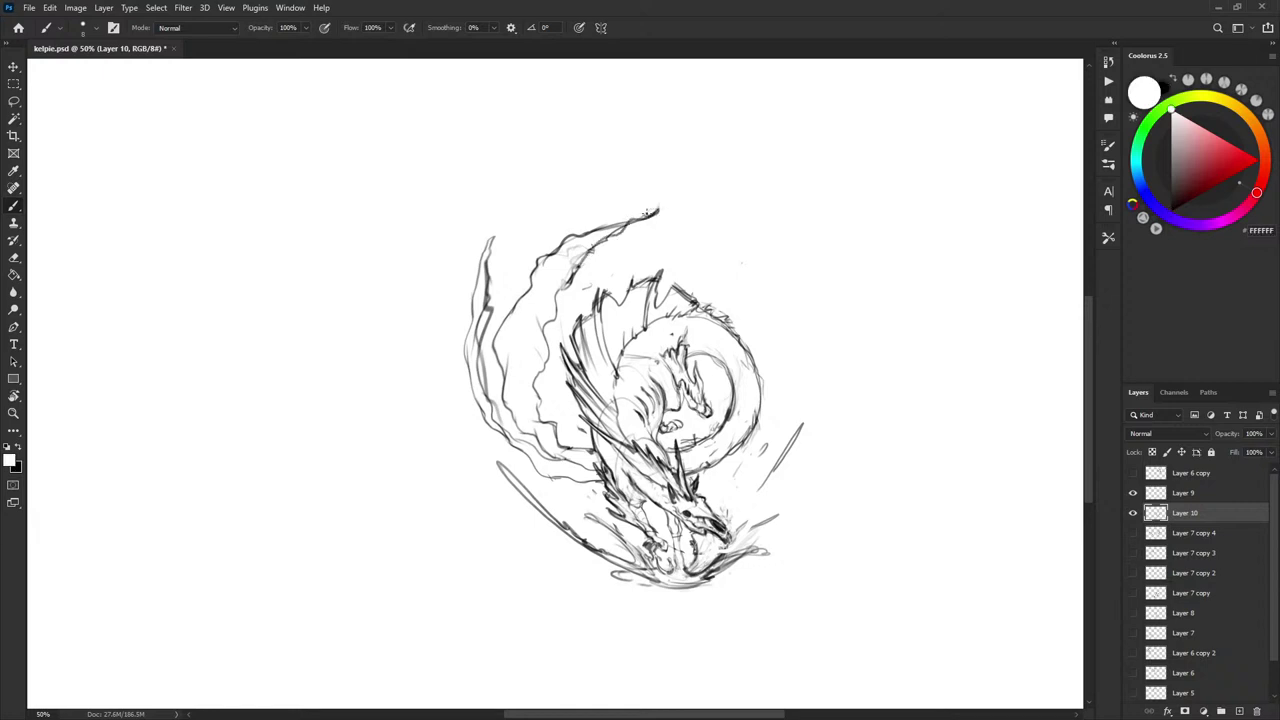
- Compare the sketch with Layer 9 hidden and shown
{"action": "left_click_drag", "start_coordinate": [716, 262], "coordinate": [717, 251]}
{"action": "mouse_move", "coordinate": [741, 337]}
{"action": "left_mouse_down"}
{"action": "mouse_move", "coordinate": [733, 328]}
{"action": "mouse_move", "coordinate": [778, 338]}
{"action": "left_mouse_up"}
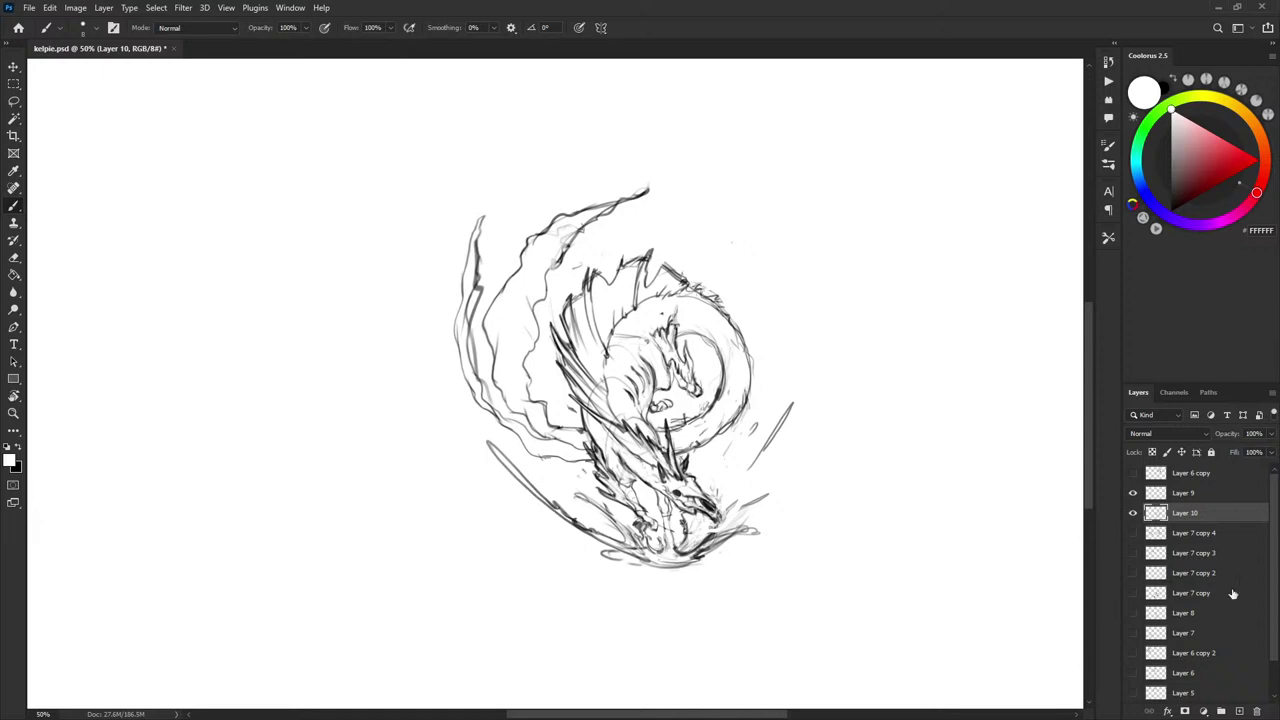
{"action": "left_click", "coordinate": [1133, 494]}
{"action": "left_click_drag", "start_coordinate": [785, 533], "coordinate": [763, 533]}
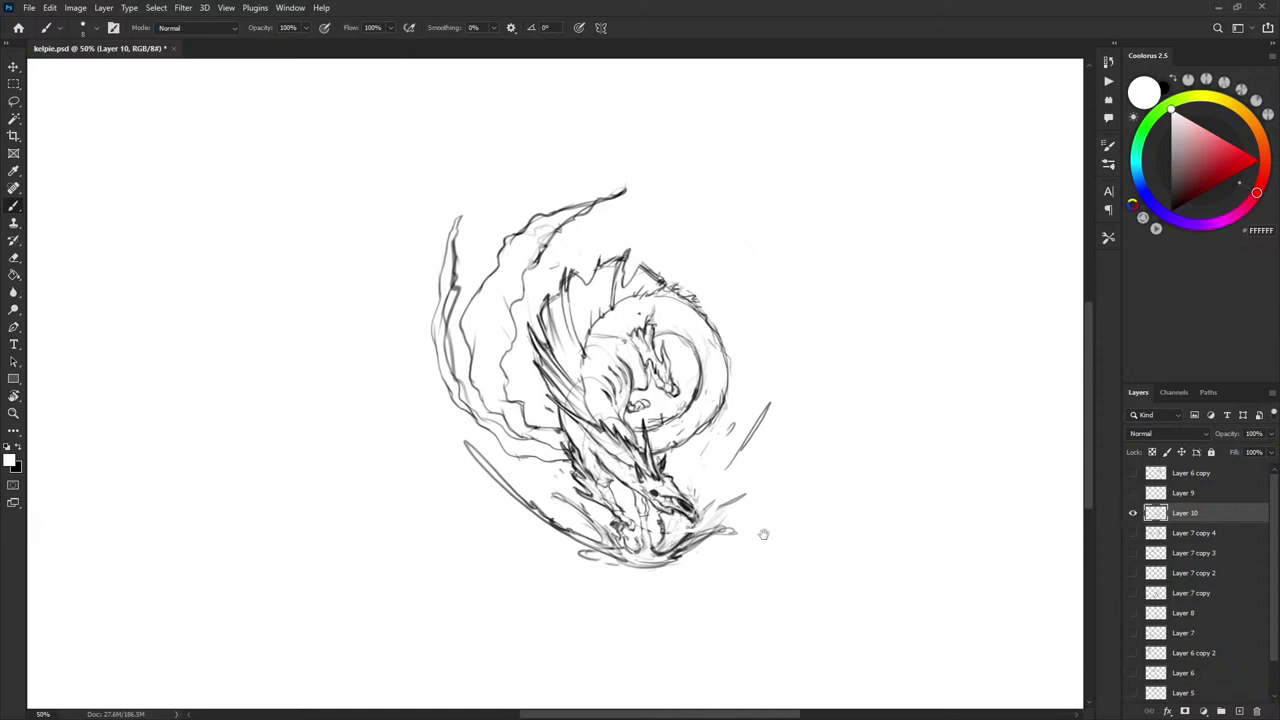
{"action": "key", "text": "ctrl+minus"}
{"action": "left_click", "coordinate": [1133, 494]}
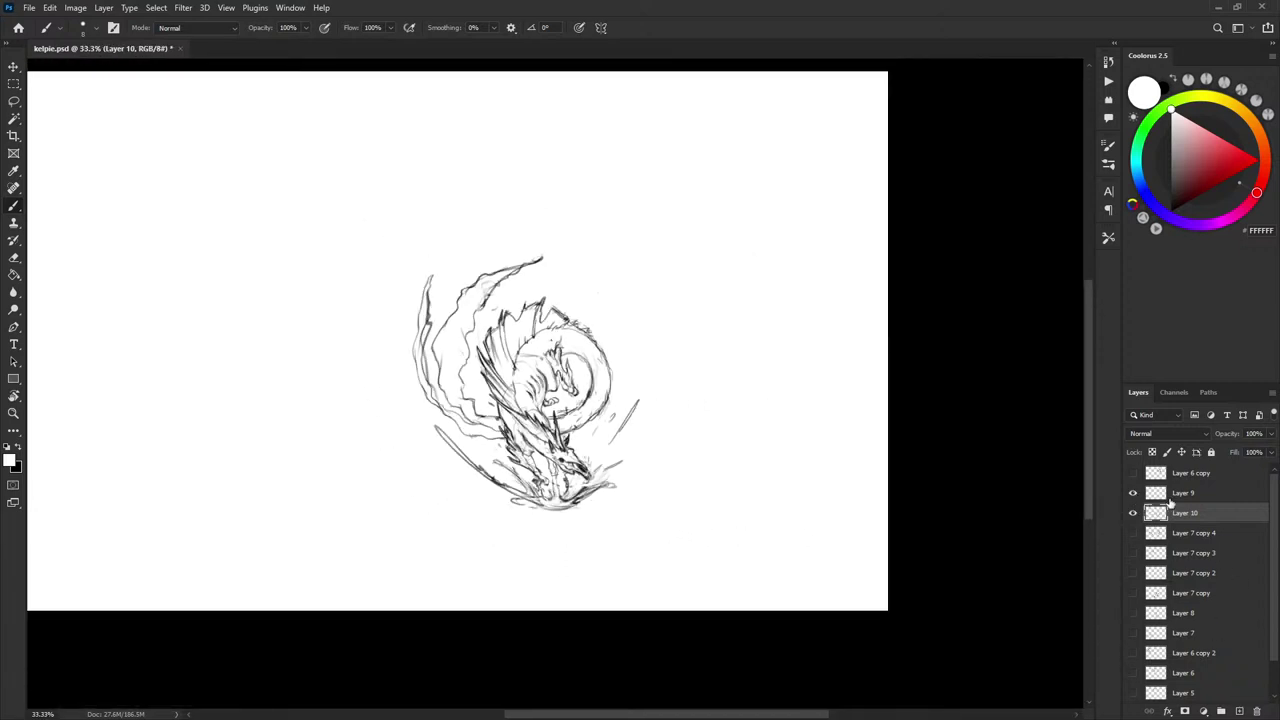
{"action": "left_click", "coordinate": [1160, 508], "text": "ctrl"}
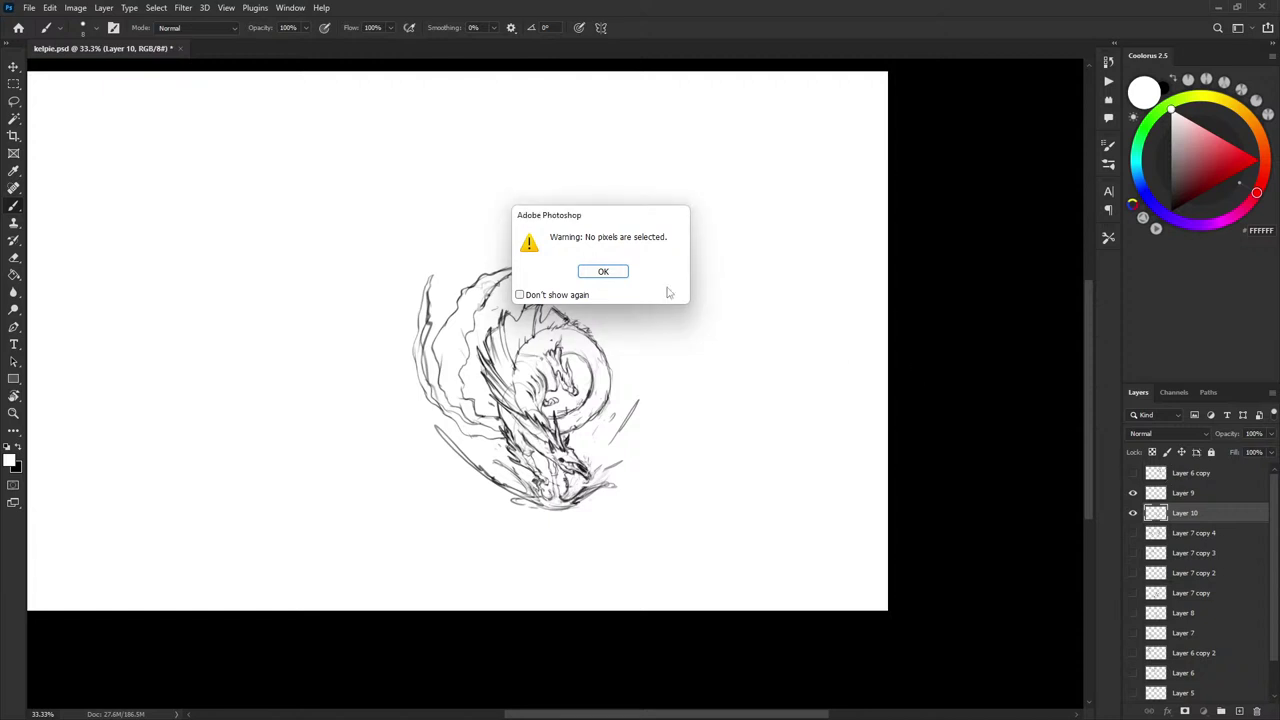
{"action": "left_click", "coordinate": [603, 272]}
- On Layer 9, draw a straight-lined rectangular frame around the sketch in pure red (#FF0000)
{"action": "left_click", "coordinate": [1188, 492]}
{"action": "left_click", "coordinate": [1259, 160]}
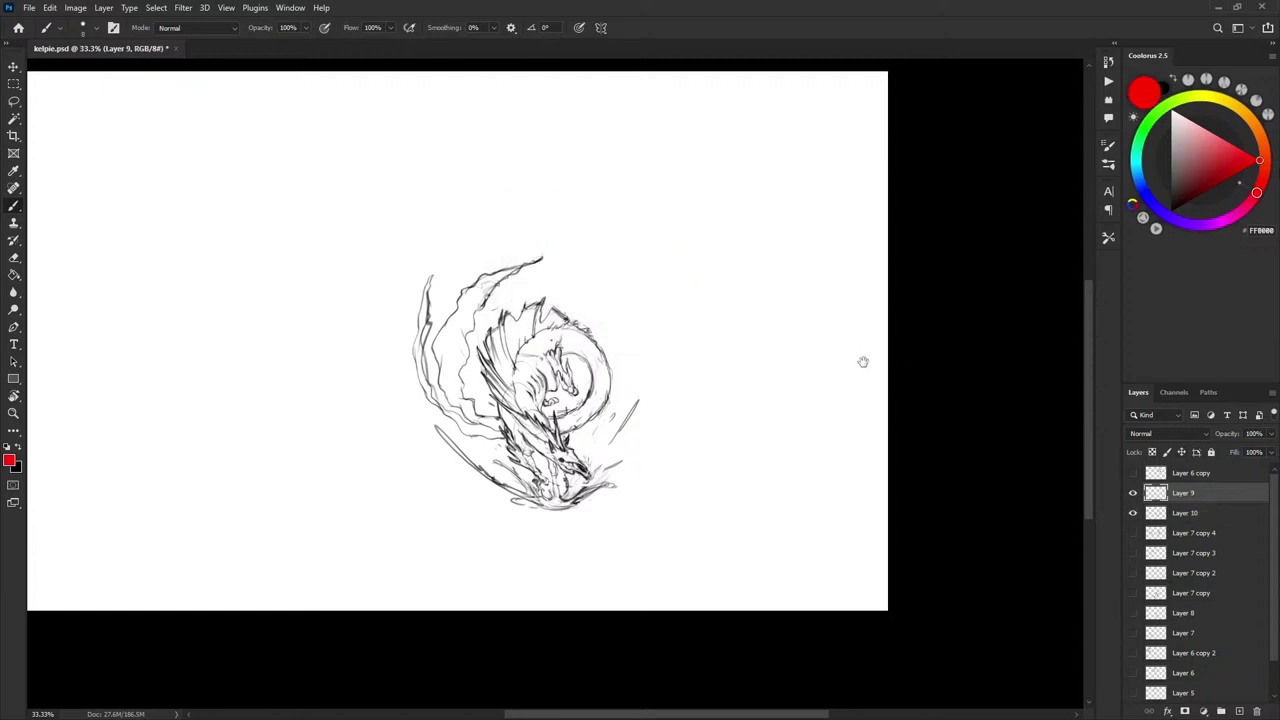
{"action": "key", "text": "ctrl+plus"}
{"action": "left_click_drag", "start_coordinate": [620, 516], "coordinate": [741, 515]}
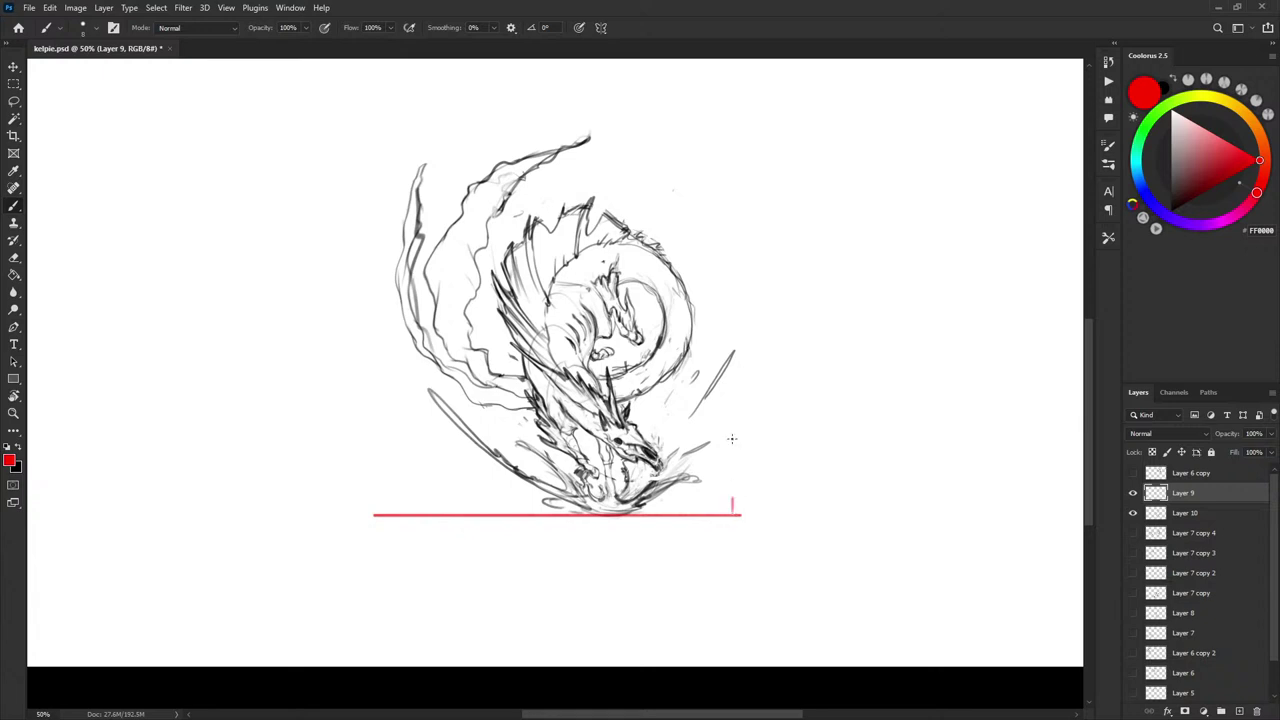
{"action": "left_click_drag", "start_coordinate": [731, 438], "coordinate": [732, 204]}
{"action": "mouse_move", "coordinate": [397, 275]}
{"action": "left_mouse_down"}
{"action": "mouse_move", "coordinate": [394, 386]}
{"action": "mouse_move", "coordinate": [400, 126]}
{"action": "left_mouse_up"}
{"action": "key", "text": "ctrl+z"}
{"action": "left_click_drag", "start_coordinate": [408, 518], "coordinate": [408, 128]}
{"action": "key", "text": "ctrl+z"}
{"action": "left_click_drag", "start_coordinate": [401, 518], "coordinate": [403, 149]}
{"action": "key", "text": "ctrl+z"}
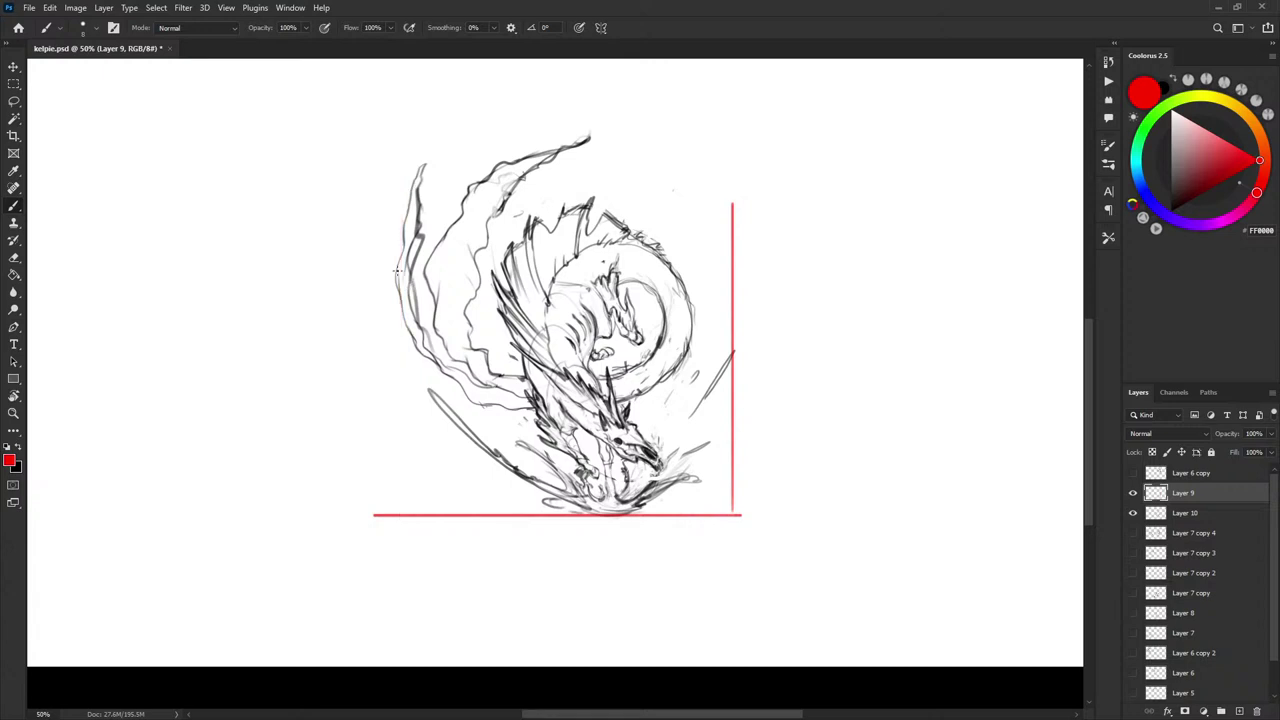
{"action": "mouse_move", "coordinate": [396, 508]}
{"action": "left_mouse_down"}
{"action": "mouse_move", "coordinate": [398, 104]}
{"action": "mouse_move", "coordinate": [767, 136]}
{"action": "mouse_move", "coordinate": [732, 340]}
{"action": "left_mouse_up"}
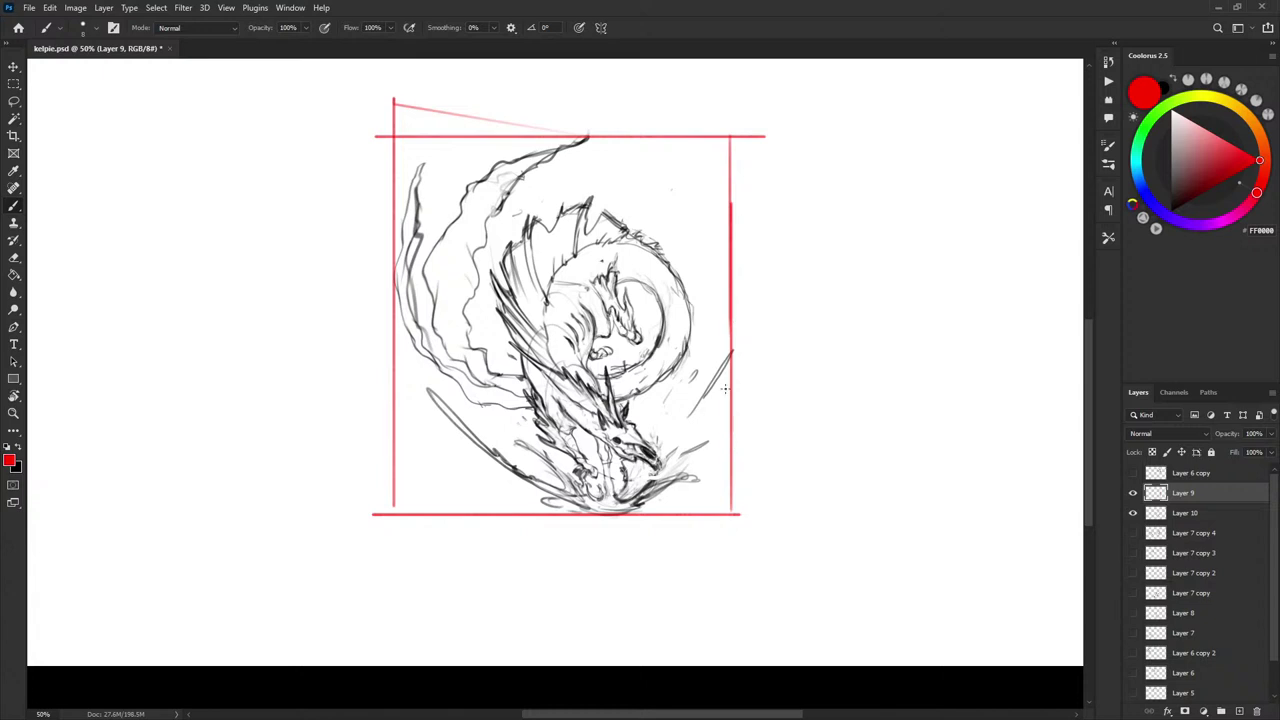
- Divide the red frame into horizontal thirds with two straight lines across the sketch
{"action": "left_click_drag", "start_coordinate": [732, 271], "coordinate": [245, 330]}
{"action": "left_click_drag", "start_coordinate": [730, 405], "coordinate": [246, 426]}
{"action": "key", "text": "ctrl+z"}
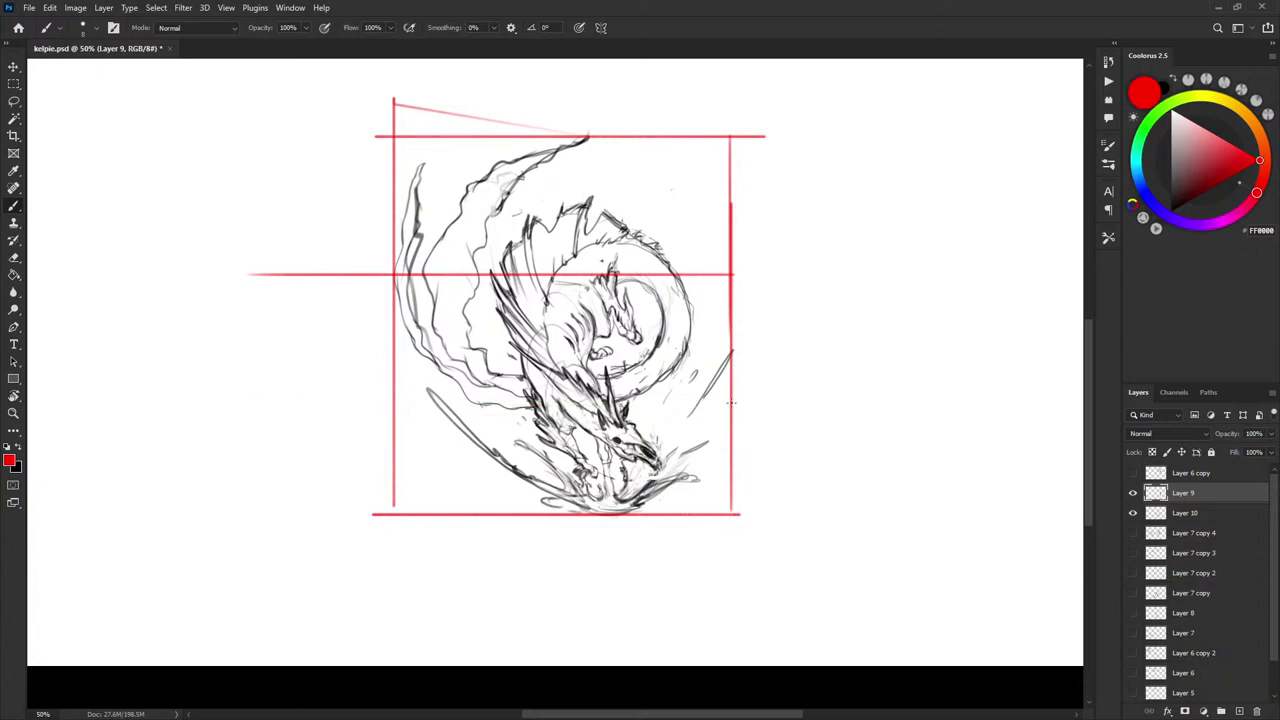
{"action": "key", "text": "ctrl+z"}
{"action": "left_click_drag", "start_coordinate": [731, 404], "coordinate": [258, 404]}
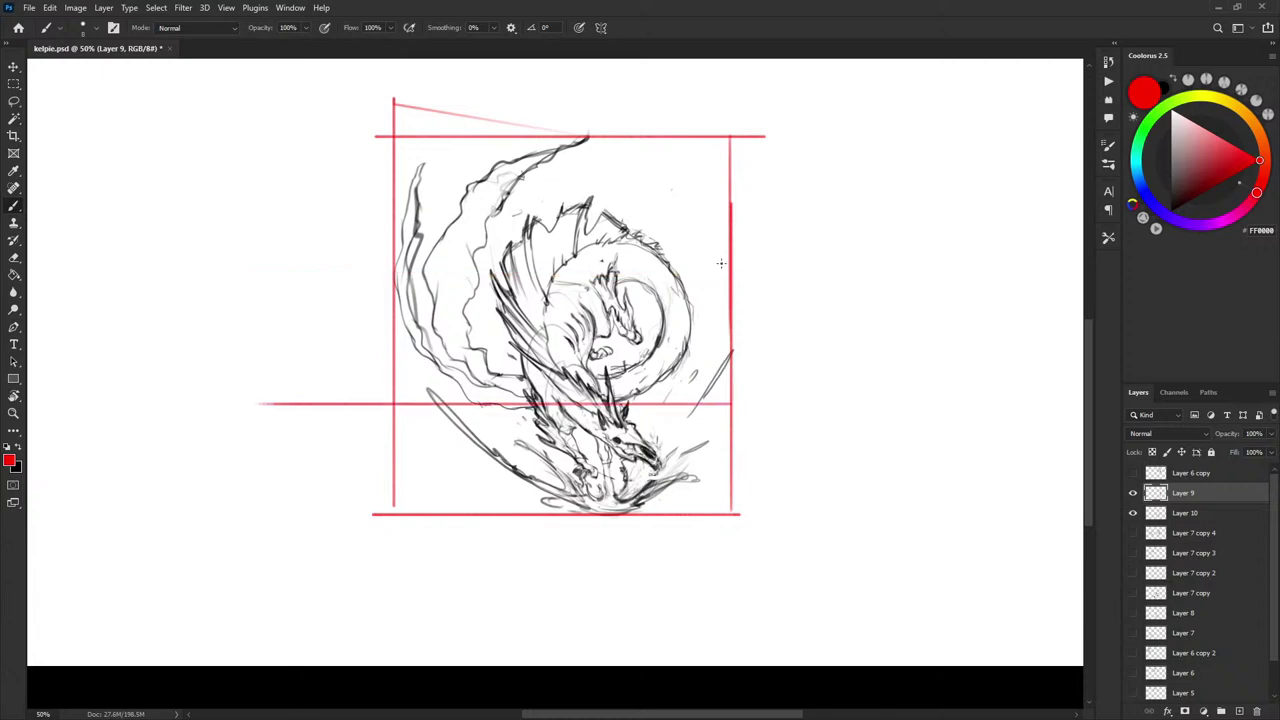
{"action": "left_click_drag", "start_coordinate": [730, 279], "coordinate": [242, 278]}
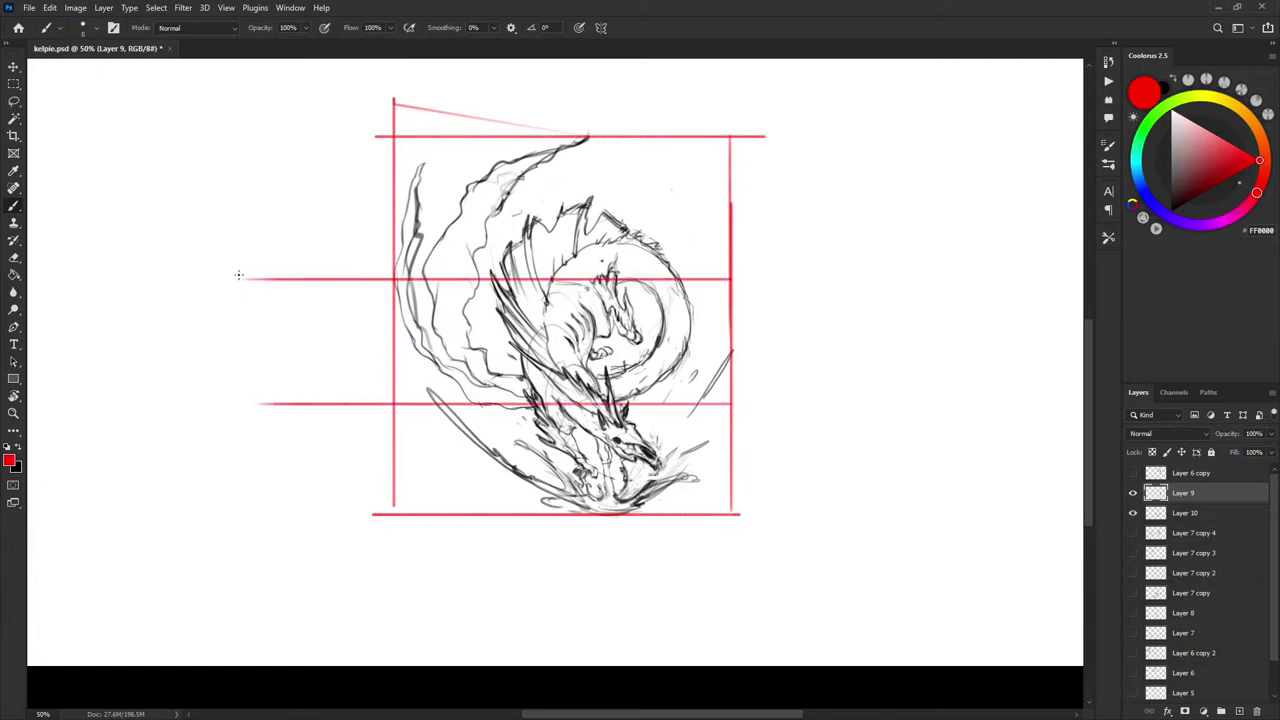
- Divide the red frame into vertical thirds with two straight lines, completing the grid over the sketch
{"action": "left_click_drag", "start_coordinate": [628, 518], "coordinate": [658, 33]}
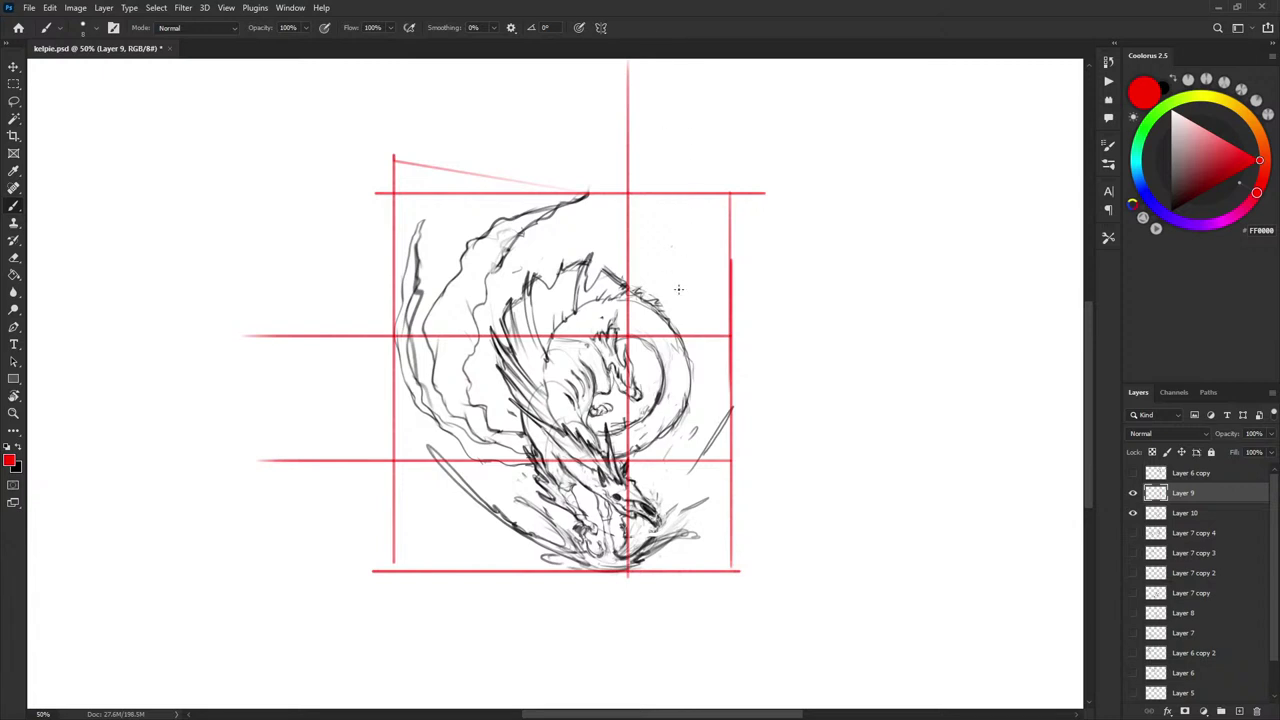
{"action": "left_click_drag", "start_coordinate": [488, 575], "coordinate": [488, 135]}
{"action": "left_click_drag", "start_coordinate": [776, 310], "coordinate": [810, 264]}
{"action": "key", "text": "ctrl+z"}
{"action": "left_click_drag", "start_coordinate": [516, 484], "coordinate": [516, 88]}
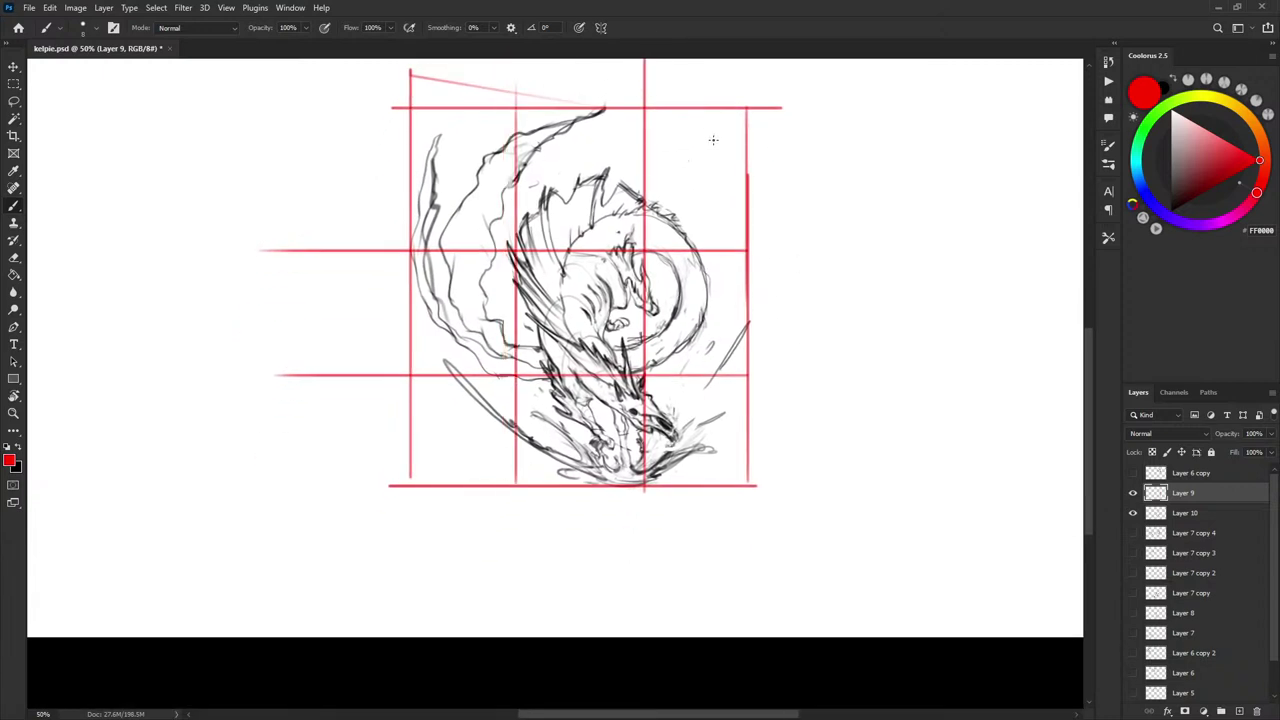
{"action": "key", "text": "ctrl+z"}
{"action": "key", "text": "ctrl+z"}
{"action": "left_click_drag", "start_coordinate": [632, 484], "coordinate": [632, 72]}
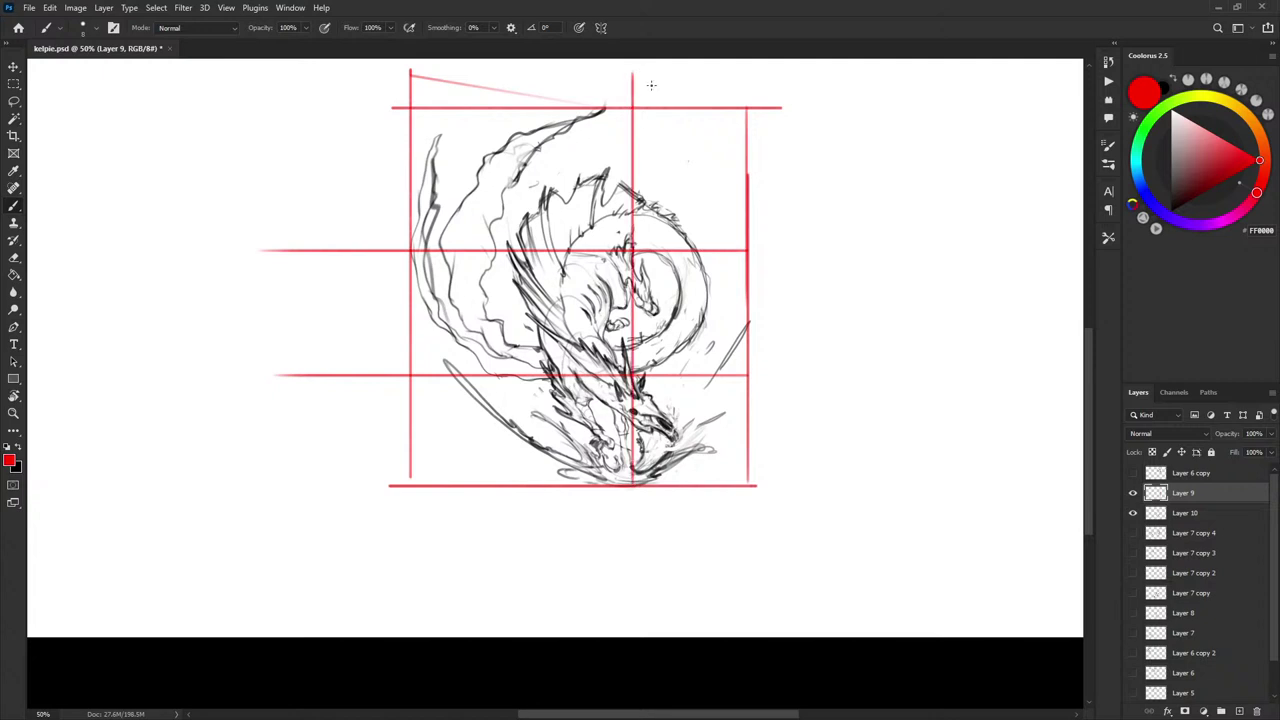
{"action": "left_click_drag", "start_coordinate": [510, 484], "coordinate": [512, 86]}
{"action": "key", "text": "ctrl+z"}
{"action": "left_click_drag", "start_coordinate": [516, 486], "coordinate": [516, 66]}
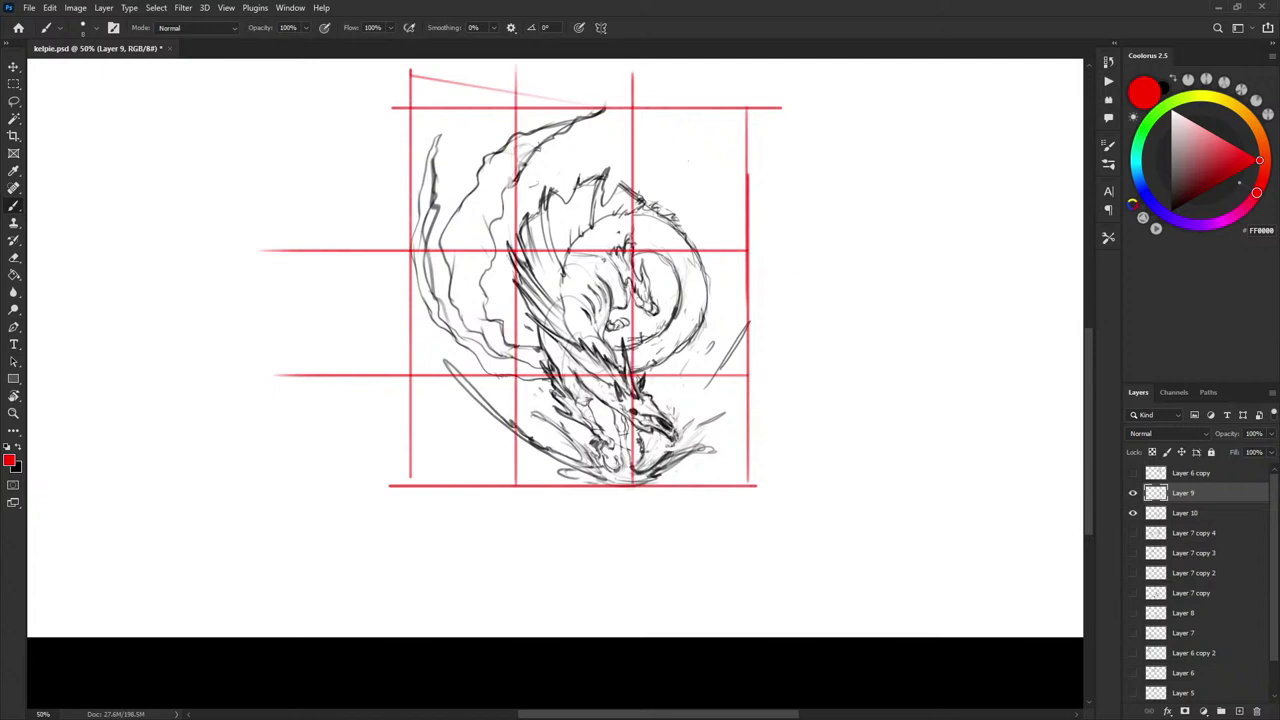
{"action": "left_click_drag", "start_coordinate": [829, 283], "coordinate": [810, 313]}
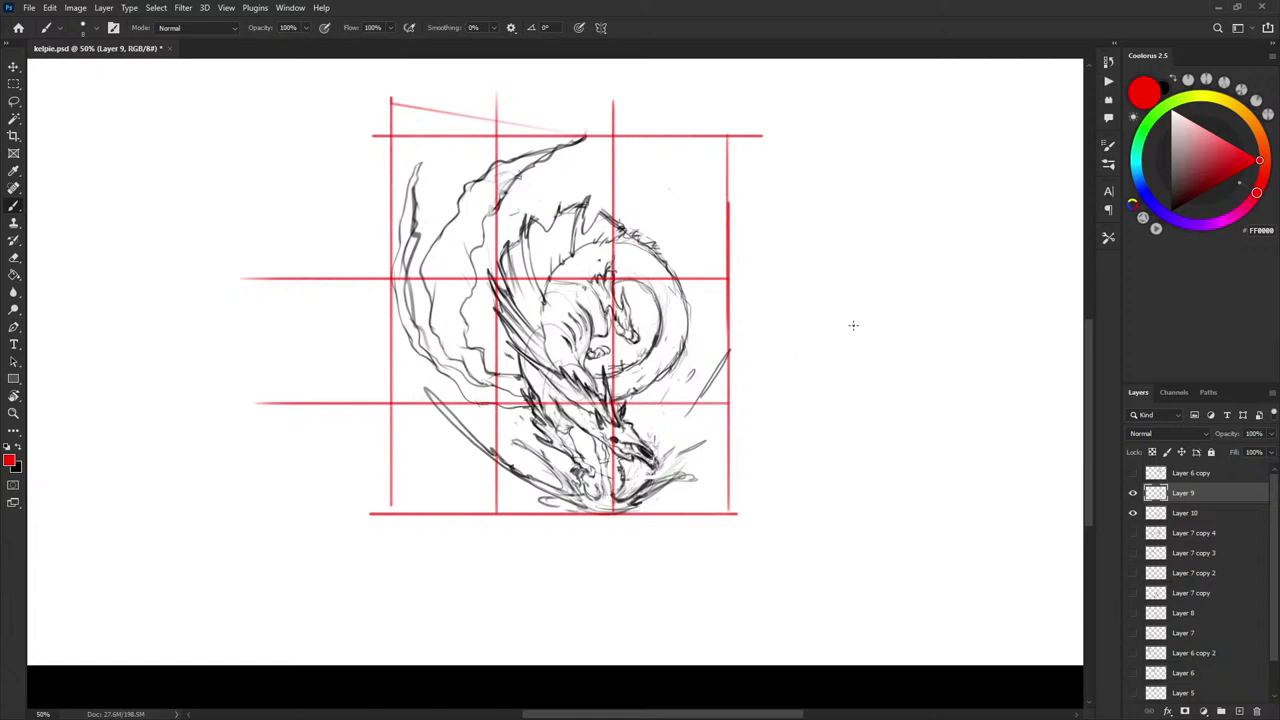
- Show Layer 7 copy 4, lasso its right-hand sketch and copy it onto its own layer
{"action": "left_click", "coordinate": [1136, 534]}
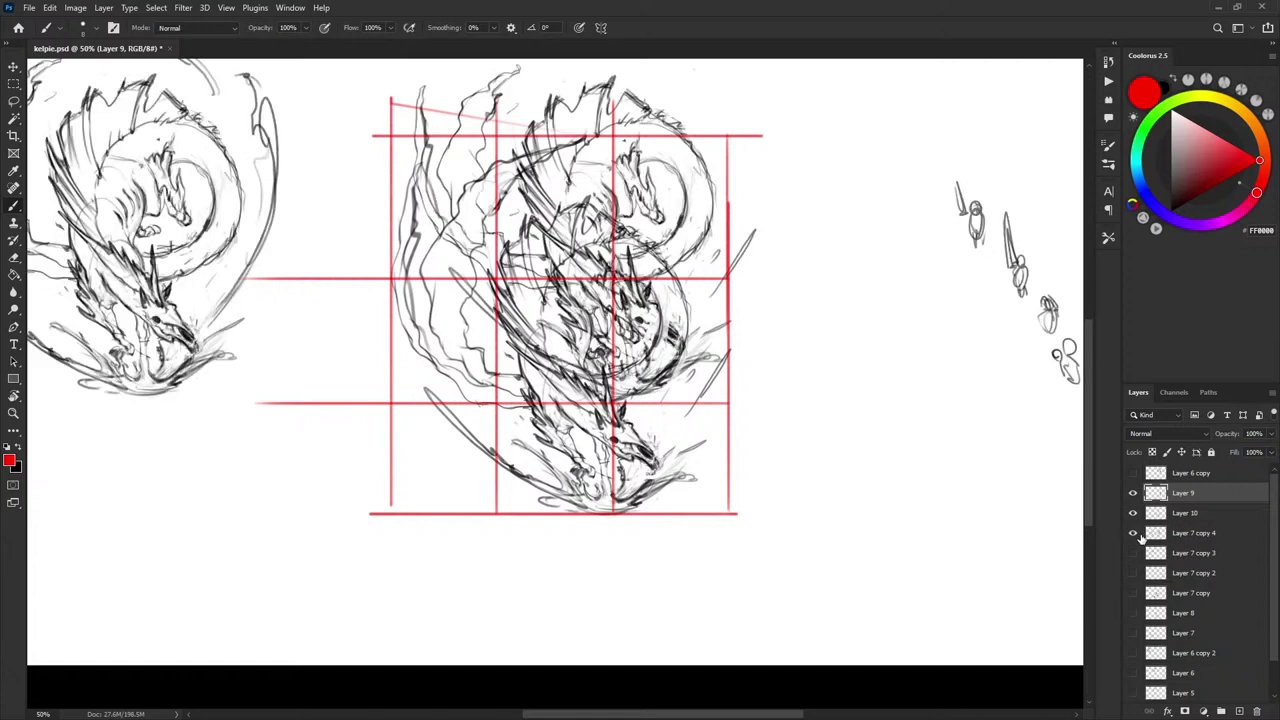
{"action": "left_click", "coordinate": [1167, 533]}
{"action": "key", "text": "l"}
{"action": "mouse_move", "coordinate": [642, 70]}
{"action": "left_mouse_down"}
{"action": "mouse_move", "coordinate": [540, 65]}
{"action": "mouse_move", "coordinate": [430, 514]}
{"action": "mouse_move", "coordinate": [786, 208]}
{"action": "left_mouse_up"}
{"action": "key", "text": "ctrl+j"}
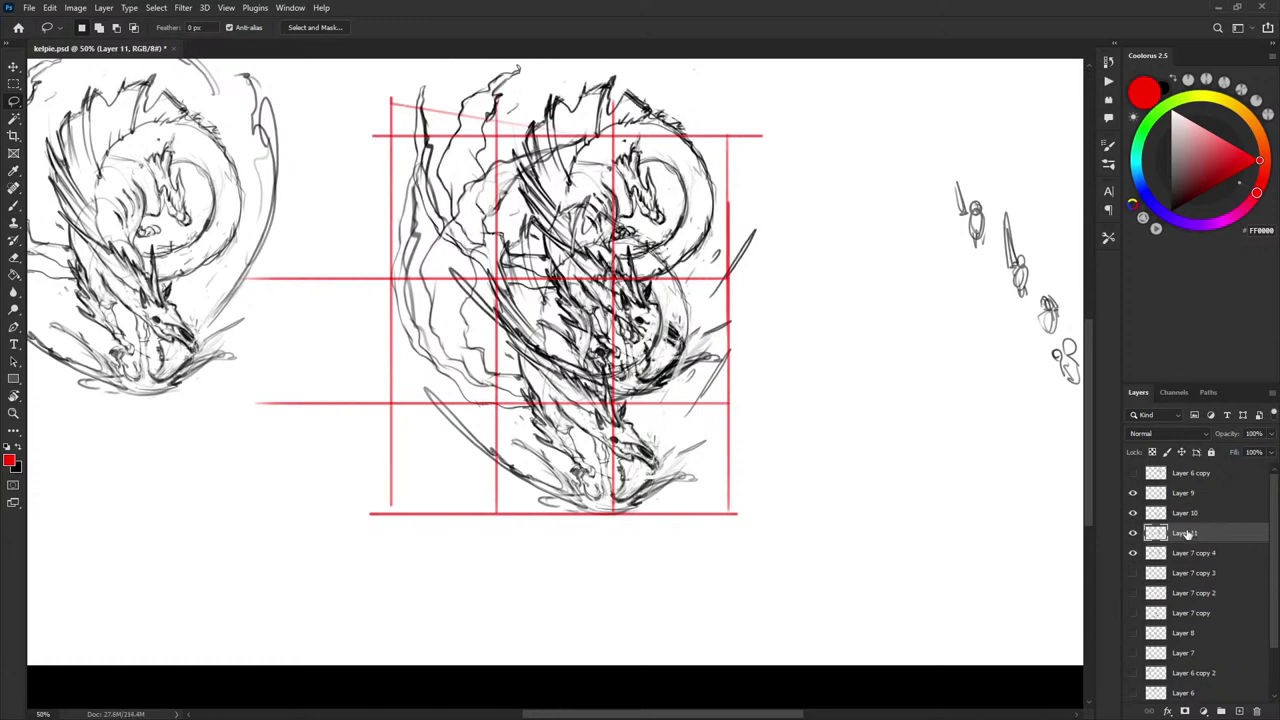
- Hide Layer 7 copy 4 and move the copied sketch beside the gridded one, level with its baseline
{"action": "left_click", "coordinate": [1133, 553]}
{"action": "key", "text": "v"}
{"action": "left_click_drag", "start_coordinate": [600, 310], "coordinate": [160, 345]}
{"action": "left_click_drag", "start_coordinate": [719, 285], "coordinate": [773, 282]}
{"action": "left_click_drag", "start_coordinate": [225, 303], "coordinate": [225, 429]}
{"action": "left_click_drag", "start_coordinate": [598, 414], "coordinate": [602, 400]}
{"action": "mouse_move", "coordinate": [213, 359]}
{"action": "left_mouse_down"}
{"action": "mouse_move", "coordinate": [570, 356]}
{"action": "mouse_move", "coordinate": [690, 335]}
{"action": "mouse_move", "coordinate": [245, 350]}
{"action": "mouse_move", "coordinate": [225, 395]}
{"action": "left_mouse_up"}
{"action": "left_click_drag", "start_coordinate": [455, 340], "coordinate": [667, 318]}
{"action": "left_click_drag", "start_coordinate": [431, 373], "coordinate": [426, 357]}
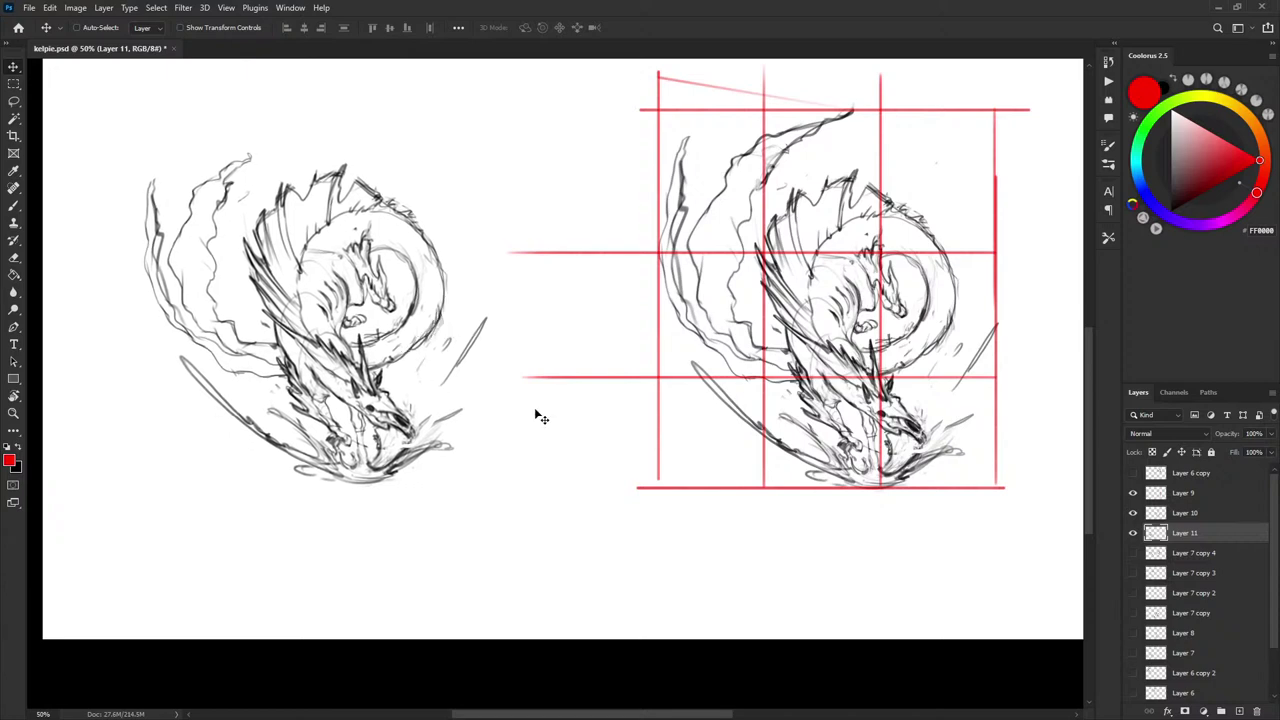
- On Layer 9, draw a straight-lined red frame around the left-hand sketch
{"action": "mouse_move", "coordinate": [990, 349]}
{"action": "left_mouse_down"}
{"action": "mouse_move", "coordinate": [857, 361]}
{"action": "mouse_move", "coordinate": [896, 368]}
{"action": "mouse_move", "coordinate": [873, 393]}
{"action": "left_mouse_up"}
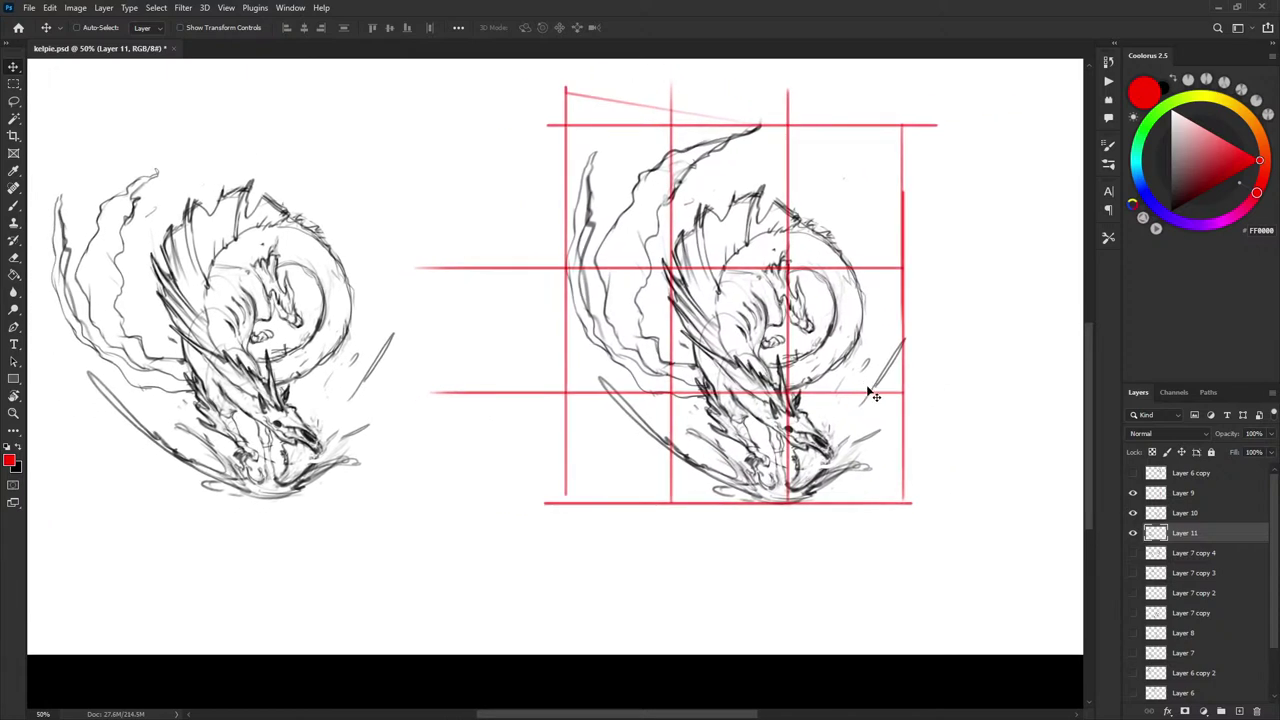
{"action": "scroll", "coordinate": [555, 360], "scroll_direction": "left", "scroll_amount": 2}
{"action": "scroll", "coordinate": [555, 360], "scroll_direction": "down", "scroll_amount": 1}
{"action": "left_click", "coordinate": [1133, 493]}
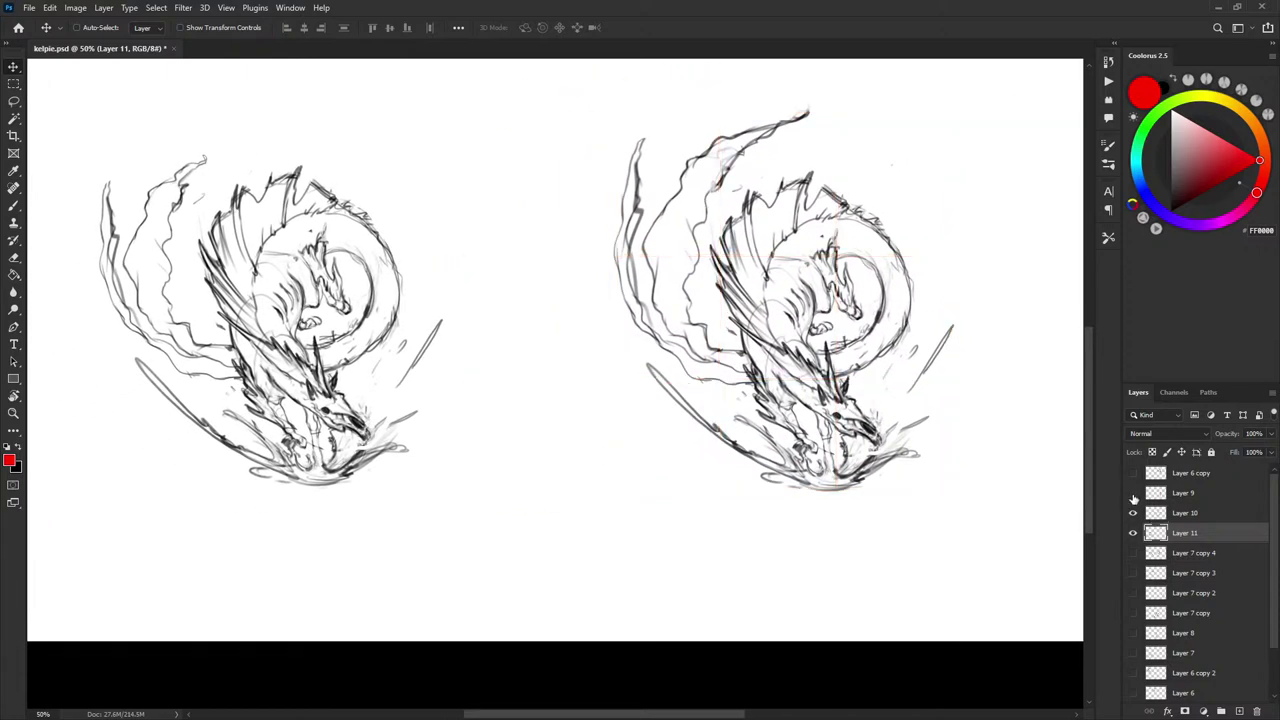
{"action": "left_click", "coordinate": [1133, 493]}
{"action": "left_click", "coordinate": [1183, 493]}
{"action": "key", "text": "b"}
{"action": "mouse_move", "coordinate": [319, 486]}
{"action": "left_mouse_down"}
{"action": "mouse_move", "coordinate": [220, 474]}
{"action": "mouse_move", "coordinate": [472, 487]}
{"action": "left_mouse_up"}
{"action": "mouse_move", "coordinate": [442, 320]}
{"action": "left_mouse_down"}
{"action": "mouse_move", "coordinate": [439, 475]}
{"action": "mouse_move", "coordinate": [442, 130]}
{"action": "left_mouse_up"}
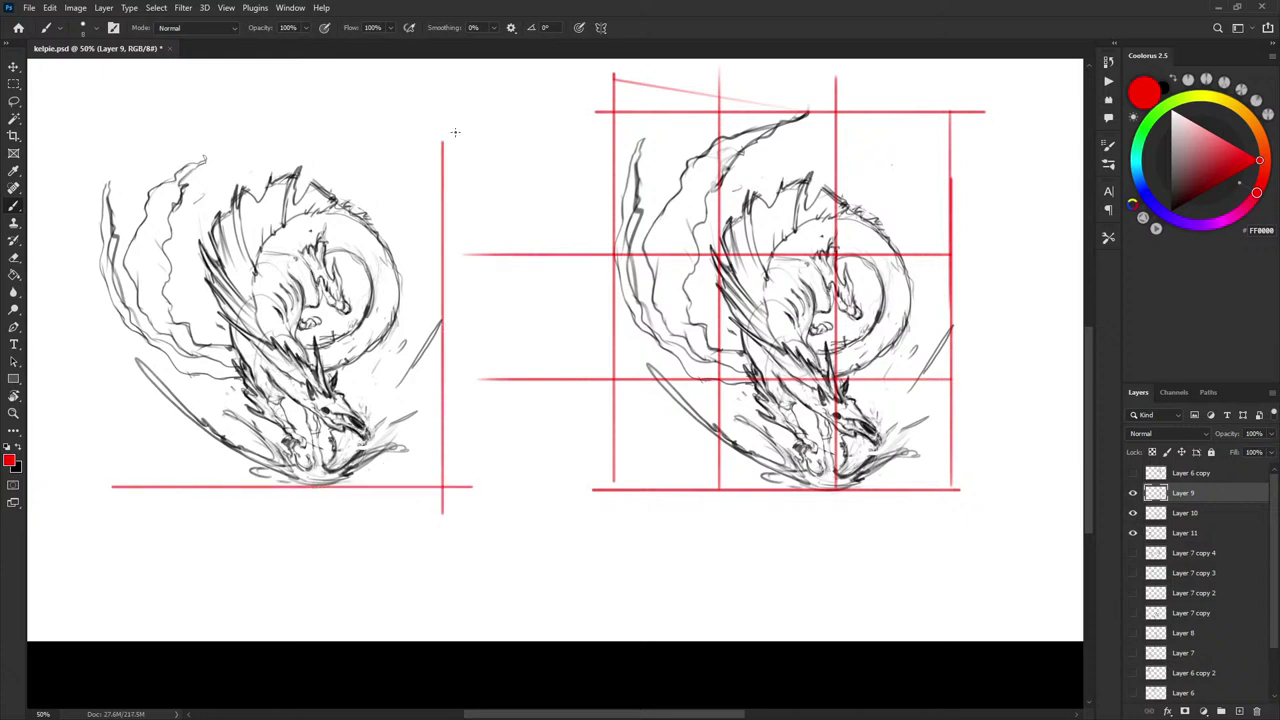
{"action": "left_click_drag", "start_coordinate": [100, 157], "coordinate": [508, 157]}
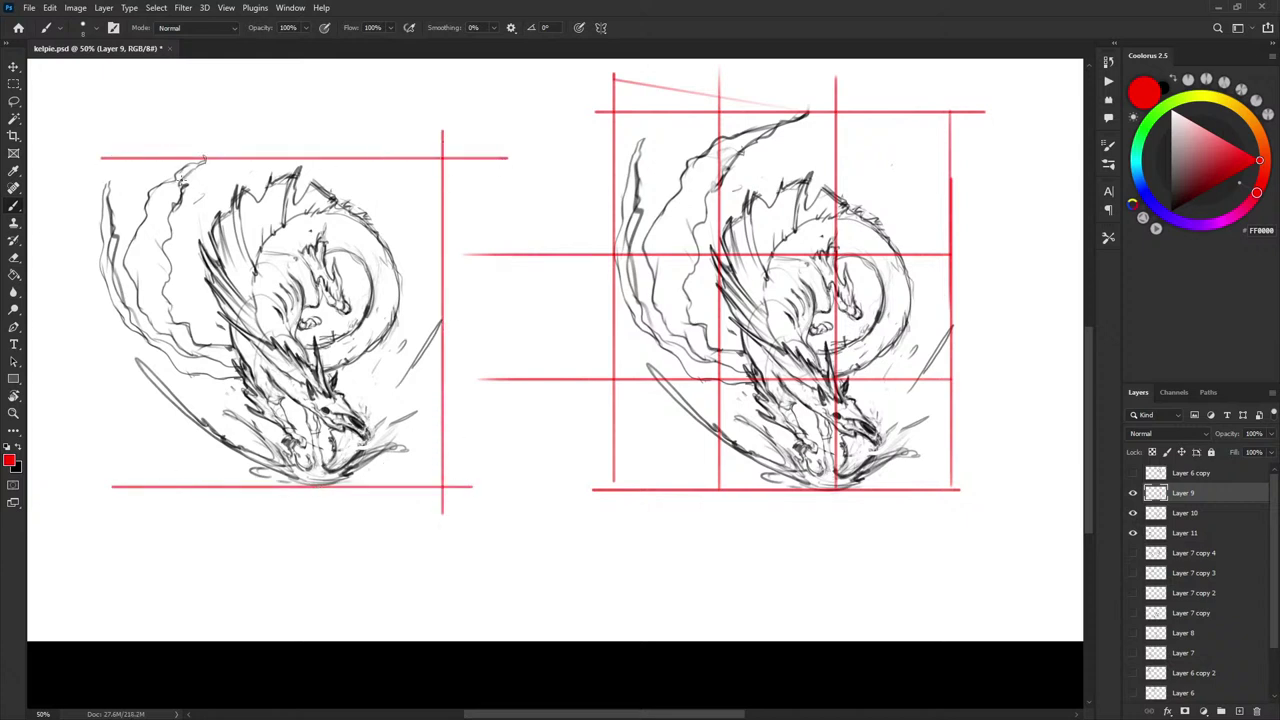
{"action": "left_click_drag", "start_coordinate": [103, 161], "coordinate": [103, 528]}
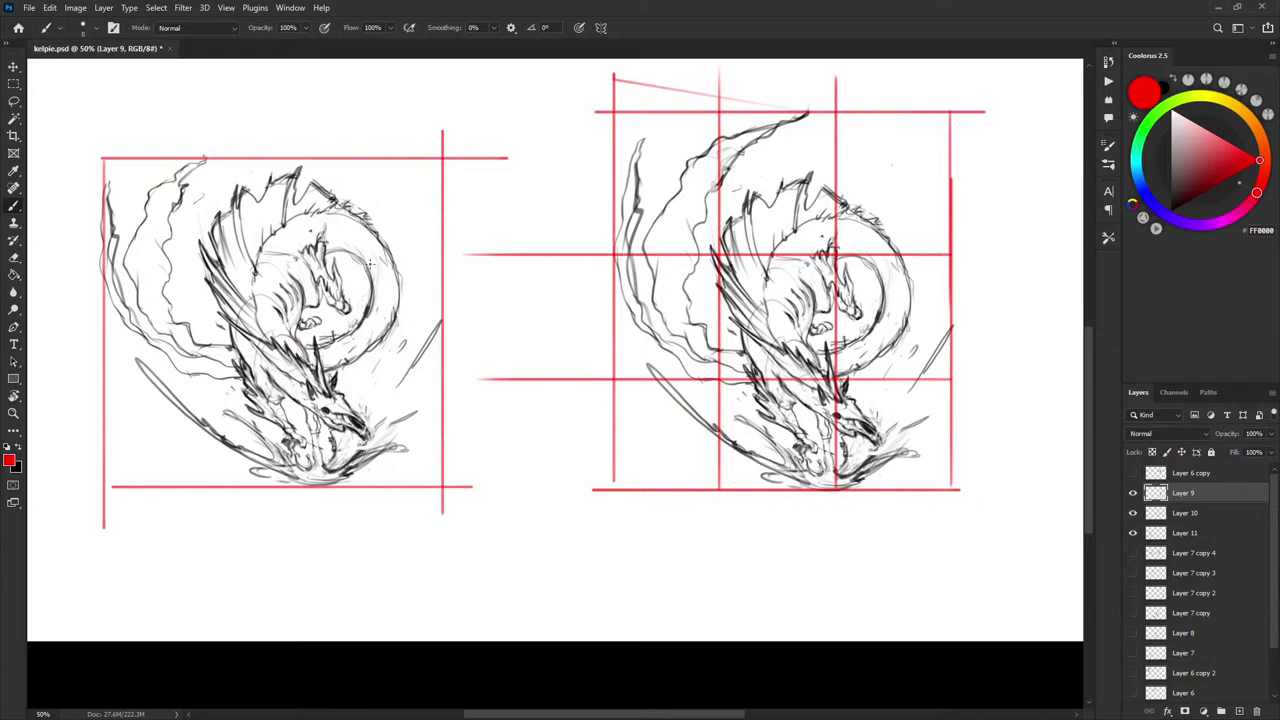
- Divide the left-hand frame into thirds with two horizontal and two vertical red lines
{"action": "left_click_drag", "start_coordinate": [443, 400], "coordinate": [32, 399]}
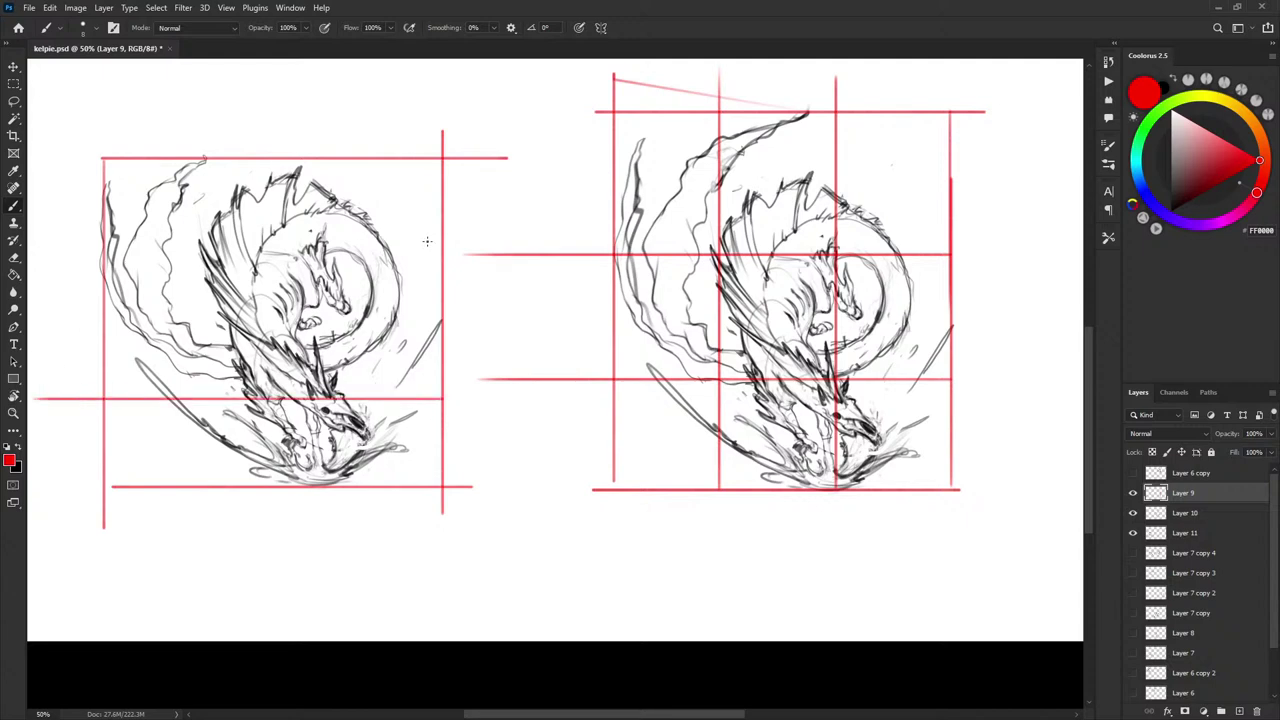
{"action": "key", "text": "ctrl+z"}
{"action": "left_click_drag", "start_coordinate": [443, 383], "coordinate": [92, 383]}
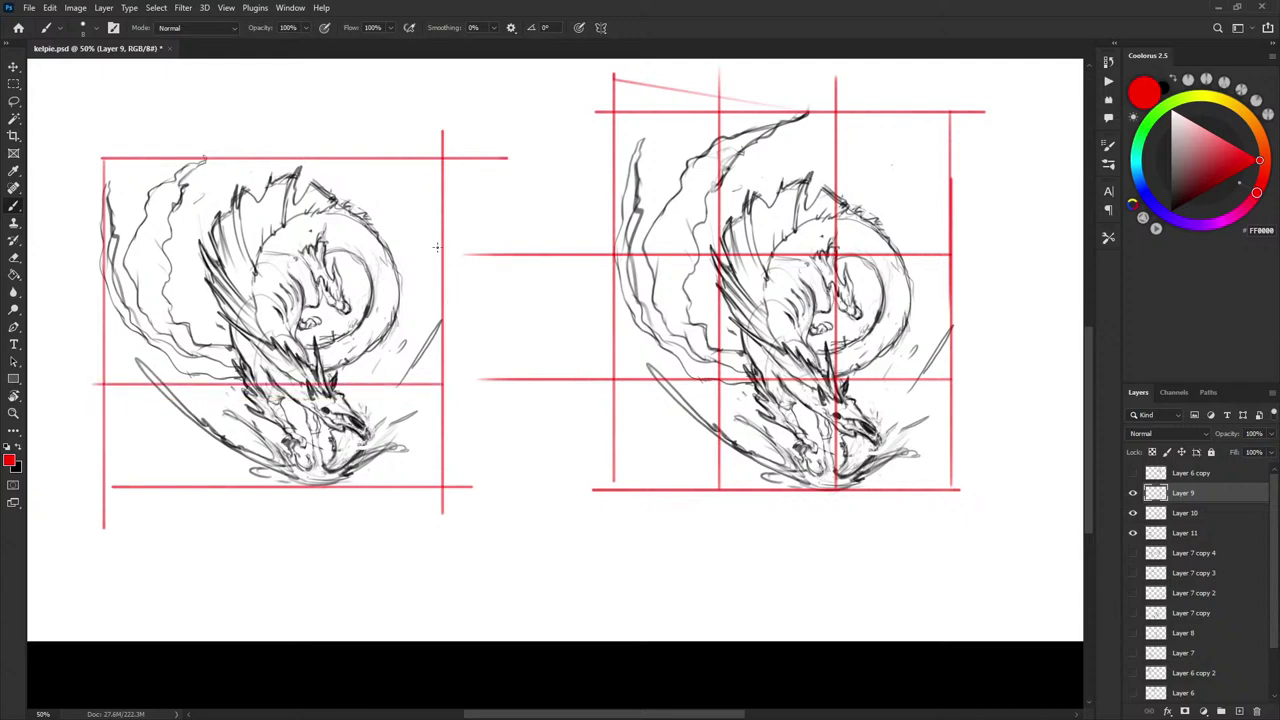
{"action": "left_click_drag", "start_coordinate": [440, 284], "coordinate": [82, 284]}
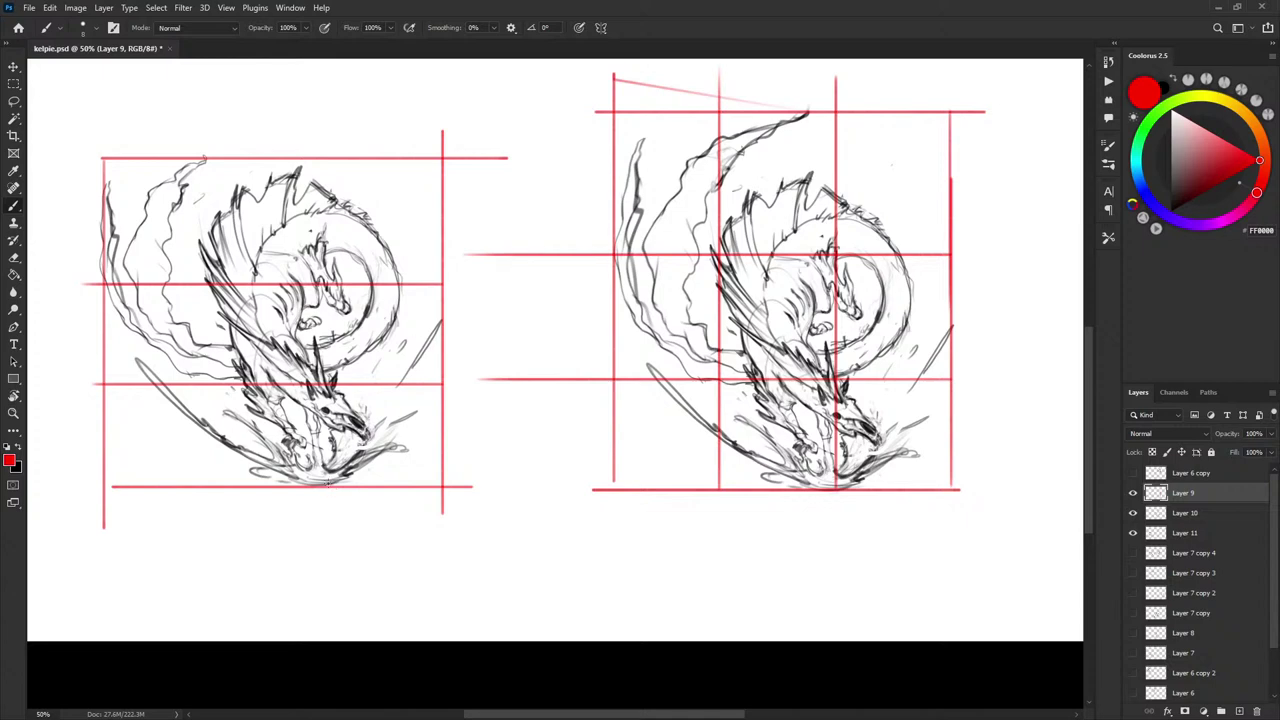
{"action": "left_click_drag", "start_coordinate": [318, 487], "coordinate": [318, 88]}
{"action": "left_click_drag", "start_coordinate": [209, 487], "coordinate": [205, 108]}
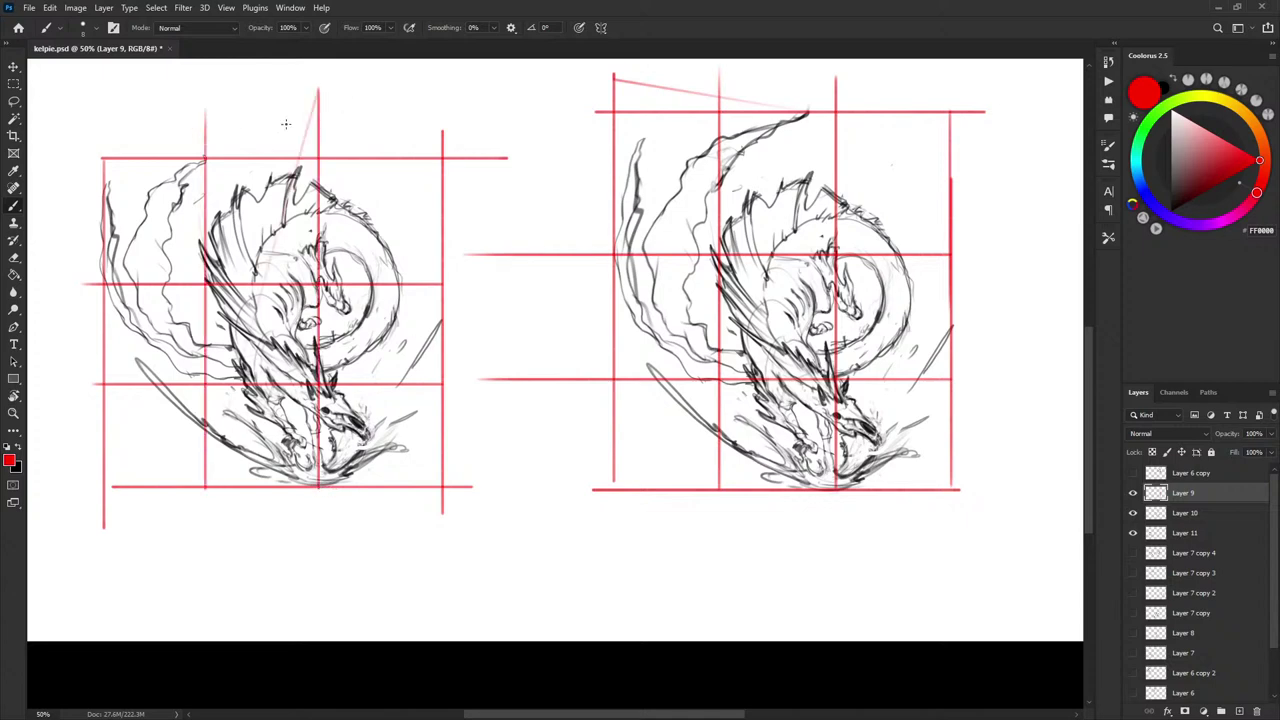
- Redraw the two vertical thirds lines of the left-hand grid slightly further right, keeping them straight
{"action": "key", "text": "ctrl+z"}
{"action": "key", "text": "ctrl+z"}
{"action": "left_click_drag", "start_coordinate": [330, 482], "coordinate": [330, 126]}
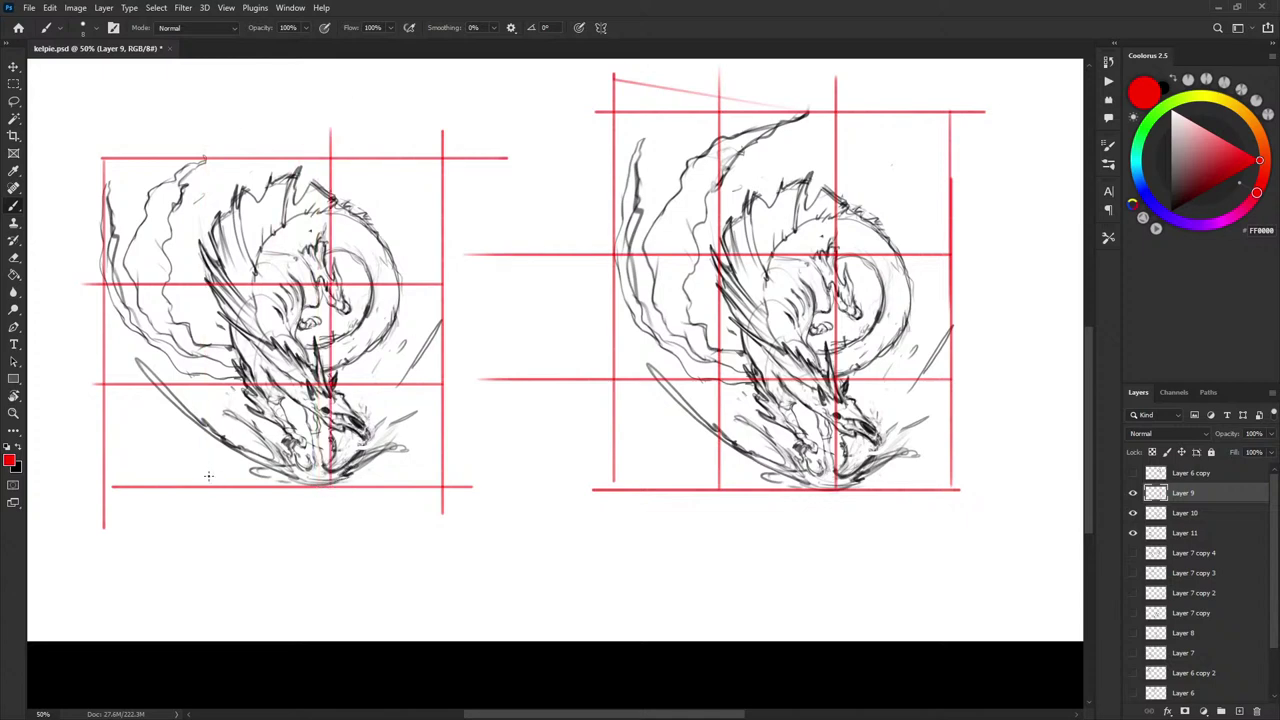
{"action": "left_click_drag", "start_coordinate": [208, 491], "coordinate": [208, 104]}
{"action": "key", "text": "ctrl+z"}
{"action": "left_click_drag", "start_coordinate": [217, 494], "coordinate": [217, 144]}
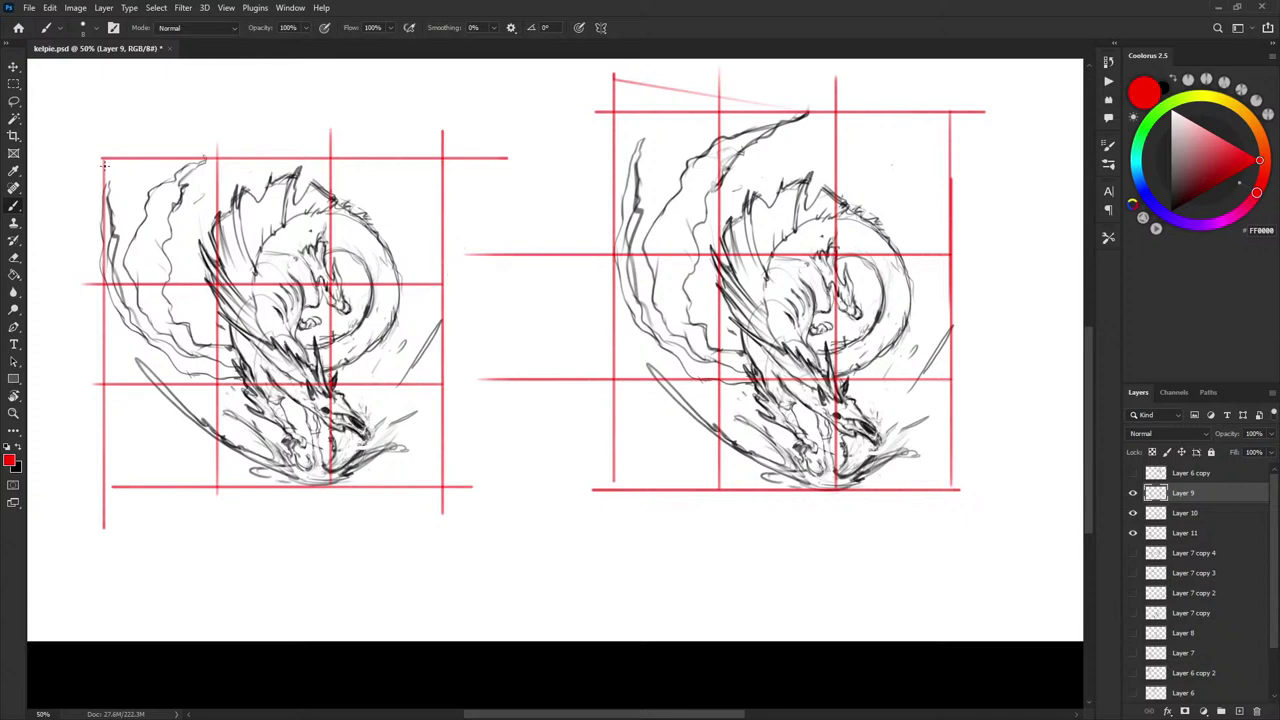
- Undo all the red frame and thirds lines around the left-hand sketch, including its baseline
{"action": "left_click_drag", "start_coordinate": [104, 165], "coordinate": [540, 166]}
{"action": "key", "text": "ctrl+z"}
{"action": "key", "text": "ctrl+z"}
{"action": "key", "text": "ctrl+z"}
{"action": "key", "text": "ctrl+z"}
{"action": "key", "text": "ctrl+z"}
{"action": "key", "text": "ctrl+z"}
{"action": "key", "text": "ctrl+z"}
{"action": "key", "text": "ctrl+z"}
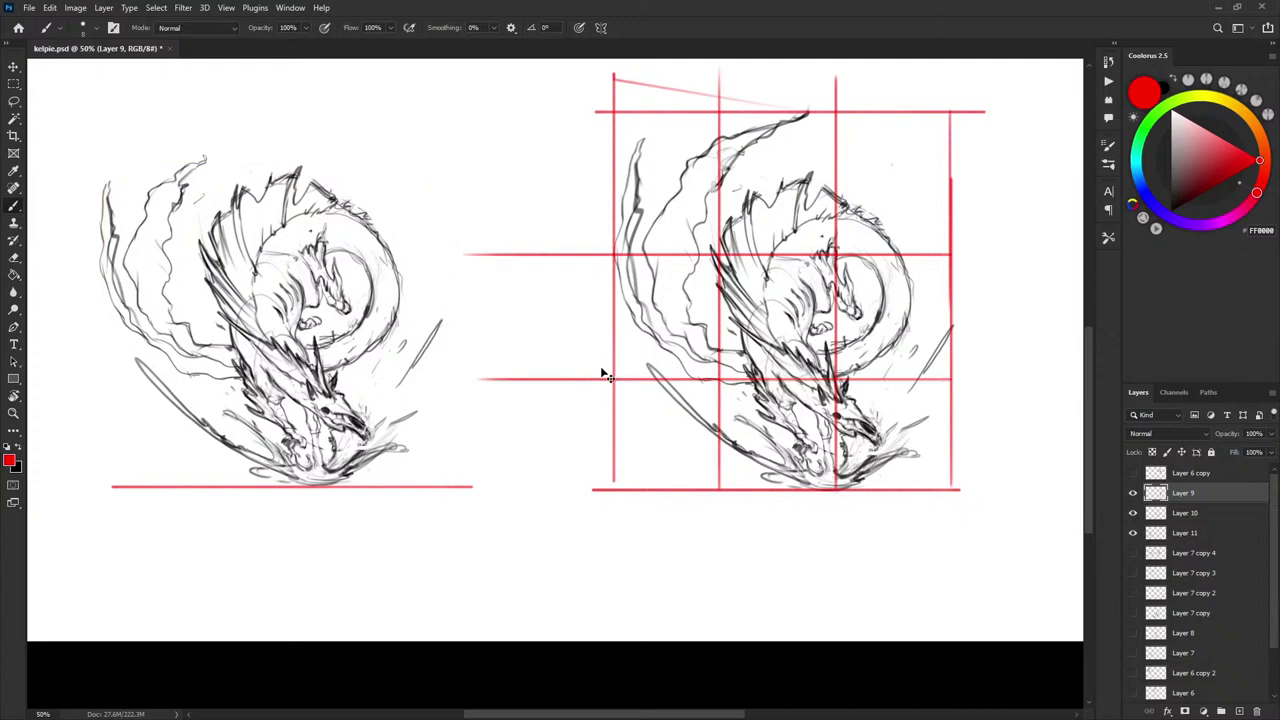
{"action": "key", "text": "ctrl+z"}
- Fit a crop frame closely around the left-hand sketch to check its composition against the thirds overlay
{"action": "key", "text": "c"}
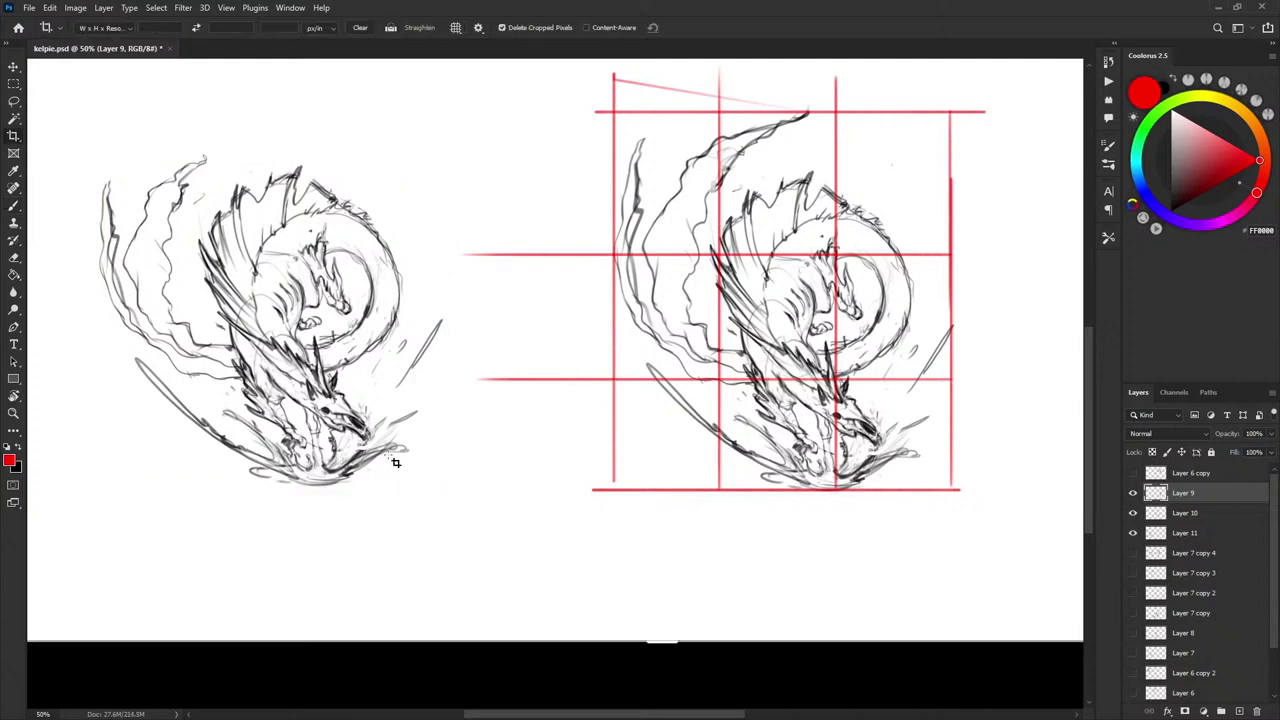
{"action": "mouse_move", "coordinate": [432, 485]}
{"action": "left_mouse_down"}
{"action": "mouse_move", "coordinate": [323, 236]}
{"action": "mouse_move", "coordinate": [90, 164]}
{"action": "left_mouse_up"}
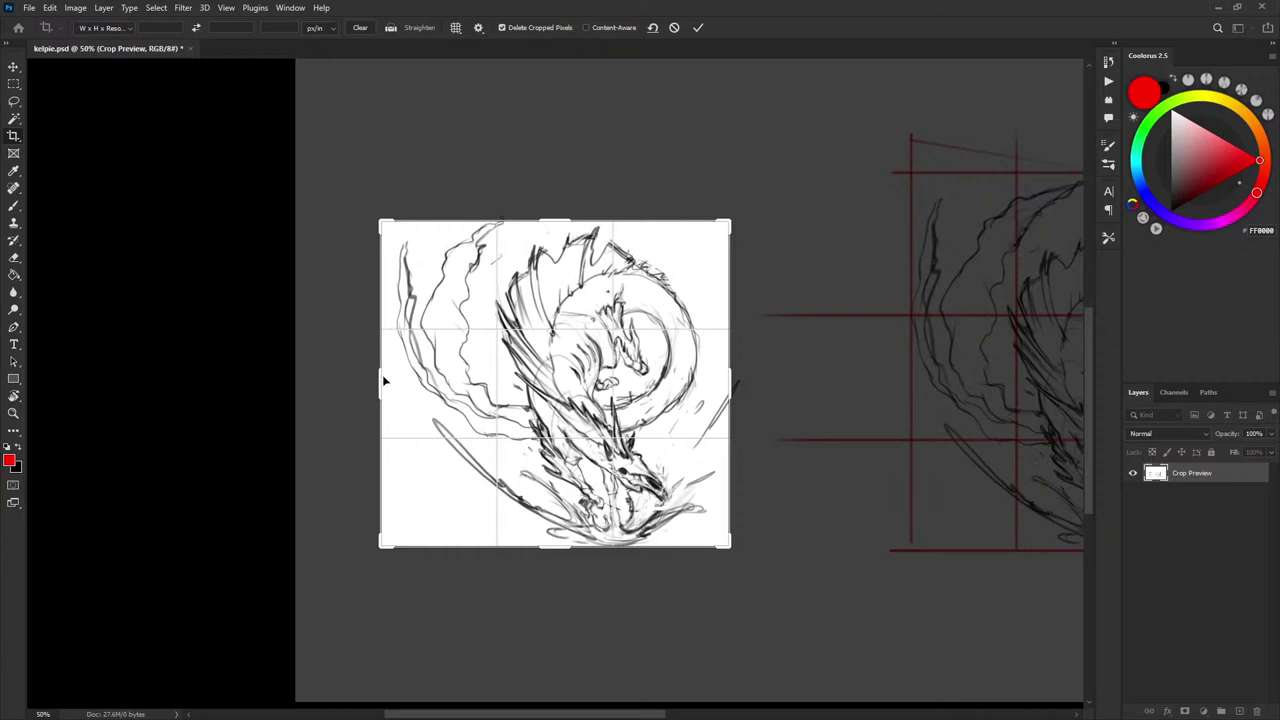
{"action": "left_click_drag", "start_coordinate": [382, 374], "coordinate": [392, 370]}
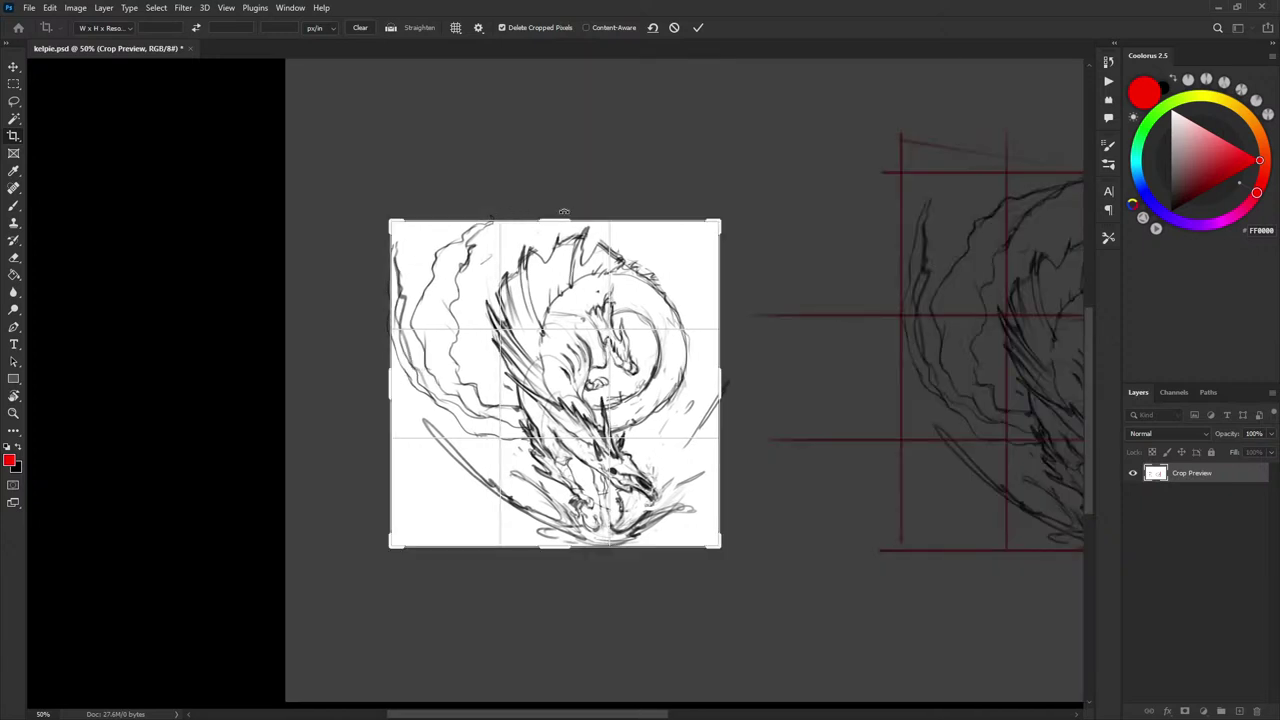
{"action": "left_click_drag", "start_coordinate": [564, 212], "coordinate": [564, 209]}
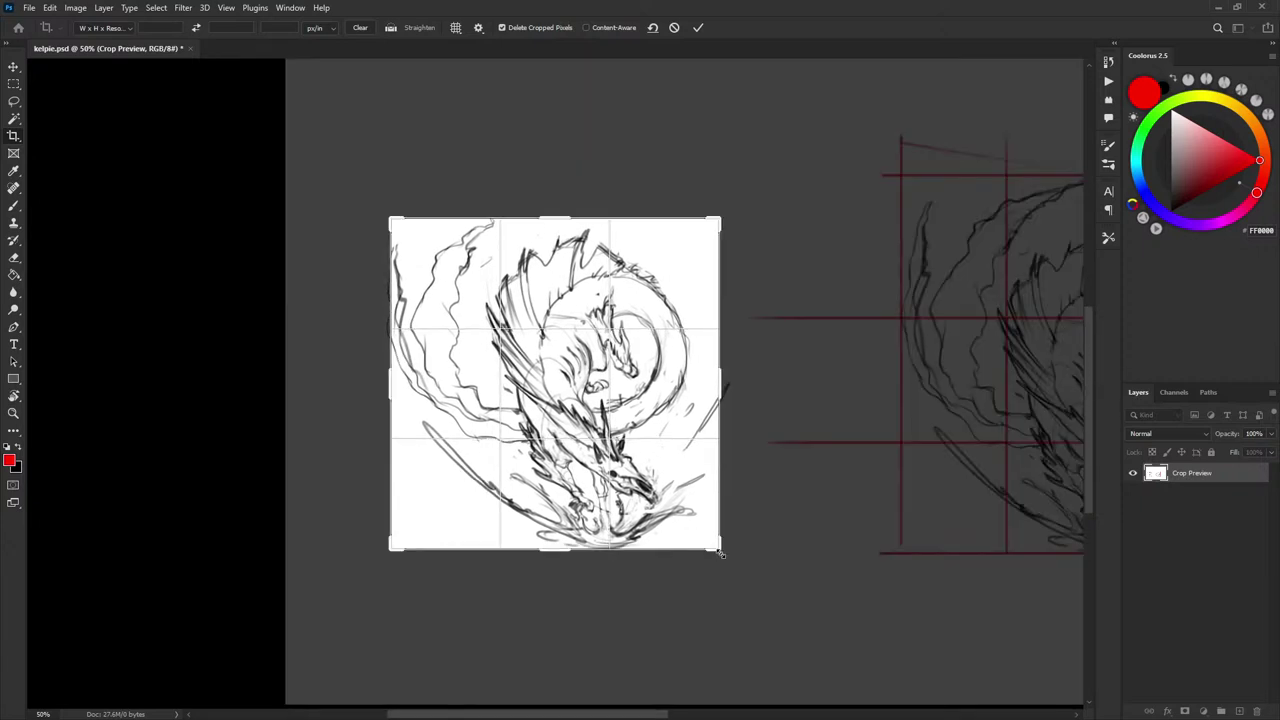
{"action": "left_click_drag", "start_coordinate": [721, 381], "coordinate": [727, 381]}
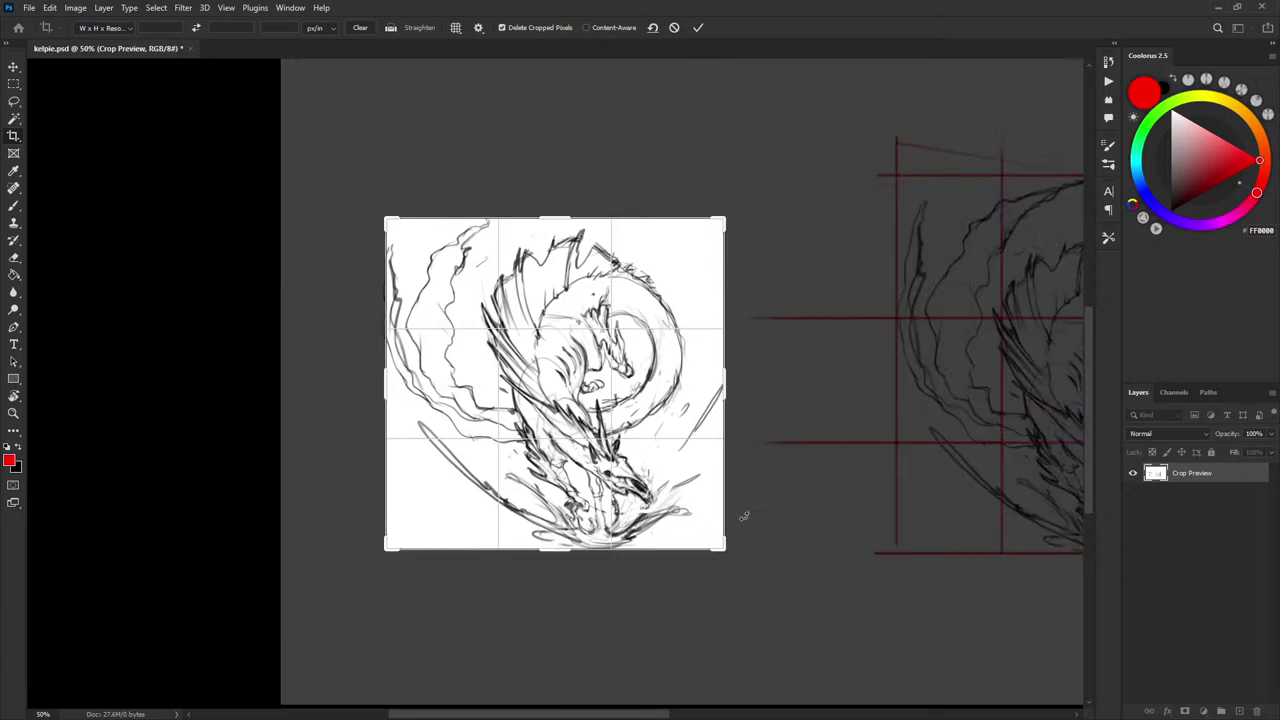
{"action": "left_click_drag", "start_coordinate": [999, 531], "coordinate": [710, 507]}
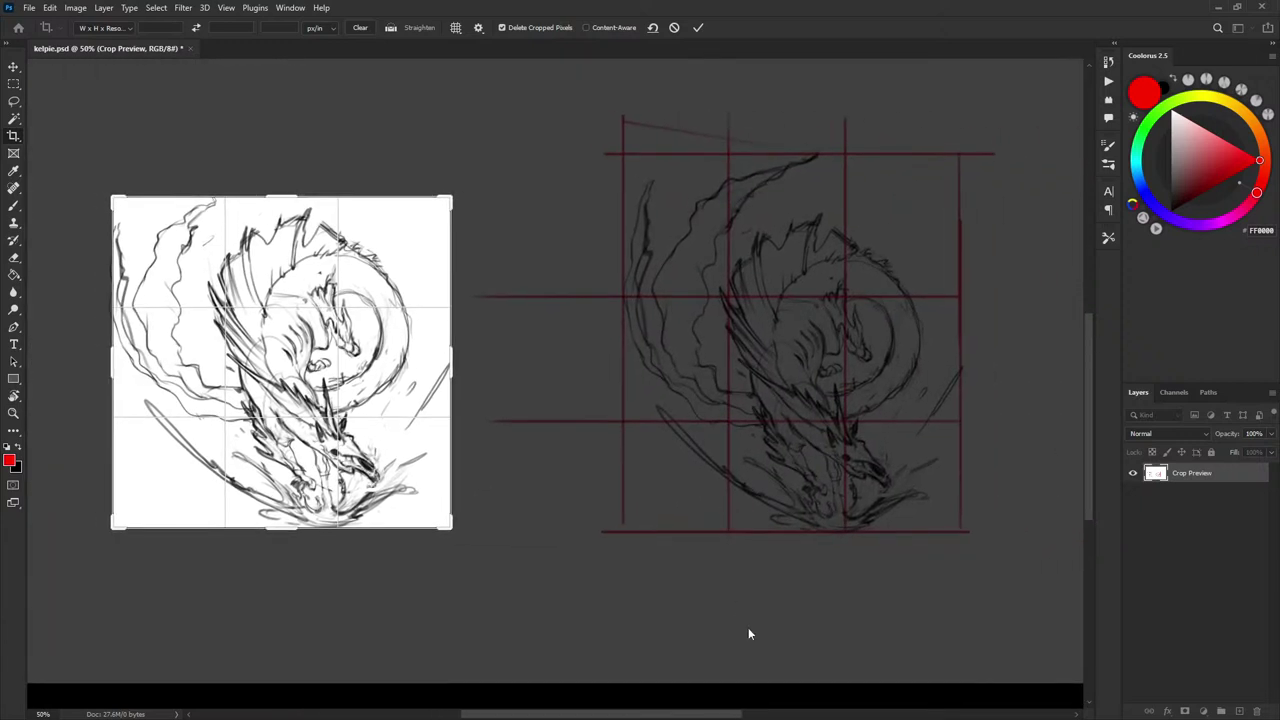
{"action": "left_click_drag", "start_coordinate": [785, 582], "coordinate": [796, 577]}
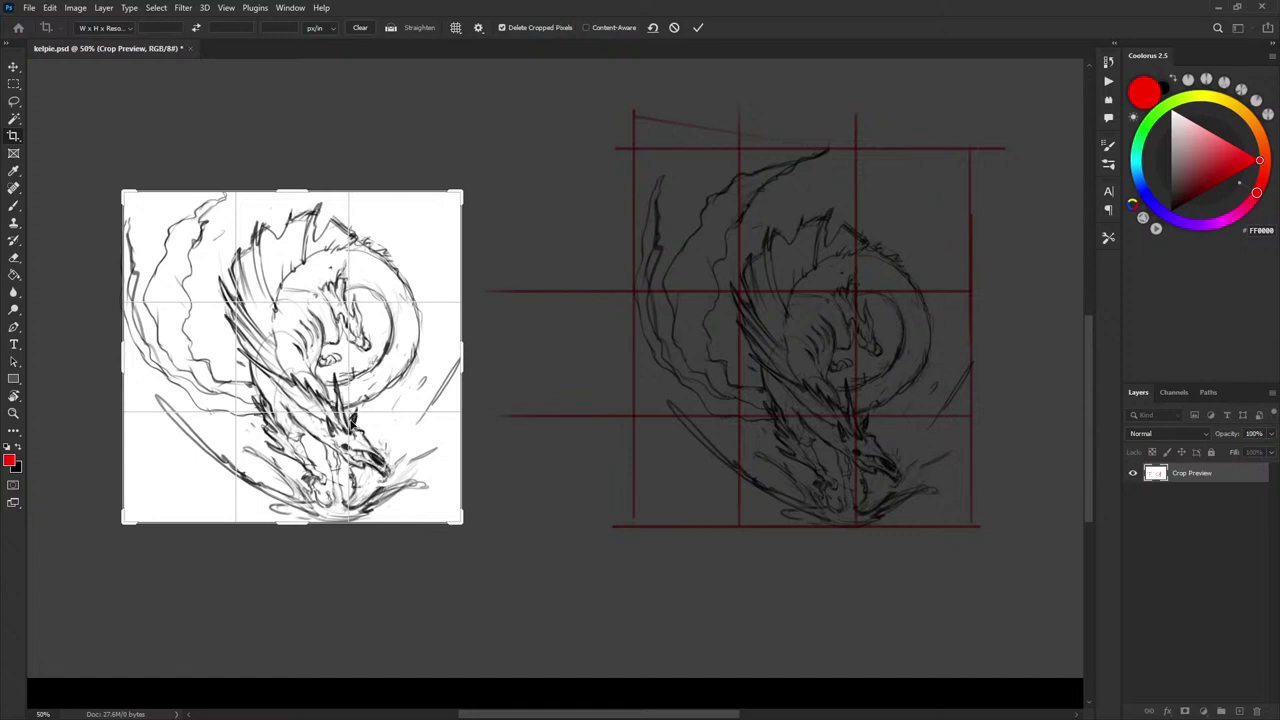
- Try shifting the crop frame towards the right-hand sketch and applying it, and undo the crop
{"action": "left_click_drag", "start_coordinate": [390, 357], "coordinate": [168, 358]}
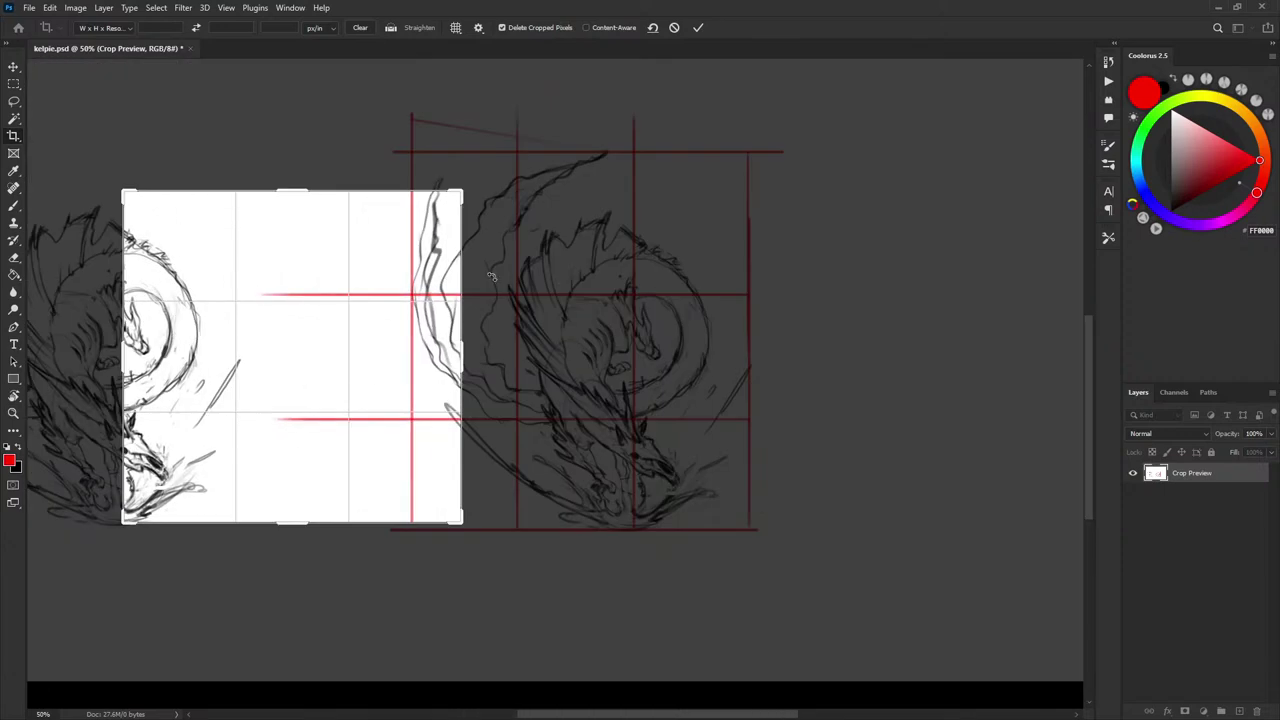
{"action": "key", "text": "Return"}
{"action": "key", "text": "ctrl+z"}
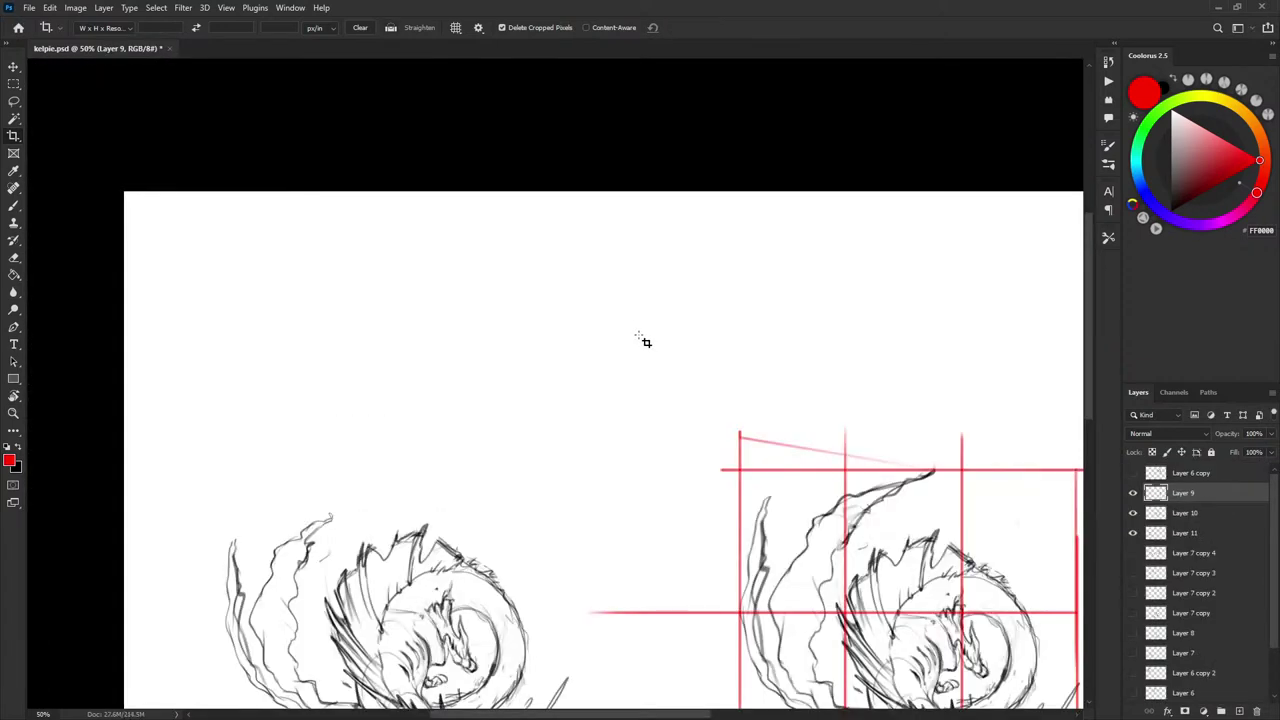
{"action": "left_click_drag", "start_coordinate": [930, 440], "coordinate": [557, 180]}
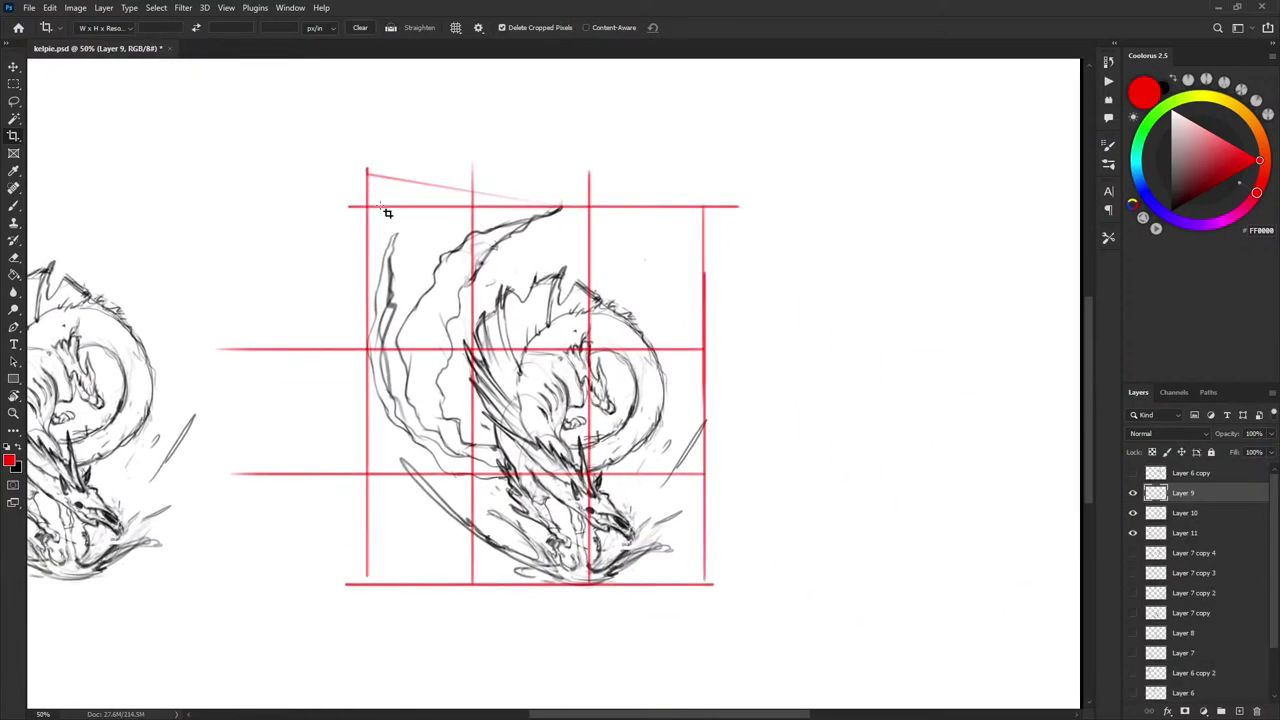
{"action": "mouse_move", "coordinate": [380, 217]}
{"action": "left_mouse_down"}
{"action": "mouse_move", "coordinate": [726, 543]}
{"action": "mouse_move", "coordinate": [708, 585]}
{"action": "left_mouse_up"}
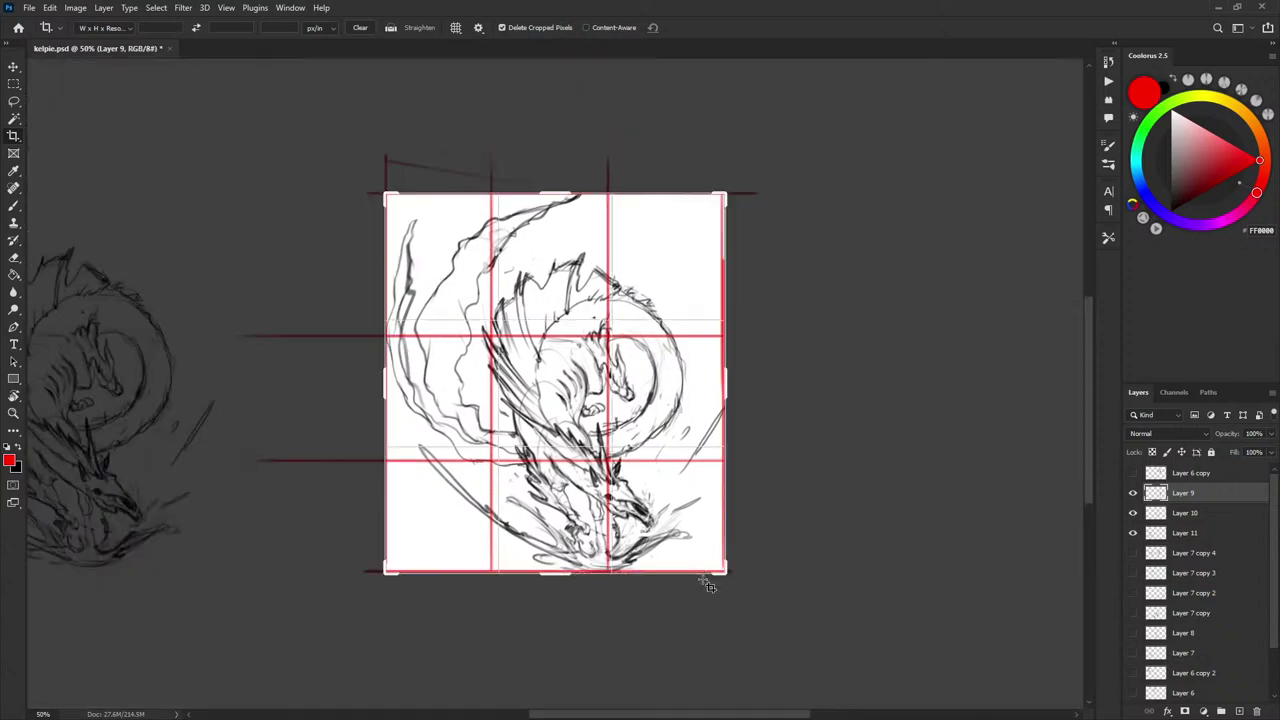
{"action": "key", "text": "Escape"}
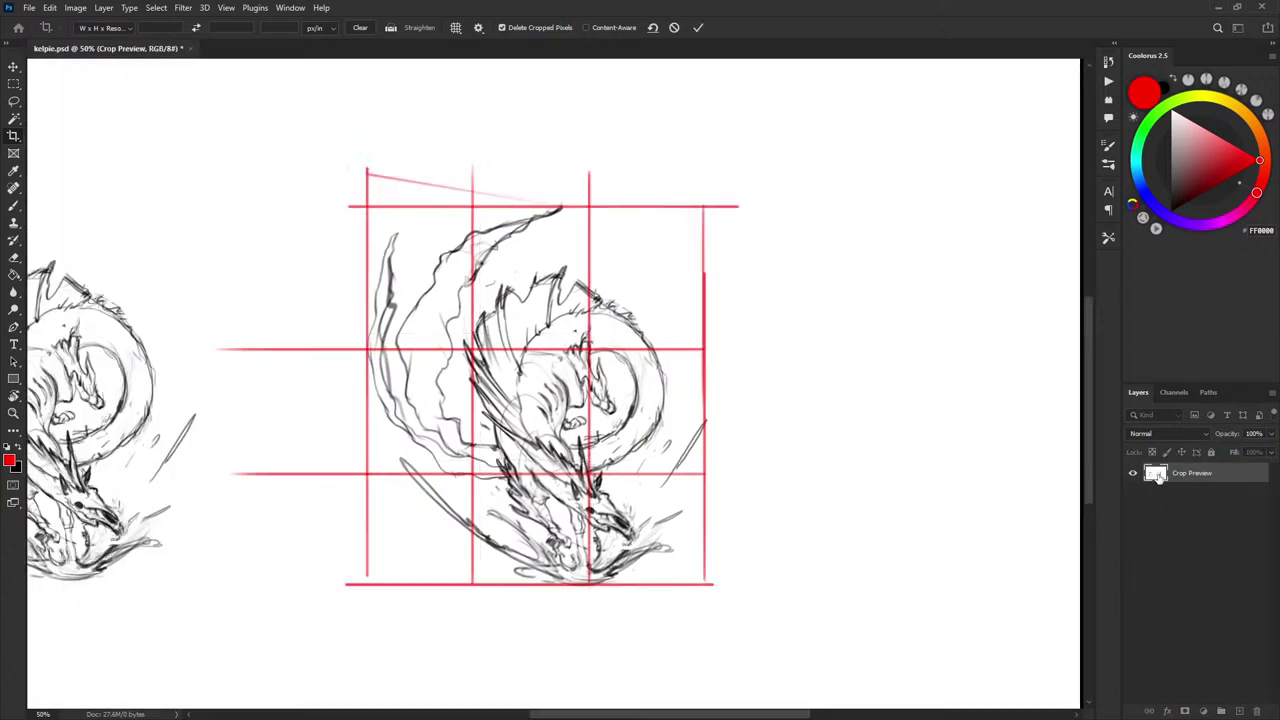
- Hide Layer 9, try cropping the canvas closely around the right-hand sketch with its tendrils inside, and undo the crop
{"action": "left_click", "coordinate": [1133, 493]}
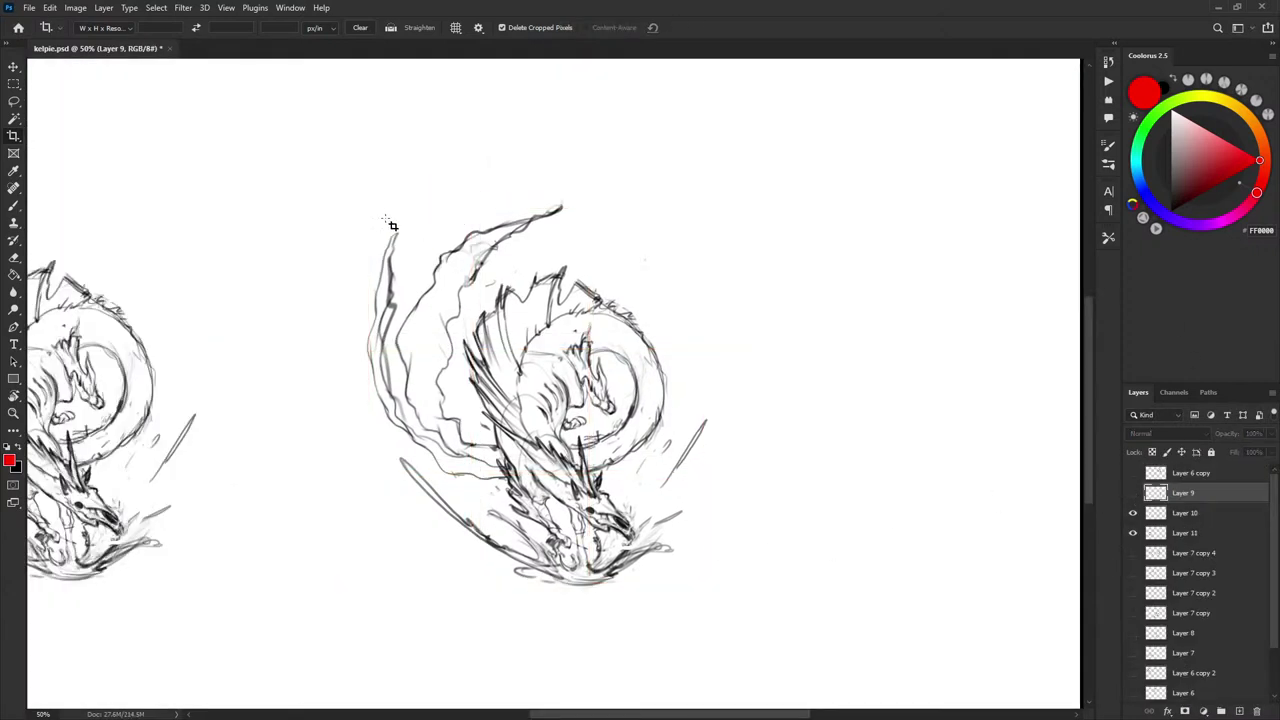
{"action": "mouse_move", "coordinate": [378, 212]}
{"action": "left_mouse_down"}
{"action": "mouse_move", "coordinate": [711, 469]}
{"action": "mouse_move", "coordinate": [729, 600]}
{"action": "mouse_move", "coordinate": [717, 591]}
{"action": "left_mouse_up"}
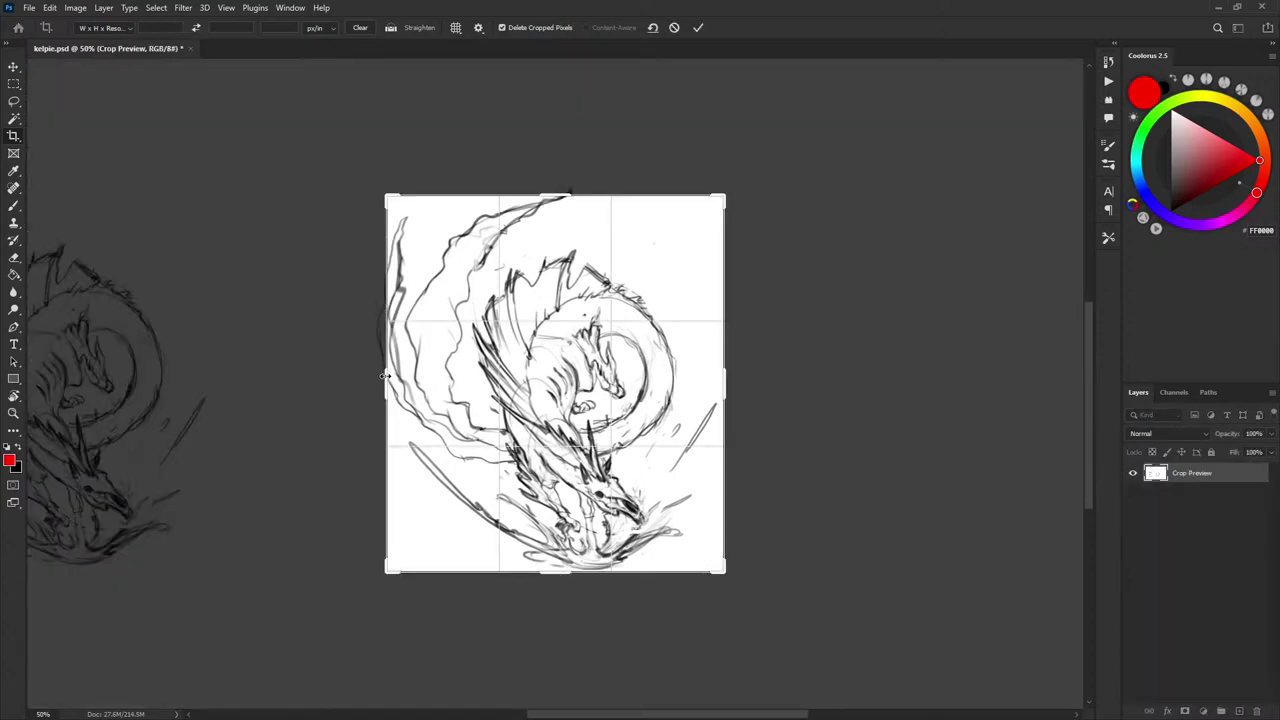
{"action": "left_click_drag", "start_coordinate": [385, 376], "coordinate": [380, 375]}
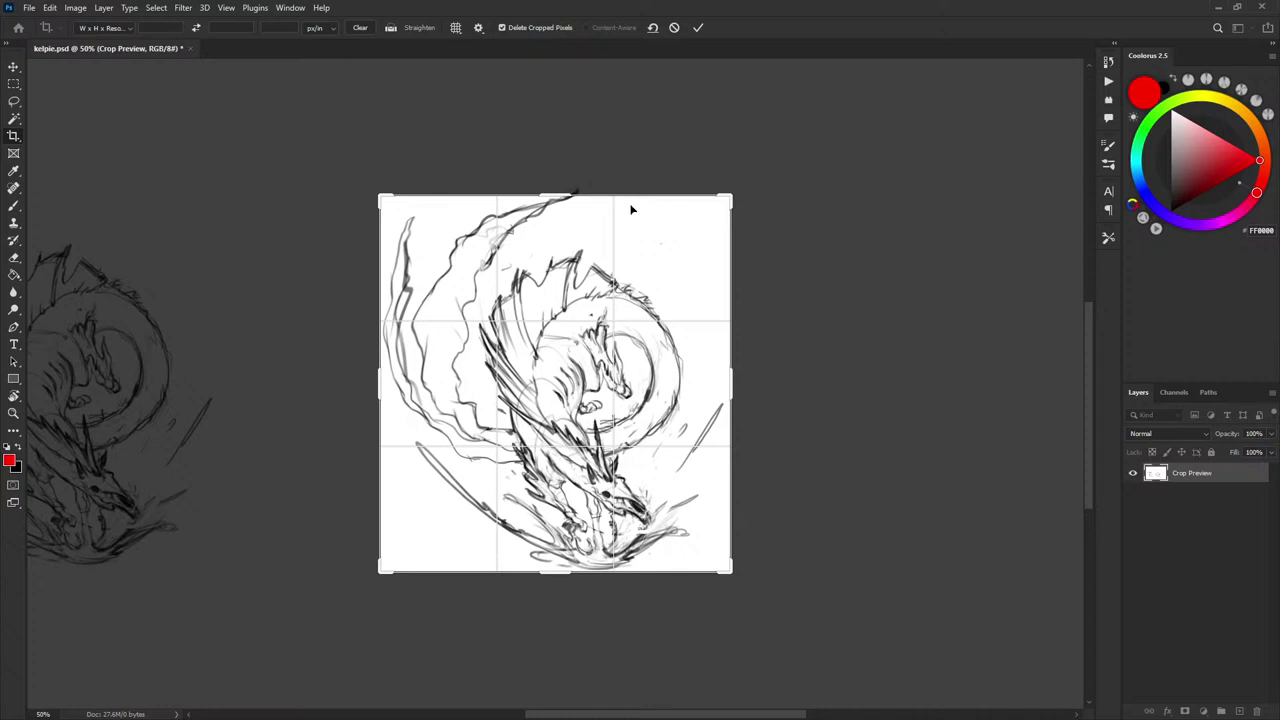
{"action": "left_click_drag", "start_coordinate": [616, 192], "coordinate": [616, 186]}
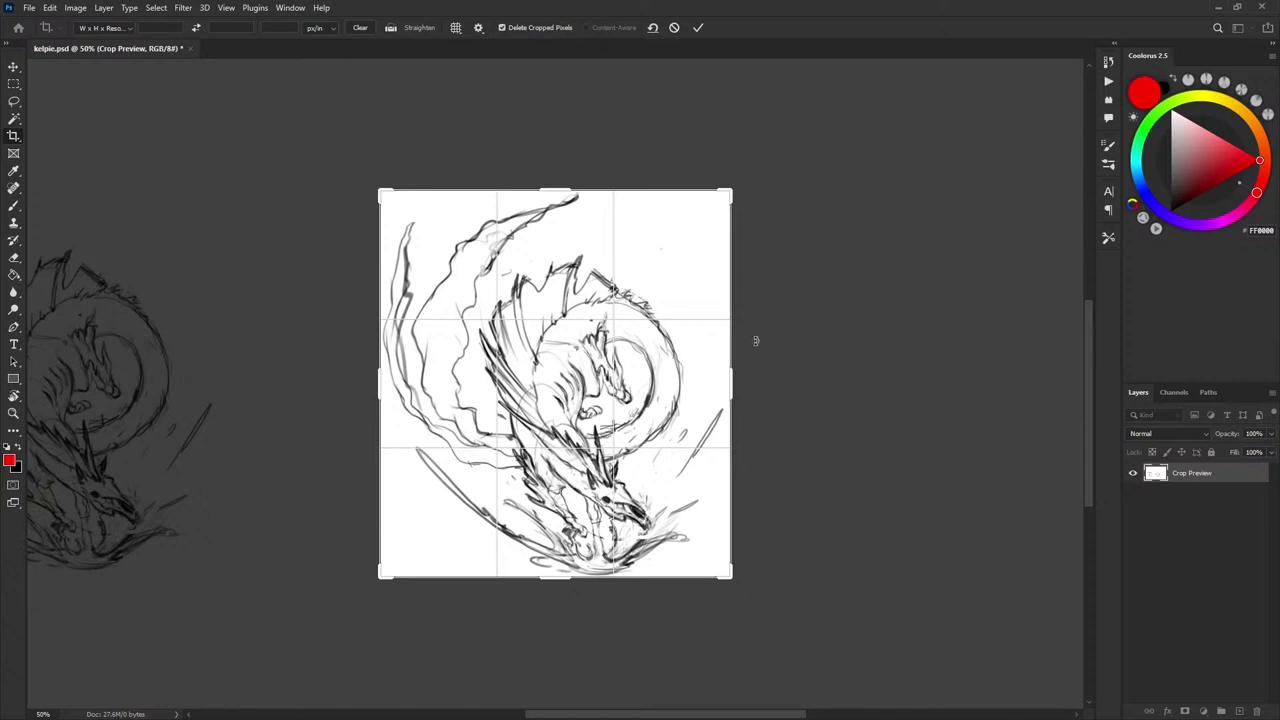
{"action": "left_click", "coordinate": [698, 27]}
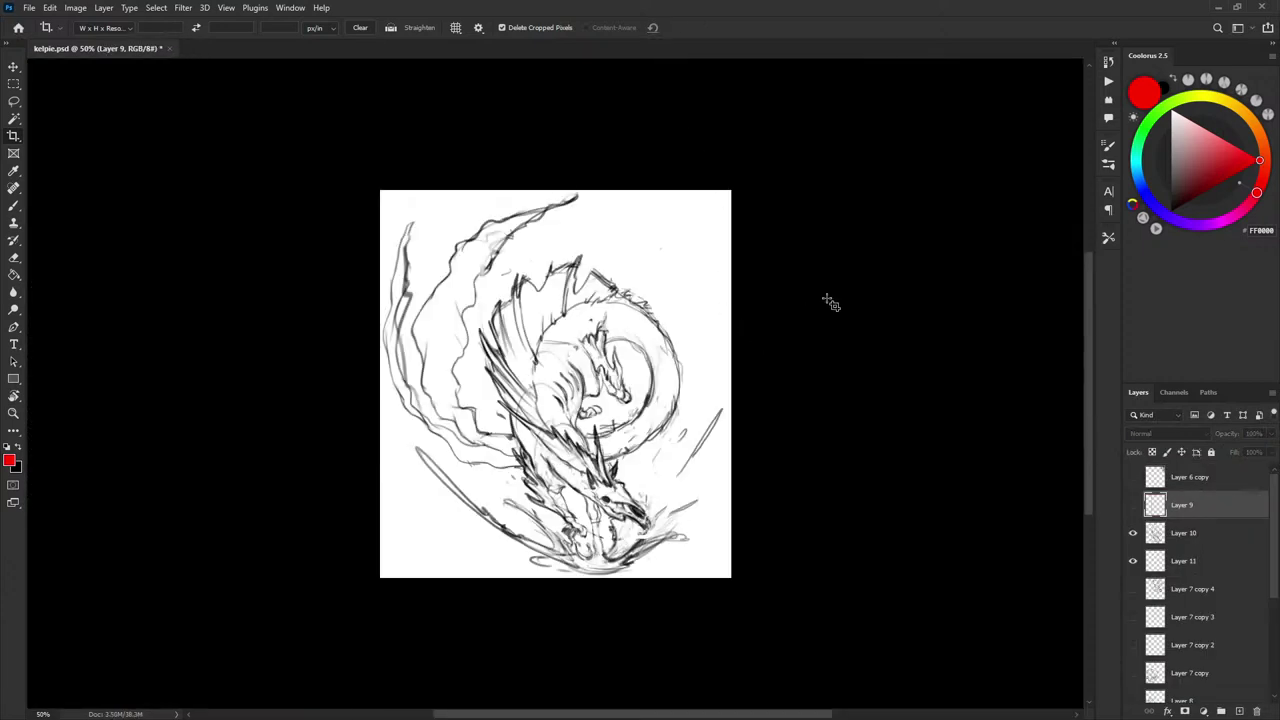
{"action": "key", "text": "ctrl+z"}
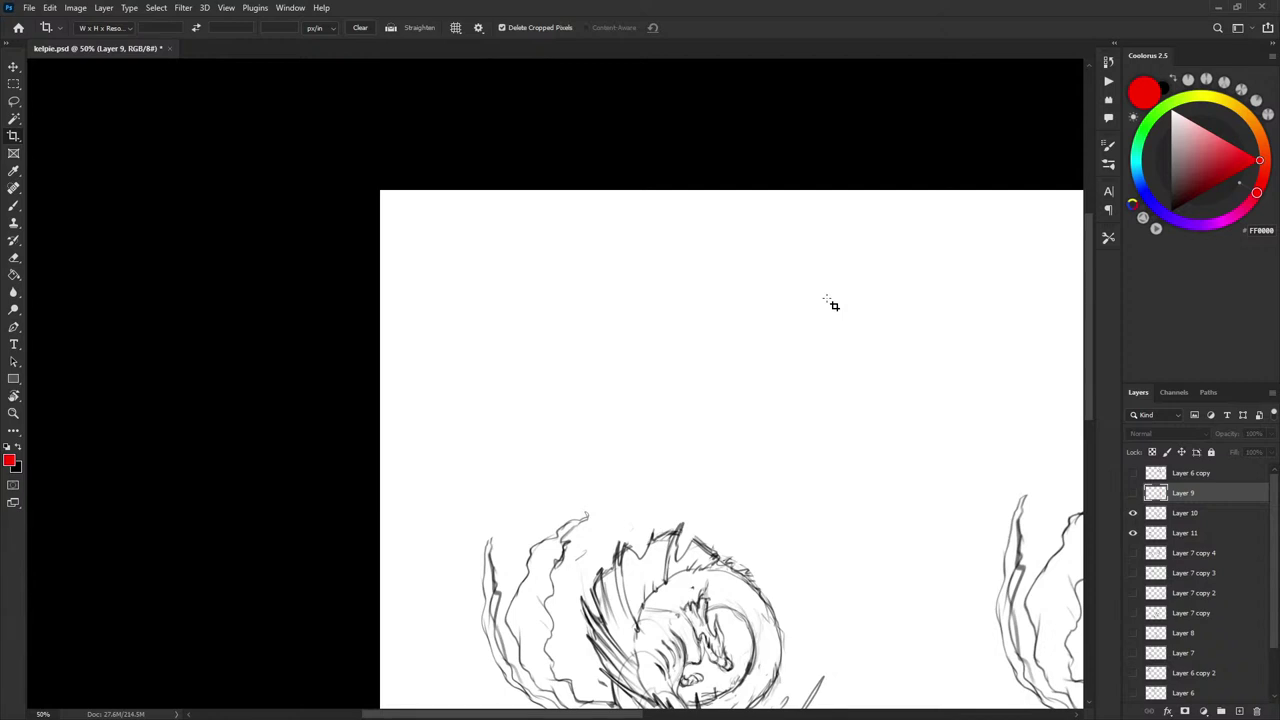
- Return to the Brush tool, toggle Layer 9 and Layer 10 to compare the sketches, and make Layer 10 active with Layer 9 hidden
{"action": "key", "text": "b"}
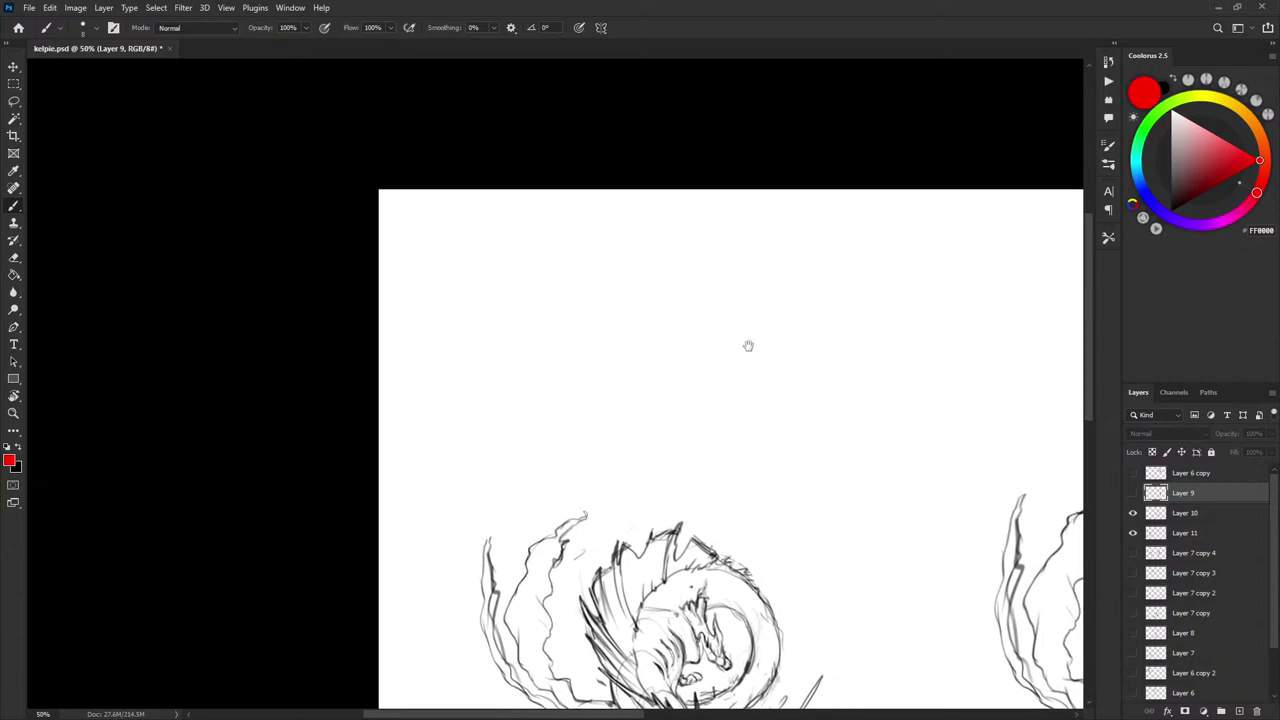
{"action": "left_click_drag", "start_coordinate": [749, 343], "coordinate": [457, 189]}
{"action": "left_click_drag", "start_coordinate": [814, 391], "coordinate": [782, 357]}
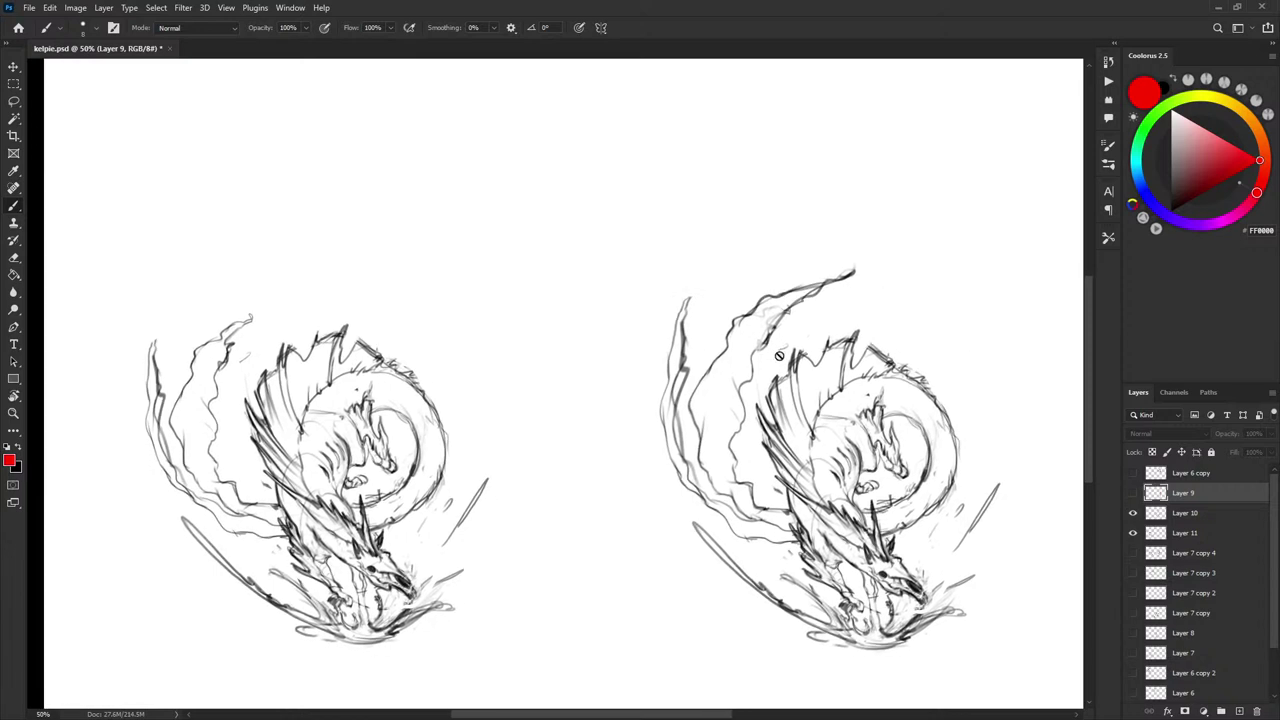
{"action": "left_click", "coordinate": [1133, 493]}
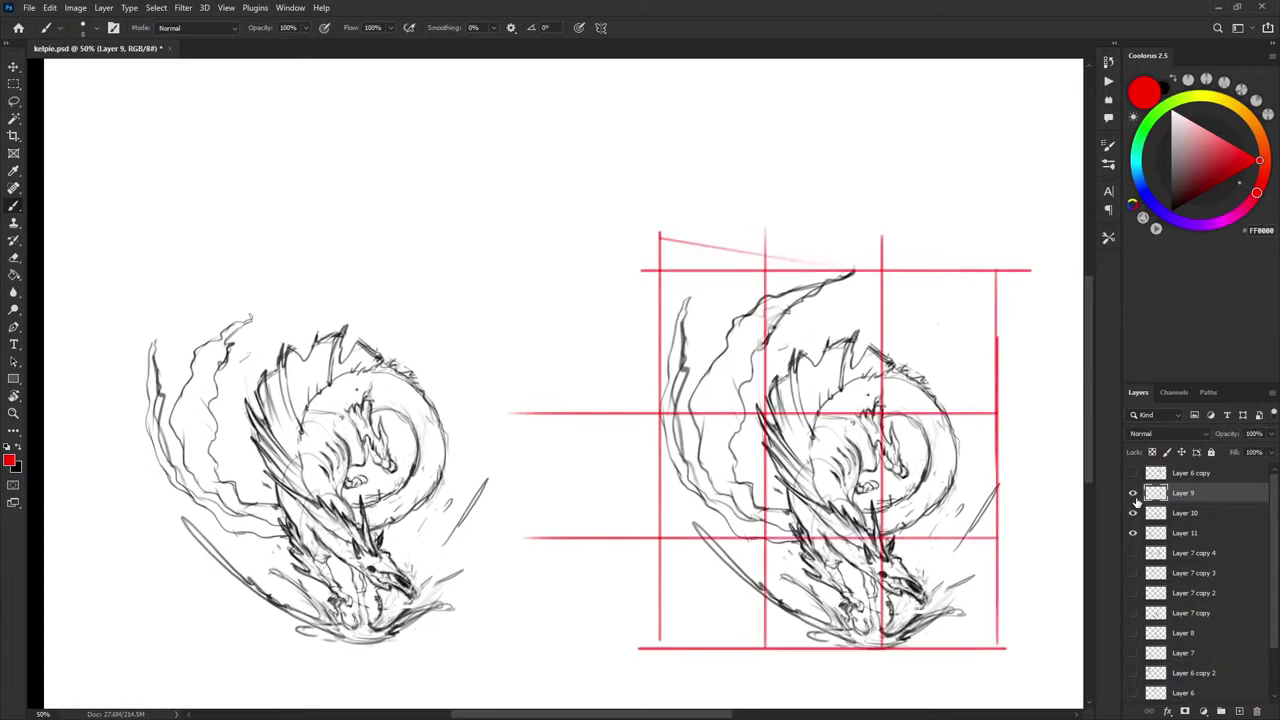
{"action": "left_click", "coordinate": [1133, 493]}
{"action": "left_click", "coordinate": [1133, 513]}
{"action": "left_click", "coordinate": [1133, 513]}
{"action": "left_click", "coordinate": [1178, 515]}
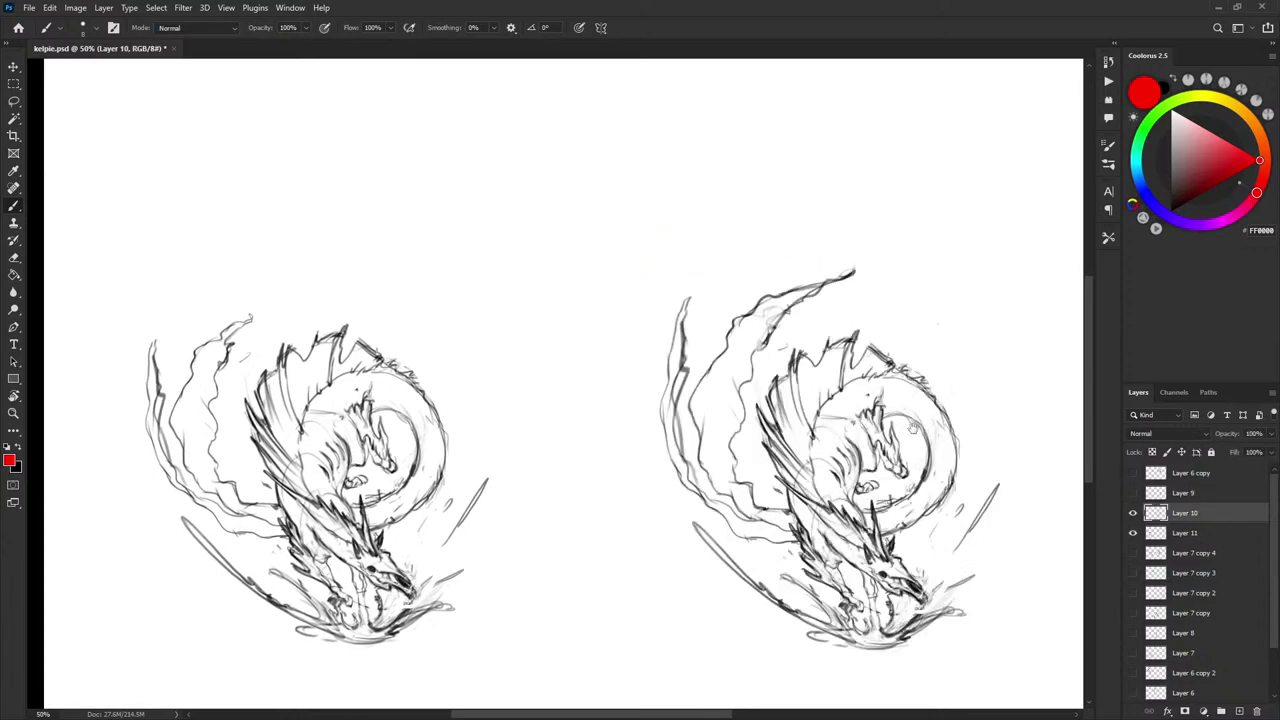
{"action": "left_click_drag", "start_coordinate": [913, 428], "coordinate": [788, 352]}
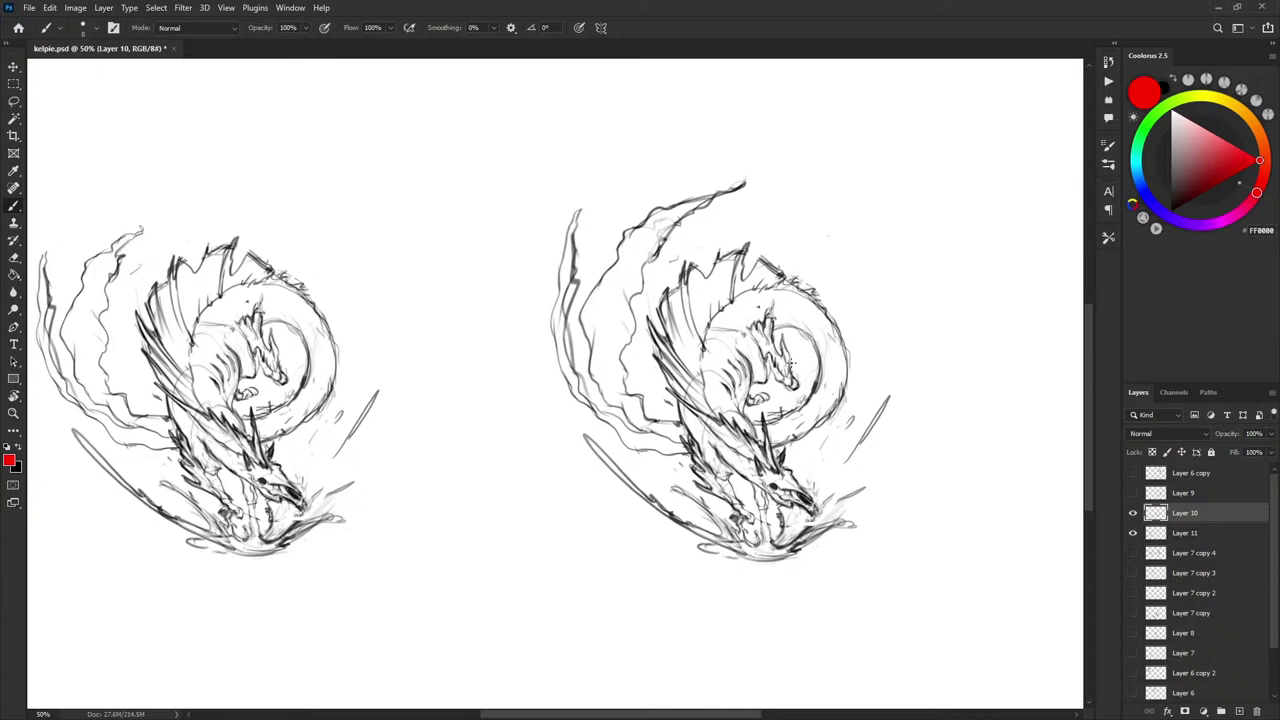
{"action": "mouse_move", "coordinate": [925, 445]}
{"action": "left_mouse_down"}
{"action": "mouse_move", "coordinate": [854, 366]}
{"action": "mouse_move", "coordinate": [909, 423]}
{"action": "mouse_move", "coordinate": [975, 425]}
{"action": "left_mouse_up"}
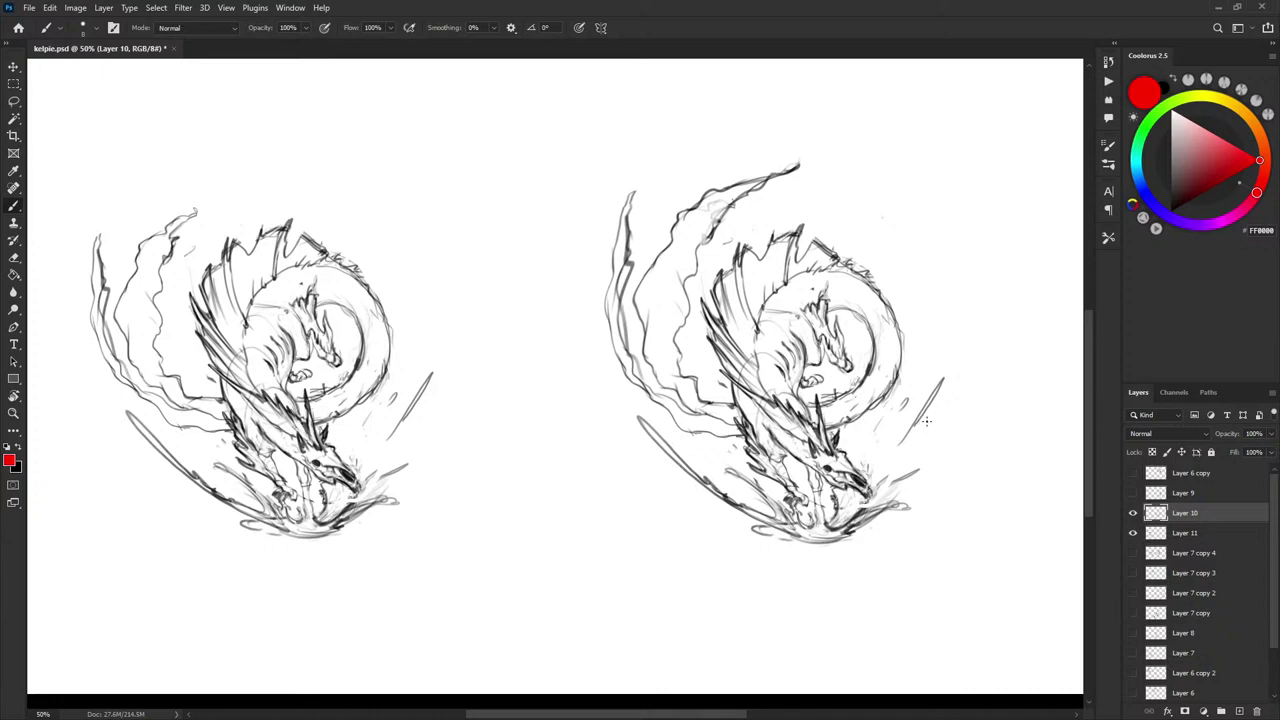
{"action": "left_click_drag", "start_coordinate": [937, 402], "coordinate": [941, 405]}
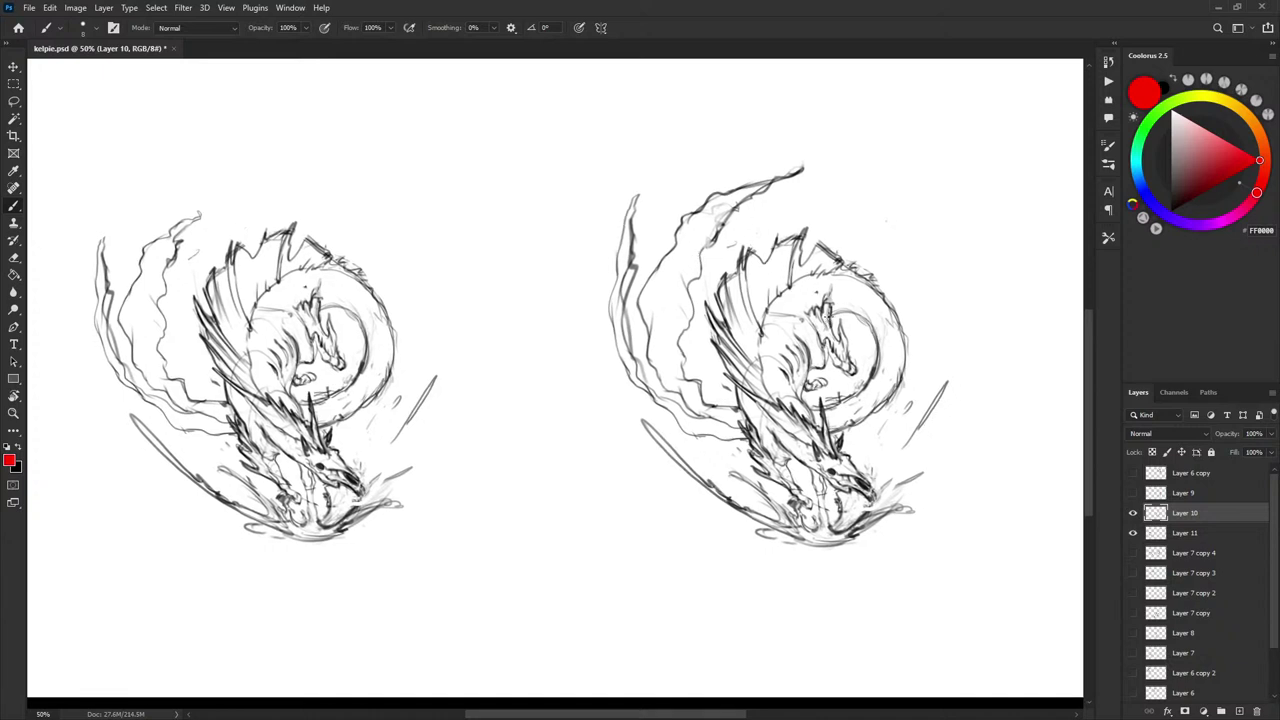
{"action": "left_click_drag", "start_coordinate": [887, 324], "coordinate": [935, 347]}
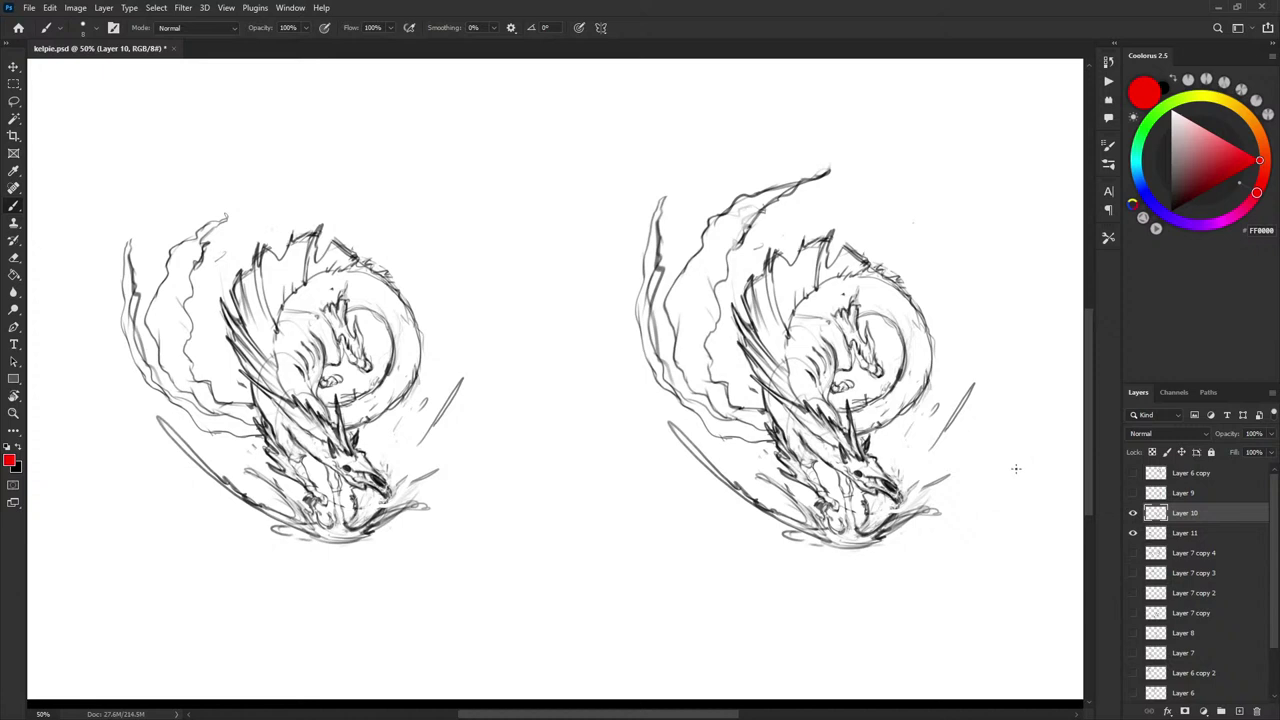
{"action": "left_click_drag", "start_coordinate": [360, 207], "coordinate": [378, 210]}
{"action": "key", "text": "ctrl+z"}
- Try rough black splash strokes below and to the right of the right-hand sketch on Layer 10, and undo them
{"action": "left_click_drag", "start_coordinate": [917, 443], "coordinate": [857, 408]}
{"action": "key", "text": "d"}
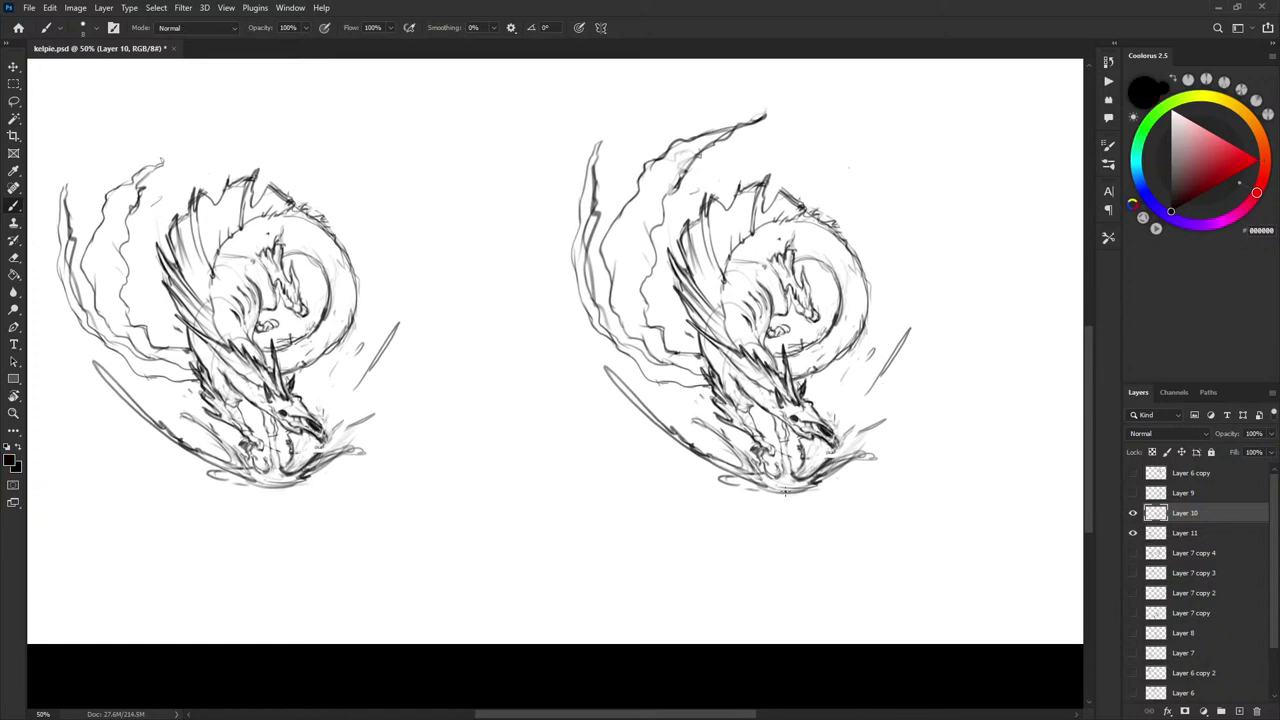
{"action": "mouse_move", "coordinate": [752, 482]}
{"action": "left_mouse_down"}
{"action": "mouse_move", "coordinate": [820, 493]}
{"action": "mouse_move", "coordinate": [866, 442]}
{"action": "left_mouse_up"}
{"action": "key", "text": "ctrl+z"}
{"action": "mouse_move", "coordinate": [752, 482]}
{"action": "left_mouse_down"}
{"action": "mouse_move", "coordinate": [832, 479]}
{"action": "mouse_move", "coordinate": [774, 496]}
{"action": "mouse_move", "coordinate": [852, 494]}
{"action": "mouse_move", "coordinate": [878, 461]}
{"action": "left_mouse_up"}
{"action": "key", "text": "ctrl+z"}
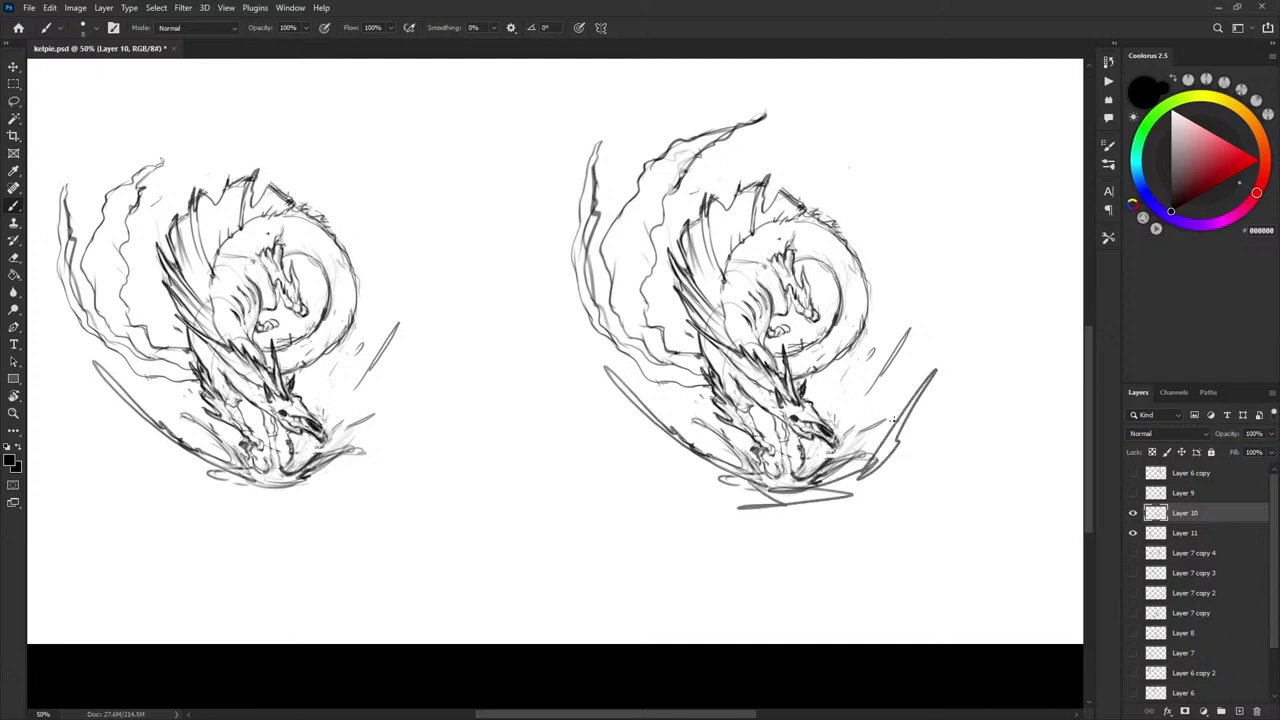
{"action": "key", "text": "ctrl+z"}
- Set the brush colour to red, show Layer 9, erase its entire red grid and leave nothing selected
{"action": "left_click_drag", "start_coordinate": [892, 373], "coordinate": [897, 398]}
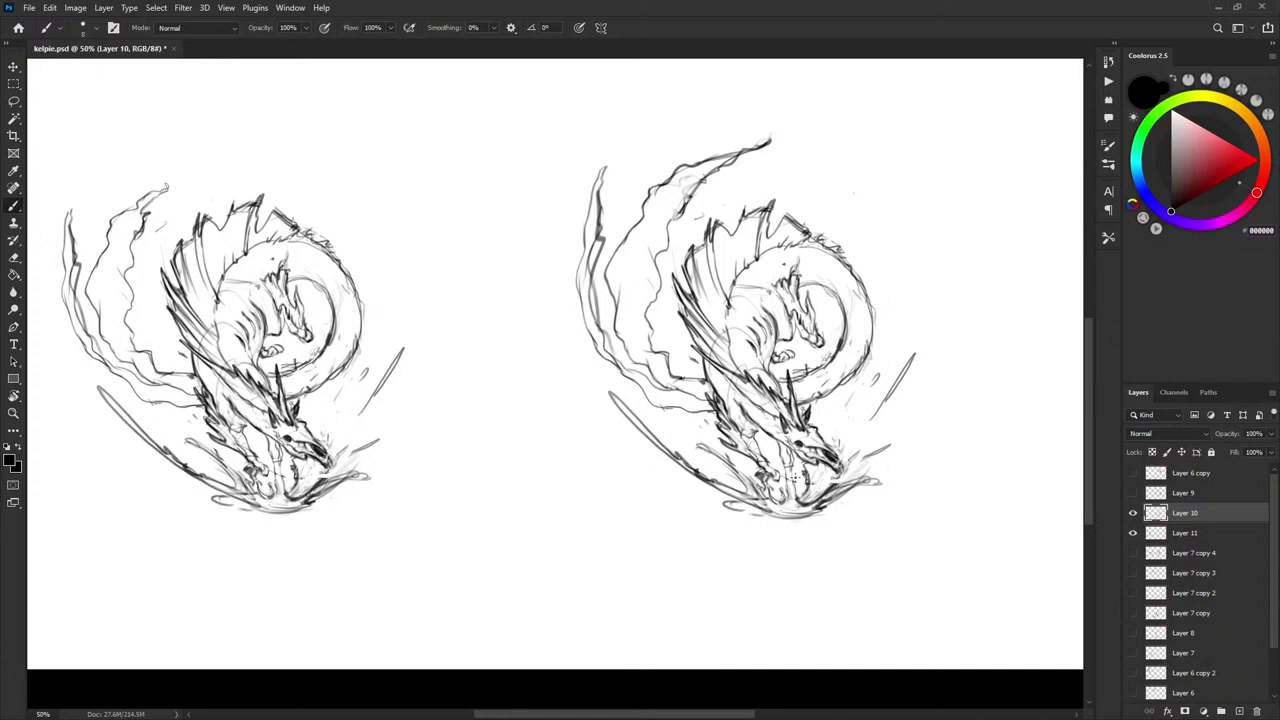
{"action": "left_click", "coordinate": [1258, 161]}
{"action": "left_click", "coordinate": [1173, 495]}
{"action": "left_click", "coordinate": [1133, 493]}
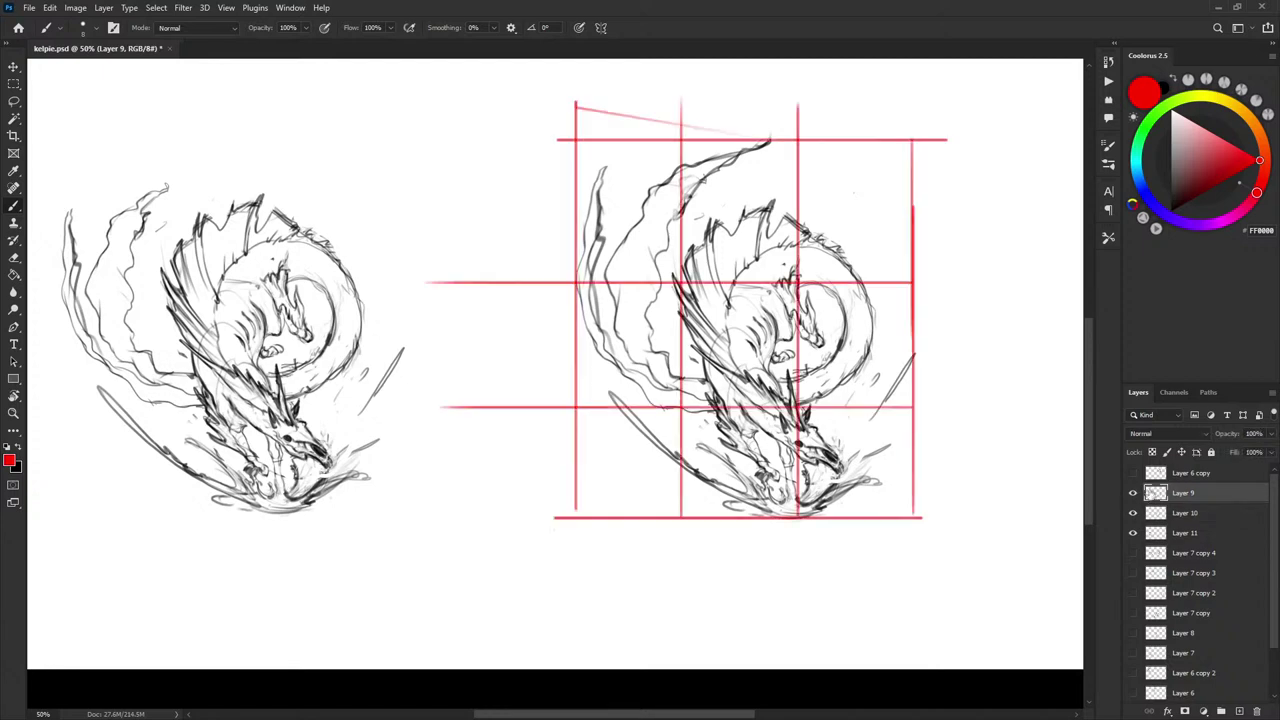
{"action": "key", "text": "ctrl+a"}
{"action": "key", "text": "Delete"}
{"action": "key", "text": "ctrl+d"}
{"action": "key", "text": "m"}
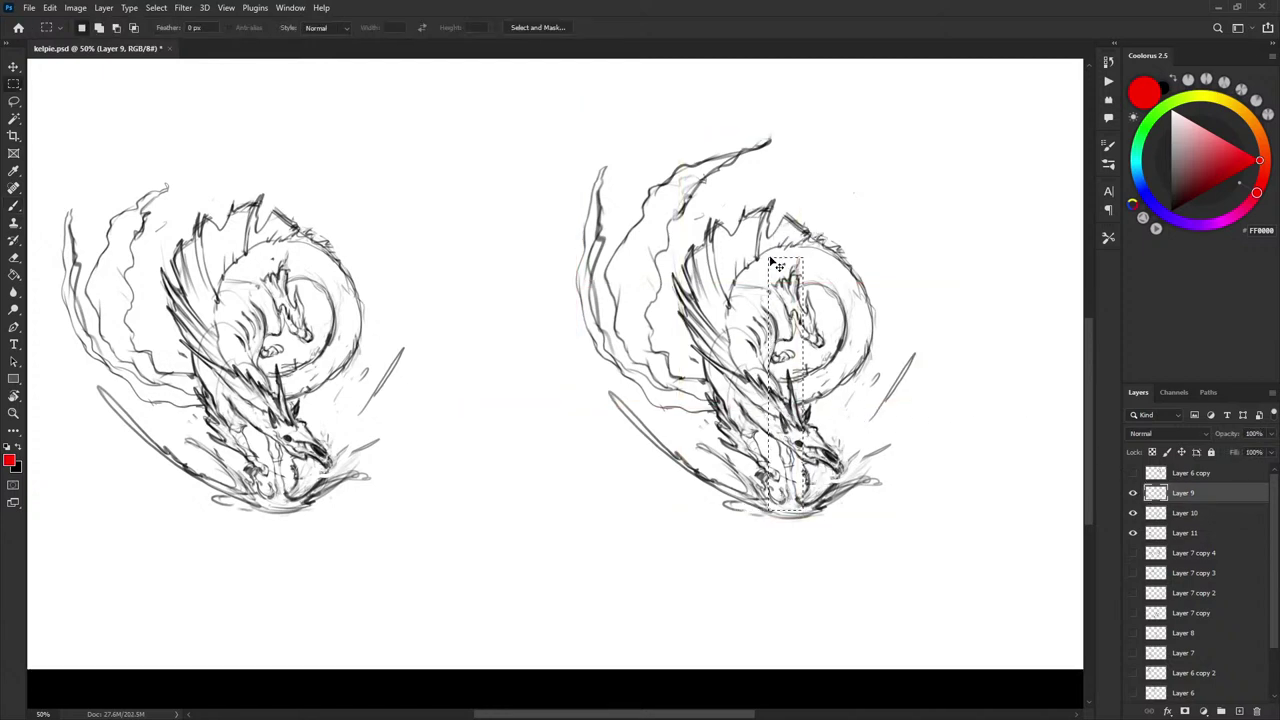
{"action": "key", "text": "b"}
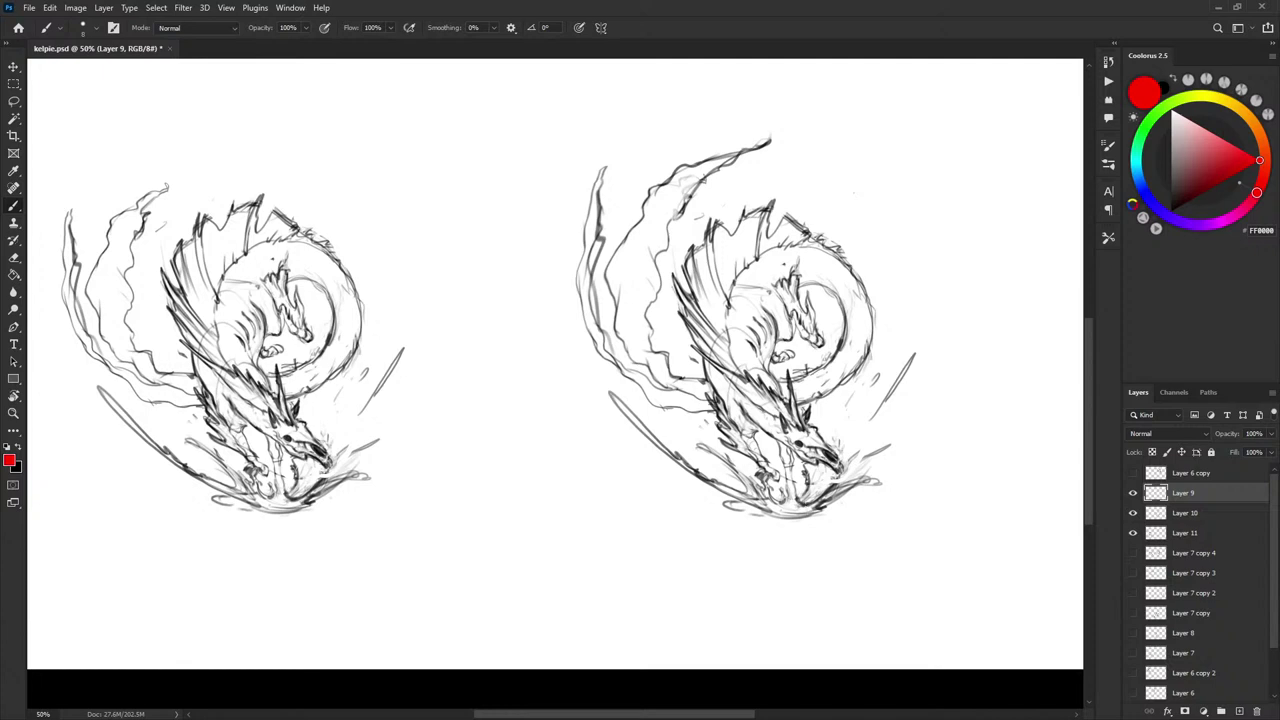
- Try red flow curves sweeping from the tendrils around the coiled body and down through the head on the right-hand sketch, and undo them
{"action": "mouse_move", "coordinate": [805, 510]}
{"action": "left_mouse_down"}
{"action": "mouse_move", "coordinate": [735, 293]}
{"action": "mouse_move", "coordinate": [840, 258]}
{"action": "mouse_move", "coordinate": [742, 400]}
{"action": "mouse_move", "coordinate": [645, 215]}
{"action": "mouse_move", "coordinate": [804, 147]}
{"action": "mouse_move", "coordinate": [628, 266]}
{"action": "mouse_move", "coordinate": [648, 377]}
{"action": "mouse_move", "coordinate": [824, 382]}
{"action": "mouse_move", "coordinate": [841, 247]}
{"action": "mouse_move", "coordinate": [727, 262]}
{"action": "mouse_move", "coordinate": [808, 535]}
{"action": "left_mouse_up"}
{"action": "key", "text": "ctrl+z"}
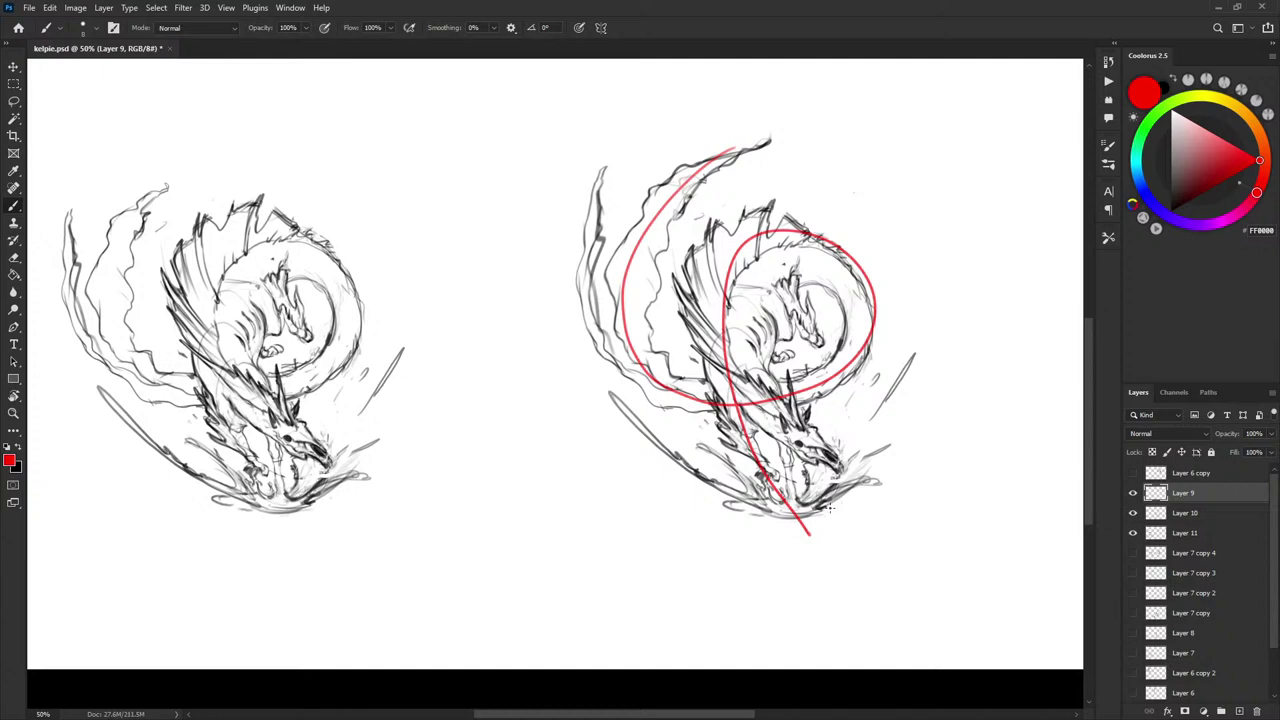
{"action": "key", "text": "ctrl+z"}
{"action": "mouse_move", "coordinate": [705, 165]}
{"action": "left_mouse_down"}
{"action": "mouse_move", "coordinate": [627, 292]}
{"action": "mouse_move", "coordinate": [673, 397]}
{"action": "mouse_move", "coordinate": [768, 404]}
{"action": "mouse_move", "coordinate": [858, 300]}
{"action": "mouse_move", "coordinate": [773, 265]}
{"action": "mouse_move", "coordinate": [736, 345]}
{"action": "mouse_move", "coordinate": [850, 455]}
{"action": "left_mouse_up"}
{"action": "key", "text": "ctrl+z"}
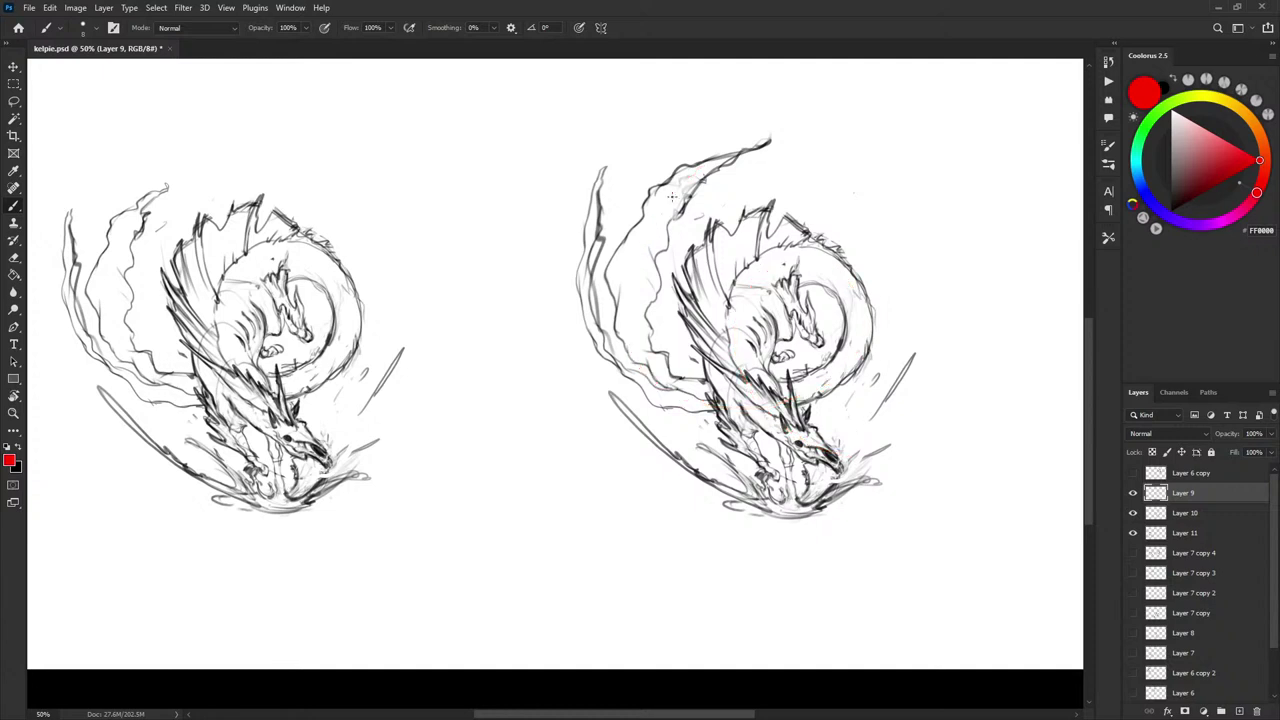
{"action": "mouse_move", "coordinate": [708, 168]}
{"action": "left_mouse_down"}
{"action": "mouse_move", "coordinate": [635, 330]}
{"action": "mouse_move", "coordinate": [872, 285]}
{"action": "mouse_move", "coordinate": [882, 459]}
{"action": "left_mouse_up"}
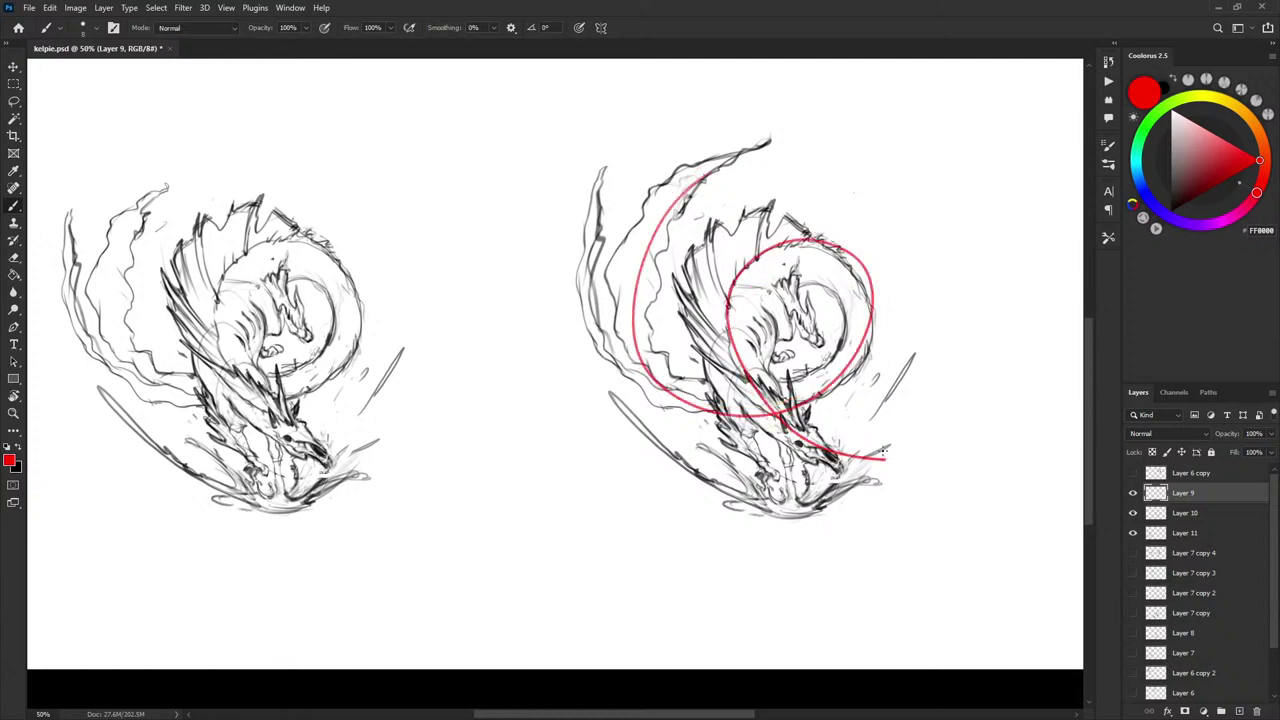
{"action": "key", "text": "ctrl+z"}
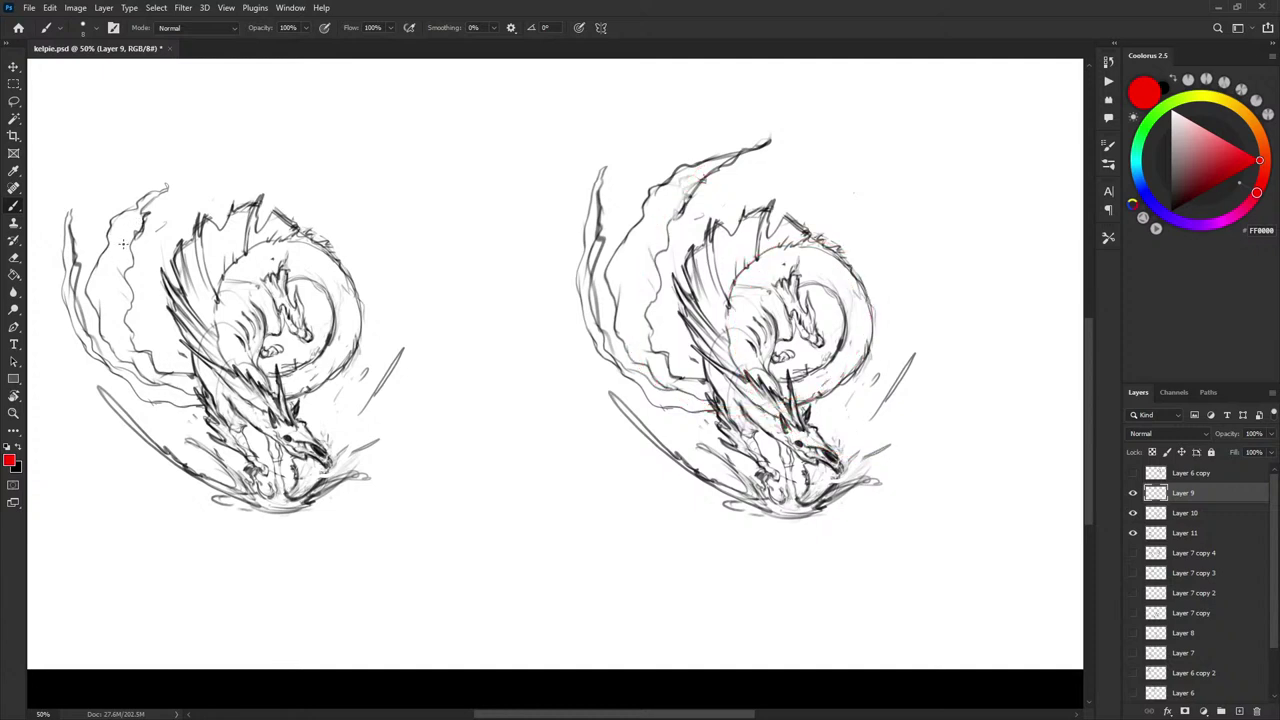
- Try a red flow curve through the left-hand sketch and another through the right-hand sketch on Layer 9, undoing both
{"action": "mouse_move", "coordinate": [140, 208]}
{"action": "left_mouse_down"}
{"action": "mouse_move", "coordinate": [131, 354]}
{"action": "mouse_move", "coordinate": [225, 407]}
{"action": "mouse_move", "coordinate": [350, 322]}
{"action": "mouse_move", "coordinate": [250, 262]}
{"action": "mouse_move", "coordinate": [262, 425]}
{"action": "mouse_move", "coordinate": [350, 466]}
{"action": "left_mouse_up"}
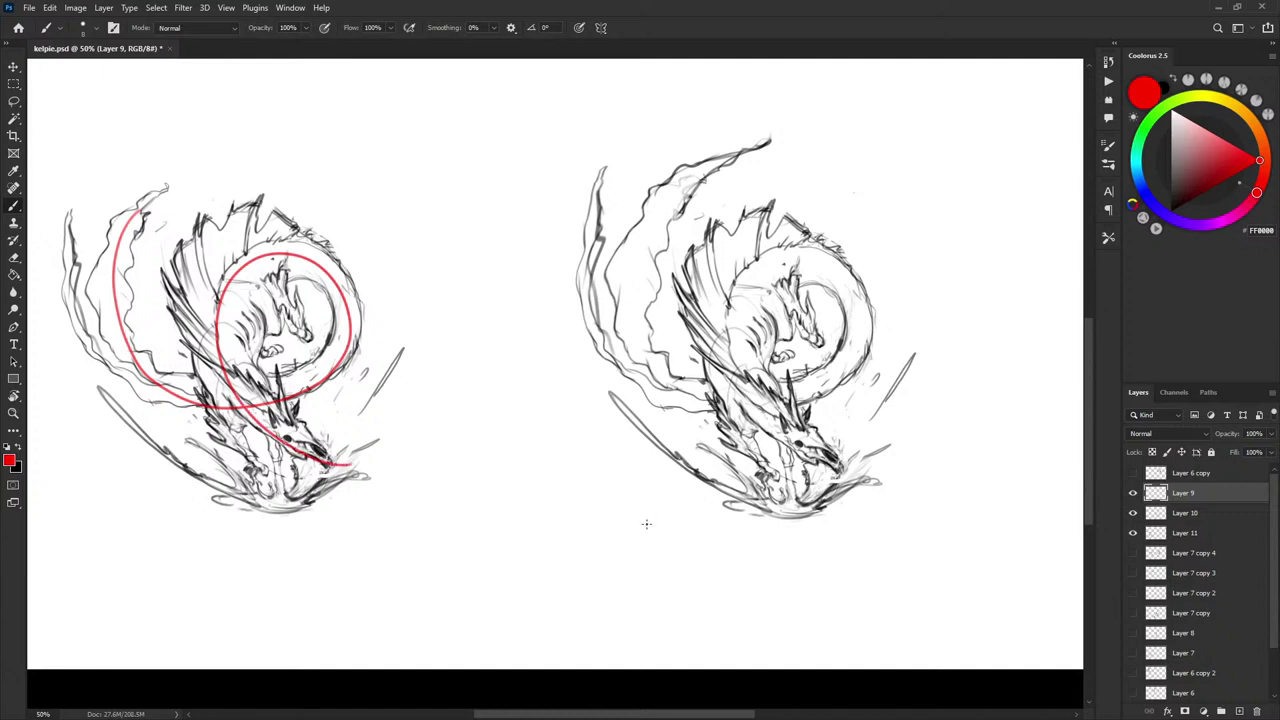
{"action": "key", "text": "ctrl+z"}
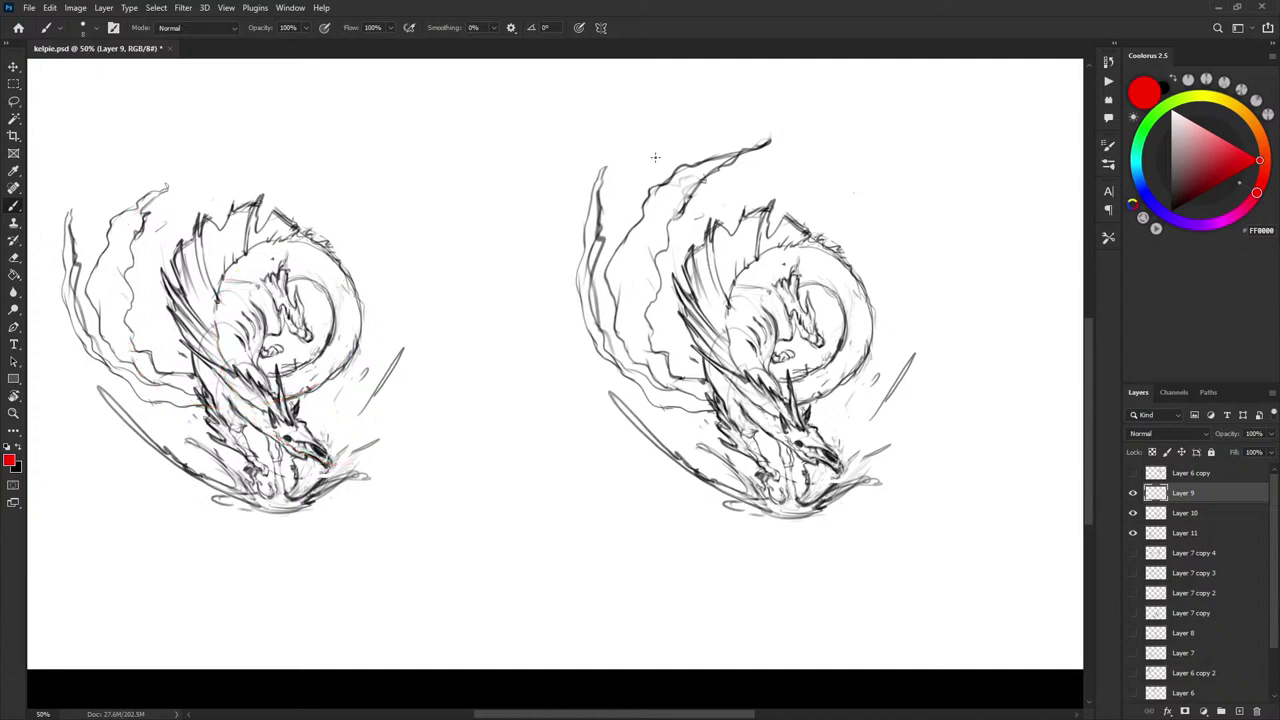
{"action": "mouse_move", "coordinate": [662, 171]}
{"action": "left_mouse_down"}
{"action": "mouse_move", "coordinate": [633, 206]}
{"action": "mouse_move", "coordinate": [630, 340]}
{"action": "mouse_move", "coordinate": [739, 400]}
{"action": "mouse_move", "coordinate": [870, 328]}
{"action": "mouse_move", "coordinate": [799, 237]}
{"action": "mouse_move", "coordinate": [727, 335]}
{"action": "mouse_move", "coordinate": [818, 528]}
{"action": "left_mouse_up"}
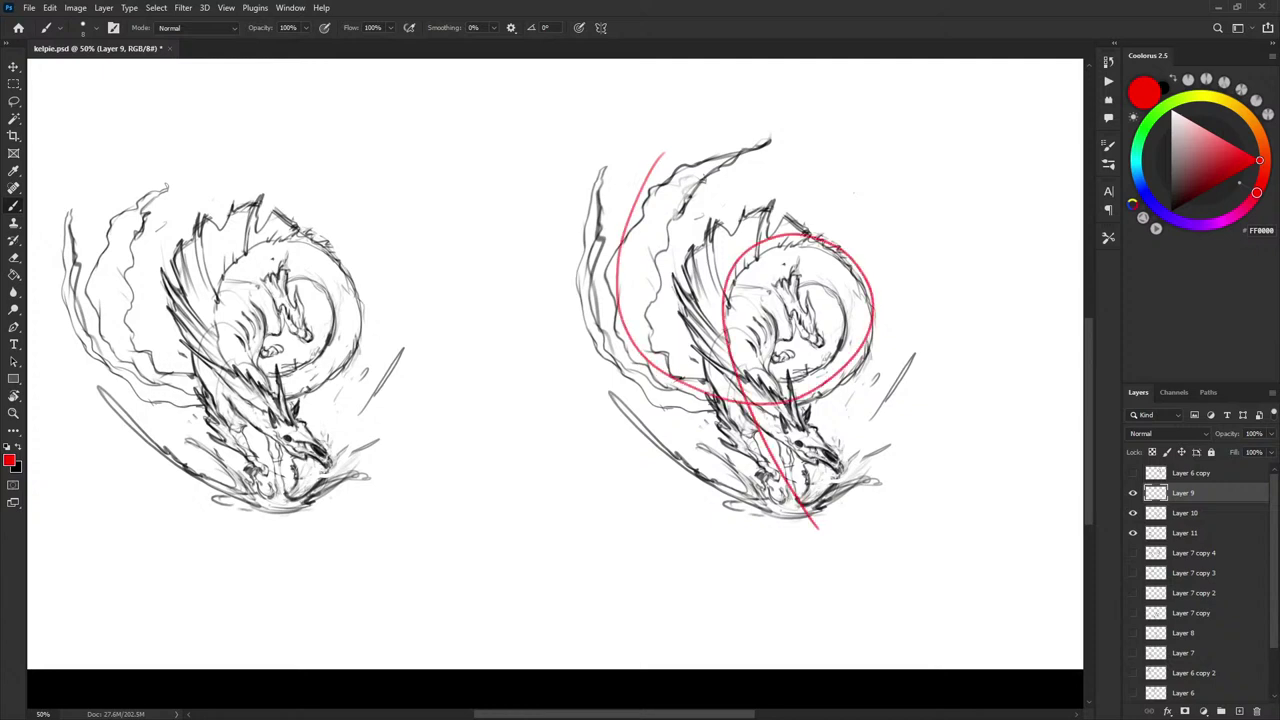
{"action": "left_click_drag", "start_coordinate": [888, 407], "coordinate": [910, 423]}
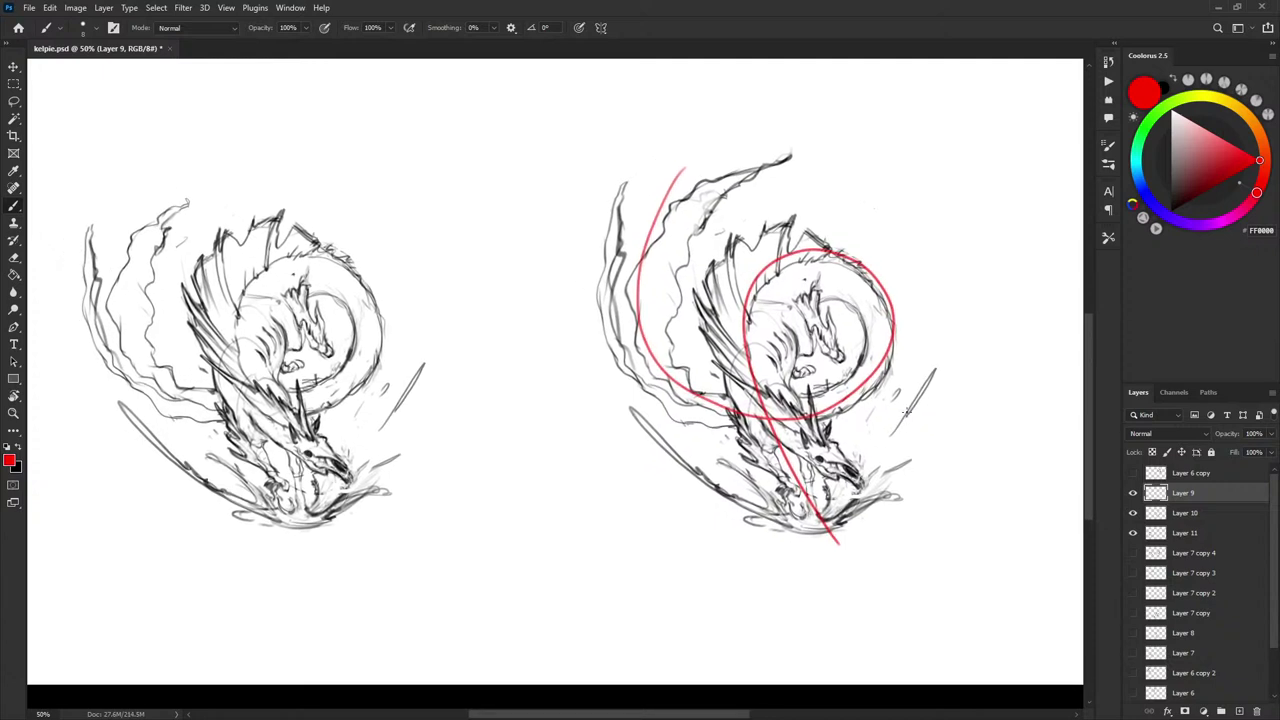
{"action": "key", "text": "ctrl+z"}
{"action": "left_click_drag", "start_coordinate": [835, 236], "coordinate": [862, 209]}
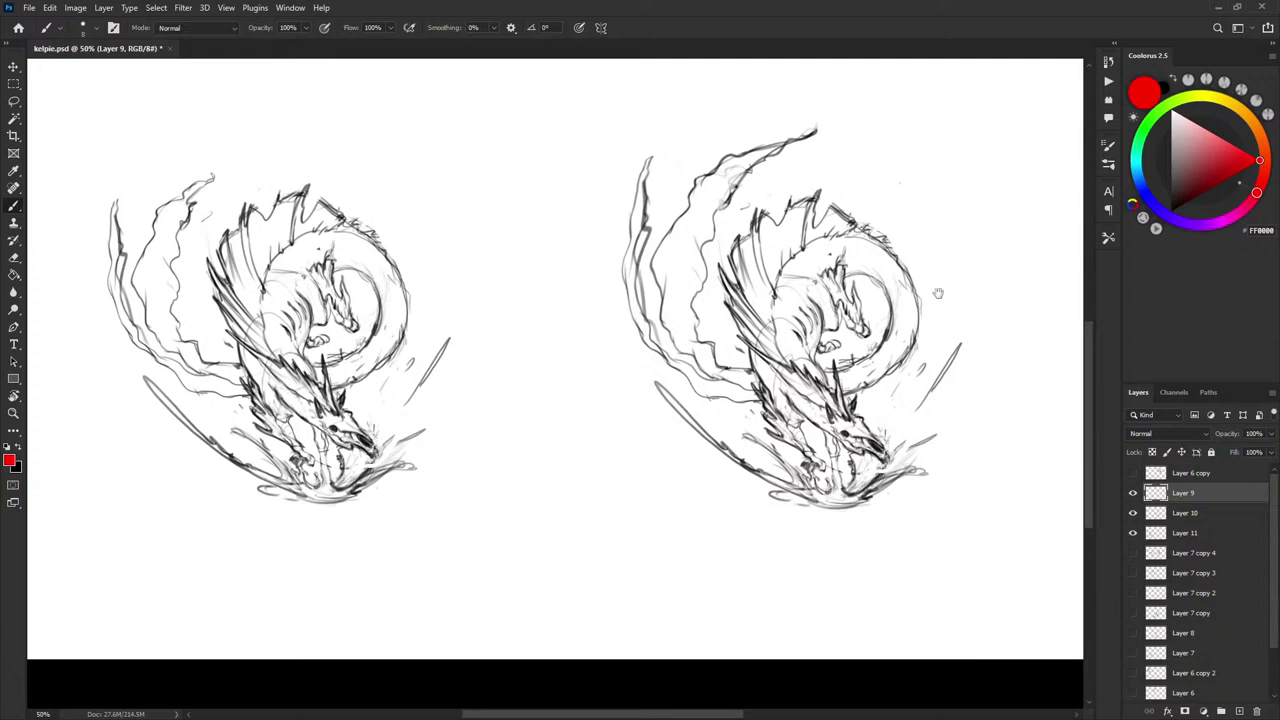
{"action": "mouse_move", "coordinate": [948, 292]}
{"action": "left_mouse_down"}
{"action": "mouse_move", "coordinate": [917, 323]}
{"action": "mouse_move", "coordinate": [944, 304]}
{"action": "left_mouse_up"}
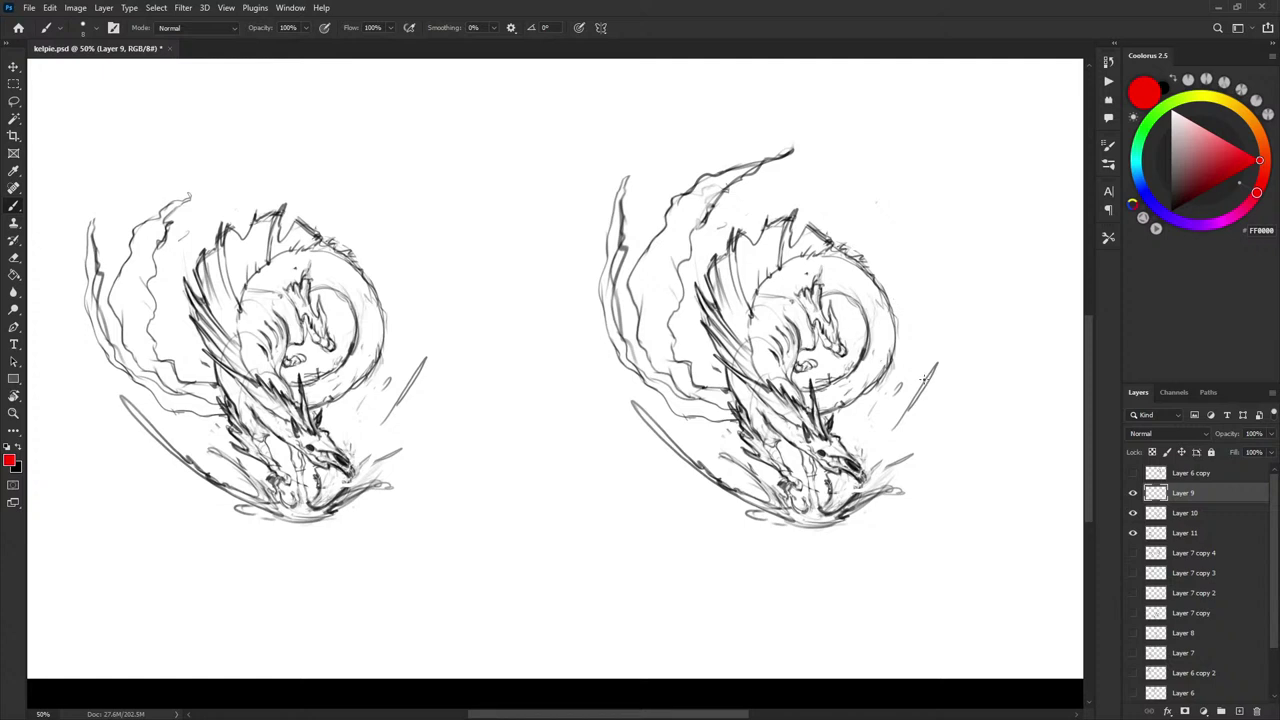
{"action": "mouse_move", "coordinate": [924, 378]}
{"action": "left_mouse_down"}
{"action": "mouse_move", "coordinate": [927, 364]}
{"action": "mouse_move", "coordinate": [916, 370]}
{"action": "left_mouse_up"}
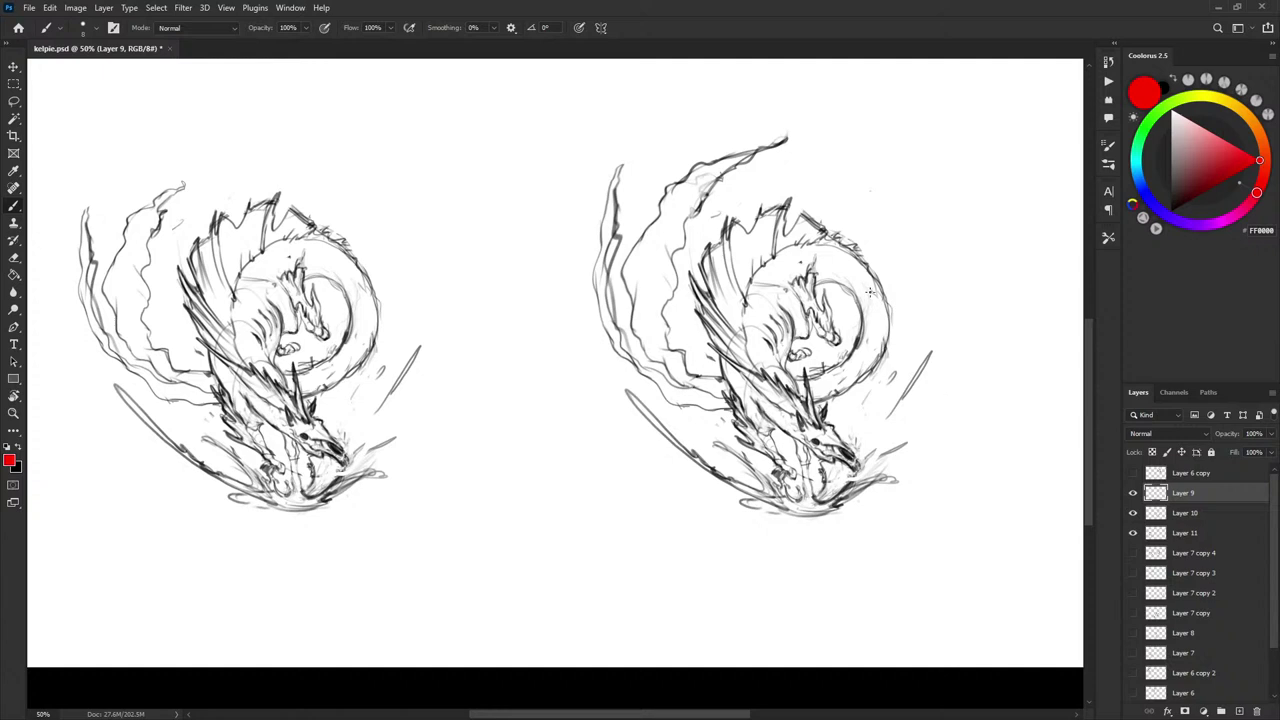
{"action": "left_click_drag", "start_coordinate": [886, 312], "coordinate": [875, 321]}
{"action": "scroll", "coordinate": [886, 334], "scroll_direction": "left", "scroll_amount": 1}
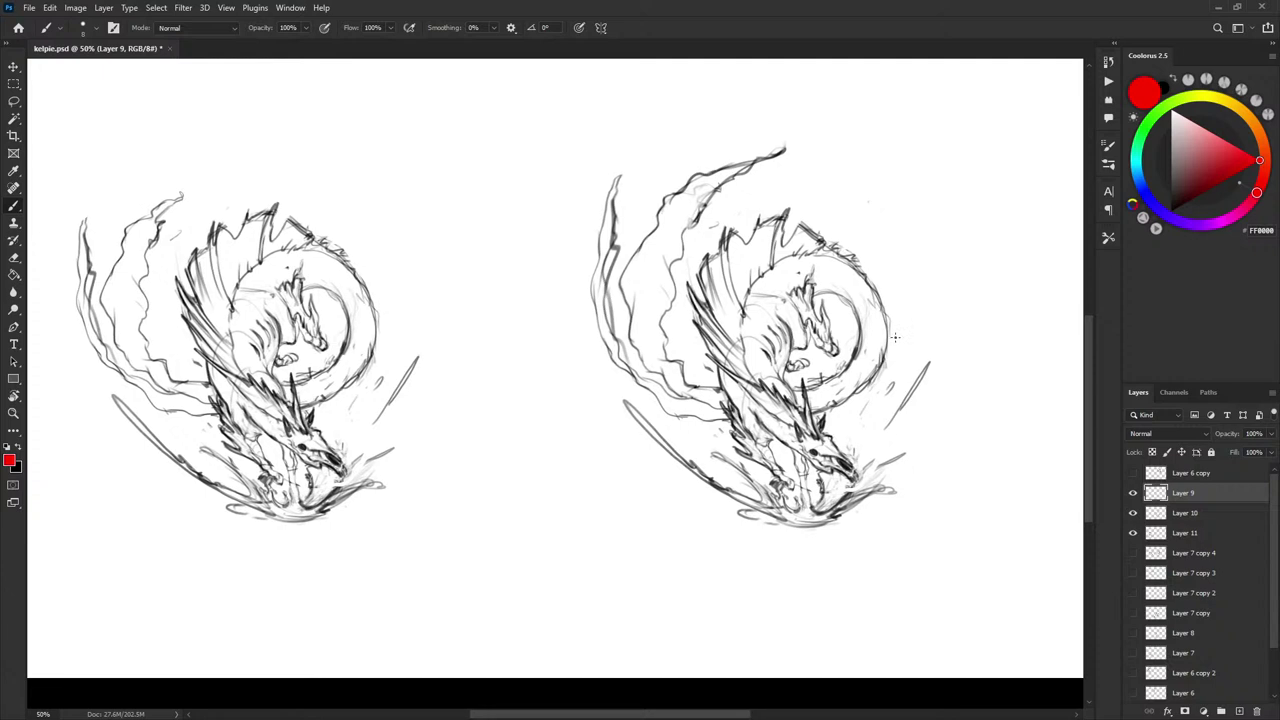
{"action": "scroll", "coordinate": [898, 329], "scroll_direction": "left", "scroll_amount": 4}
{"action": "scroll", "coordinate": [898, 329], "scroll_direction": "down", "scroll_amount": 2}
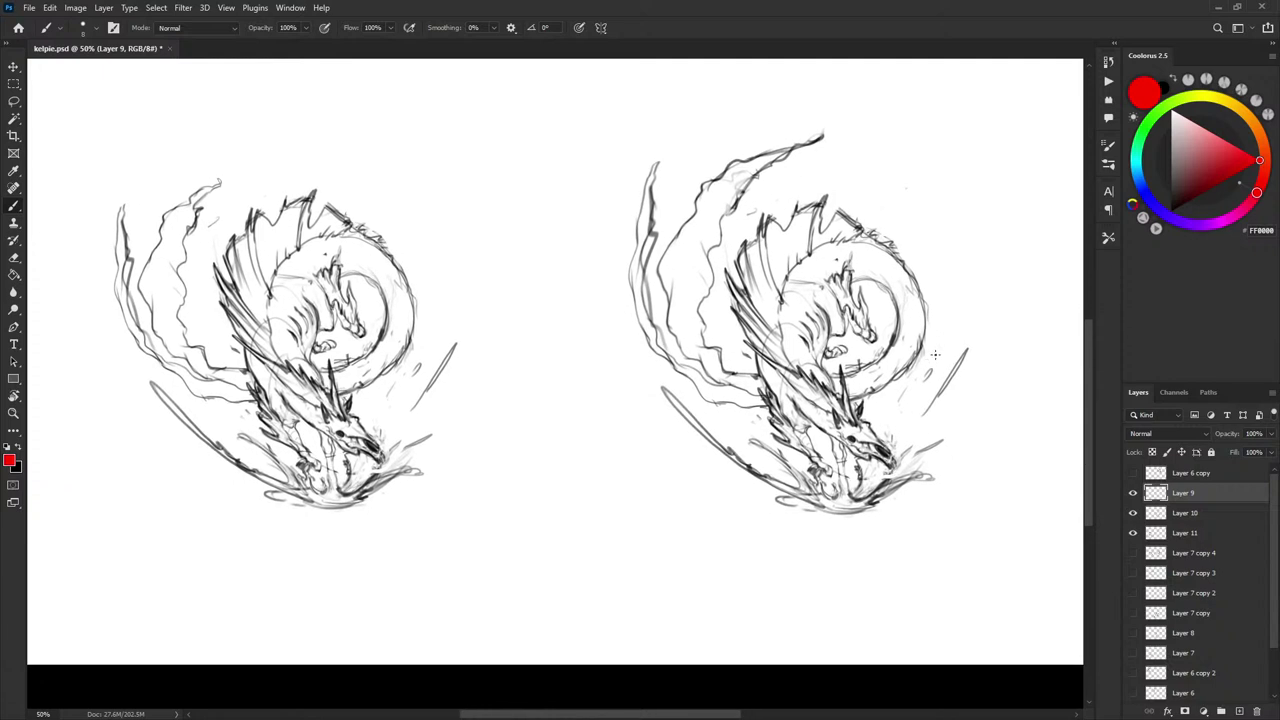
{"action": "scroll", "coordinate": [935, 354], "scroll_direction": "left", "scroll_amount": 1}
{"action": "scroll", "coordinate": [935, 354], "scroll_direction": "up", "scroll_amount": 1}
{"action": "scroll", "coordinate": [949, 351], "scroll_direction": "up", "scroll_amount": 1}
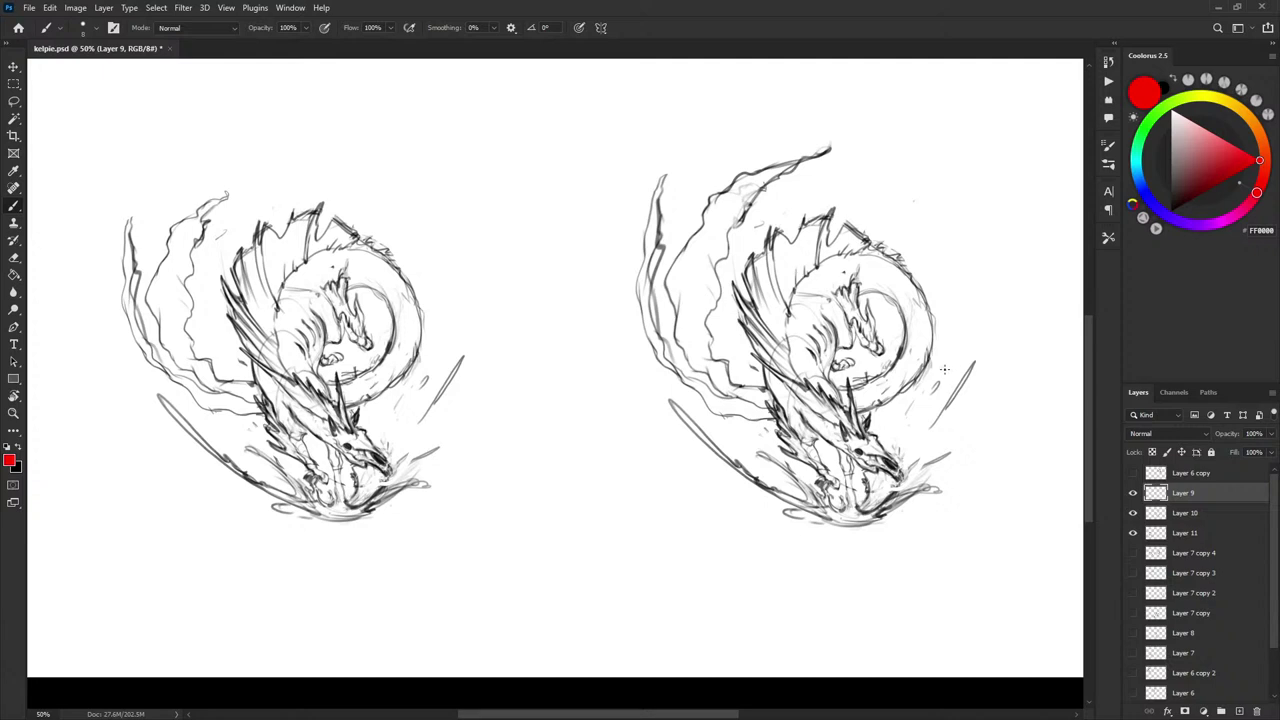
{"action": "scroll", "coordinate": [944, 369], "scroll_direction": "right", "scroll_amount": 2}
{"action": "scroll", "coordinate": [944, 369], "scroll_direction": "up", "scroll_amount": 1}
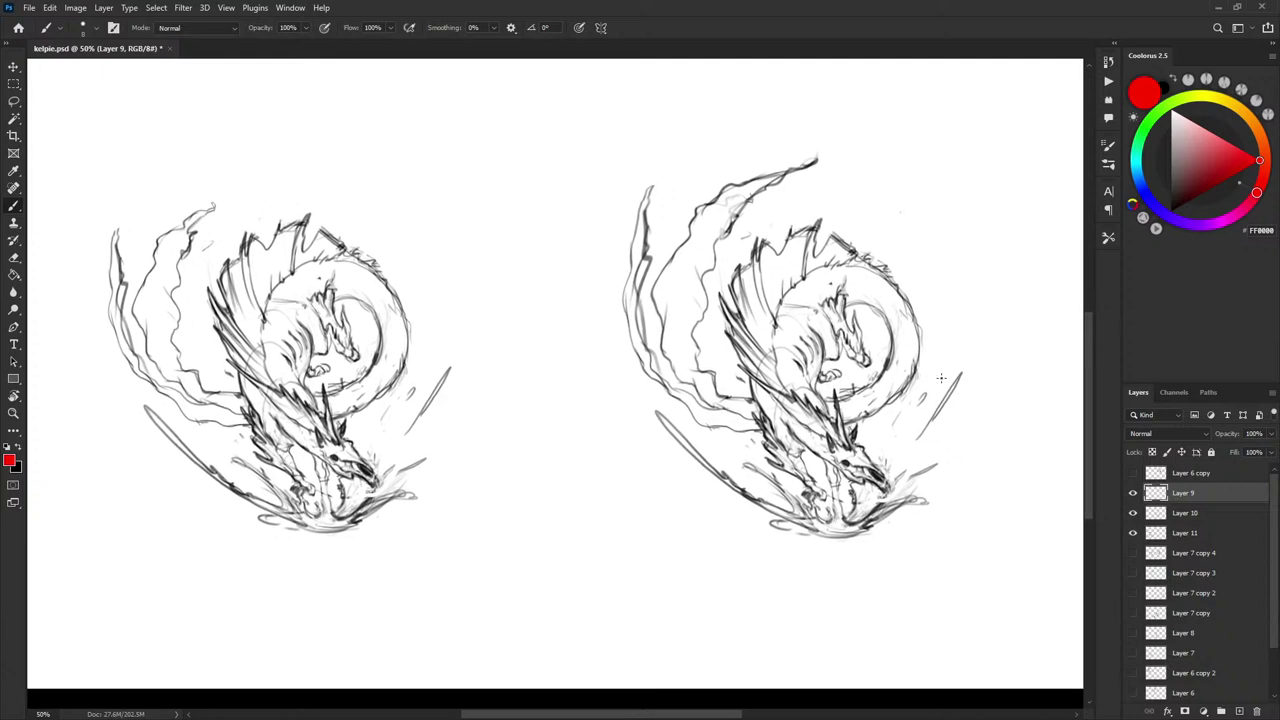
{"action": "scroll", "coordinate": [941, 370], "scroll_direction": "down", "scroll_amount": 2}
{"action": "scroll", "coordinate": [941, 365], "scroll_direction": "left", "scroll_amount": 1}
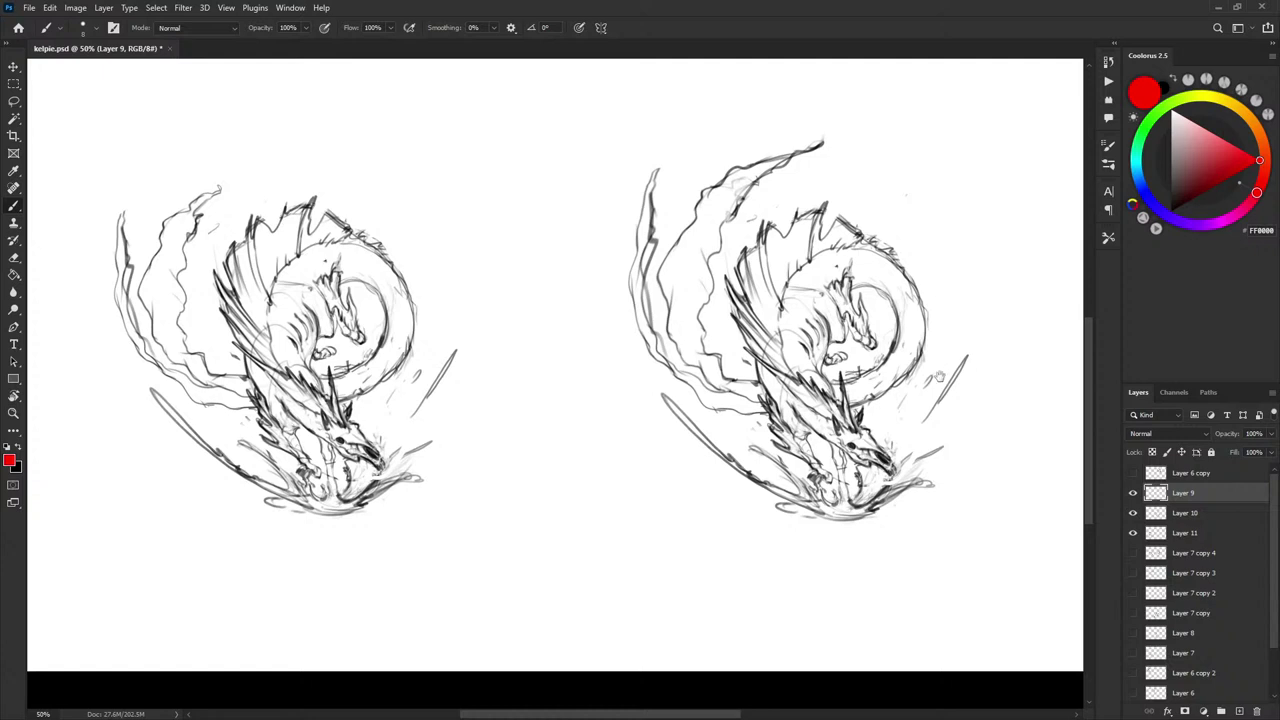
{"action": "mouse_move", "coordinate": [940, 376]}
{"action": "left_mouse_down"}
{"action": "mouse_move", "coordinate": [928, 390]}
{"action": "mouse_move", "coordinate": [928, 370]}
{"action": "left_mouse_up"}
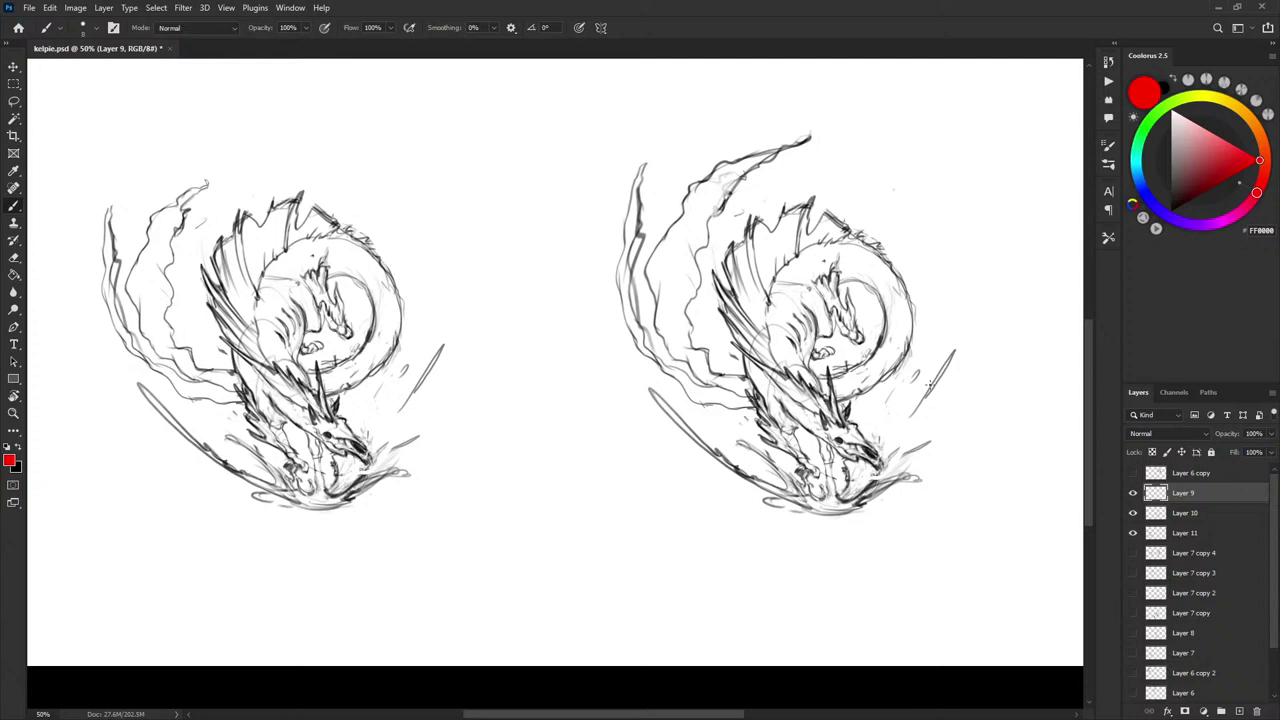
- Make Layer 10 active, lasso around the whole right-hand sketch and open it in the Liquify filter
{"action": "left_click", "coordinate": [1133, 512]}
{"action": "left_click", "coordinate": [1133, 512]}
{"action": "left_click", "coordinate": [1188, 512]}
{"action": "key", "text": "l"}
{"action": "mouse_move", "coordinate": [662, 114]}
{"action": "left_mouse_down"}
{"action": "mouse_move", "coordinate": [585, 442]}
{"action": "mouse_move", "coordinate": [871, 134]}
{"action": "mouse_move", "coordinate": [675, 113]}
{"action": "left_mouse_up"}
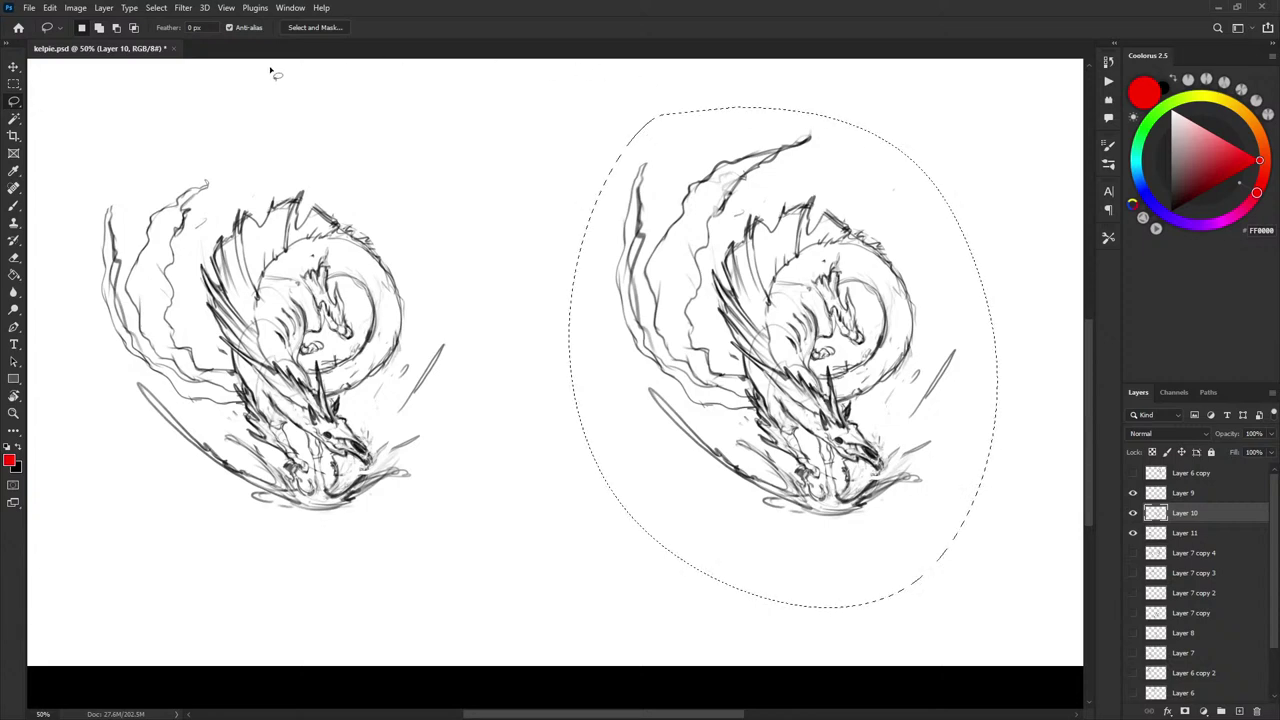
{"action": "key", "text": "ctrl+d"}
{"action": "left_click", "coordinate": [184, 8]}
{"action": "left_click", "coordinate": [226, 132]}
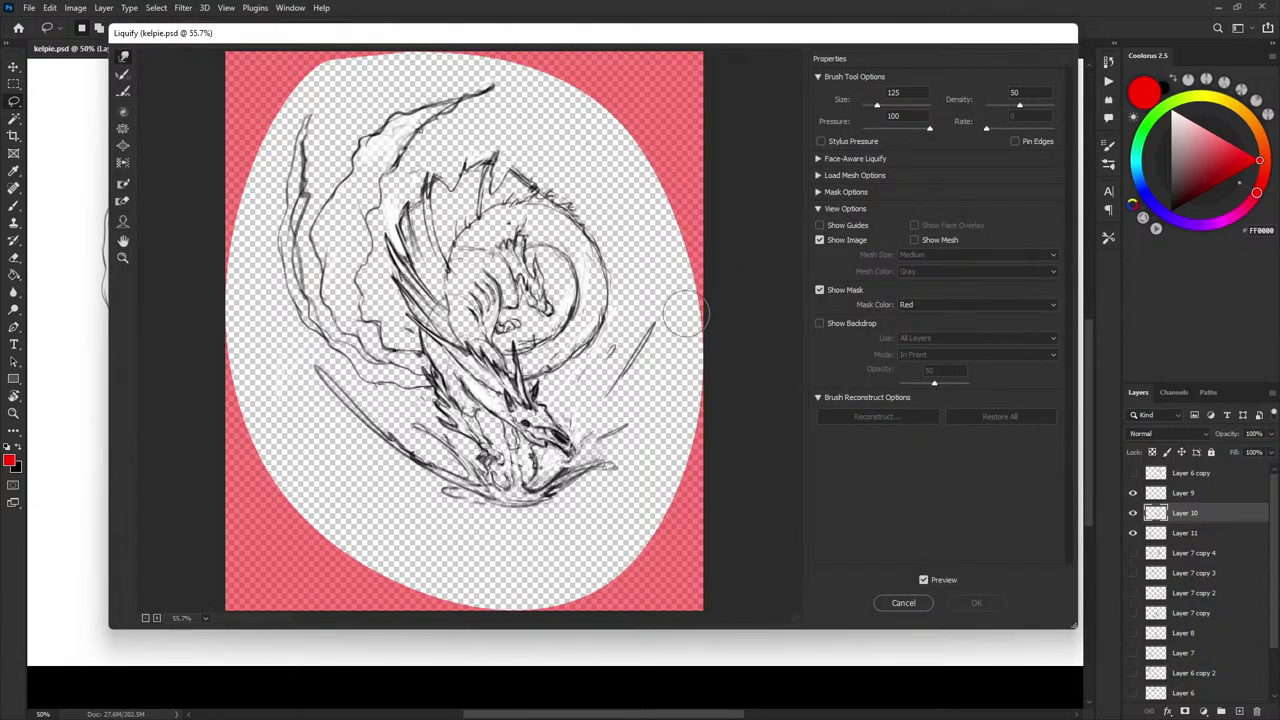
- Warp the outermost tendrils of the right-hand sketch slightly with a Liquify brush of size 100, apply the filter and clear the selection
{"action": "key", "text": "bracketleft"}
{"action": "key", "text": "bracketleft"}
{"action": "key", "text": "bracketleft"}
{"action": "key", "text": "bracketleft"}
{"action": "mouse_move", "coordinate": [346, 202]}
{"action": "left_mouse_down"}
{"action": "mouse_move", "coordinate": [348, 150]}
{"action": "mouse_move", "coordinate": [310, 135]}
{"action": "mouse_move", "coordinate": [273, 198]}
{"action": "mouse_move", "coordinate": [308, 171]}
{"action": "left_mouse_up"}
{"action": "key", "text": "bracketleft"}
{"action": "key", "text": "bracketleft"}
{"action": "mouse_move", "coordinate": [305, 125]}
{"action": "left_mouse_down"}
{"action": "mouse_move", "coordinate": [307, 153]}
{"action": "mouse_move", "coordinate": [305, 140]}
{"action": "left_mouse_up"}
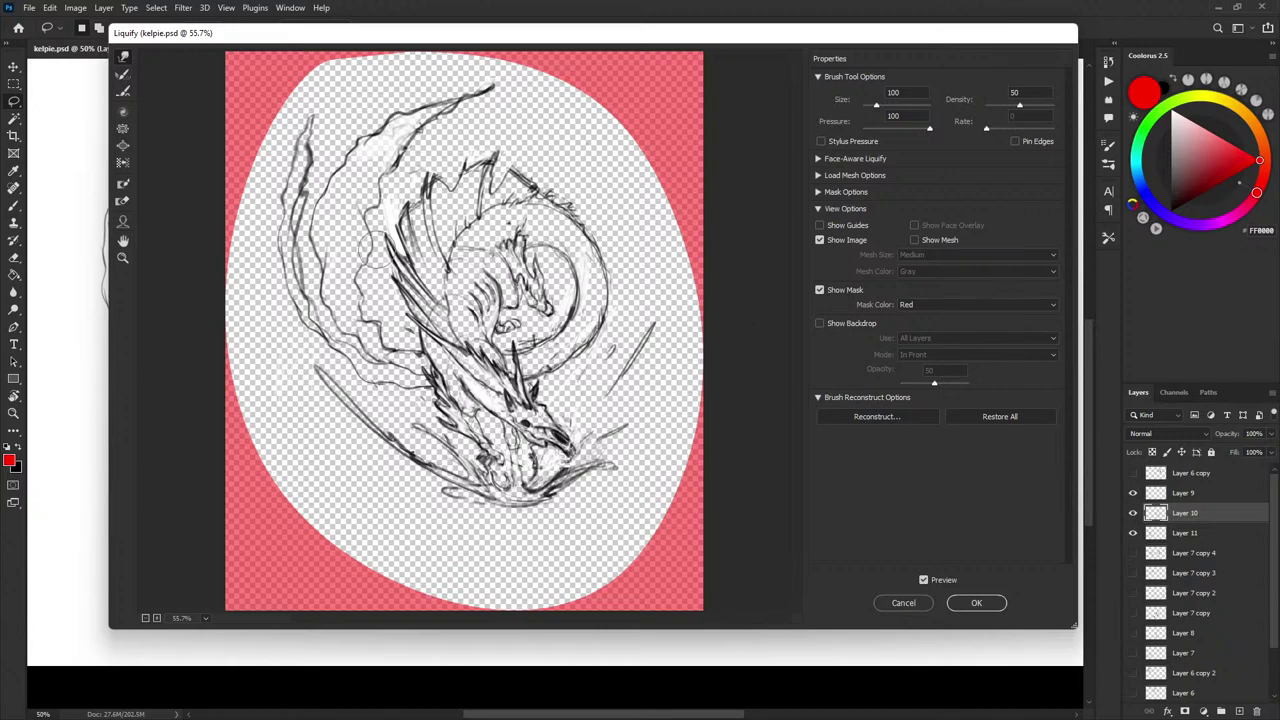
{"action": "key", "text": "bracketright"}
{"action": "key", "text": "bracketright"}
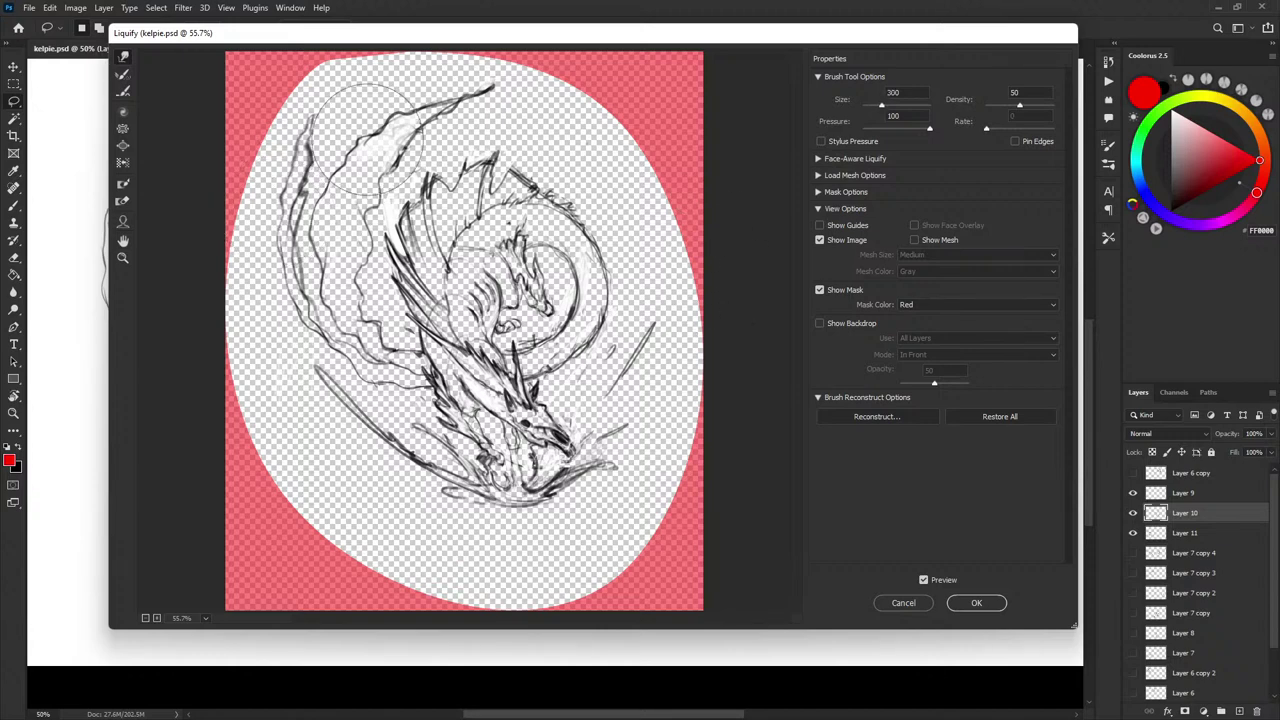
{"action": "key", "text": "bracketright"}
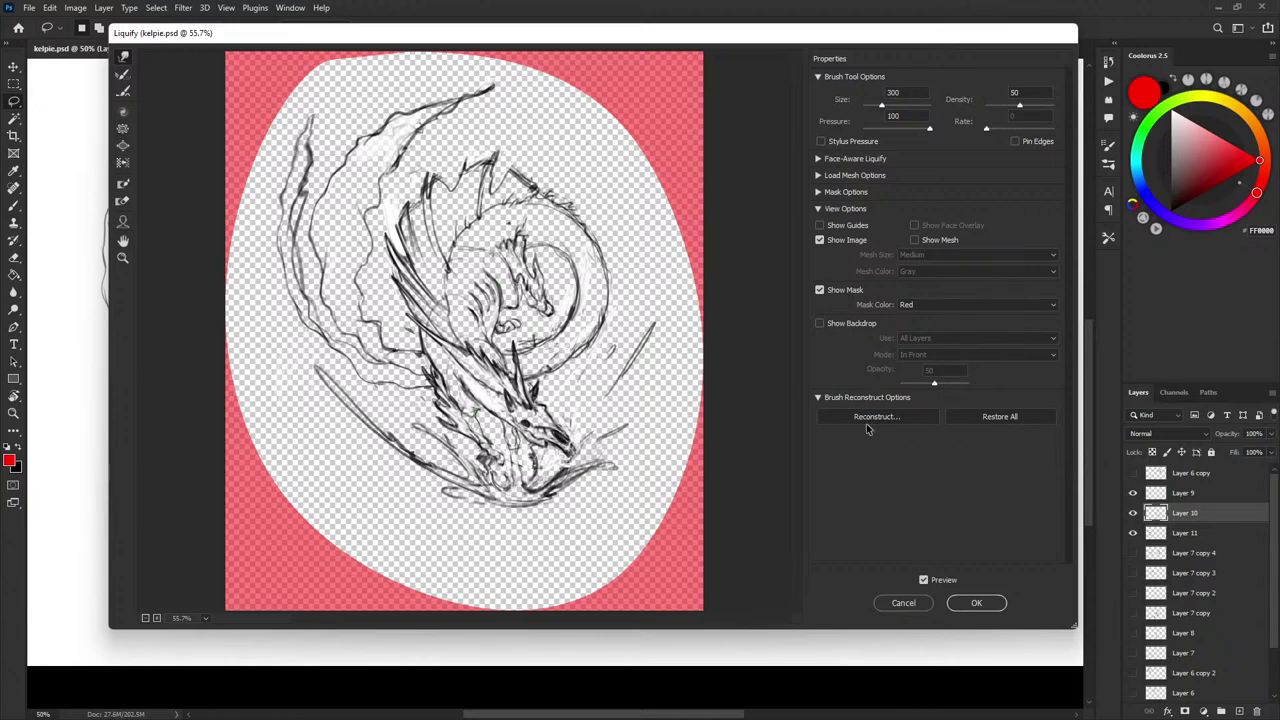
{"action": "left_click", "coordinate": [976, 603]}
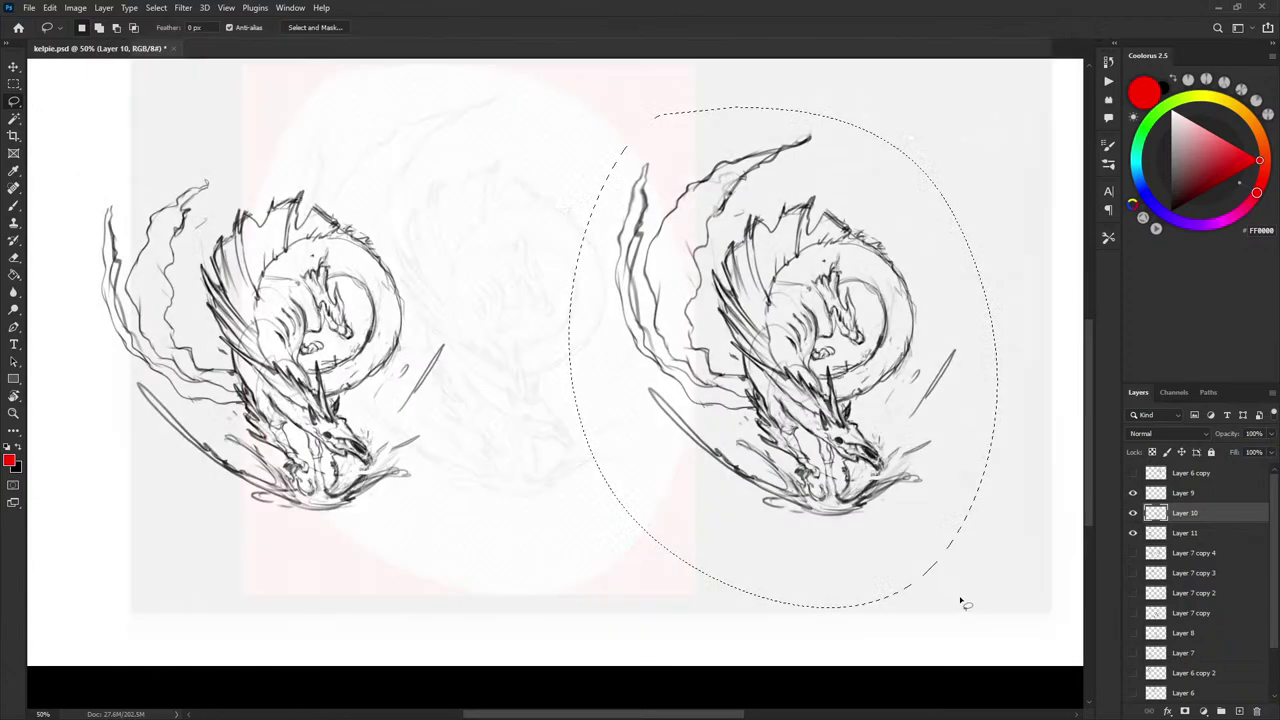
{"action": "key", "text": "ctrl+d"}
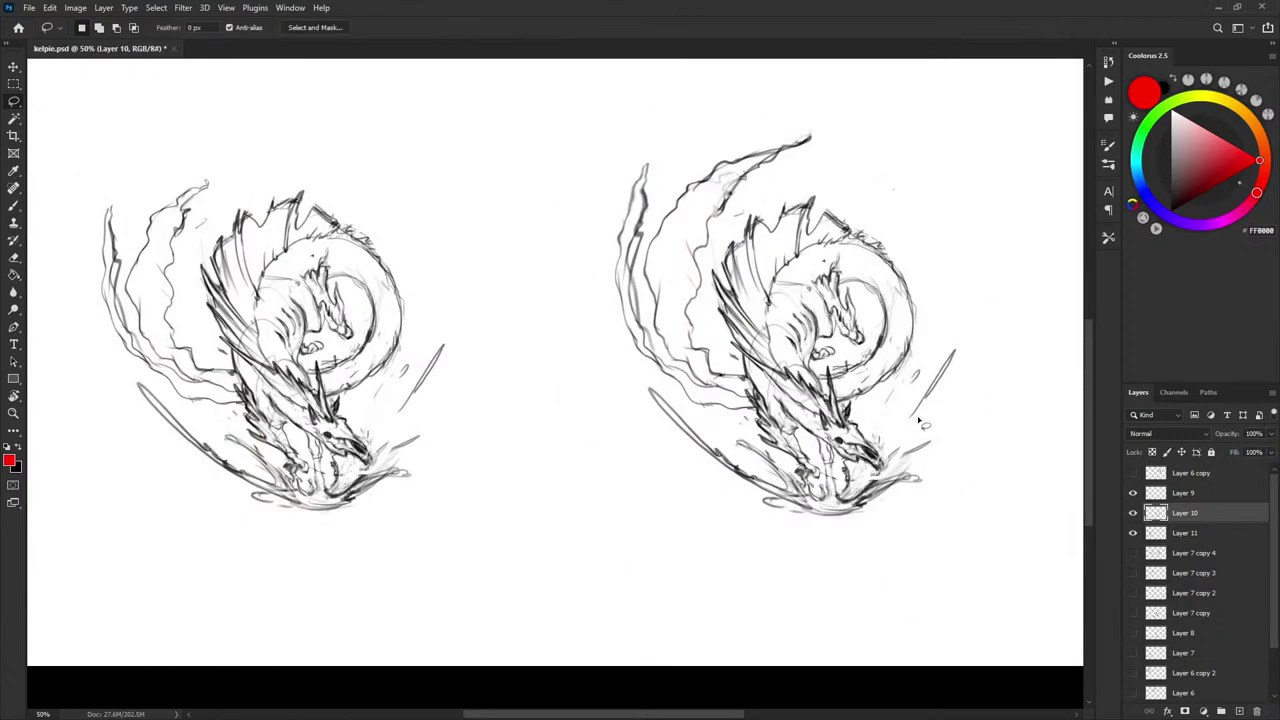
- Make Layer 11 active, reset the brush colour to black and sketch shorter tendril ends over the lower tendrils of the left-hand sketch
{"action": "mouse_move", "coordinate": [940, 390]}
{"action": "left_mouse_down"}
{"action": "mouse_move", "coordinate": [868, 365]}
{"action": "mouse_move", "coordinate": [882, 376]}
{"action": "mouse_move", "coordinate": [948, 343]}
{"action": "mouse_move", "coordinate": [929, 384]}
{"action": "left_mouse_up"}
{"action": "key", "text": "b"}
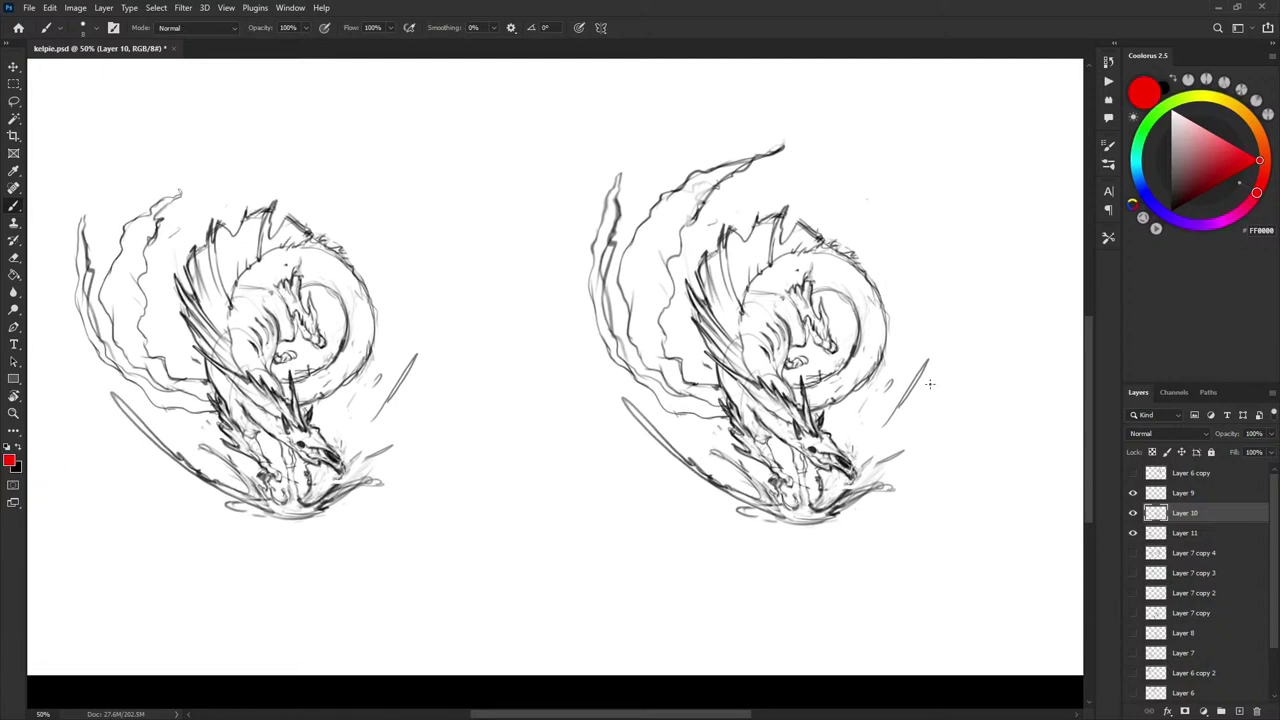
{"action": "left_click_drag", "start_coordinate": [881, 421], "coordinate": [963, 403]}
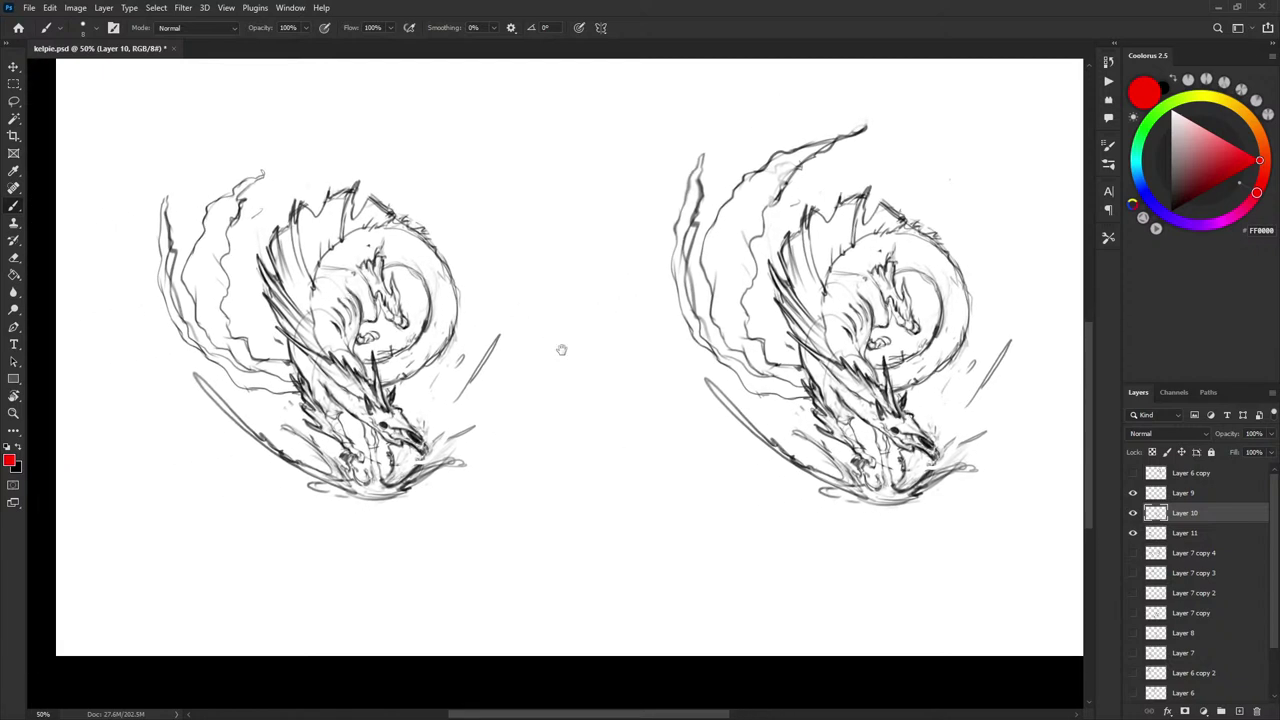
{"action": "left_click_drag", "start_coordinate": [615, 363], "coordinate": [711, 354]}
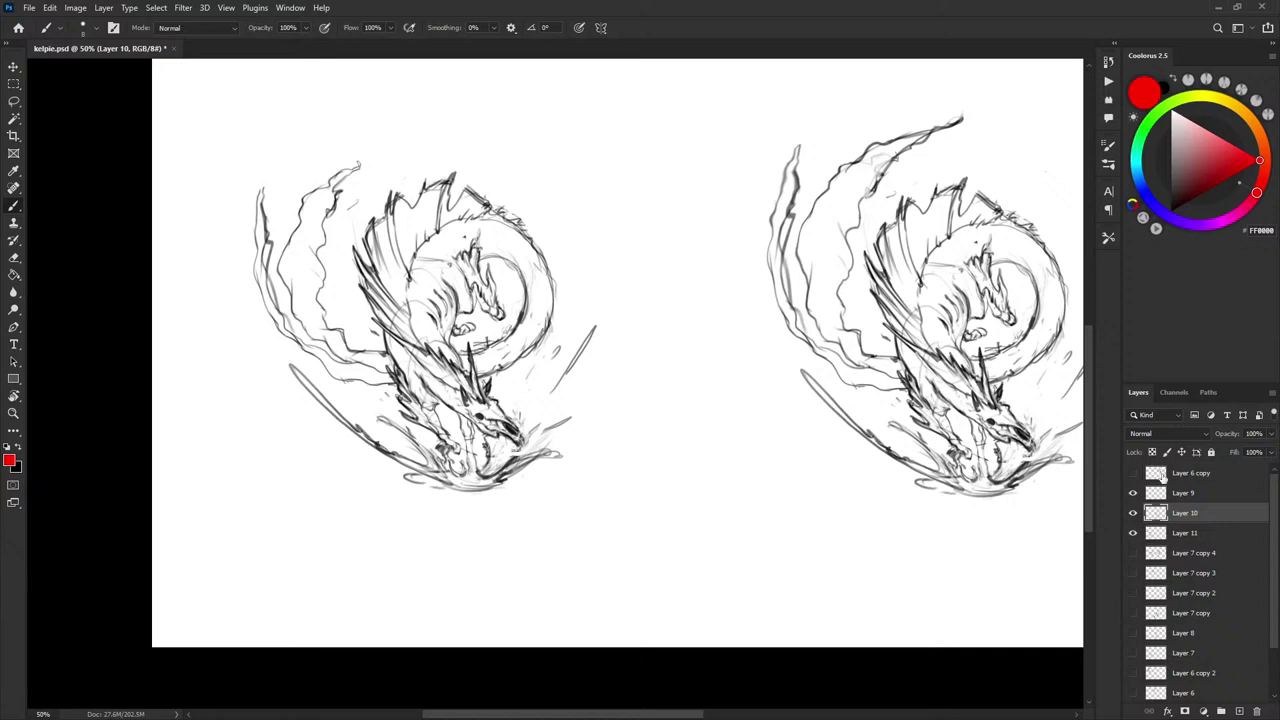
{"action": "left_click", "coordinate": [1133, 532]}
{"action": "left_click", "coordinate": [1133, 532]}
{"action": "left_click", "coordinate": [1155, 534]}
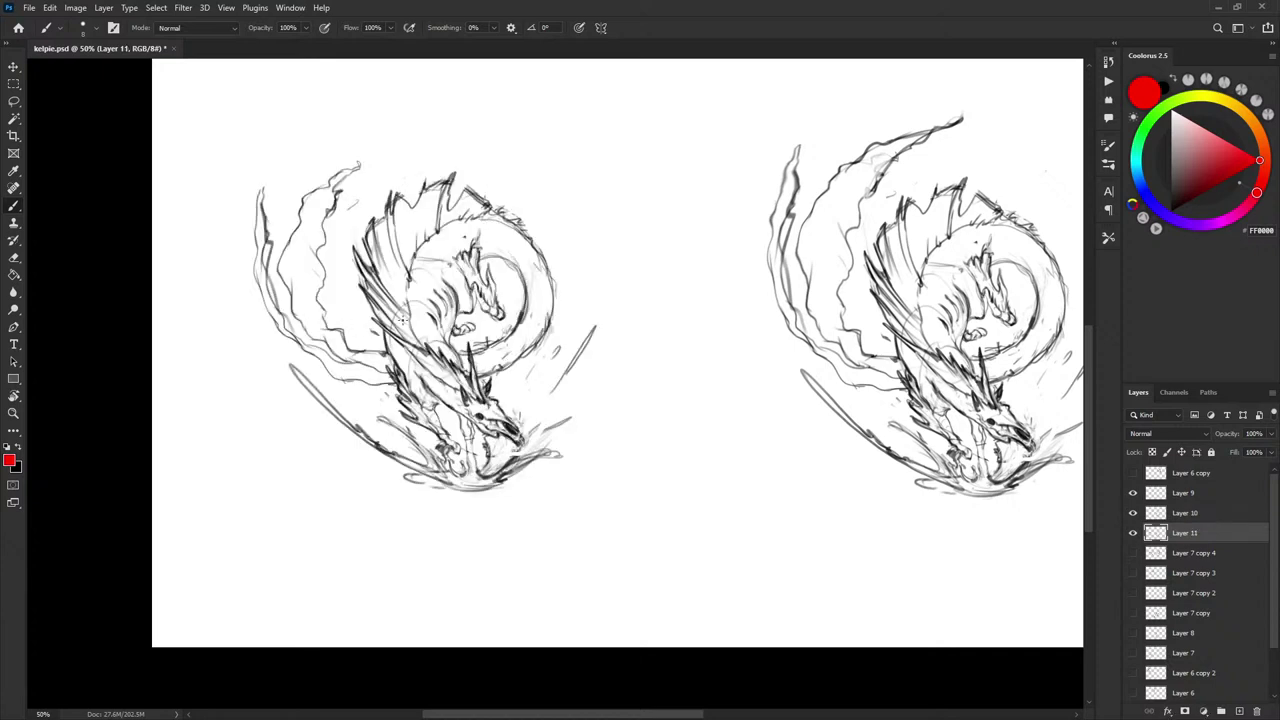
{"action": "key", "text": "d"}
{"action": "mouse_move", "coordinate": [364, 383]}
{"action": "left_mouse_down"}
{"action": "mouse_move", "coordinate": [333, 374]}
{"action": "mouse_move", "coordinate": [280, 309]}
{"action": "left_mouse_up"}
{"action": "mouse_move", "coordinate": [364, 360]}
{"action": "left_mouse_down"}
{"action": "mouse_move", "coordinate": [329, 336]}
{"action": "mouse_move", "coordinate": [376, 356]}
{"action": "left_mouse_up"}
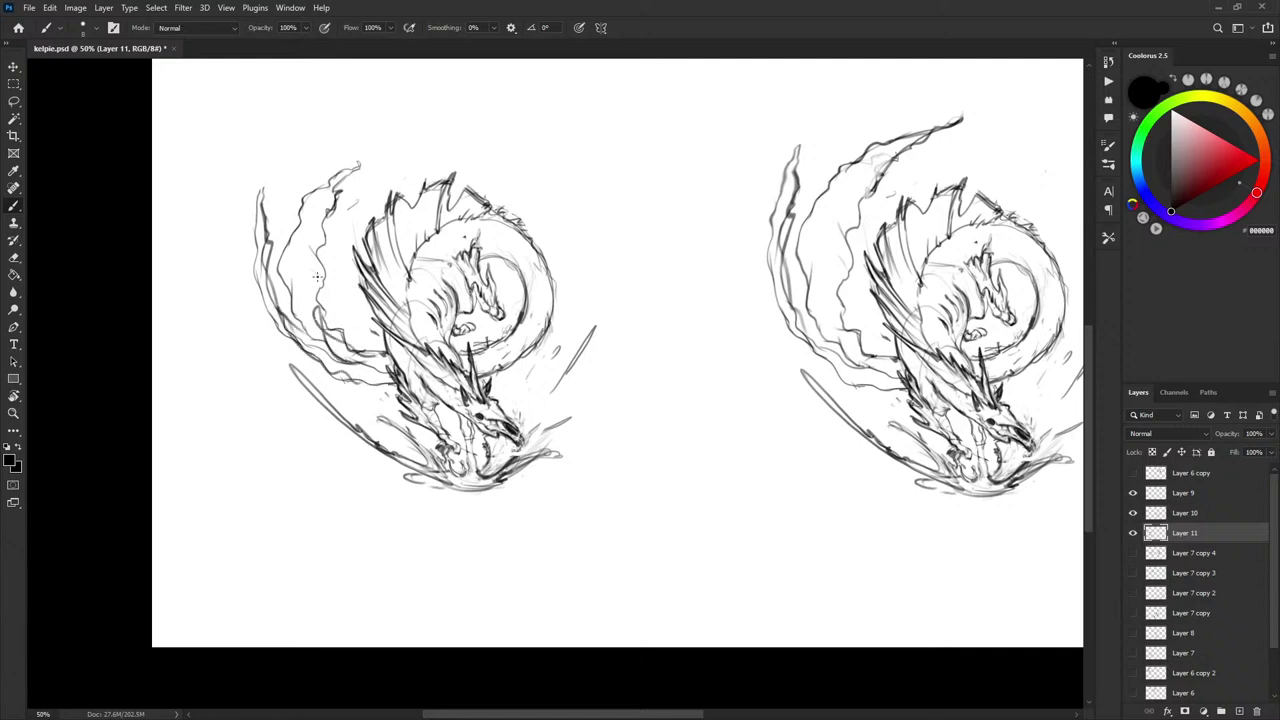
- Lasso and delete the long upper tendrils of the left-hand sketch, clear the selection and erase stray marks around the shortened ones
{"action": "key", "text": "l"}
{"action": "mouse_move", "coordinate": [285, 345]}
{"action": "left_mouse_down"}
{"action": "mouse_move", "coordinate": [336, 328]}
{"action": "mouse_move", "coordinate": [362, 122]}
{"action": "mouse_move", "coordinate": [217, 295]}
{"action": "left_mouse_up"}
{"action": "key", "text": "Delete"}
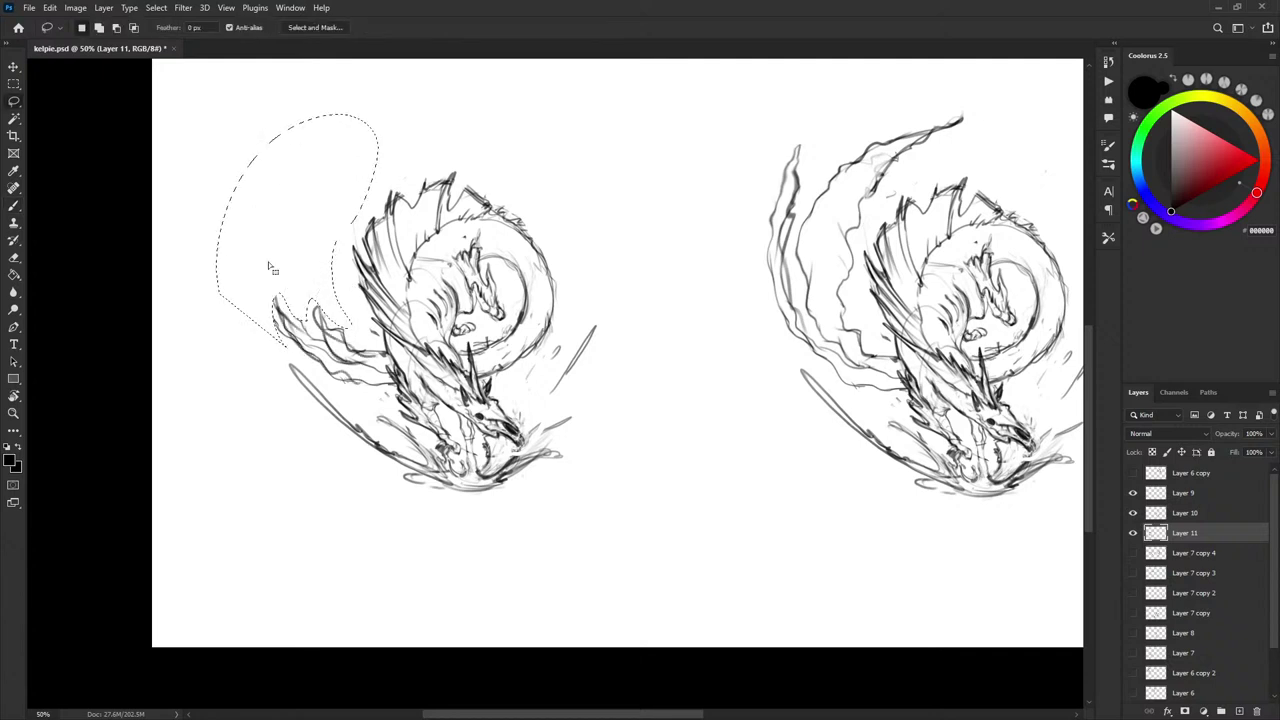
{"action": "key", "text": "ctrl+d"}
{"action": "key", "text": "b"}
{"action": "mouse_move", "coordinate": [398, 390]}
{"action": "left_mouse_down"}
{"action": "mouse_move", "coordinate": [342, 374]}
{"action": "mouse_move", "coordinate": [389, 381]}
{"action": "mouse_move", "coordinate": [349, 349]}
{"action": "left_mouse_up"}
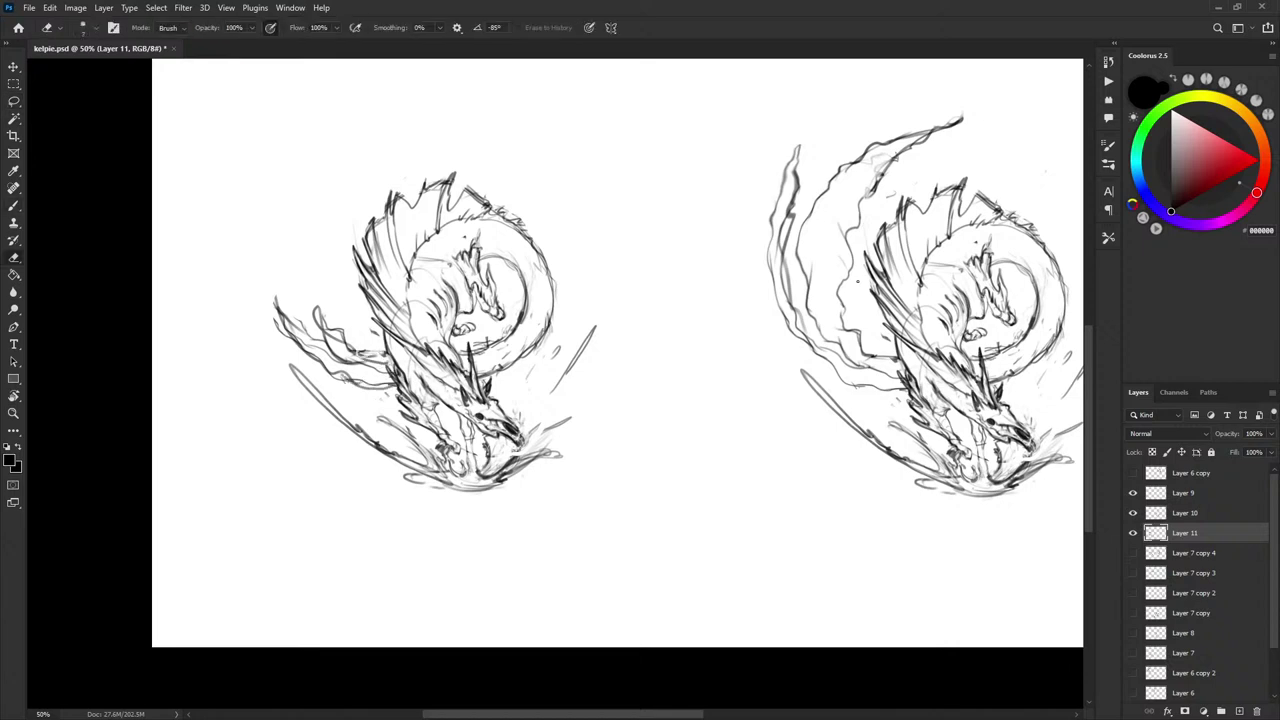
- Try black brush strokes showing the flow beside and across the left-hand sketch on Layer 11, and undo them
{"action": "left_click_drag", "start_coordinate": [909, 298], "coordinate": [825, 295]}
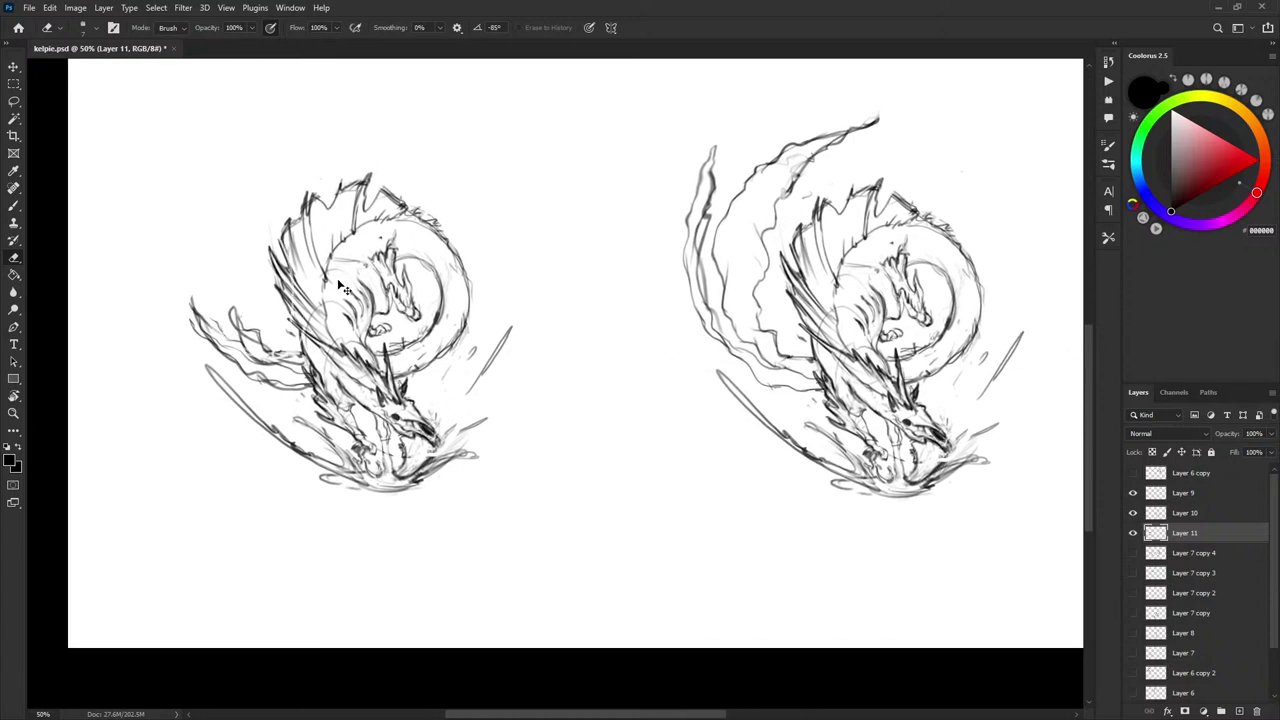
{"action": "key", "text": "b"}
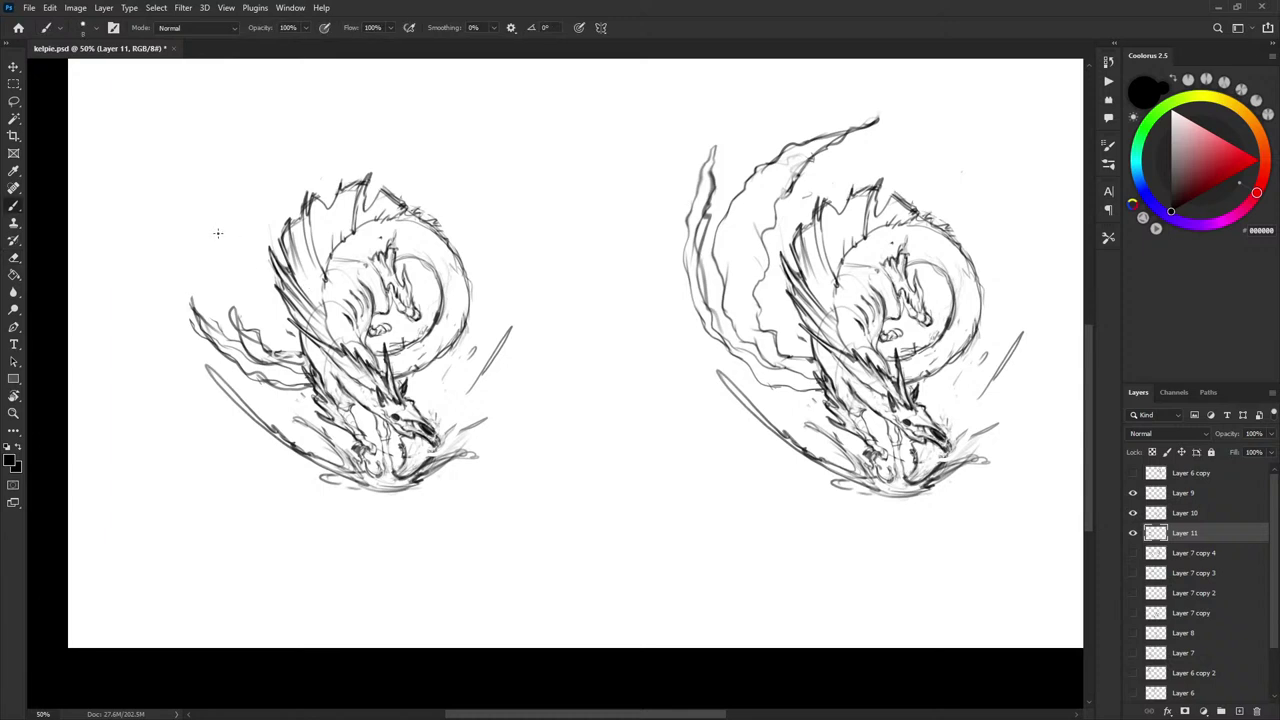
{"action": "mouse_move", "coordinate": [217, 230]}
{"action": "left_mouse_down"}
{"action": "mouse_move", "coordinate": [300, 215]}
{"action": "mouse_move", "coordinate": [318, 314]}
{"action": "left_mouse_up"}
{"action": "key", "text": "ctrl+z"}
{"action": "mouse_move", "coordinate": [250, 374]}
{"action": "left_mouse_down"}
{"action": "mouse_move", "coordinate": [219, 340]}
{"action": "mouse_move", "coordinate": [399, 216]}
{"action": "mouse_move", "coordinate": [270, 214]}
{"action": "mouse_move", "coordinate": [320, 346]}
{"action": "mouse_move", "coordinate": [420, 350]}
{"action": "mouse_move", "coordinate": [425, 232]}
{"action": "left_mouse_up"}
{"action": "key", "text": "ctrl+z"}
{"action": "left_click_drag", "start_coordinate": [807, 262], "coordinate": [811, 254]}
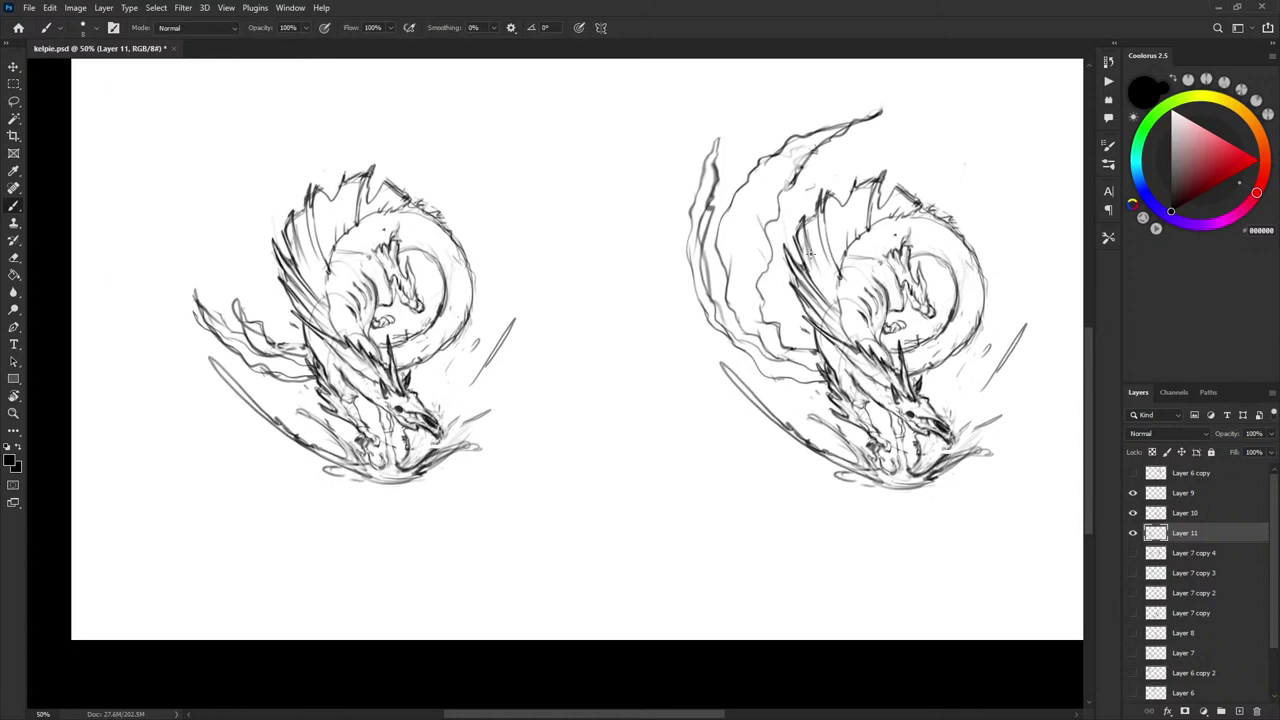
{"action": "left_click_drag", "start_coordinate": [876, 305], "coordinate": [888, 288]}
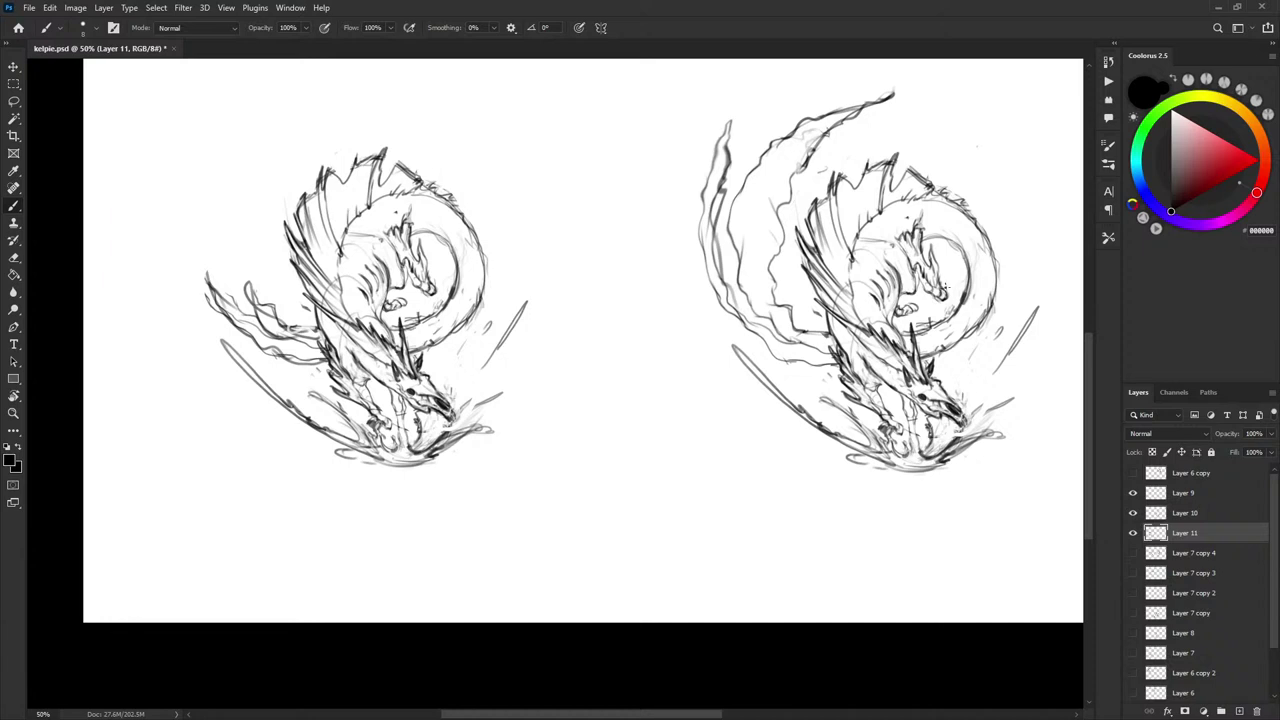
- Try black brush strokes tracing the flow of the long tendrils on the right-hand sketch, and undo them
{"action": "left_click_drag", "start_coordinate": [961, 294], "coordinate": [941, 310]}
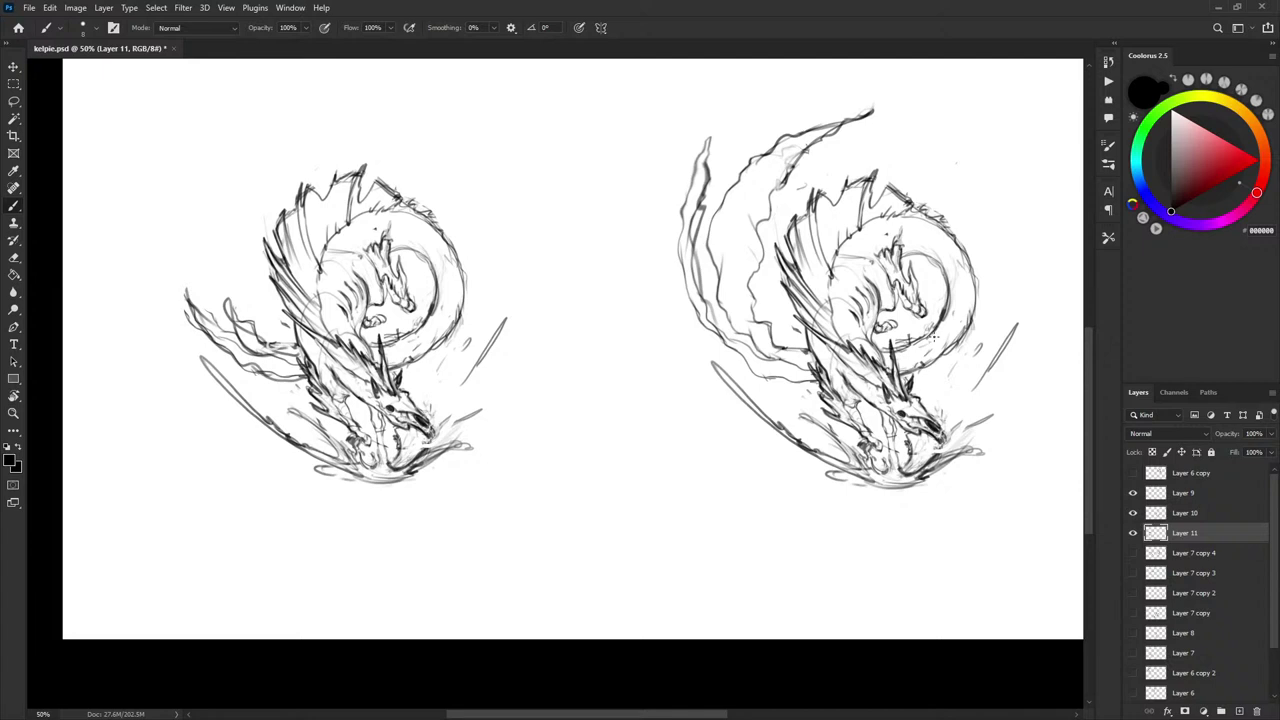
{"action": "mouse_move", "coordinate": [805, 335]}
{"action": "left_mouse_down"}
{"action": "mouse_move", "coordinate": [755, 258]}
{"action": "mouse_move", "coordinate": [762, 296]}
{"action": "mouse_move", "coordinate": [695, 248]}
{"action": "mouse_move", "coordinate": [818, 385]}
{"action": "left_mouse_up"}
{"action": "left_click_drag", "start_coordinate": [702, 200], "coordinate": [692, 335]}
{"action": "left_click_drag", "start_coordinate": [698, 205], "coordinate": [805, 378]}
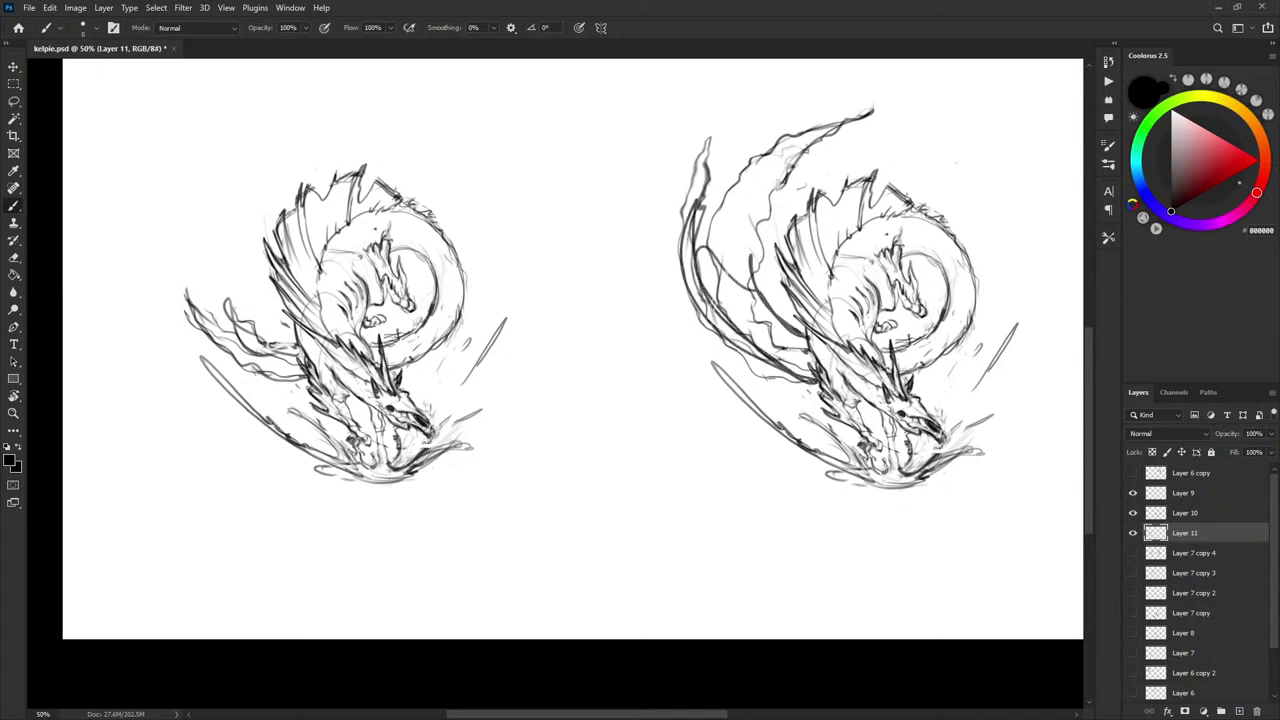
{"action": "key", "text": "ctrl+z"}
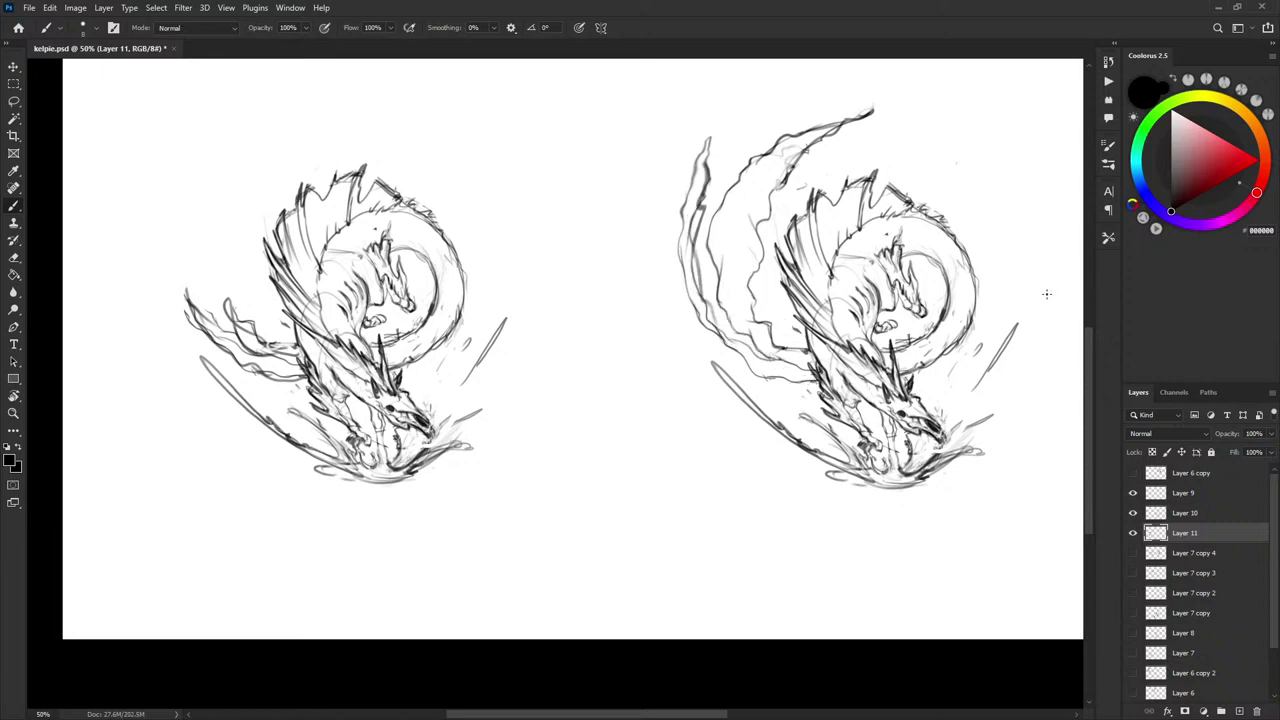
- Try brush strokes over the coiled tail of the left-hand sketch, and undo them
{"action": "left_click_drag", "start_coordinate": [665, 410], "coordinate": [818, 374]}
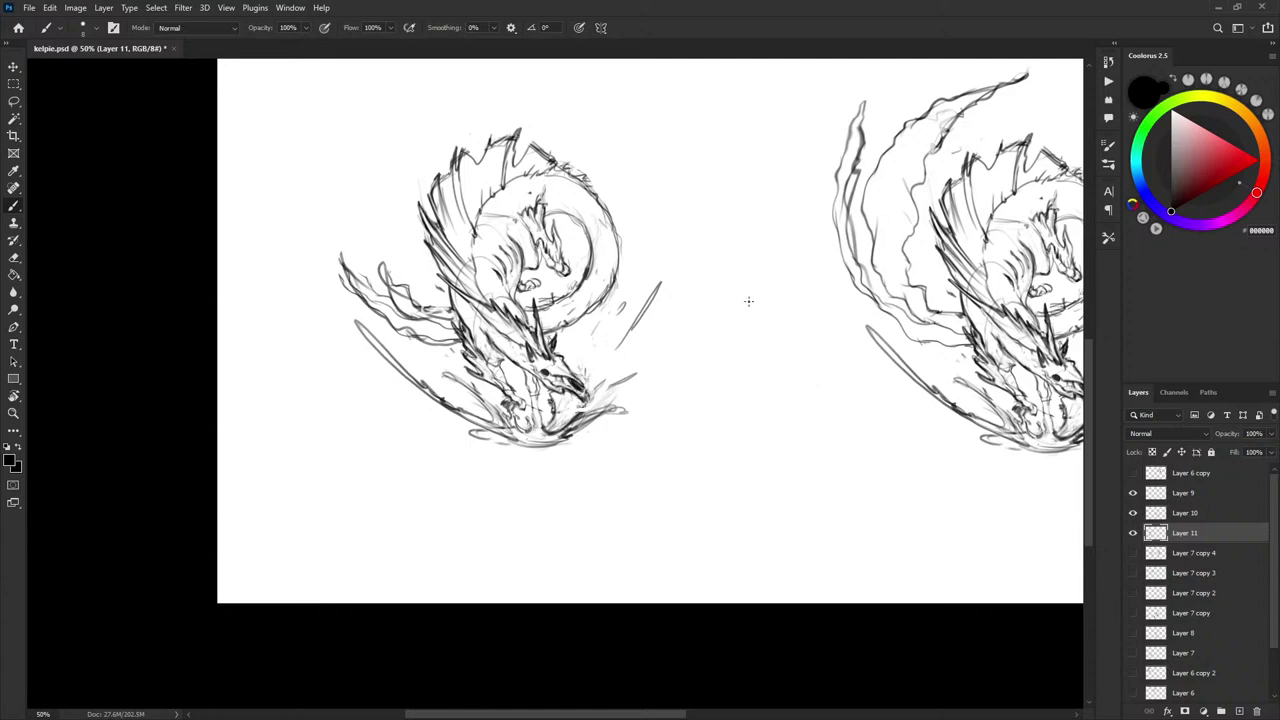
{"action": "mouse_move", "coordinate": [748, 300]}
{"action": "left_mouse_down"}
{"action": "mouse_move", "coordinate": [726, 371]}
{"action": "mouse_move", "coordinate": [703, 331]}
{"action": "mouse_move", "coordinate": [635, 323]}
{"action": "left_mouse_up"}
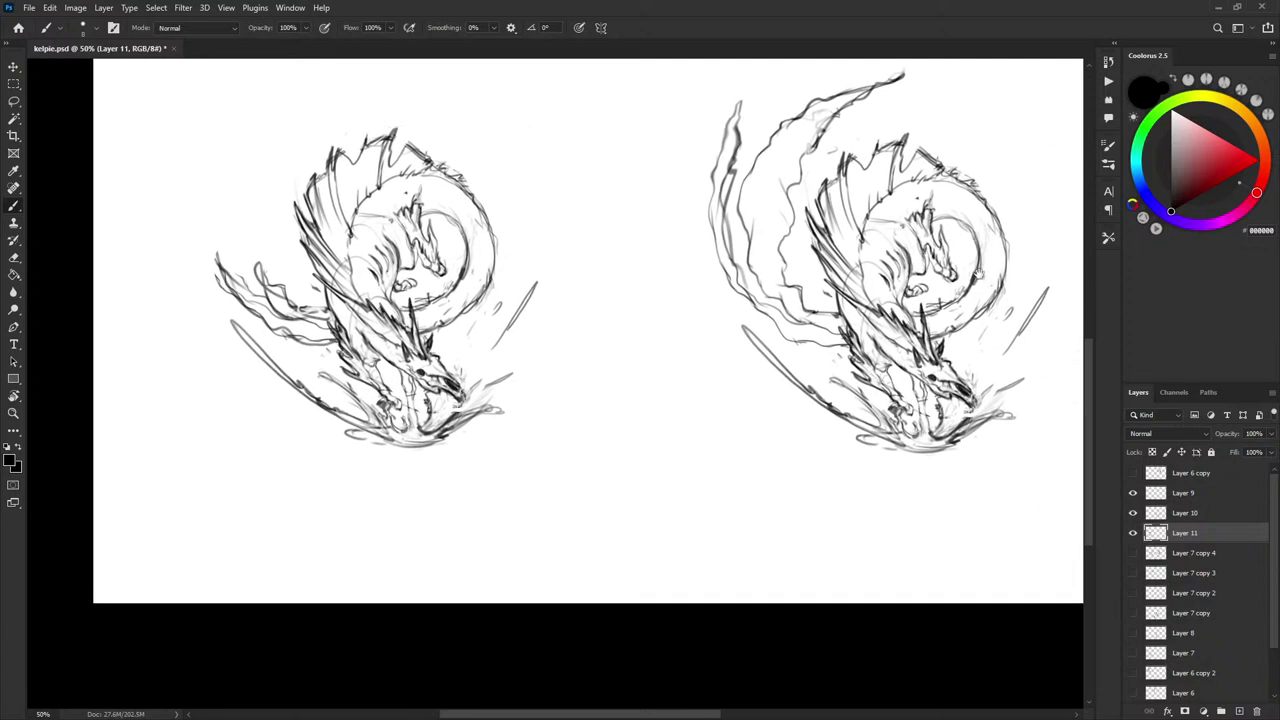
{"action": "left_click_drag", "start_coordinate": [978, 274], "coordinate": [949, 304]}
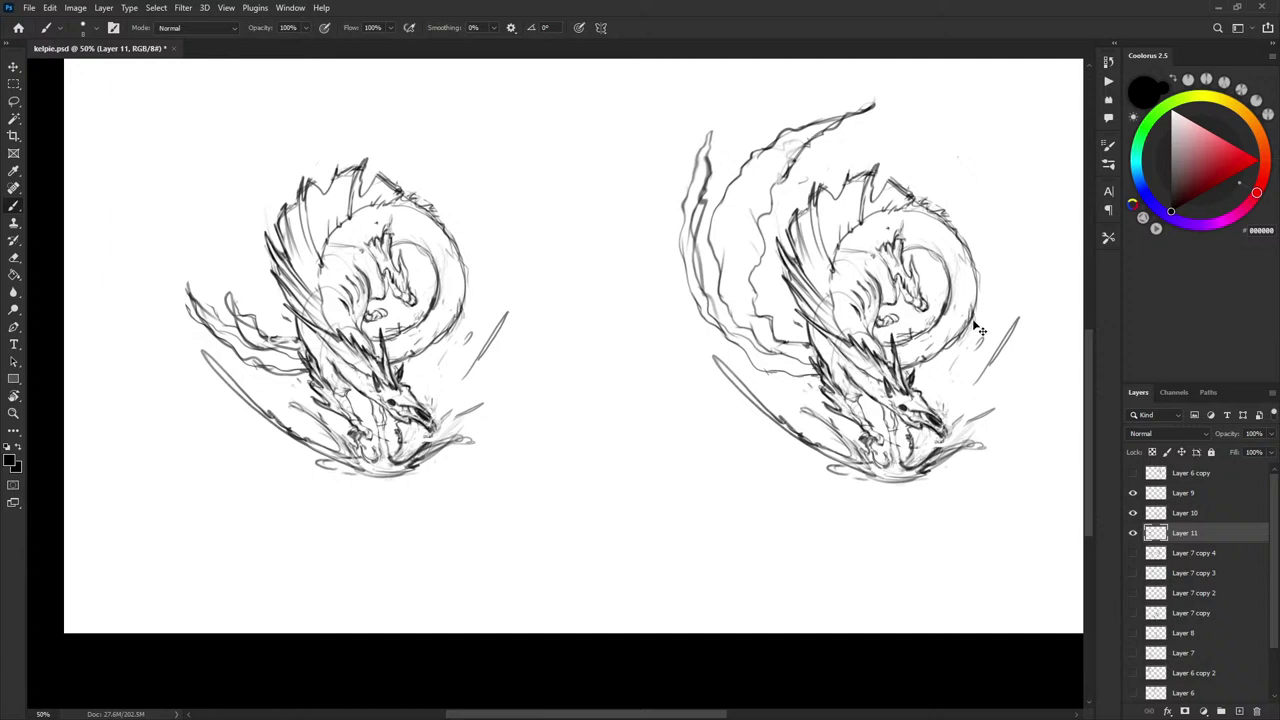
{"action": "left_click_drag", "start_coordinate": [901, 331], "coordinate": [935, 305]}
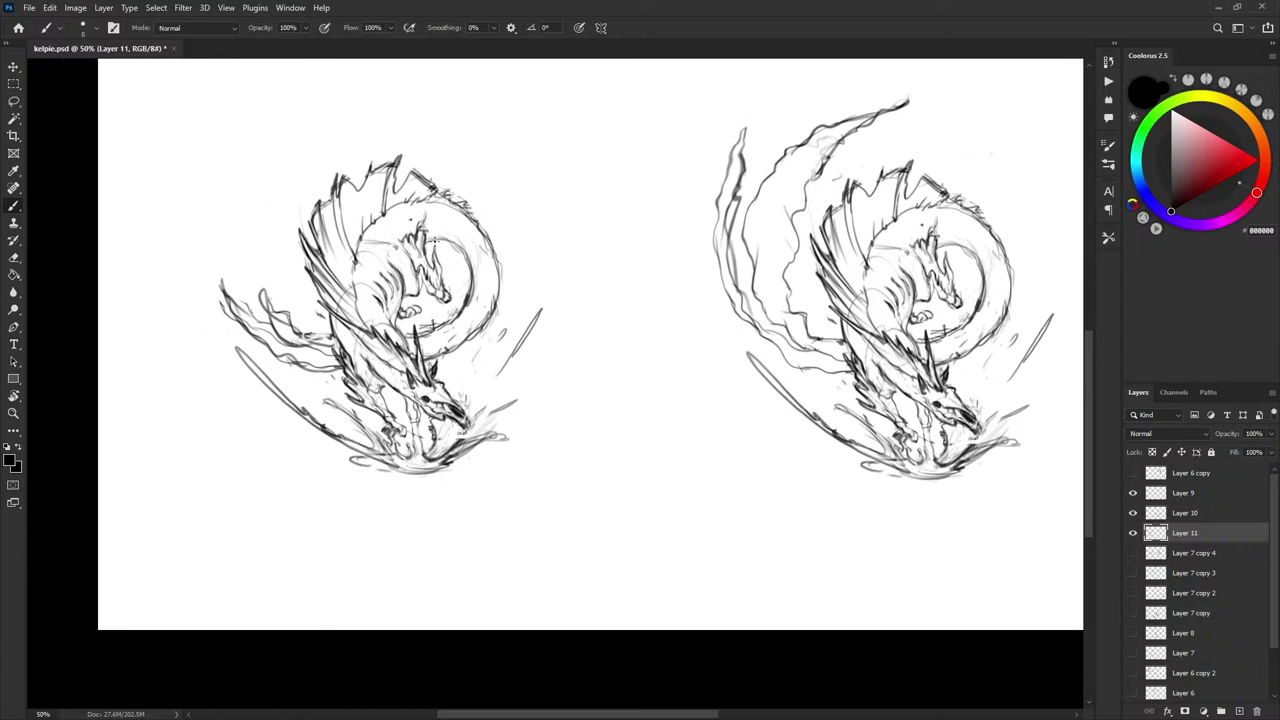
{"action": "mouse_move", "coordinate": [492, 275]}
{"action": "left_mouse_down"}
{"action": "mouse_move", "coordinate": [483, 220]}
{"action": "mouse_move", "coordinate": [463, 197]}
{"action": "mouse_move", "coordinate": [507, 231]}
{"action": "mouse_move", "coordinate": [435, 233]}
{"action": "mouse_move", "coordinate": [463, 316]}
{"action": "mouse_move", "coordinate": [494, 333]}
{"action": "mouse_move", "coordinate": [481, 221]}
{"action": "left_mouse_up"}
{"action": "key", "text": "ctrl+z"}
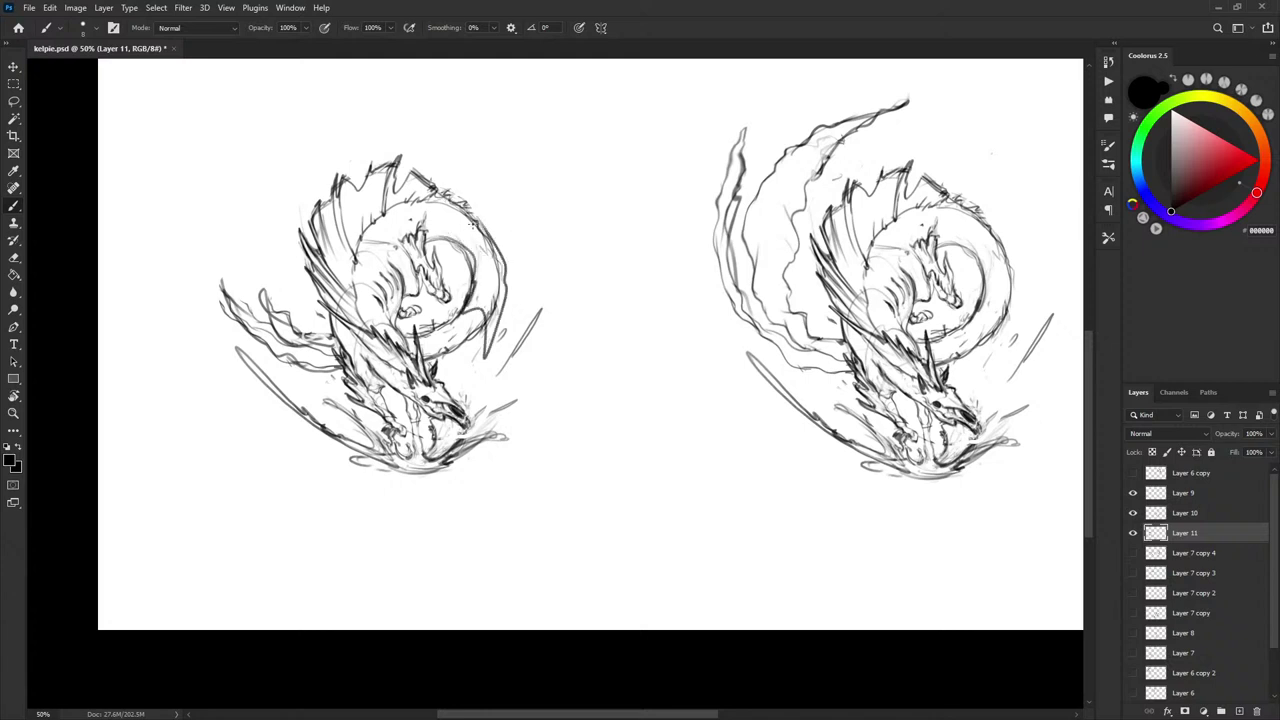
{"action": "key", "text": "ctrl+z"}
{"action": "mouse_move", "coordinate": [456, 311]}
{"action": "left_mouse_down"}
{"action": "mouse_move", "coordinate": [466, 333]}
{"action": "mouse_move", "coordinate": [501, 250]}
{"action": "left_mouse_up"}
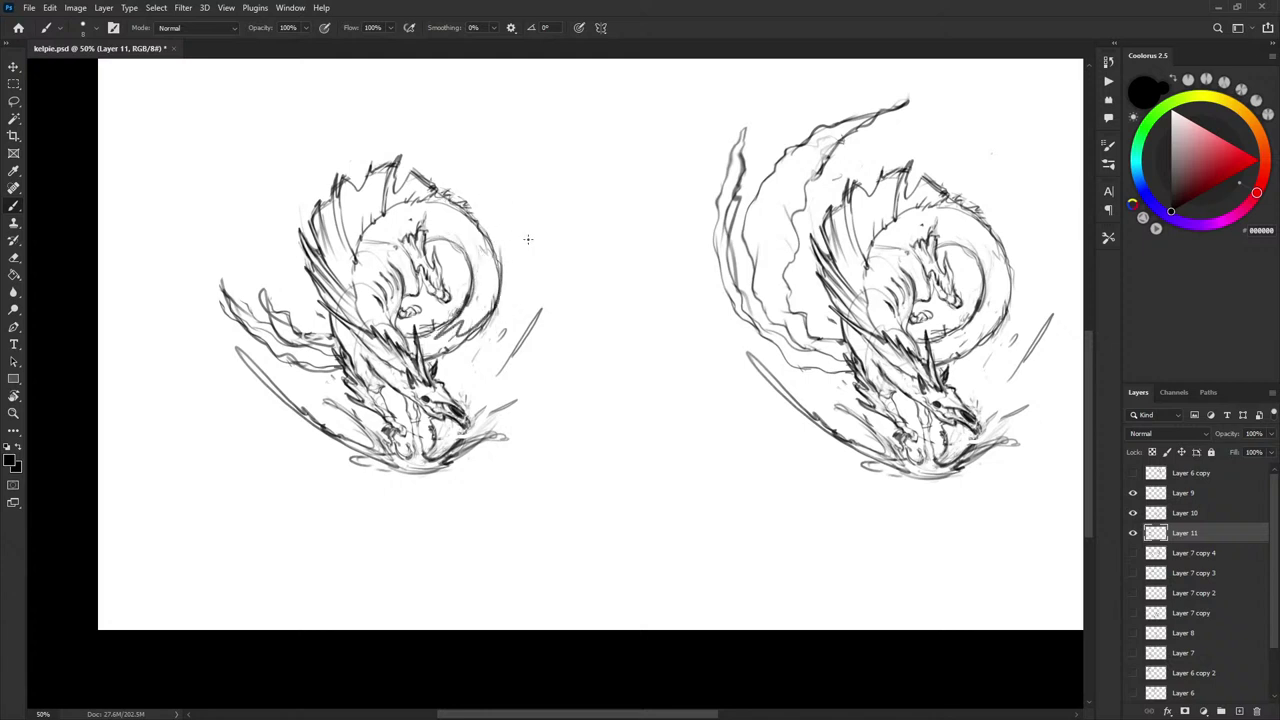
{"action": "key", "text": "ctrl+z"}
- Swap the two sketches by moving Layer 10's long-tendril version to the left and Layer 11's short-tendril version to its right
{"action": "left_click", "coordinate": [1185, 512]}
{"action": "key", "text": "v"}
{"action": "mouse_move", "coordinate": [978, 418]}
{"action": "left_mouse_down"}
{"action": "mouse_move", "coordinate": [449, 438]}
{"action": "mouse_move", "coordinate": [466, 438]}
{"action": "left_mouse_up"}
{"action": "left_click", "coordinate": [1184, 532]}
{"action": "mouse_move", "coordinate": [606, 434]}
{"action": "left_mouse_down"}
{"action": "mouse_move", "coordinate": [760, 434]}
{"action": "mouse_move", "coordinate": [676, 413]}
{"action": "left_mouse_up"}
{"action": "key", "text": "ctrl+z"}
{"action": "mouse_move", "coordinate": [422, 372]}
{"action": "left_mouse_down"}
{"action": "mouse_move", "coordinate": [822, 366]}
{"action": "mouse_move", "coordinate": [794, 366]}
{"action": "left_mouse_up"}
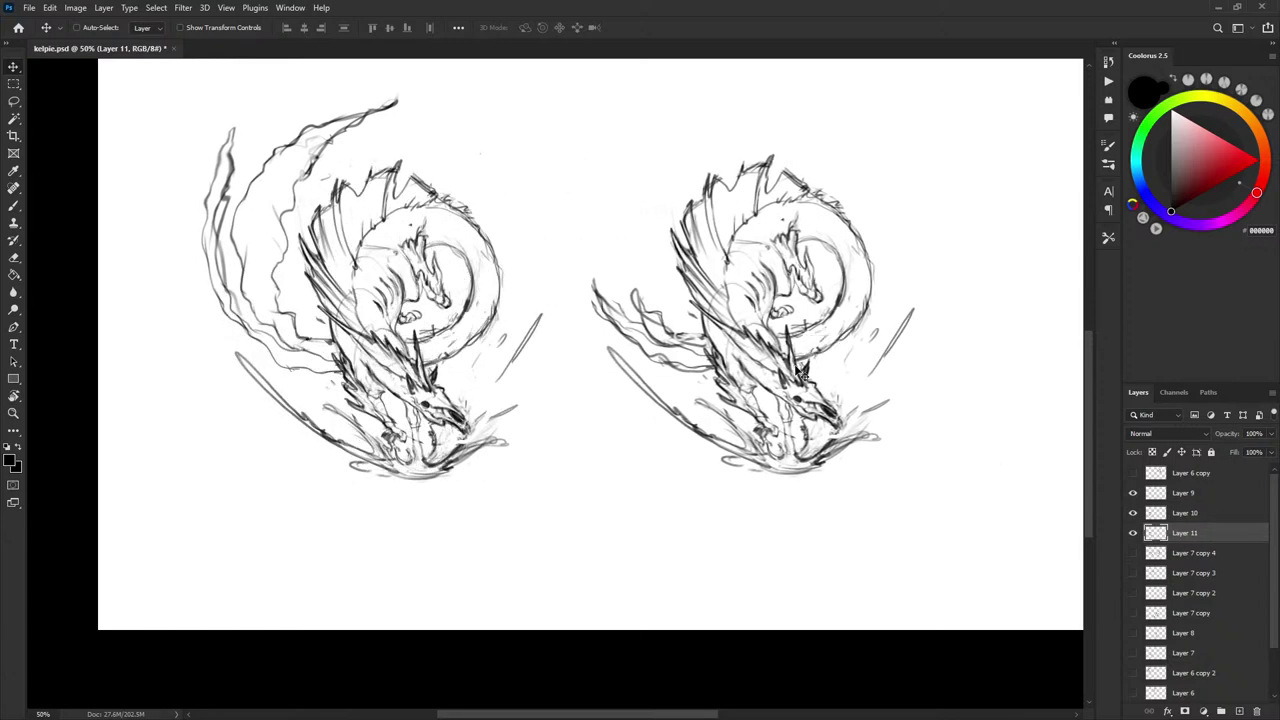
{"action": "mouse_move", "coordinate": [905, 399]}
{"action": "left_mouse_down"}
{"action": "mouse_move", "coordinate": [763, 413]}
{"action": "mouse_move", "coordinate": [749, 437]}
{"action": "left_mouse_up"}
{"action": "left_click_drag", "start_coordinate": [607, 453], "coordinate": [601, 452]}
{"action": "mouse_move", "coordinate": [734, 450]}
{"action": "left_mouse_down"}
{"action": "mouse_move", "coordinate": [903, 423]}
{"action": "mouse_move", "coordinate": [891, 429]}
{"action": "left_mouse_up"}
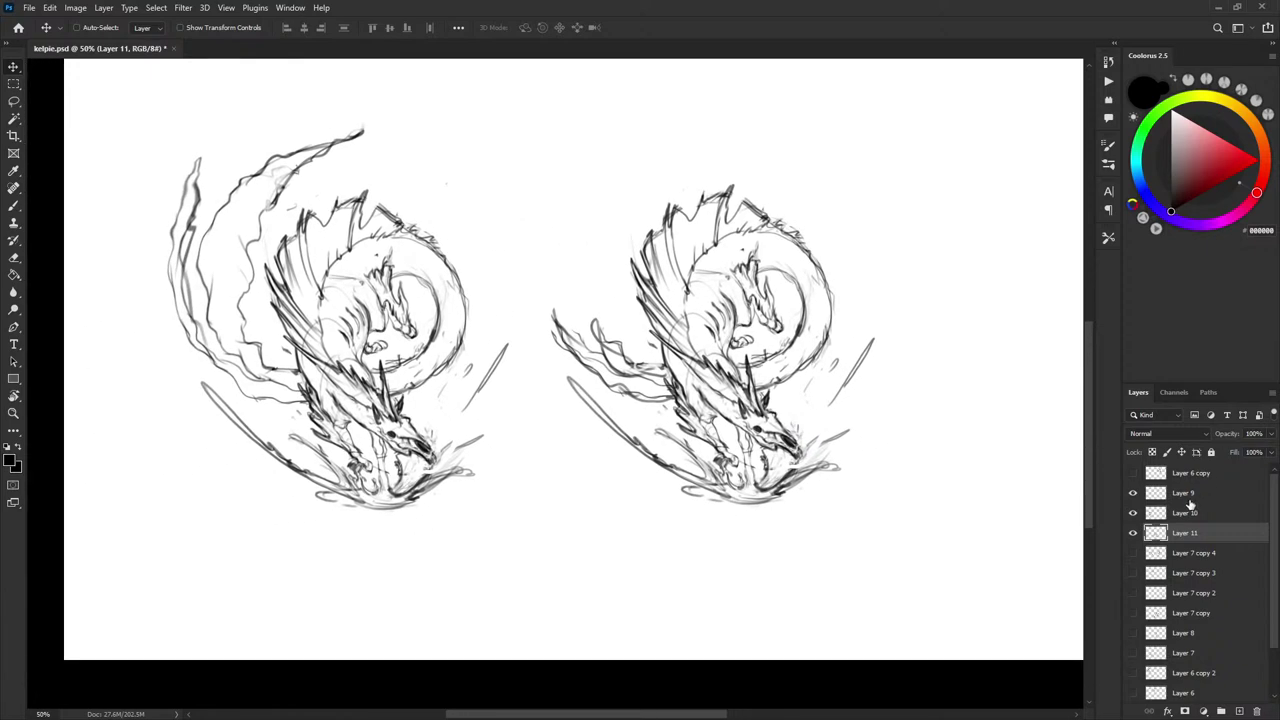
- Duplicate Layer 11 and place the copy to the right of it as a third sketch
{"action": "key", "text": "ctrl+j"}
{"action": "left_click_drag", "start_coordinate": [752, 416], "coordinate": [995, 416]}
{"action": "left_click_drag", "start_coordinate": [948, 510], "coordinate": [629, 534]}
{"action": "mouse_move", "coordinate": [696, 462]}
{"action": "left_mouse_down"}
{"action": "mouse_move", "coordinate": [882, 420]}
{"action": "mouse_move", "coordinate": [850, 438]}
{"action": "left_mouse_up"}
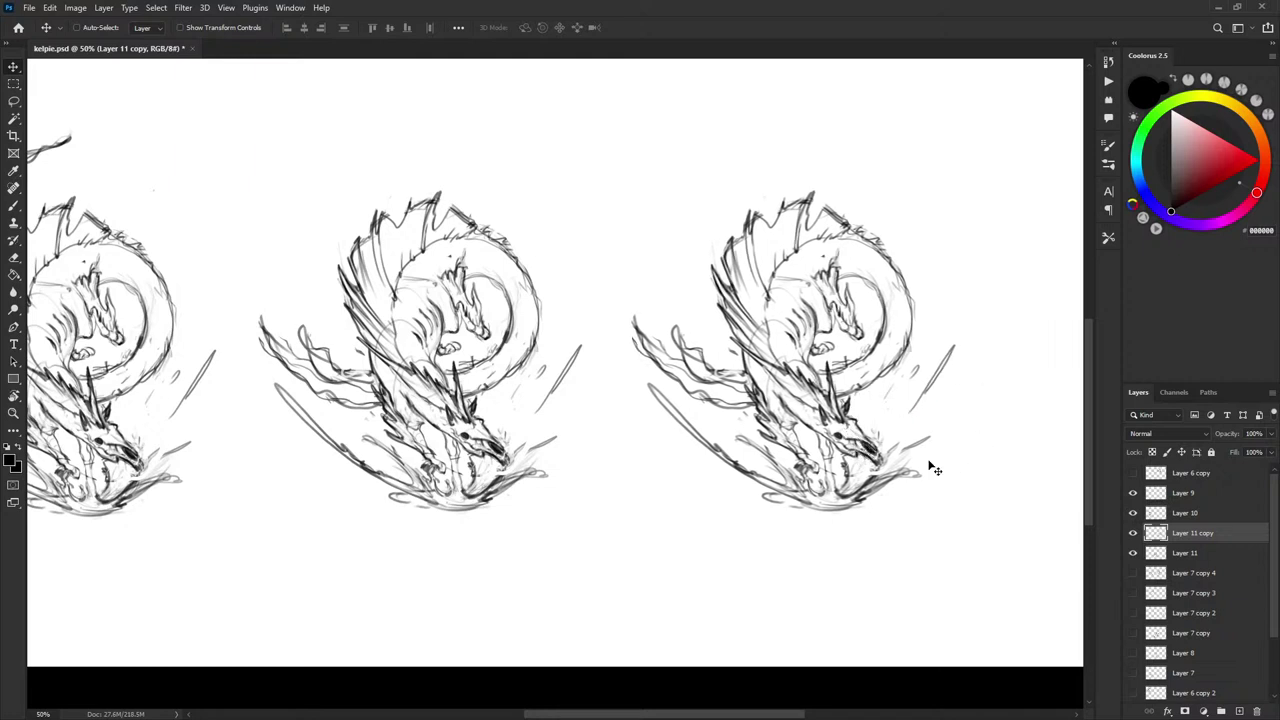
- Lasso and delete the tendrils and most of the coiled tail from the third sketch, clearing each selection
{"action": "key", "text": "b"}
{"action": "key", "text": "l"}
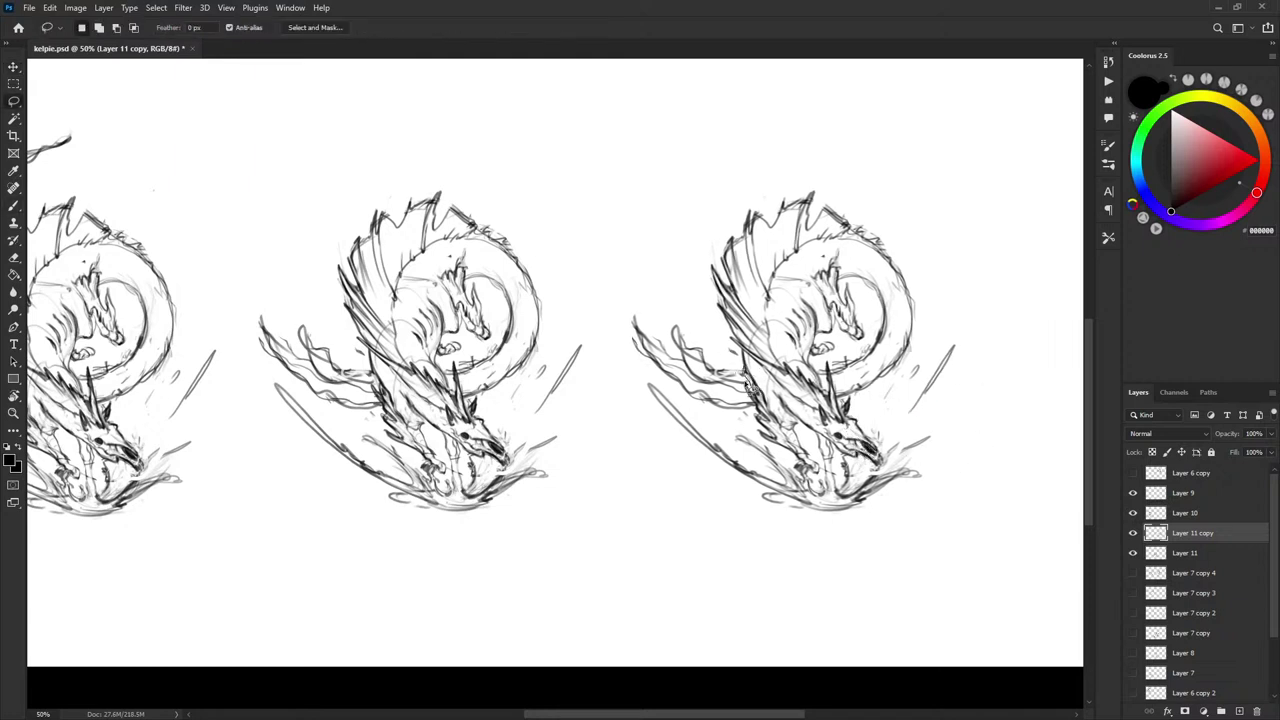
{"action": "left_click_drag", "start_coordinate": [733, 337], "coordinate": [650, 310]}
{"action": "key", "text": "Delete"}
{"action": "key", "text": "ctrl+d"}
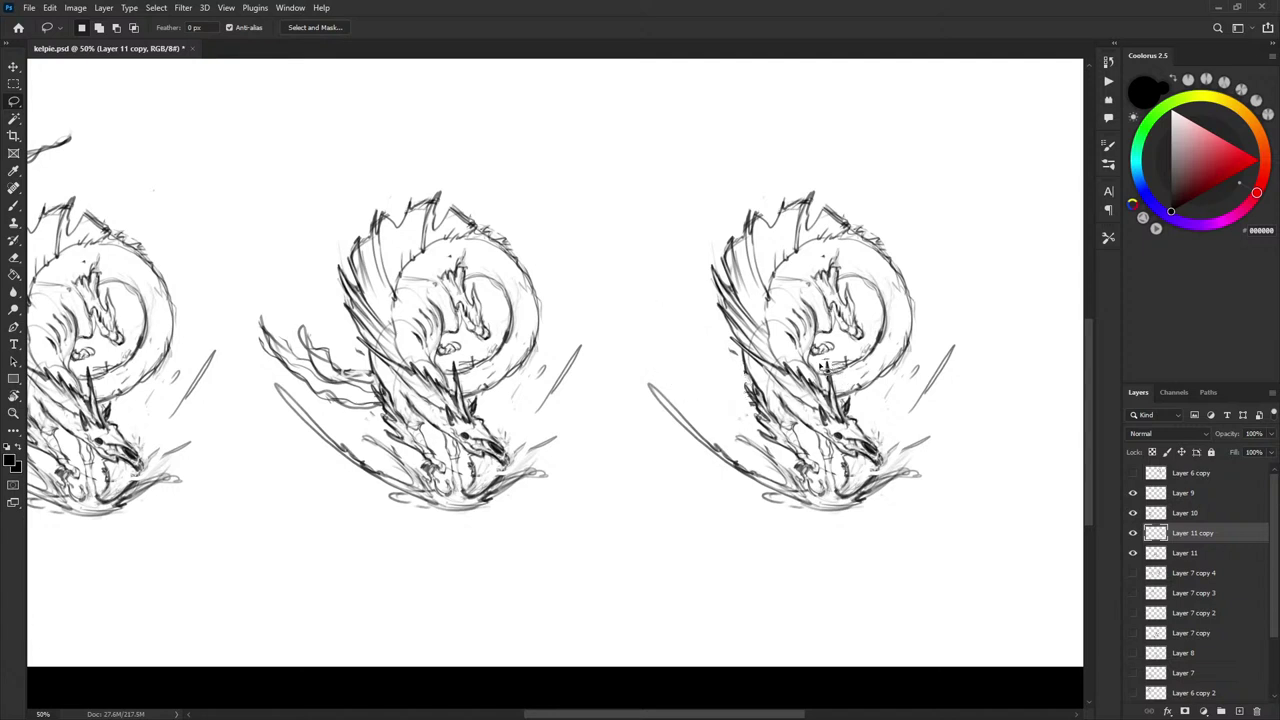
{"action": "mouse_move", "coordinate": [822, 362]}
{"action": "left_mouse_down"}
{"action": "mouse_move", "coordinate": [890, 390]}
{"action": "mouse_move", "coordinate": [883, 340]}
{"action": "mouse_move", "coordinate": [897, 323]}
{"action": "mouse_move", "coordinate": [883, 320]}
{"action": "mouse_move", "coordinate": [920, 302]}
{"action": "mouse_move", "coordinate": [877, 304]}
{"action": "mouse_move", "coordinate": [817, 276]}
{"action": "left_mouse_up"}
{"action": "key", "text": "Delete"}
{"action": "key", "text": "ctrl+d"}
{"action": "key", "text": "Delete"}
{"action": "key", "text": "ctrl+d"}
- Try curved brush strokes for a shorter tail on the third sketch, and undo them
{"action": "key", "text": "b"}
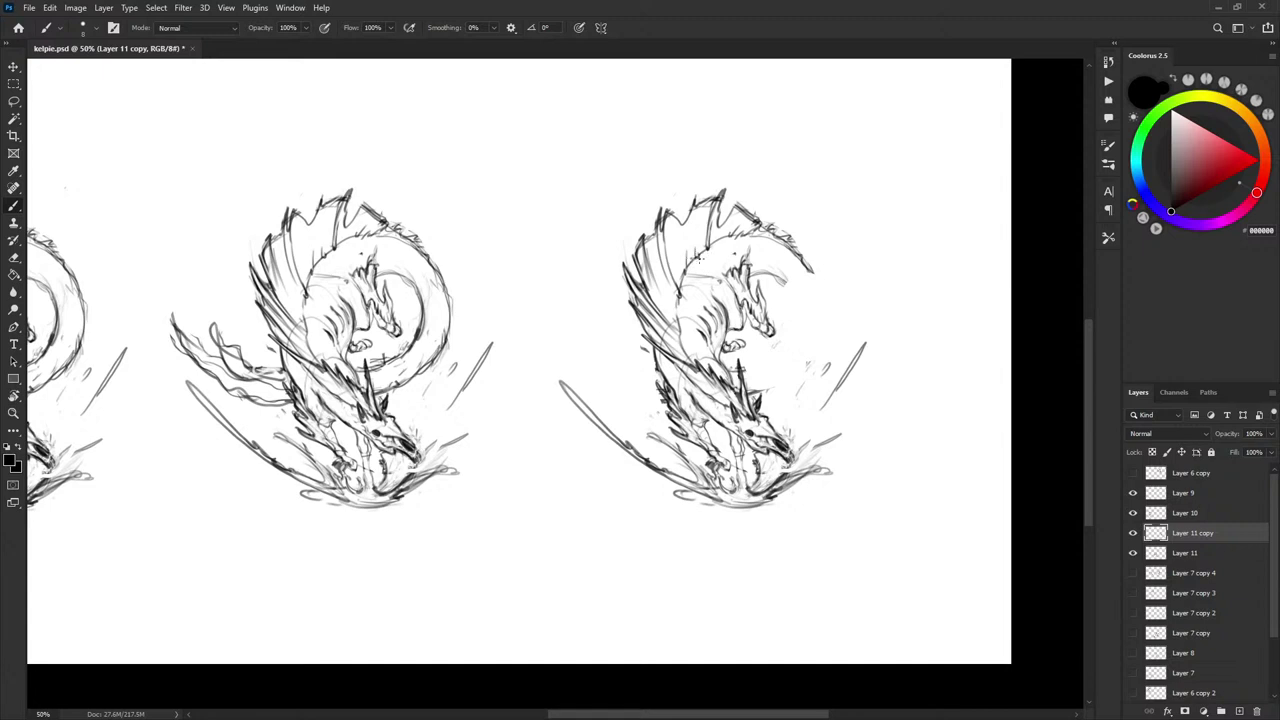
{"action": "left_click_drag", "start_coordinate": [756, 230], "coordinate": [843, 308]}
{"action": "left_click_drag", "start_coordinate": [716, 257], "coordinate": [825, 291]}
{"action": "key", "text": "ctrl+z"}
{"action": "key", "text": "ctrl+z"}
{"action": "mouse_move", "coordinate": [716, 258]}
{"action": "left_mouse_down"}
{"action": "mouse_move", "coordinate": [755, 238]}
{"action": "mouse_move", "coordinate": [823, 318]}
{"action": "left_mouse_up"}
{"action": "key", "text": "ctrl+z"}
{"action": "mouse_move", "coordinate": [714, 258]}
{"action": "left_mouse_down"}
{"action": "mouse_move", "coordinate": [802, 301]}
{"action": "mouse_move", "coordinate": [811, 332]}
{"action": "left_mouse_up"}
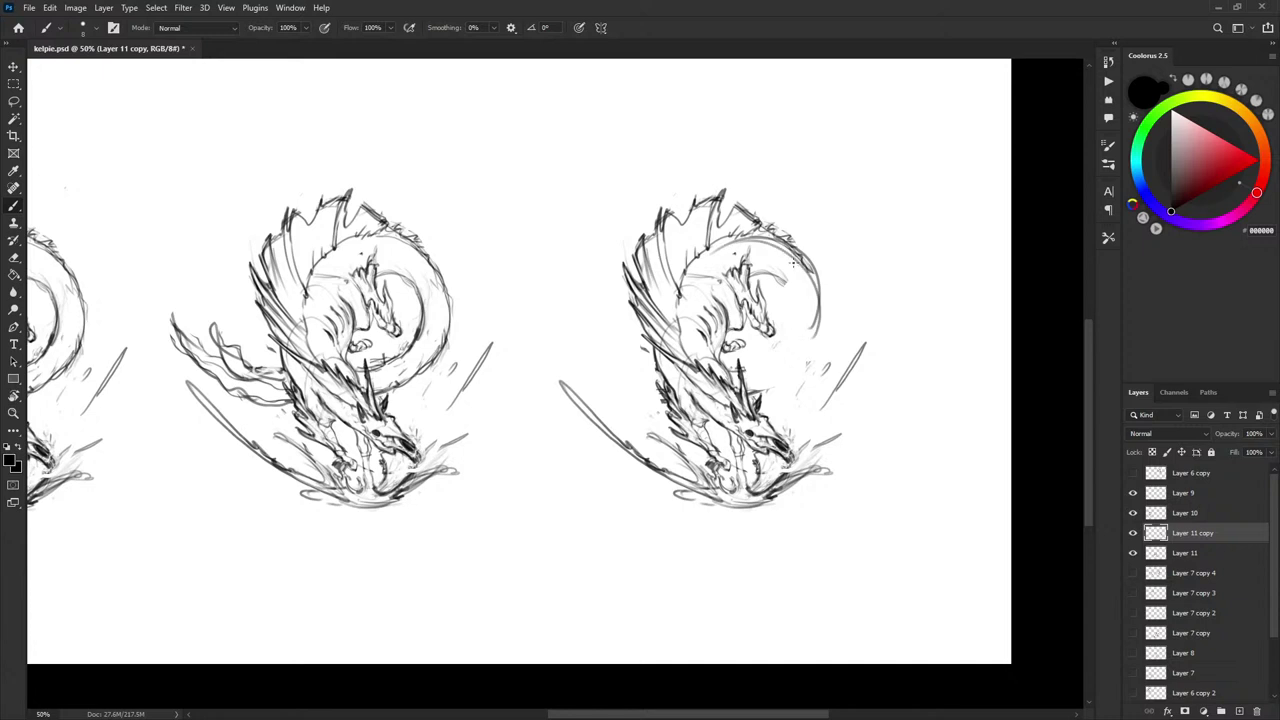
{"action": "key", "text": "ctrl+z"}
{"action": "left_click_drag", "start_coordinate": [737, 250], "coordinate": [816, 283]}
{"action": "key", "text": "ctrl+z"}
{"action": "key", "text": "ctrl+z"}
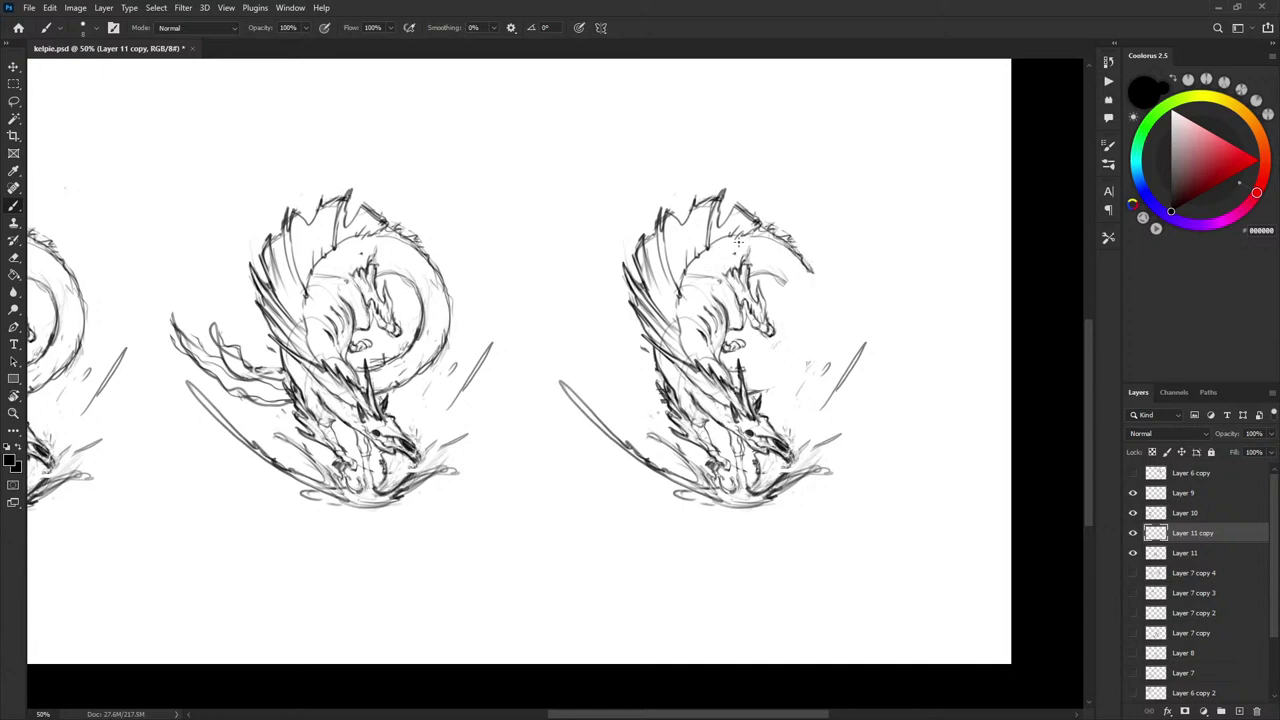
- Sketch a short, downward-curving tail with a tapered tip on the third sketch
{"action": "left_click_drag", "start_coordinate": [738, 241], "coordinate": [817, 305]}
{"action": "left_click_drag", "start_coordinate": [786, 245], "coordinate": [813, 316]}
{"action": "left_click_drag", "start_coordinate": [812, 312], "coordinate": [823, 307]}
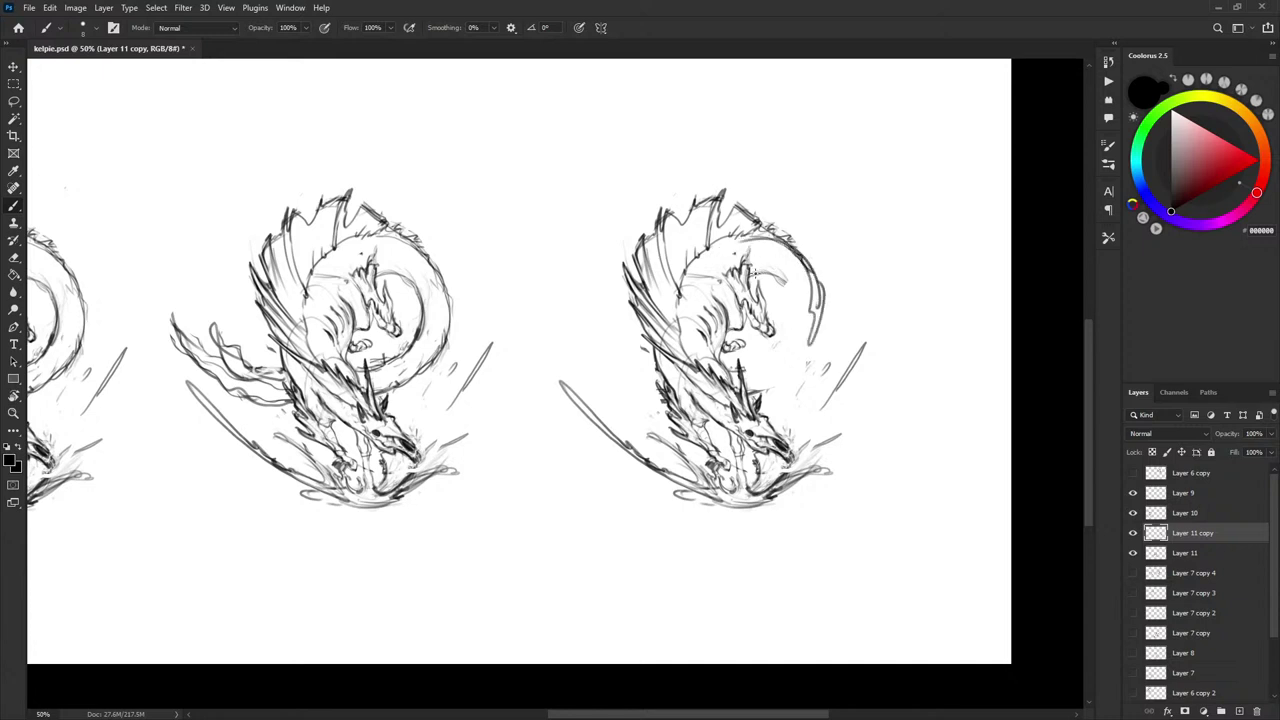
- Paint out the third sketch's leftover inner tail line in white, and brush black curves over its hindquarters and tail base
{"action": "left_click_drag", "start_coordinate": [1139, 165], "coordinate": [1089, 42]}
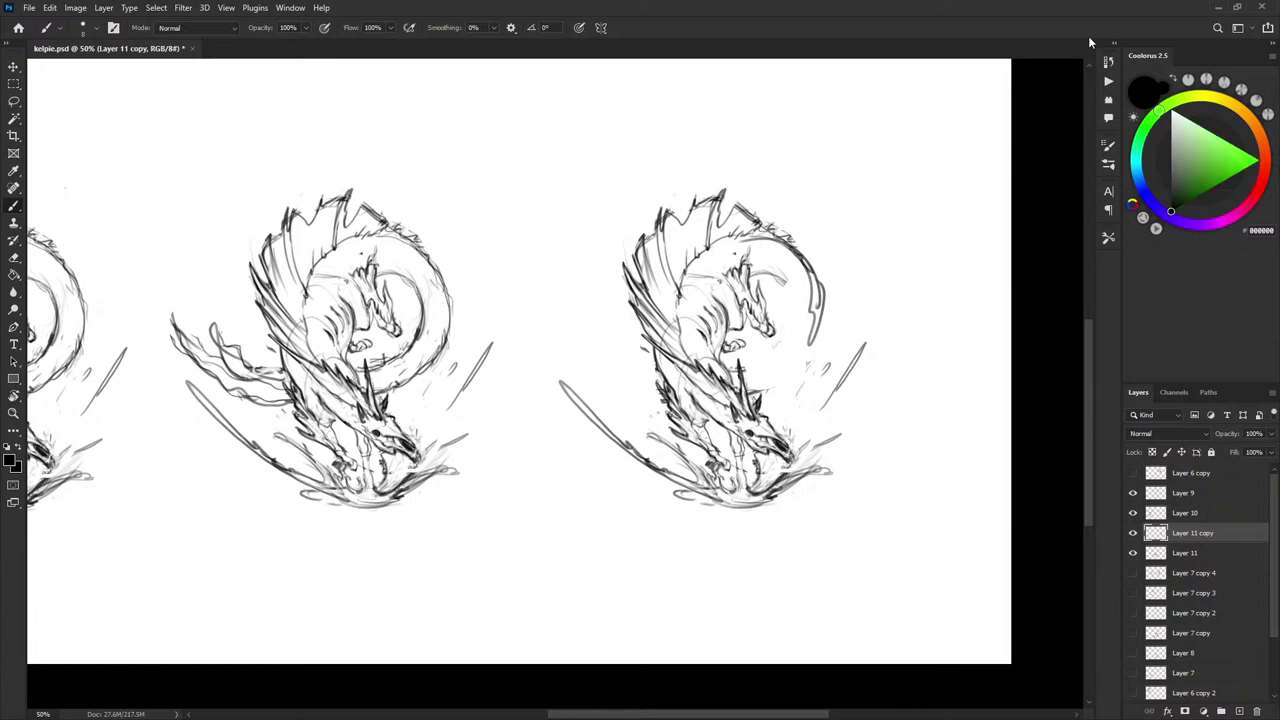
{"action": "key", "text": "x"}
{"action": "key", "text": "x"}
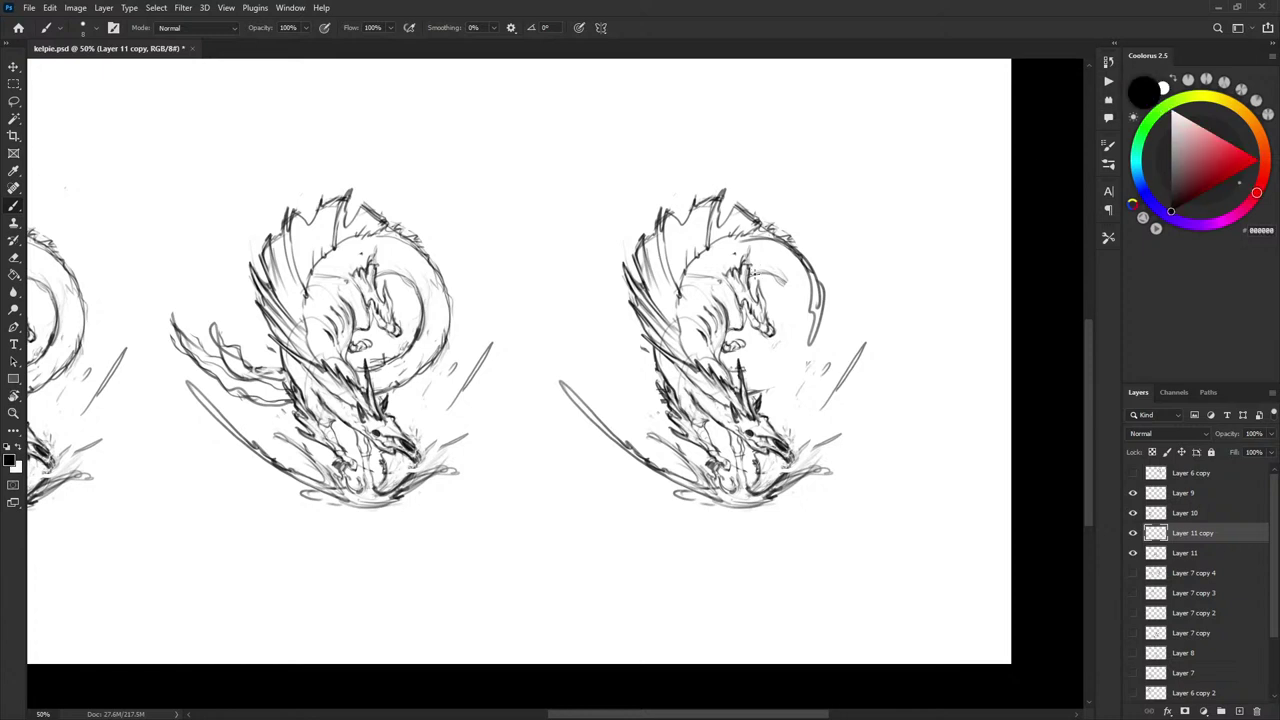
{"action": "key", "text": "x"}
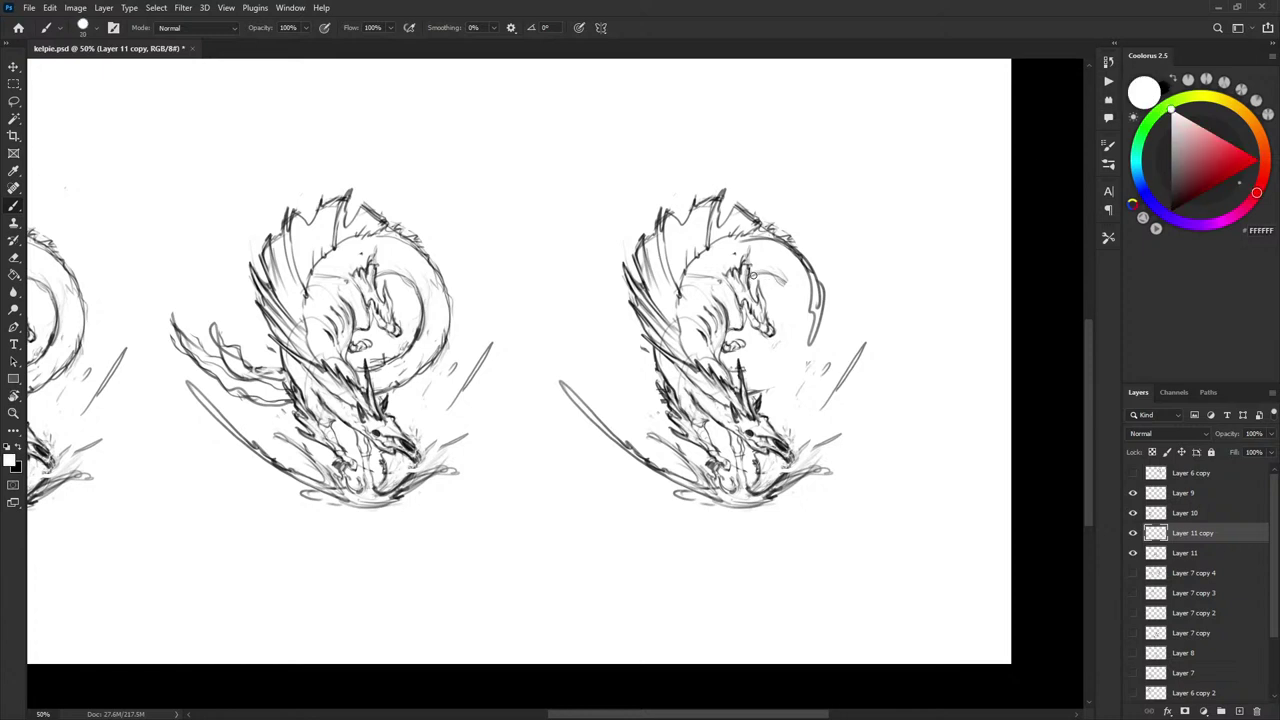
{"action": "key", "text": "x"}
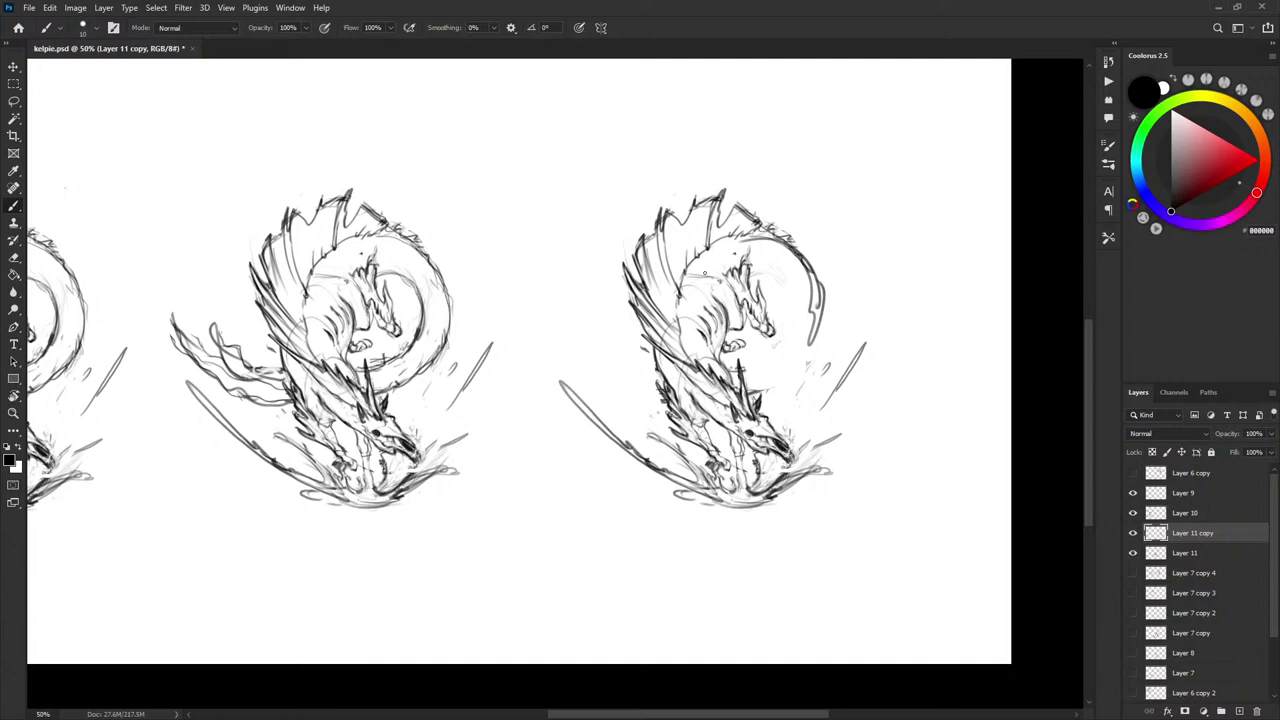
{"action": "mouse_move", "coordinate": [690, 264]}
{"action": "left_mouse_down"}
{"action": "mouse_move", "coordinate": [723, 279]}
{"action": "mouse_move", "coordinate": [746, 236]}
{"action": "mouse_move", "coordinate": [718, 260]}
{"action": "mouse_move", "coordinate": [796, 250]}
{"action": "mouse_move", "coordinate": [822, 280]}
{"action": "left_mouse_up"}
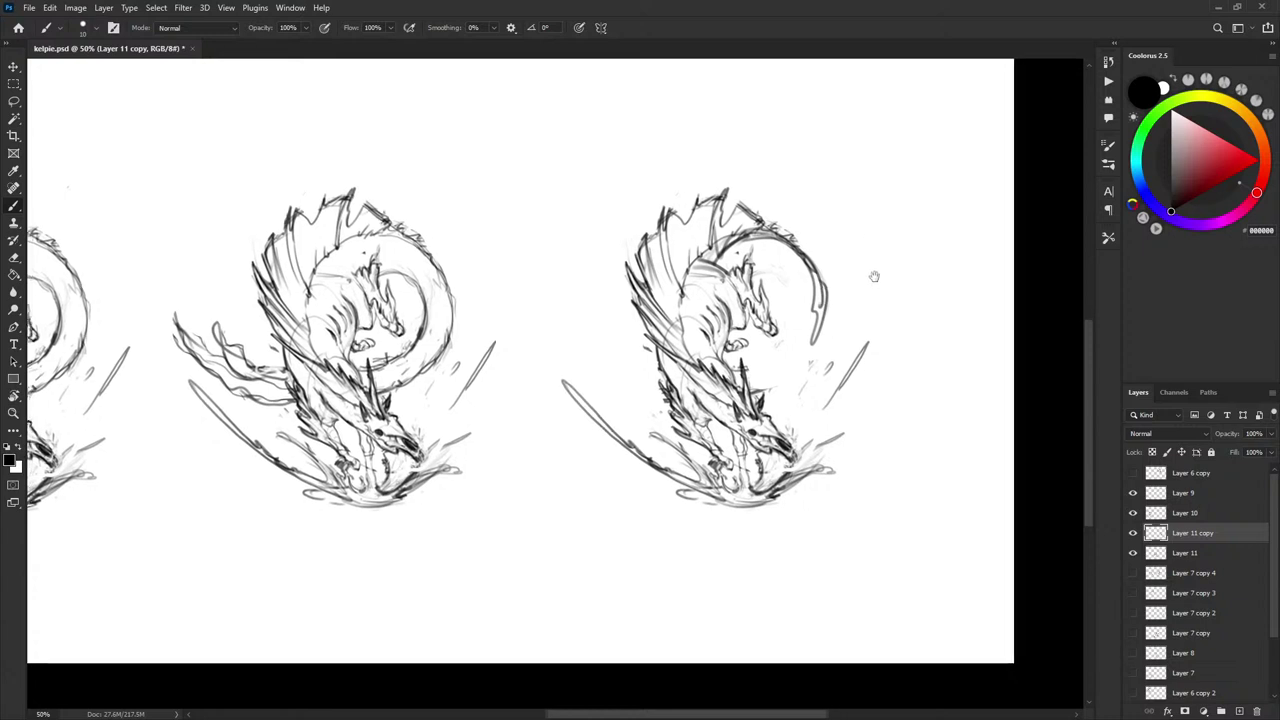
{"action": "scroll", "coordinate": [875, 276], "scroll_direction": "left", "scroll_amount": 1}
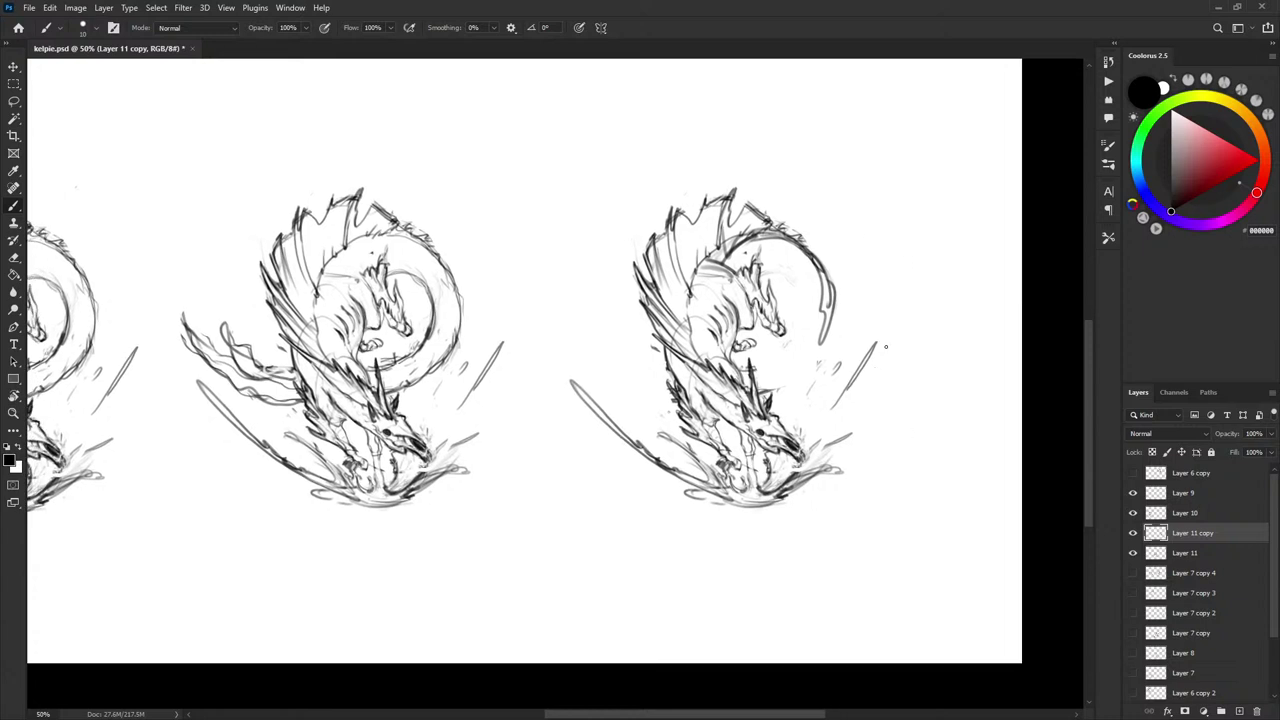
- Rotate the third sketch about 1.9° clockwise, lasso and clear the stray leftovers beside it, and drop the selection
{"action": "key", "text": "ctrl+t"}
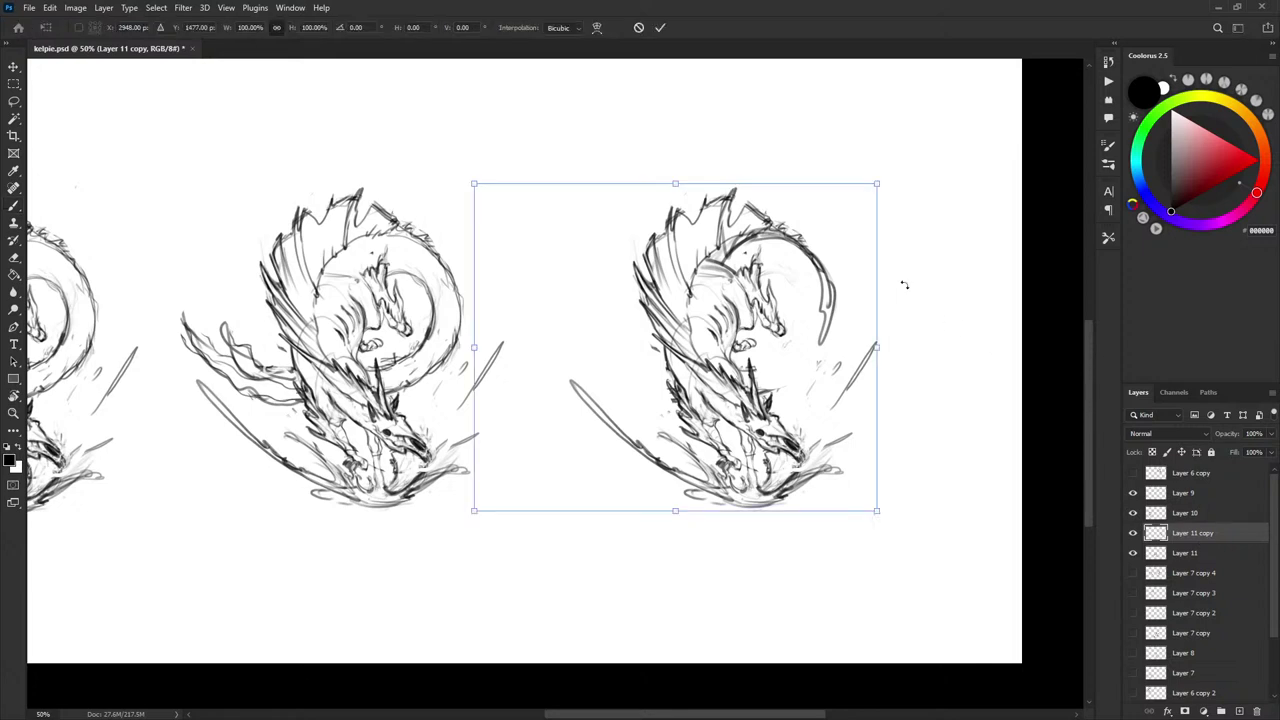
{"action": "left_click_drag", "start_coordinate": [903, 280], "coordinate": [911, 286]}
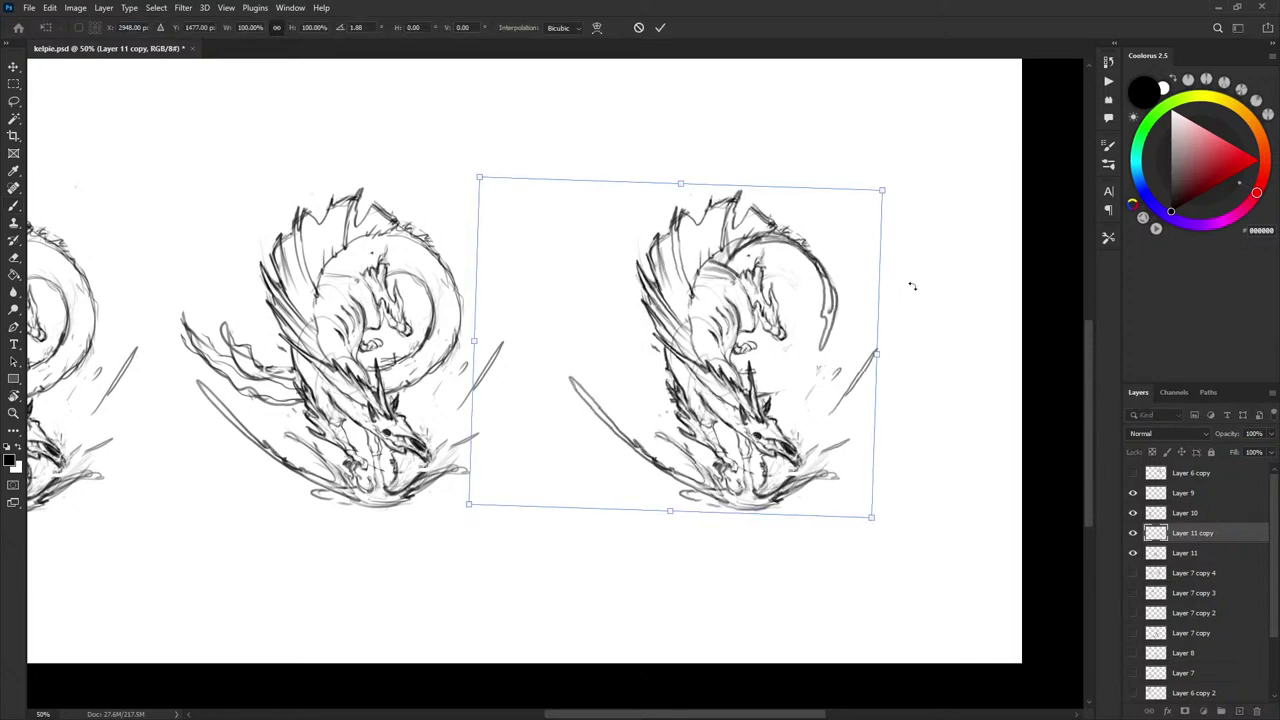
{"action": "key", "text": "Return"}
{"action": "key", "text": "l"}
{"action": "mouse_move", "coordinate": [612, 343]}
{"action": "left_mouse_down"}
{"action": "mouse_move", "coordinate": [616, 472]}
{"action": "mouse_move", "coordinate": [577, 180]}
{"action": "mouse_move", "coordinate": [614, 336]}
{"action": "left_mouse_up"}
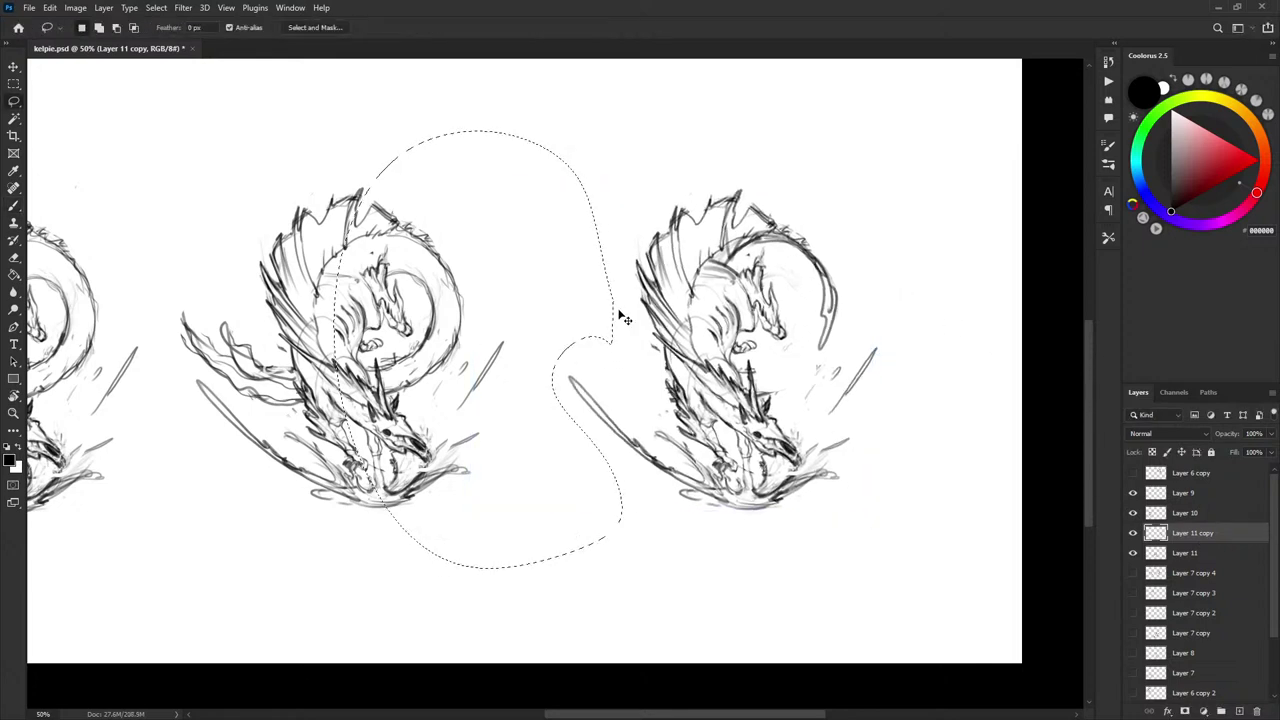
{"action": "key", "text": "ctrl+d"}
- Compare the tail and tendril flow across the three sketch versions side by side
{"action": "left_click_drag", "start_coordinate": [852, 303], "coordinate": [1025, 316]}
{"action": "left_click_drag", "start_coordinate": [832, 399], "coordinate": [932, 401]}
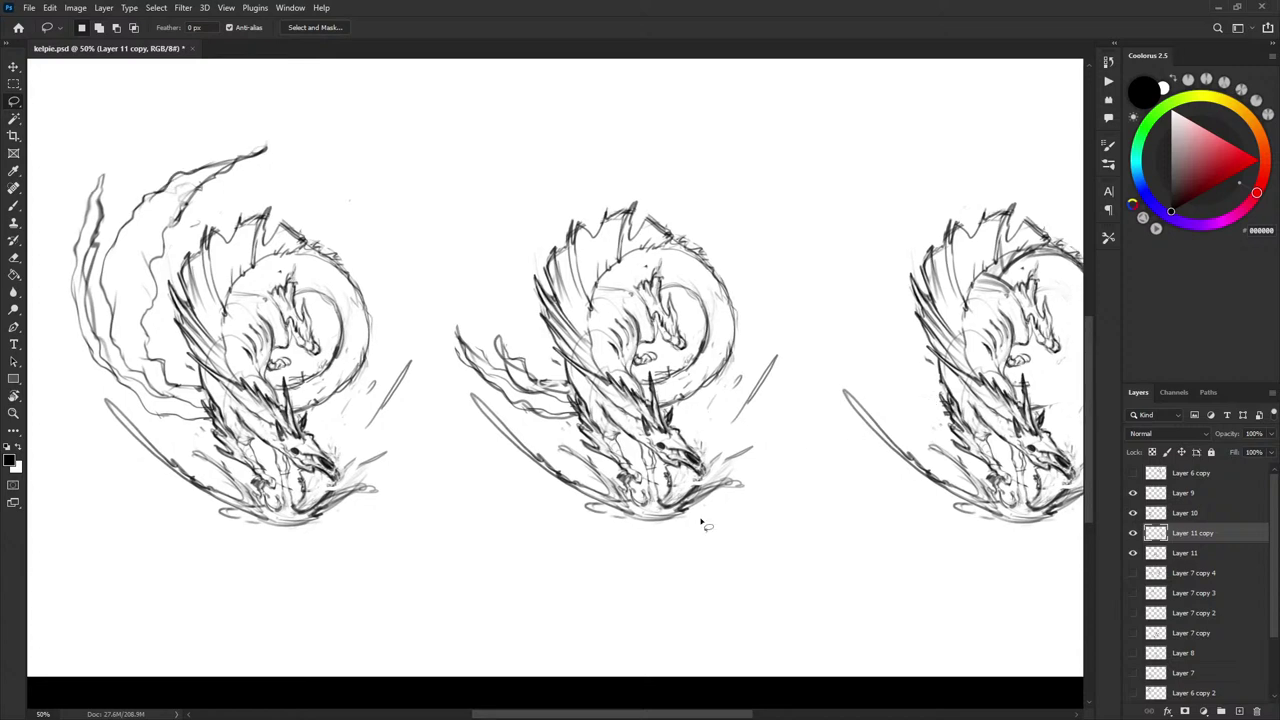
{"action": "left_click_drag", "start_coordinate": [872, 490], "coordinate": [677, 467]}
{"action": "left_click_drag", "start_coordinate": [880, 402], "coordinate": [863, 401]}
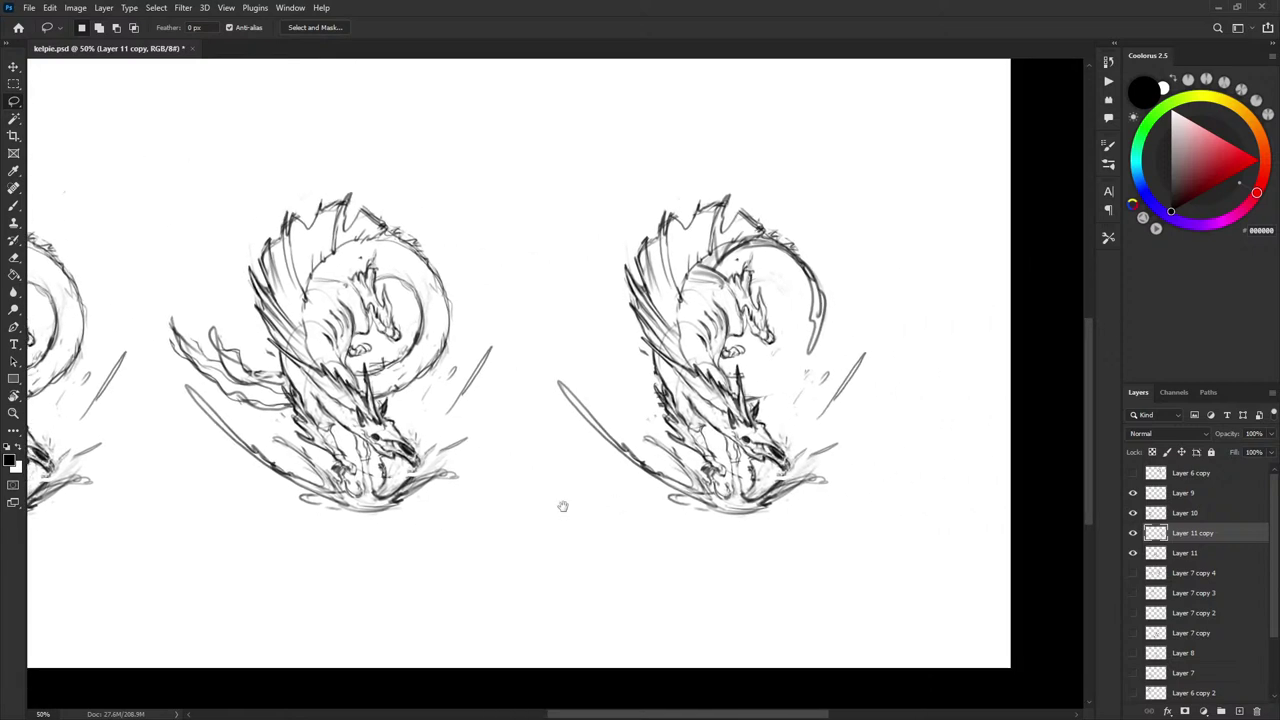
{"action": "left_click_drag", "start_coordinate": [560, 506], "coordinate": [823, 491]}
{"action": "scroll", "coordinate": [808, 493], "scroll_direction": "right", "scroll_amount": 5}
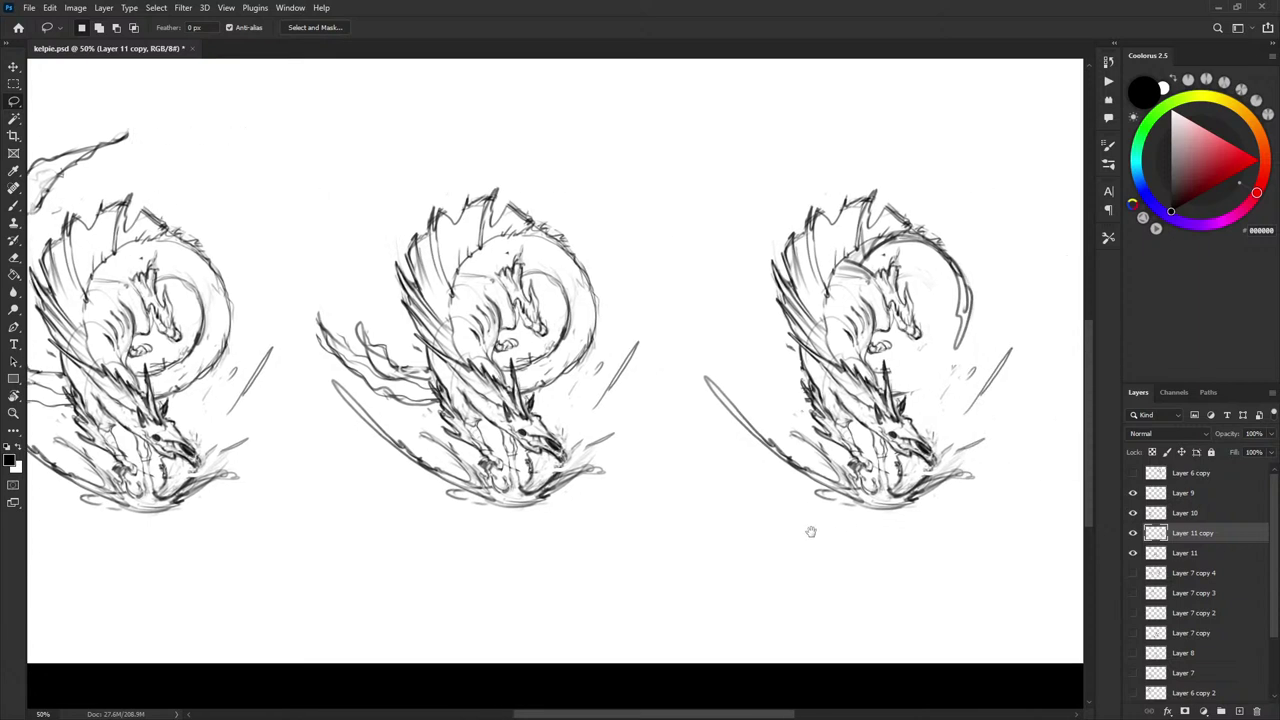
{"action": "key", "text": "b"}
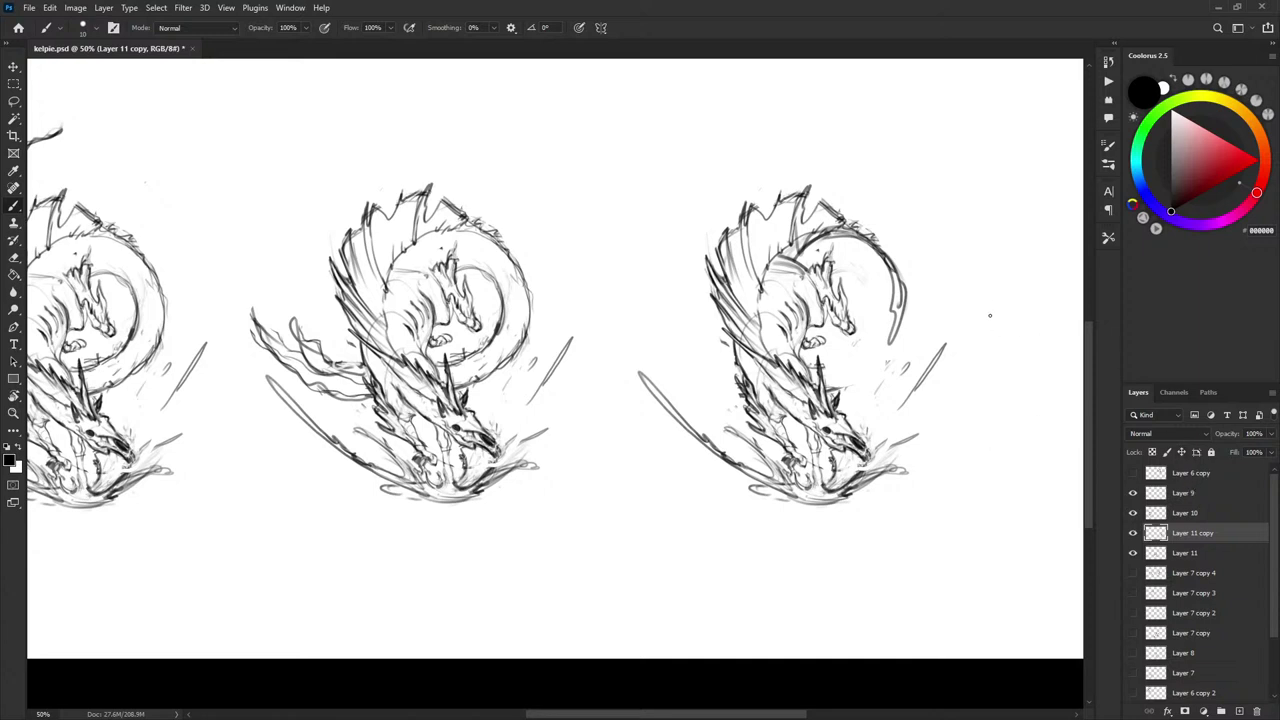
- Nudge the third sketch slightly to the right, away from the middle one
{"action": "key", "text": "v"}
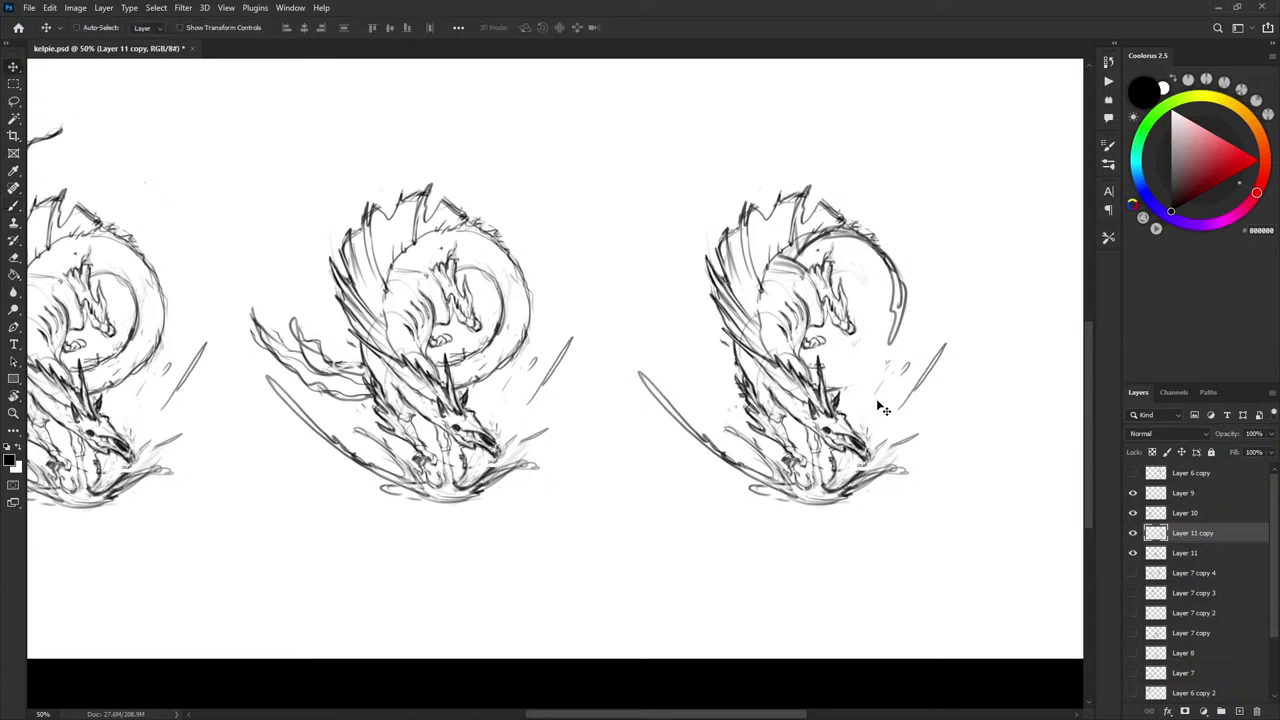
{"action": "mouse_move", "coordinate": [802, 410]}
{"action": "left_mouse_down"}
{"action": "mouse_move", "coordinate": [741, 470]}
{"action": "mouse_move", "coordinate": [776, 384]}
{"action": "left_mouse_up"}
{"action": "key", "text": "ctrl+z"}
{"action": "mouse_move", "coordinate": [884, 440]}
{"action": "left_mouse_down"}
{"action": "mouse_move", "coordinate": [566, 456]}
{"action": "mouse_move", "coordinate": [498, 481]}
{"action": "mouse_move", "coordinate": [951, 458]}
{"action": "mouse_move", "coordinate": [938, 472]}
{"action": "mouse_move", "coordinate": [749, 437]}
{"action": "mouse_move", "coordinate": [518, 465]}
{"action": "mouse_move", "coordinate": [906, 477]}
{"action": "left_mouse_up"}
- Try rotating the third sketch about 5° clockwise, and brush a long curved flow stroke outside its short tail
{"action": "key", "text": "ctrl+t"}
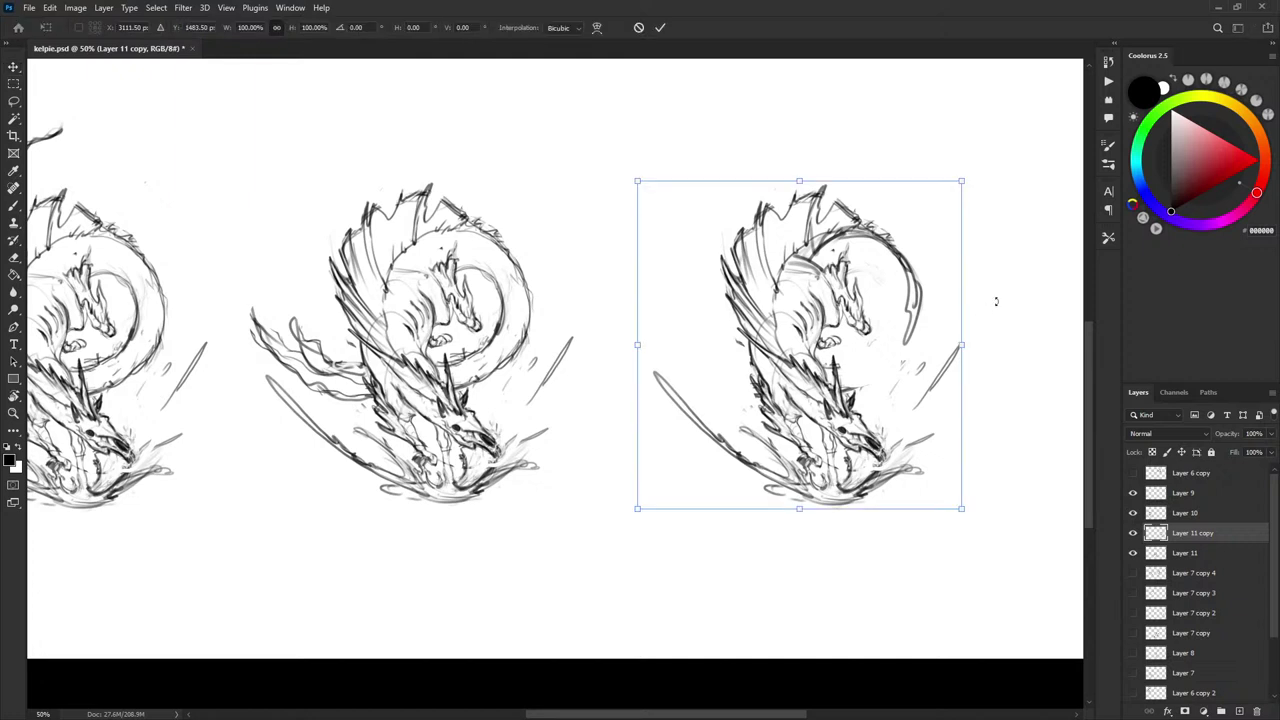
{"action": "left_click_drag", "start_coordinate": [1001, 304], "coordinate": [1003, 318]}
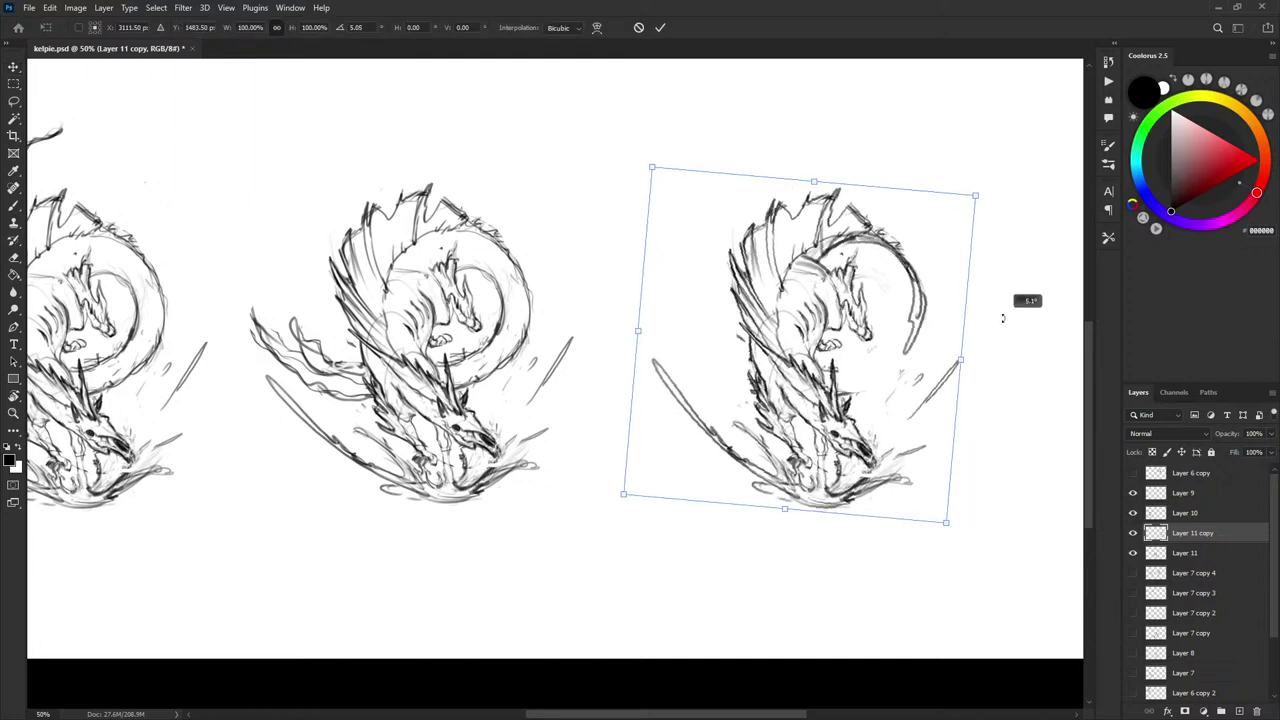
{"action": "left_click_drag", "start_coordinate": [1003, 318], "coordinate": [897, 172]}
{"action": "key", "text": "Return"}
{"action": "key", "text": "b"}
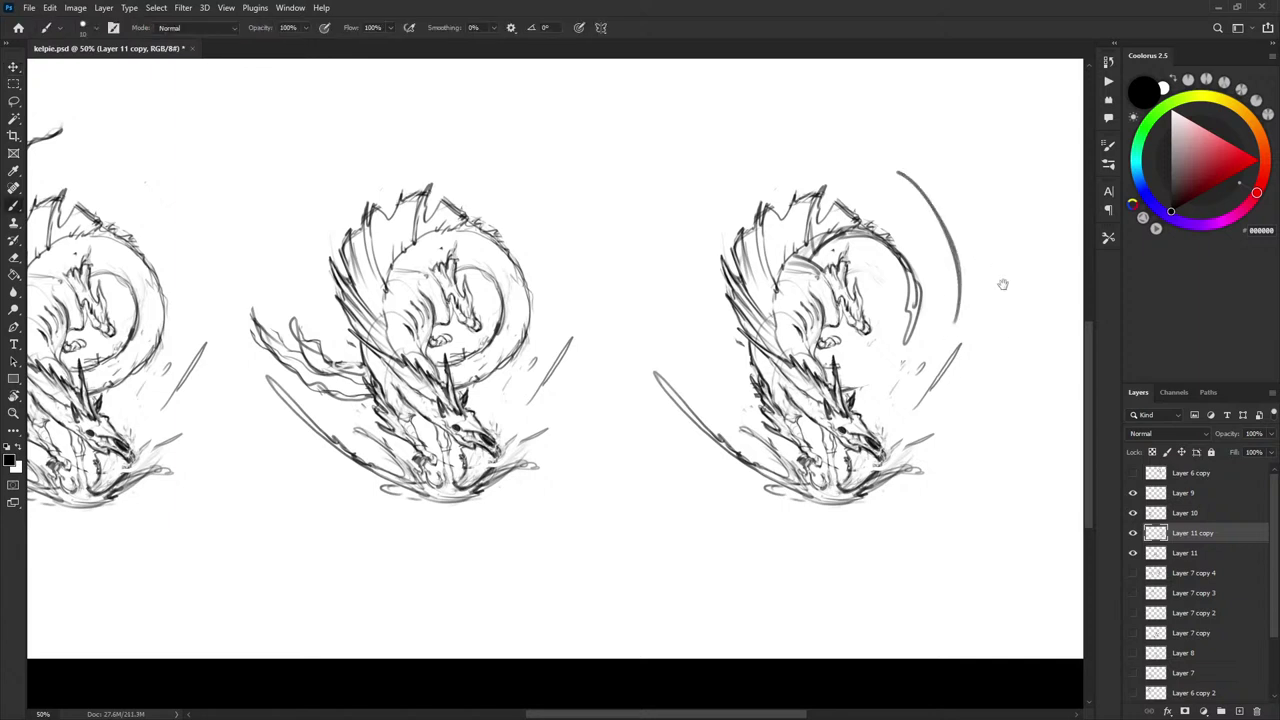
- Undo the last flow stroke outside the third sketch's tail, and thicken and slightly lengthen the short tail's tip with brush strokes
{"action": "mouse_move", "coordinate": [1003, 284]}
{"action": "left_mouse_down"}
{"action": "mouse_move", "coordinate": [866, 300]}
{"action": "mouse_move", "coordinate": [843, 341]}
{"action": "left_mouse_up"}
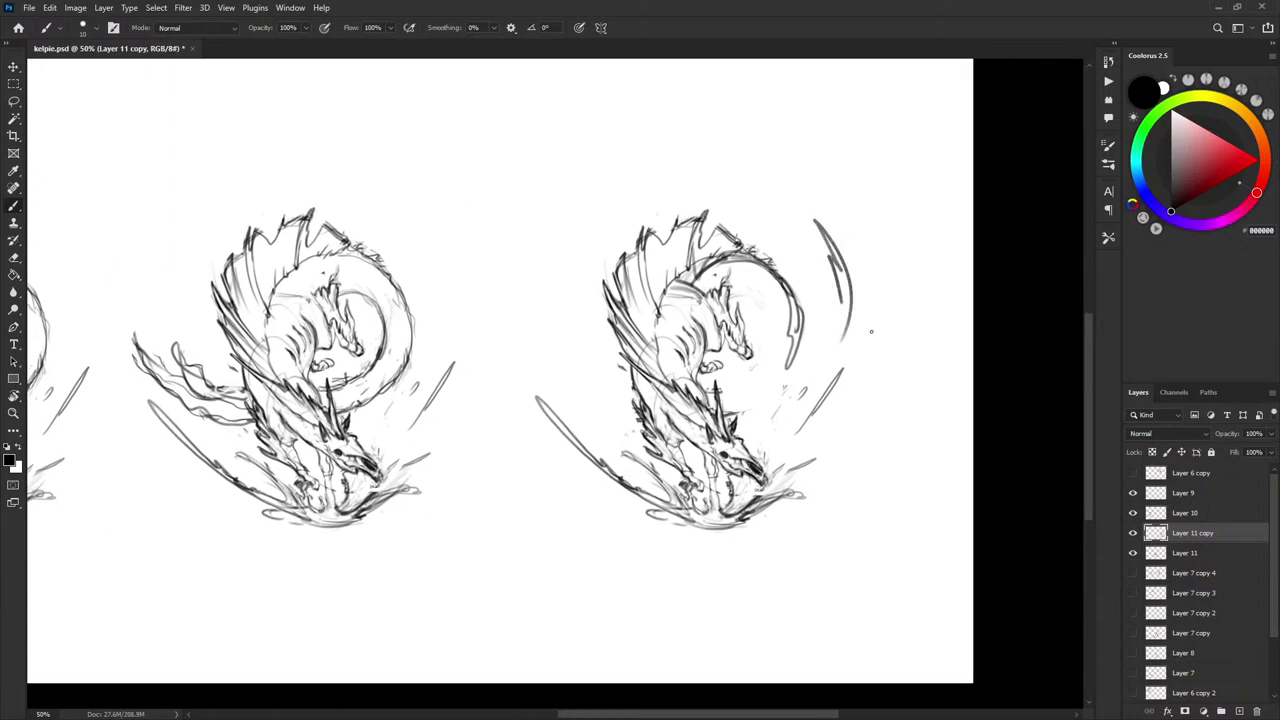
{"action": "key", "text": "ctrl+z"}
{"action": "mouse_move", "coordinate": [779, 281]}
{"action": "left_mouse_down"}
{"action": "mouse_move", "coordinate": [792, 309]}
{"action": "mouse_move", "coordinate": [783, 377]}
{"action": "left_mouse_up"}
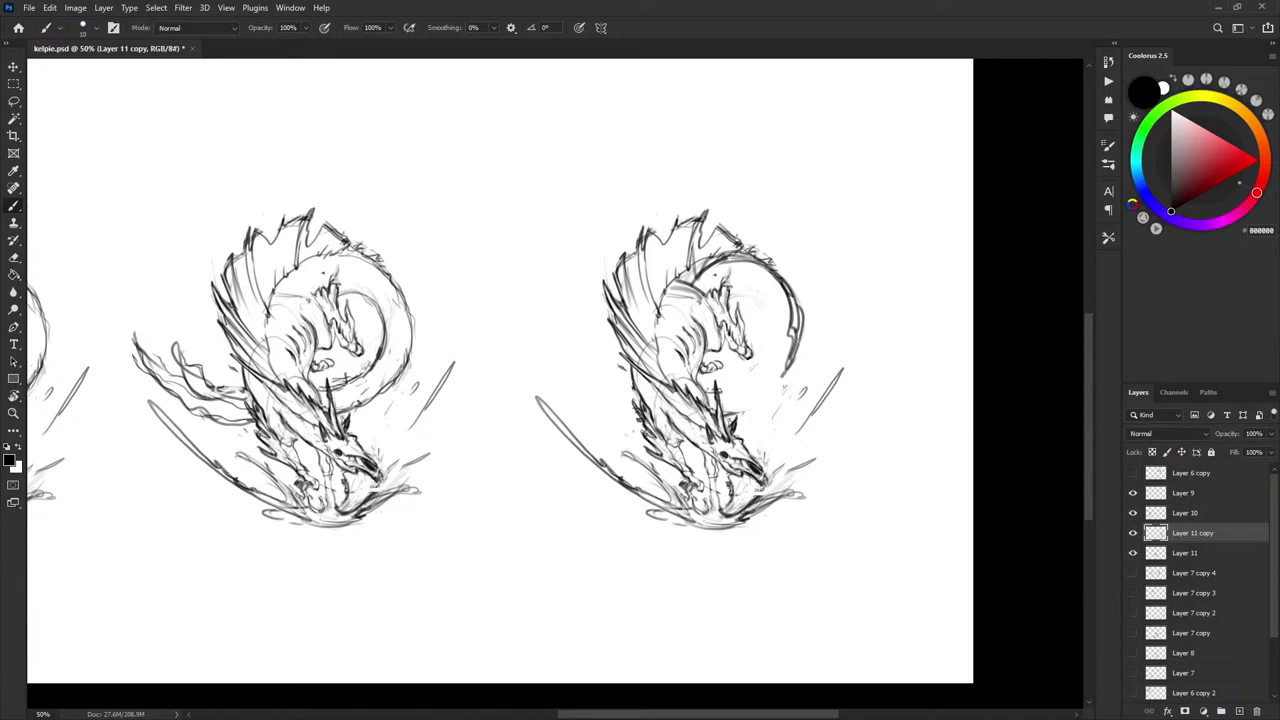
{"action": "left_click_drag", "start_coordinate": [801, 314], "coordinate": [794, 354]}
{"action": "key", "text": "x"}
{"action": "key", "text": "x"}
{"action": "key", "text": "x"}
{"action": "key", "text": "x"}
{"action": "left_click_drag", "start_coordinate": [782, 288], "coordinate": [784, 374]}
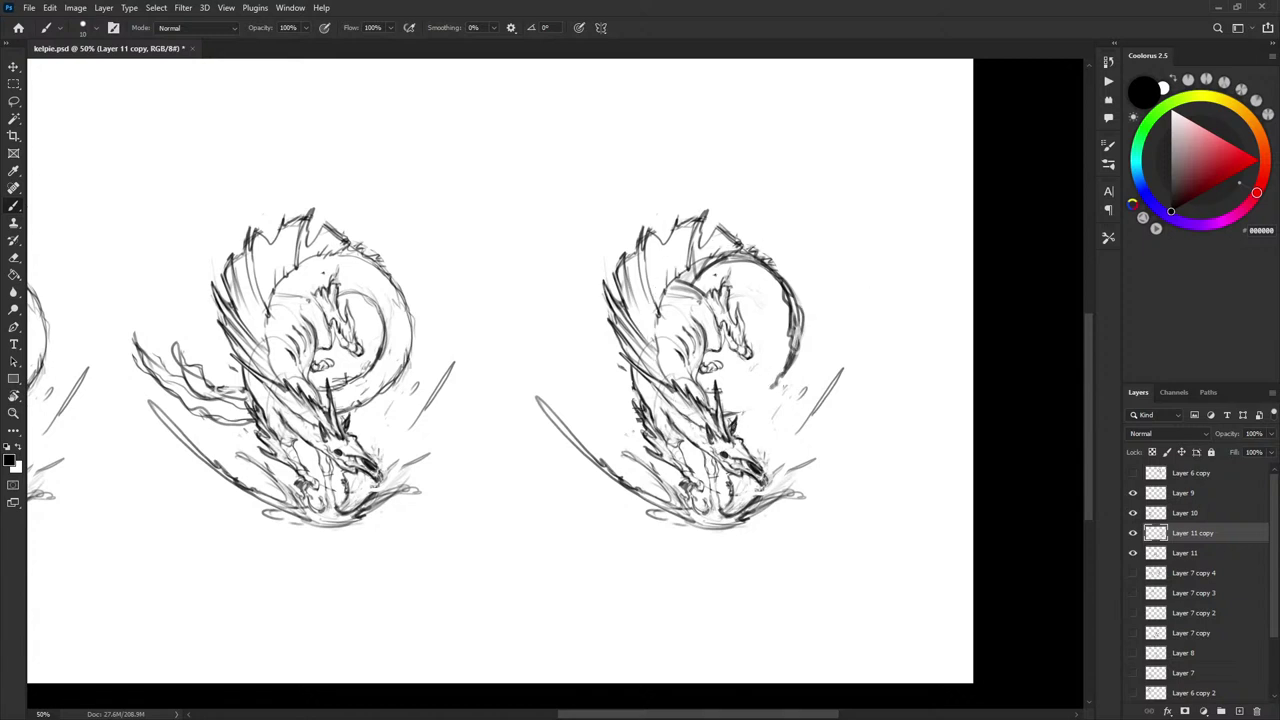
- Try brushing a flow loop from the third kelpie's head around its tail and body, plus curved strokes outside the tail
{"action": "mouse_move", "coordinate": [774, 498]}
{"action": "left_mouse_down"}
{"action": "mouse_move", "coordinate": [706, 446]}
{"action": "mouse_move", "coordinate": [736, 460]}
{"action": "left_mouse_up"}
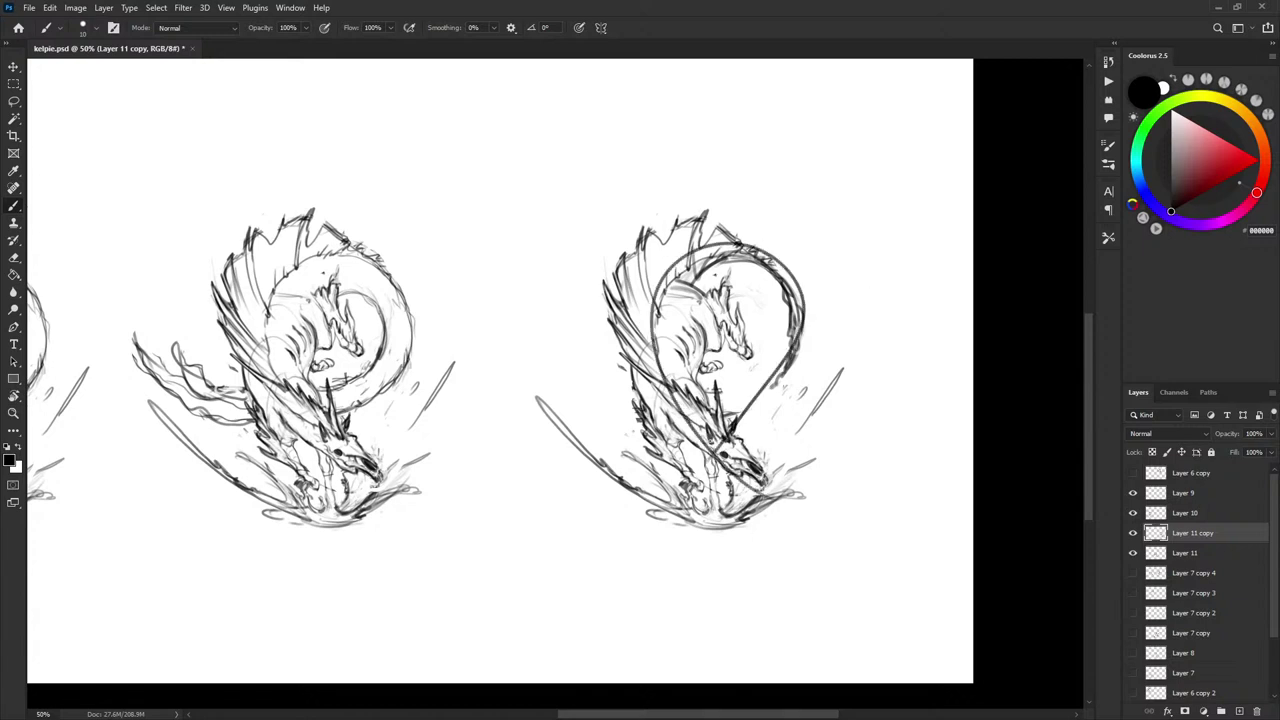
{"action": "key", "text": "ctrl+z"}
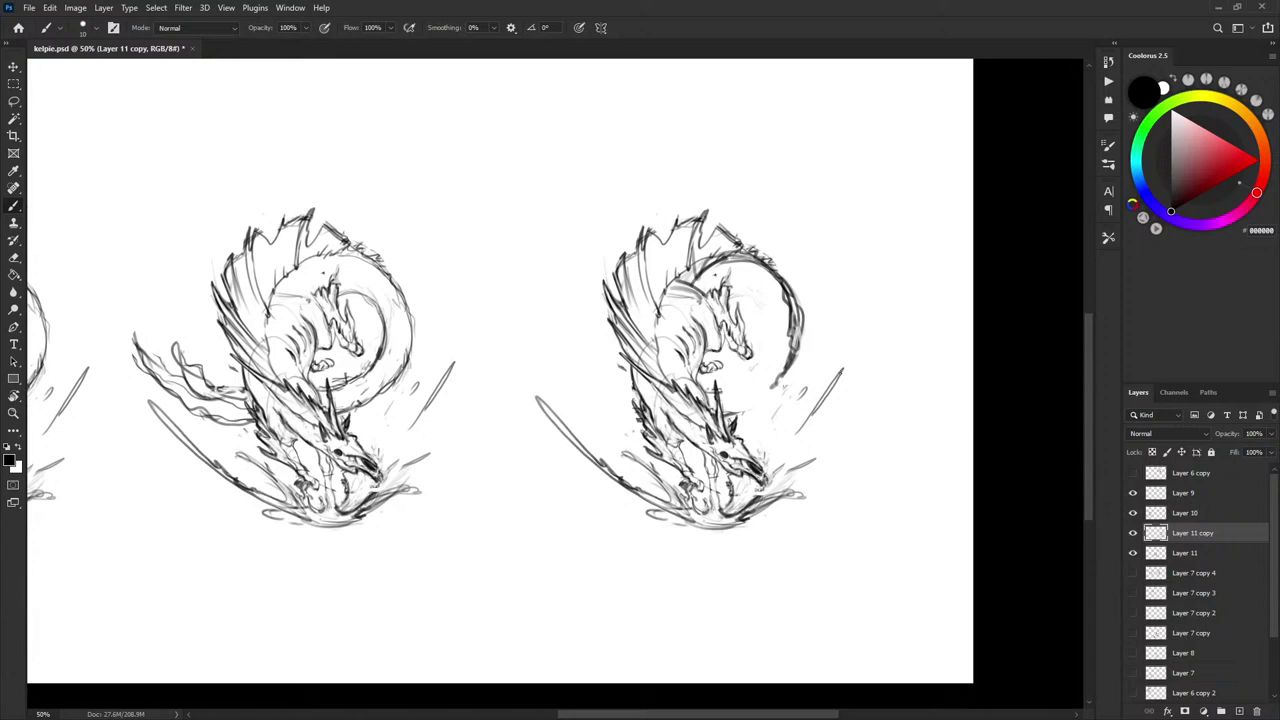
{"action": "left_click_drag", "start_coordinate": [840, 316], "coordinate": [776, 172]}
{"action": "key", "text": "ctrl+z"}
{"action": "left_click_drag", "start_coordinate": [789, 236], "coordinate": [826, 300]}
{"action": "key", "text": "ctrl+z"}
{"action": "key", "text": "ctrl+z"}
- Try cropping the canvas tightly around the third sketch, trimming the crop frame's side and upper edges inward
{"action": "key", "text": "c"}
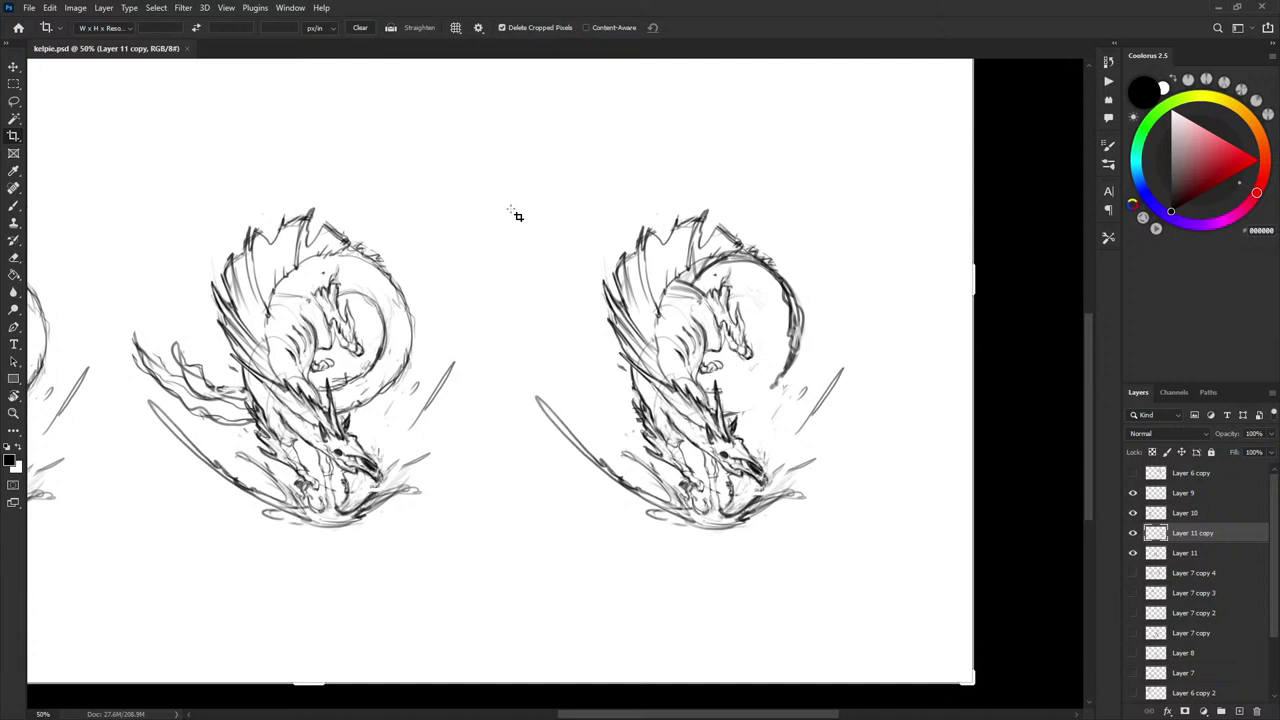
{"action": "left_click_drag", "start_coordinate": [514, 208], "coordinate": [850, 534]}
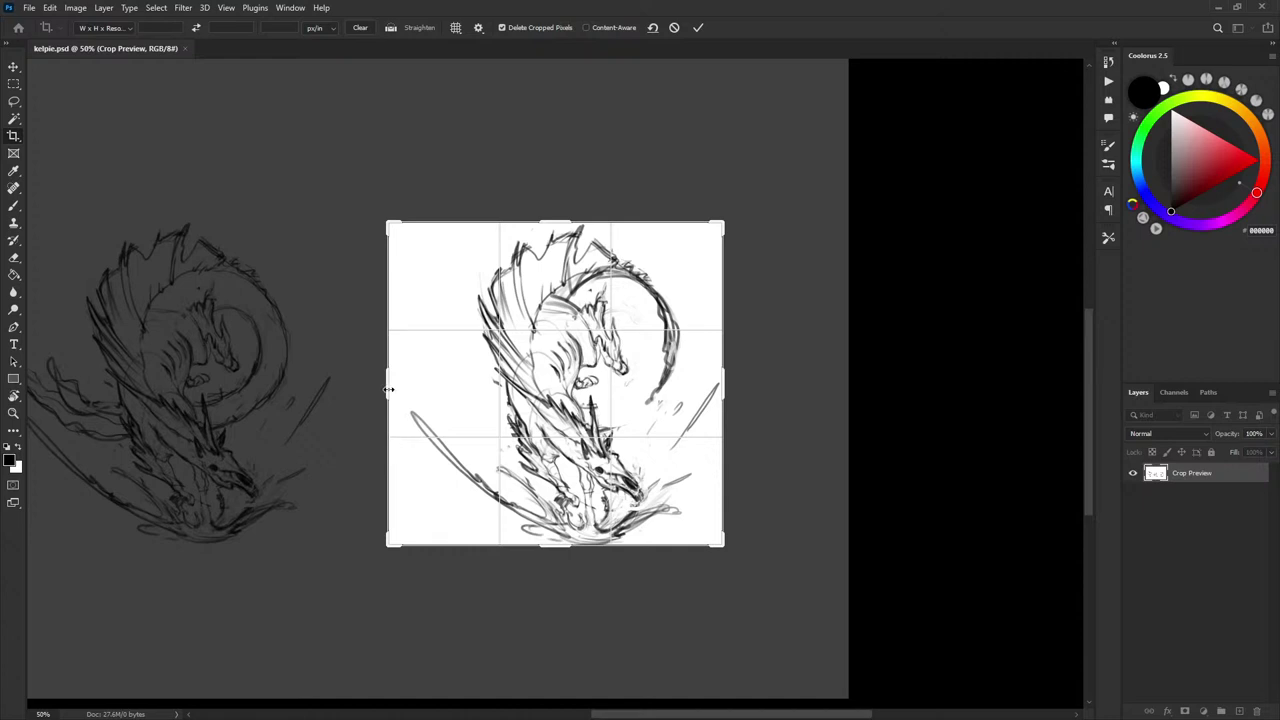
{"action": "left_click_drag", "start_coordinate": [389, 389], "coordinate": [399, 385]}
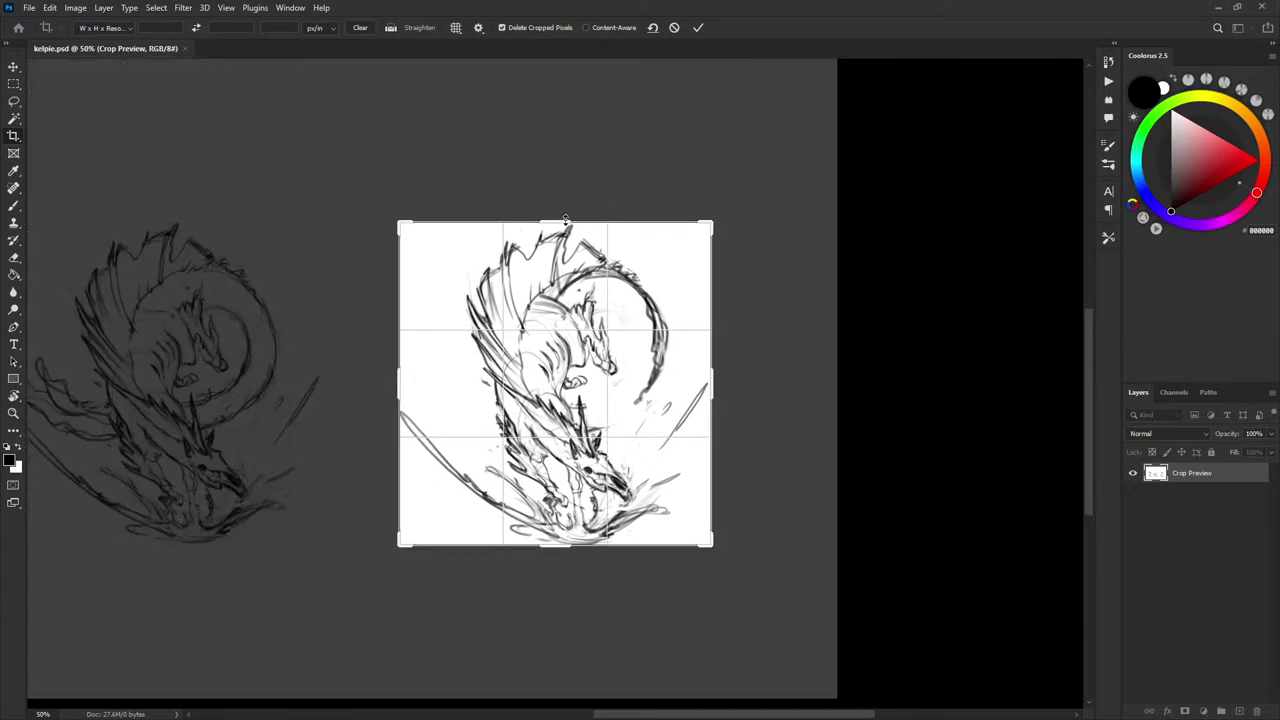
{"action": "left_click_drag", "start_coordinate": [565, 219], "coordinate": [580, 231]}
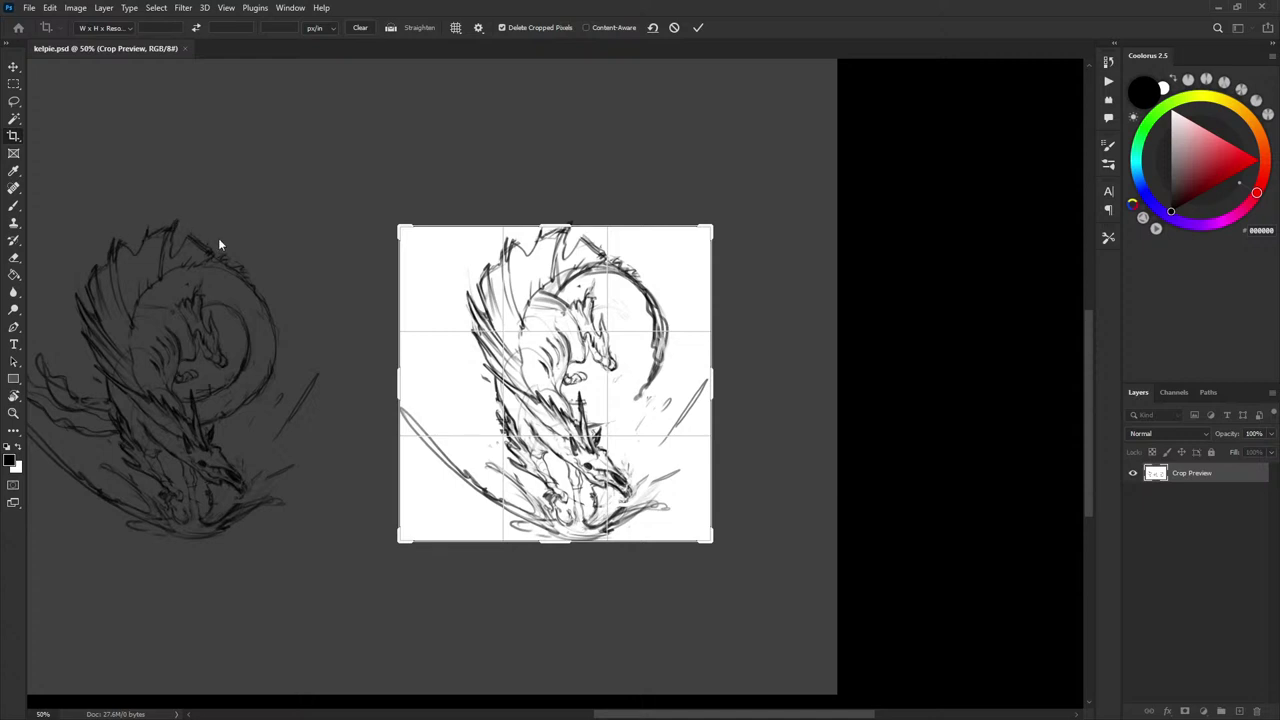
{"action": "key", "text": "Escape"}
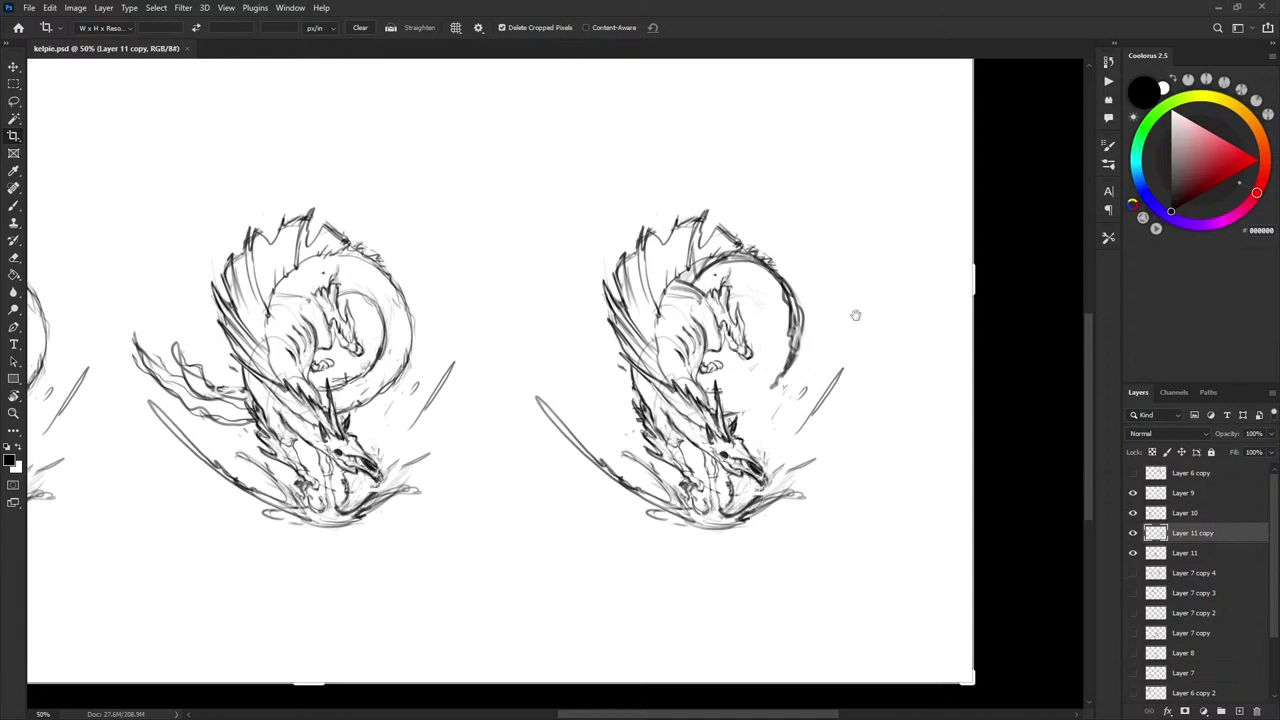
- Try brushing curved guide strokes beside the third kelpie's wing and outside its short tail
{"action": "left_click_drag", "start_coordinate": [855, 315], "coordinate": [847, 312]}
{"action": "key", "text": "b"}
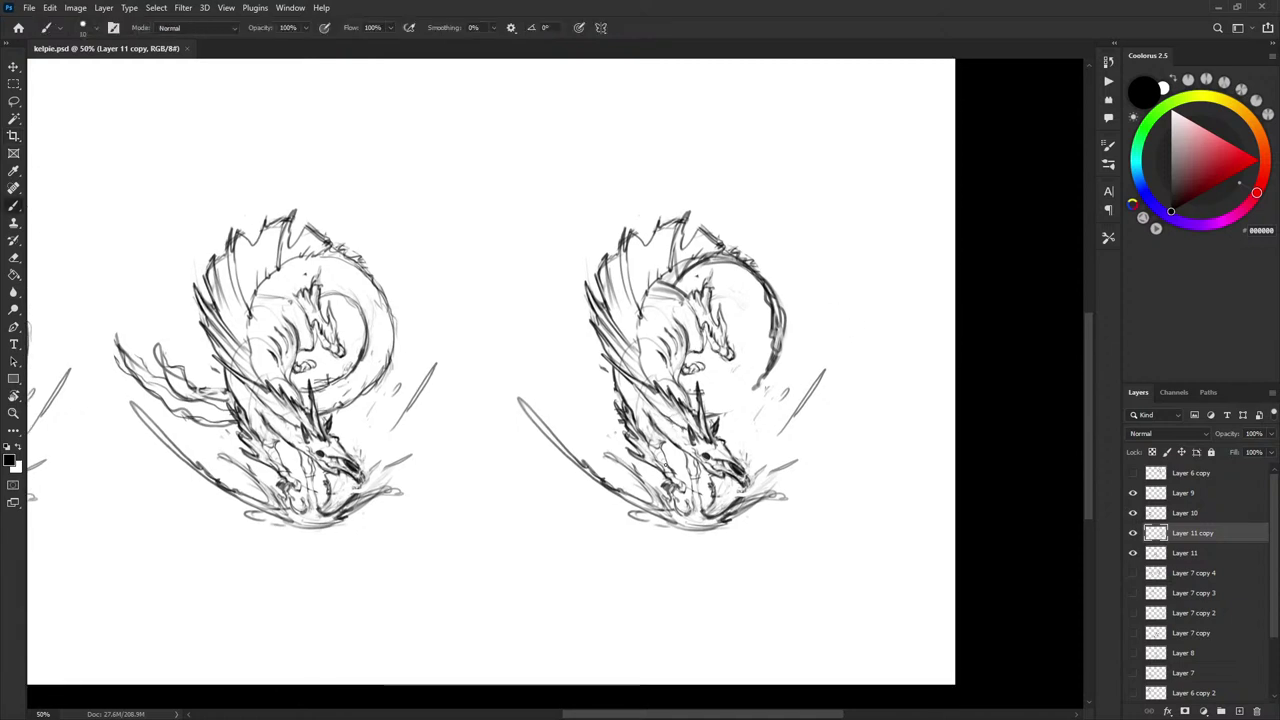
{"action": "left_click_drag", "start_coordinate": [565, 352], "coordinate": [593, 403]}
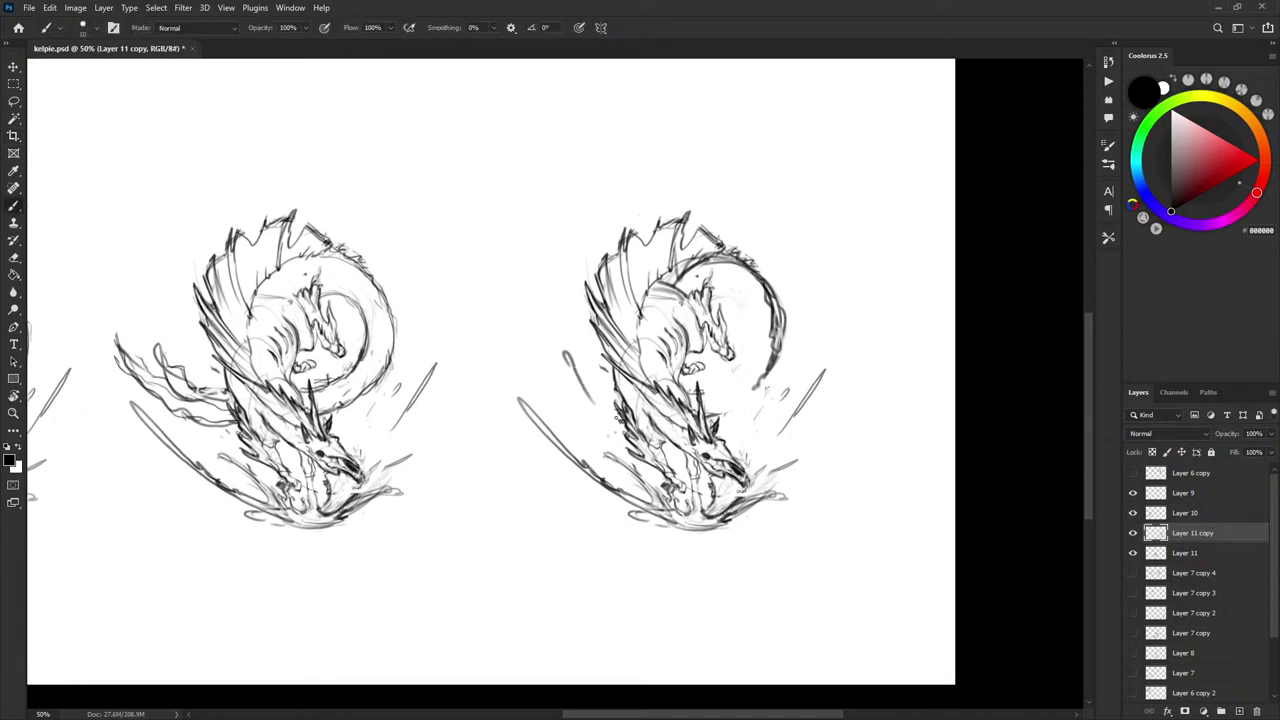
{"action": "key", "text": "ctrl+z"}
{"action": "left_click_drag", "start_coordinate": [544, 297], "coordinate": [551, 363]}
{"action": "key", "text": "ctrl+z"}
{"action": "left_click_drag", "start_coordinate": [571, 260], "coordinate": [559, 369]}
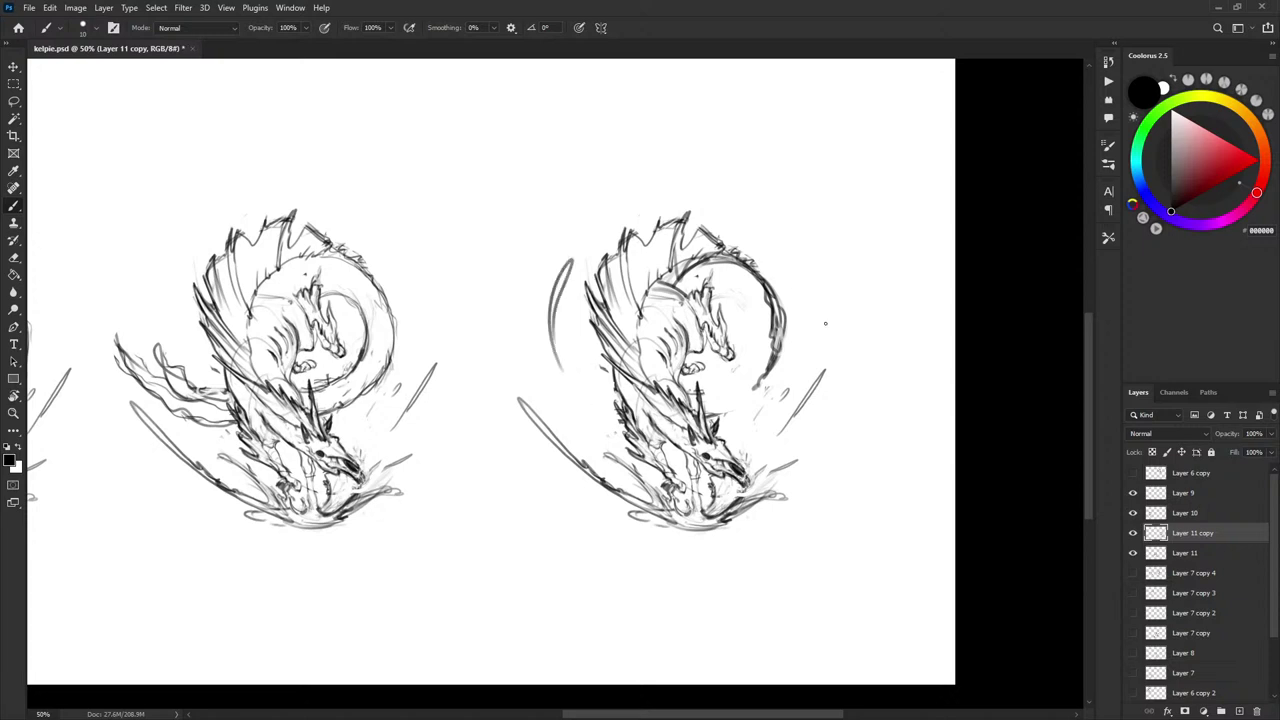
{"action": "key", "text": "ctrl+z"}
{"action": "mouse_move", "coordinate": [785, 237]}
{"action": "left_mouse_down"}
{"action": "mouse_move", "coordinate": [807, 297]}
{"action": "mouse_move", "coordinate": [810, 275]}
{"action": "left_mouse_up"}
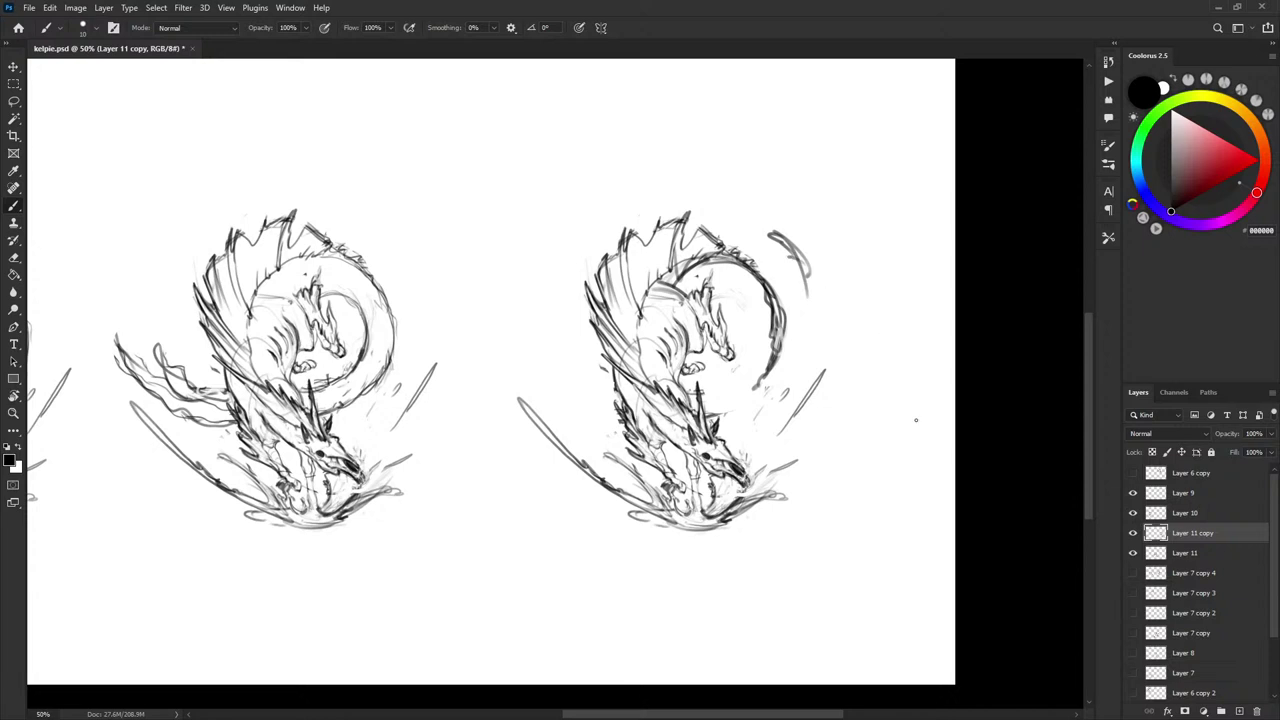
{"action": "key", "text": "ctrl+z"}
{"action": "key", "text": "ctrl+z"}
- Try rotating the whole third sketch about 10° counter-clockwise
{"action": "key", "text": "ctrl+t"}
{"action": "left_click_drag", "start_coordinate": [851, 289], "coordinate": [861, 235]}
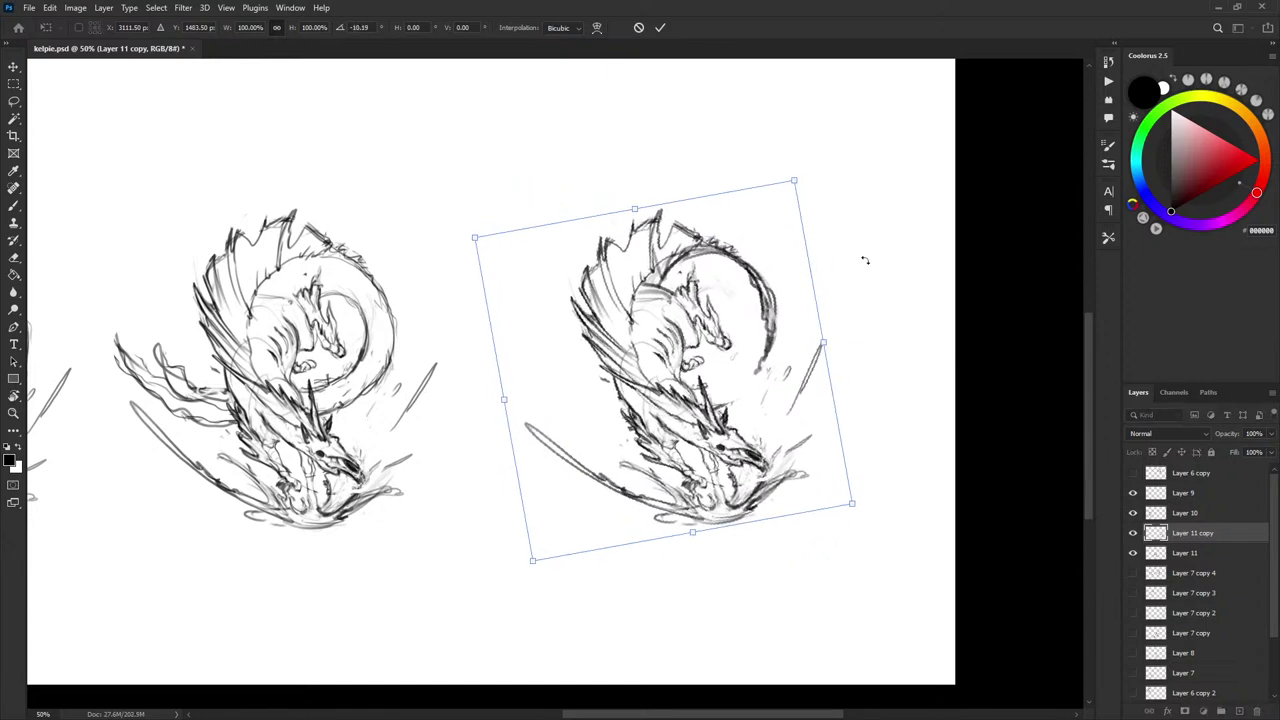
{"action": "key", "text": "Escape"}
- Lasso the third sketch's kelpie without the outer splash lines, and try tilting it about 7° counter-clockwise
{"action": "key", "text": "l"}
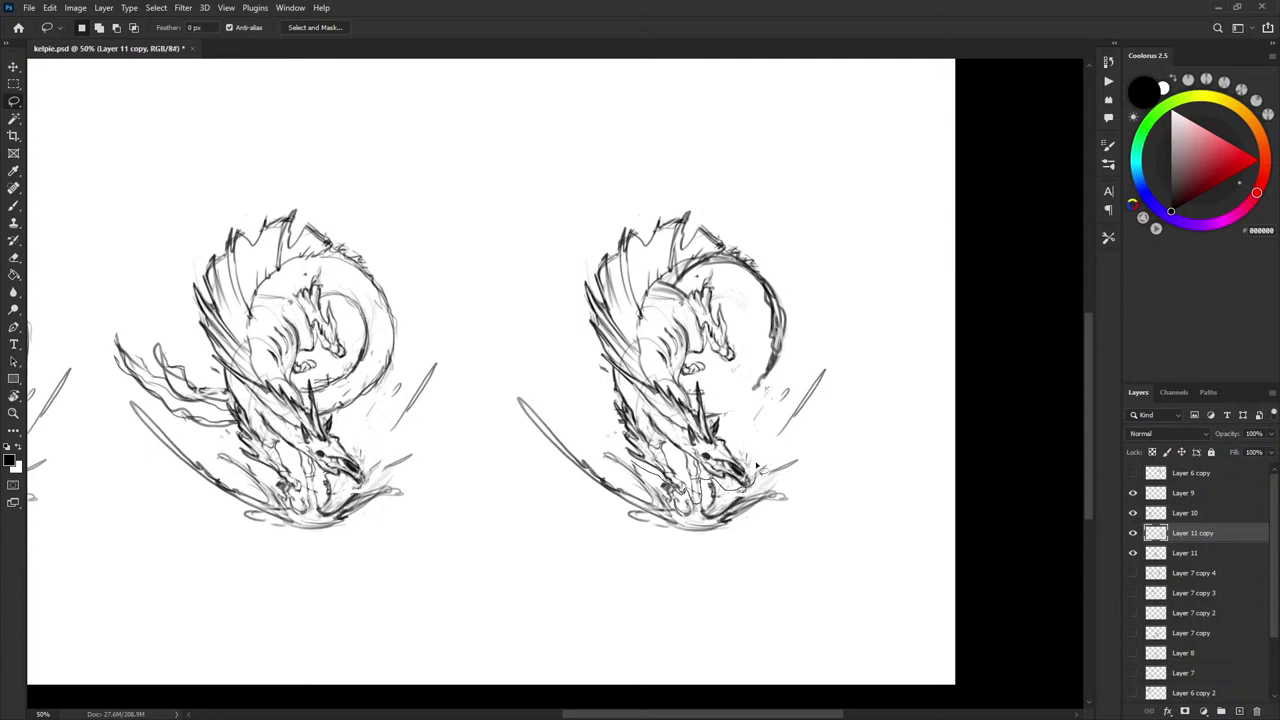
{"action": "mouse_move", "coordinate": [767, 400]}
{"action": "left_mouse_down"}
{"action": "mouse_move", "coordinate": [794, 220]}
{"action": "mouse_move", "coordinate": [578, 374]}
{"action": "mouse_move", "coordinate": [605, 438]}
{"action": "mouse_move", "coordinate": [760, 420]}
{"action": "left_mouse_up"}
{"action": "key", "text": "ctrl+t"}
{"action": "left_click_drag", "start_coordinate": [876, 278], "coordinate": [848, 405]}
{"action": "left_click_drag", "start_coordinate": [750, 345], "coordinate": [835, 370]}
{"action": "left_click_drag", "start_coordinate": [912, 236], "coordinate": [909, 206]}
{"action": "left_click_drag", "start_coordinate": [871, 294], "coordinate": [865, 258]}
{"action": "left_click_drag", "start_coordinate": [862, 178], "coordinate": [753, 145]}
{"action": "left_click_drag", "start_coordinate": [914, 264], "coordinate": [791, 403]}
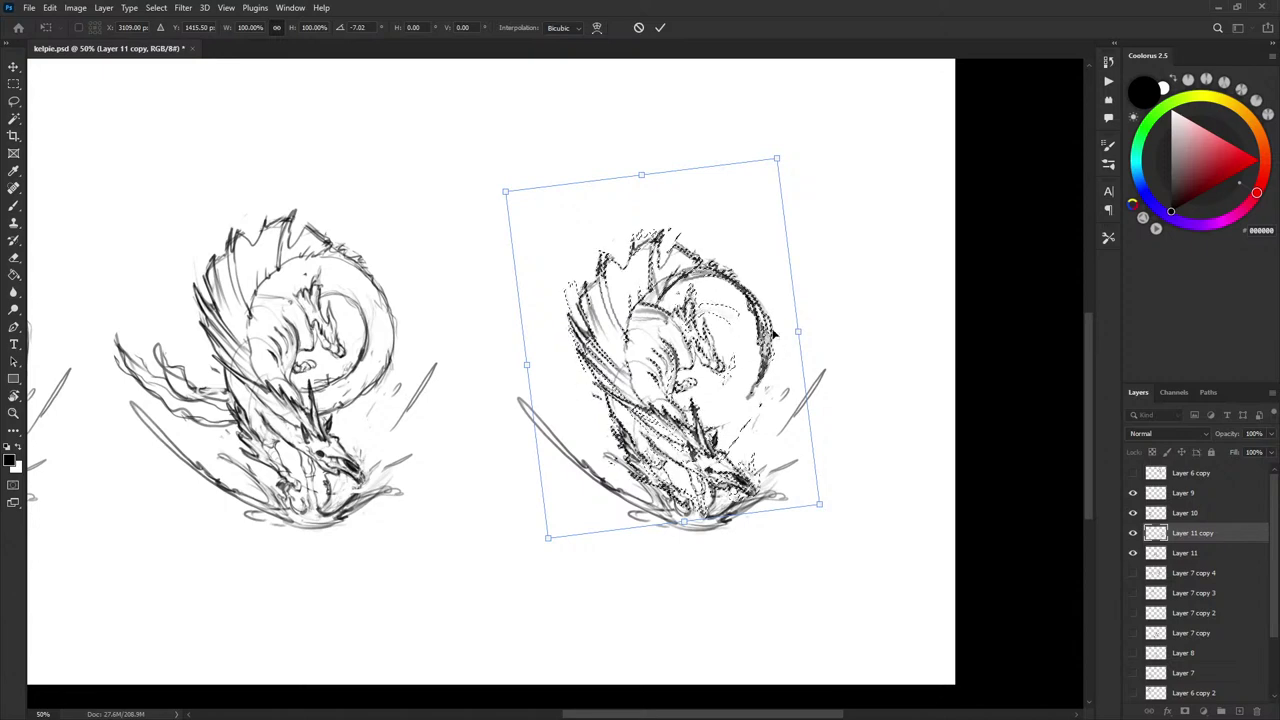
- Try tilting the selected kelpie about 15° counter-clockwise and shifting it down and left over its splash
{"action": "key", "text": "l"}
{"action": "mouse_move", "coordinate": [797, 366]}
{"action": "left_mouse_down"}
{"action": "mouse_move", "coordinate": [823, 337]}
{"action": "mouse_move", "coordinate": [826, 261]}
{"action": "left_mouse_up"}
{"action": "key", "text": "ctrl+t"}
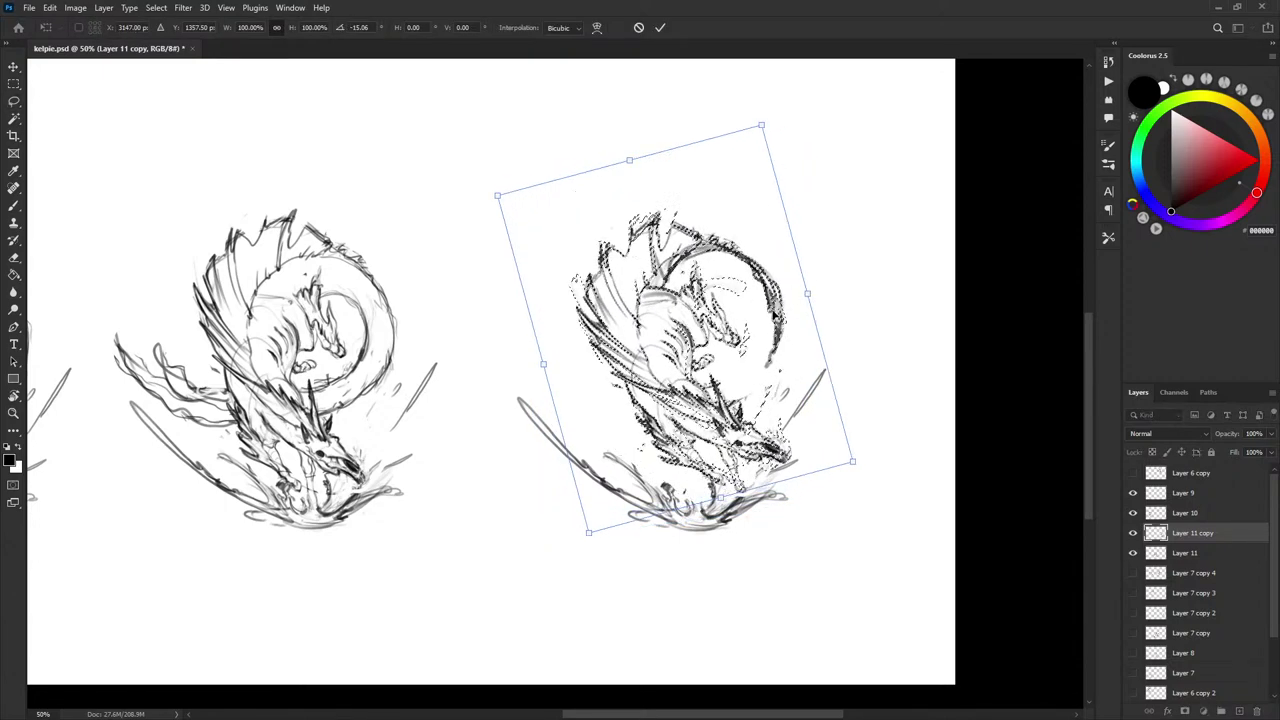
{"action": "left_click_drag", "start_coordinate": [767, 325], "coordinate": [715, 366]}
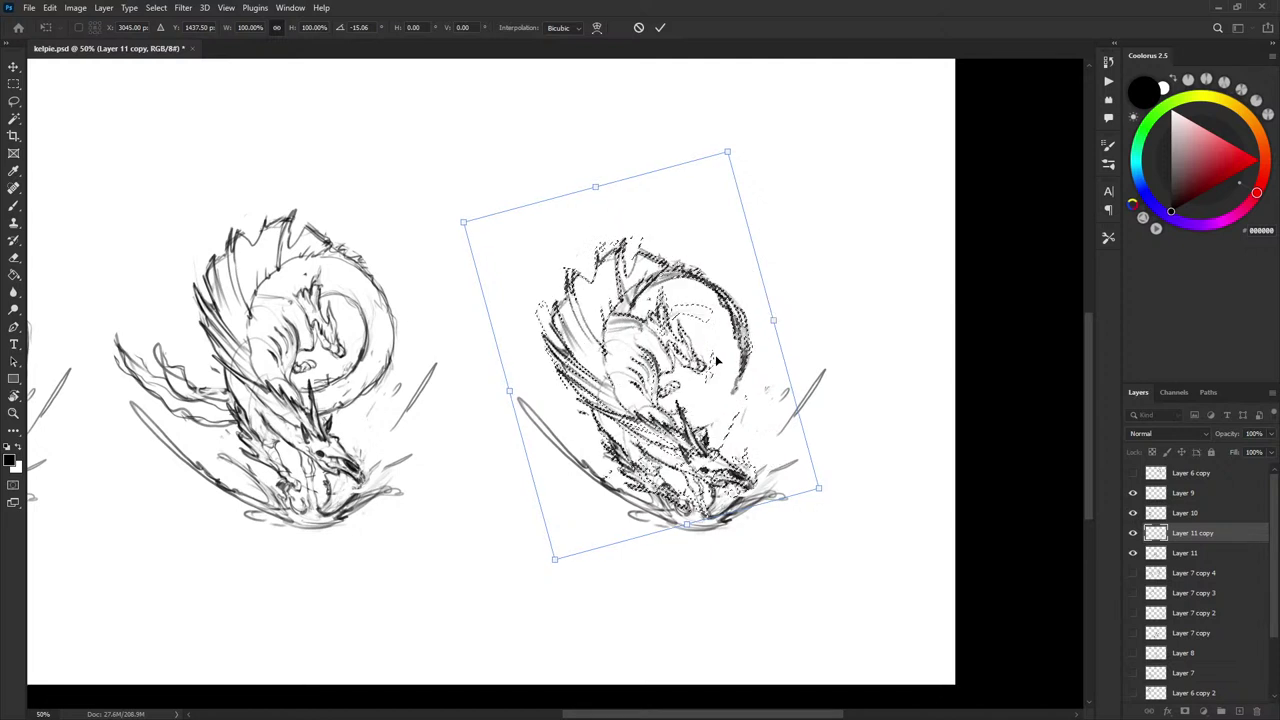
{"action": "key", "text": "Return"}
{"action": "key", "text": "ctrl+d"}
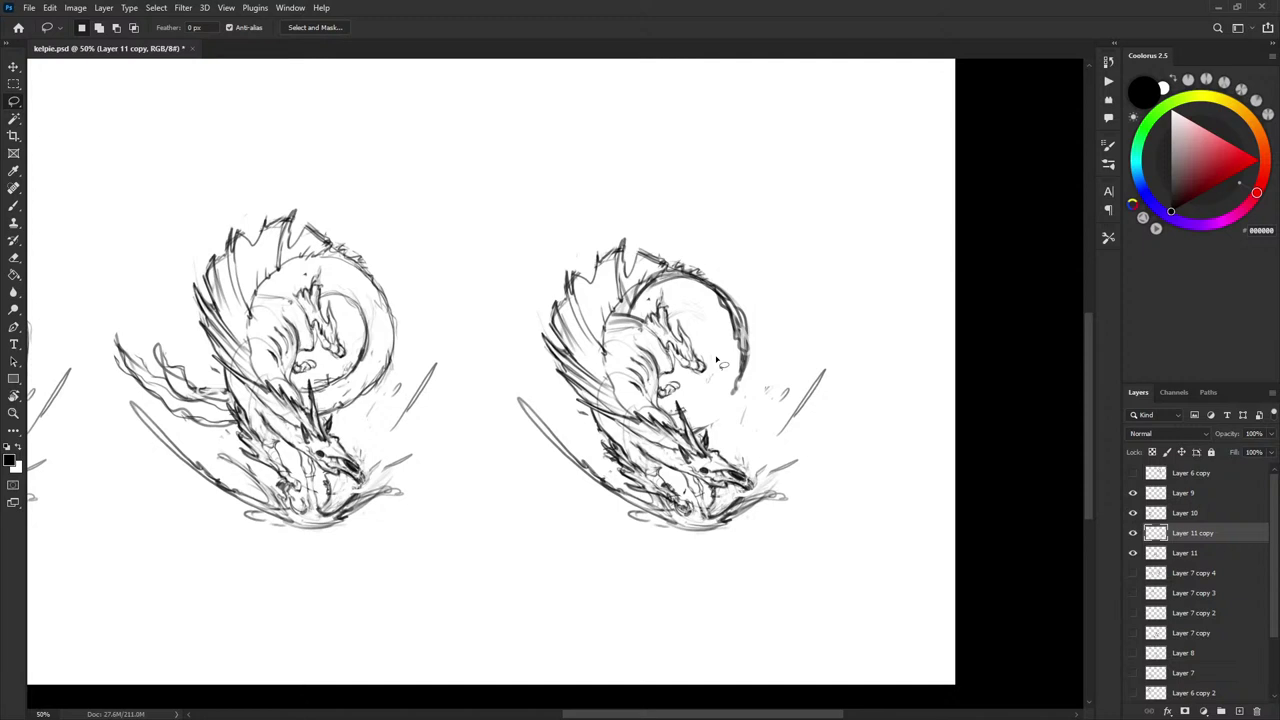
{"action": "key", "text": "ctrl+z"}
{"action": "key", "text": "ctrl+z"}
{"action": "key", "text": "ctrl+z"}
{"action": "key", "text": "ctrl+z"}
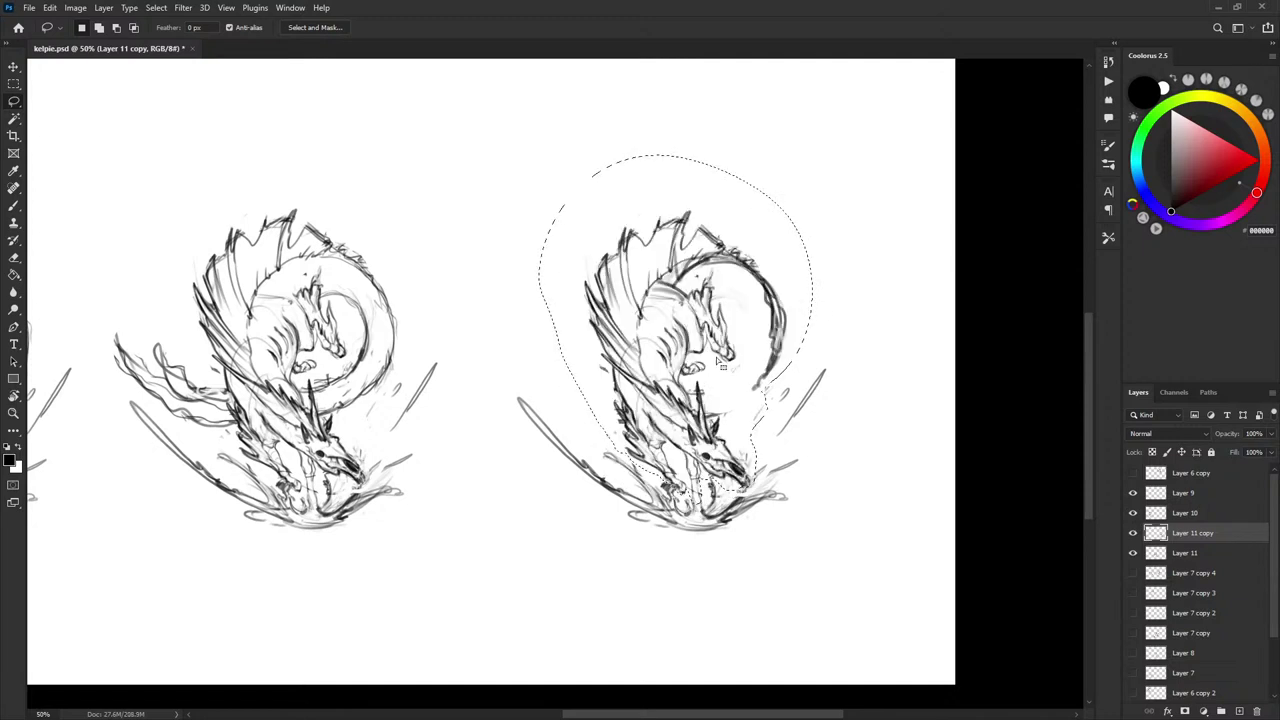
- Tilt the selected kelpie slightly counter-clockwise, shift it a little down and left over the splash, and drop the selection
{"action": "key", "text": "ctrl+t"}
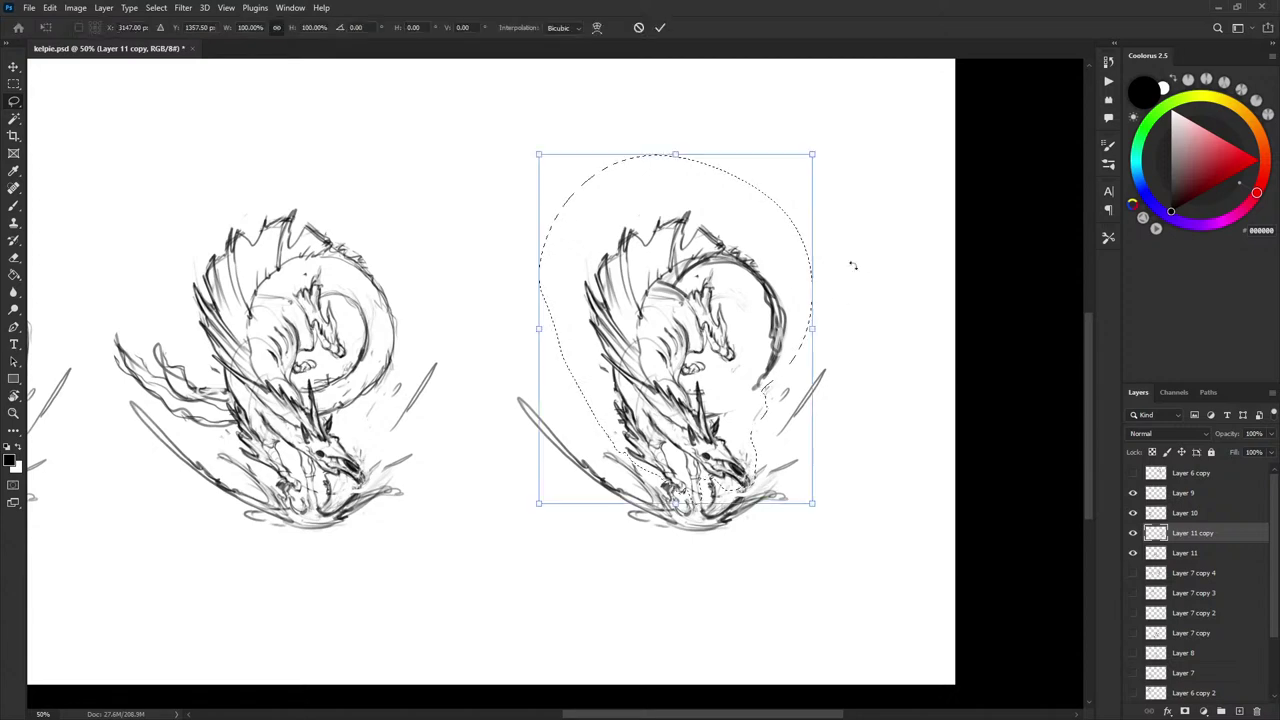
{"action": "left_click_drag", "start_coordinate": [863, 277], "coordinate": [862, 271]}
{"action": "left_click_drag", "start_coordinate": [757, 312], "coordinate": [746, 322]}
{"action": "key", "text": "Return"}
{"action": "key", "text": "ctrl+d"}
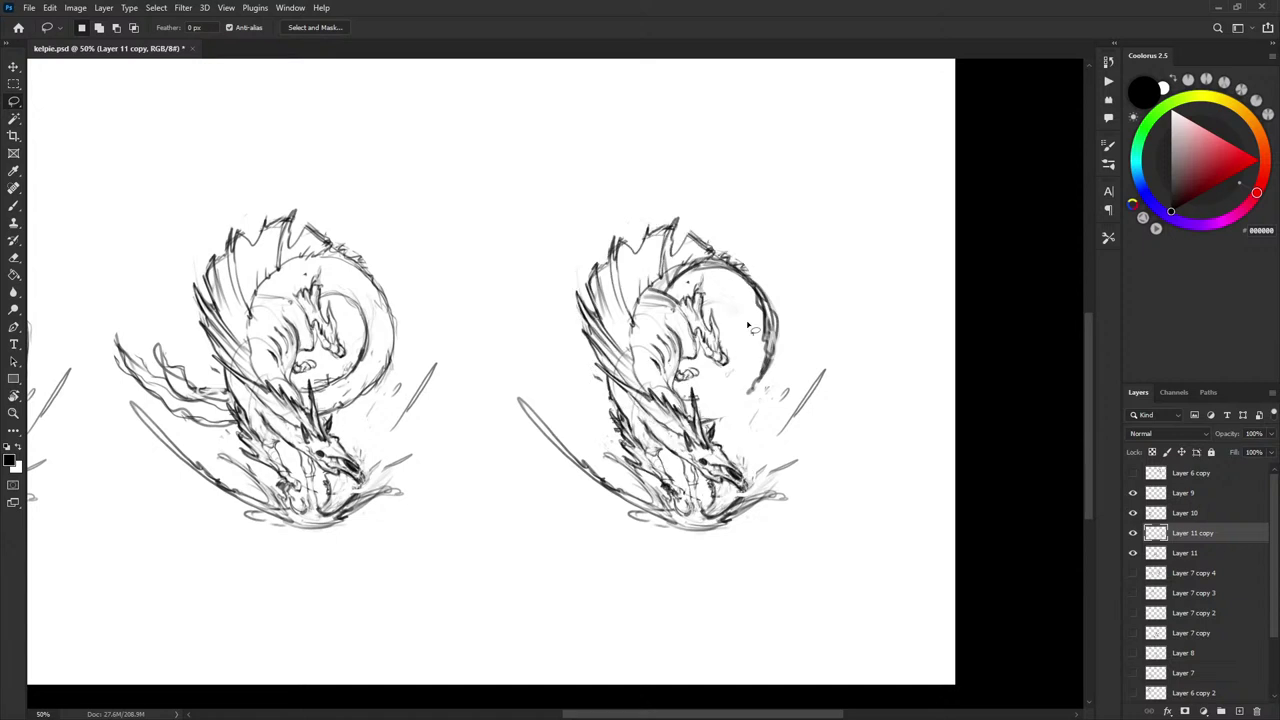
- Try brushing a small mark and a long curved flow stroke outside the third kelpie's back and tail
{"action": "key", "text": "b"}
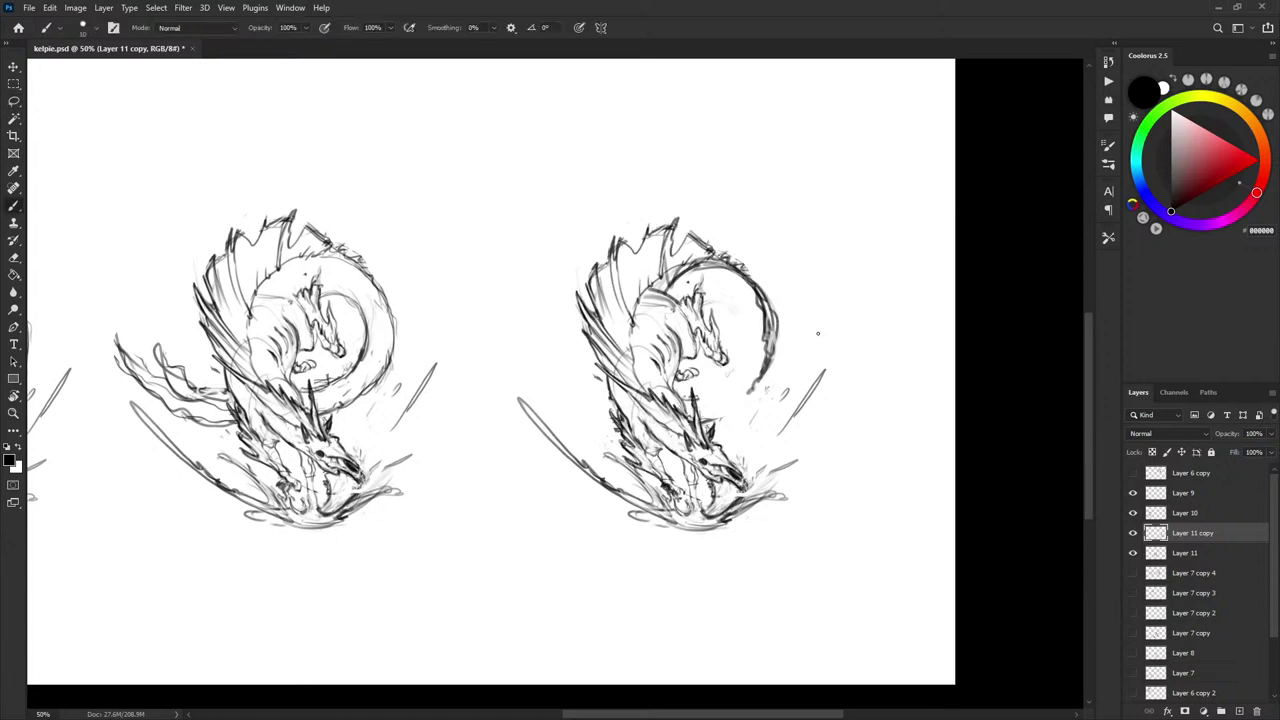
{"action": "left_click_drag", "start_coordinate": [812, 339], "coordinate": [815, 341]}
{"action": "key", "text": "ctrl+z"}
{"action": "mouse_move", "coordinate": [698, 191]}
{"action": "left_mouse_down"}
{"action": "mouse_move", "coordinate": [822, 423]}
{"action": "mouse_move", "coordinate": [848, 312]}
{"action": "left_mouse_up"}
{"action": "key", "text": "ctrl+z"}
{"action": "left_click_drag", "start_coordinate": [867, 376], "coordinate": [873, 376]}
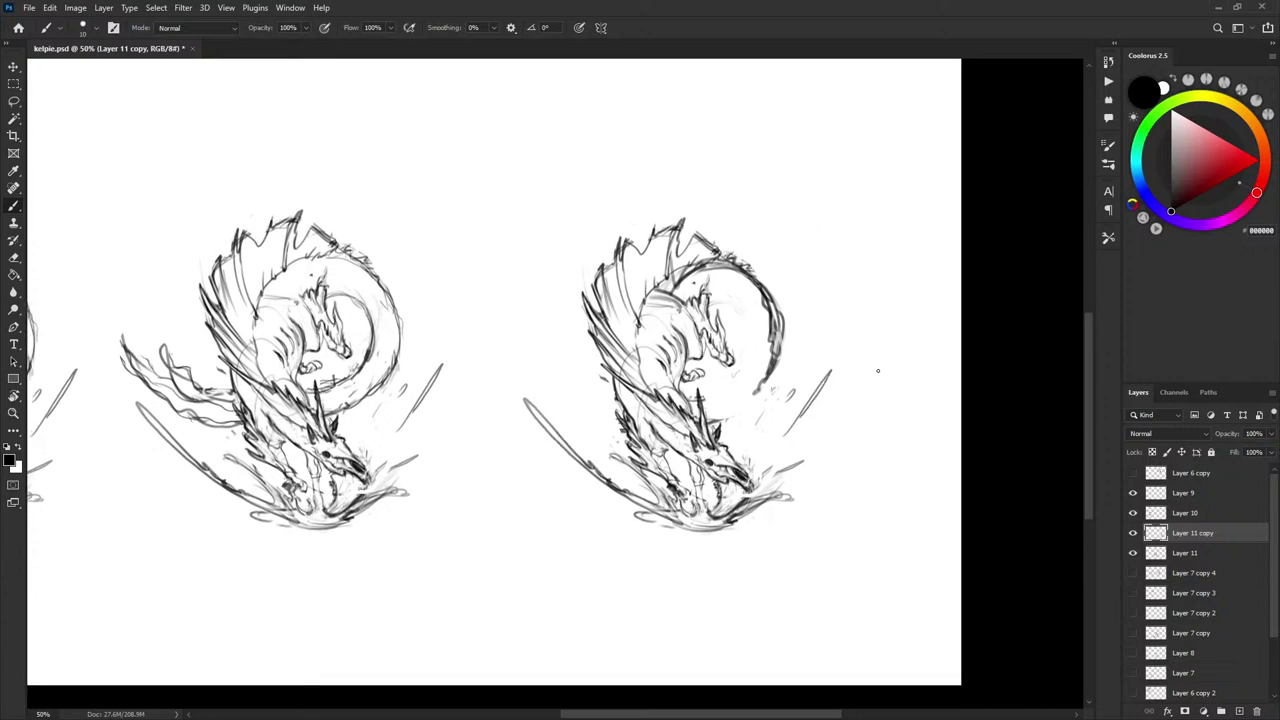
{"action": "mouse_move", "coordinate": [536, 466]}
{"action": "left_mouse_down"}
{"action": "mouse_move", "coordinate": [946, 401]}
{"action": "mouse_move", "coordinate": [930, 446]}
{"action": "mouse_move", "coordinate": [586, 457]}
{"action": "left_mouse_up"}
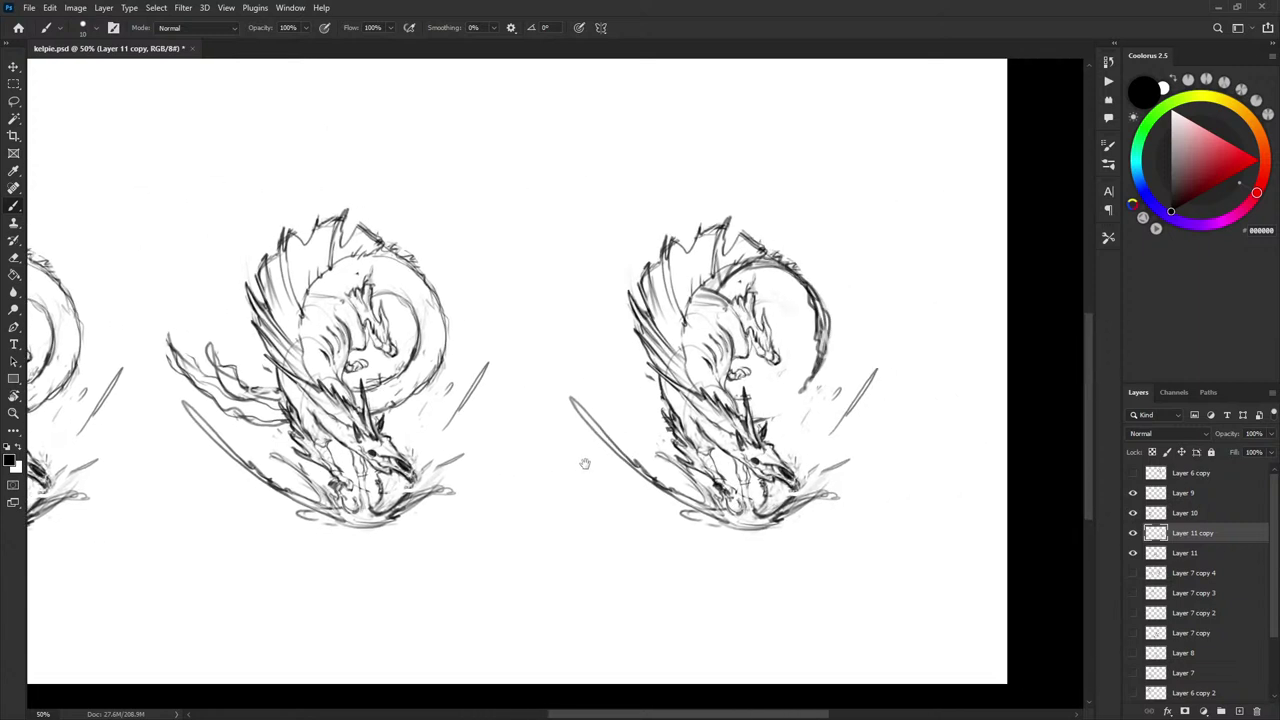
- Rename Layer 10 as goodbutlarge, check which sketch Layer 11 copy holds, and hide the middle sketch on Layer 11
{"action": "left_click", "coordinate": [1136, 514]}
{"action": "left_click", "coordinate": [1136, 514]}
{"action": "double_click", "coordinate": [1185, 513]}
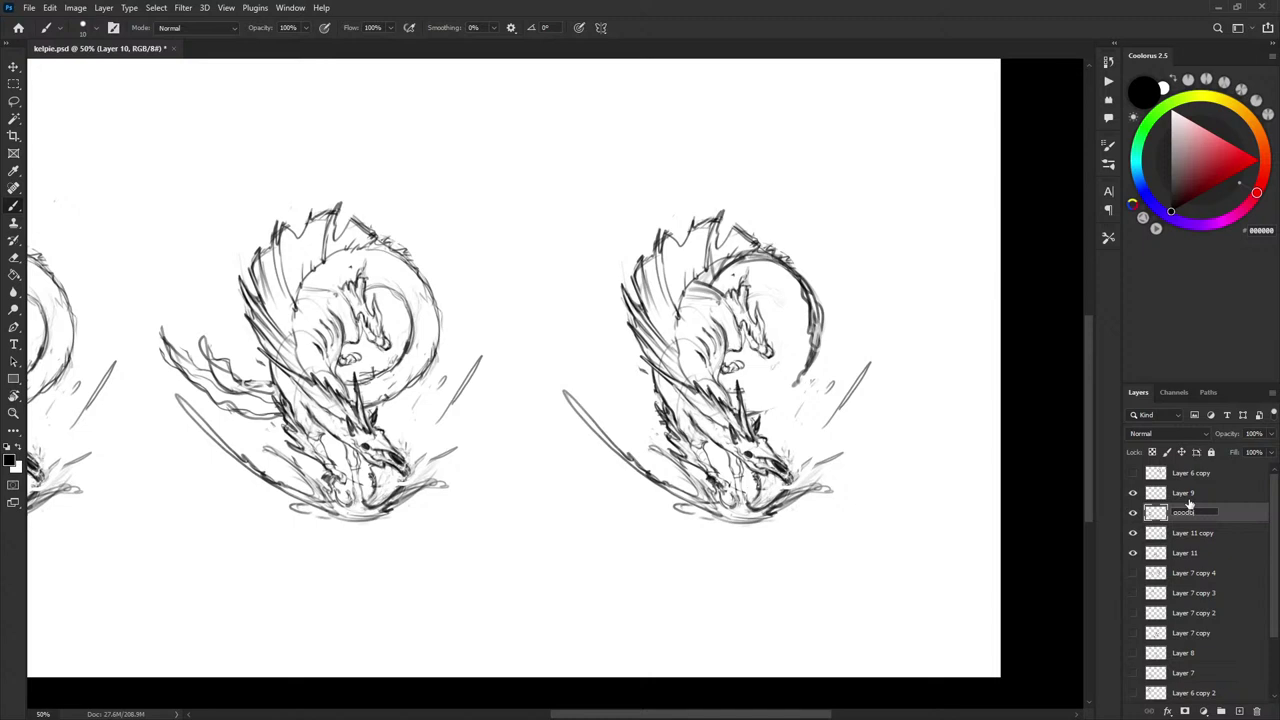
{"action": "key", "text": "Return"}
{"action": "left_click", "coordinate": [1134, 535]}
{"action": "left_click", "coordinate": [1134, 535]}
{"action": "left_click", "coordinate": [1136, 552]}
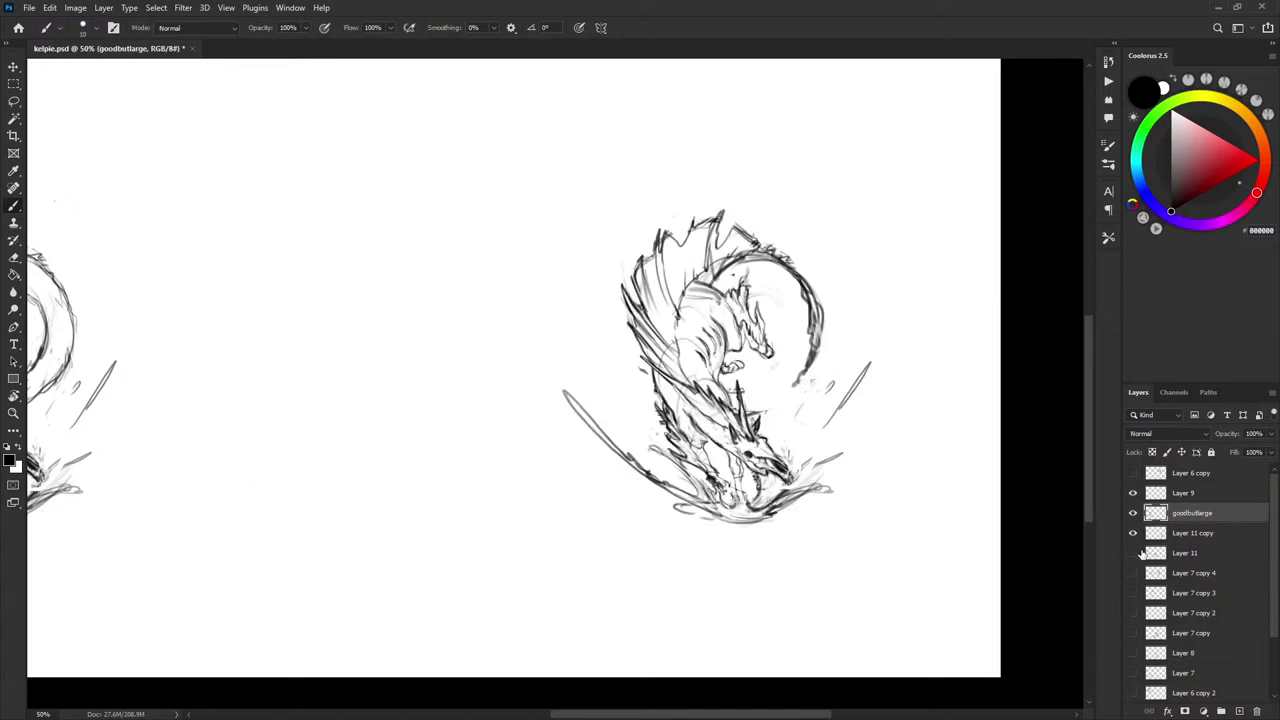
- Check Layer 9 for content, delete it, and check which sketch the goodbutlarge layer holds
{"action": "left_click", "coordinate": [1161, 495], "text": "ctrl"}
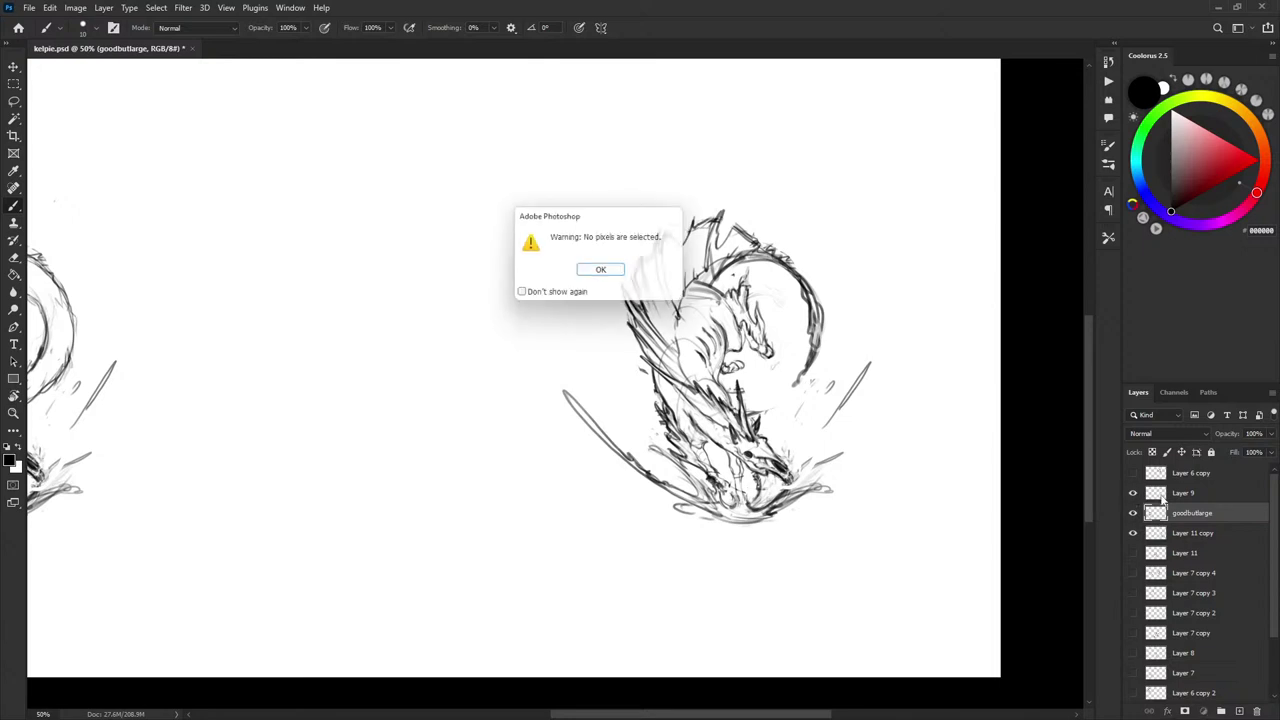
{"action": "left_click", "coordinate": [623, 269]}
{"action": "left_click", "coordinate": [1200, 494]}
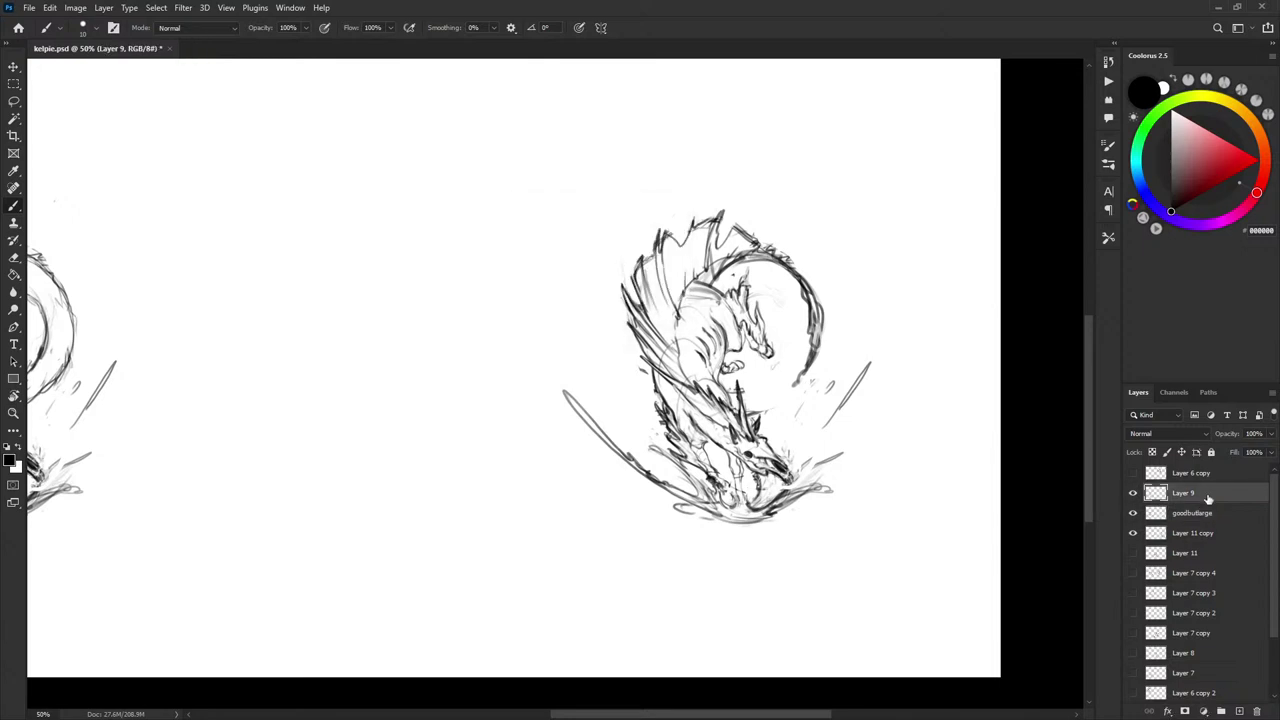
{"action": "key", "text": "Delete"}
{"action": "left_click", "coordinate": [1133, 513]}
{"action": "left_click", "coordinate": [1133, 513]}
- Duplicate the short-tail sketch on Layer 11 copy and place the duplicate beside it in the empty middle gap
{"action": "left_click", "coordinate": [1187, 517]}
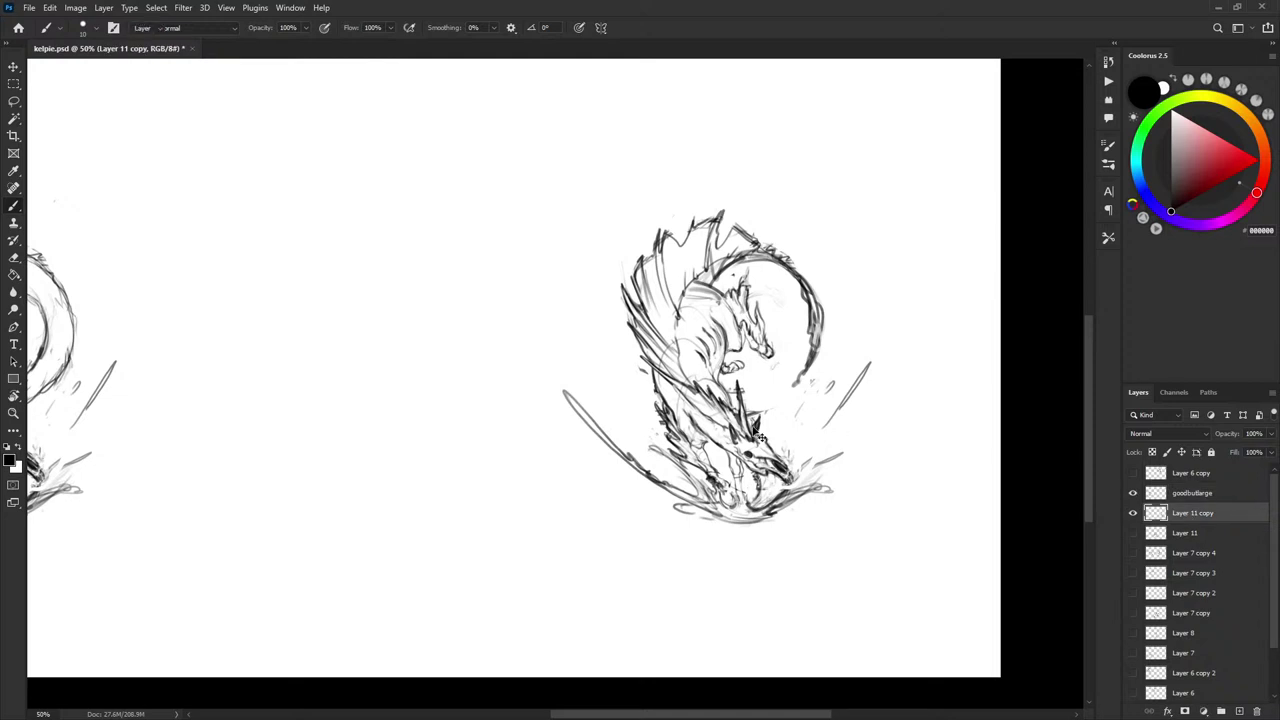
{"action": "key", "text": "v"}
{"action": "key", "text": "ctrl+j"}
{"action": "mouse_move", "coordinate": [792, 447]}
{"action": "left_mouse_down"}
{"action": "mouse_move", "coordinate": [406, 447]}
{"action": "mouse_move", "coordinate": [462, 447]}
{"action": "left_mouse_up"}
{"action": "left_click_drag", "start_coordinate": [709, 446], "coordinate": [771, 450]}
{"action": "left_click_drag", "start_coordinate": [532, 478], "coordinate": [502, 478]}
{"action": "left_click_drag", "start_coordinate": [768, 475], "coordinate": [835, 443]}
{"action": "left_click_drag", "start_coordinate": [918, 415], "coordinate": [886, 428]}
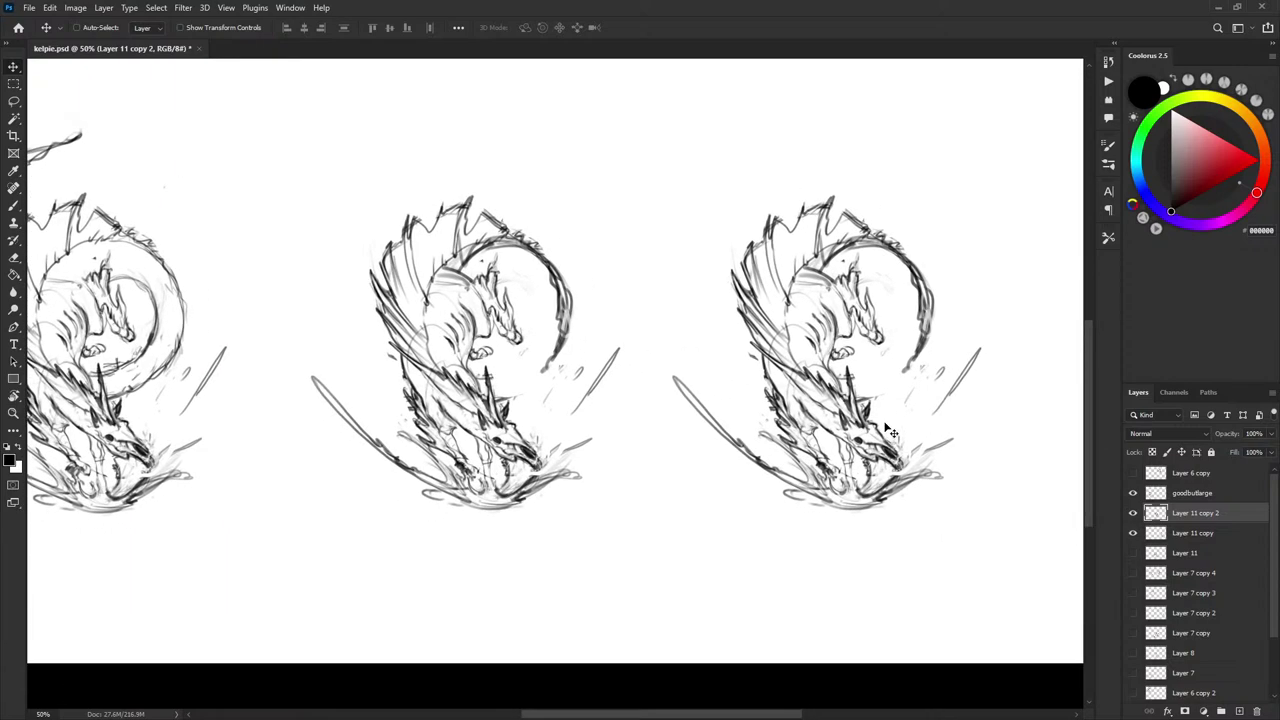
{"action": "left_click_drag", "start_coordinate": [911, 380], "coordinate": [907, 388]}
{"action": "key", "text": "ctrl+plus"}
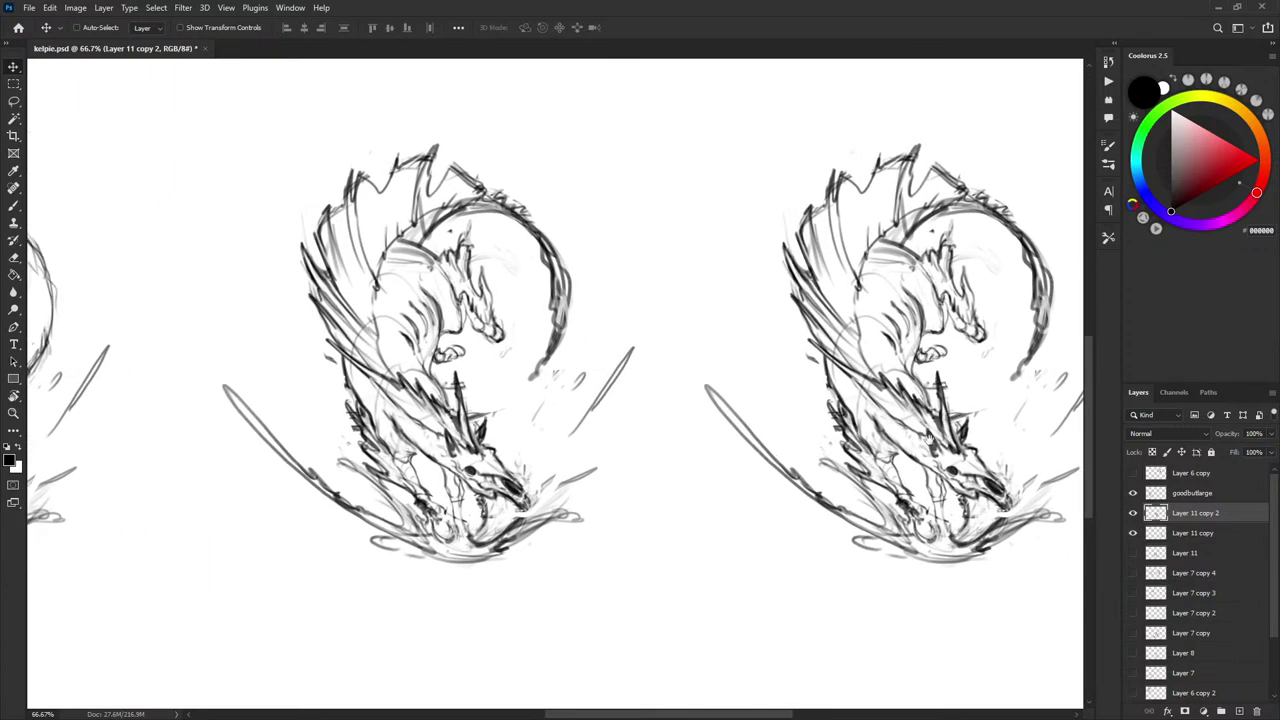
{"action": "left_click_drag", "start_coordinate": [941, 430], "coordinate": [862, 429]}
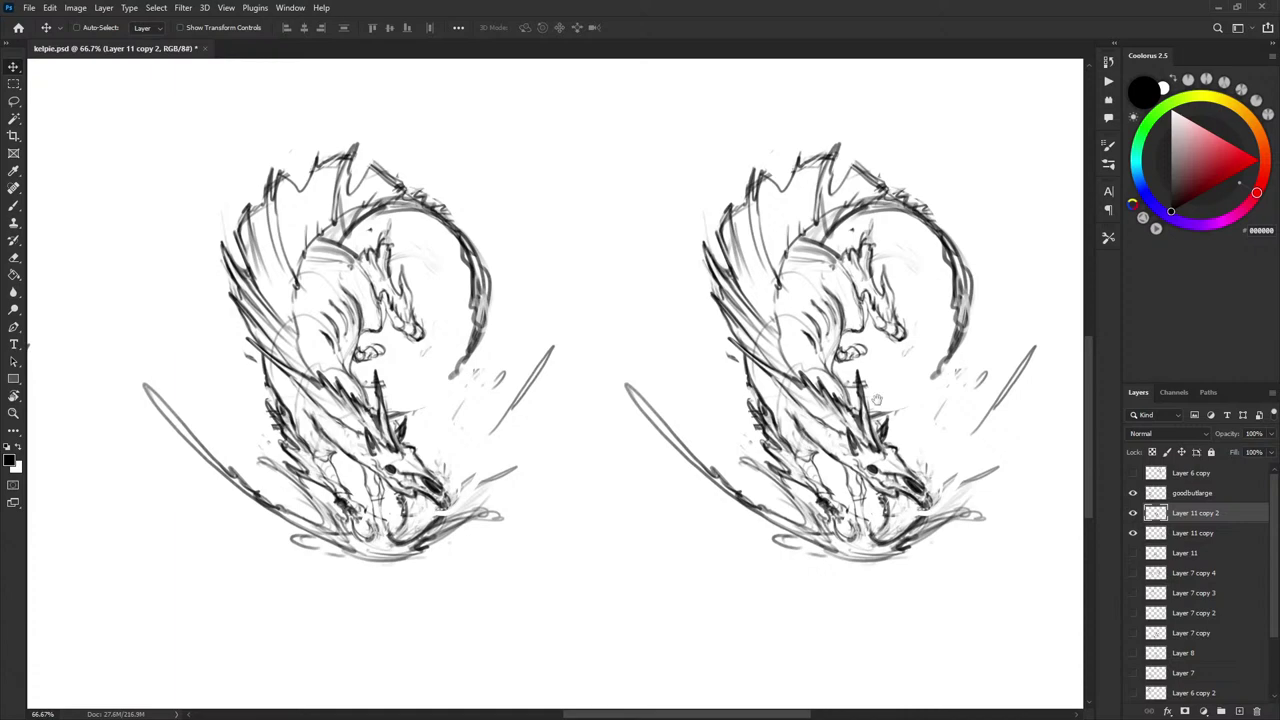
{"action": "left_click_drag", "start_coordinate": [895, 404], "coordinate": [884, 395]}
{"action": "scroll", "coordinate": [930, 393], "scroll_direction": "down", "scroll_amount": 1}
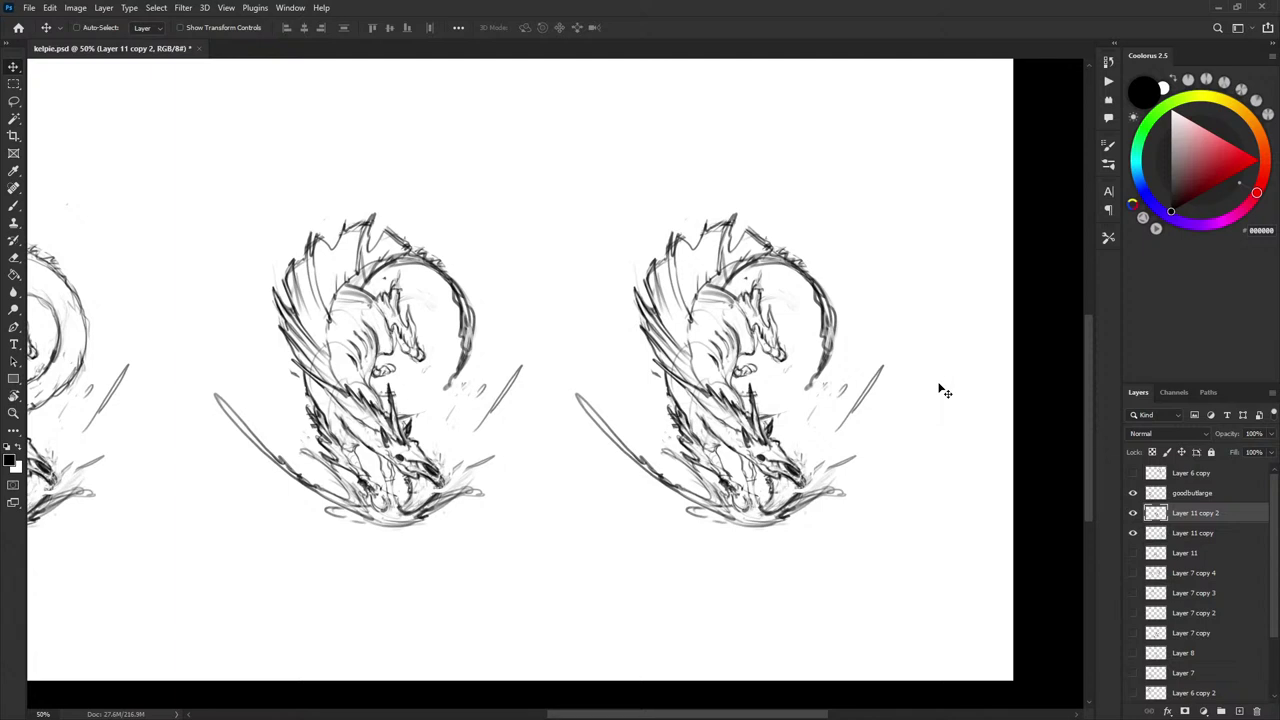
- Try tilting the lassoed kelpie body on Layer 11 copy about 10° anticlockwise and shifting it down and left over its splash base
{"action": "left_click", "coordinate": [1134, 514]}
{"action": "left_click", "coordinate": [1134, 514]}
{"action": "key", "text": "l"}
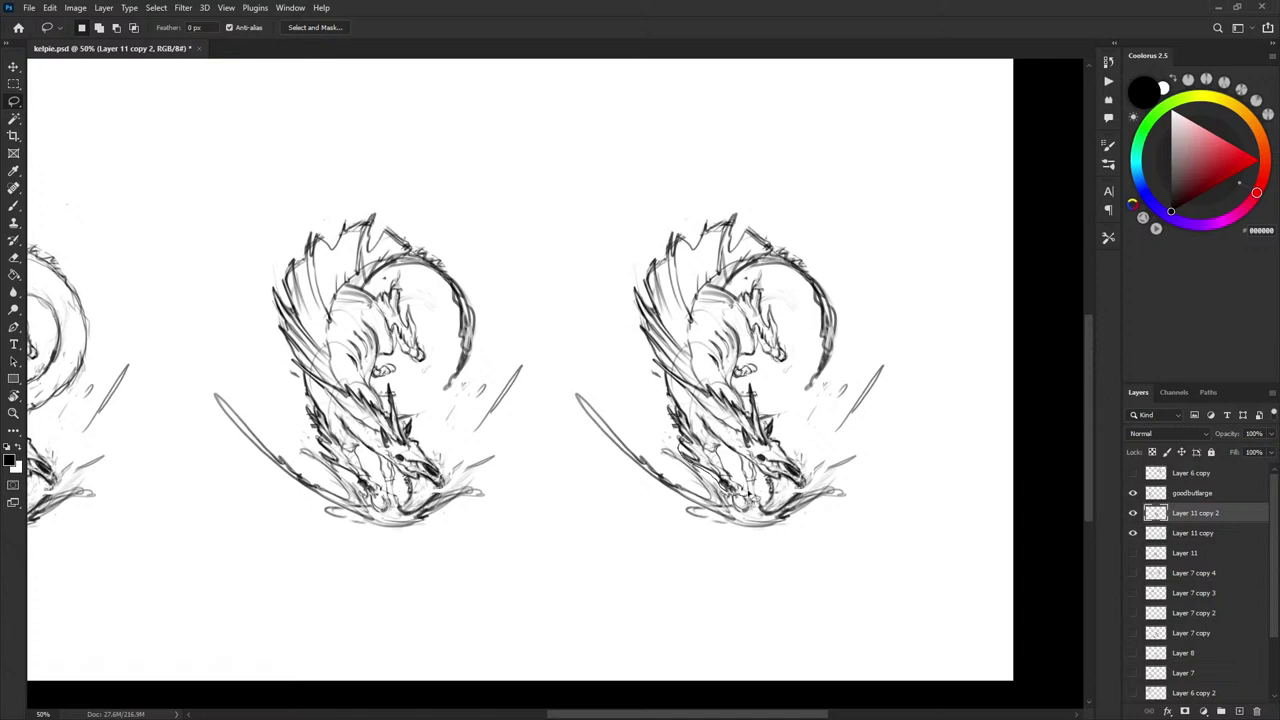
{"action": "mouse_move", "coordinate": [750, 490]}
{"action": "left_mouse_down"}
{"action": "mouse_move", "coordinate": [692, 455]}
{"action": "mouse_move", "coordinate": [760, 494]}
{"action": "mouse_move", "coordinate": [805, 440]}
{"action": "mouse_move", "coordinate": [795, 194]}
{"action": "mouse_move", "coordinate": [612, 390]}
{"action": "mouse_move", "coordinate": [650, 415]}
{"action": "left_mouse_up"}
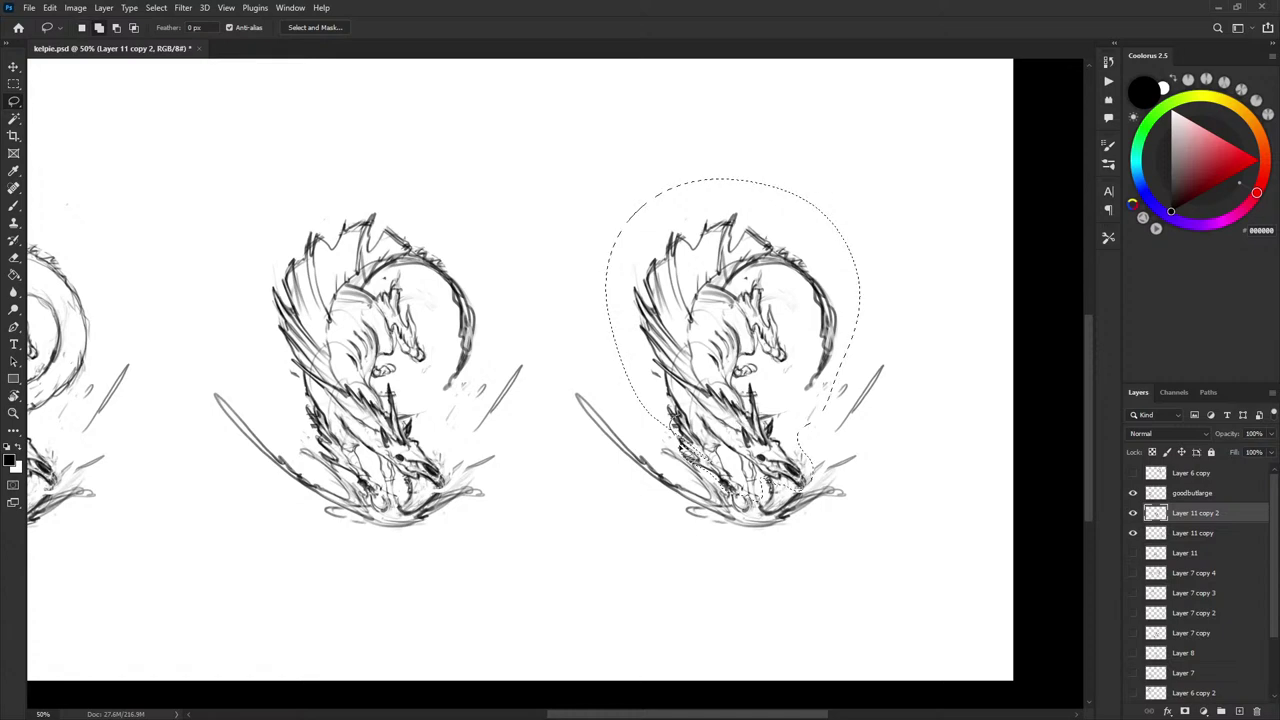
{"action": "key", "text": "ctrl+t"}
{"action": "left_click", "coordinate": [634, 274]}
{"action": "left_click", "coordinate": [1192, 533]}
{"action": "key", "text": "ctrl+t"}
{"action": "left_click_drag", "start_coordinate": [908, 279], "coordinate": [905, 246]}
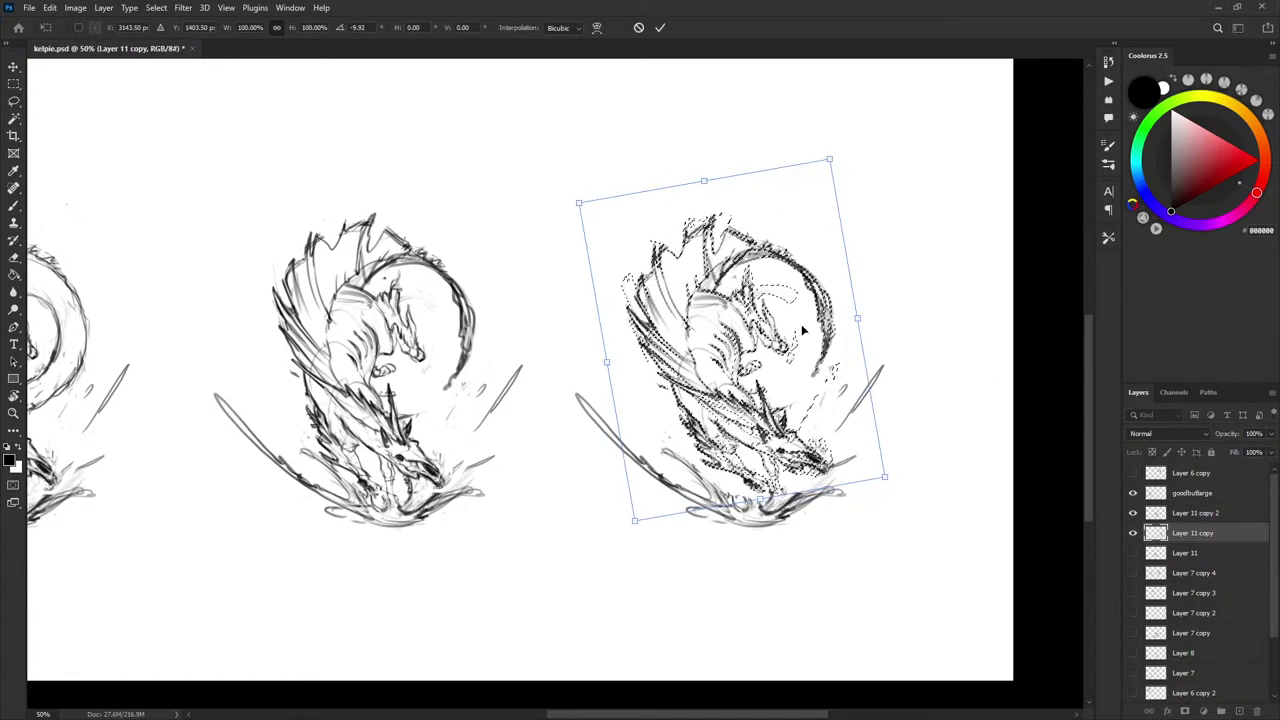
{"action": "left_click_drag", "start_coordinate": [801, 324], "coordinate": [773, 352]}
{"action": "key", "text": "Return"}
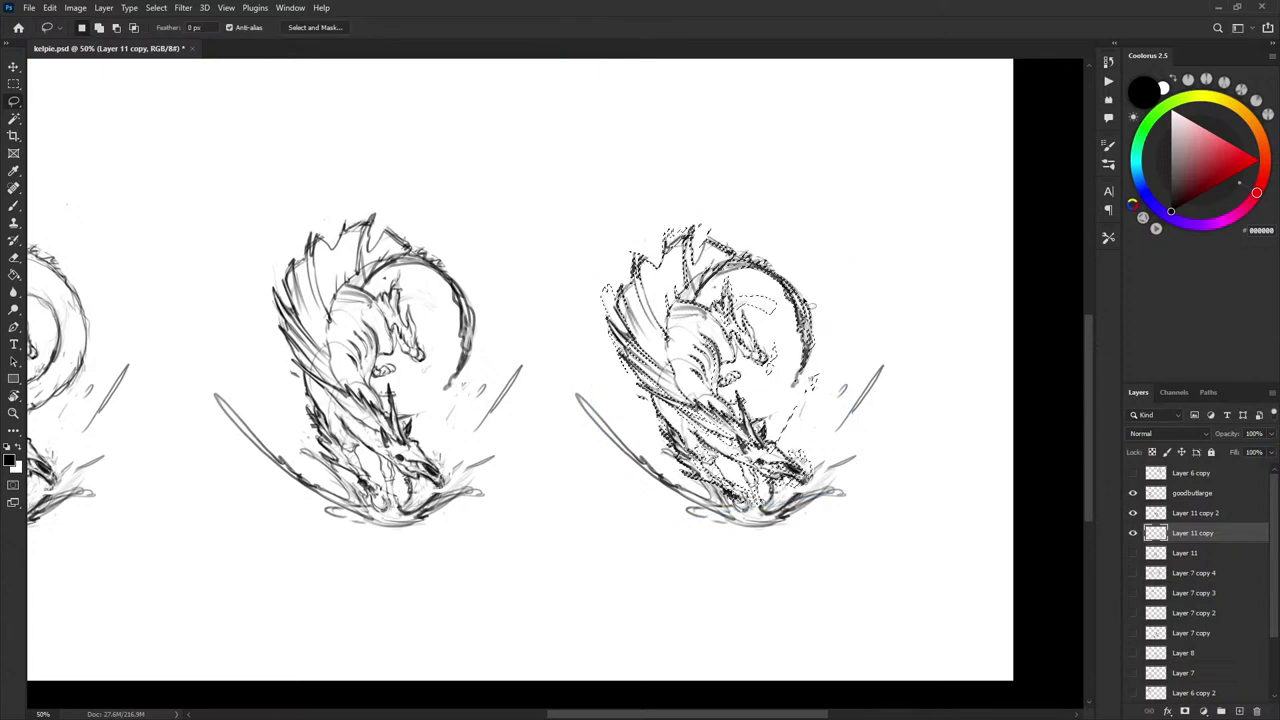
{"action": "key", "text": "l"}
{"action": "mouse_move", "coordinate": [751, 206]}
{"action": "left_mouse_down"}
{"action": "mouse_move", "coordinate": [905, 198]}
{"action": "mouse_move", "coordinate": [840, 178]}
{"action": "left_mouse_up"}
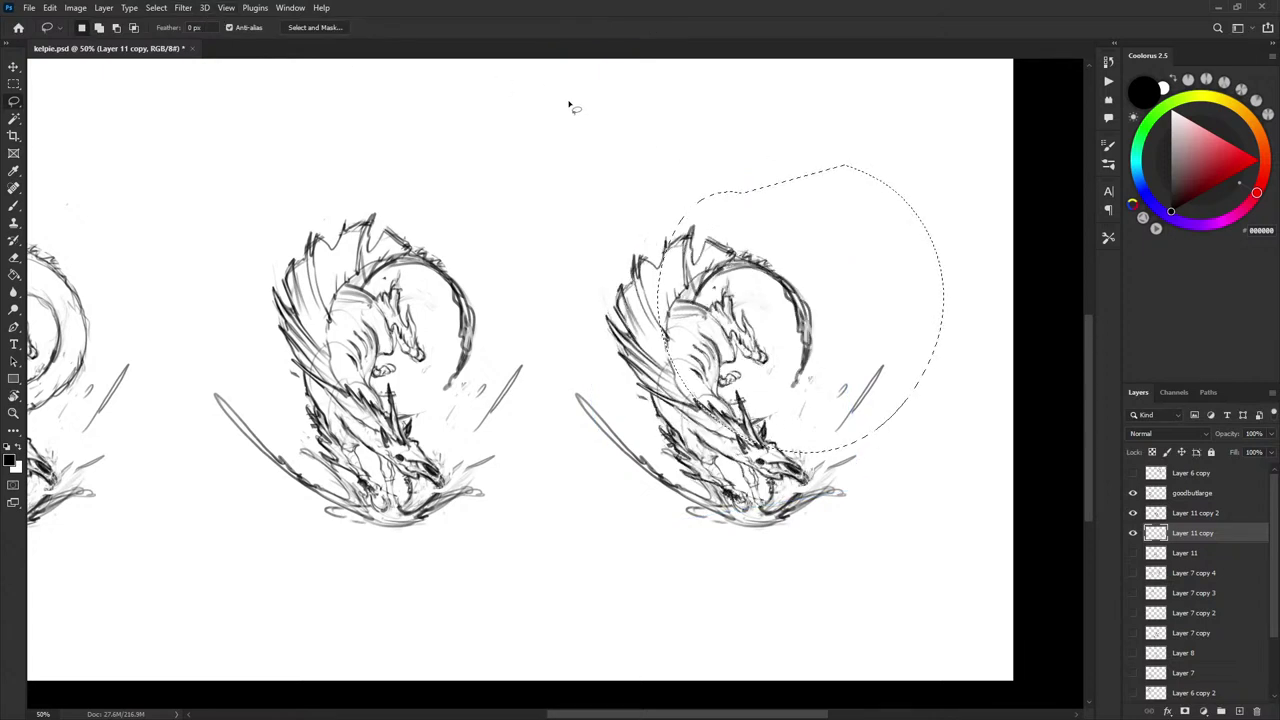
{"action": "mouse_move", "coordinate": [632, 225]}
{"action": "left_mouse_down"}
{"action": "mouse_move", "coordinate": [651, 349]}
{"action": "mouse_move", "coordinate": [848, 378]}
{"action": "mouse_move", "coordinate": [650, 185]}
{"action": "left_mouse_up"}
{"action": "left_click", "coordinate": [156, 8]}
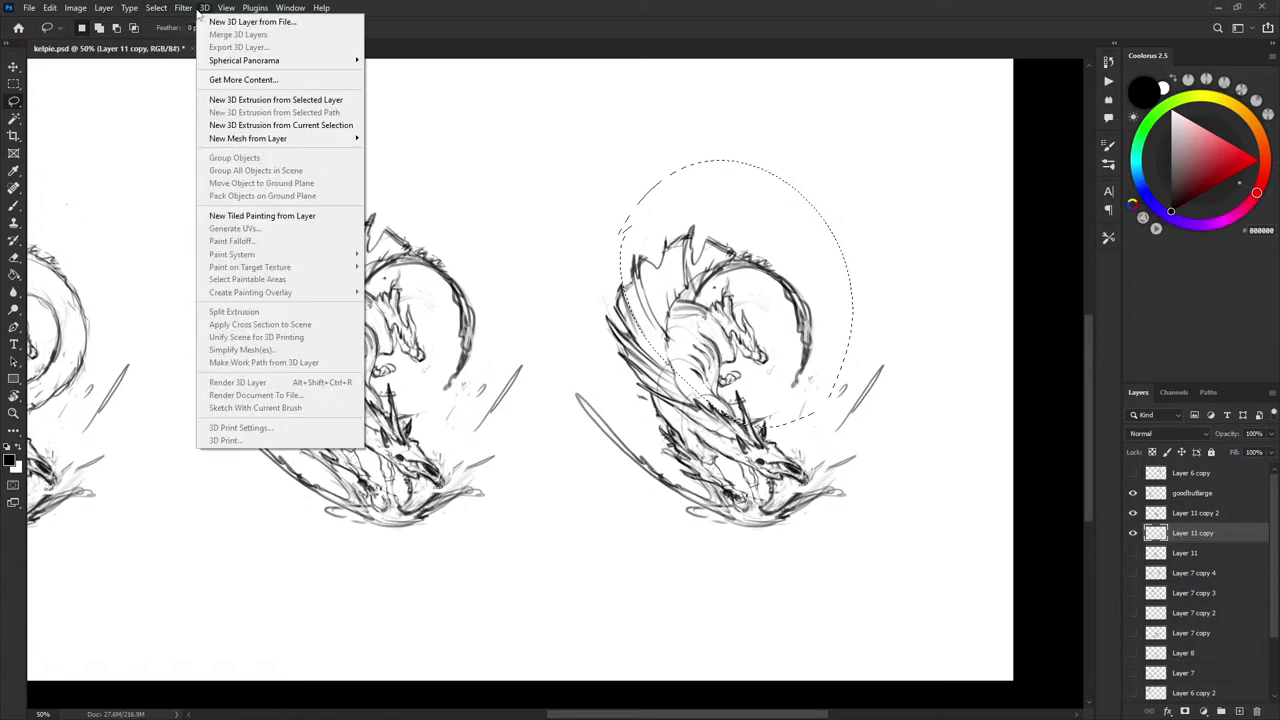
{"action": "mouse_move", "coordinate": [183, 8]}
{"action": "left_click", "coordinate": [232, 133]}
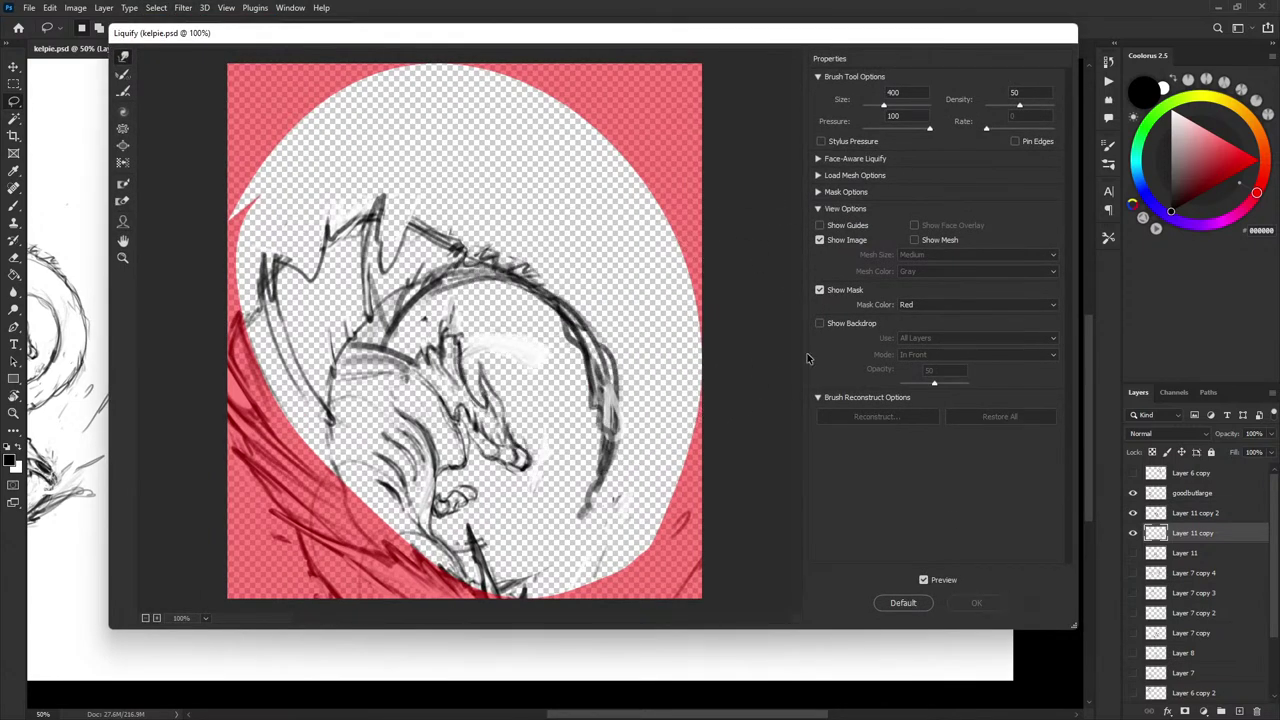
{"action": "left_click", "coordinate": [908, 603]}
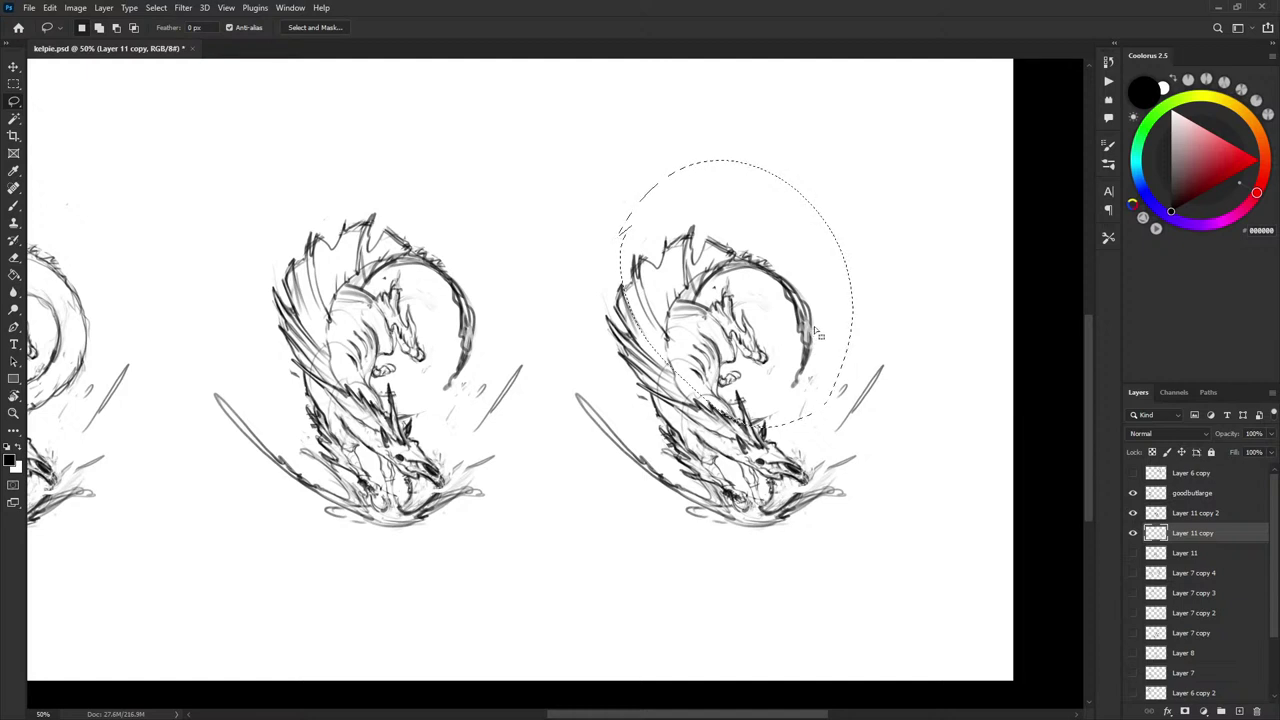
{"action": "key", "text": "ctrl+d"}
- Try pushing the short tail outward into a rounder curve with Liquify on the lassoed Layer 11 copy sketch
{"action": "mouse_move", "coordinate": [741, 229]}
{"action": "left_mouse_down"}
{"action": "mouse_move", "coordinate": [698, 243]}
{"action": "mouse_move", "coordinate": [706, 290]}
{"action": "mouse_move", "coordinate": [756, 291]}
{"action": "mouse_move", "coordinate": [778, 328]}
{"action": "mouse_move", "coordinate": [770, 400]}
{"action": "mouse_move", "coordinate": [810, 436]}
{"action": "mouse_move", "coordinate": [917, 354]}
{"action": "mouse_move", "coordinate": [750, 173]}
{"action": "mouse_move", "coordinate": [718, 186]}
{"action": "left_mouse_up"}
{"action": "left_click", "coordinate": [677, 216]}
{"action": "left_click", "coordinate": [624, 270]}
{"action": "mouse_move", "coordinate": [662, 221]}
{"action": "left_mouse_down"}
{"action": "mouse_move", "coordinate": [560, 349]}
{"action": "mouse_move", "coordinate": [857, 200]}
{"action": "mouse_move", "coordinate": [790, 173]}
{"action": "left_mouse_up"}
{"action": "left_click", "coordinate": [183, 7]}
{"action": "left_click", "coordinate": [212, 132]}
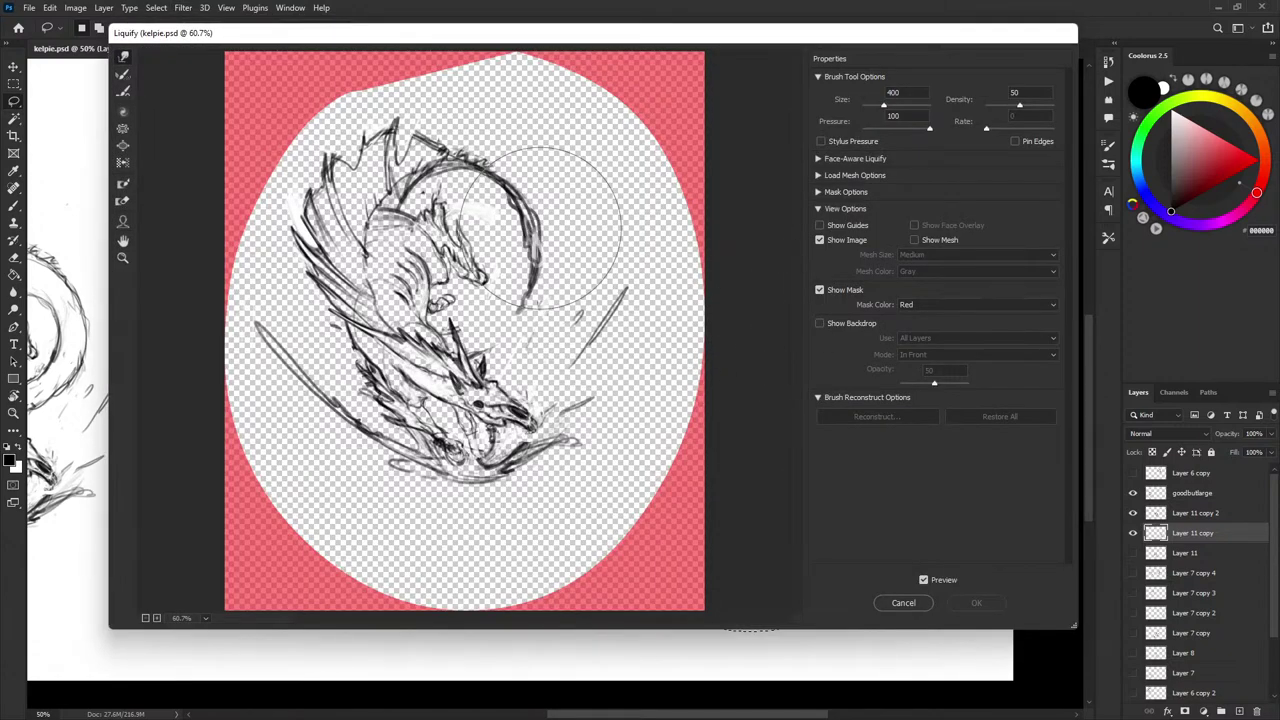
{"action": "key", "text": "bracketleft"}
{"action": "key", "text": "bracketleft"}
{"action": "key", "text": "bracketleft"}
{"action": "left_click_drag", "start_coordinate": [524, 279], "coordinate": [538, 286]}
{"action": "key", "text": "bracketright"}
{"action": "left_click_drag", "start_coordinate": [556, 224], "coordinate": [520, 174]}
{"action": "key", "text": "bracketleft"}
{"action": "key", "text": "bracketleft"}
{"action": "mouse_move", "coordinate": [546, 233]}
{"action": "left_mouse_down"}
{"action": "mouse_move", "coordinate": [566, 262]}
{"action": "mouse_move", "coordinate": [529, 306]}
{"action": "mouse_move", "coordinate": [534, 187]}
{"action": "mouse_move", "coordinate": [548, 288]}
{"action": "mouse_move", "coordinate": [518, 320]}
{"action": "left_mouse_up"}
{"action": "key", "text": "bracketleft"}
{"action": "key", "text": "bracketleft"}
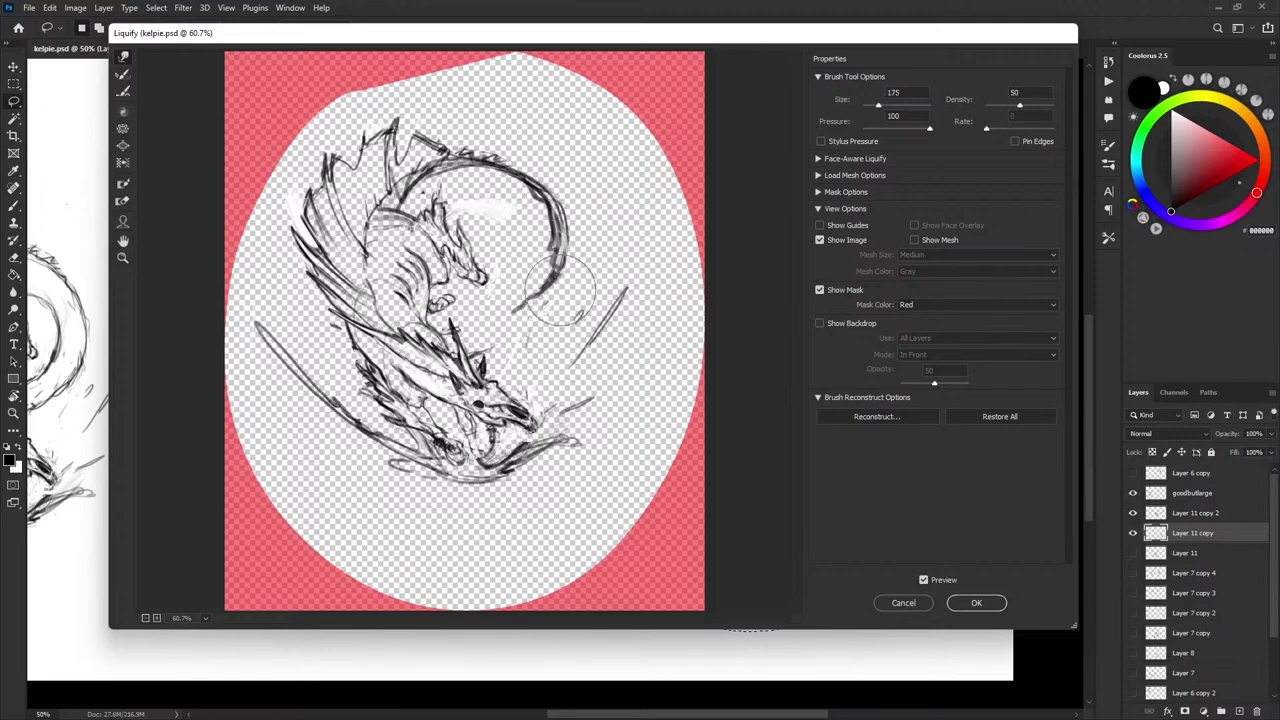
{"action": "left_click", "coordinate": [955, 606]}
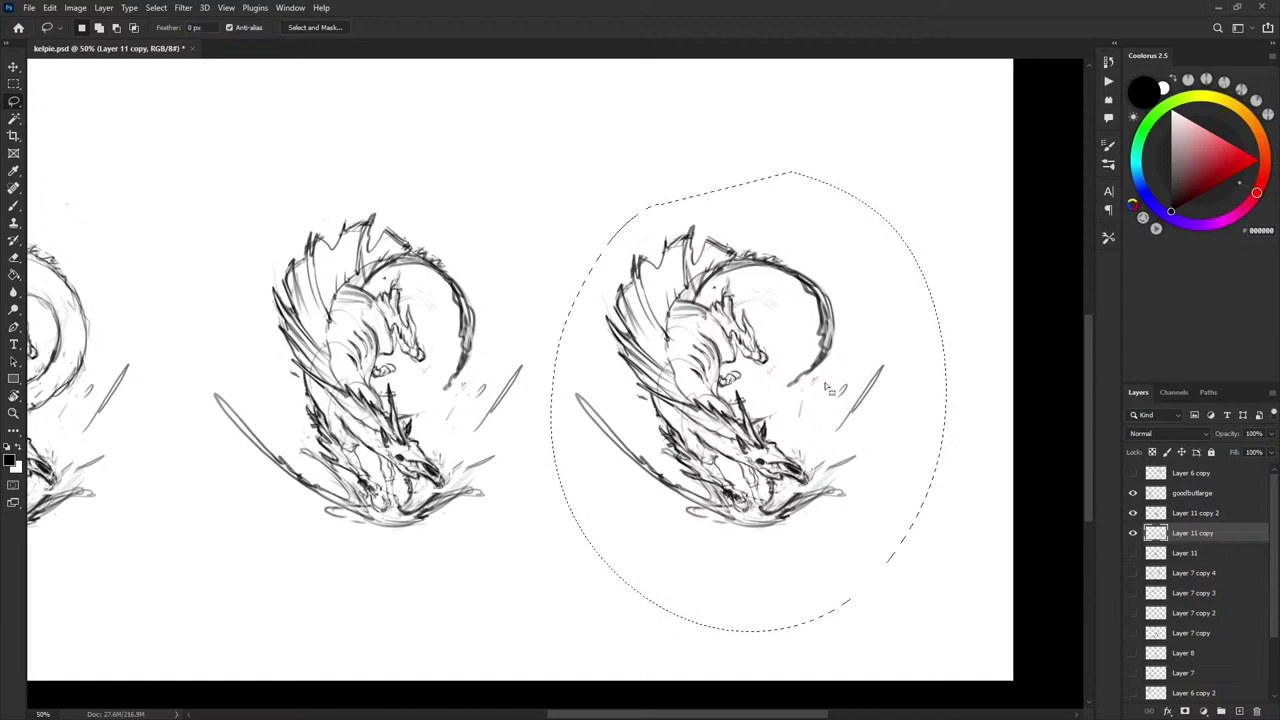
- Clear the selection and delete Layer 11 copy, which holds the tilted kelpie
{"action": "key", "text": "ctrl+d"}
{"action": "left_click_drag", "start_coordinate": [890, 440], "coordinate": [886, 410]}
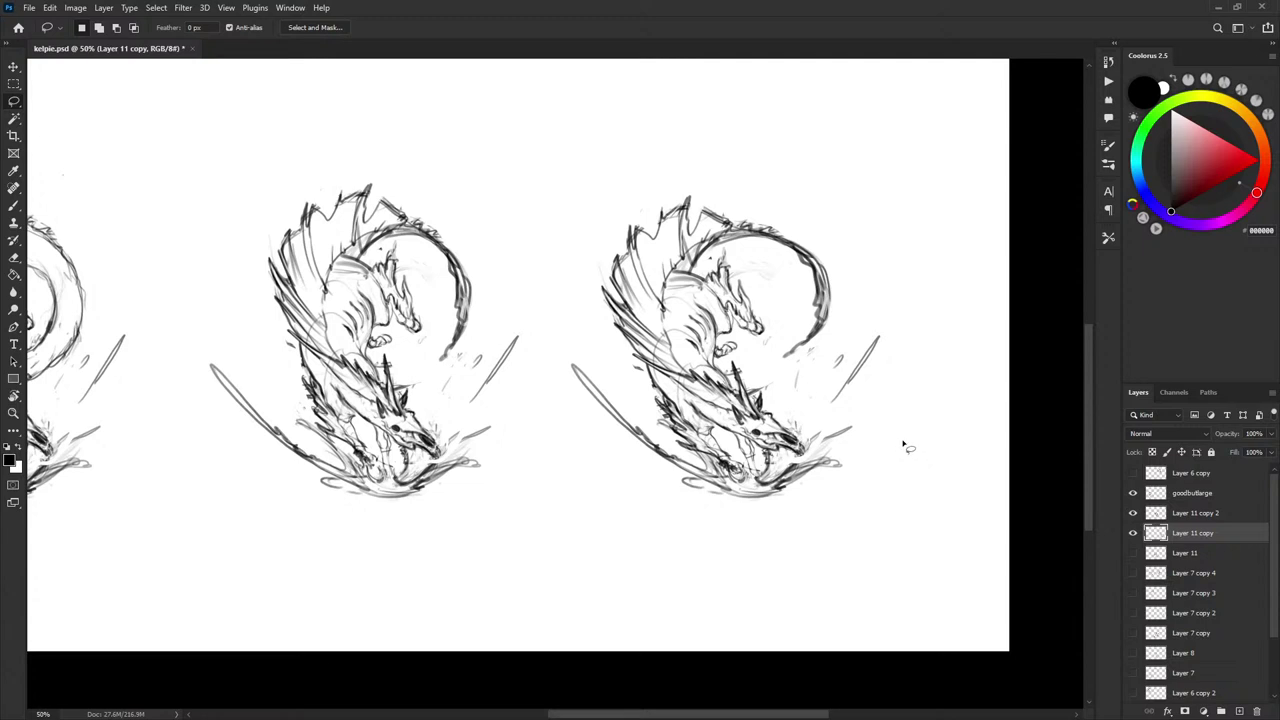
{"action": "key", "text": "Delete"}
{"action": "mouse_move", "coordinate": [688, 428]}
{"action": "left_mouse_down"}
{"action": "mouse_move", "coordinate": [860, 403]}
{"action": "mouse_move", "coordinate": [880, 411]}
{"action": "mouse_move", "coordinate": [870, 419]}
{"action": "left_mouse_up"}
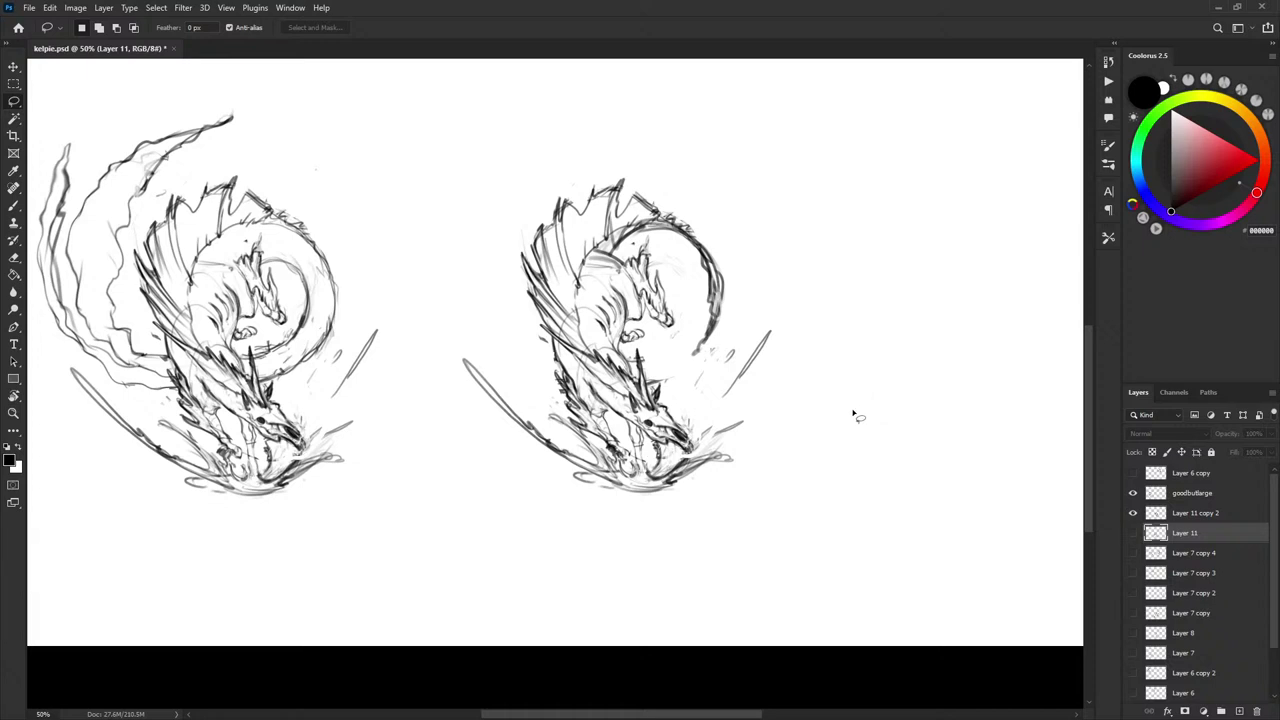
- Check which sketch Layer 11 copy 2 holds and make it the active layer for brushing
{"action": "key", "text": "b"}
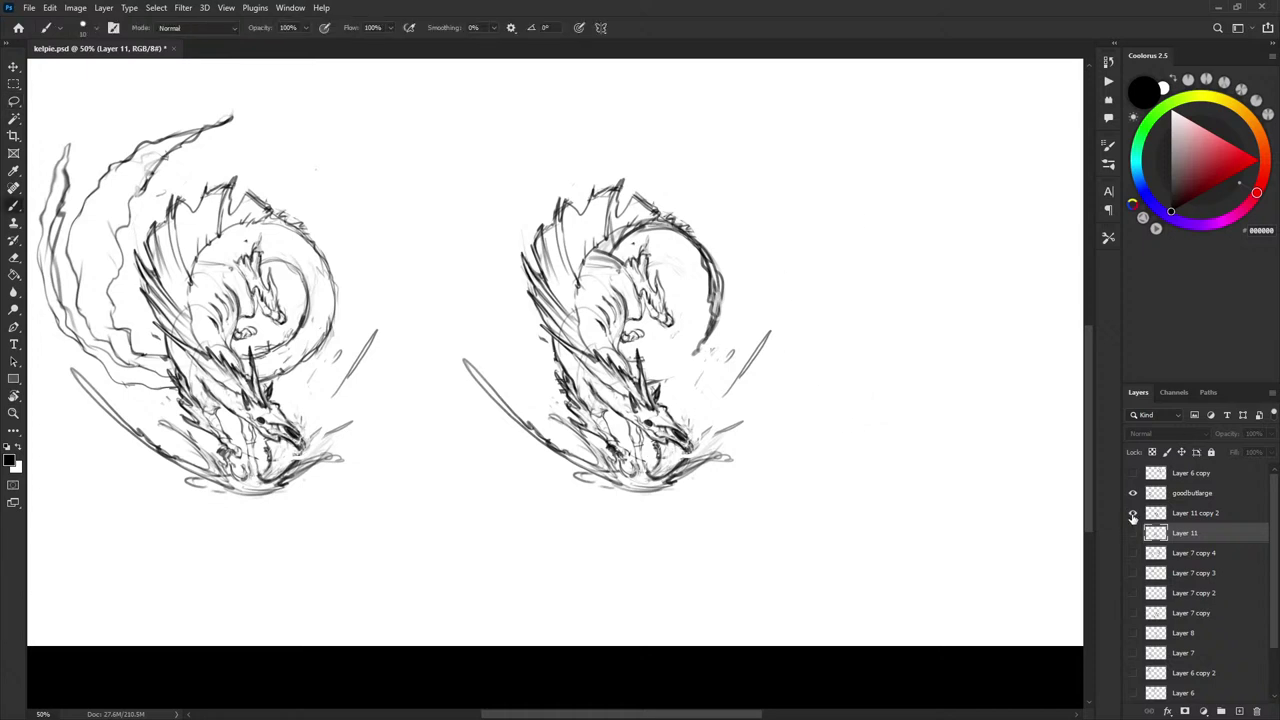
{"action": "left_click", "coordinate": [1133, 516]}
{"action": "left_click", "coordinate": [1133, 516]}
{"action": "left_click", "coordinate": [1159, 512]}
{"action": "left_click_drag", "start_coordinate": [853, 284], "coordinate": [815, 327]}
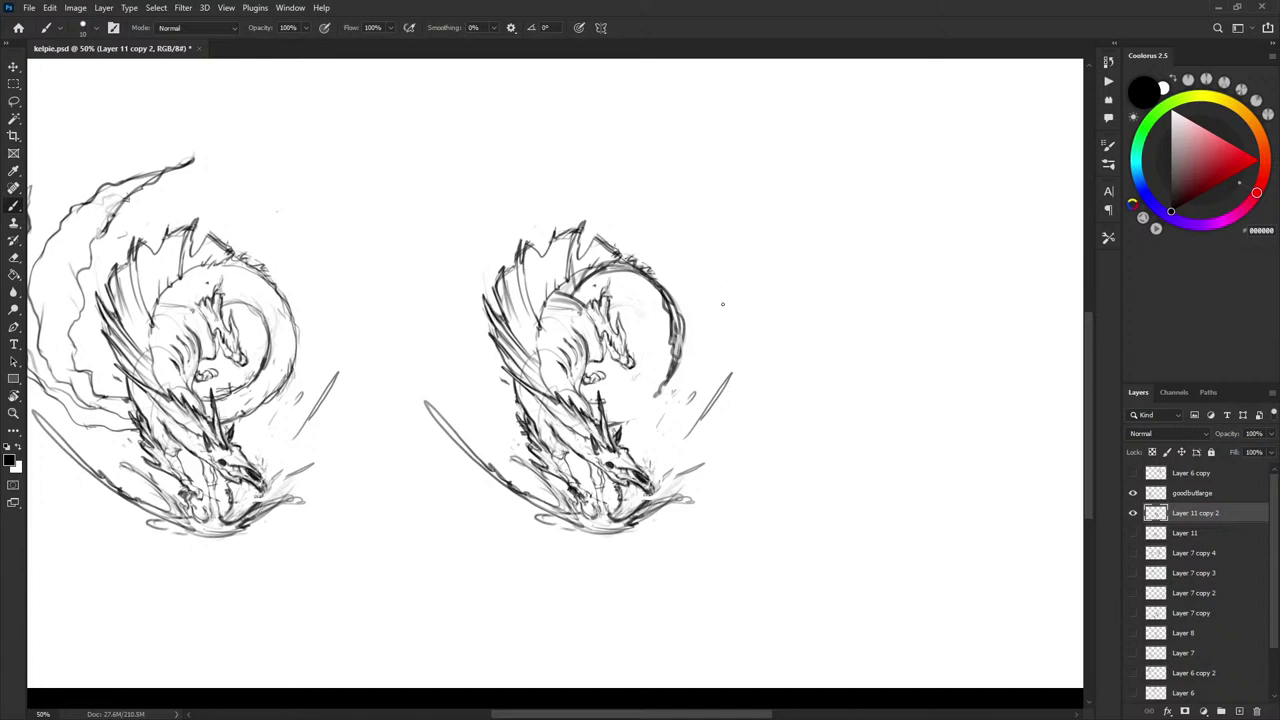
- Try brushing a short curved flow stroke outside the right side of the short-tailed kelpie's tail
{"action": "left_click_drag", "start_coordinate": [720, 284], "coordinate": [723, 328]}
{"action": "key", "text": "ctrl+z"}
{"action": "mouse_move", "coordinate": [716, 284]}
{"action": "left_mouse_down"}
{"action": "mouse_move", "coordinate": [717, 316]}
{"action": "mouse_move", "coordinate": [708, 272]}
{"action": "mouse_move", "coordinate": [717, 326]}
{"action": "left_mouse_up"}
{"action": "key", "text": "ctrl+z"}
{"action": "key", "text": "ctrl+z"}
- Brush a short curved flow stroke to the left of the short-tailed kelpie's wing, above the long splash line, redoing it until the arc fits
{"action": "left_click_drag", "start_coordinate": [458, 348], "coordinate": [488, 430]}
{"action": "left_click_drag", "start_coordinate": [467, 385], "coordinate": [480, 416]}
{"action": "key", "text": "ctrl+z"}
{"action": "left_click_drag", "start_coordinate": [456, 350], "coordinate": [462, 390]}
{"action": "left_click_drag", "start_coordinate": [450, 312], "coordinate": [476, 410]}
{"action": "key", "text": "ctrl+z"}
{"action": "key", "text": "ctrl+z"}
{"action": "left_click_drag", "start_coordinate": [452, 352], "coordinate": [466, 396]}
{"action": "key", "text": "ctrl+z"}
{"action": "mouse_move", "coordinate": [455, 336]}
{"action": "left_mouse_down"}
{"action": "mouse_move", "coordinate": [480, 418]}
{"action": "mouse_move", "coordinate": [470, 406]}
{"action": "left_mouse_up"}
- Lasso and delete the long diagonal splash stroke to the right of the short-tailed kelpie
{"action": "key", "text": "l"}
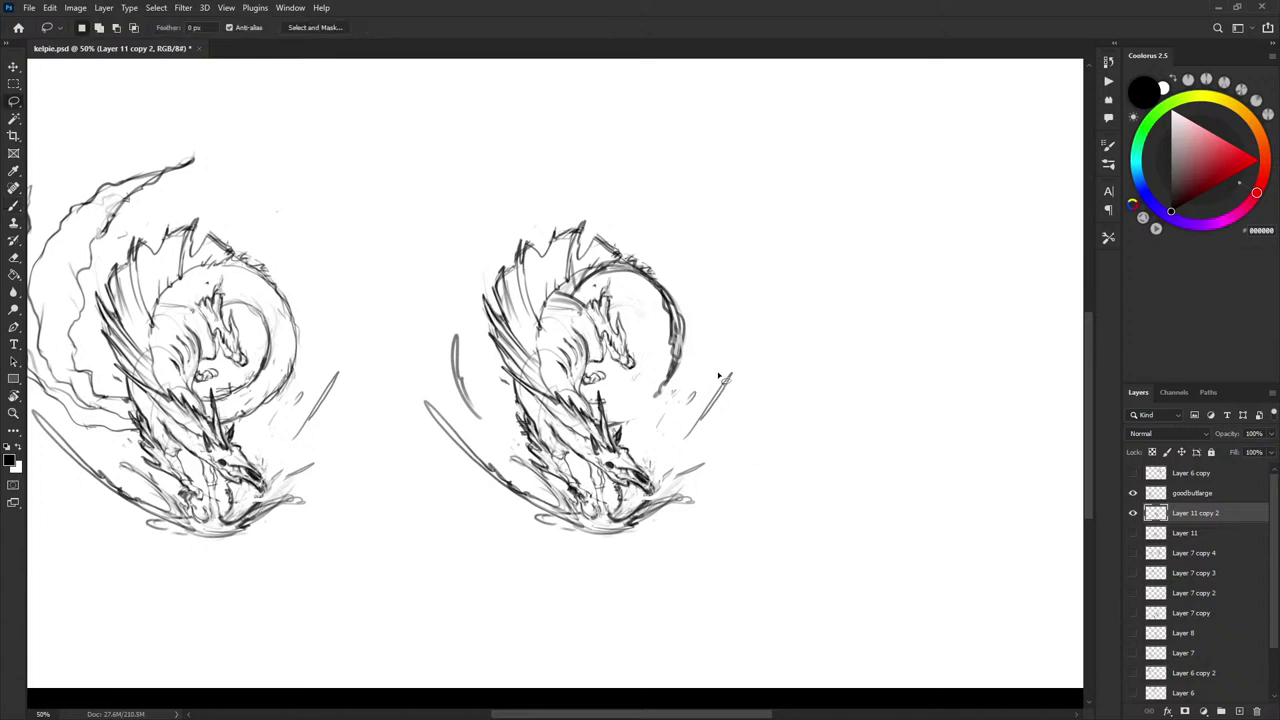
{"action": "left_click_drag", "start_coordinate": [719, 374], "coordinate": [763, 323]}
{"action": "key", "text": "Delete"}
{"action": "key", "text": "ctrl+d"}
{"action": "left_click_drag", "start_coordinate": [681, 450], "coordinate": [732, 446]}
{"action": "key", "text": "b"}
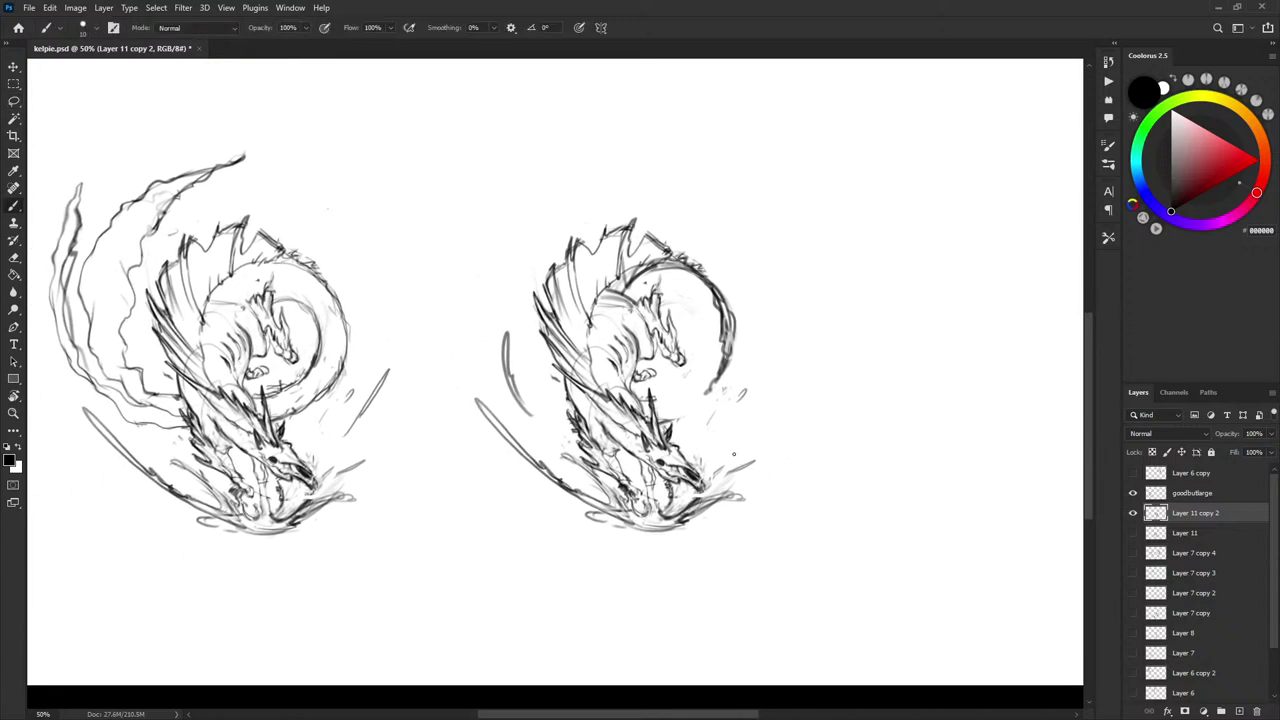
{"action": "scroll", "coordinate": [737, 434], "scroll_direction": "left", "scroll_amount": 1}
{"action": "scroll", "coordinate": [737, 434], "scroll_direction": "down", "scroll_amount": 1}
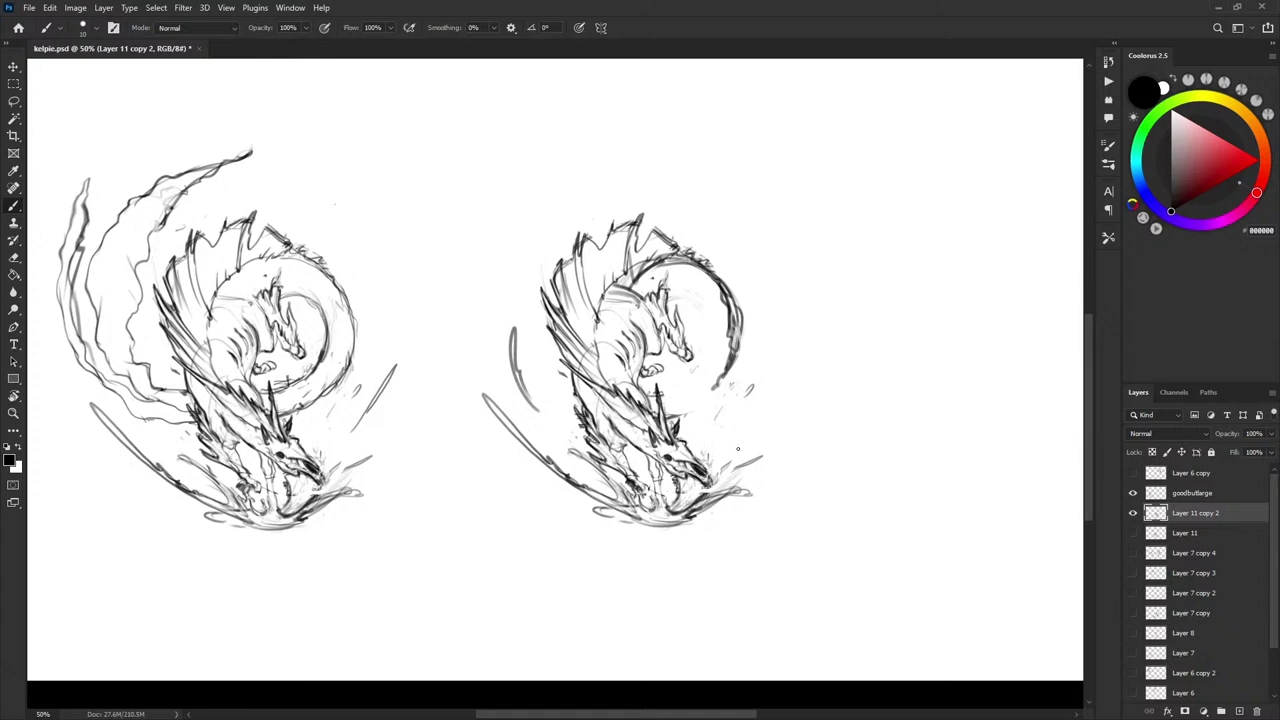
- Hide the goodbutlarge layer and move Layer 11 copy 2 to the top of the layer stack
{"action": "left_click", "coordinate": [1133, 513]}
{"action": "left_click", "coordinate": [1133, 513]}
{"action": "left_click", "coordinate": [1133, 493]}
{"action": "left_click_drag", "start_coordinate": [1150, 520], "coordinate": [1155, 470]}
- Check the older sketches on Layer 6 copy and Layer 7 copy against the current short-tailed kelpie
{"action": "left_click", "coordinate": [1133, 493]}
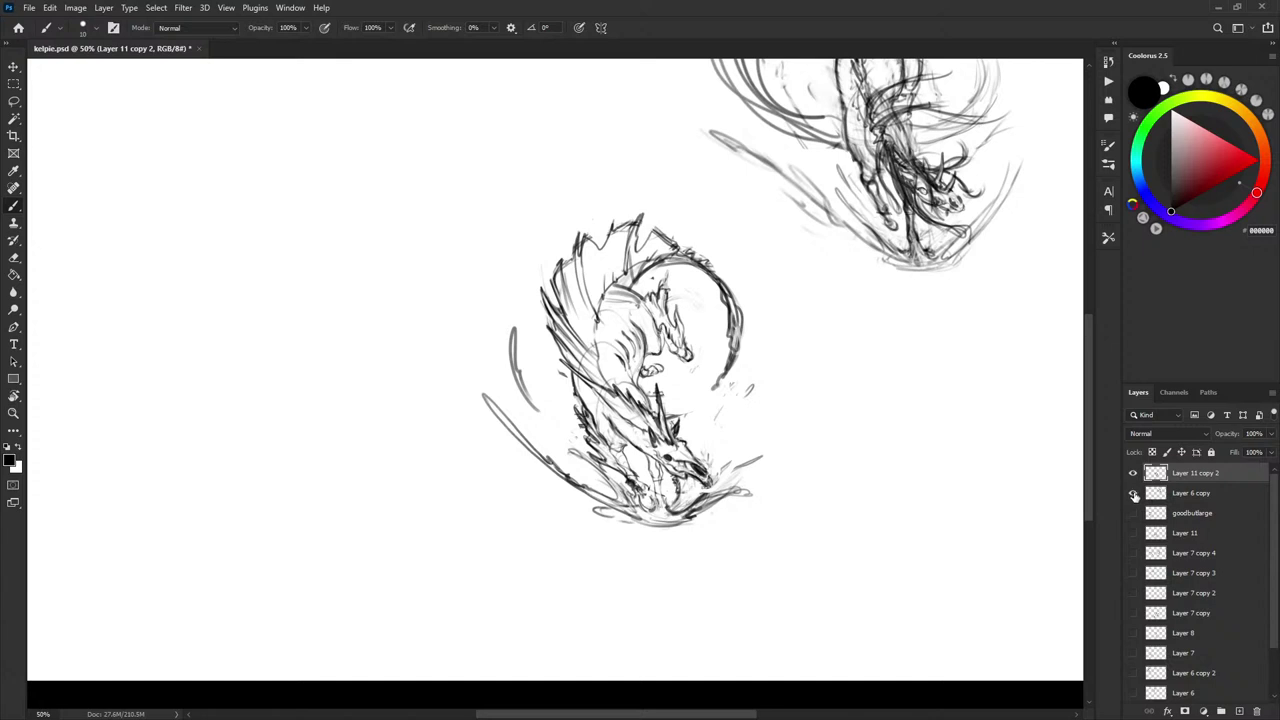
{"action": "mouse_move", "coordinate": [963, 380]}
{"action": "left_mouse_down"}
{"action": "mouse_move", "coordinate": [797, 597]}
{"action": "mouse_move", "coordinate": [819, 512]}
{"action": "left_mouse_up"}
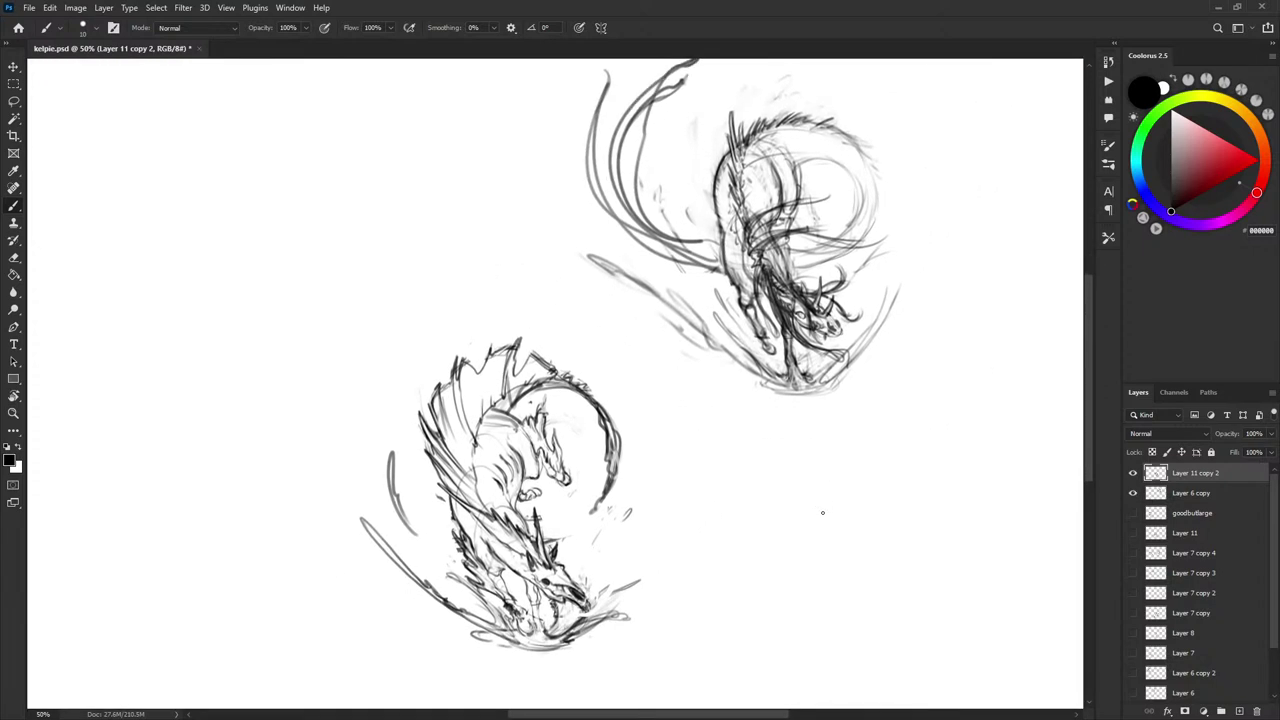
{"action": "left_click", "coordinate": [1133, 493]}
{"action": "left_click", "coordinate": [1134, 613]}
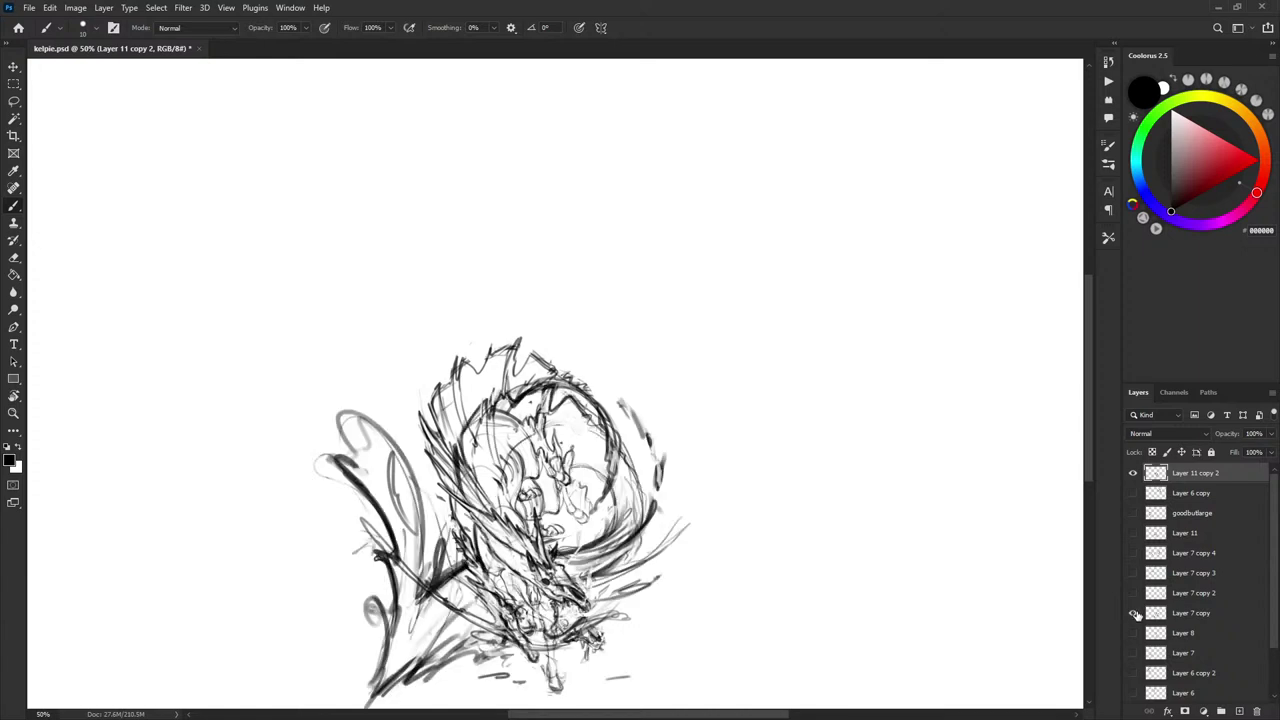
{"action": "left_click", "coordinate": [1134, 613]}
- Move the Layer 7 copy sketch up and right beside the current kelpie for comparison, and hide that layer again
{"action": "left_click", "coordinate": [1188, 613]}
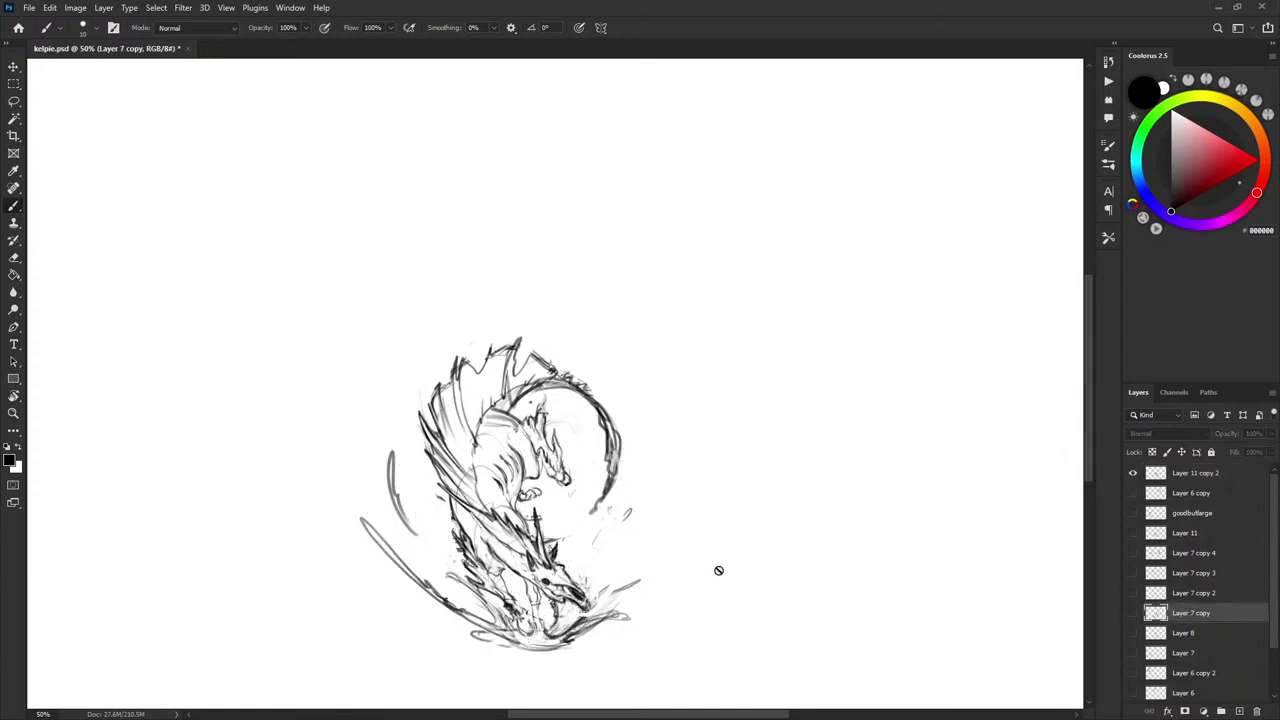
{"action": "key", "text": "v"}
{"action": "left_click", "coordinate": [1134, 613]}
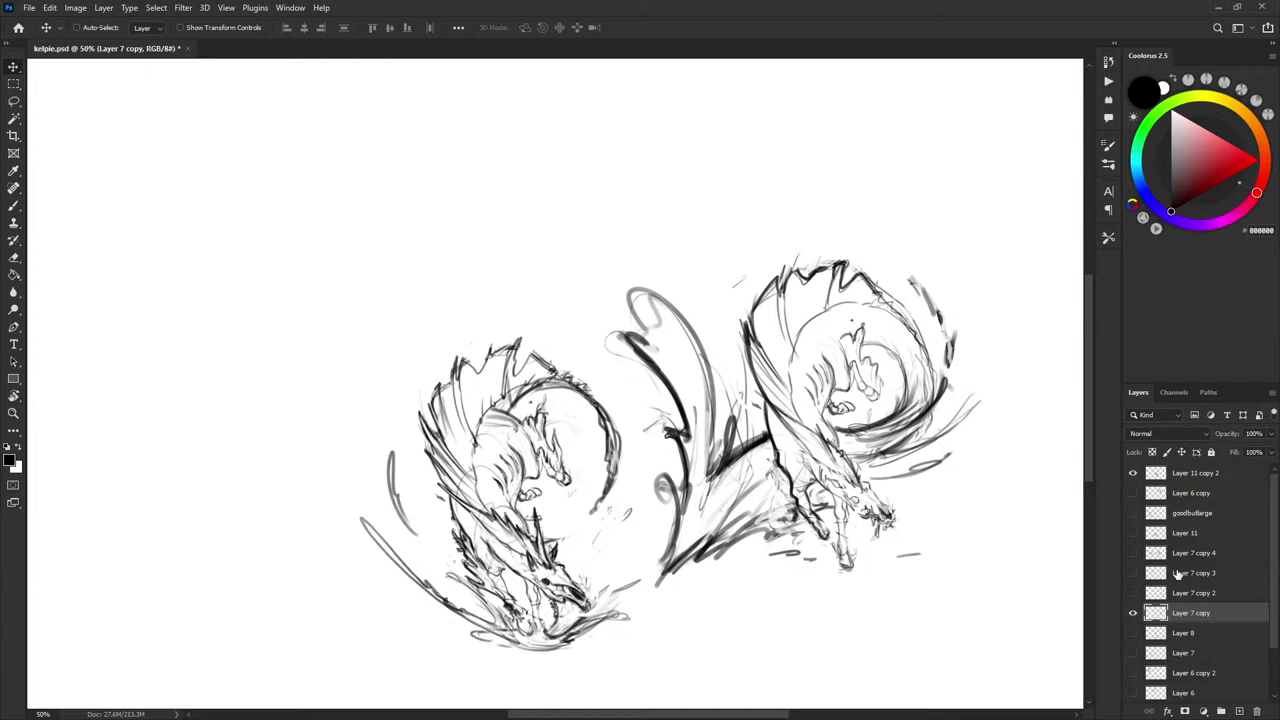
{"action": "left_click", "coordinate": [1134, 613]}
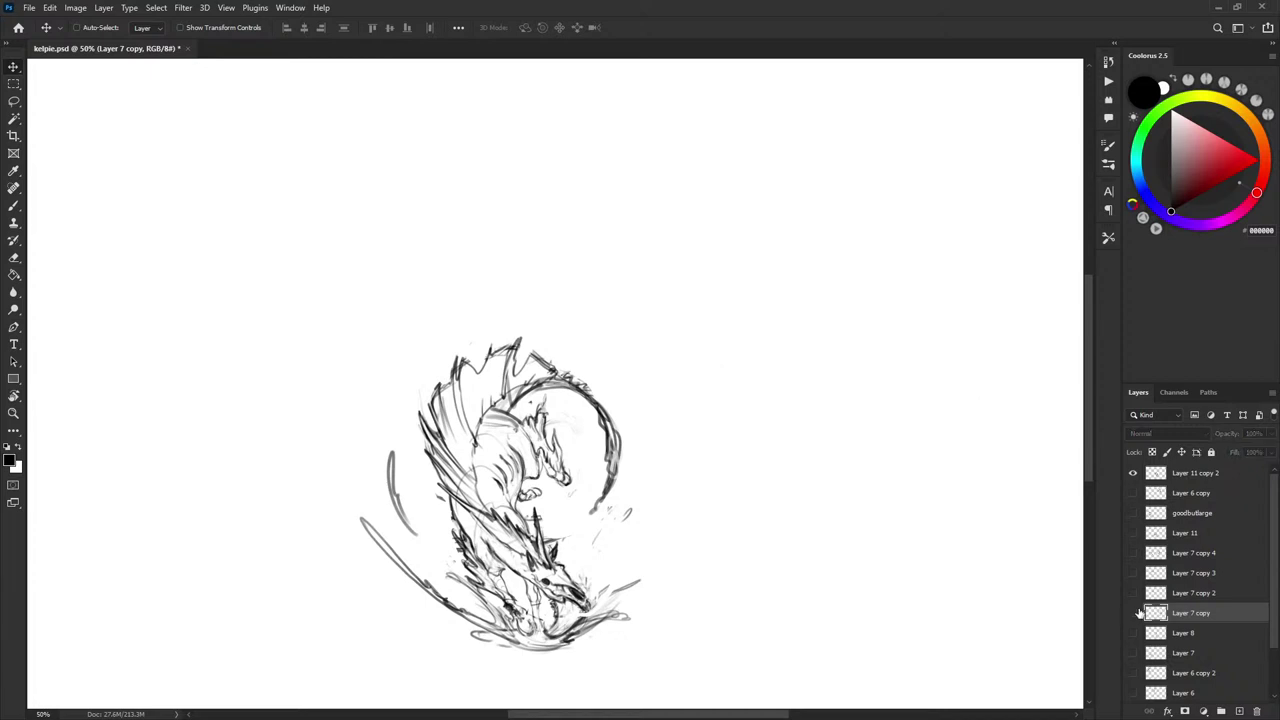
- Save the kelpie.psd document with only the short-tailed kelpie sketch showing
{"action": "left_click_drag", "start_coordinate": [681, 534], "coordinate": [758, 421]}
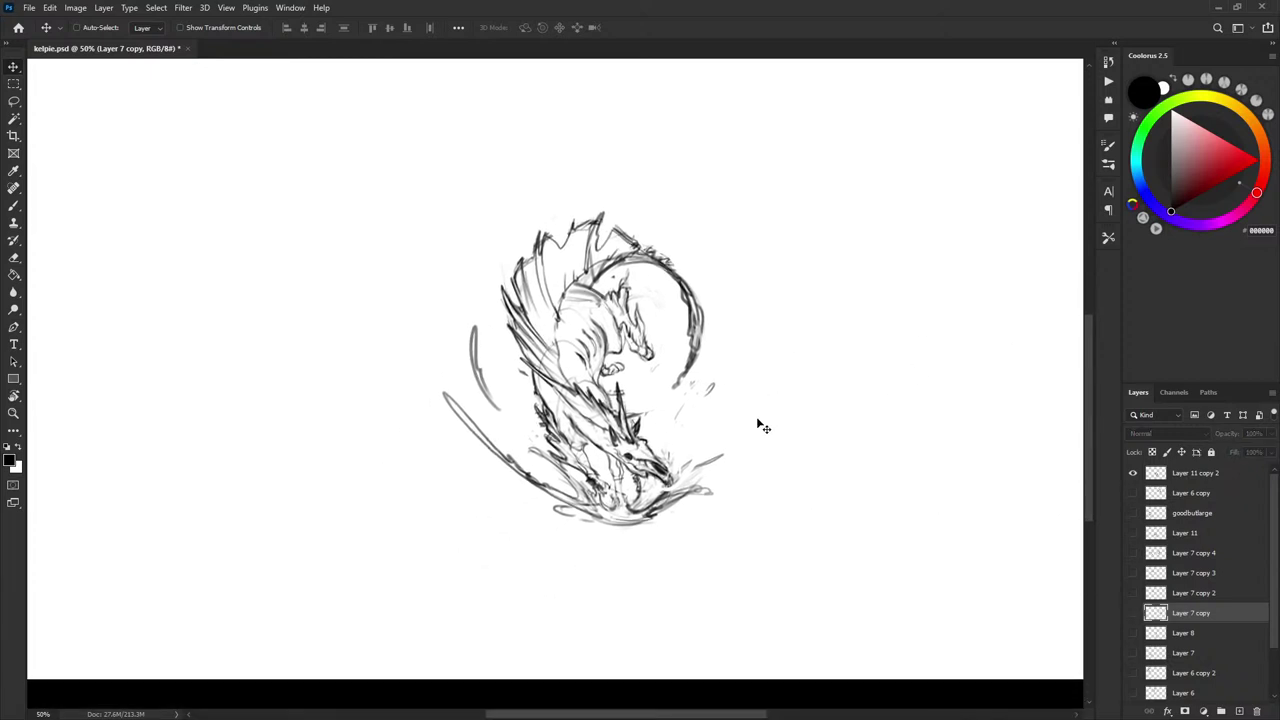
{"action": "key", "text": "ctrl+plus"}
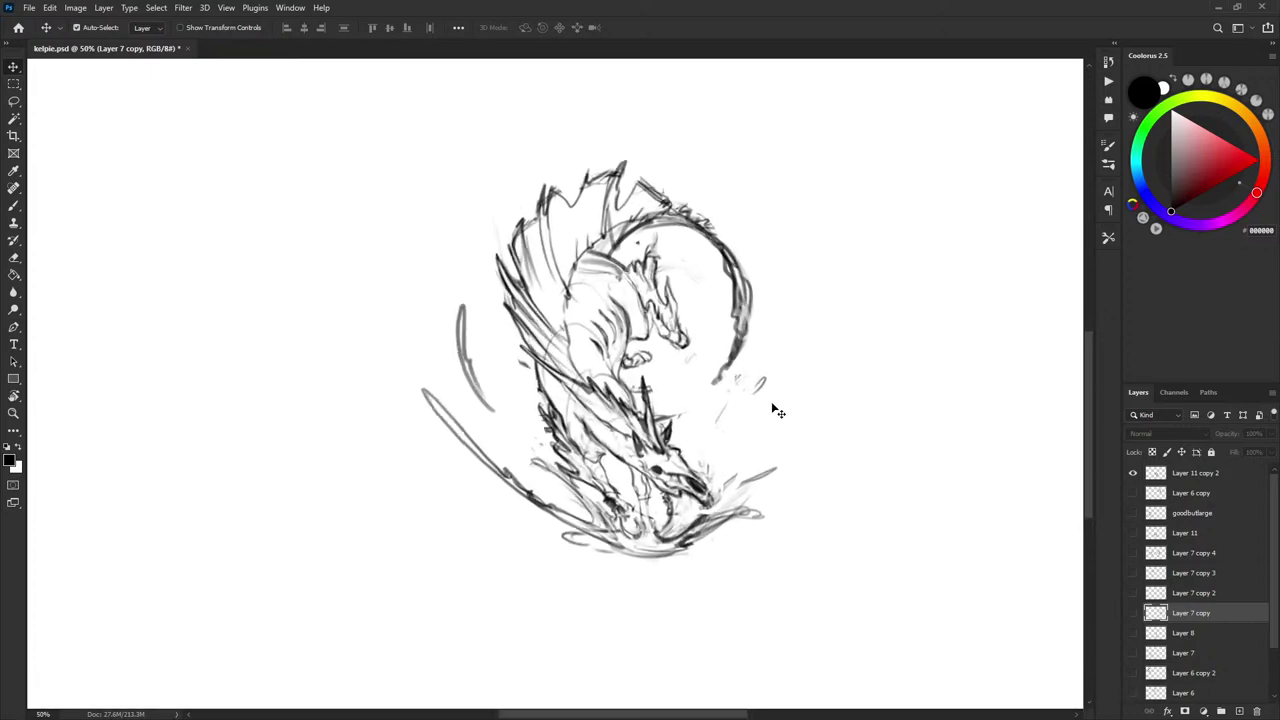
{"action": "key", "text": "ctrl+minus"}
{"action": "key", "text": "ctrl+minus"}
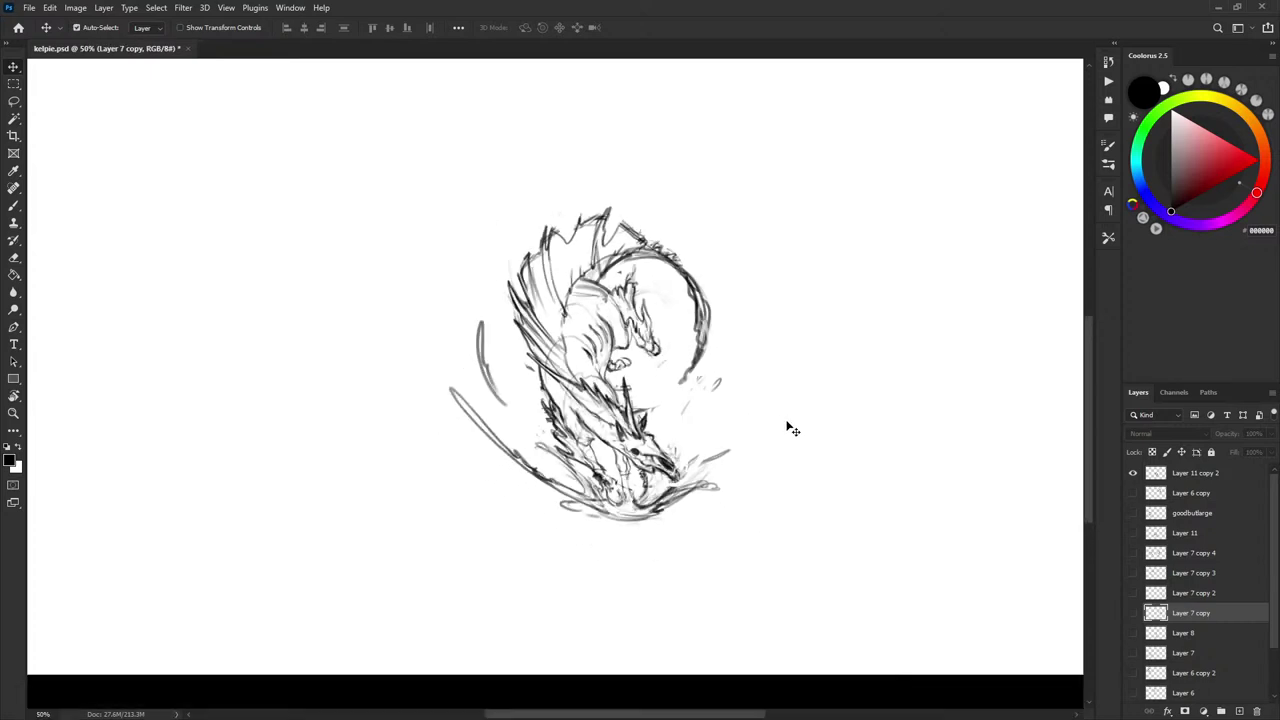
{"action": "key", "text": "ctrl+s"}
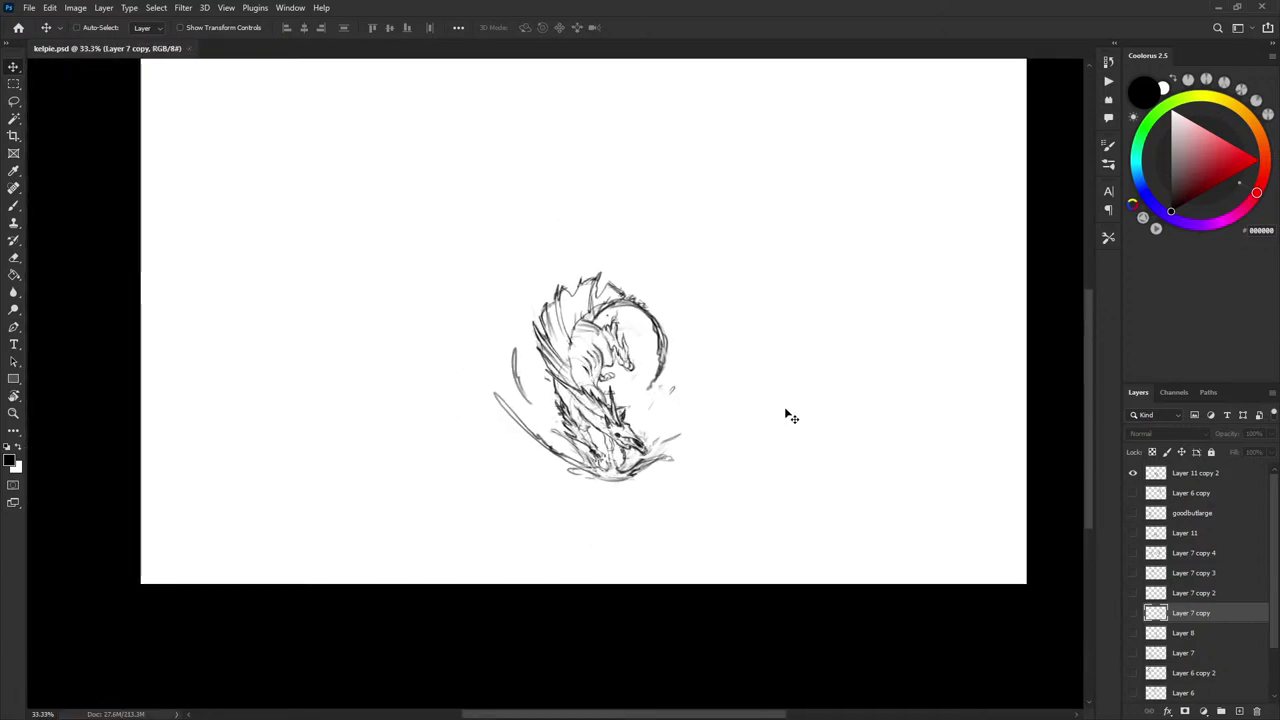
- Group all the older sketch layers from Layer 6 copy down to Layer 3
{"action": "left_click", "coordinate": [1192, 474]}
{"action": "scroll", "coordinate": [1195, 600], "scroll_direction": "down", "scroll_amount": 3}
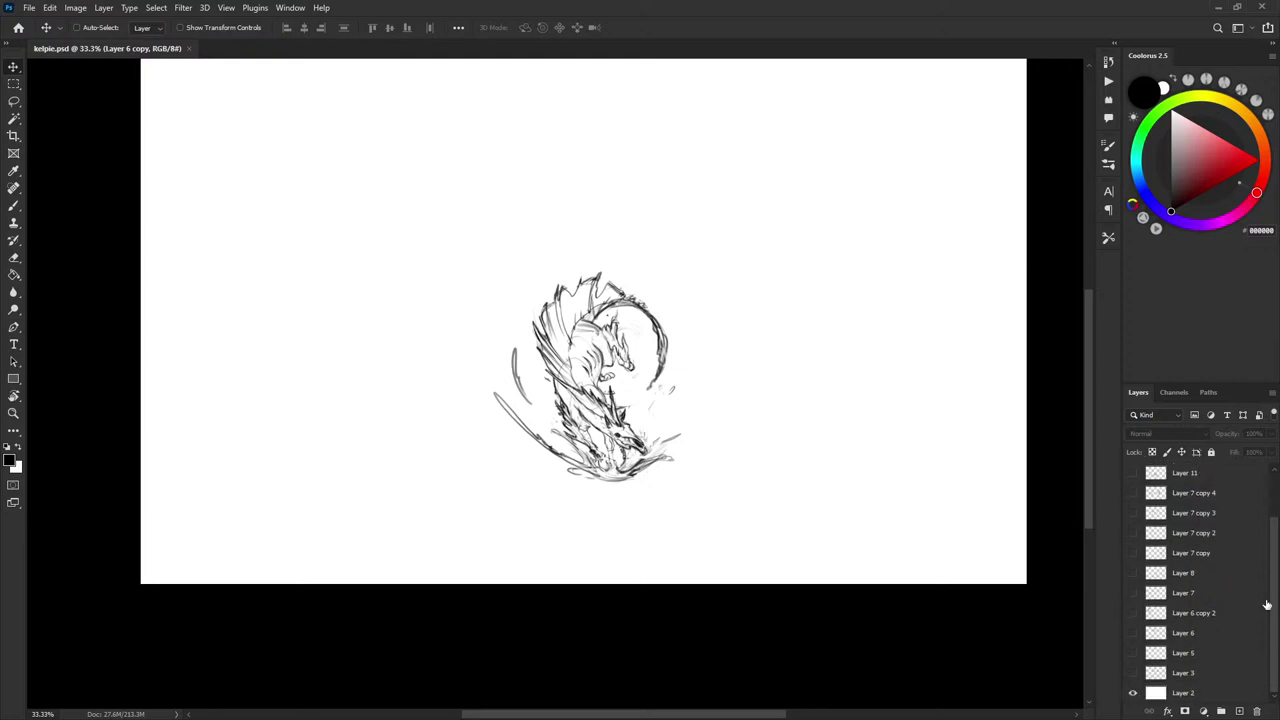
{"action": "left_click", "coordinate": [1195, 673], "text": "shift"}
{"action": "key", "text": "ctrl+g"}
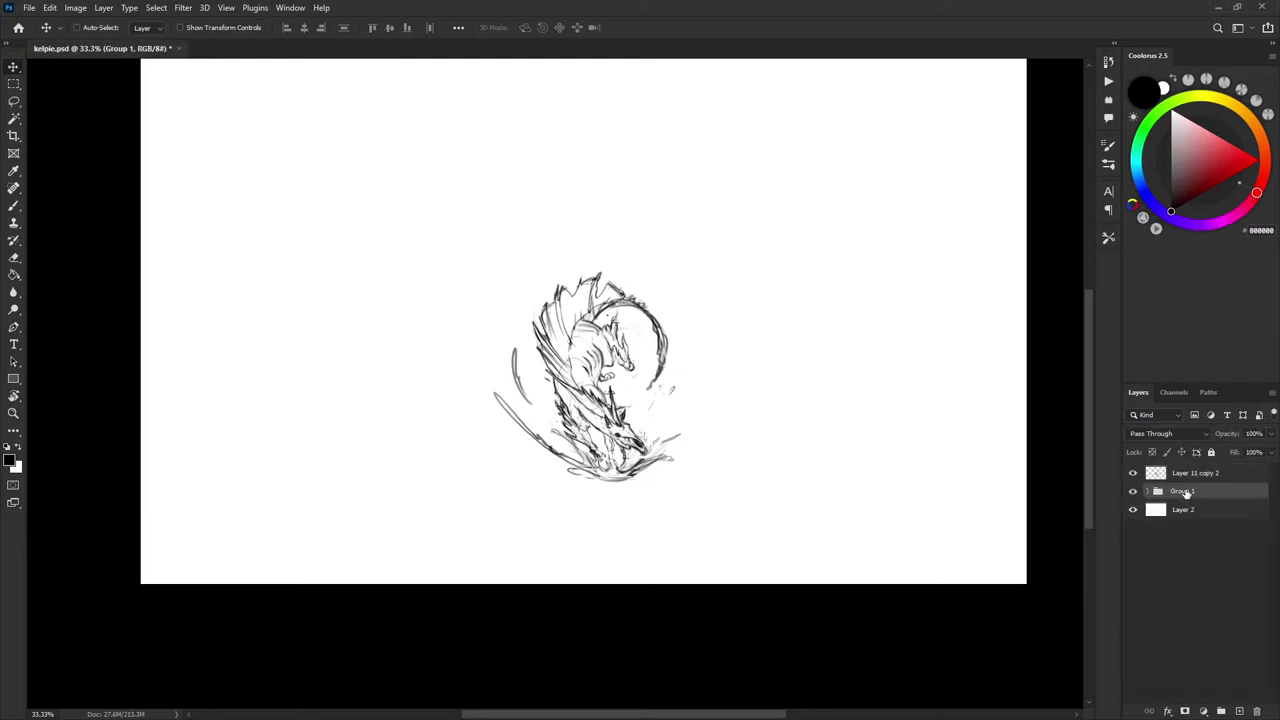
- Duplicate the short-tailed kelpie on Layer 11 copy 2 and store the hidden original in Group 1
{"action": "left_click", "coordinate": [1177, 481]}
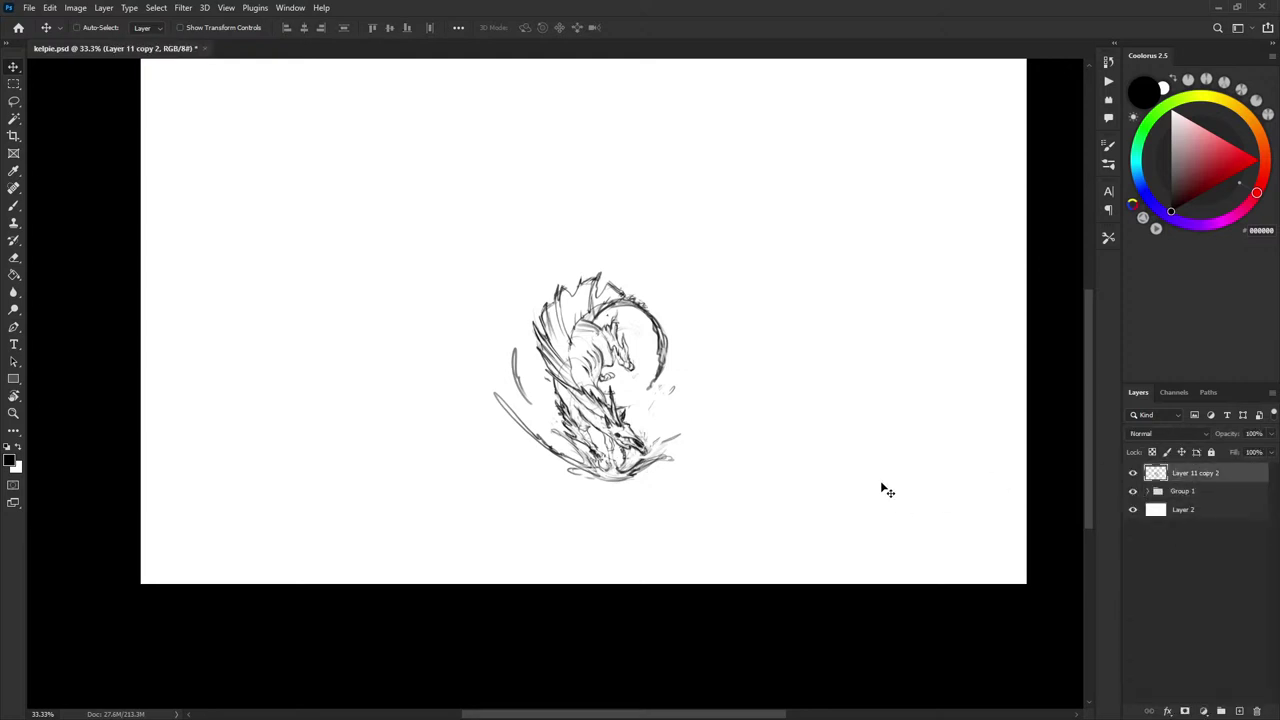
{"action": "key", "text": "ctrl+j"}
{"action": "left_click", "coordinate": [1133, 493]}
{"action": "left_click_drag", "start_coordinate": [1197, 493], "coordinate": [1198, 512]}
{"action": "left_click", "coordinate": [1195, 473]}
- Scale the kelpie sketch on Layer 11 copy 3 up to about 238% and position it so it spans nearly the full canvas height
{"action": "key", "text": "ctrl+t"}
{"action": "left_click_drag", "start_coordinate": [484, 270], "coordinate": [355, 133]}
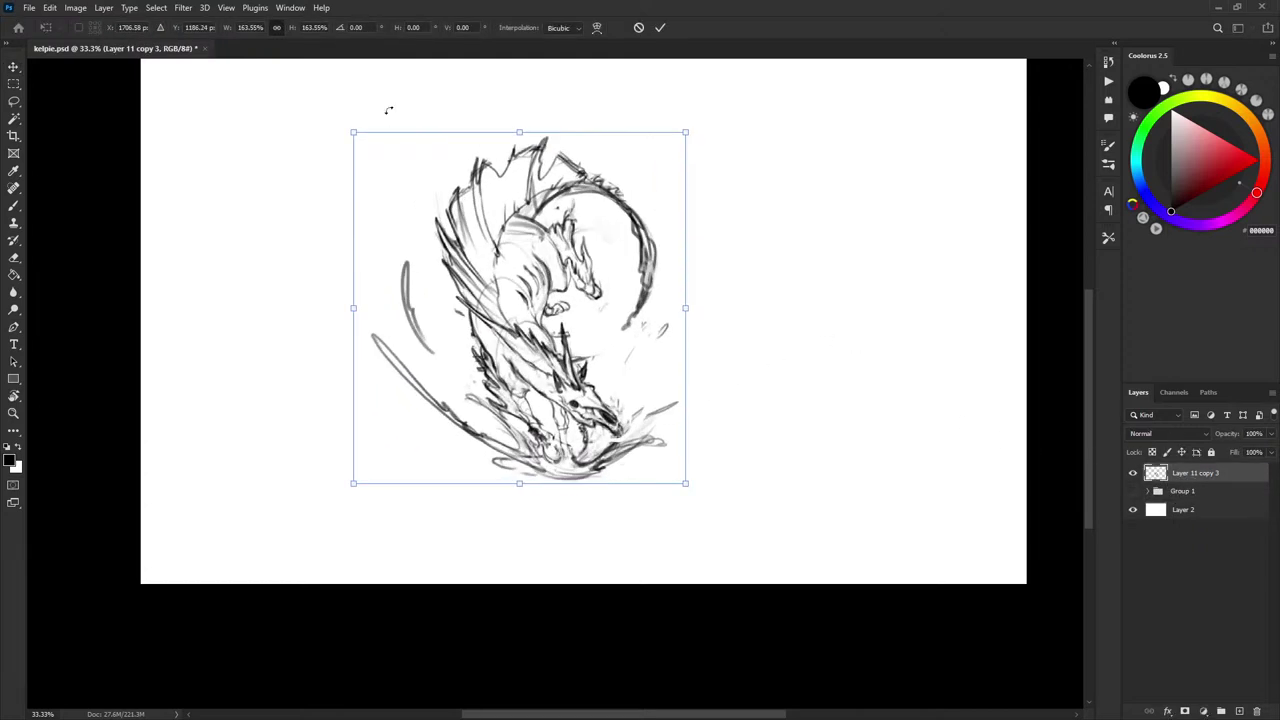
{"action": "left_click_drag", "start_coordinate": [807, 282], "coordinate": [793, 396]}
{"action": "left_click_drag", "start_coordinate": [613, 487], "coordinate": [629, 424]}
{"action": "scroll", "coordinate": [791, 297], "scroll_direction": "down", "scroll_amount": 2}
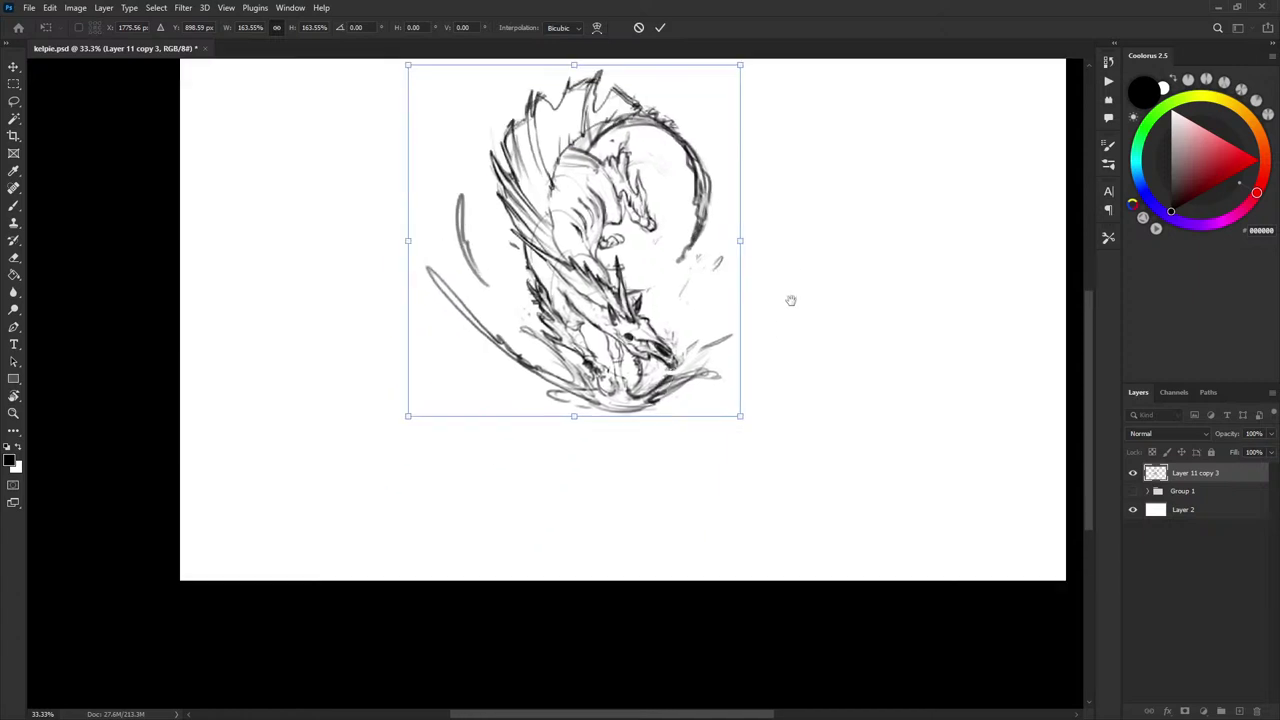
{"action": "left_click_drag", "start_coordinate": [743, 410], "coordinate": [871, 553]}
{"action": "scroll", "coordinate": [896, 383], "scroll_direction": "up", "scroll_amount": 2}
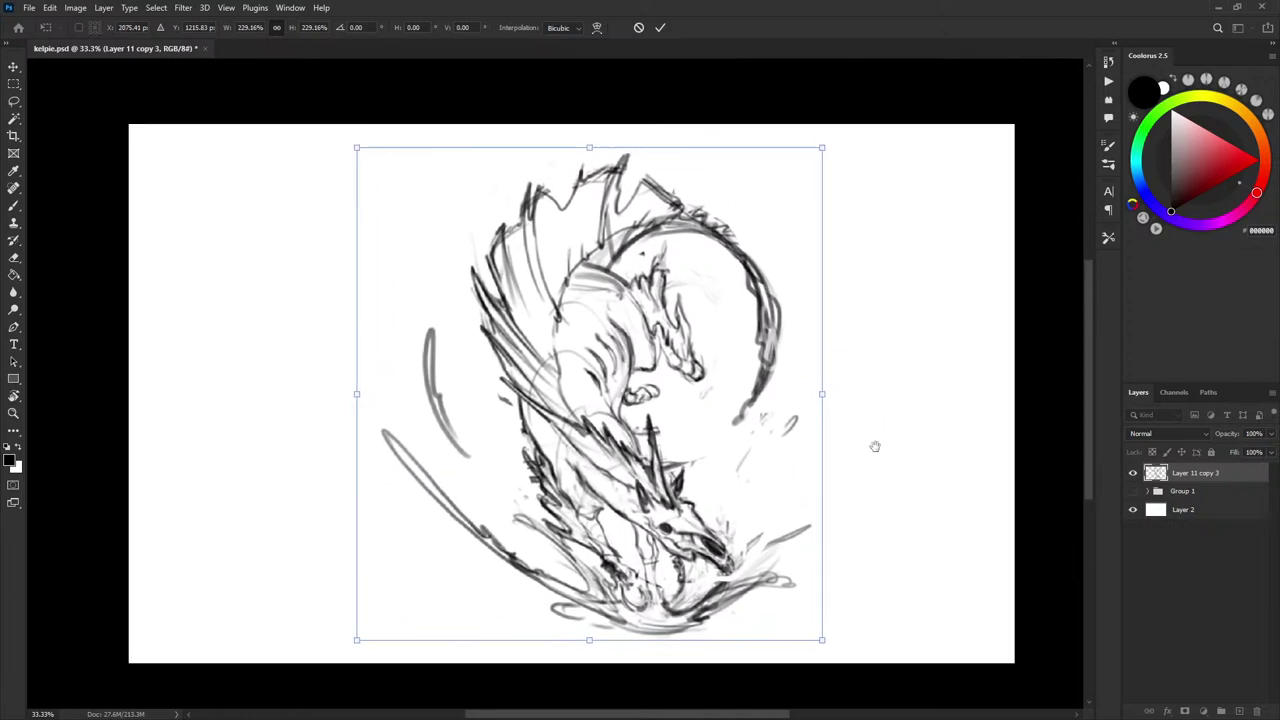
{"action": "left_click_drag", "start_coordinate": [823, 143], "coordinate": [843, 135]}
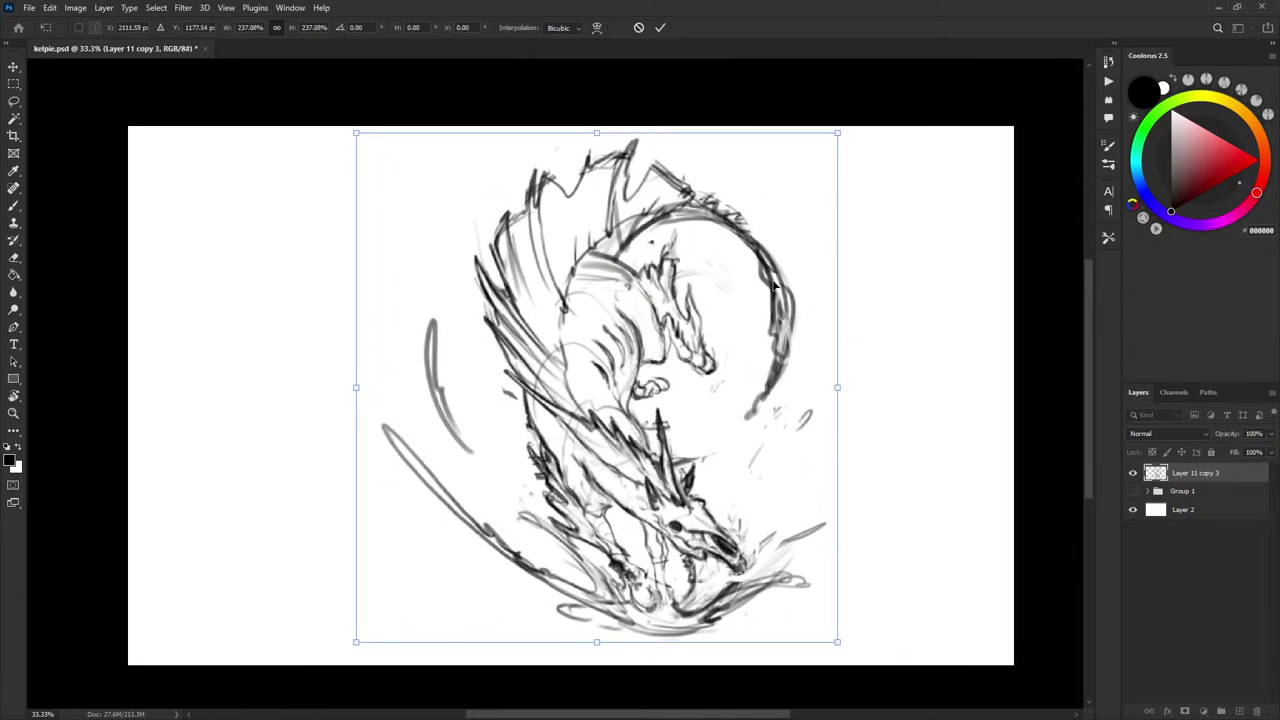
{"action": "left_click_drag", "start_coordinate": [778, 289], "coordinate": [738, 294]}
{"action": "left_click_drag", "start_coordinate": [799, 649], "coordinate": [804, 653]}
{"action": "left_click_drag", "start_coordinate": [752, 580], "coordinate": [746, 577]}
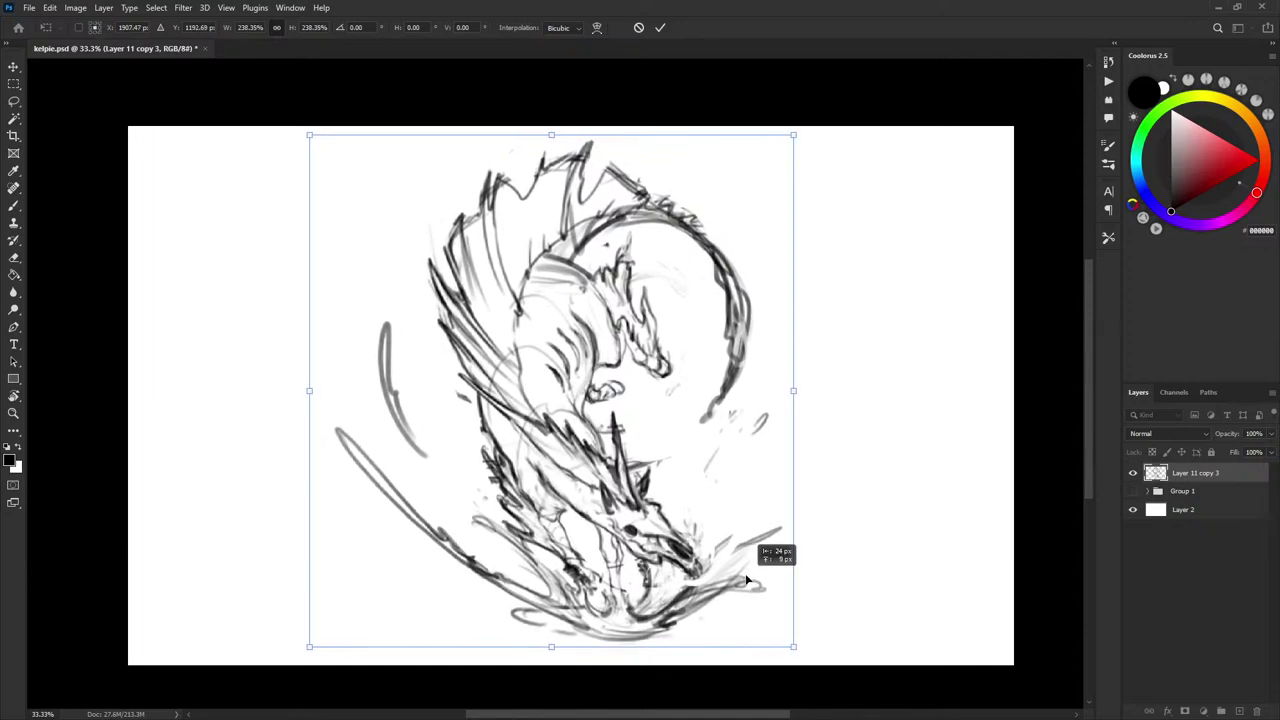
{"action": "key", "text": "Return"}
- Lower the enlarged sketch layer's fill to 43% and add a new layer above it for brush line art
{"action": "left_click_drag", "start_coordinate": [771, 451], "coordinate": [794, 389]}
{"action": "key", "text": "ctrl+plus"}
{"action": "left_click", "coordinate": [1271, 452]}
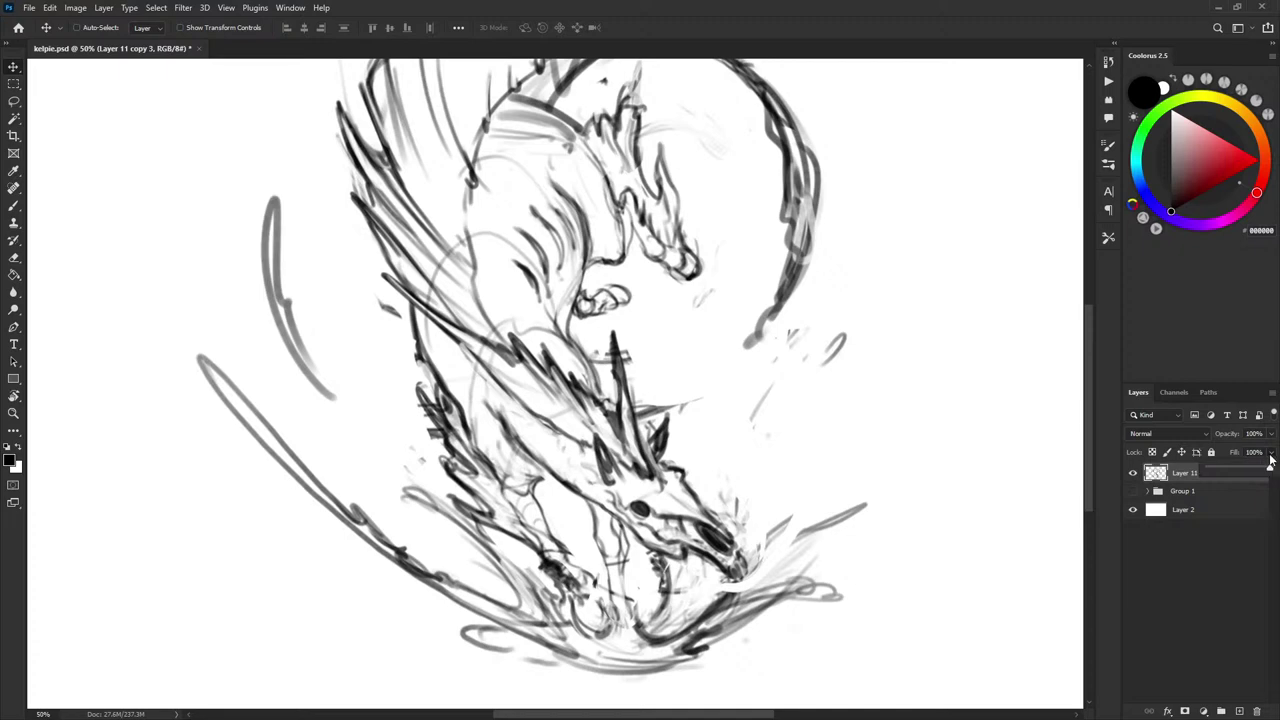
{"action": "left_click_drag", "start_coordinate": [1268, 469], "coordinate": [1236, 470]}
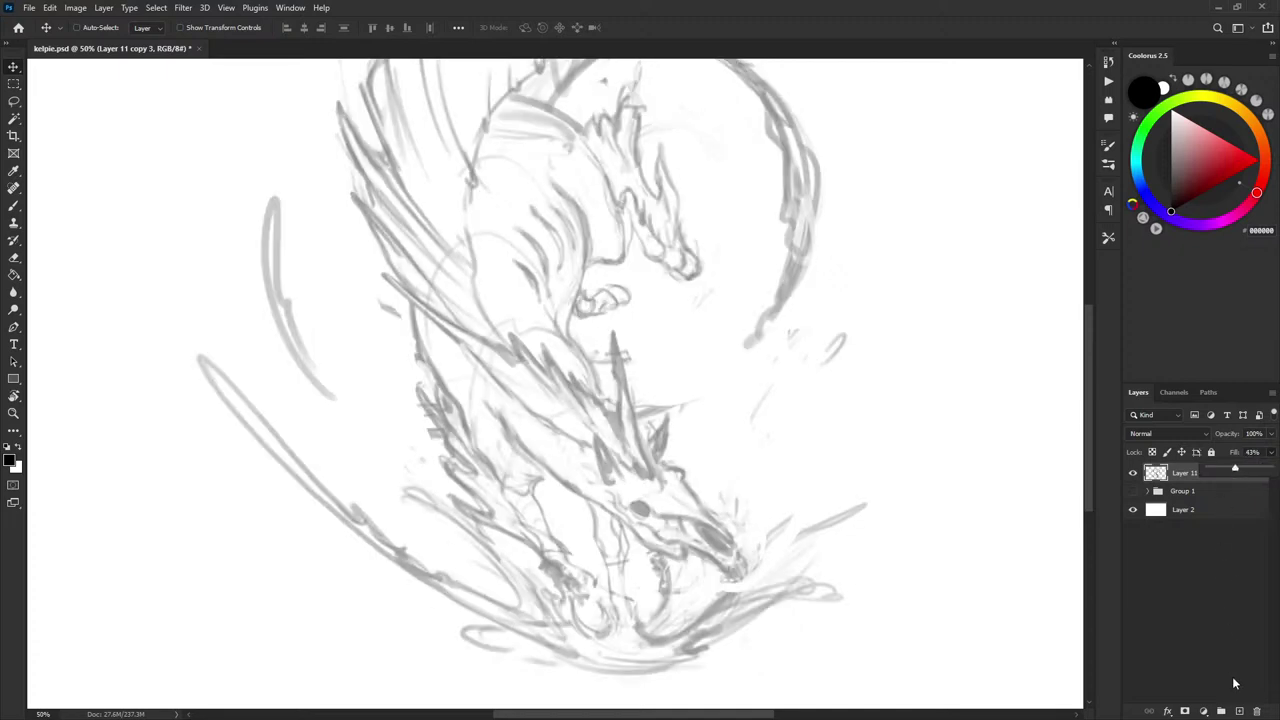
{"action": "left_click", "coordinate": [1239, 710]}
{"action": "key", "text": "b"}
{"action": "mouse_move", "coordinate": [758, 484]}
{"action": "left_mouse_down"}
{"action": "mouse_move", "coordinate": [737, 410]}
{"action": "mouse_move", "coordinate": [747, 385]}
{"action": "left_mouse_up"}
{"action": "left_click_drag", "start_coordinate": [771, 520], "coordinate": [752, 400]}
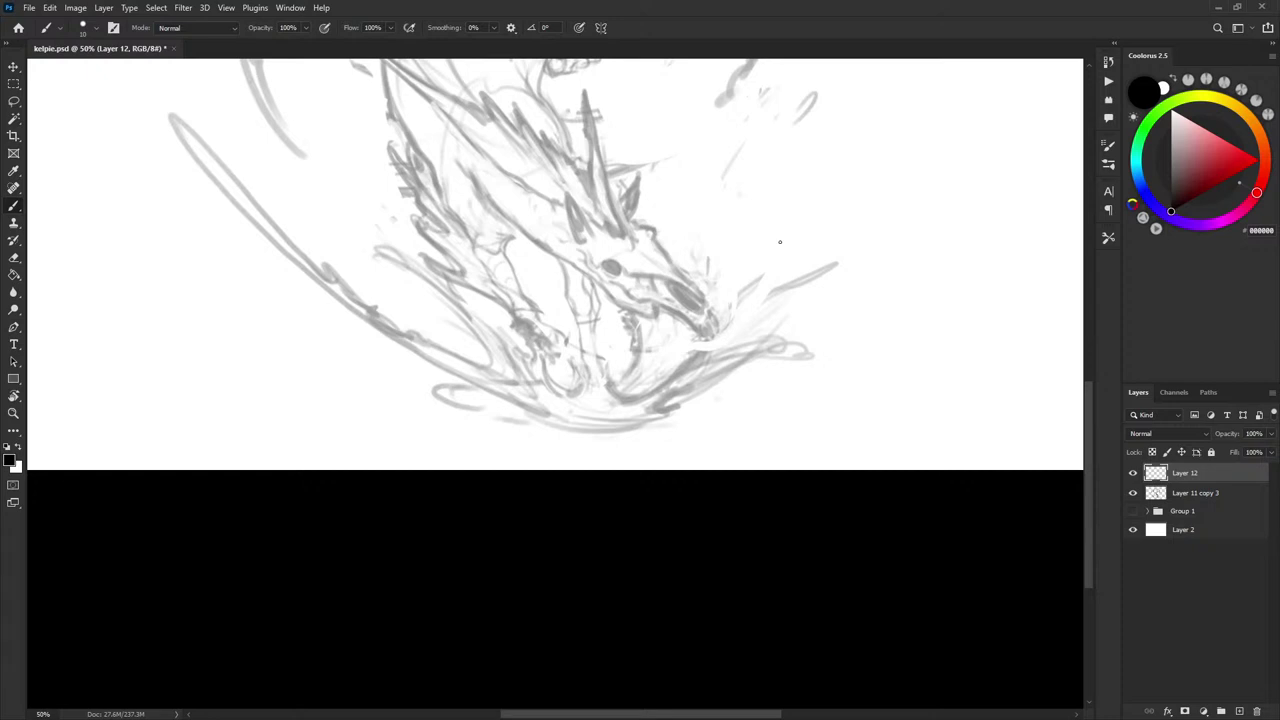
- Fade the sketch on Layer 11 copy 3 further by reducing its fill, and make Layer 12 active again
{"action": "scroll", "coordinate": [780, 241], "scroll_direction": "down", "scroll_amount": 1}
{"action": "left_click_drag", "start_coordinate": [1090, 474], "coordinate": [1103, 356]}
{"action": "key", "text": "ctrl+minus"}
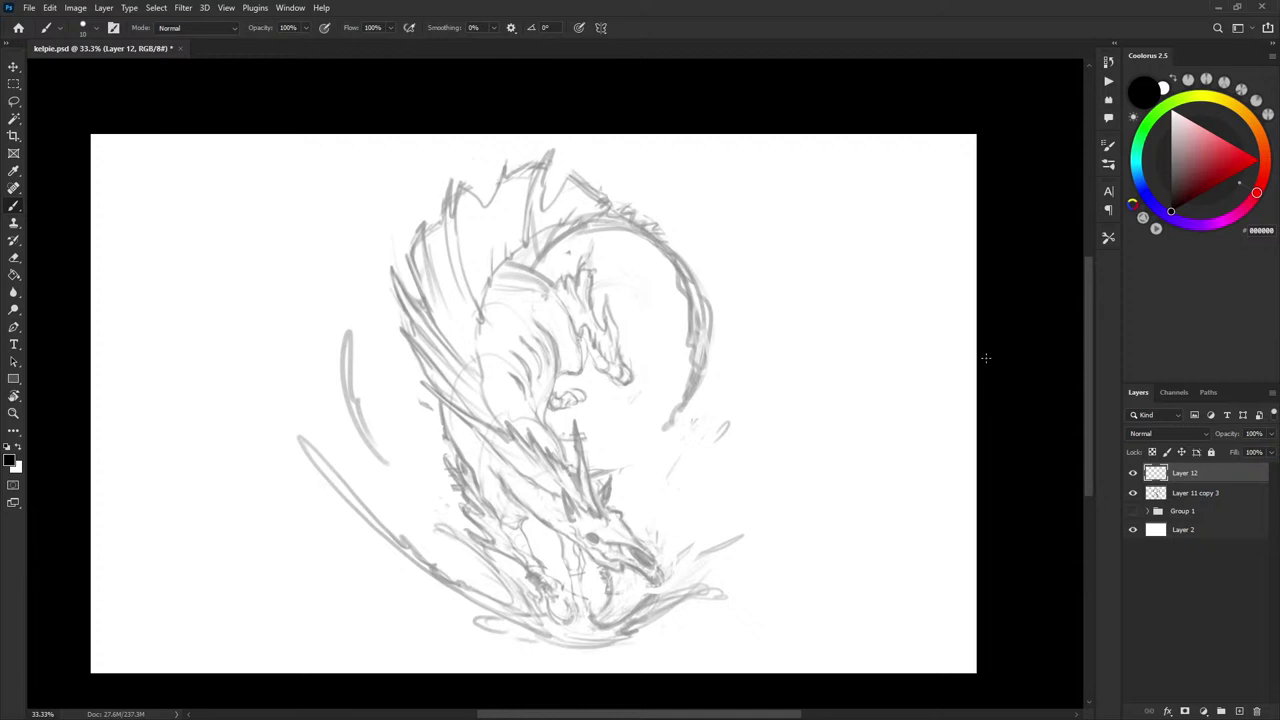
{"action": "left_click_drag", "start_coordinate": [1090, 289], "coordinate": [1090, 294]}
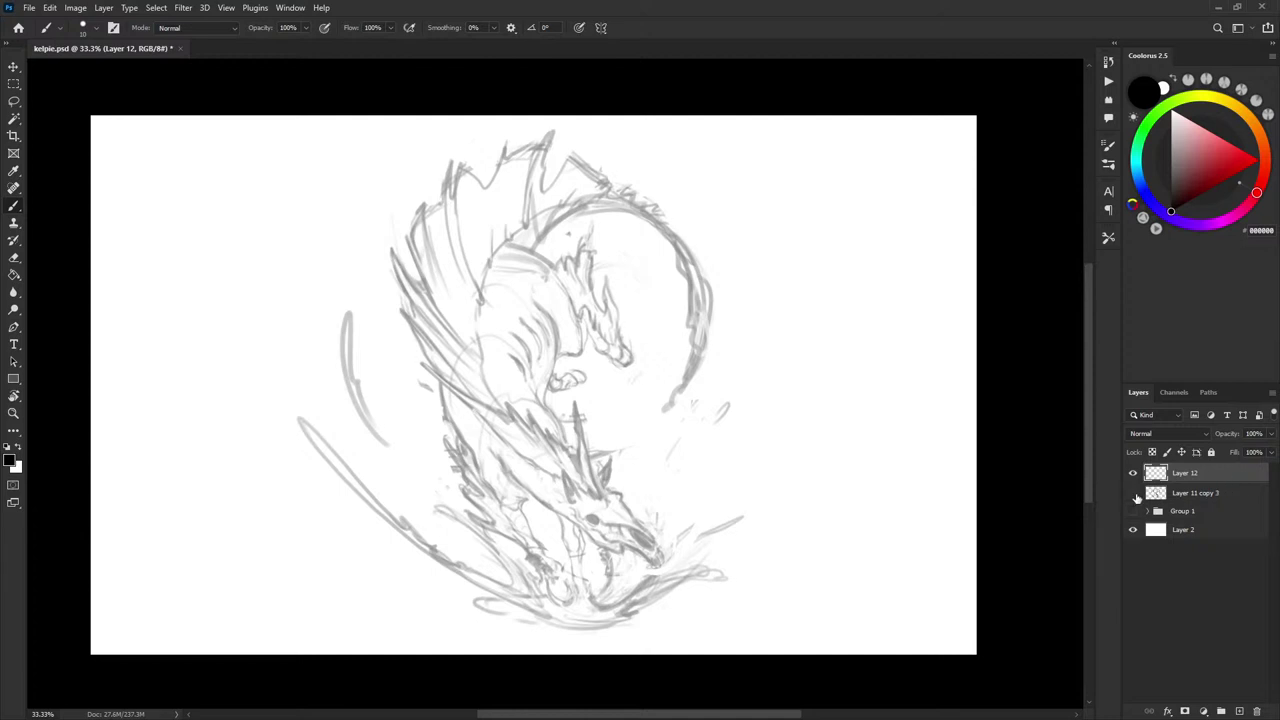
{"action": "left_click", "coordinate": [1210, 493]}
{"action": "left_click_drag", "start_coordinate": [1246, 468], "coordinate": [1230, 472]}
{"action": "left_click", "coordinate": [1182, 474]}
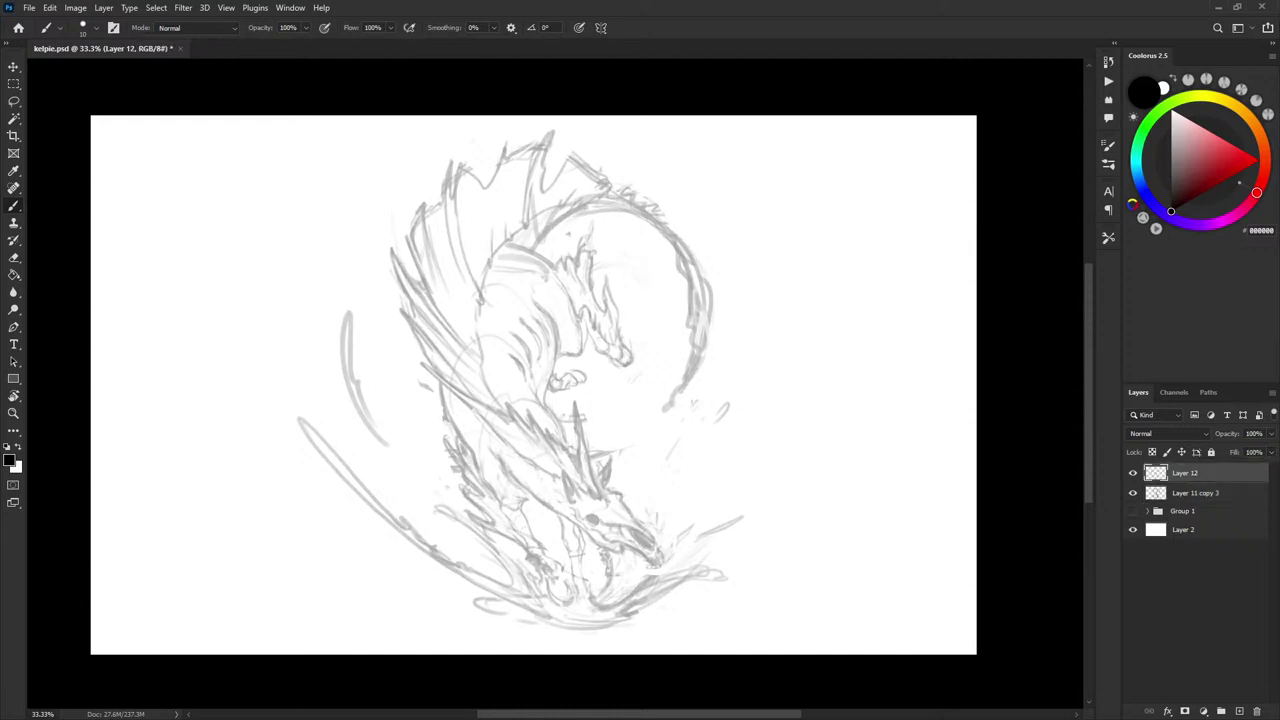
- Ink the kelpie's near ear in black on Layer 12 with a smaller brush and trim its lower edge with white
{"action": "left_click_drag", "start_coordinate": [680, 458], "coordinate": [722, 383]}
{"action": "key", "text": "ctrl+plus"}
{"action": "scroll", "coordinate": [725, 412], "scroll_direction": "down", "scroll_amount": 3}
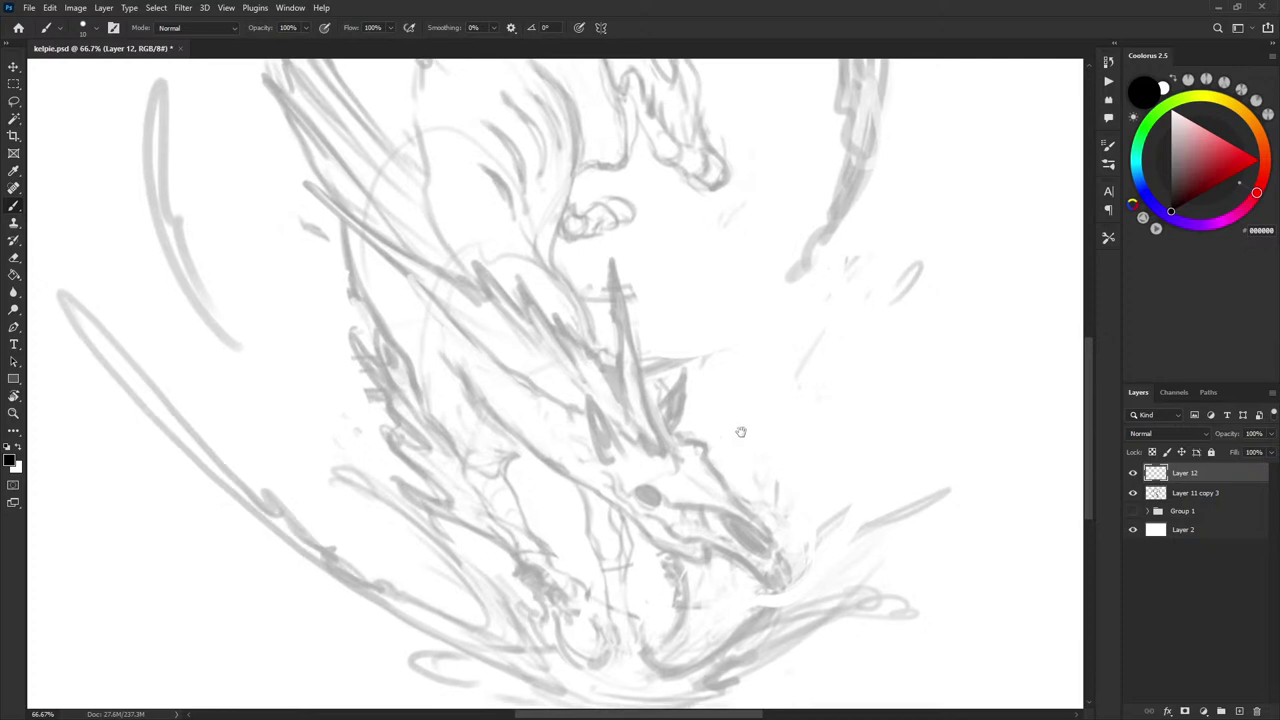
{"action": "scroll", "coordinate": [737, 417], "scroll_direction": "down", "scroll_amount": 2}
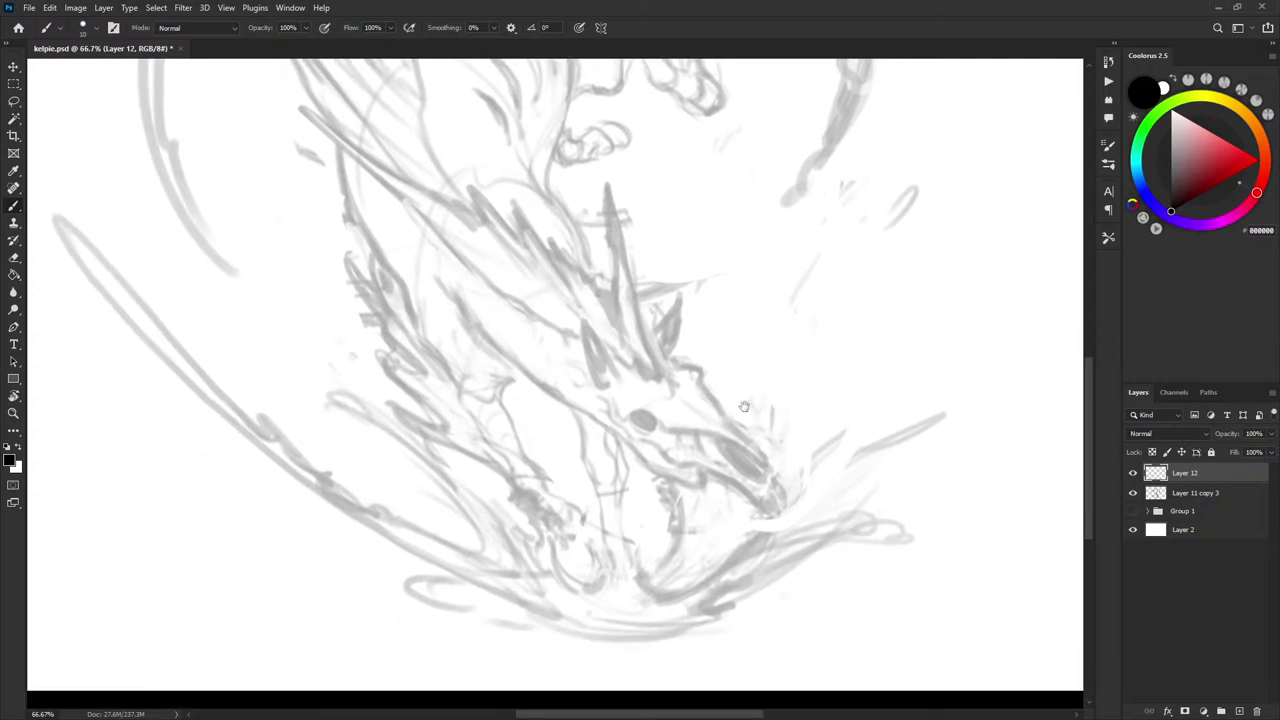
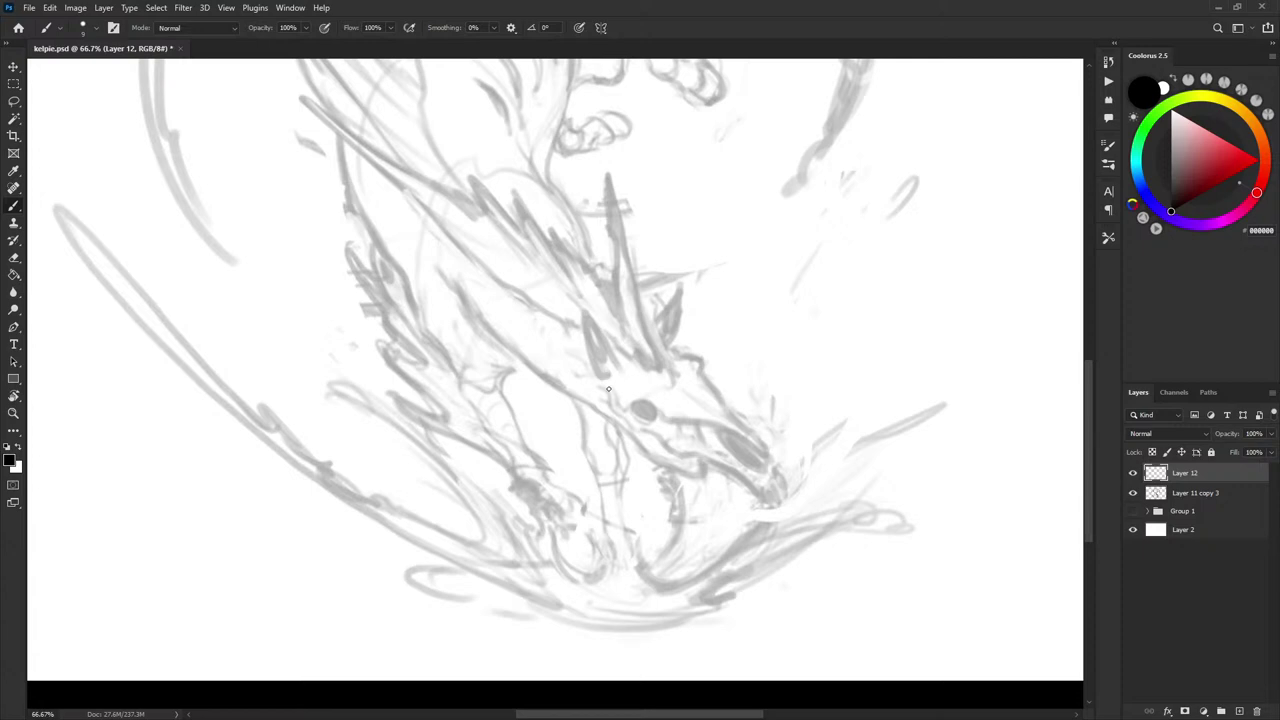
{"action": "mouse_move", "coordinate": [597, 367]}
{"action": "left_mouse_down"}
{"action": "mouse_move", "coordinate": [615, 381]}
{"action": "mouse_move", "coordinate": [593, 362]}
{"action": "mouse_move", "coordinate": [605, 352]}
{"action": "mouse_move", "coordinate": [588, 348]}
{"action": "mouse_move", "coordinate": [586, 315]}
{"action": "mouse_move", "coordinate": [606, 356]}
{"action": "mouse_move", "coordinate": [598, 372]}
{"action": "mouse_move", "coordinate": [586, 332]}
{"action": "left_mouse_up"}
{"action": "key", "text": "ctrl+z"}
{"action": "key", "text": "bracketleft"}
{"action": "key", "text": "bracketleft"}
{"action": "key", "text": "x"}
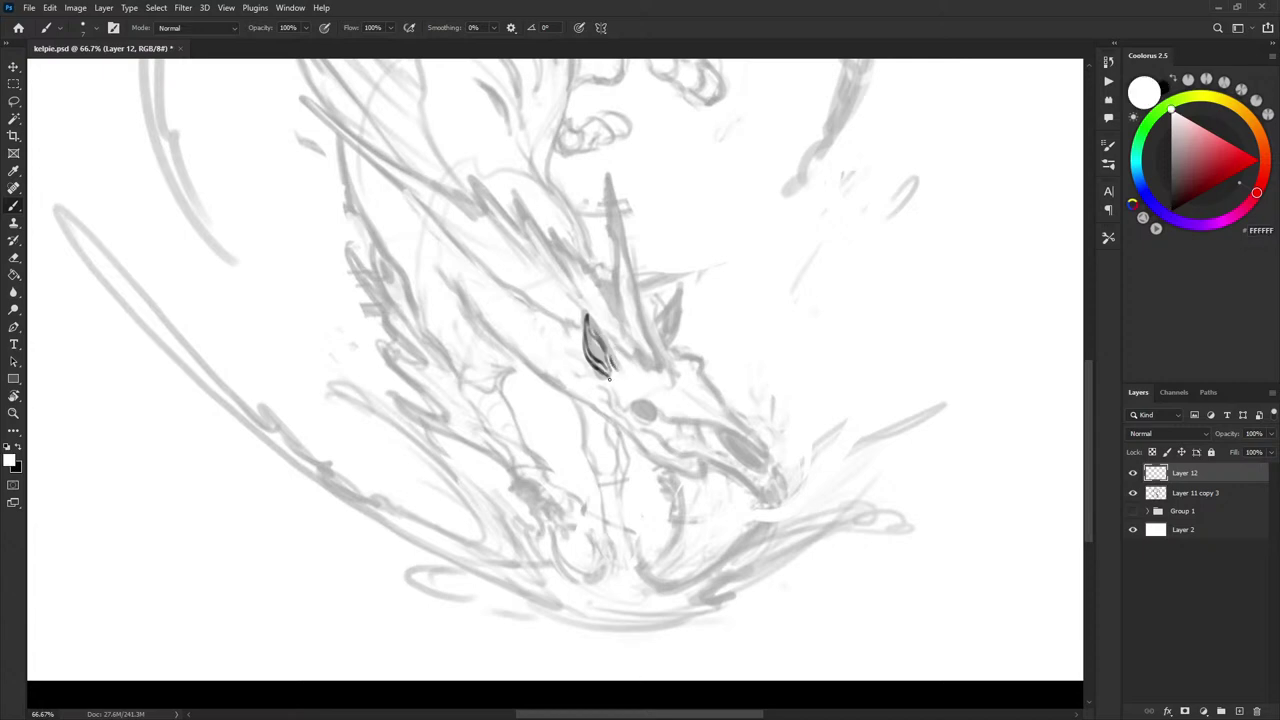
{"action": "left_click_drag", "start_coordinate": [610, 370], "coordinate": [600, 378]}
{"action": "key", "text": "x"}
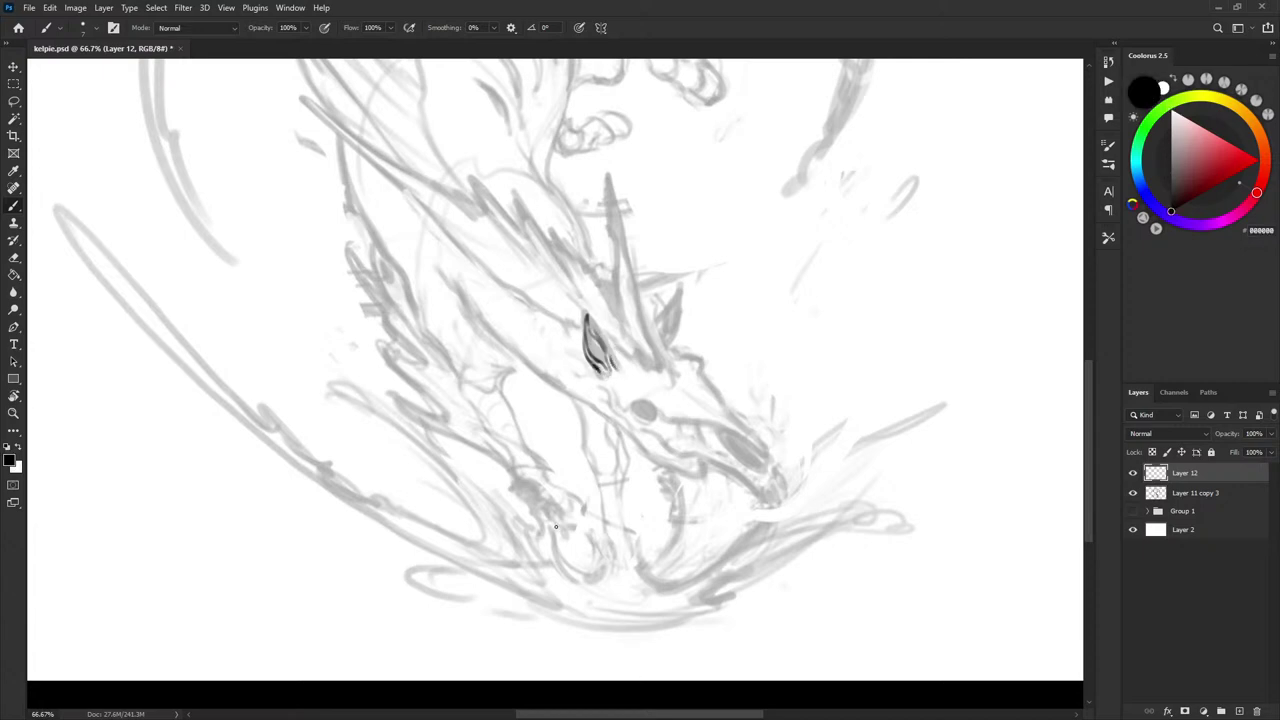
- Ink the far ear behind the horn in black and add thin curved strands rising from both ear tips
{"action": "left_click", "coordinate": [1133, 473]}
{"action": "left_click", "coordinate": [1133, 473]}
{"action": "key", "text": "x"}
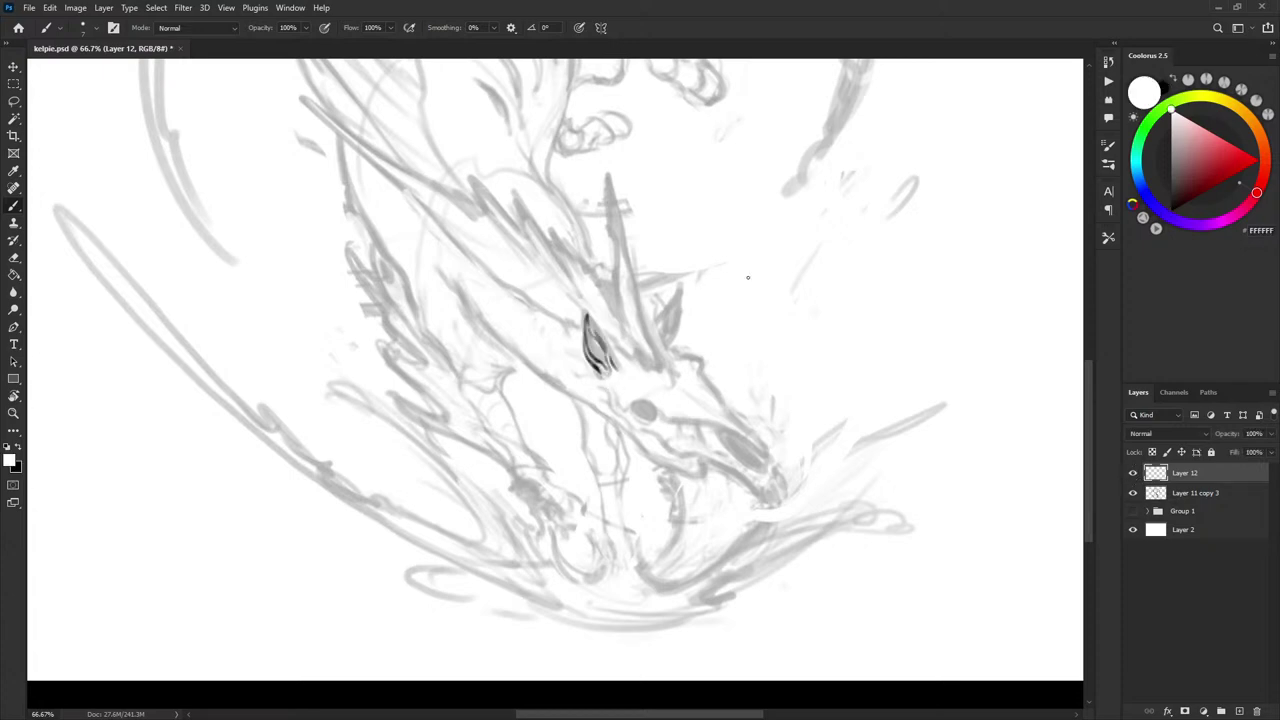
{"action": "left_click_drag", "start_coordinate": [760, 323], "coordinate": [756, 325]}
{"action": "key", "text": "x"}
{"action": "key", "text": "x"}
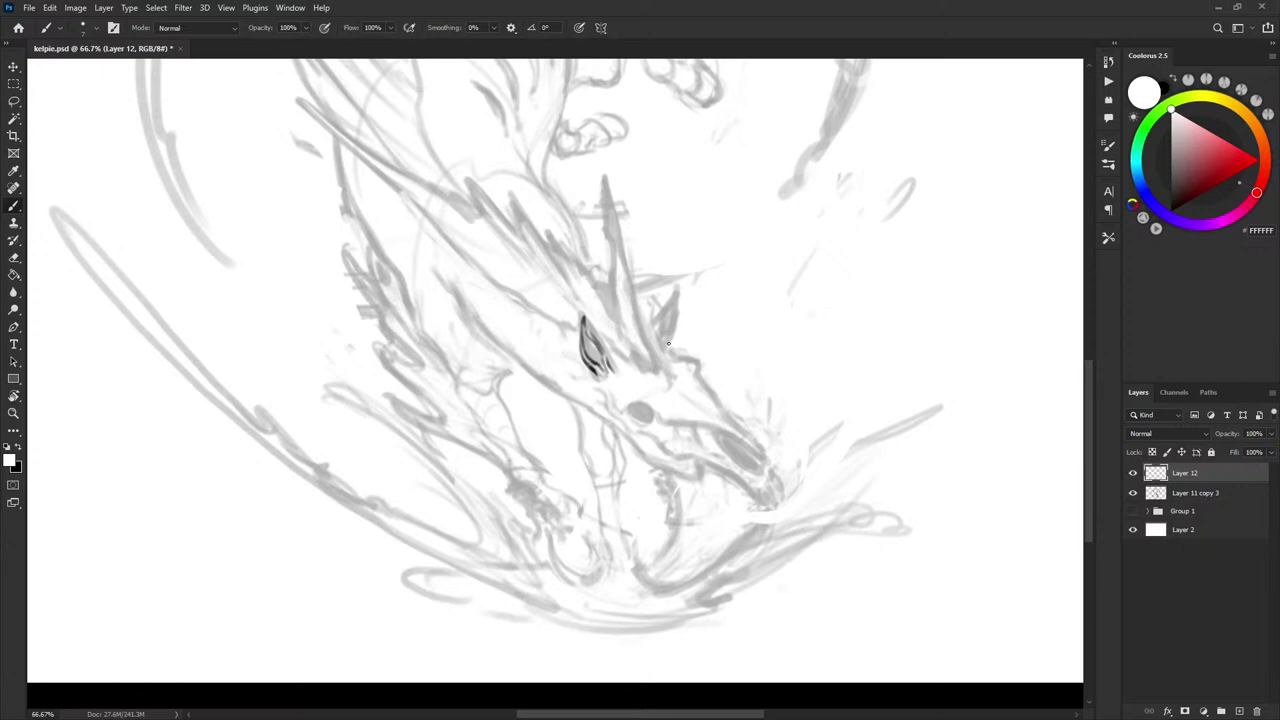
{"action": "key", "text": "x"}
{"action": "left_click_drag", "start_coordinate": [670, 330], "coordinate": [665, 347]}
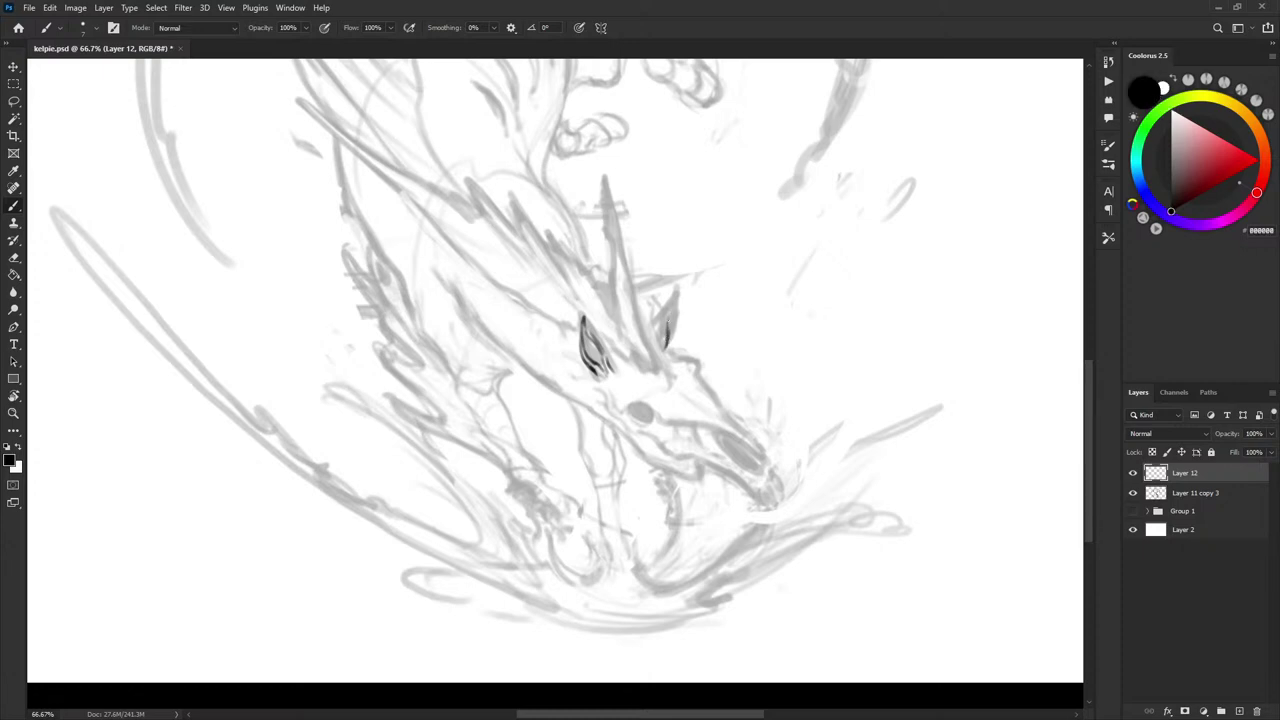
{"action": "left_click_drag", "start_coordinate": [679, 299], "coordinate": [669, 318]}
{"action": "left_click_drag", "start_coordinate": [674, 300], "coordinate": [678, 243]}
{"action": "left_click_drag", "start_coordinate": [556, 269], "coordinate": [584, 312]}
{"action": "mouse_move", "coordinate": [660, 334]}
{"action": "left_mouse_down"}
{"action": "mouse_move", "coordinate": [674, 302]}
{"action": "mouse_move", "coordinate": [664, 353]}
{"action": "left_mouse_up"}
{"action": "key", "text": "ctrl+v"}
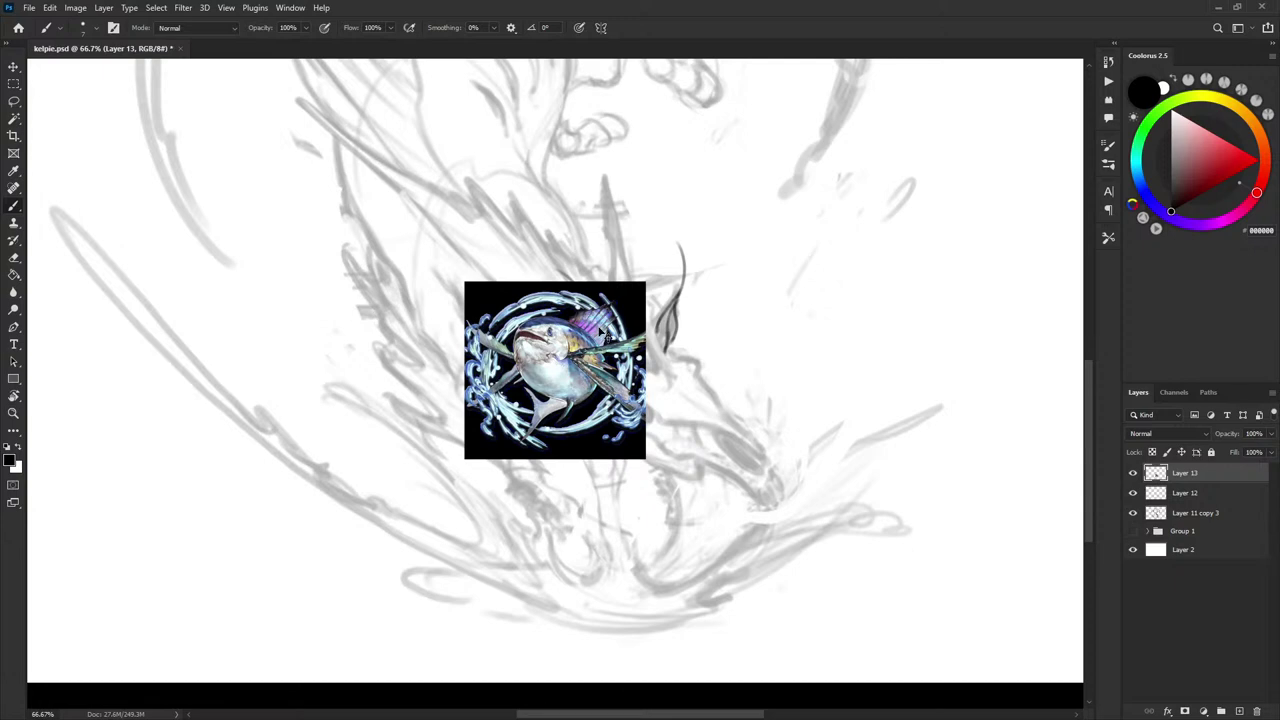
{"action": "key", "text": "ctrl+z"}
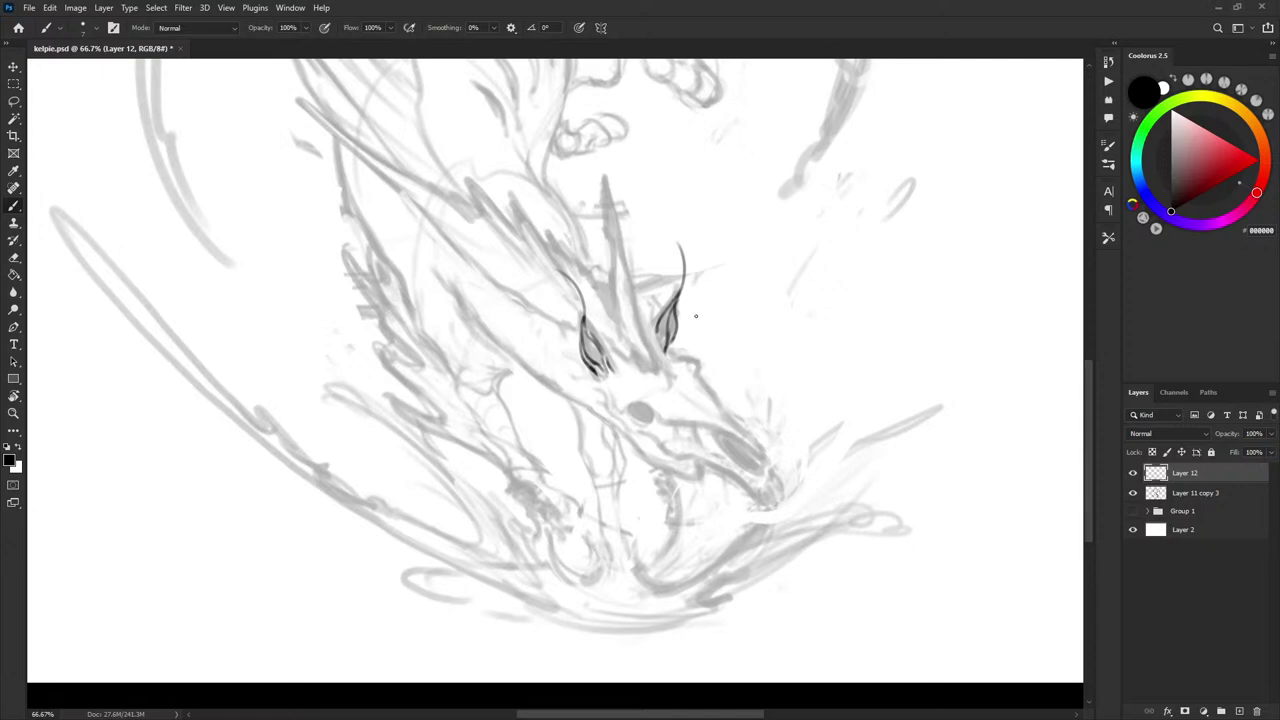
{"action": "scroll", "coordinate": [711, 331], "scroll_direction": "down", "scroll_amount": 1}
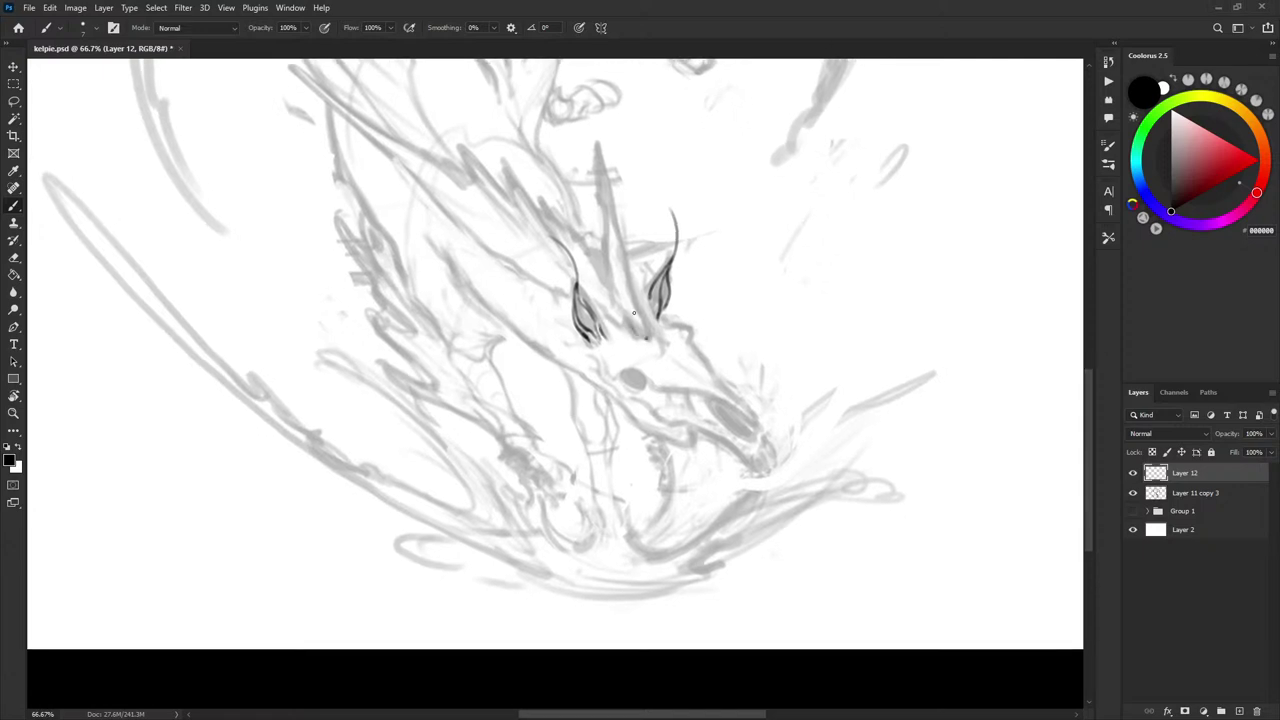
{"action": "mouse_move", "coordinate": [634, 313]}
{"action": "left_mouse_down"}
{"action": "mouse_move", "coordinate": [646, 325]}
{"action": "mouse_move", "coordinate": [671, 300]}
{"action": "left_mouse_up"}
{"action": "key", "text": "ctrl+z"}
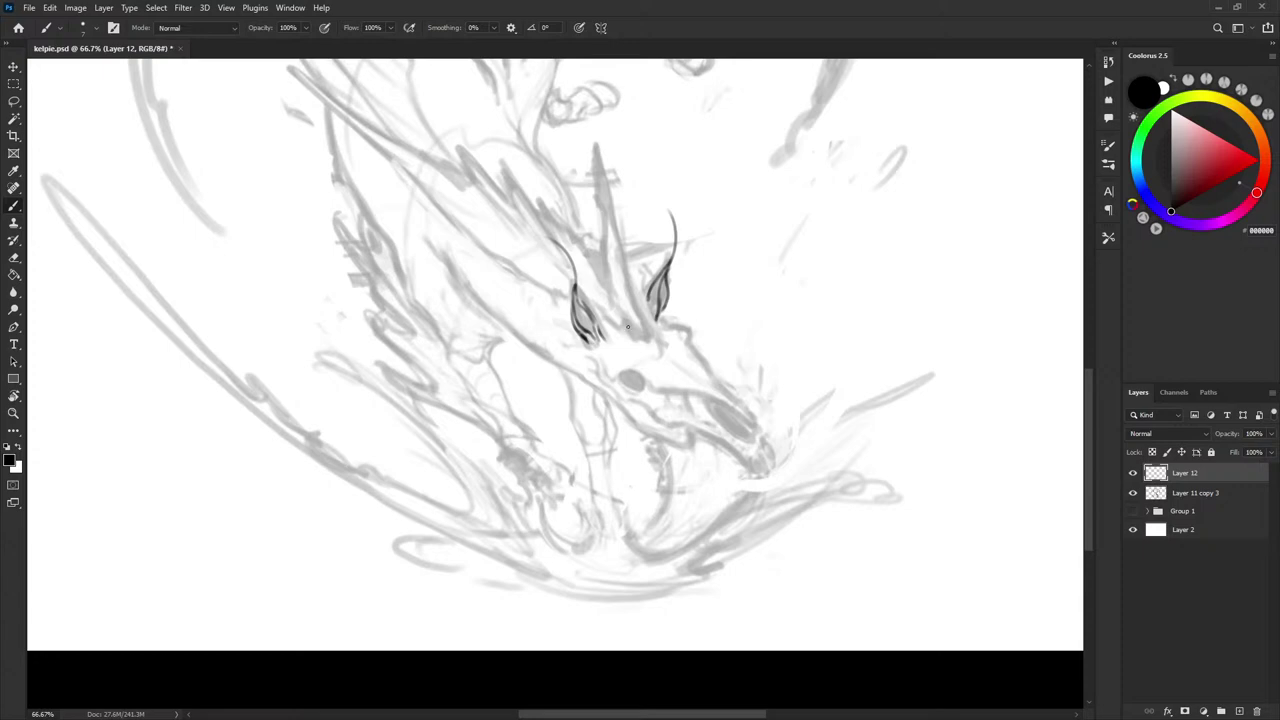
- Ink the jagged hair tufts at the horn's base and the lower front edge of the horn
{"action": "mouse_move", "coordinate": [628, 326]}
{"action": "left_mouse_down"}
{"action": "mouse_move", "coordinate": [622, 312]}
{"action": "mouse_move", "coordinate": [618, 330]}
{"action": "mouse_move", "coordinate": [631, 338]}
{"action": "mouse_move", "coordinate": [636, 325]}
{"action": "left_mouse_up"}
{"action": "left_click_drag", "start_coordinate": [628, 330], "coordinate": [655, 337]}
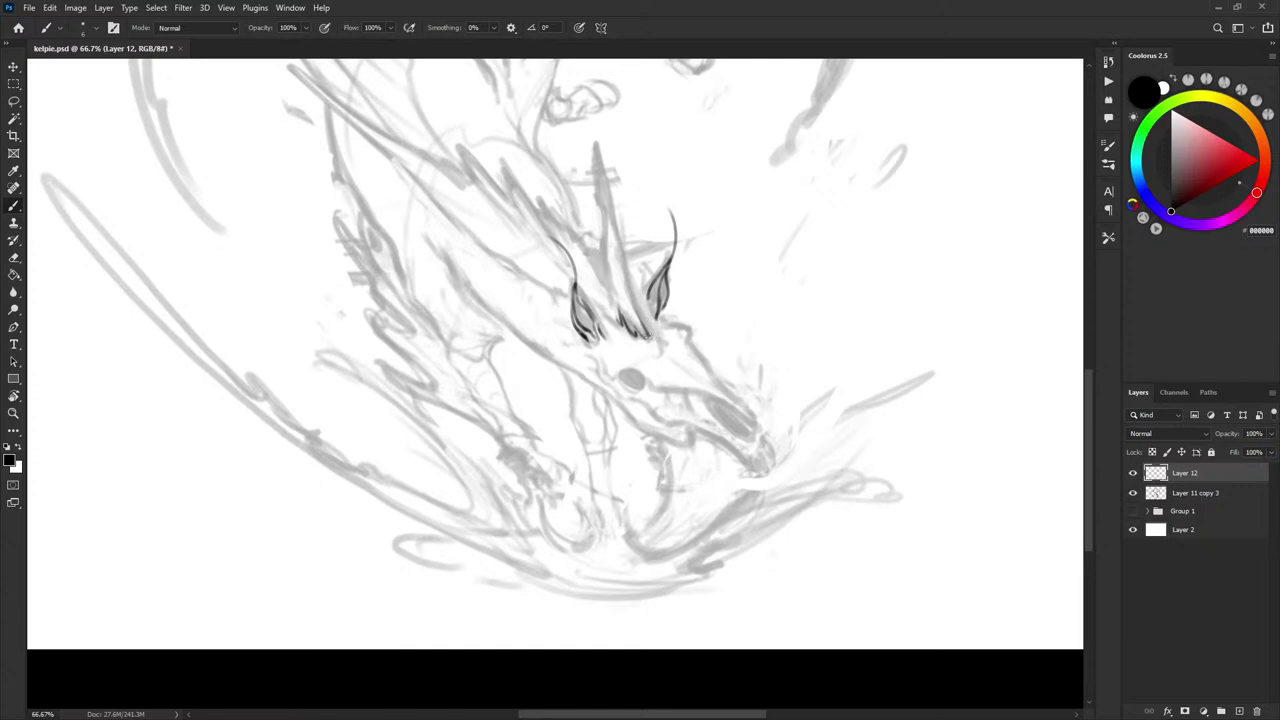
{"action": "left_click_drag", "start_coordinate": [650, 342], "coordinate": [626, 260]}
{"action": "left_click_drag", "start_coordinate": [664, 322], "coordinate": [645, 288]}
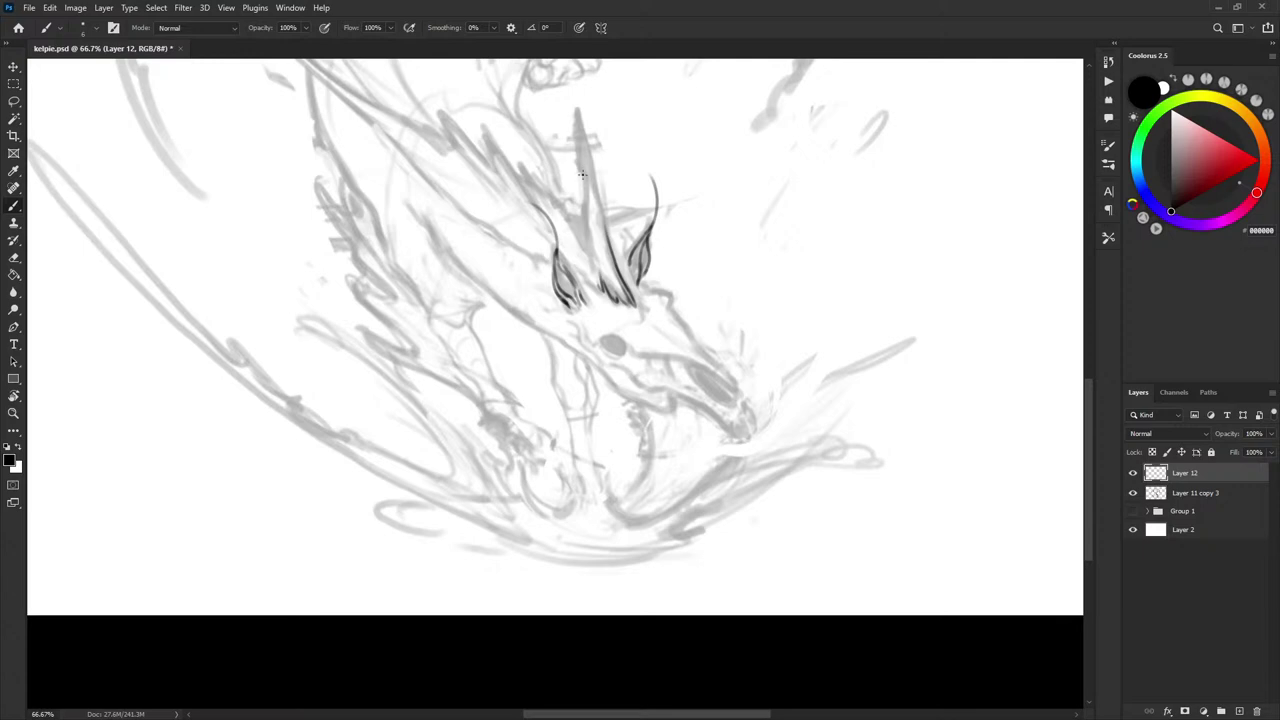
- Ink the horn's long curved blade up to its pointed tip, including the notch on its back edge
{"action": "left_click_drag", "start_coordinate": [577, 152], "coordinate": [601, 245]}
{"action": "key", "text": "ctrl+z"}
{"action": "left_click_drag", "start_coordinate": [578, 146], "coordinate": [605, 246]}
{"action": "left_click_drag", "start_coordinate": [588, 140], "coordinate": [593, 219]}
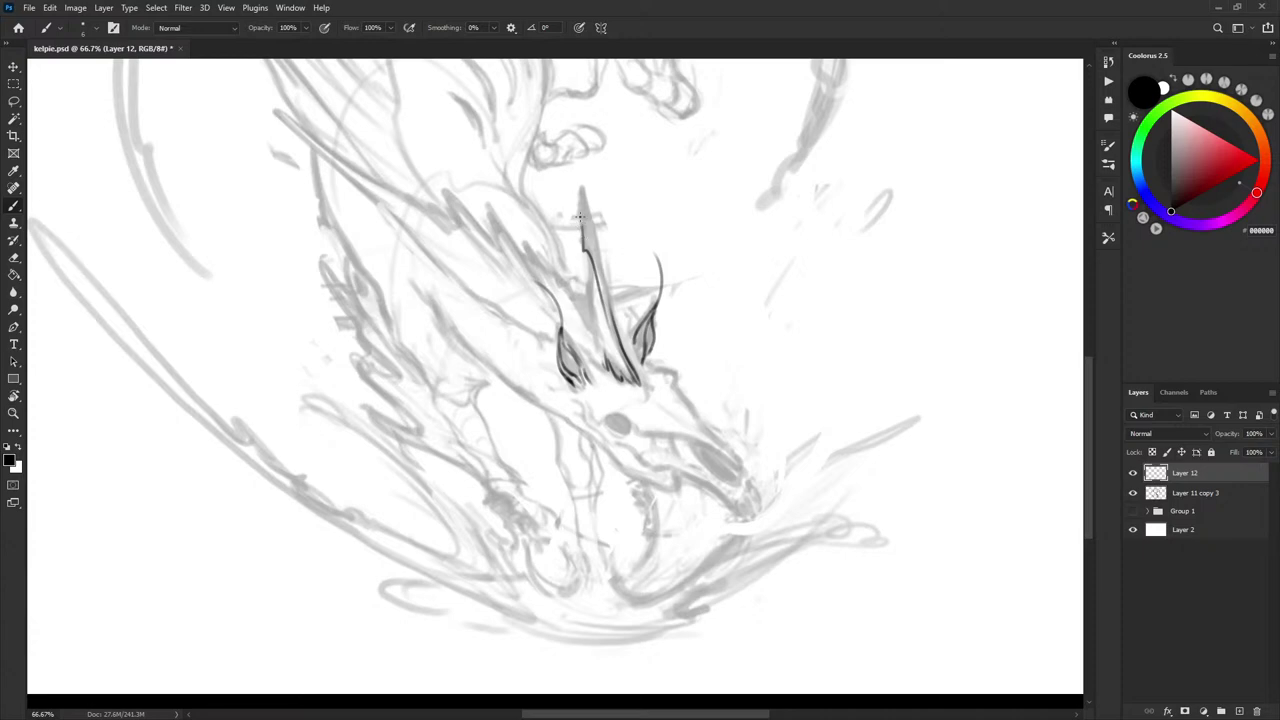
{"action": "mouse_move", "coordinate": [578, 220]}
{"action": "left_mouse_down"}
{"action": "mouse_move", "coordinate": [582, 186]}
{"action": "mouse_move", "coordinate": [592, 248]}
{"action": "mouse_move", "coordinate": [582, 176]}
{"action": "mouse_move", "coordinate": [614, 321]}
{"action": "left_mouse_up"}
{"action": "key", "text": "x"}
{"action": "left_click_drag", "start_coordinate": [586, 168], "coordinate": [588, 208]}
{"action": "key", "text": "x"}
{"action": "key", "text": "x"}
{"action": "key", "text": "x"}
{"action": "left_click_drag", "start_coordinate": [653, 281], "coordinate": [647, 233]}
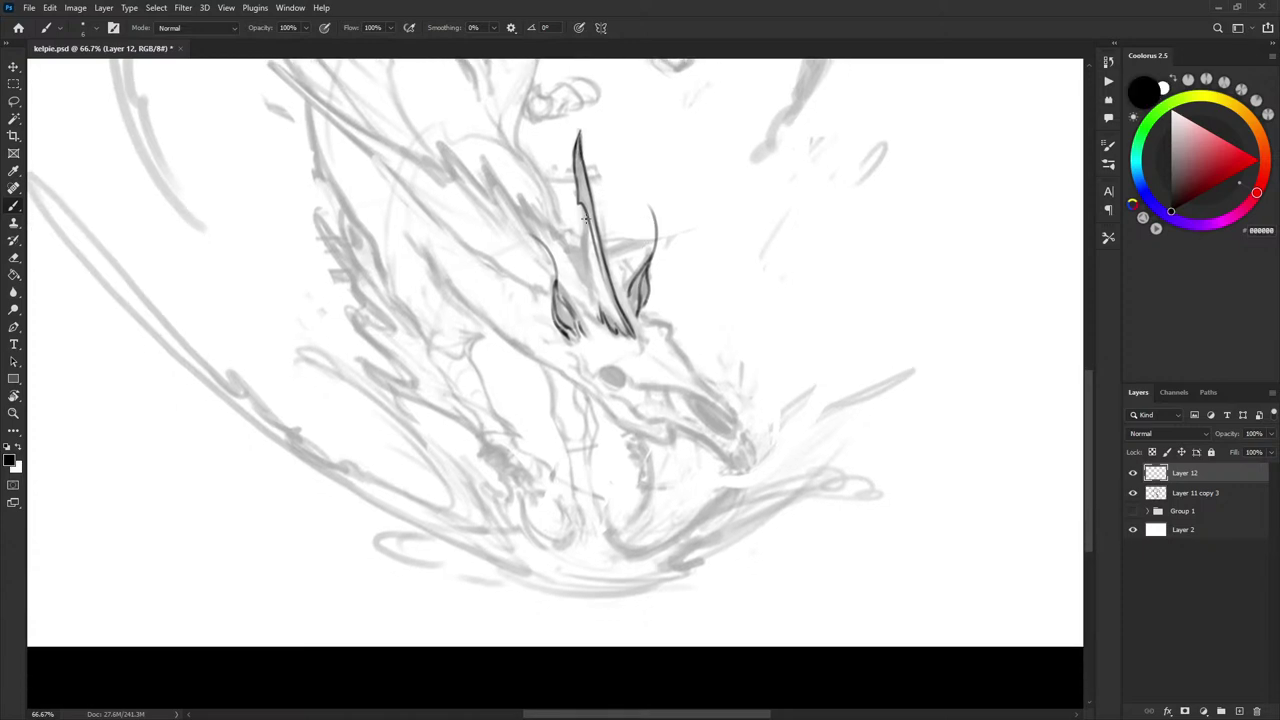
- Ink the horn's inner back edge, the small spiked prong behind it, and the hair tufts around the near ear
{"action": "left_click_drag", "start_coordinate": [584, 206], "coordinate": [597, 306]}
{"action": "left_click_drag", "start_coordinate": [535, 280], "coordinate": [596, 325]}
{"action": "mouse_move", "coordinate": [628, 277]}
{"action": "left_mouse_down"}
{"action": "mouse_move", "coordinate": [632, 265]}
{"action": "mouse_move", "coordinate": [600, 299]}
{"action": "mouse_move", "coordinate": [586, 270]}
{"action": "left_mouse_up"}
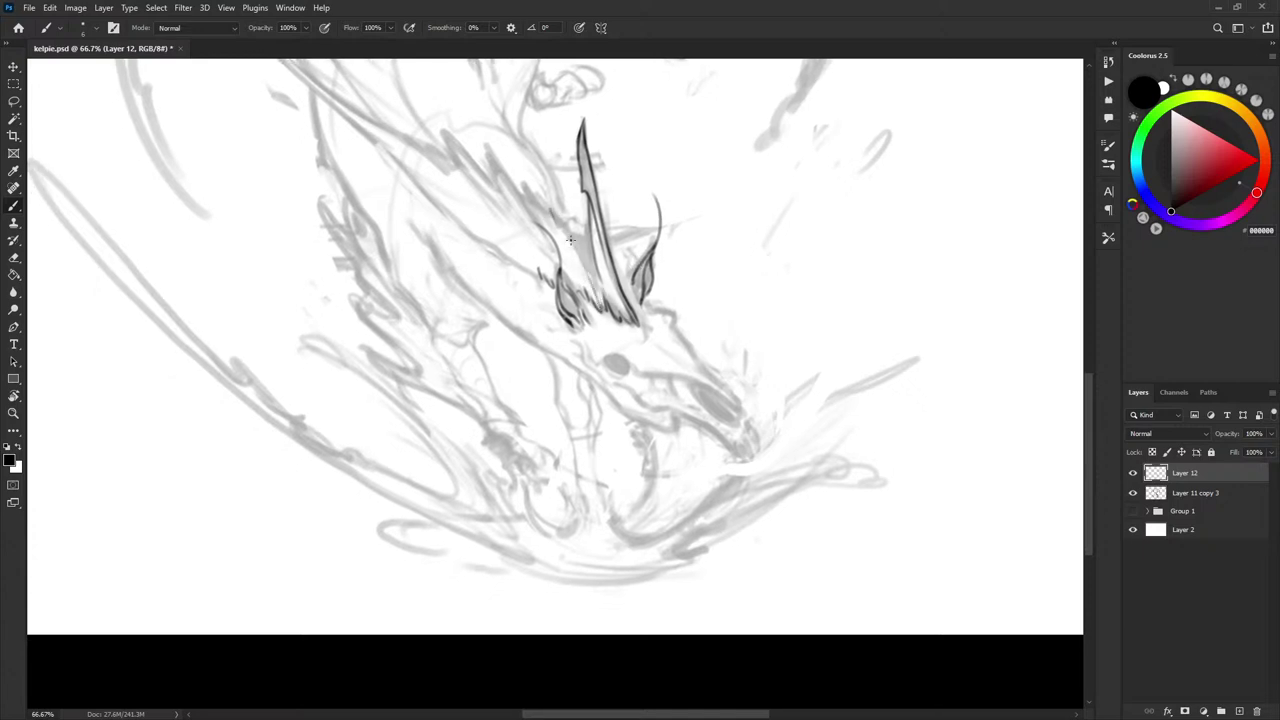
{"action": "mouse_move", "coordinate": [556, 210]}
{"action": "left_mouse_down"}
{"action": "mouse_move", "coordinate": [566, 254]}
{"action": "mouse_move", "coordinate": [587, 263]}
{"action": "left_mouse_up"}
{"action": "left_click_drag", "start_coordinate": [585, 219], "coordinate": [580, 234]}
{"action": "mouse_move", "coordinate": [583, 237]}
{"action": "left_mouse_down"}
{"action": "mouse_move", "coordinate": [585, 190]}
{"action": "mouse_move", "coordinate": [595, 241]}
{"action": "left_mouse_up"}
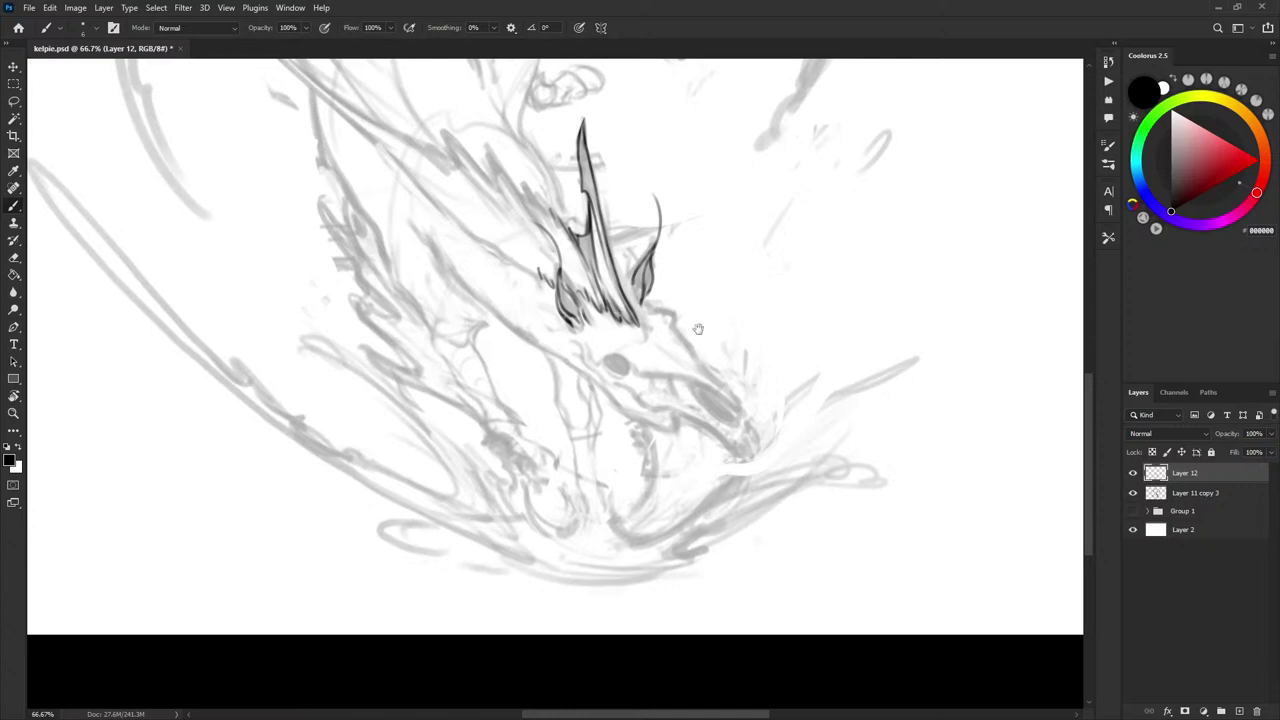
- Soften the thin curled strand above the far ear with white strokes and return to black for inking the ear area
{"action": "mouse_move", "coordinate": [665, 346]}
{"action": "left_mouse_down"}
{"action": "mouse_move", "coordinate": [643, 300]}
{"action": "mouse_move", "coordinate": [706, 442]}
{"action": "left_mouse_up"}
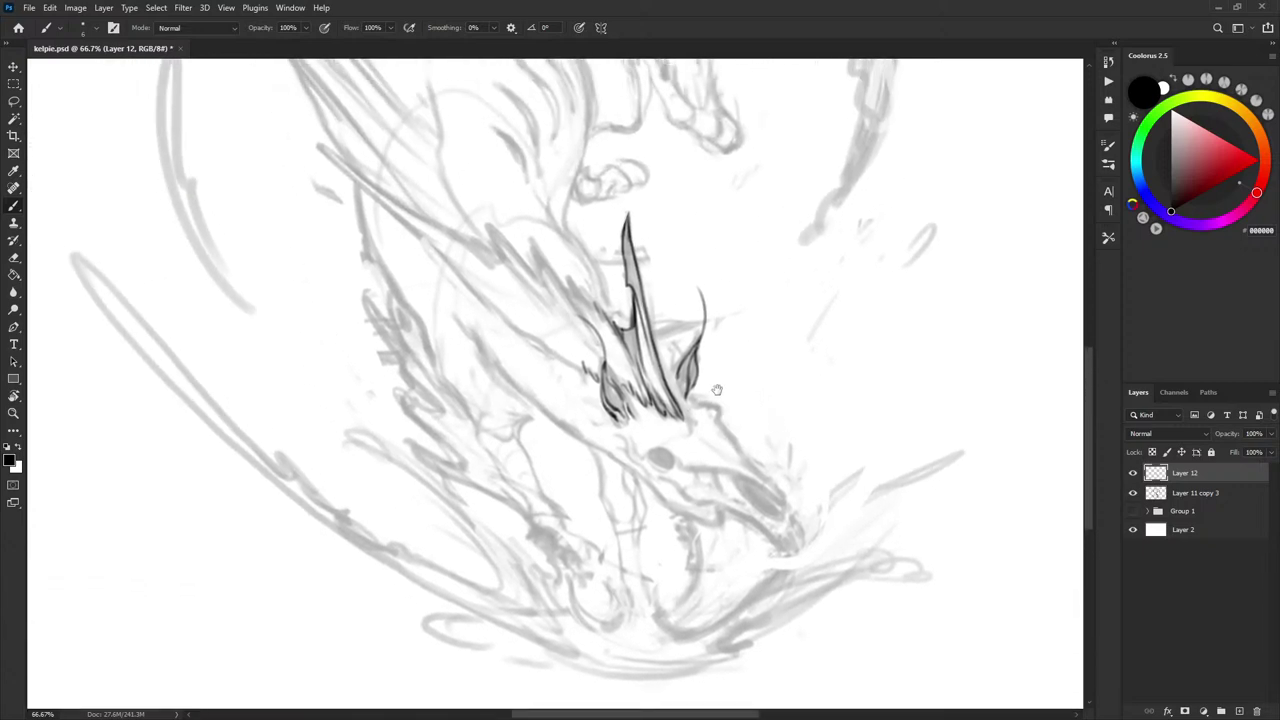
{"action": "key", "text": "x"}
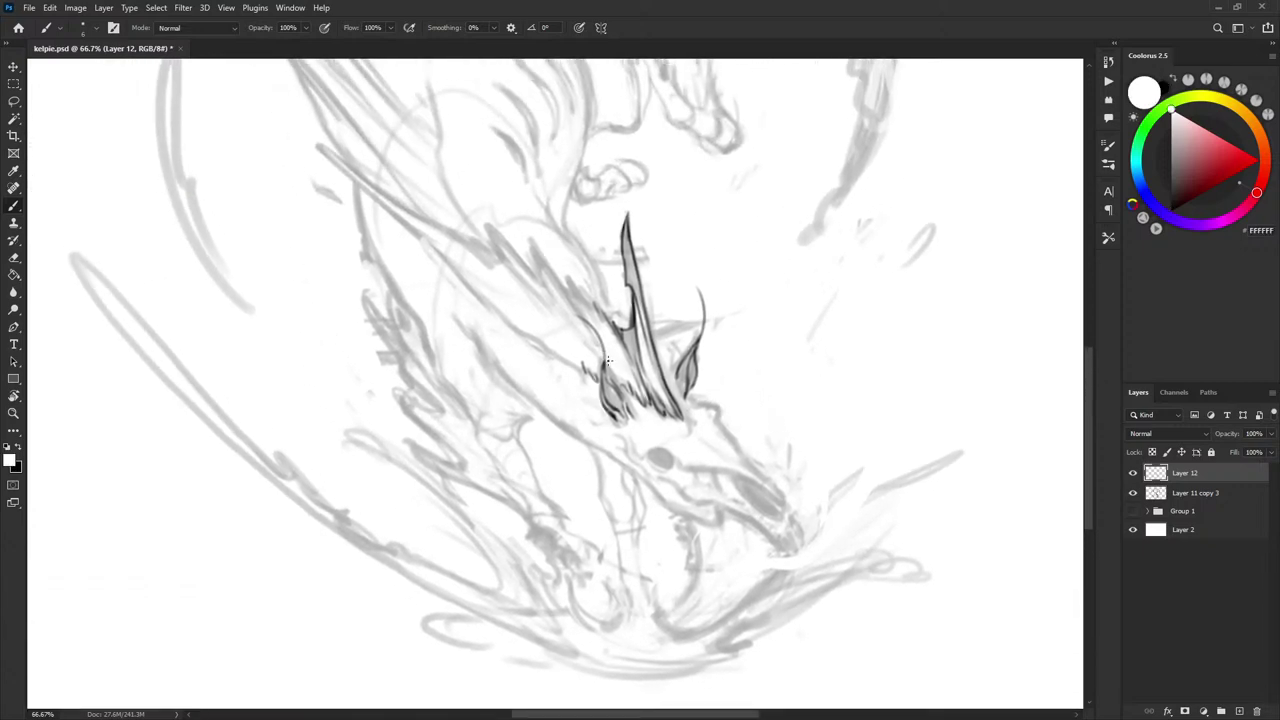
{"action": "mouse_move", "coordinate": [706, 334]}
{"action": "left_mouse_down"}
{"action": "mouse_move", "coordinate": [699, 290]}
{"action": "mouse_move", "coordinate": [732, 325]}
{"action": "left_mouse_up"}
{"action": "scroll", "coordinate": [749, 325], "scroll_direction": "down", "scroll_amount": 2}
{"action": "key", "text": "x"}
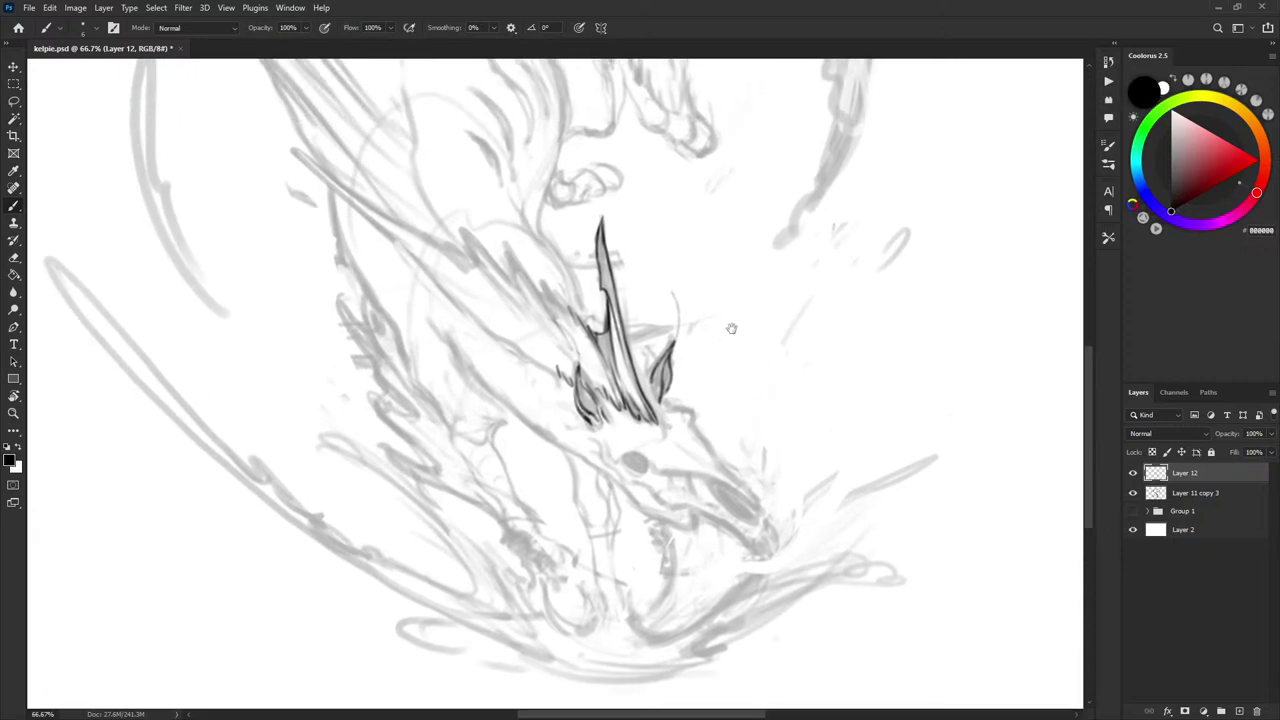
{"action": "scroll", "coordinate": [740, 325], "scroll_direction": "down", "scroll_amount": 3}
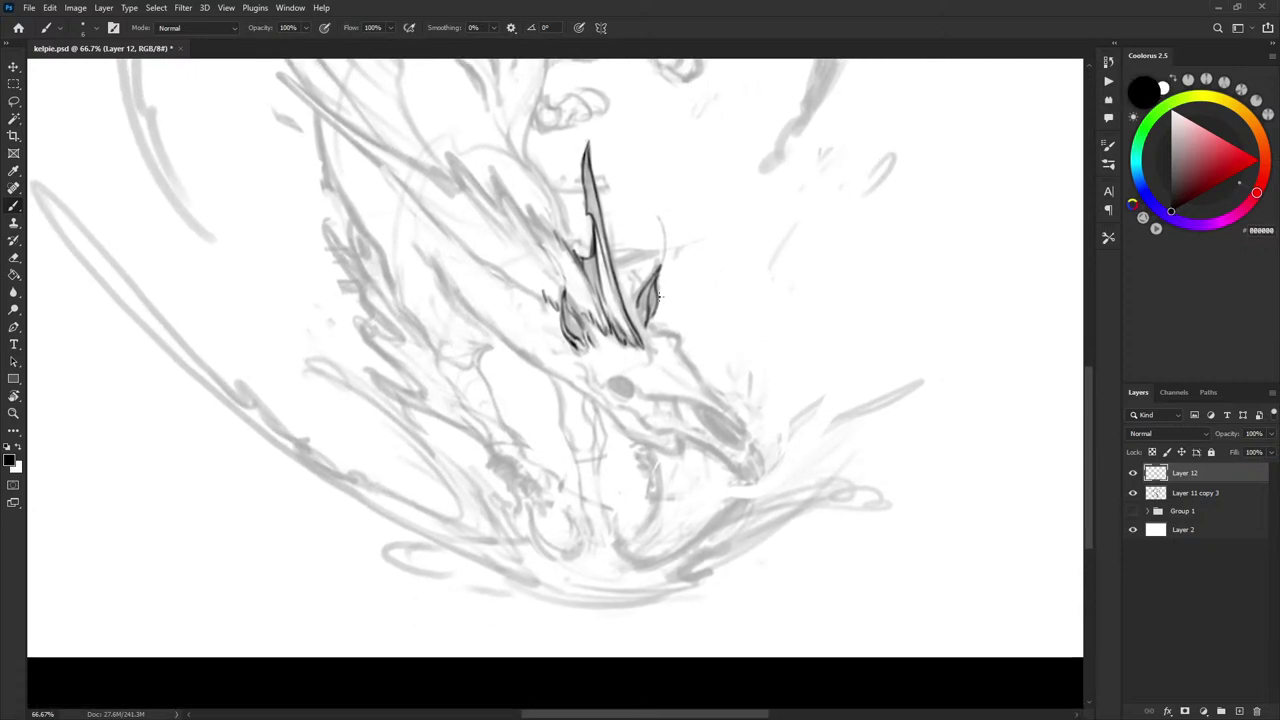
{"action": "mouse_move", "coordinate": [645, 345]}
{"action": "left_mouse_down"}
{"action": "mouse_move", "coordinate": [657, 259]}
{"action": "mouse_move", "coordinate": [680, 296]}
{"action": "left_mouse_up"}
{"action": "left_click_drag", "start_coordinate": [638, 356], "coordinate": [630, 317]}
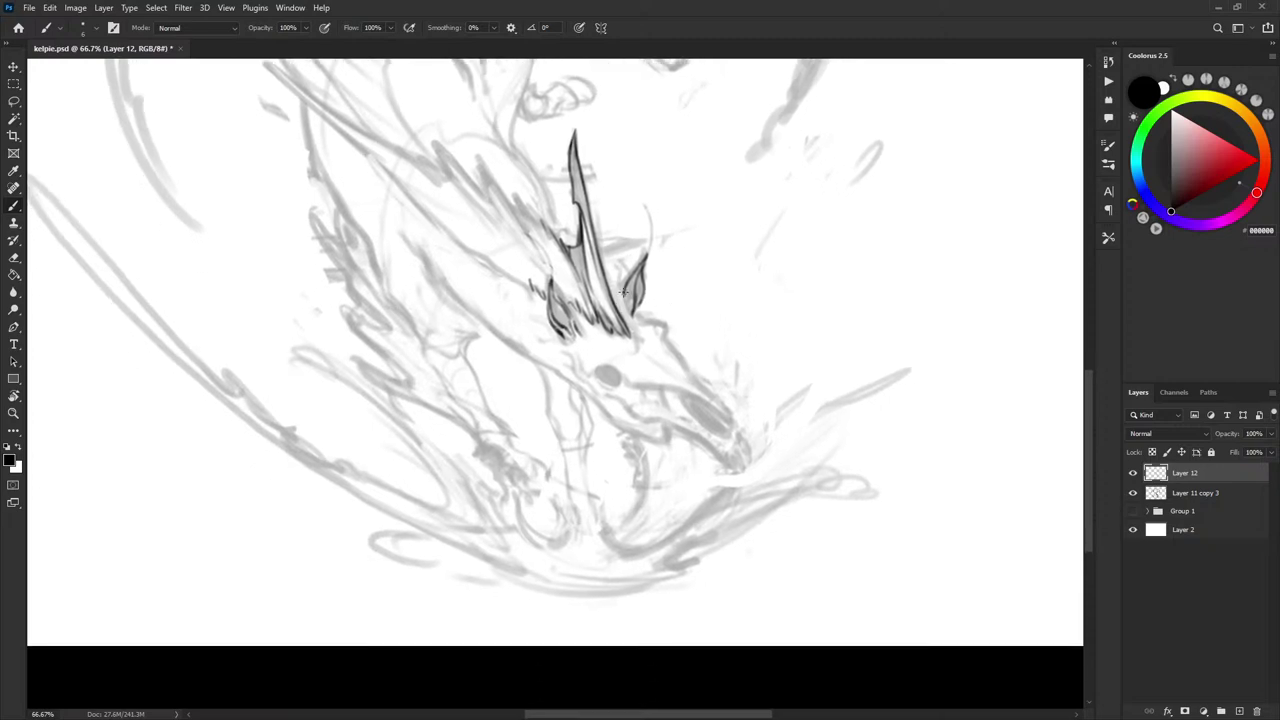
{"action": "left_click_drag", "start_coordinate": [730, 285], "coordinate": [739, 252]}
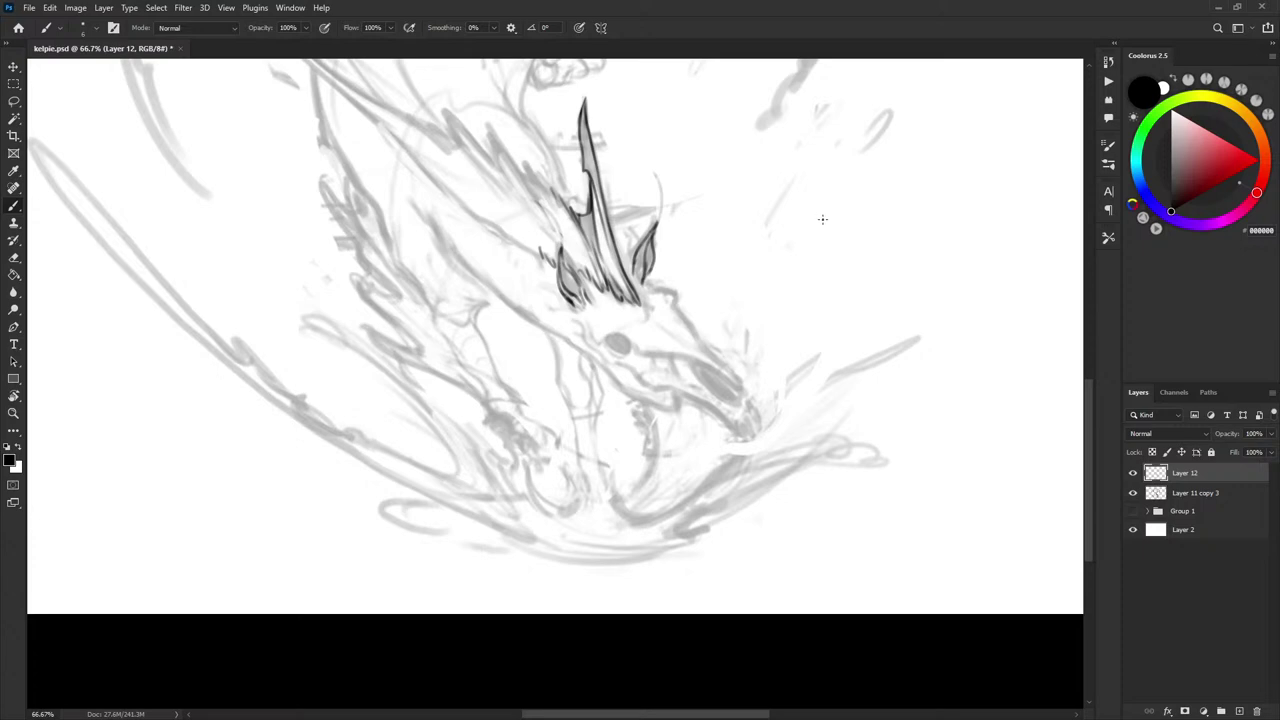
- Select the inked near ear with the Lasso, shift it slightly to better fit the head, and deselect it
{"action": "key", "text": "l"}
{"action": "mouse_move", "coordinate": [565, 243]}
{"action": "left_mouse_down"}
{"action": "mouse_move", "coordinate": [595, 314]}
{"action": "mouse_move", "coordinate": [558, 238]}
{"action": "left_mouse_up"}
{"action": "key", "text": "v"}
{"action": "mouse_move", "coordinate": [577, 297]}
{"action": "left_mouse_down"}
{"action": "mouse_move", "coordinate": [592, 302]}
{"action": "mouse_move", "coordinate": [578, 297]}
{"action": "mouse_move", "coordinate": [652, 214]}
{"action": "mouse_move", "coordinate": [630, 270]}
{"action": "left_mouse_up"}
{"action": "key", "text": "ctrl+d"}
- Lasso the far ear, rotate it about 12° clockwise and nudge it away from the horn, then return to the brush
{"action": "key", "text": "l"}
{"action": "key", "text": "ctrl+t"}
{"action": "mouse_move", "coordinate": [694, 228]}
{"action": "left_mouse_down"}
{"action": "mouse_move", "coordinate": [701, 240]}
{"action": "mouse_move", "coordinate": [657, 260]}
{"action": "left_mouse_up"}
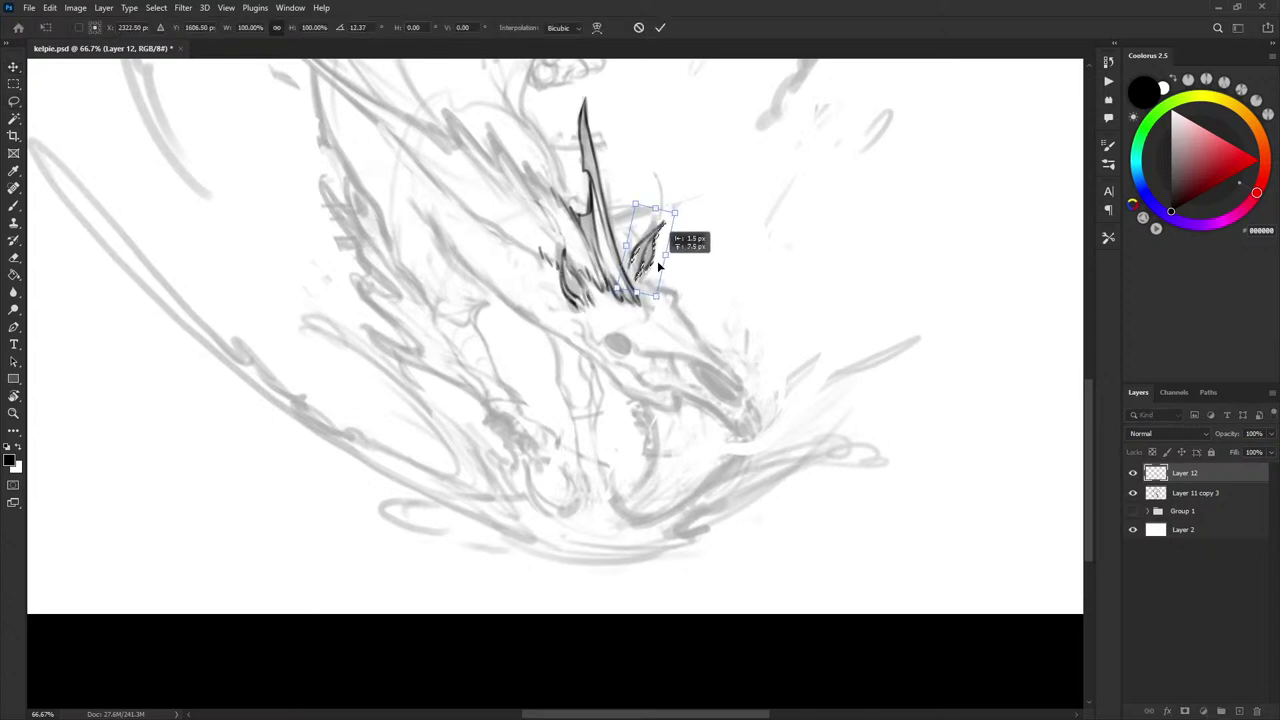
{"action": "key", "text": "Return"}
{"action": "key", "text": "ctrl+d"}
{"action": "key", "text": "b"}
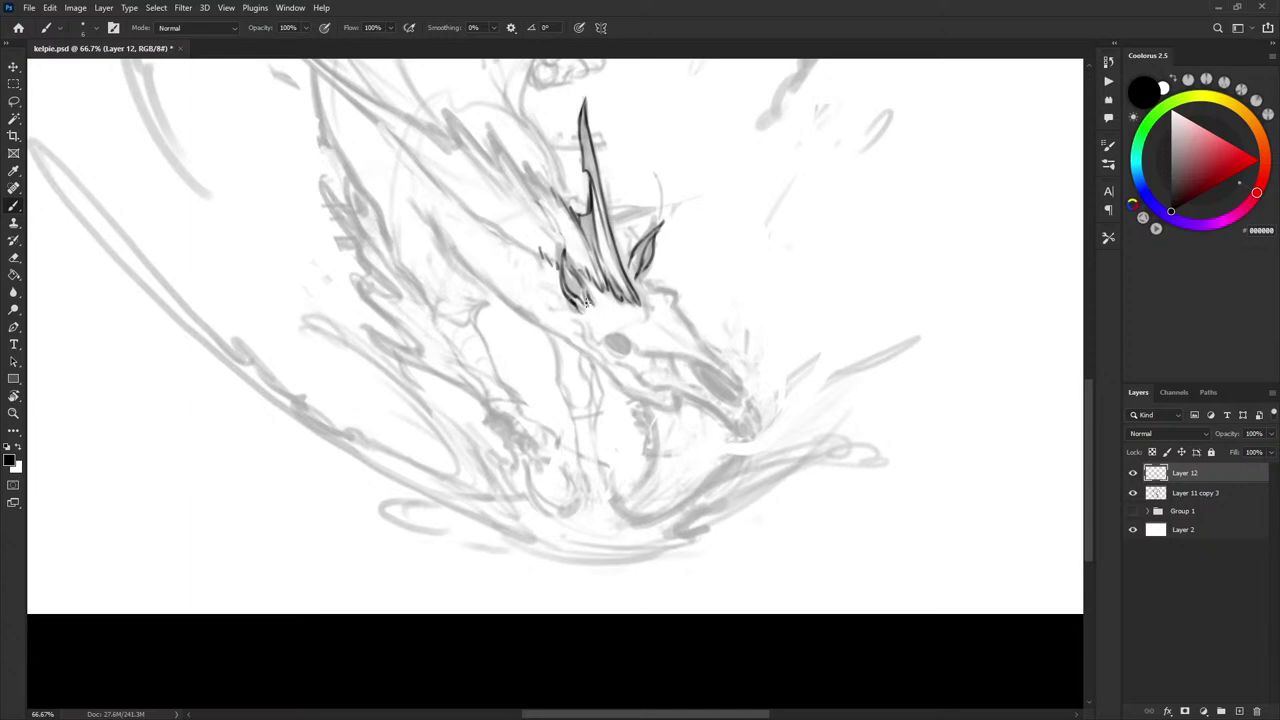
- Ink thin curved strands falling from the horn's base across the eye area and over the muzzle
{"action": "left_click_drag", "start_coordinate": [596, 296], "coordinate": [608, 396]}
{"action": "left_click_drag", "start_coordinate": [599, 295], "coordinate": [649, 369]}
{"action": "mouse_move", "coordinate": [609, 297]}
{"action": "left_mouse_down"}
{"action": "mouse_move", "coordinate": [629, 346]}
{"action": "mouse_move", "coordinate": [614, 311]}
{"action": "mouse_move", "coordinate": [692, 370]}
{"action": "left_mouse_up"}
{"action": "left_click_drag", "start_coordinate": [650, 300], "coordinate": [685, 366]}
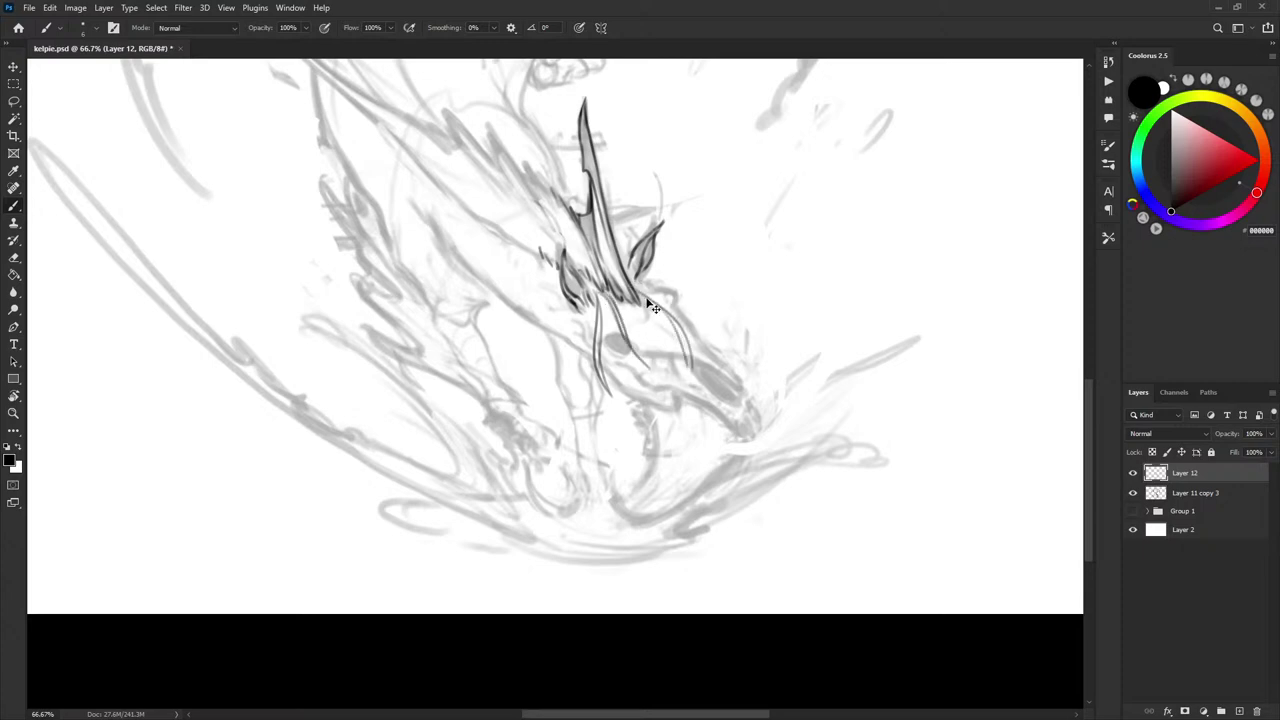
{"action": "mouse_move", "coordinate": [643, 299]}
{"action": "left_mouse_down"}
{"action": "mouse_move", "coordinate": [679, 339]}
{"action": "mouse_move", "coordinate": [698, 324]}
{"action": "left_mouse_up"}
{"action": "key", "text": "ctrl+z"}
{"action": "mouse_move", "coordinate": [636, 285]}
{"action": "left_mouse_down"}
{"action": "mouse_move", "coordinate": [669, 273]}
{"action": "mouse_move", "coordinate": [714, 353]}
{"action": "left_mouse_up"}
{"action": "key", "text": "ctrl+z"}
{"action": "key", "text": "ctrl+z"}
- Finish the strand tip on the muzzle and ink the eye outline with short lines around its socket
{"action": "left_click_drag", "start_coordinate": [741, 289], "coordinate": [746, 275]}
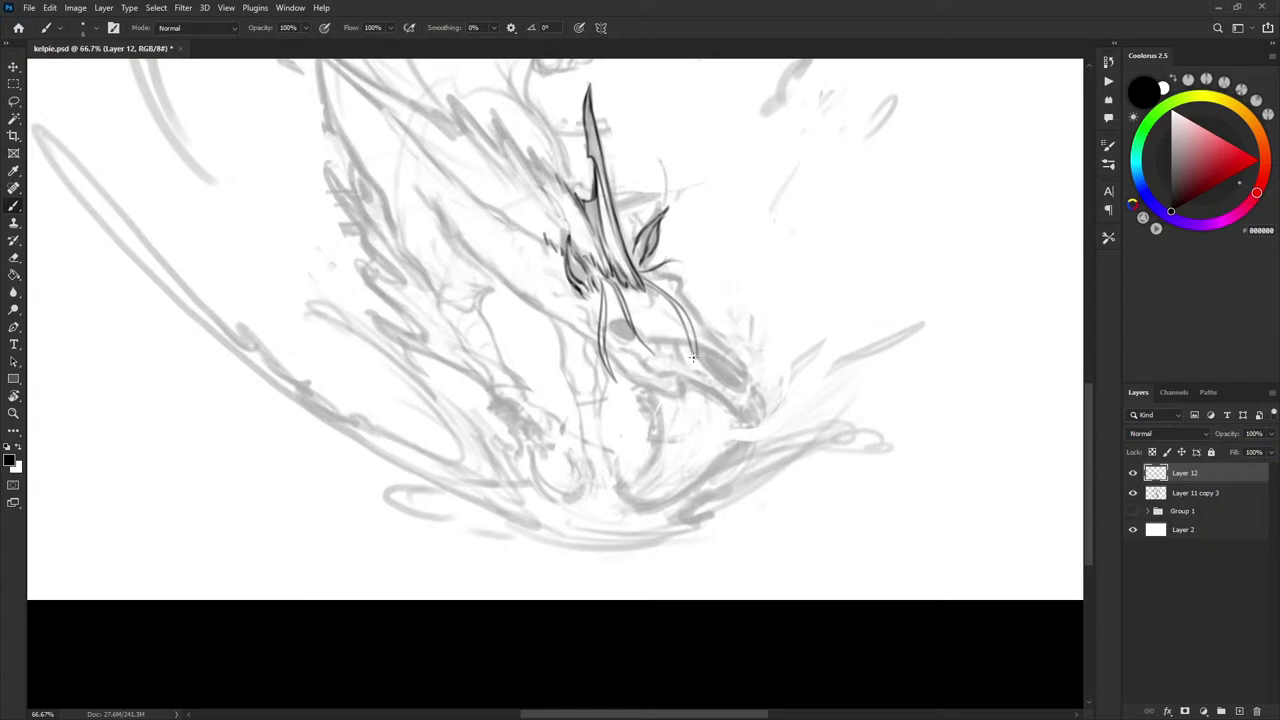
{"action": "left_click_drag", "start_coordinate": [690, 338], "coordinate": [697, 366]}
{"action": "left_click_drag", "start_coordinate": [617, 320], "coordinate": [636, 333]}
{"action": "mouse_move", "coordinate": [611, 335]}
{"action": "left_mouse_down"}
{"action": "mouse_move", "coordinate": [626, 344]}
{"action": "mouse_move", "coordinate": [616, 322]}
{"action": "mouse_move", "coordinate": [628, 337]}
{"action": "left_mouse_up"}
{"action": "left_click_drag", "start_coordinate": [598, 324], "coordinate": [611, 346]}
{"action": "left_click_drag", "start_coordinate": [596, 299], "coordinate": [608, 316]}
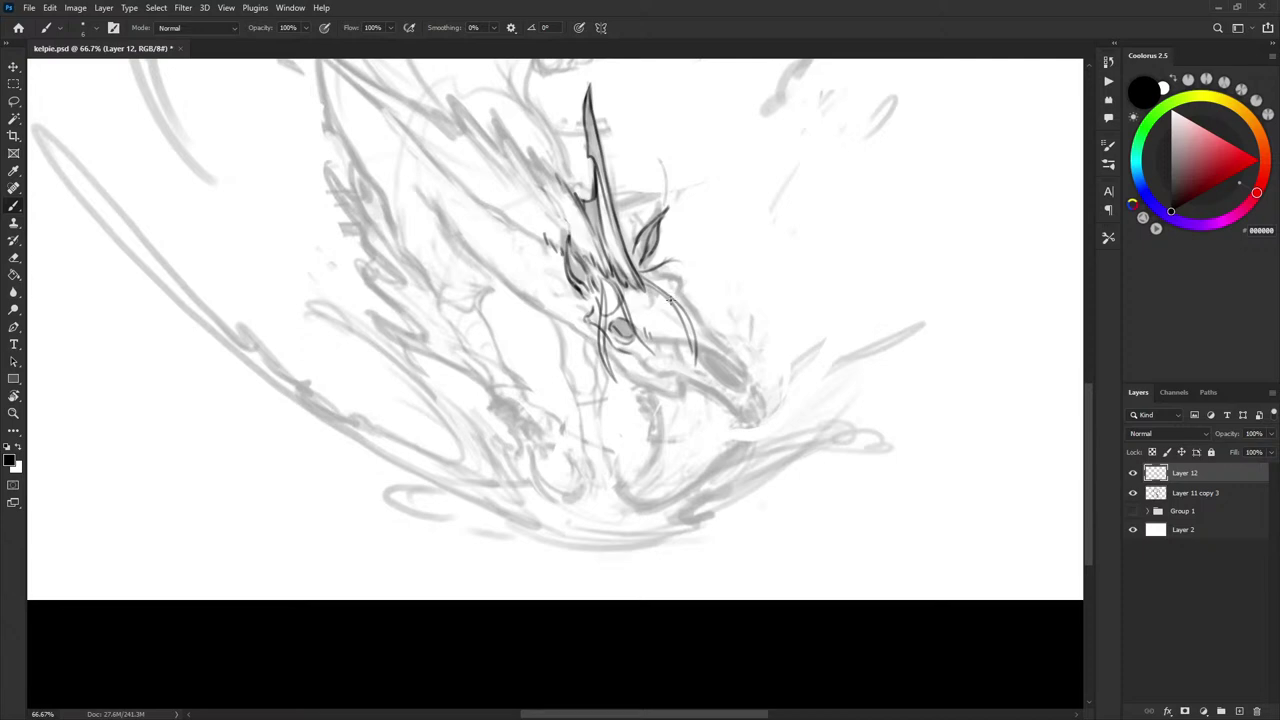
- Ink the brow bump below the far ear and refine the lines above the eye with alternating black and white strokes
{"action": "left_click_drag", "start_coordinate": [679, 285], "coordinate": [648, 267]}
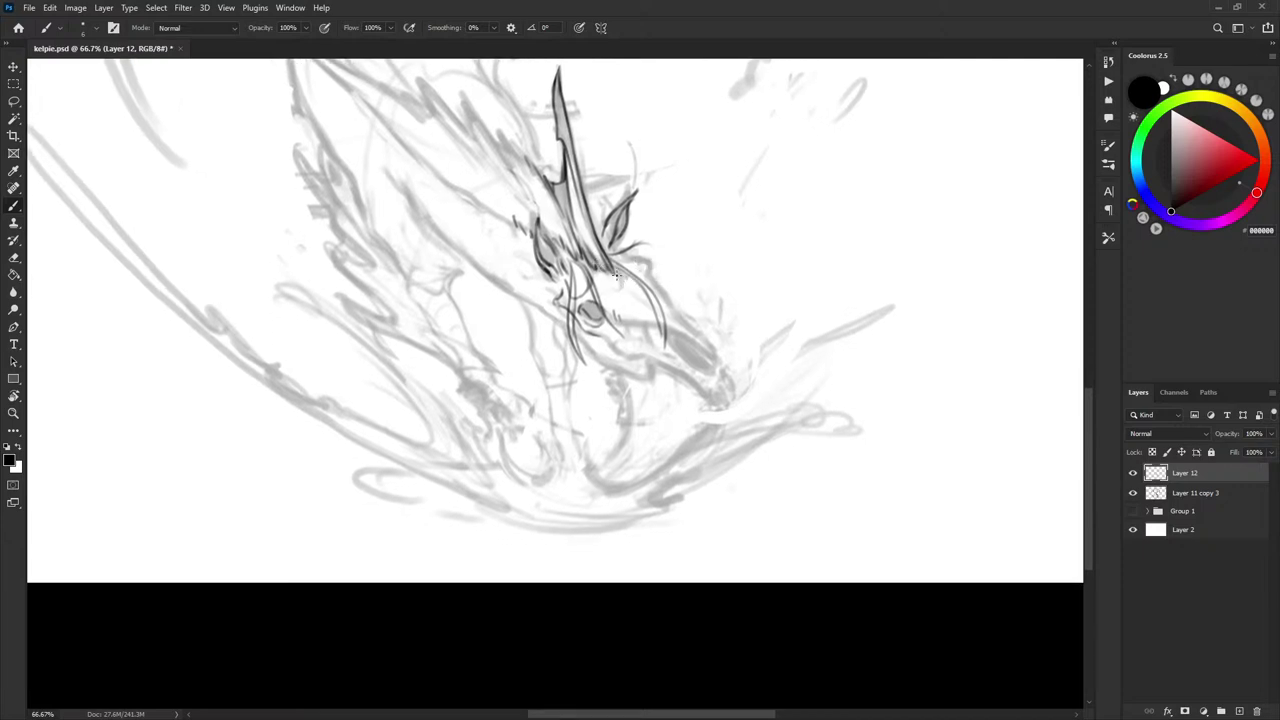
{"action": "left_click_drag", "start_coordinate": [672, 334], "coordinate": [646, 304]}
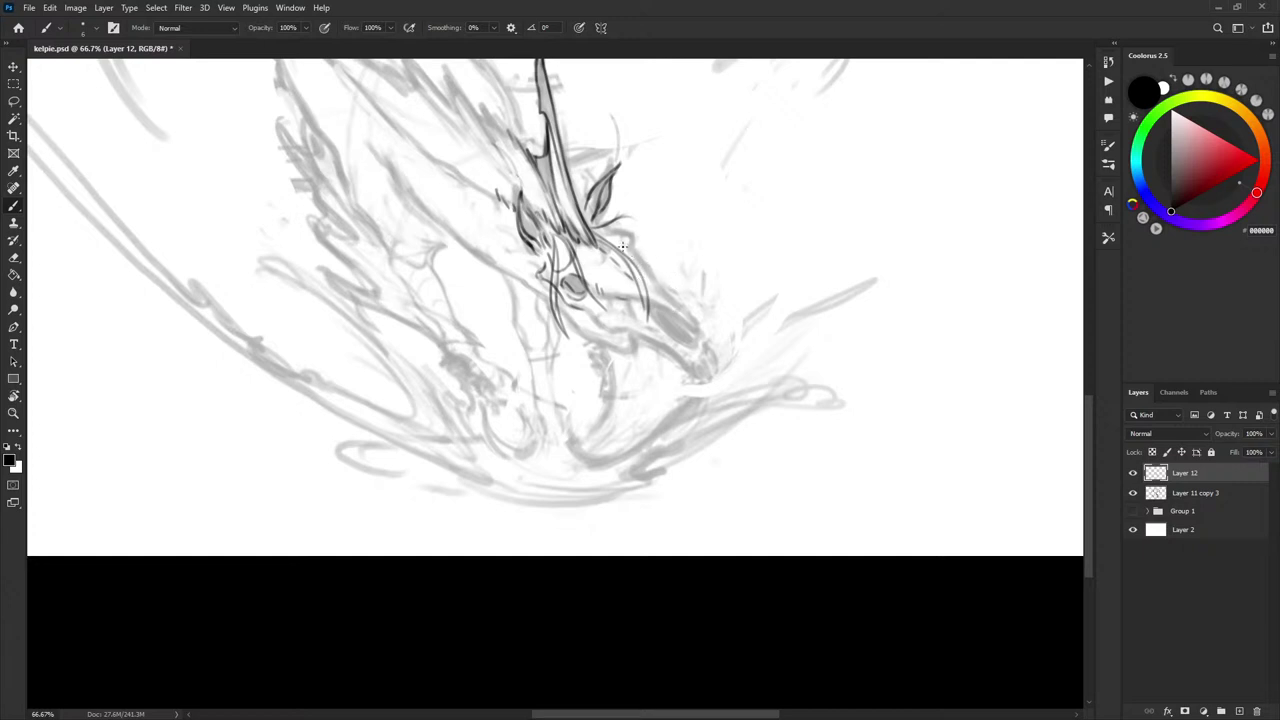
{"action": "key", "text": "x"}
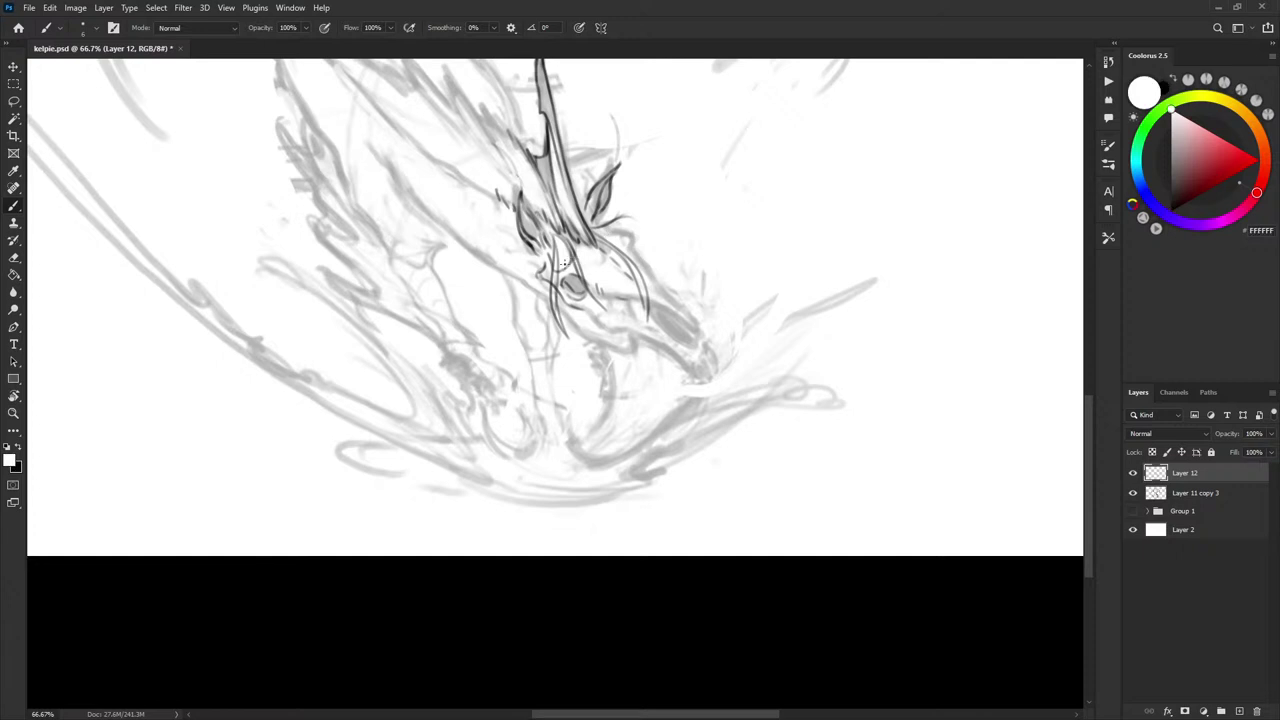
{"action": "key", "text": "x"}
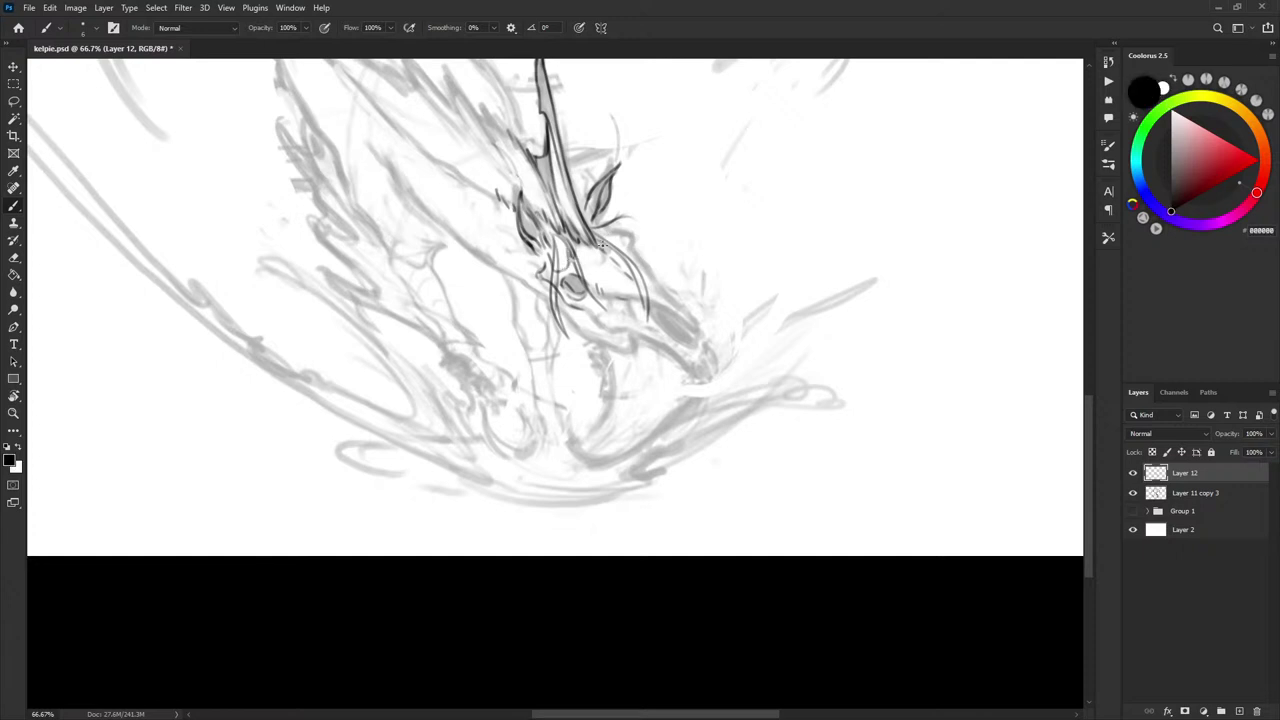
{"action": "key", "text": "x"}
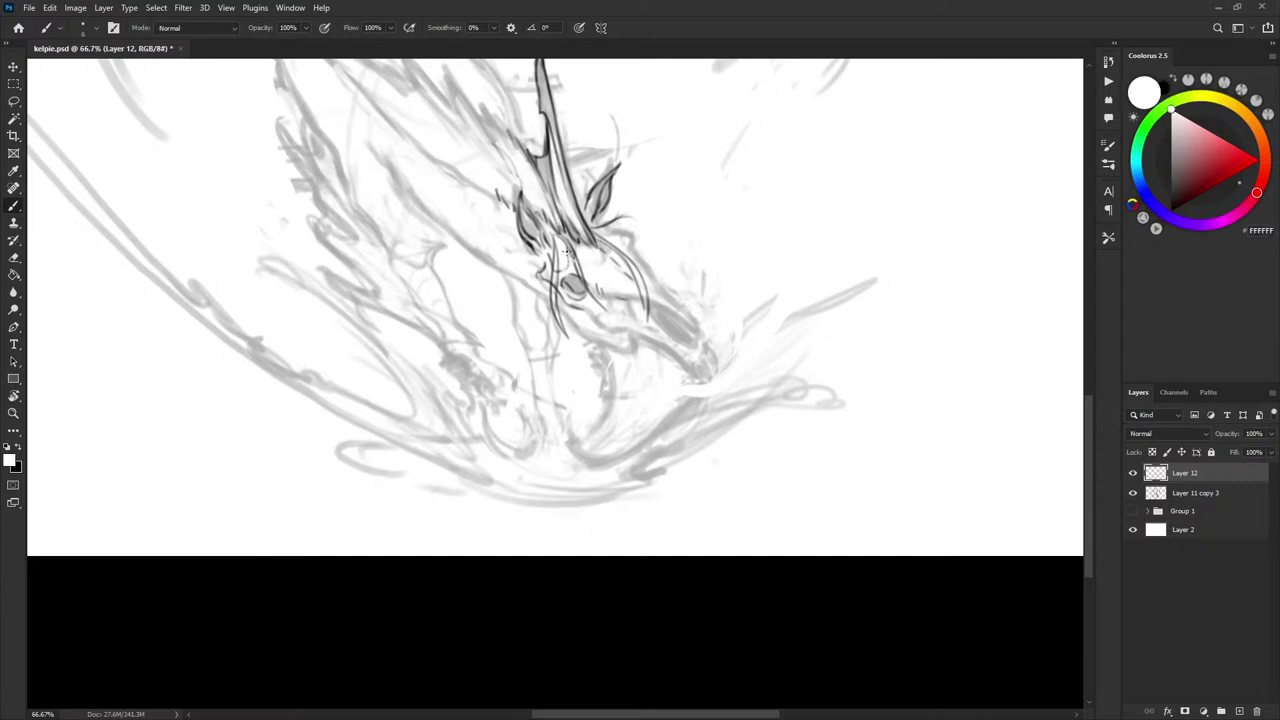
{"action": "key", "text": "x"}
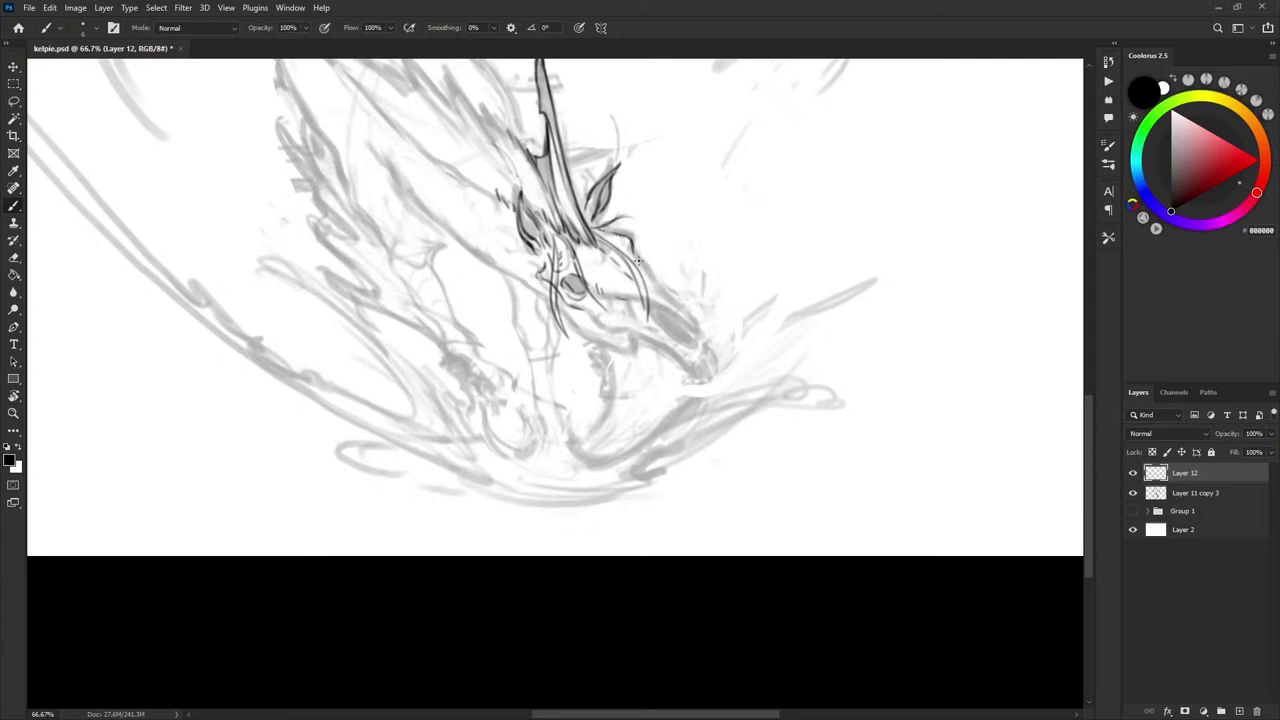
- Ink the bridge of the nose down from the brow and outline the long nostril opening
{"action": "mouse_move", "coordinate": [637, 254]}
{"action": "left_mouse_down"}
{"action": "mouse_move", "coordinate": [650, 285]}
{"action": "mouse_move", "coordinate": [696, 323]}
{"action": "left_mouse_up"}
{"action": "left_click_drag", "start_coordinate": [719, 277], "coordinate": [705, 260]}
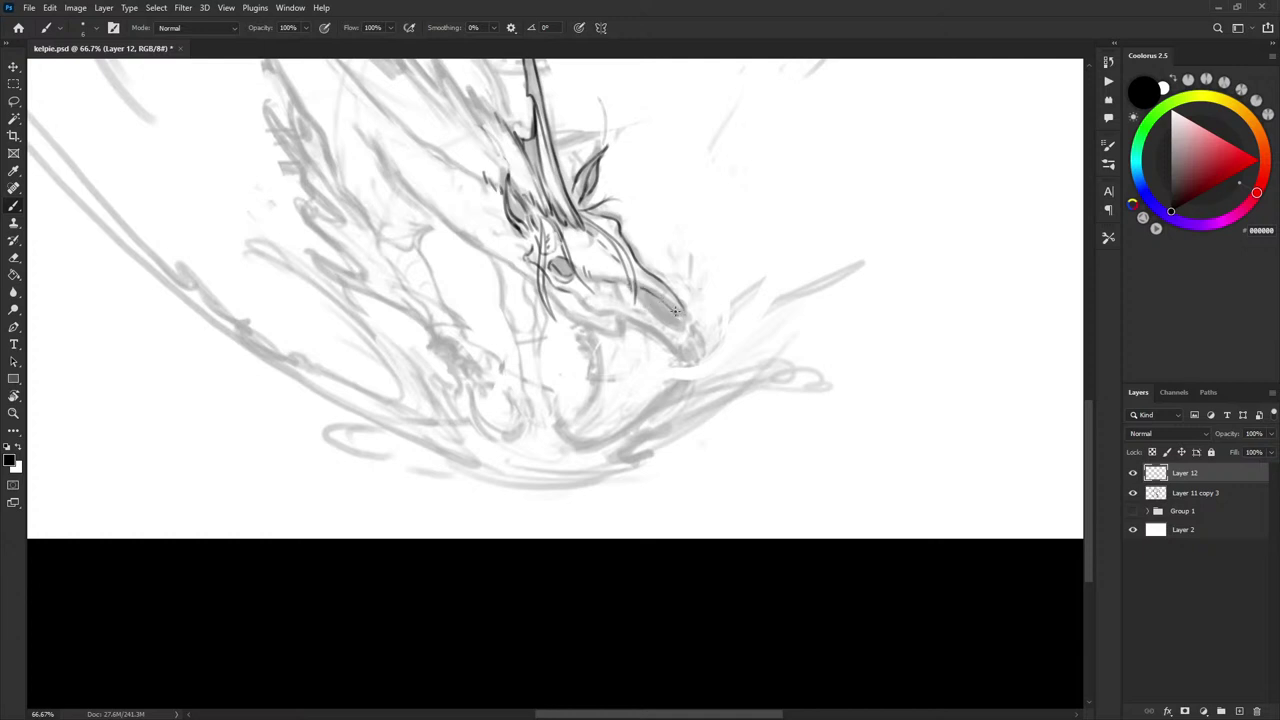
{"action": "mouse_move", "coordinate": [675, 311]}
{"action": "left_mouse_down"}
{"action": "mouse_move", "coordinate": [686, 320]}
{"action": "mouse_move", "coordinate": [684, 303]}
{"action": "mouse_move", "coordinate": [660, 318]}
{"action": "mouse_move", "coordinate": [693, 328]}
{"action": "mouse_move", "coordinate": [664, 298]}
{"action": "left_mouse_up"}
{"action": "key", "text": "x"}
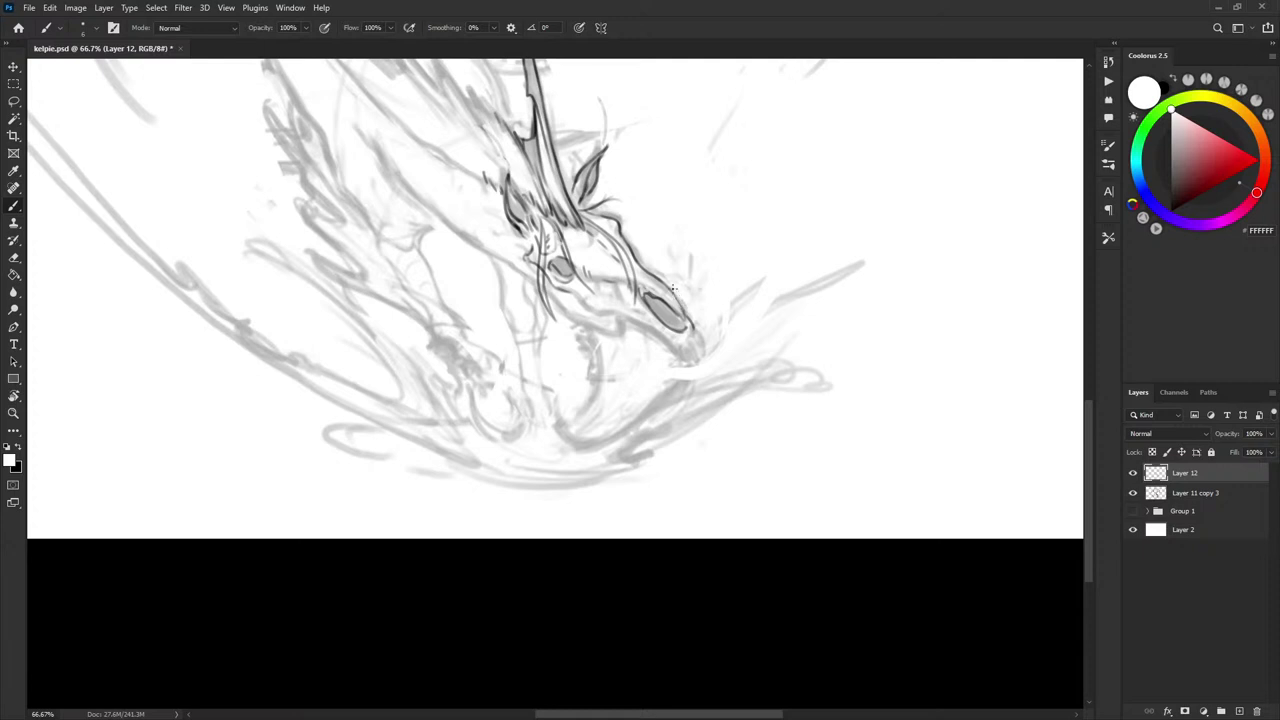
{"action": "key", "text": "x"}
{"action": "left_click_drag", "start_coordinate": [672, 297], "coordinate": [686, 318]}
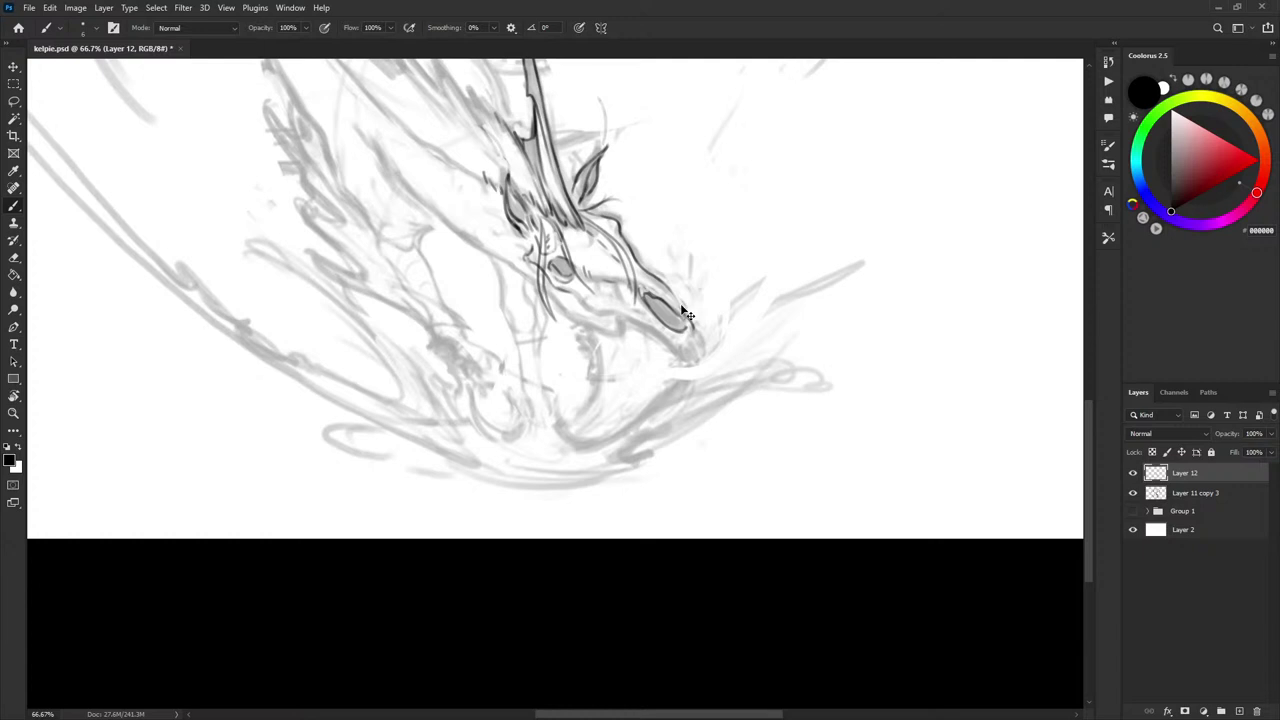
- Hatch the inside of the nostril opening, undoing stray strokes and retouching its edge in black and white
{"action": "key", "text": "x"}
{"action": "key", "text": "x"}
{"action": "key", "text": "x"}
{"action": "mouse_move", "coordinate": [676, 316]}
{"action": "left_mouse_down"}
{"action": "mouse_move", "coordinate": [649, 300]}
{"action": "mouse_move", "coordinate": [664, 318]}
{"action": "mouse_move", "coordinate": [648, 297]}
{"action": "mouse_move", "coordinate": [681, 322]}
{"action": "mouse_move", "coordinate": [673, 270]}
{"action": "mouse_move", "coordinate": [677, 323]}
{"action": "left_mouse_up"}
{"action": "key", "text": "x"}
{"action": "key", "text": "ctrl+z"}
{"action": "key", "text": "ctrl+z"}
{"action": "key", "text": "ctrl+z"}
{"action": "key", "text": "ctrl+z"}
{"action": "key", "text": "x"}
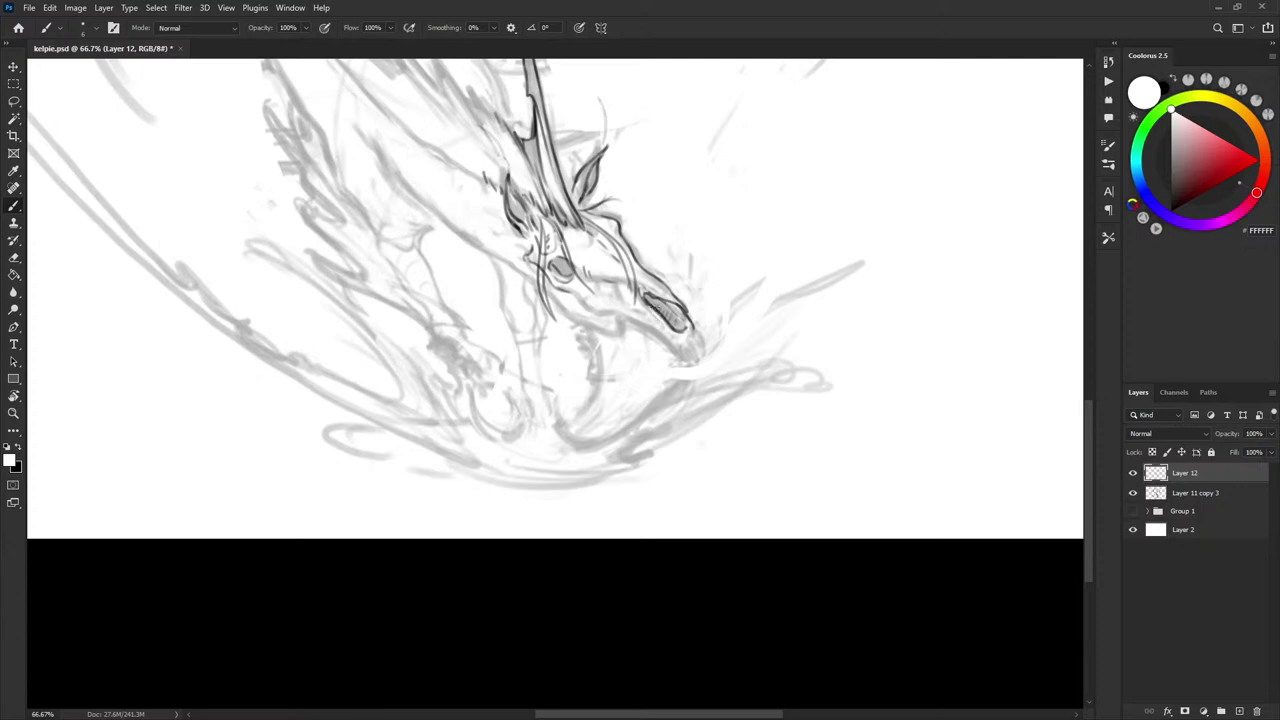
{"action": "key", "text": "x"}
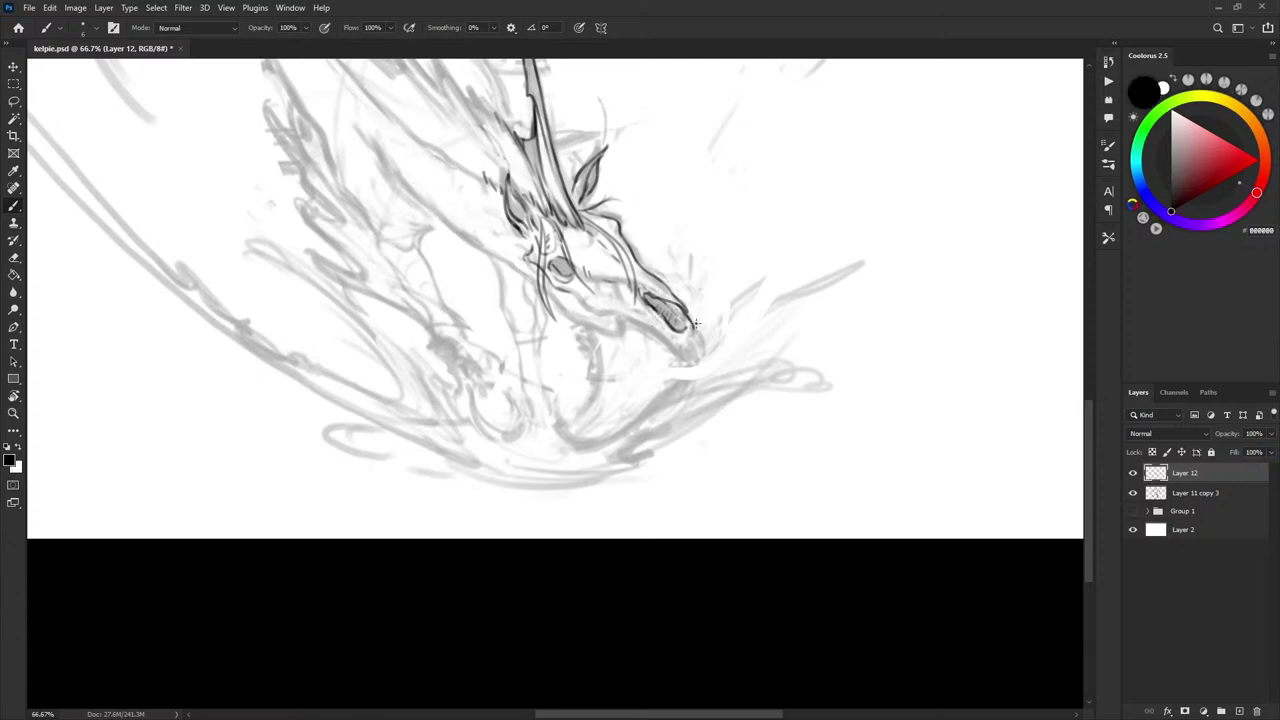
- Ink the nostril's lower end and the small ridge above it, cleaning the edges with white
{"action": "left_click_drag", "start_coordinate": [678, 331], "coordinate": [691, 336]}
{"action": "key", "text": "x"}
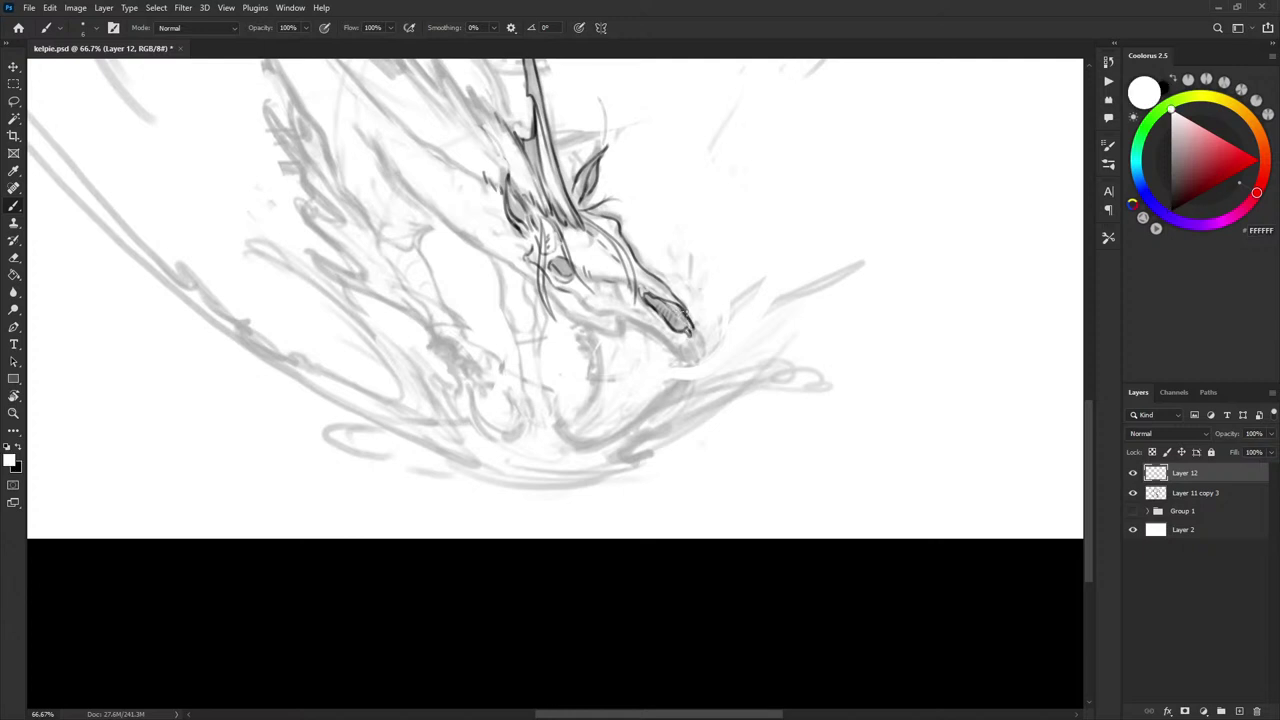
{"action": "key", "text": "x"}
{"action": "left_click_drag", "start_coordinate": [682, 300], "coordinate": [692, 315]}
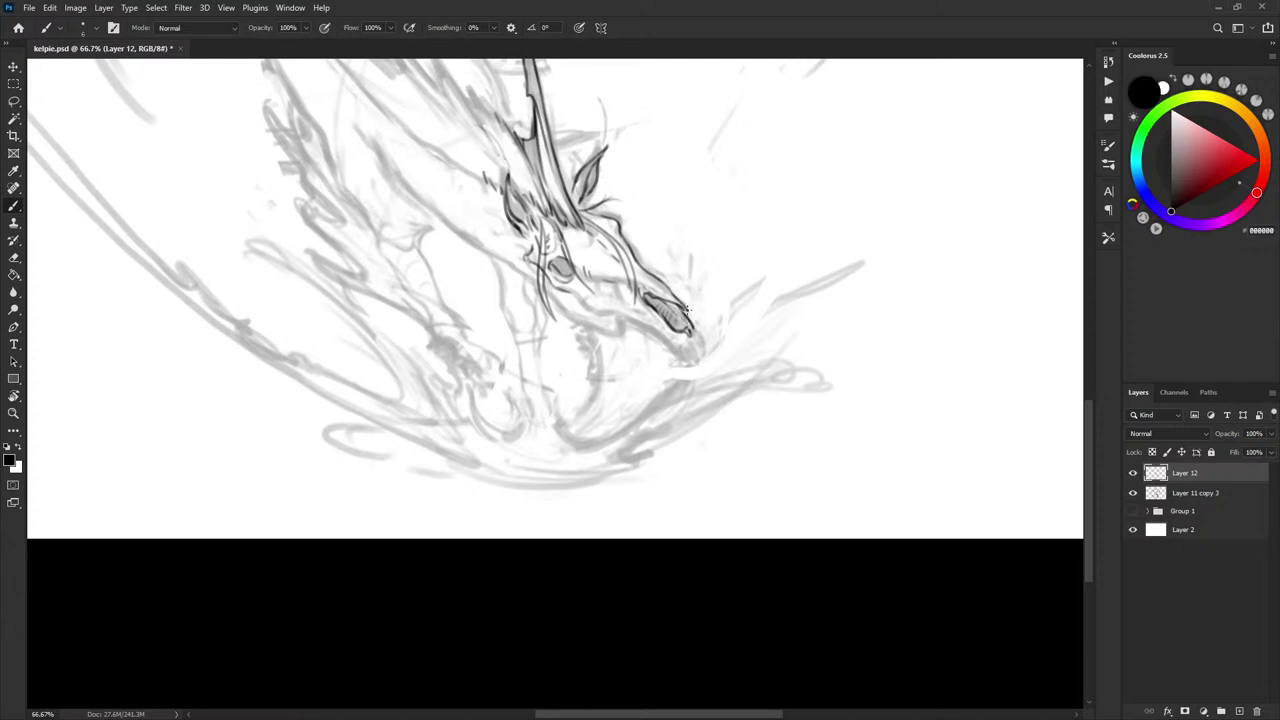
{"action": "key", "text": "x"}
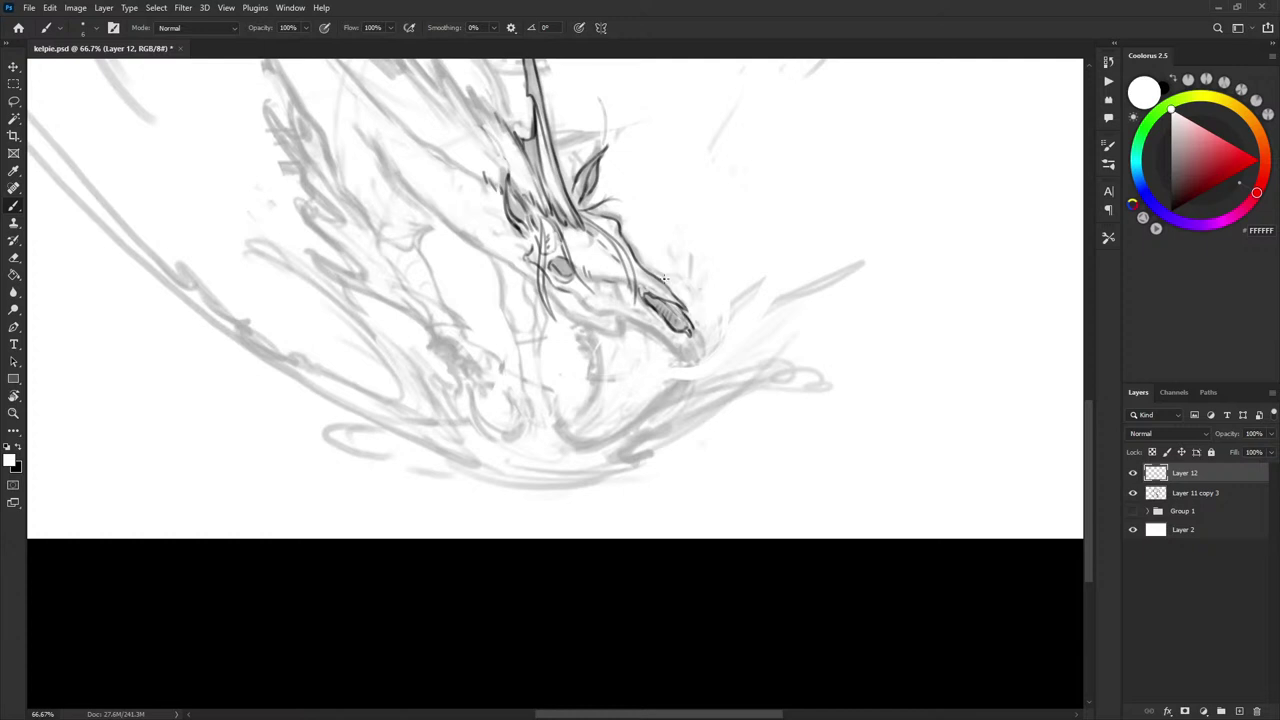
{"action": "key", "text": "x"}
- Add jagged strokes along the near ear's edge and inner shading lines to the far ear
{"action": "mouse_move", "coordinate": [772, 206]}
{"action": "left_mouse_down"}
{"action": "mouse_move", "coordinate": [771, 358]}
{"action": "mouse_move", "coordinate": [759, 315]}
{"action": "left_mouse_up"}
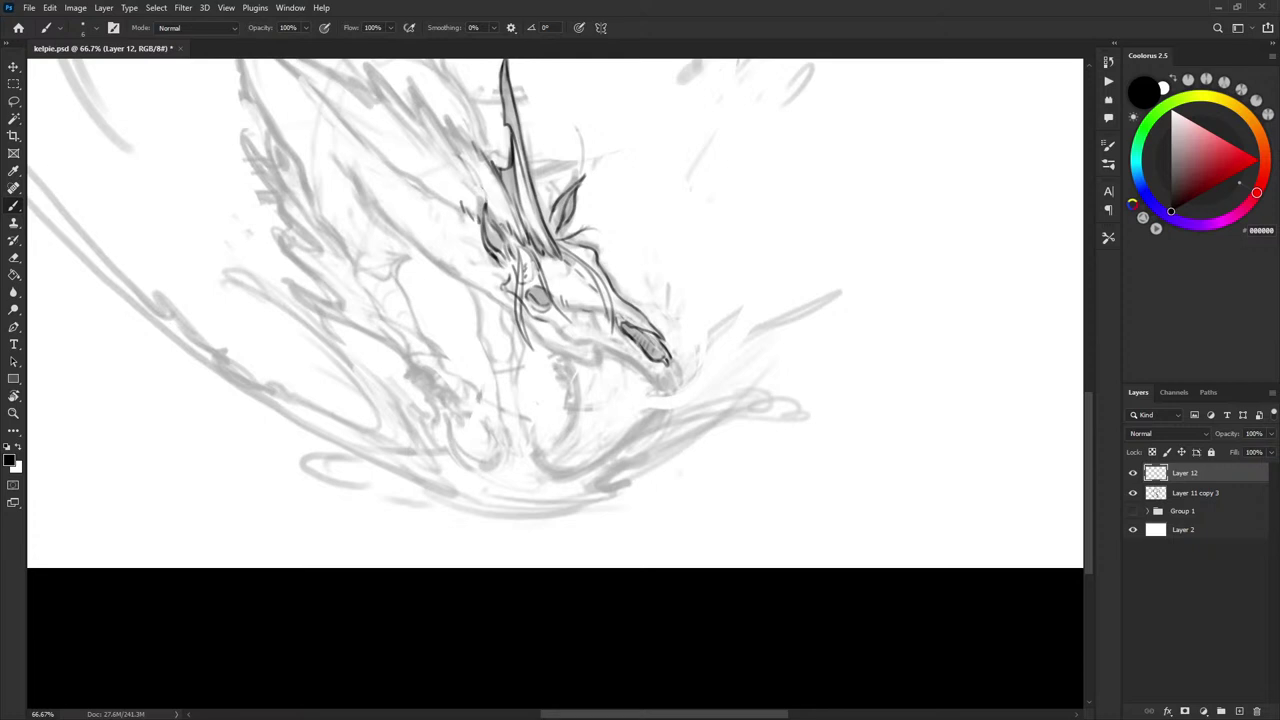
{"action": "key", "text": "alt+Tab"}
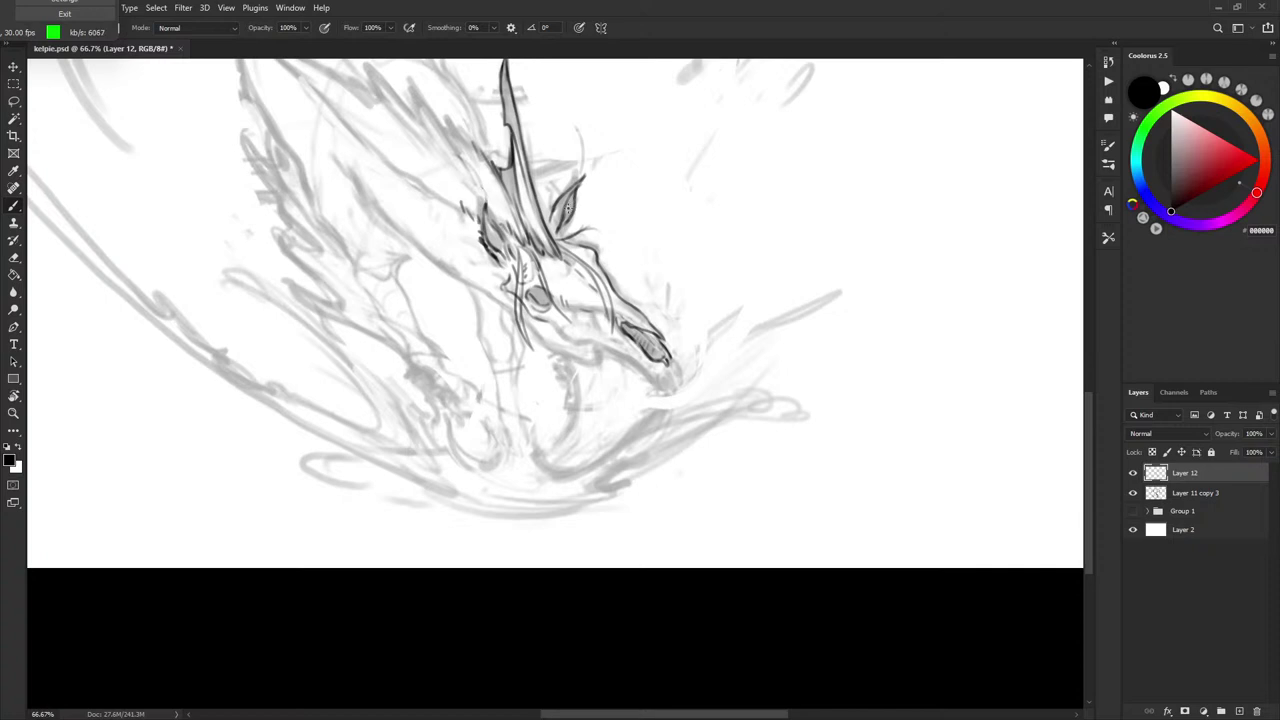
{"action": "left_click_drag", "start_coordinate": [575, 205], "coordinate": [584, 180]}
{"action": "left_click_drag", "start_coordinate": [730, 272], "coordinate": [734, 237]}
{"action": "left_click_drag", "start_coordinate": [693, 328], "coordinate": [677, 312]}
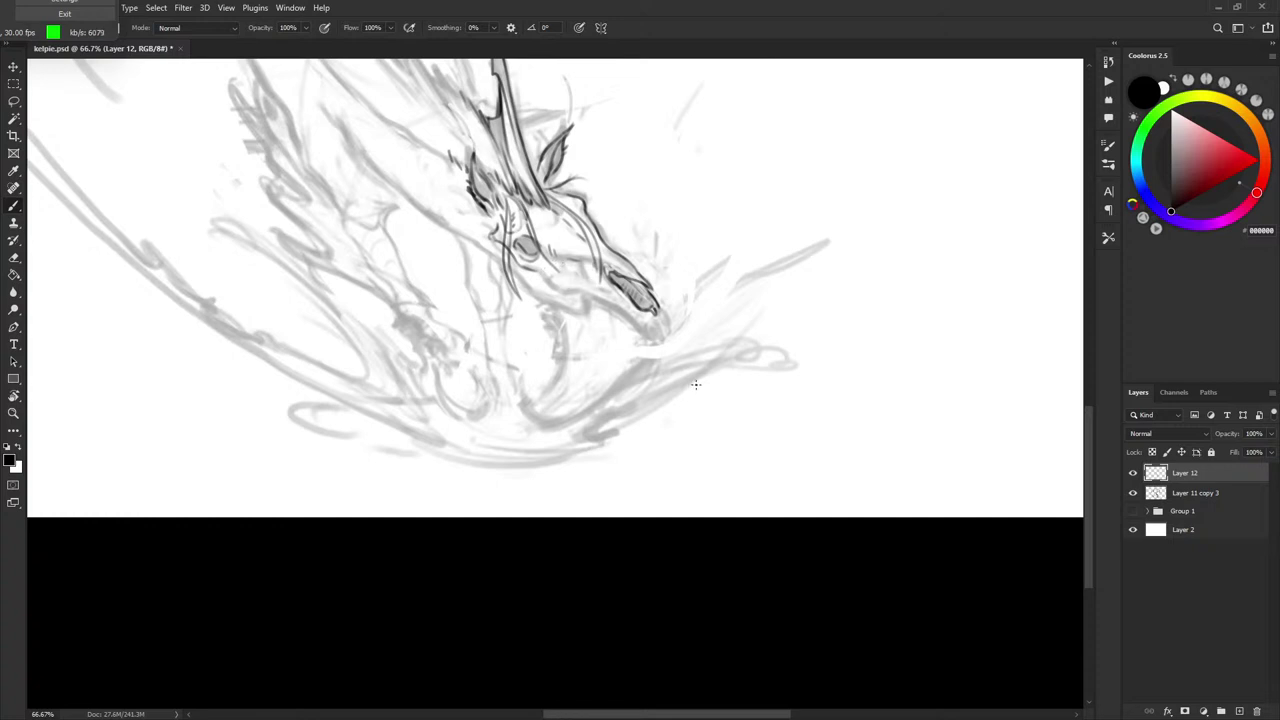
- Undo the trial jaw line and reshape the strands beside the eye with a lasso selection and Free Transform
{"action": "left_click_drag", "start_coordinate": [548, 290], "coordinate": [640, 355]}
{"action": "key", "text": "ctrl+z"}
{"action": "mouse_move", "coordinate": [497, 246]}
{"action": "left_mouse_down"}
{"action": "mouse_move", "coordinate": [520, 316]}
{"action": "mouse_move", "coordinate": [505, 248]}
{"action": "mouse_move", "coordinate": [545, 248]}
{"action": "mouse_move", "coordinate": [522, 266]}
{"action": "mouse_move", "coordinate": [505, 255]}
{"action": "mouse_move", "coordinate": [522, 296]}
{"action": "left_mouse_up"}
{"action": "key", "text": "l"}
{"action": "key", "text": "ctrl+t"}
{"action": "key", "text": "Return"}
{"action": "key", "text": "ctrl+d"}
{"action": "key", "text": "b"}
{"action": "key", "text": "x"}
{"action": "key", "text": "x"}
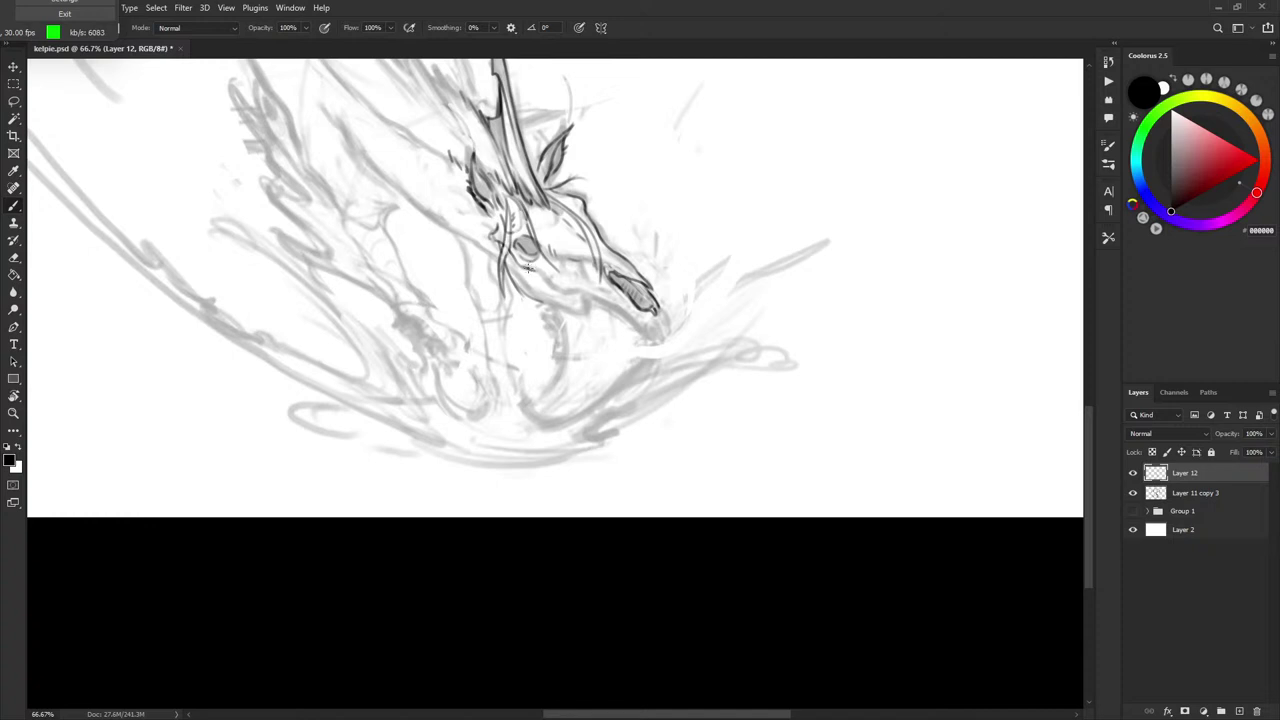
- Ink the cheekbone line below the eye and continue the upper jaw edge to the front of the snout
{"action": "mouse_move", "coordinate": [528, 268]}
{"action": "left_mouse_down"}
{"action": "mouse_move", "coordinate": [609, 299]}
{"action": "mouse_move", "coordinate": [594, 289]}
{"action": "left_mouse_up"}
{"action": "key", "text": "l"}
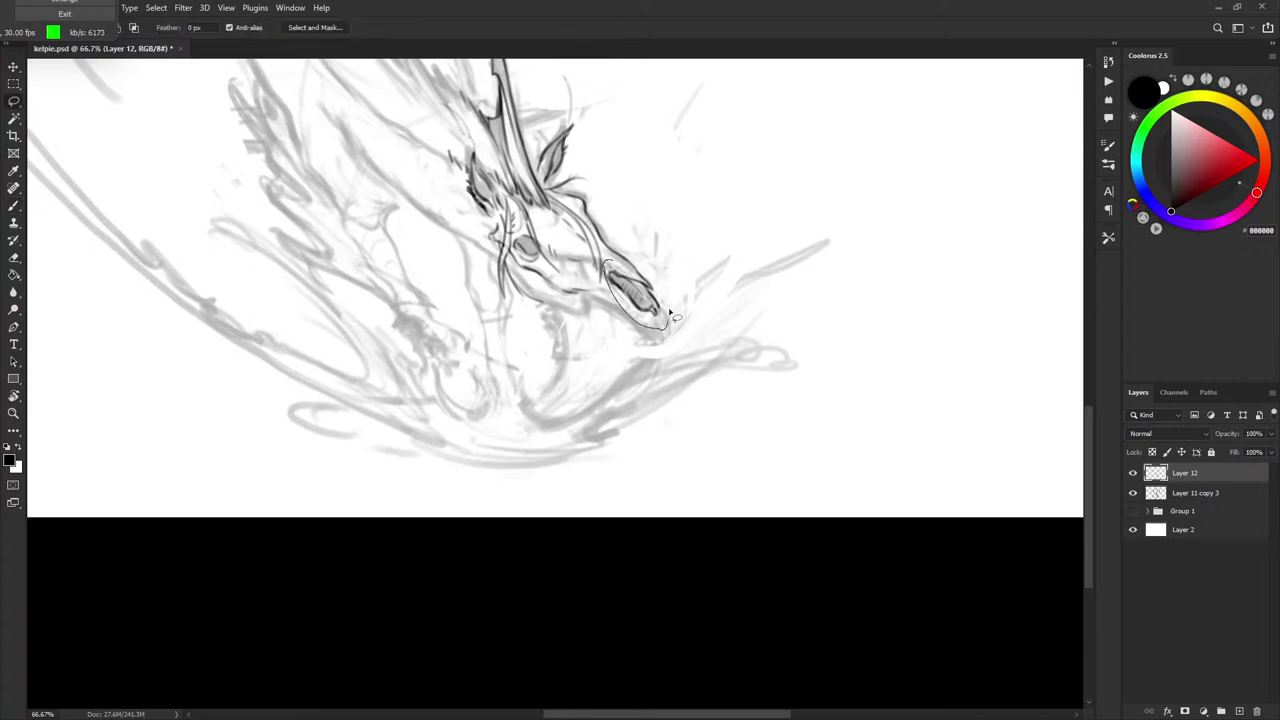
{"action": "key", "text": "b"}
{"action": "left_click_drag", "start_coordinate": [587, 288], "coordinate": [622, 309]}
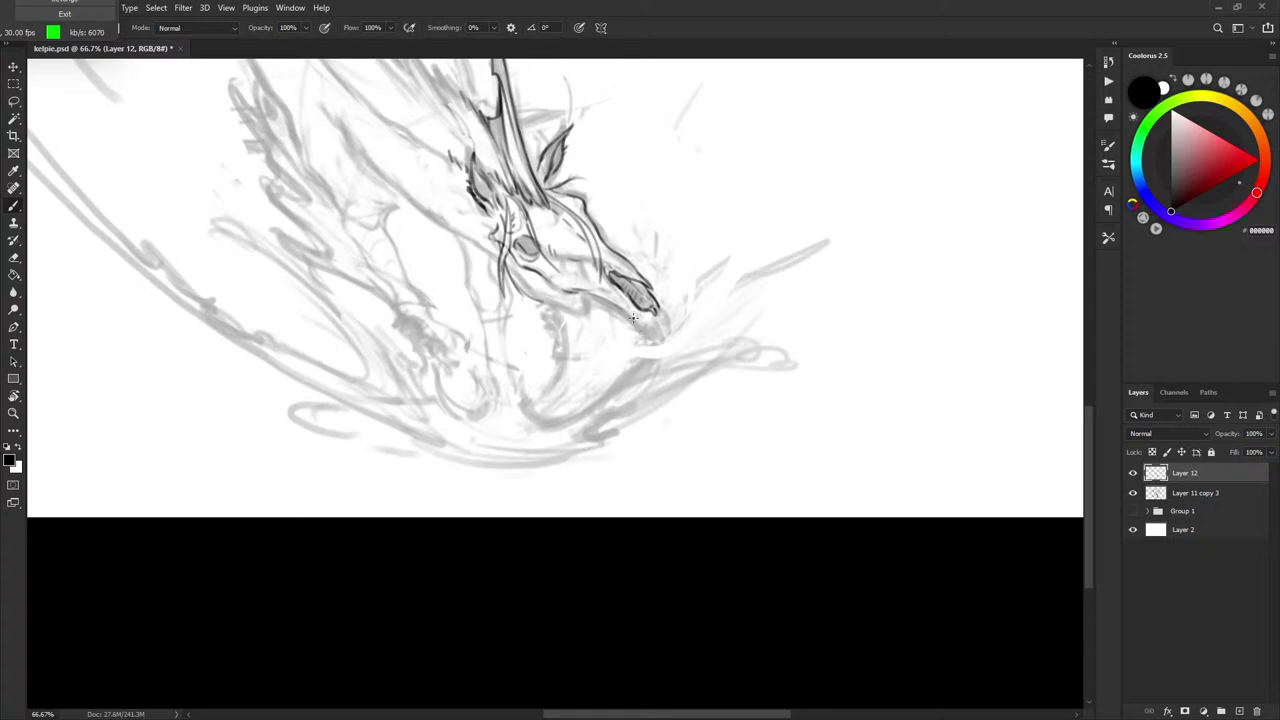
{"action": "left_click_drag", "start_coordinate": [581, 293], "coordinate": [633, 317]}
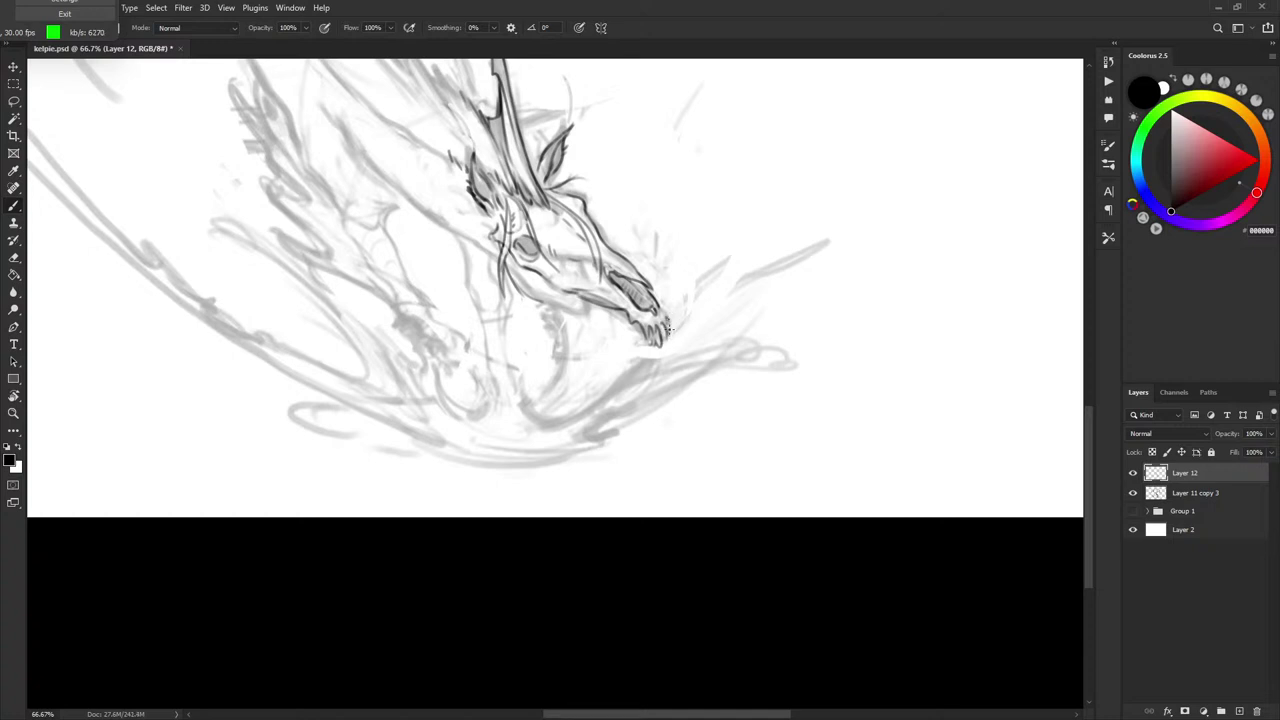
- Ink the pointed front teeth at the snout's tip and touch up the nostril's edge
{"action": "mouse_move", "coordinate": [678, 324]}
{"action": "left_mouse_down"}
{"action": "mouse_move", "coordinate": [675, 338]}
{"action": "mouse_move", "coordinate": [667, 328]}
{"action": "left_mouse_up"}
{"action": "key", "text": "x"}
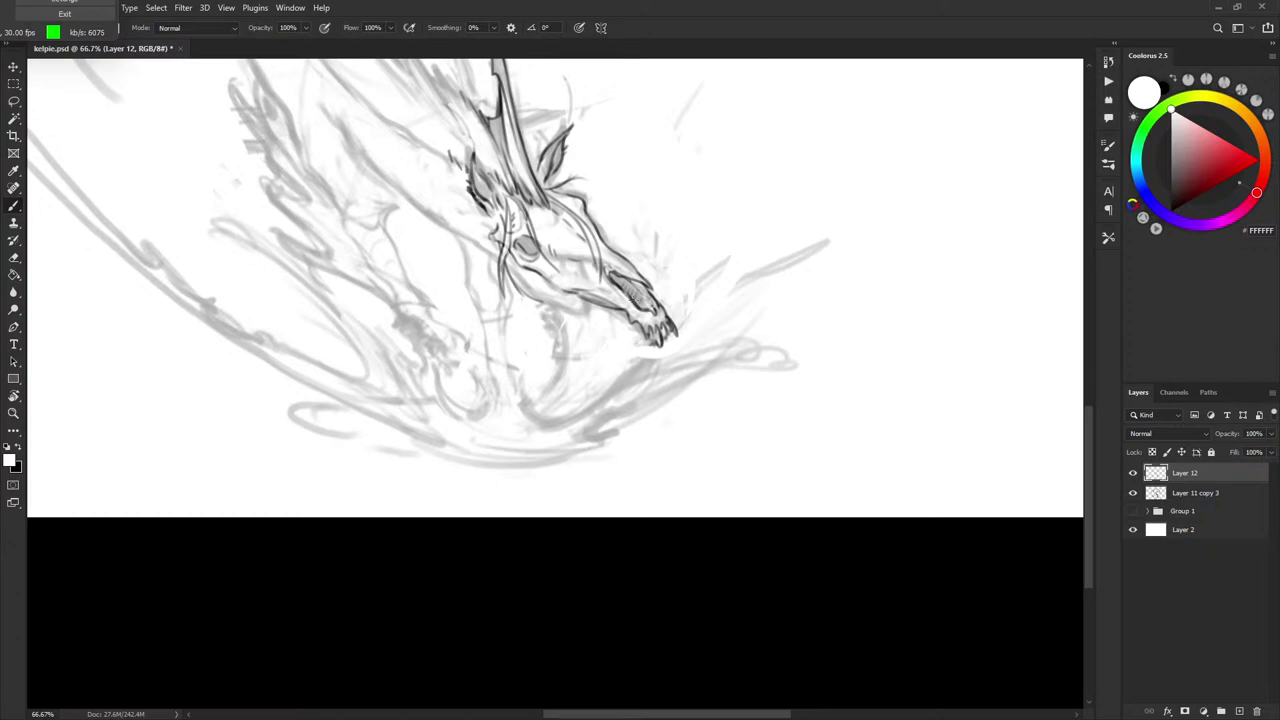
{"action": "key", "text": "x"}
{"action": "mouse_move", "coordinate": [634, 294]}
{"action": "left_mouse_down"}
{"action": "mouse_move", "coordinate": [646, 310]}
{"action": "mouse_move", "coordinate": [652, 298]}
{"action": "left_mouse_up"}
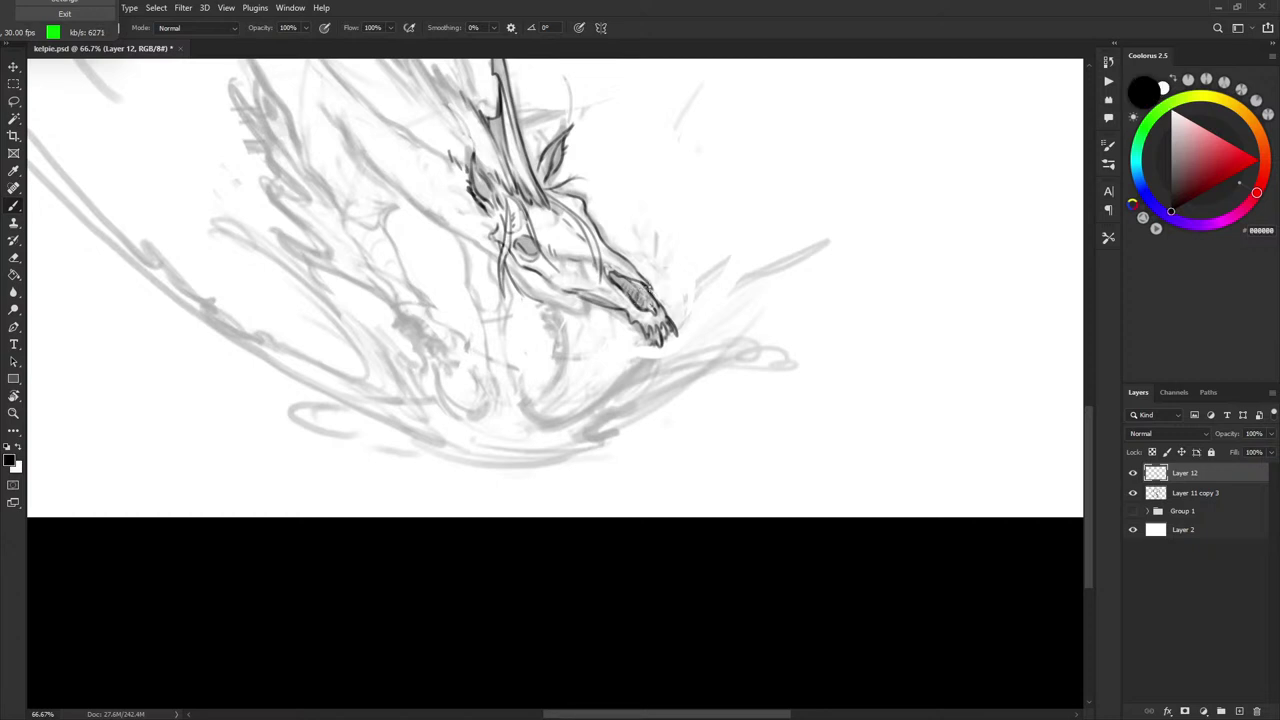
- Refine the forehead, cheek and muzzle lines between the eye and nostril with alternating white and black strokes
{"action": "key", "text": "x"}
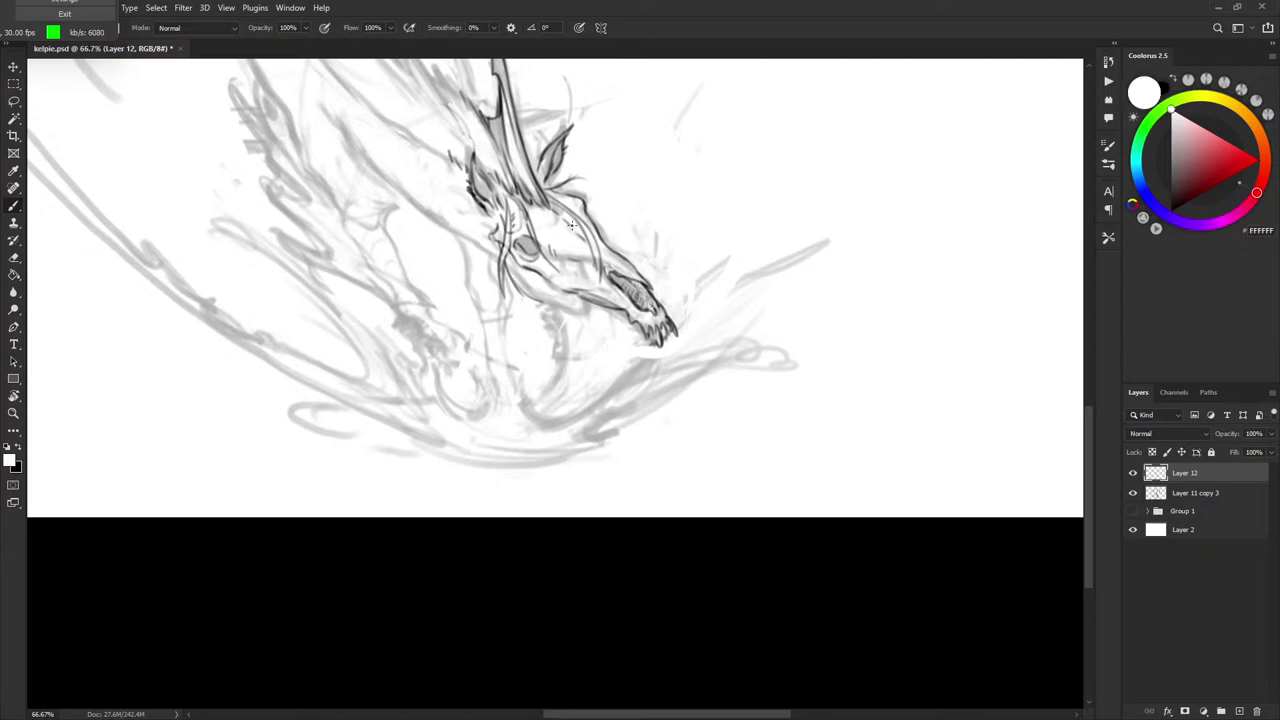
{"action": "key", "text": "x"}
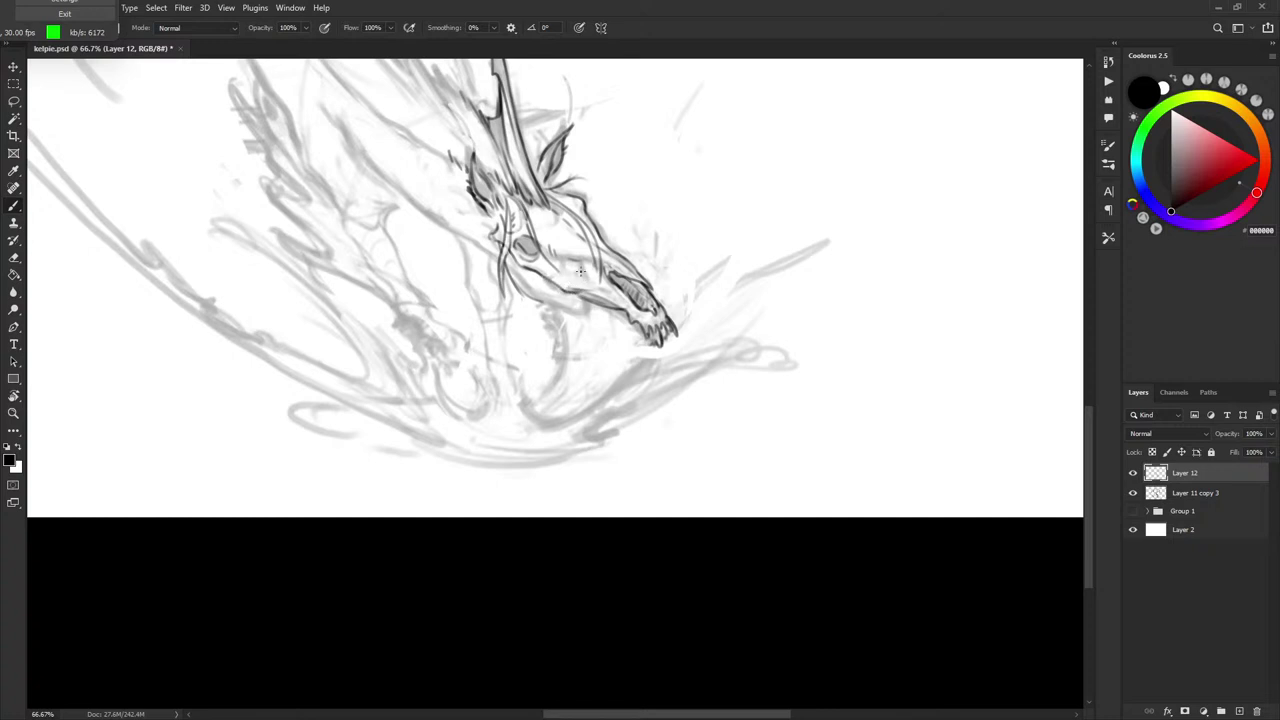
{"action": "key", "text": "x"}
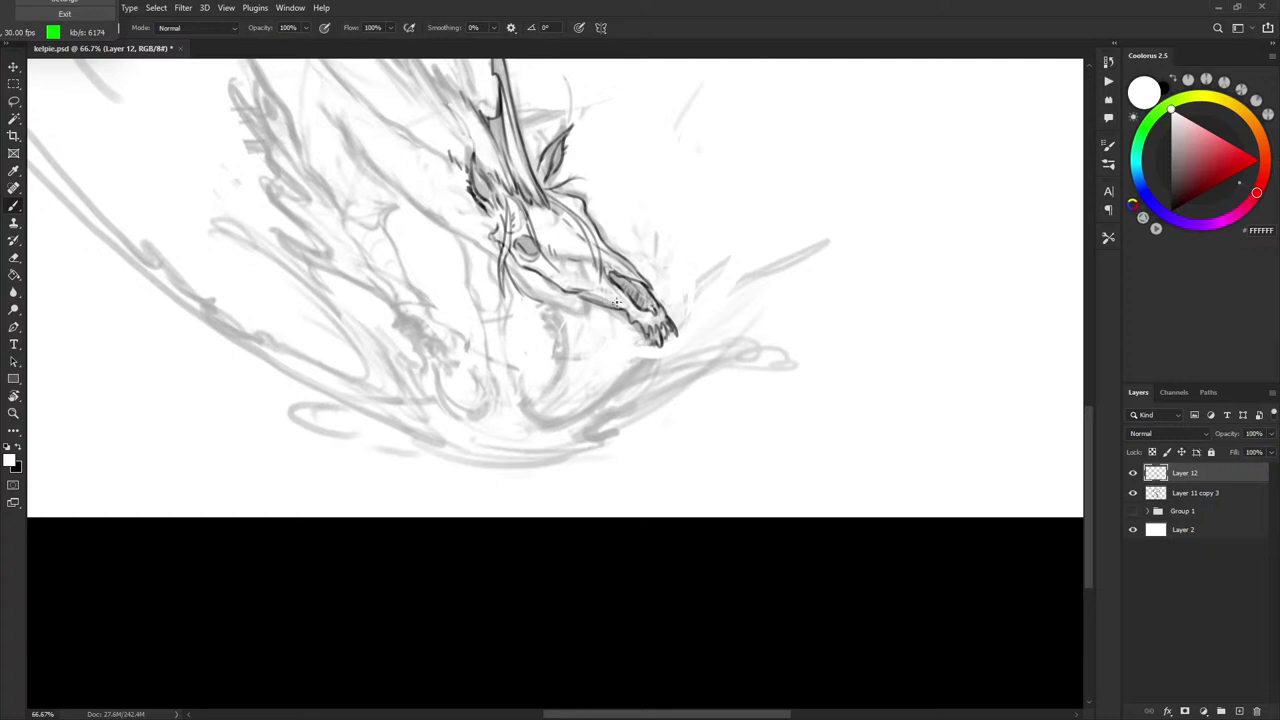
{"action": "key", "text": "x"}
{"action": "key", "text": "x"}
{"action": "key", "text": "x"}
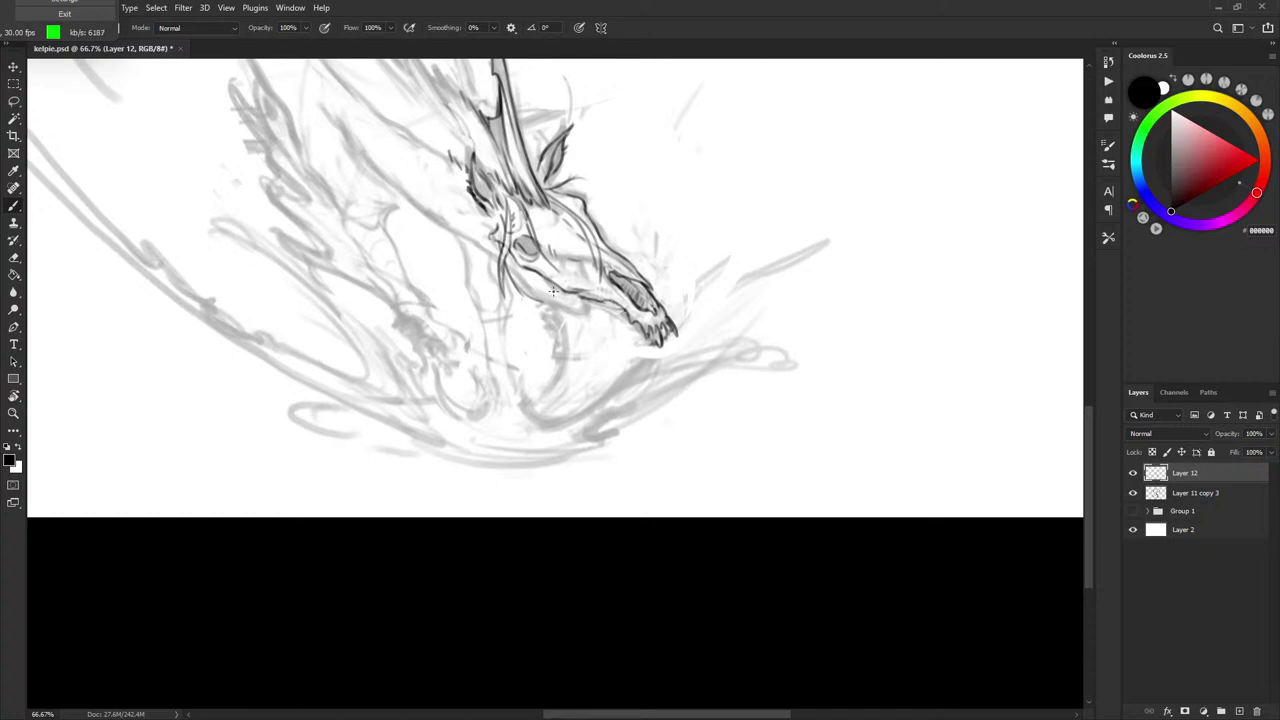
- Ink the row of sharp upper teeth along the jaw below the cheekbone
{"action": "mouse_move", "coordinate": [557, 291]}
{"action": "left_mouse_down"}
{"action": "mouse_move", "coordinate": [572, 312]}
{"action": "mouse_move", "coordinate": [607, 295]}
{"action": "left_mouse_up"}
{"action": "mouse_move", "coordinate": [601, 294]}
{"action": "left_mouse_down"}
{"action": "mouse_move", "coordinate": [604, 304]}
{"action": "mouse_move", "coordinate": [563, 302]}
{"action": "left_mouse_up"}
{"action": "key", "text": "x"}
{"action": "key", "text": "x"}
{"action": "left_click_drag", "start_coordinate": [562, 293], "coordinate": [582, 307]}
- Lasso the snout tip with its nostril and front teeth, move it closer to the eye, and deselect it
{"action": "key", "text": "l"}
{"action": "mouse_move", "coordinate": [604, 264]}
{"action": "left_mouse_down"}
{"action": "mouse_move", "coordinate": [608, 302]}
{"action": "mouse_move", "coordinate": [675, 355]}
{"action": "mouse_move", "coordinate": [608, 262]}
{"action": "mouse_move", "coordinate": [646, 288]}
{"action": "left_mouse_up"}
{"action": "key", "text": "v"}
{"action": "key", "text": "ctrl+d"}
{"action": "key", "text": "b"}
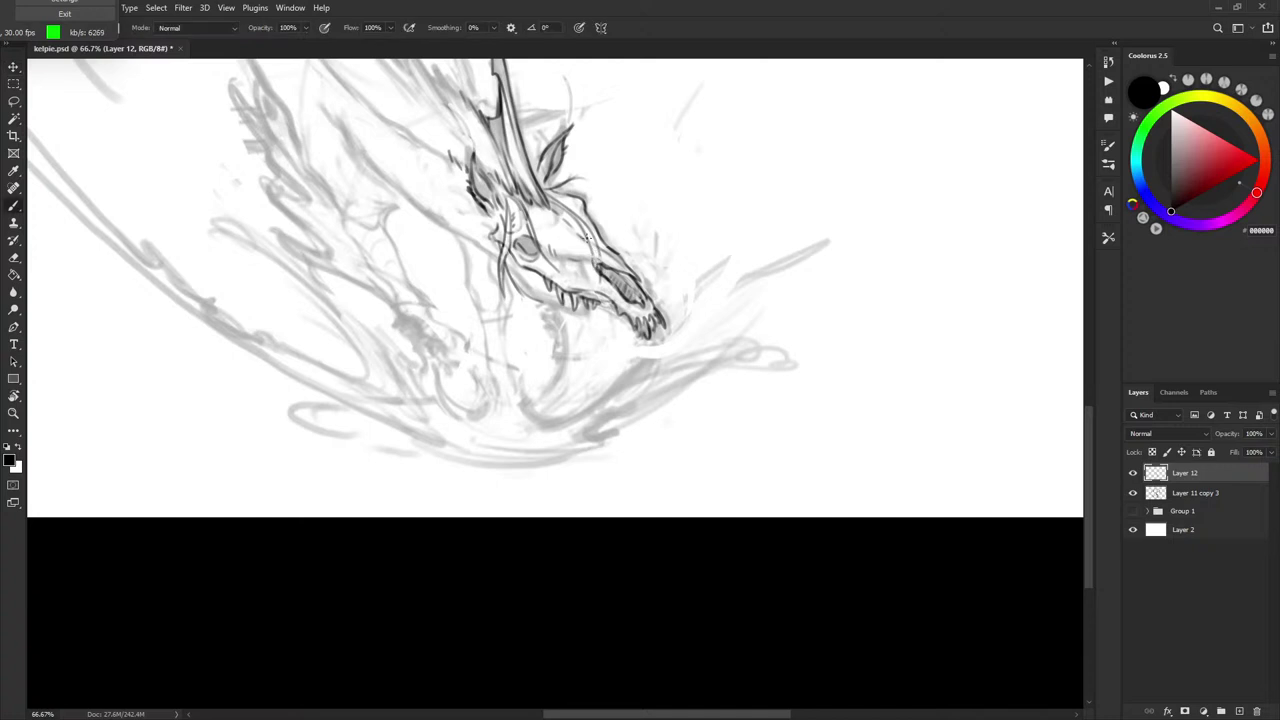
- Rework the strand crossing the muzzle behind the nostril and ink the lower jaw line beneath the teeth
{"action": "left_click_drag", "start_coordinate": [588, 234], "coordinate": [603, 288]}
{"action": "key", "text": "x"}
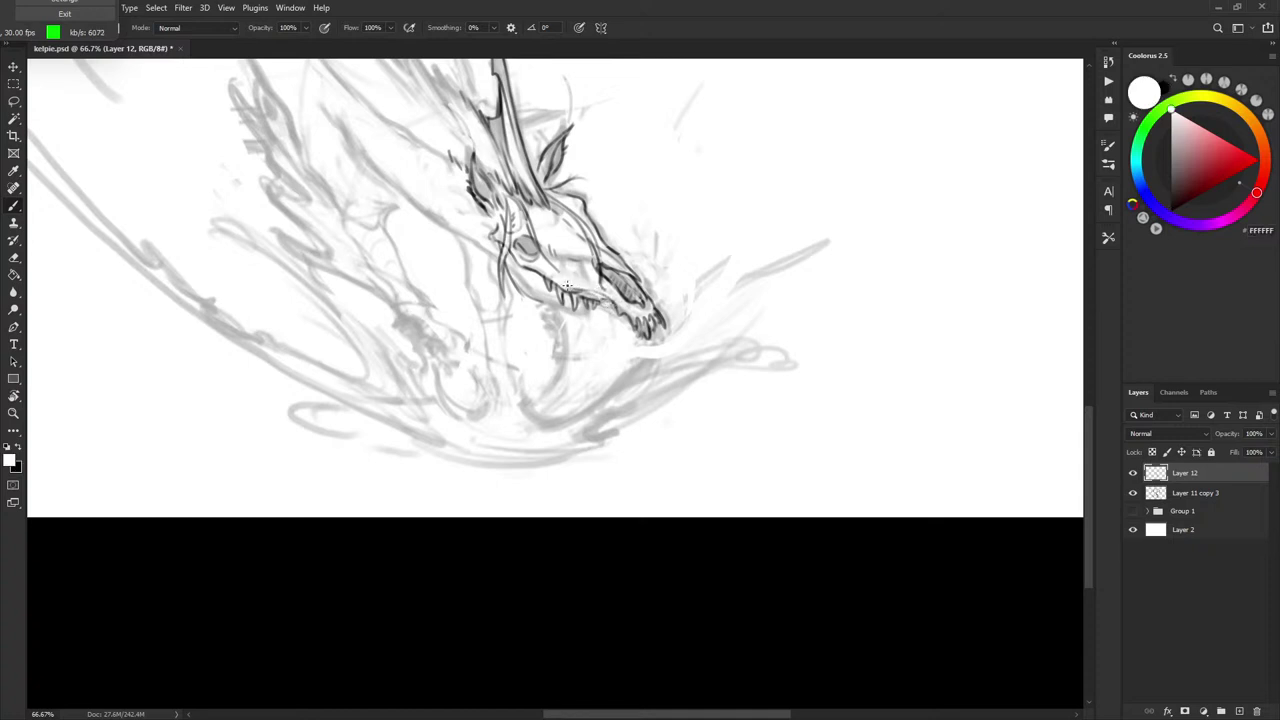
{"action": "key", "text": "x"}
{"action": "left_click_drag", "start_coordinate": [545, 301], "coordinate": [640, 337]}
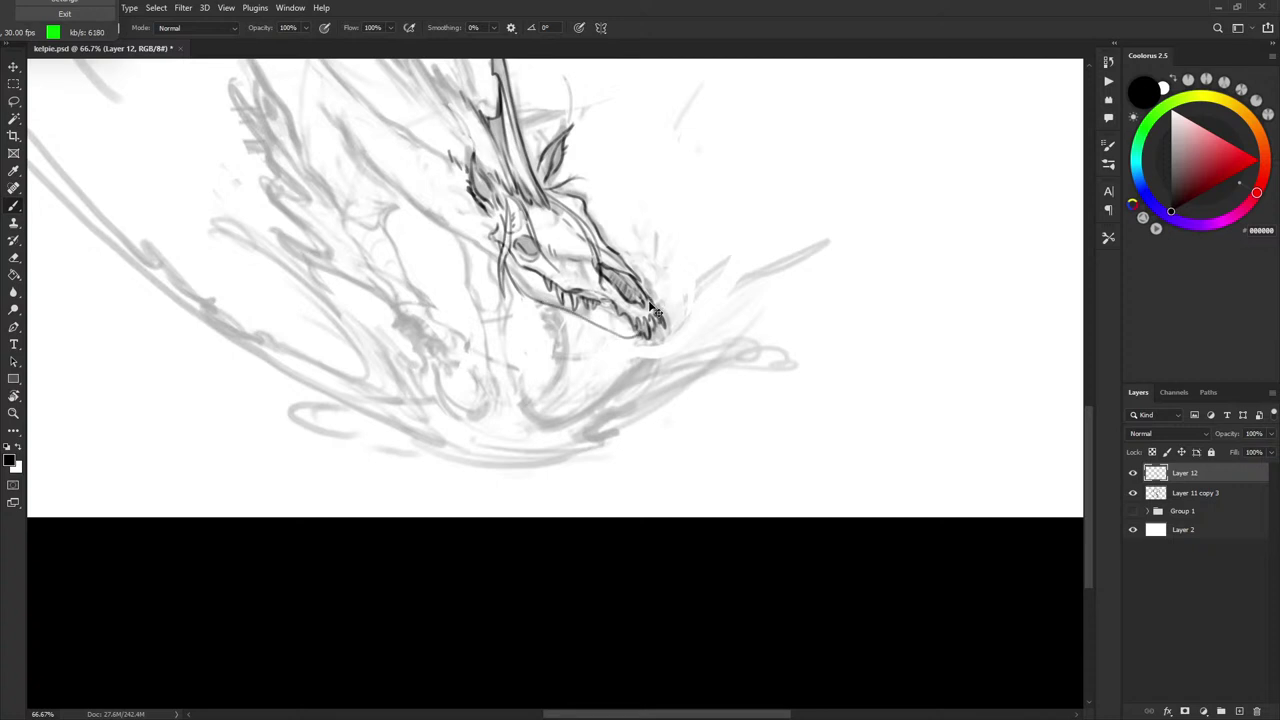
- Undo the last stroke and redraw the lower jaw line beneath the teeth up to the snout tip
{"action": "key", "text": "ctrl+z"}
{"action": "mouse_move", "coordinate": [520, 291]}
{"action": "left_mouse_down"}
{"action": "mouse_move", "coordinate": [623, 326]}
{"action": "mouse_move", "coordinate": [634, 310]}
{"action": "mouse_move", "coordinate": [623, 318]}
{"action": "mouse_move", "coordinate": [660, 318]}
{"action": "left_mouse_up"}
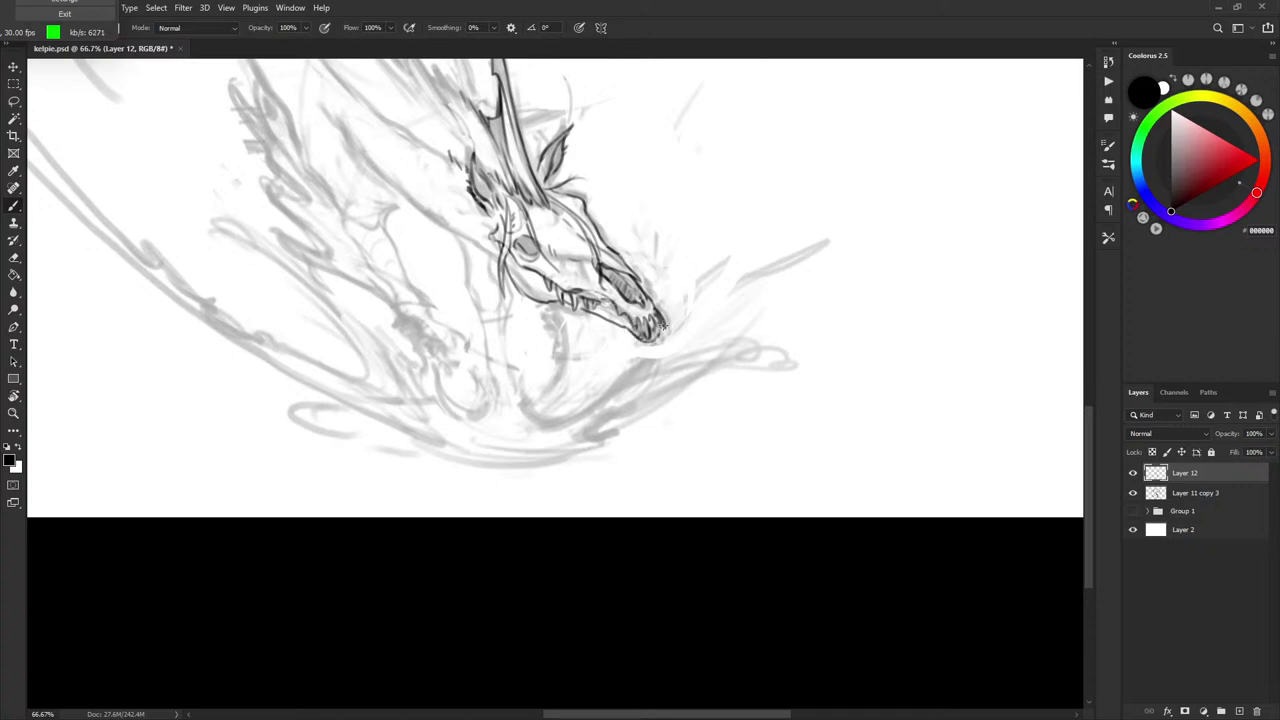
{"action": "left_click_drag", "start_coordinate": [768, 282], "coordinate": [767, 352]}
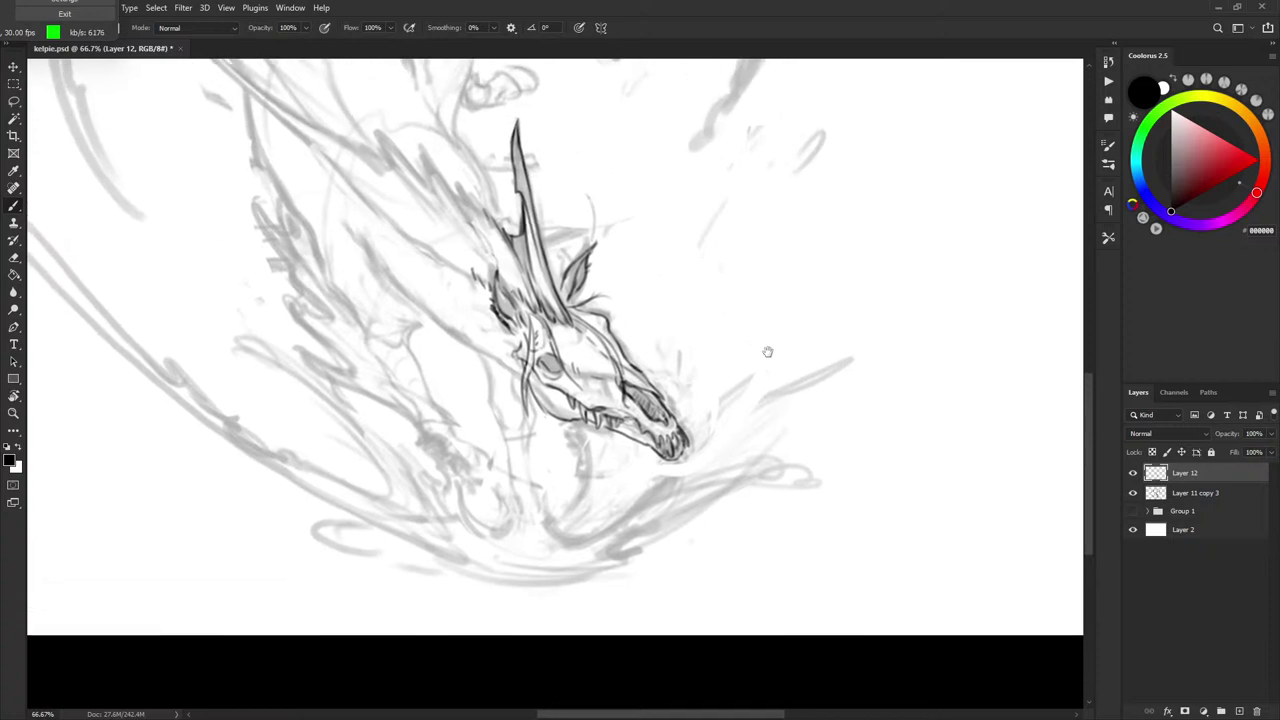
- Fill the eye socket with solid black while the Layer 11 copy 3 sketch is temporarily hidden
{"action": "key", "text": "ctrl+minus"}
{"action": "left_click", "coordinate": [1134, 494]}
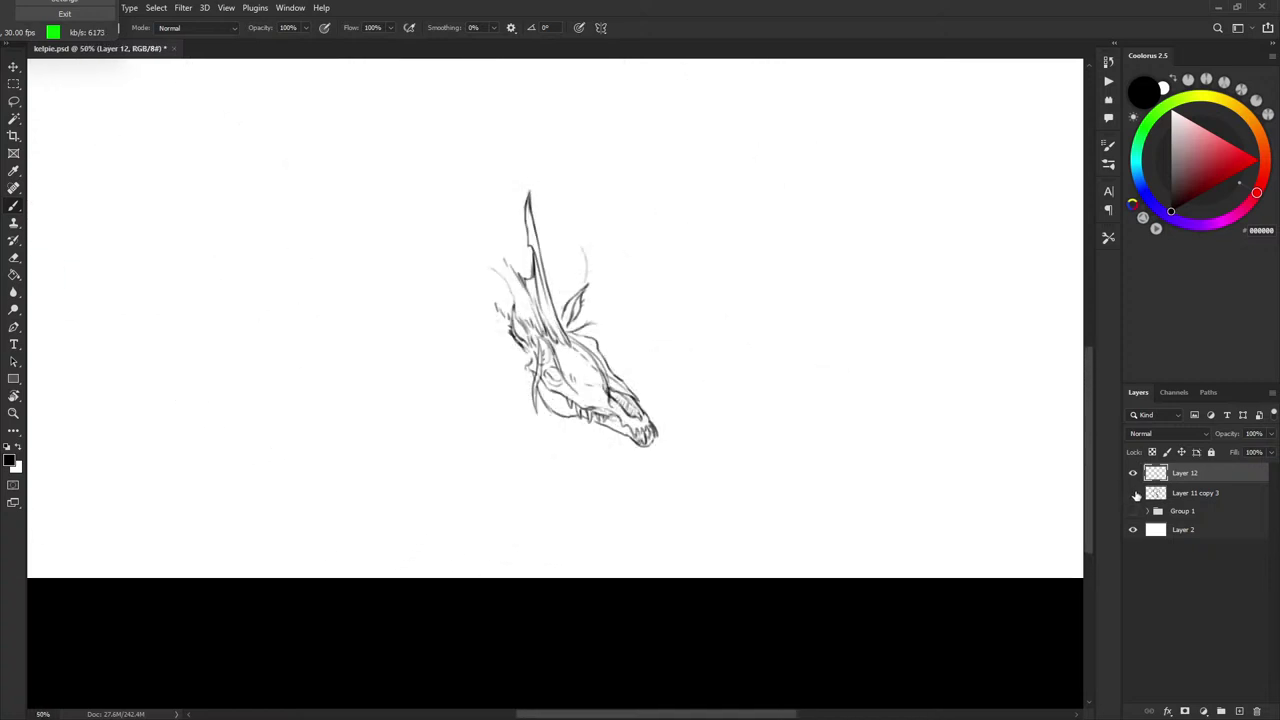
{"action": "key", "text": "ctrl+plus"}
{"action": "key", "text": "ctrl+plus"}
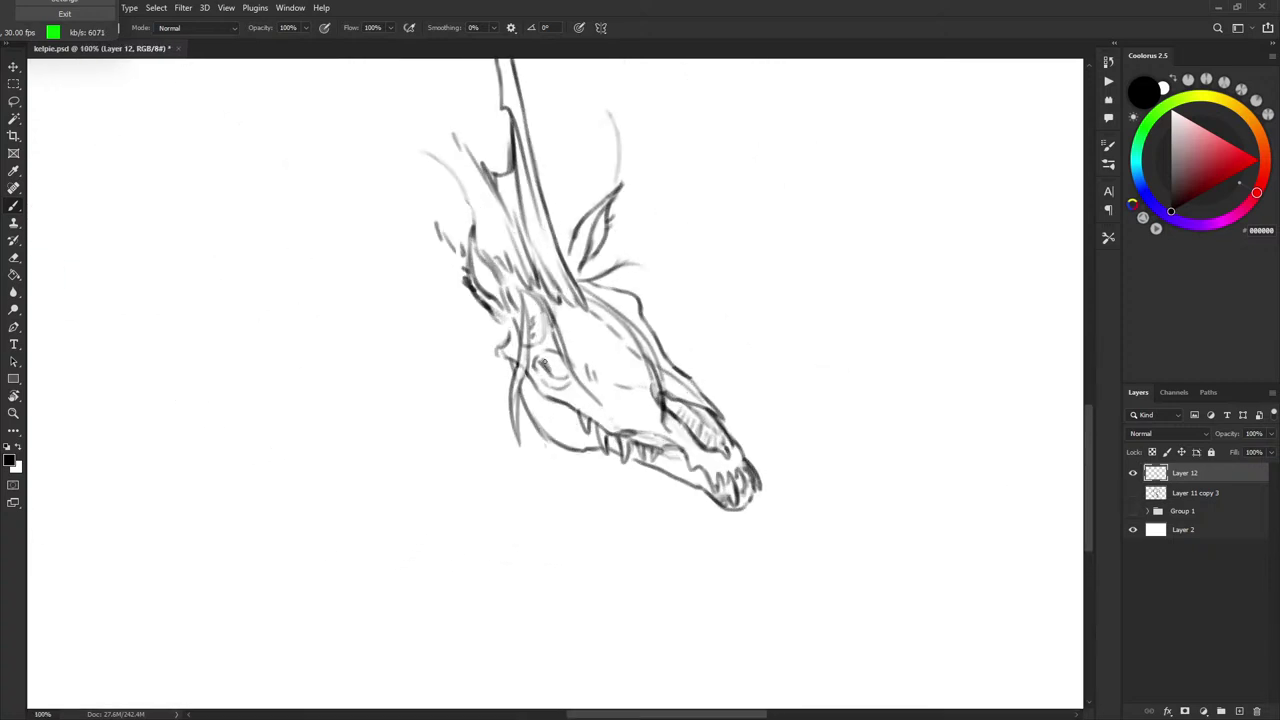
{"action": "mouse_move", "coordinate": [545, 365]}
{"action": "left_mouse_down"}
{"action": "mouse_move", "coordinate": [572, 368]}
{"action": "mouse_move", "coordinate": [540, 366]}
{"action": "mouse_move", "coordinate": [565, 380]}
{"action": "left_mouse_up"}
{"action": "key", "text": "ctrl+minus"}
{"action": "key", "text": "ctrl+minus"}
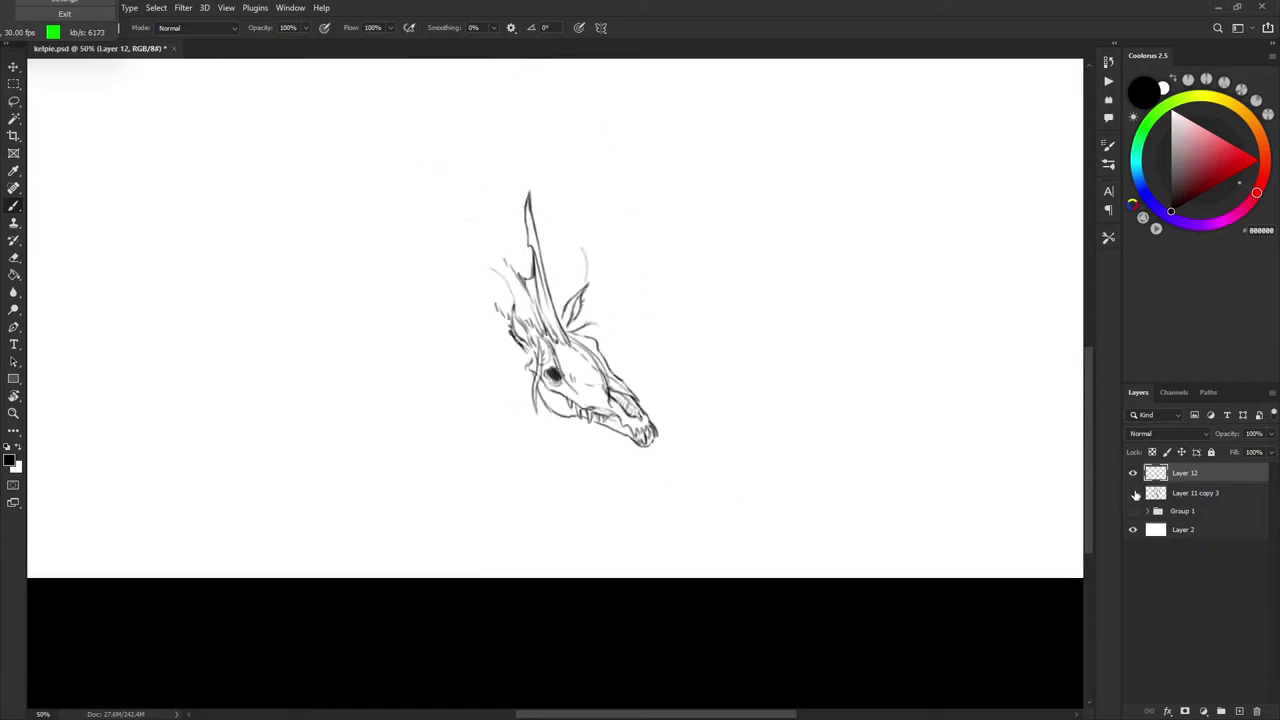
{"action": "left_click", "coordinate": [1133, 493]}
- Compare the inked head on Layer 12 with the underlying sketch by toggling the line art's visibility
{"action": "left_click", "coordinate": [1133, 478], "text": "alt"}
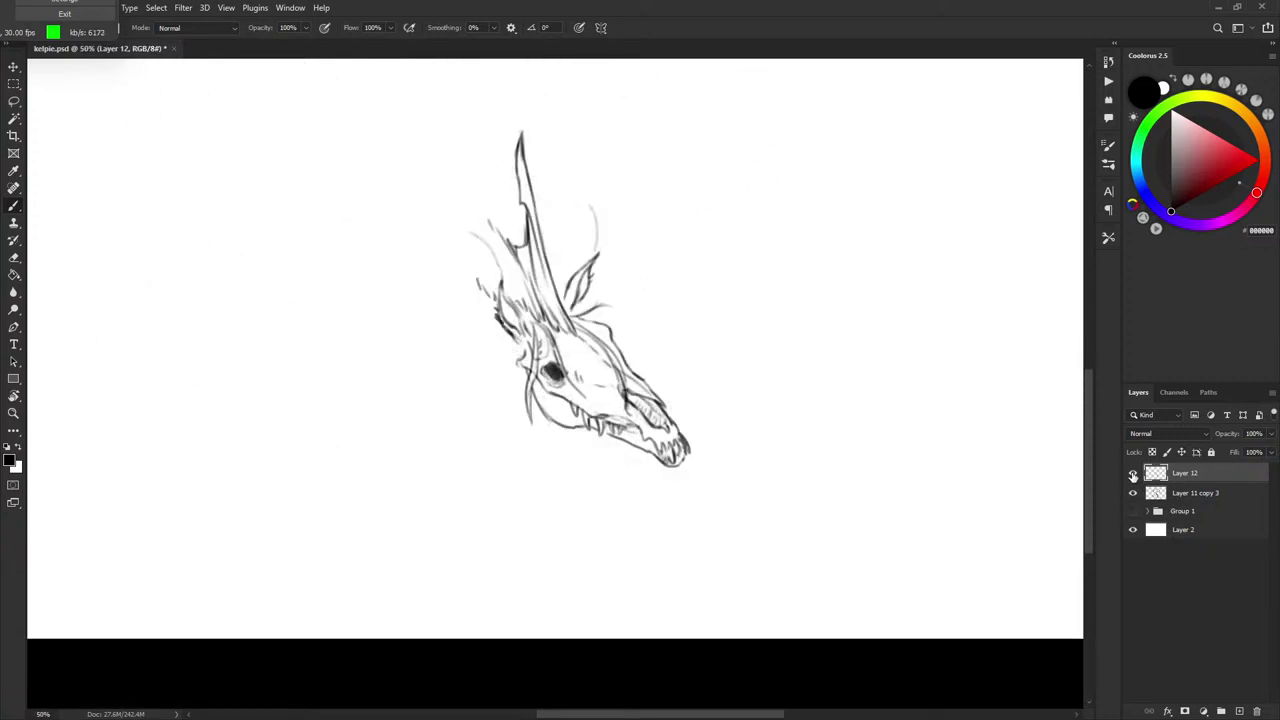
{"action": "key", "text": "ctrl+plus"}
{"action": "left_click", "coordinate": [1133, 478], "text": "alt"}
{"action": "left_click", "coordinate": [1133, 478]}
{"action": "left_click", "coordinate": [1134, 477]}
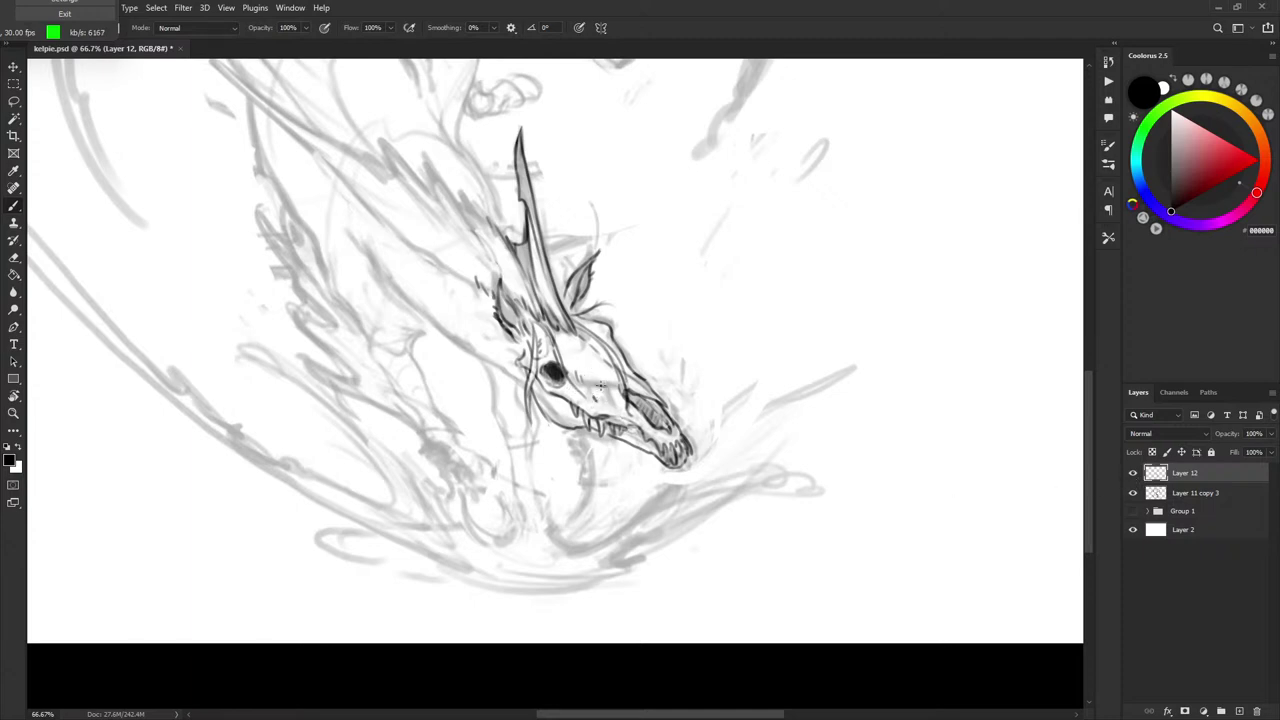
{"action": "left_click_drag", "start_coordinate": [766, 427], "coordinate": [777, 451]}
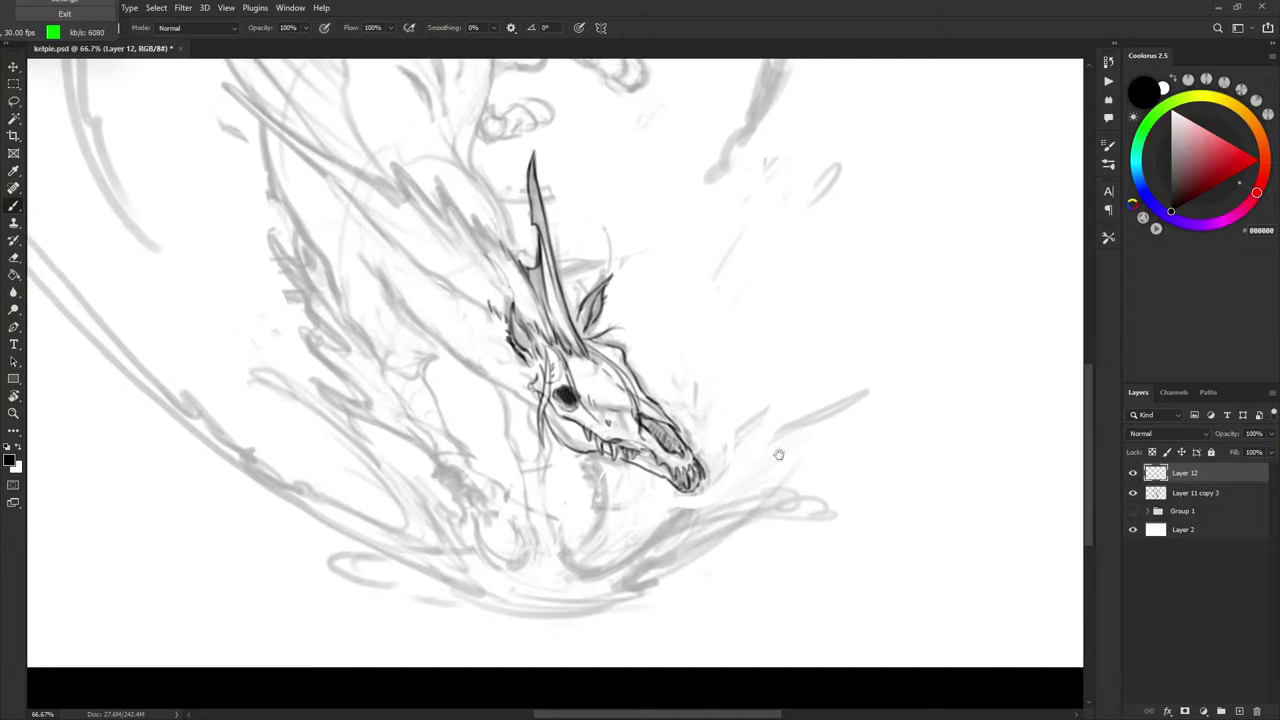
{"action": "left_click_drag", "start_coordinate": [749, 386], "coordinate": [771, 398]}
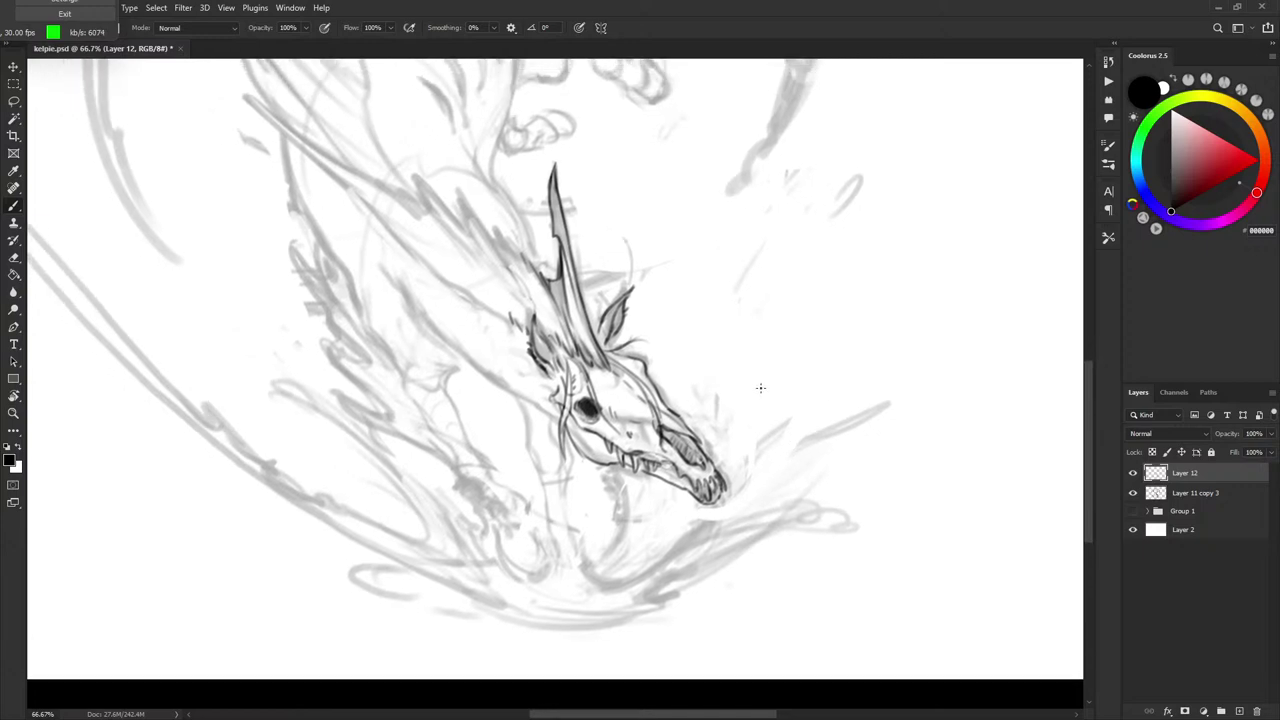
{"action": "scroll", "coordinate": [766, 392], "scroll_direction": "up", "scroll_amount": 1}
{"action": "scroll", "coordinate": [766, 392], "scroll_direction": "left", "scroll_amount": 1}
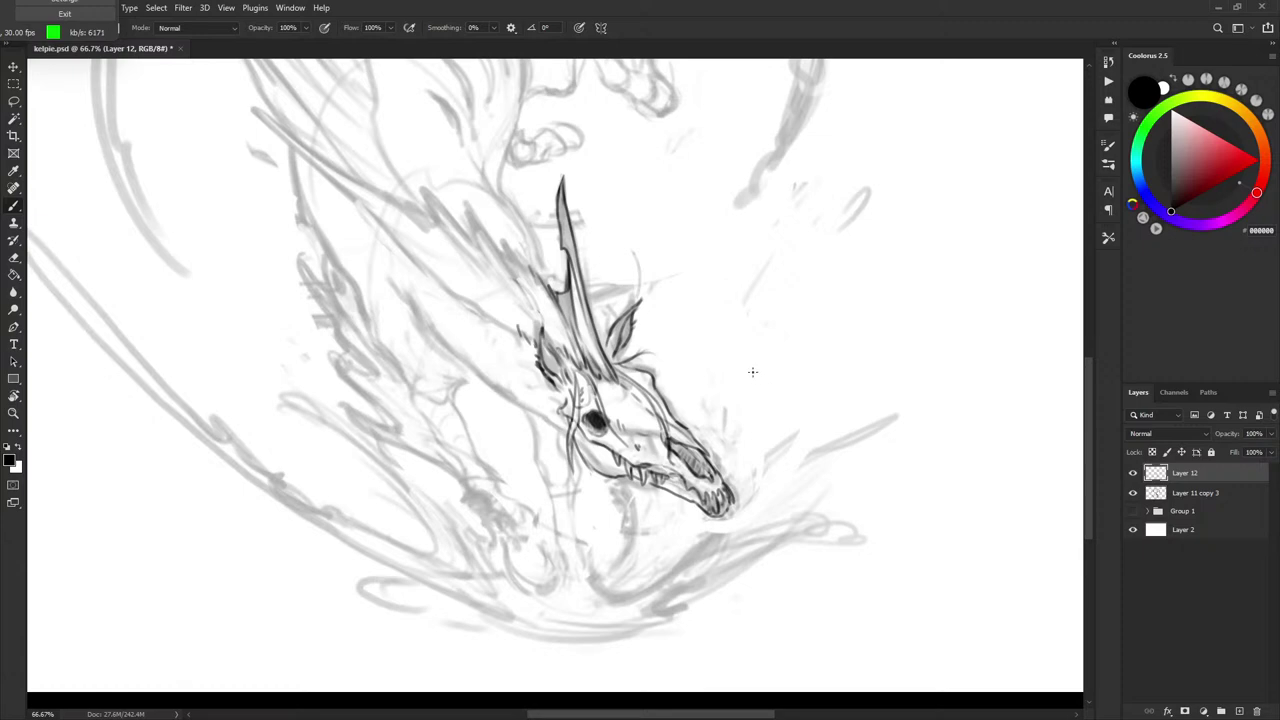
{"action": "scroll", "coordinate": [745, 358], "scroll_direction": "up", "scroll_amount": 1}
{"action": "scroll", "coordinate": [745, 358], "scroll_direction": "left", "scroll_amount": 1}
{"action": "left_click", "coordinate": [1133, 473]}
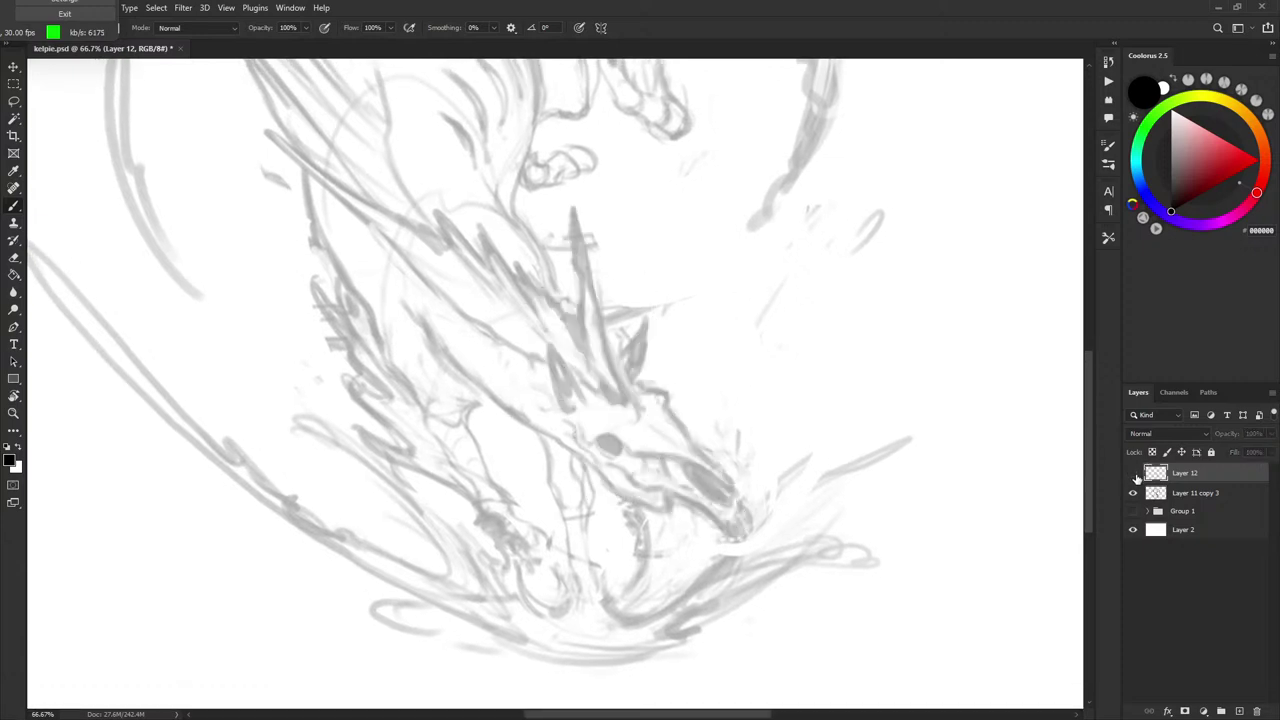
{"action": "left_click", "coordinate": [1133, 473]}
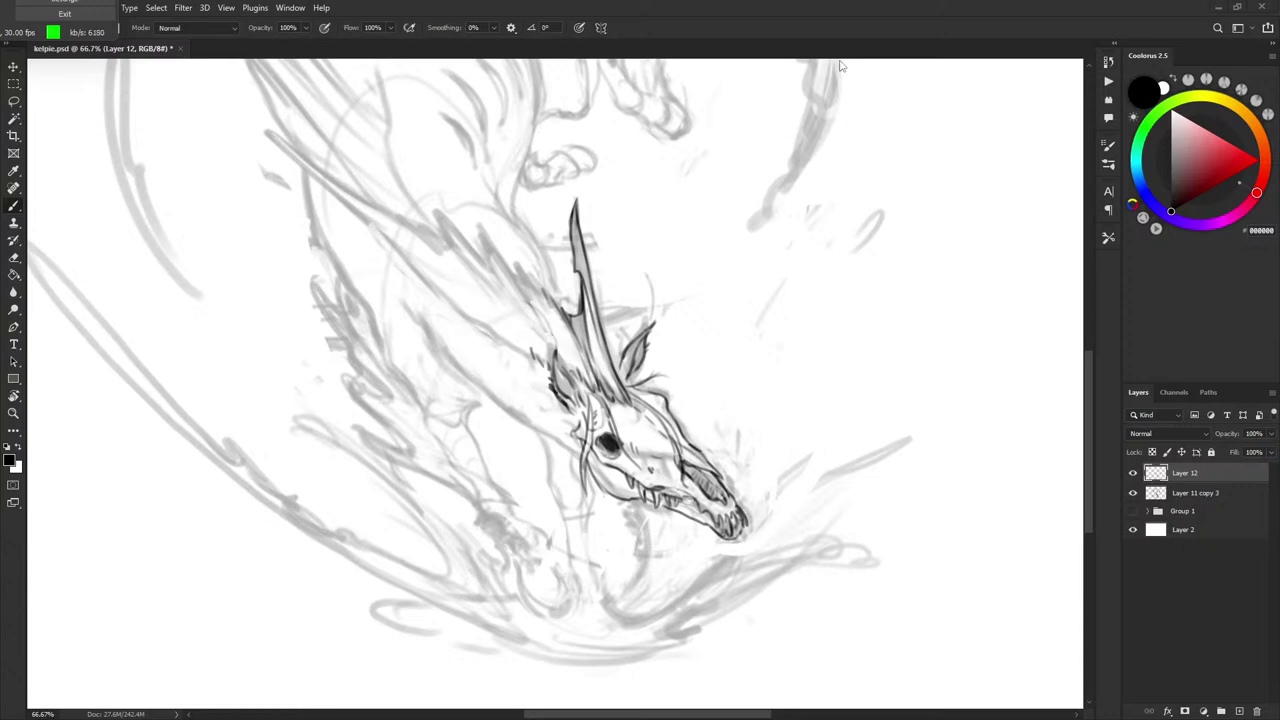
{"action": "mouse_move", "coordinate": [720, 316]}
{"action": "left_mouse_down"}
{"action": "mouse_move", "coordinate": [739, 350]}
{"action": "mouse_move", "coordinate": [759, 316]}
{"action": "mouse_move", "coordinate": [756, 363]}
{"action": "left_mouse_up"}
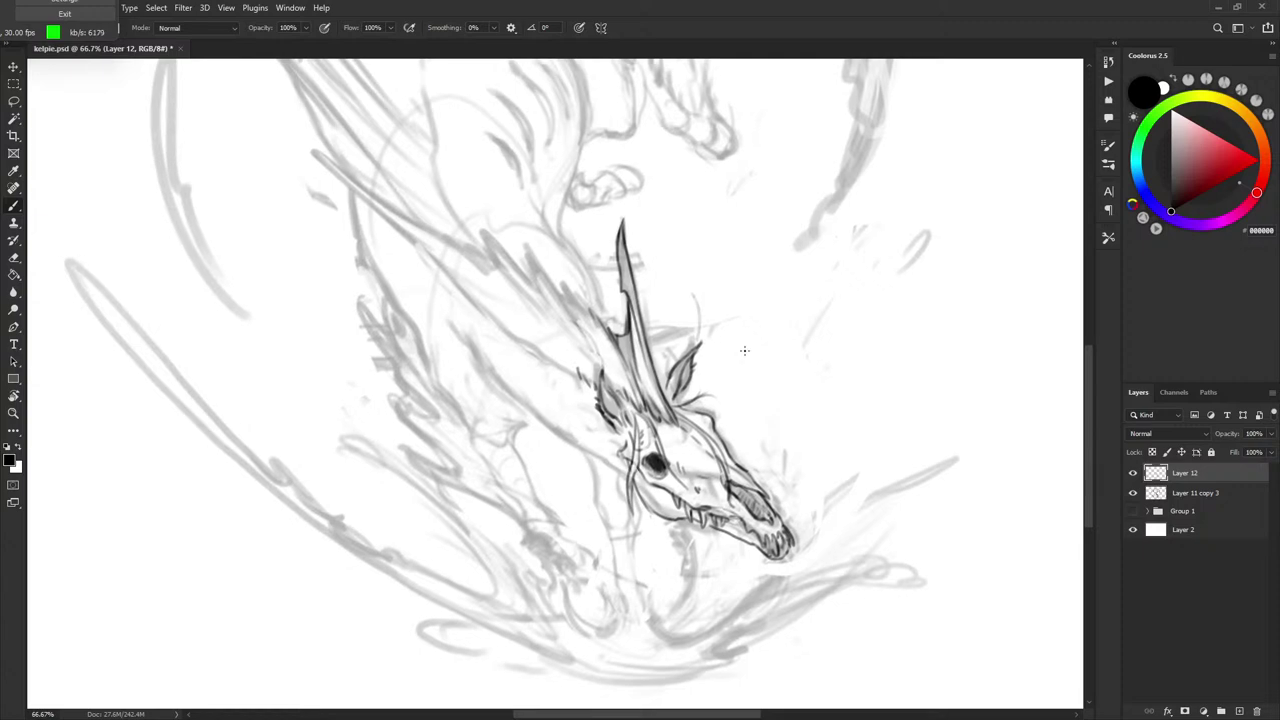
{"action": "left_click_drag", "start_coordinate": [737, 407], "coordinate": [726, 375]}
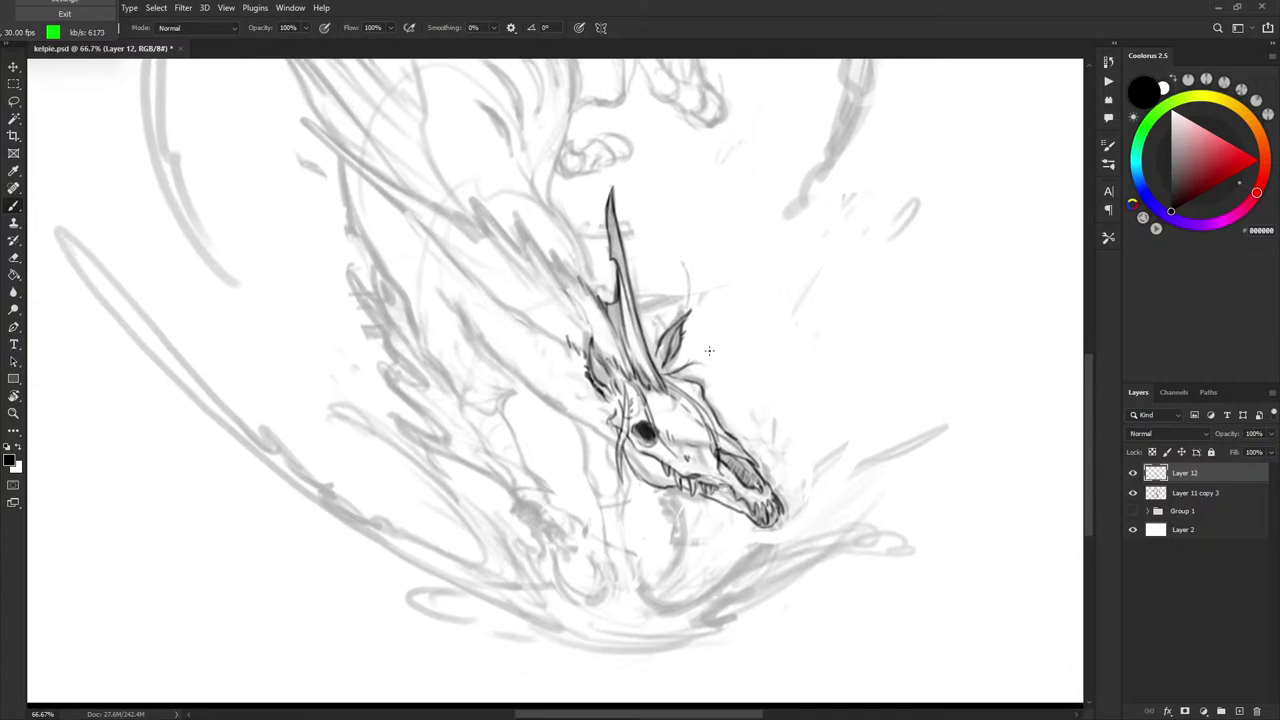
{"action": "left_click_drag", "start_coordinate": [743, 330], "coordinate": [784, 323]}
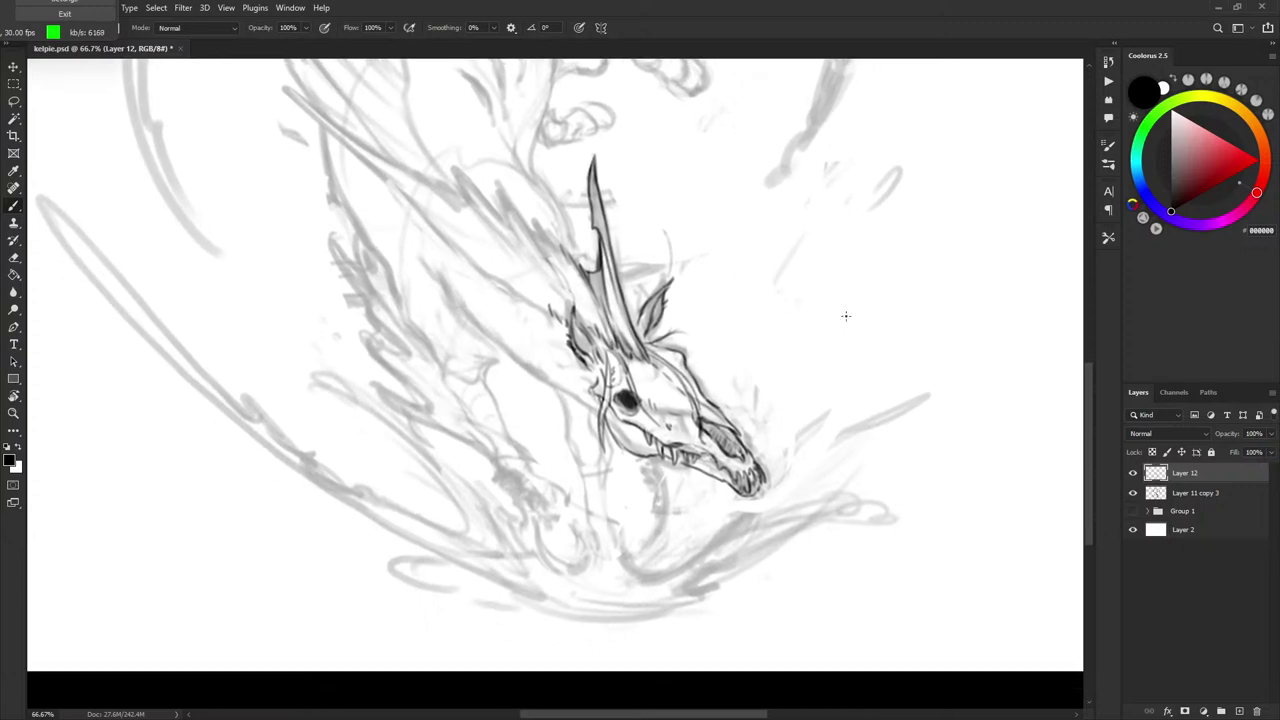
{"action": "left_click_drag", "start_coordinate": [869, 369], "coordinate": [790, 346]}
{"action": "mouse_move", "coordinate": [854, 358]}
{"action": "left_mouse_down"}
{"action": "mouse_move", "coordinate": [786, 347]}
{"action": "mouse_move", "coordinate": [785, 362]}
{"action": "left_mouse_up"}
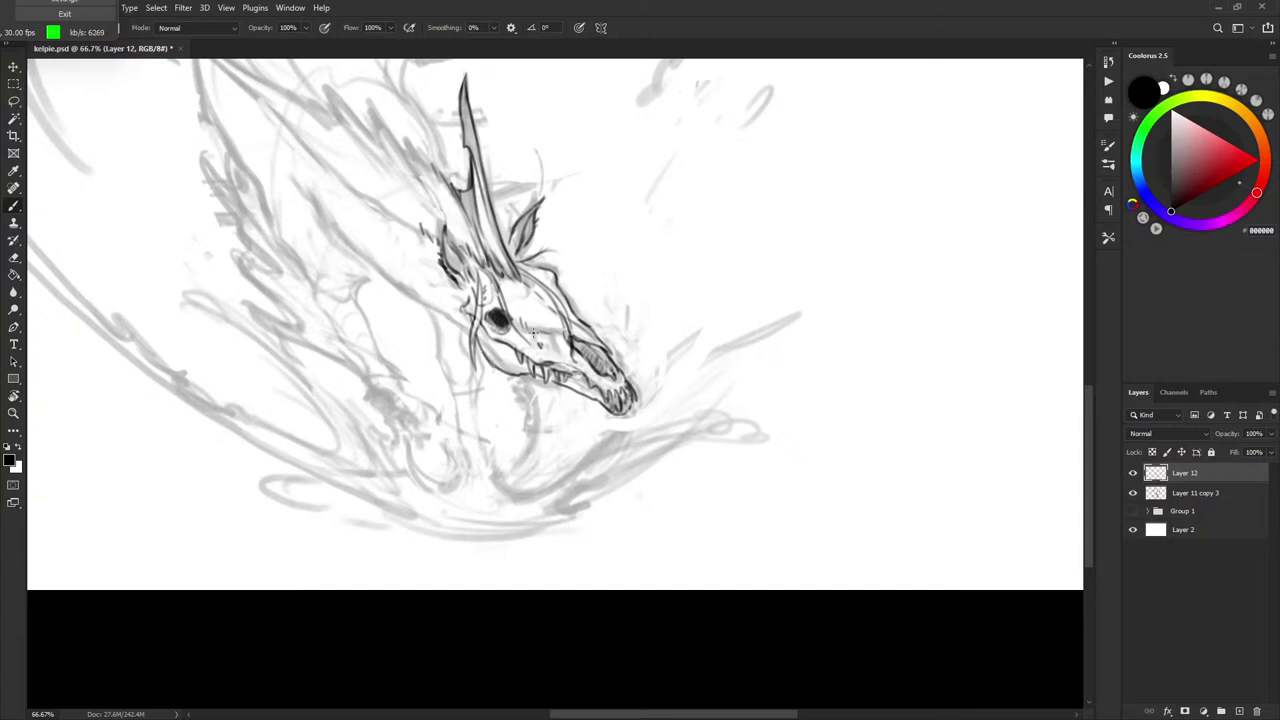
{"action": "left_click_drag", "start_coordinate": [814, 337], "coordinate": [835, 387]}
{"action": "left_click_drag", "start_coordinate": [737, 380], "coordinate": [749, 449]}
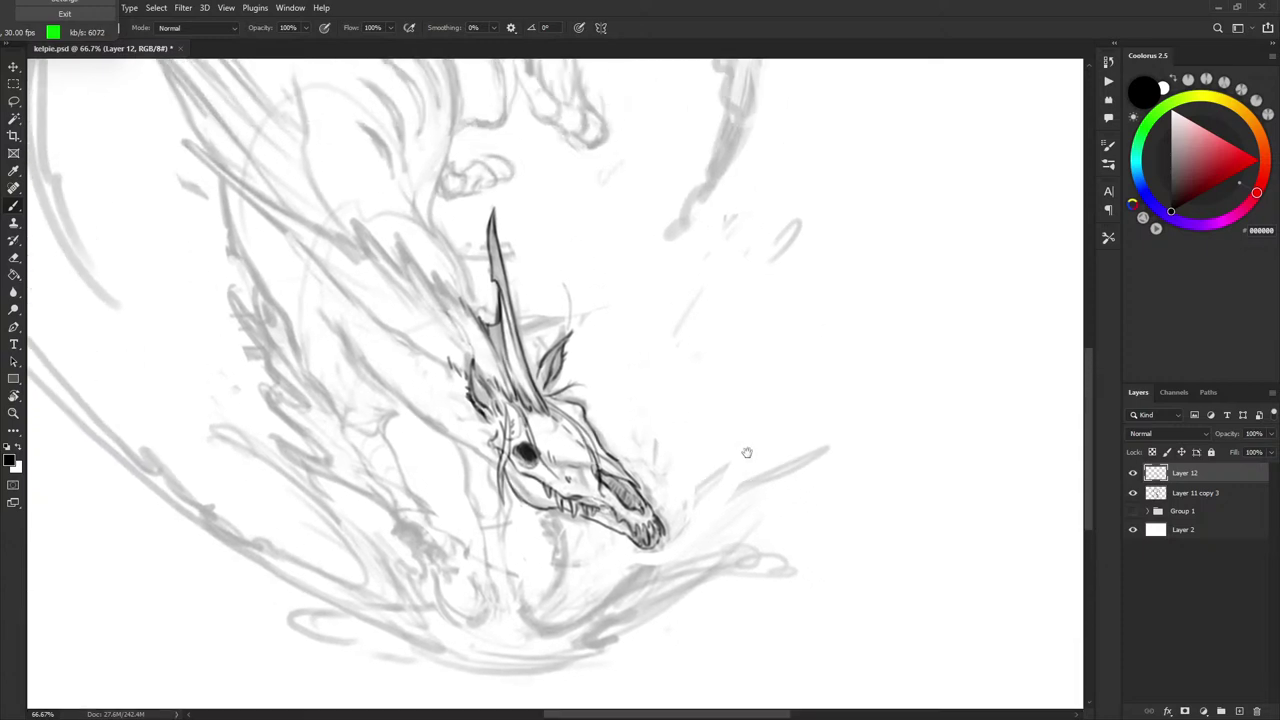
- Touch up the forehead ridge and the lines around the ears and above the eye with black strokes
{"action": "key", "text": "ctrl+minus"}
{"action": "mouse_move", "coordinate": [745, 393]}
{"action": "left_mouse_down"}
{"action": "mouse_move", "coordinate": [763, 463]}
{"action": "mouse_move", "coordinate": [737, 420]}
{"action": "mouse_move", "coordinate": [736, 369]}
{"action": "left_mouse_up"}
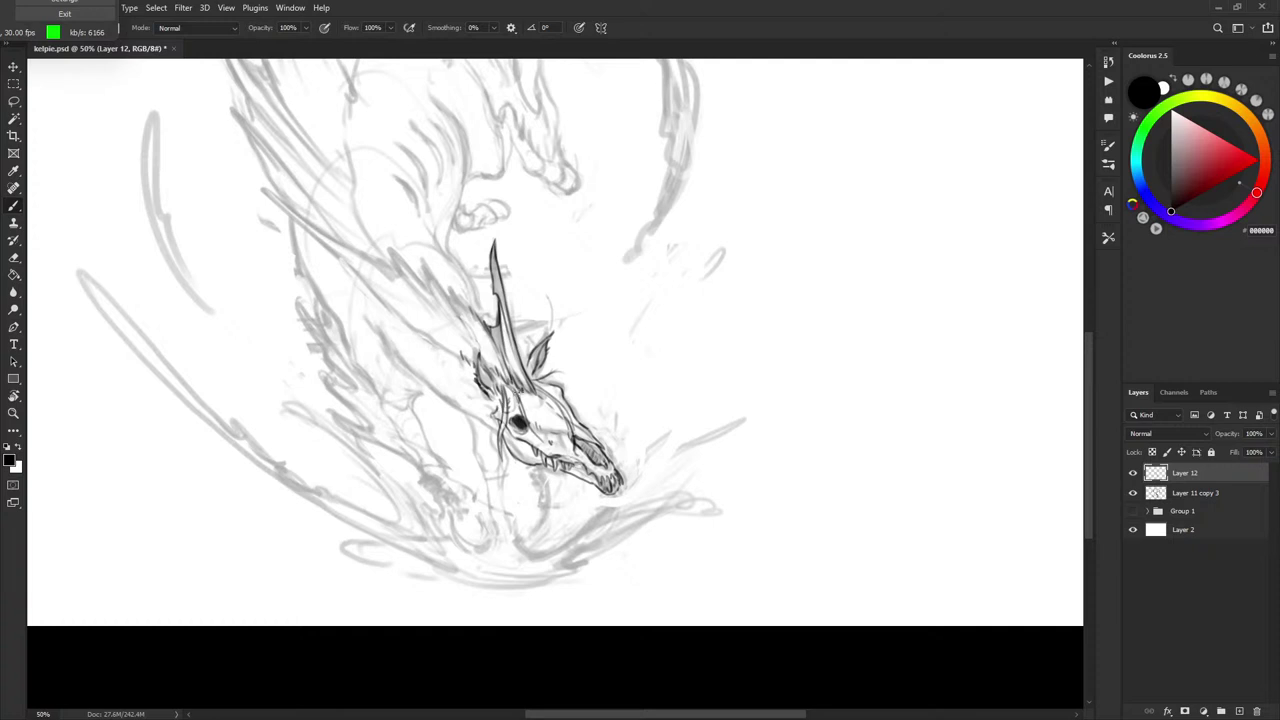
{"action": "key", "text": "x"}
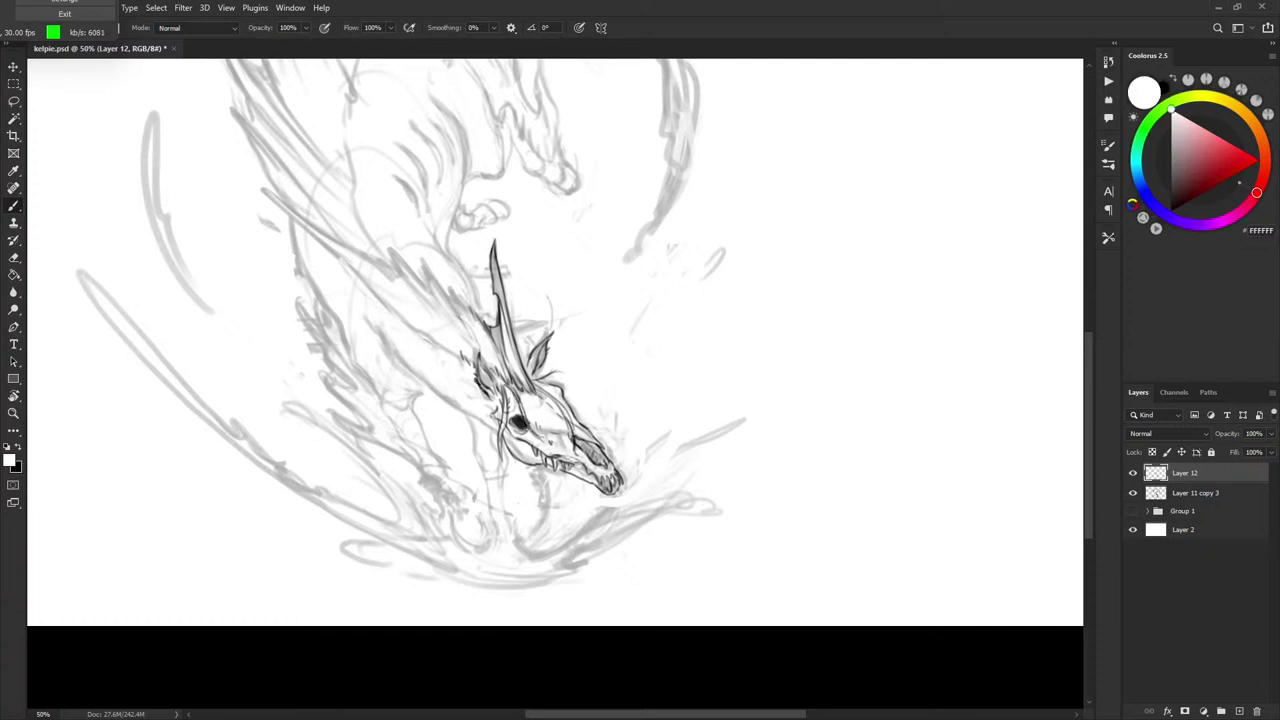
{"action": "key", "text": "x"}
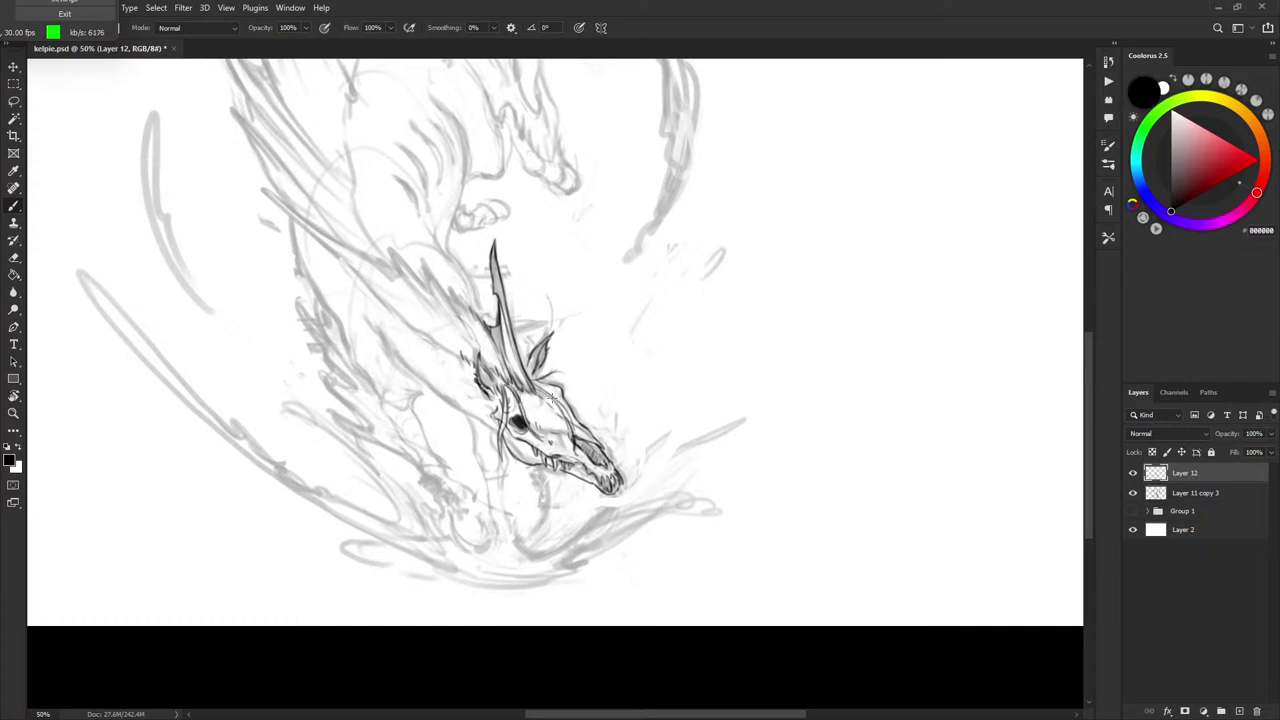
{"action": "left_click_drag", "start_coordinate": [554, 399], "coordinate": [576, 445]}
{"action": "key", "text": "x"}
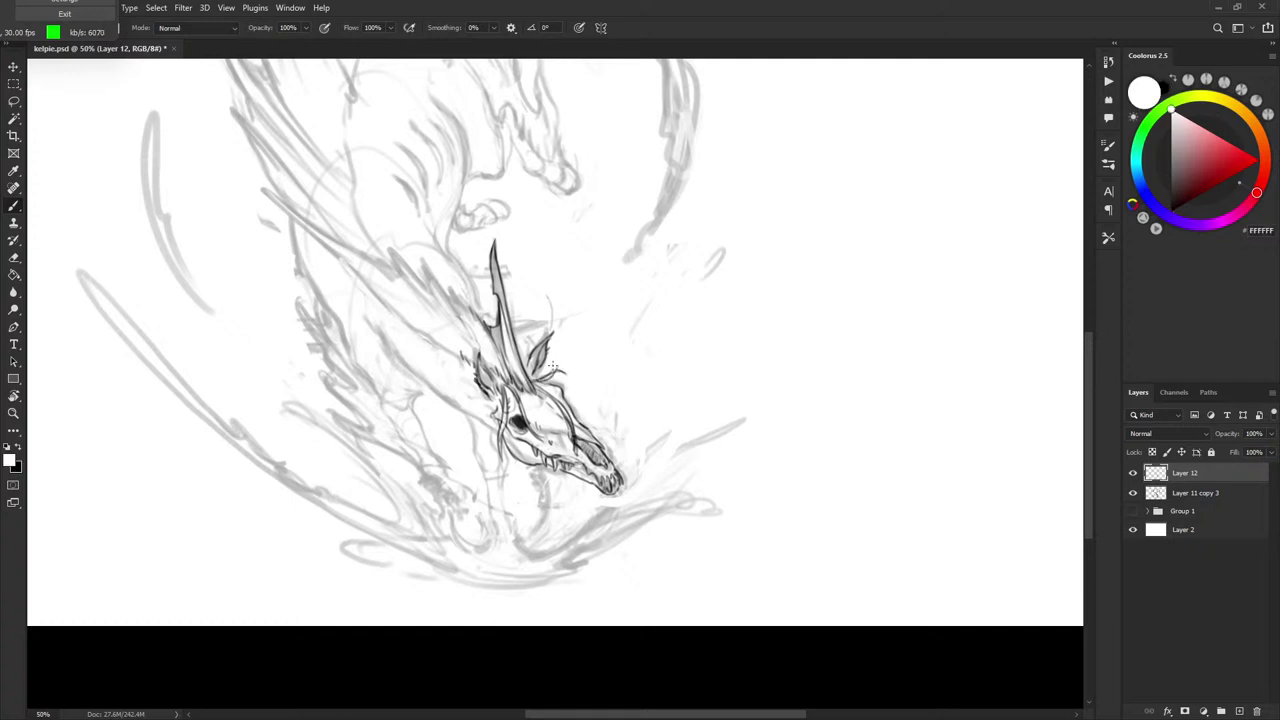
{"action": "key", "text": "x"}
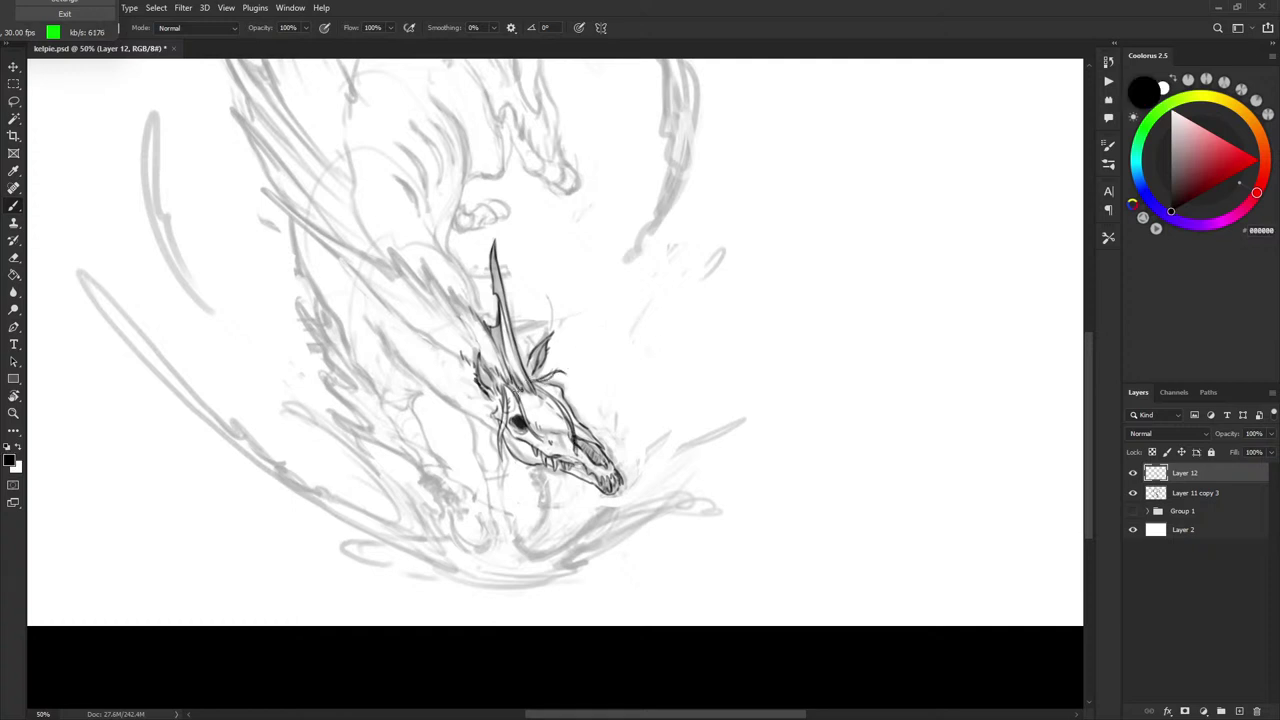
{"action": "left_click_drag", "start_coordinate": [510, 386], "coordinate": [512, 408]}
- Handwrite the note "Dark red tail" in black on a new layer, in the blank canvas area beside the creature
{"action": "mouse_move", "coordinate": [657, 363]}
{"action": "left_mouse_down"}
{"action": "mouse_move", "coordinate": [789, 366]}
{"action": "mouse_move", "coordinate": [726, 341]}
{"action": "left_mouse_up"}
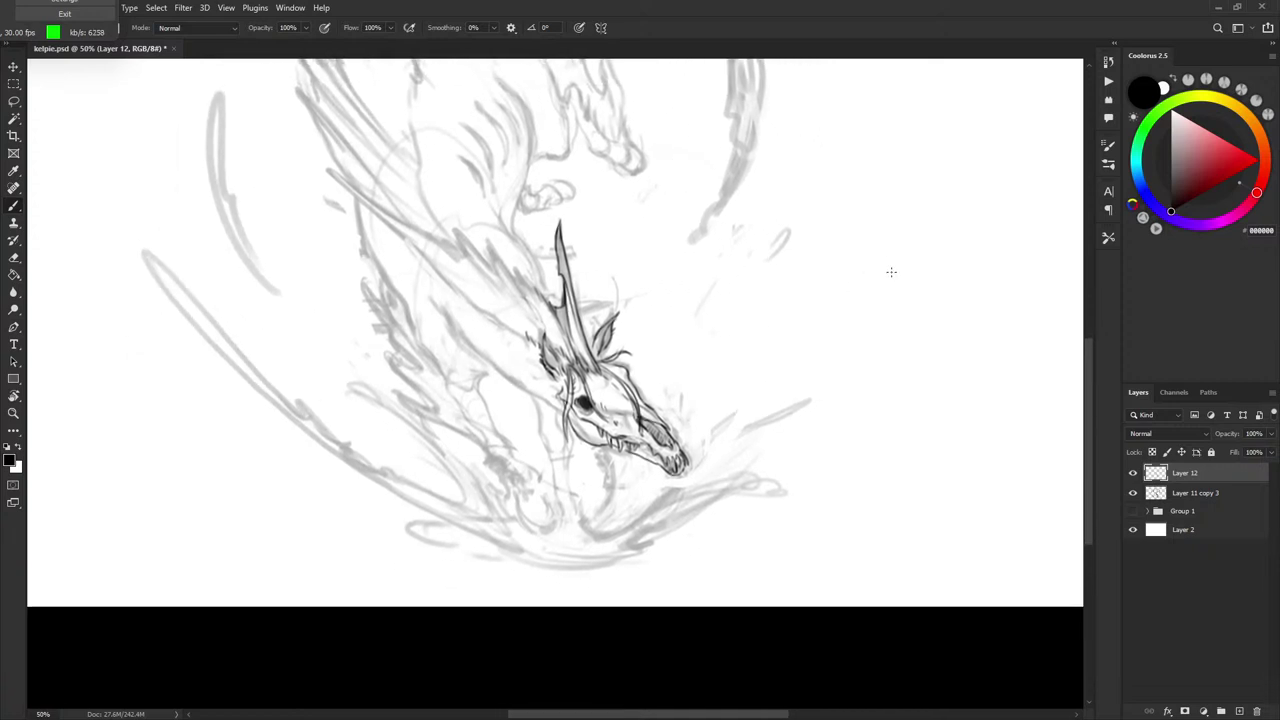
{"action": "left_click_drag", "start_coordinate": [1057, 223], "coordinate": [749, 334]}
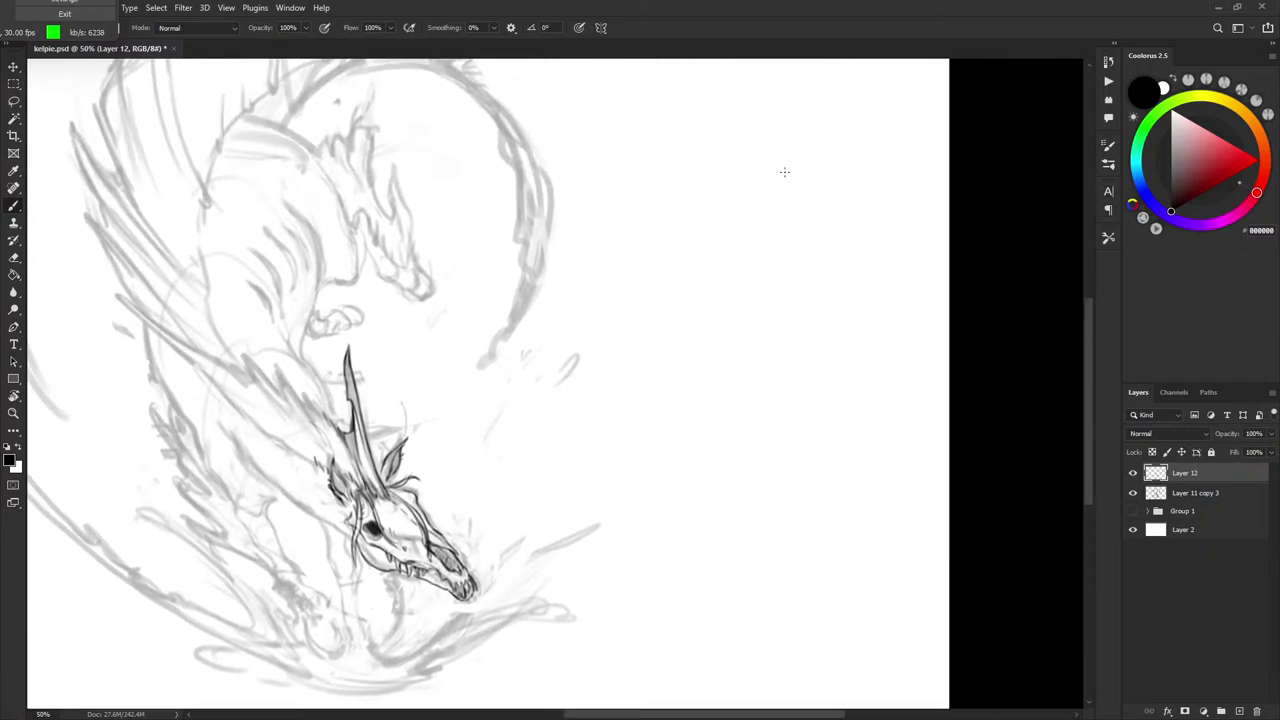
{"action": "left_click", "coordinate": [1239, 711]}
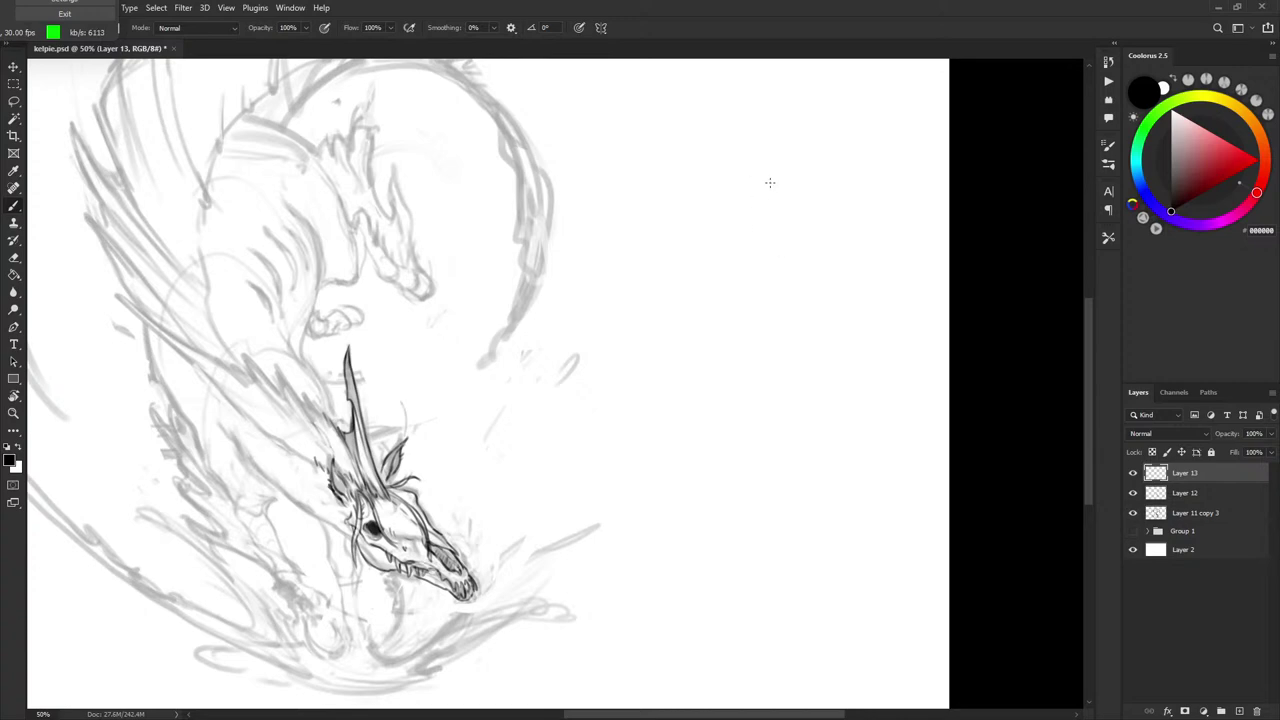
{"action": "left_click_drag", "start_coordinate": [758, 163], "coordinate": [760, 177]}
{"action": "mouse_move", "coordinate": [759, 163]}
{"action": "left_mouse_down"}
{"action": "mouse_move", "coordinate": [789, 178]}
{"action": "mouse_move", "coordinate": [795, 156]}
{"action": "mouse_move", "coordinate": [844, 171]}
{"action": "mouse_move", "coordinate": [844, 152]}
{"action": "mouse_move", "coordinate": [870, 174]}
{"action": "left_mouse_up"}
{"action": "left_click_drag", "start_coordinate": [863, 160], "coordinate": [890, 175]}
{"action": "left_click_drag", "start_coordinate": [894, 165], "coordinate": [903, 175]}
{"action": "scroll", "coordinate": [822, 305], "scroll_direction": "left", "scroll_amount": 2}
- Rename the handwritten note's layer as notes and hide it, leaving the Layer 12 line art shown
{"action": "double_click", "coordinate": [1186, 473]}
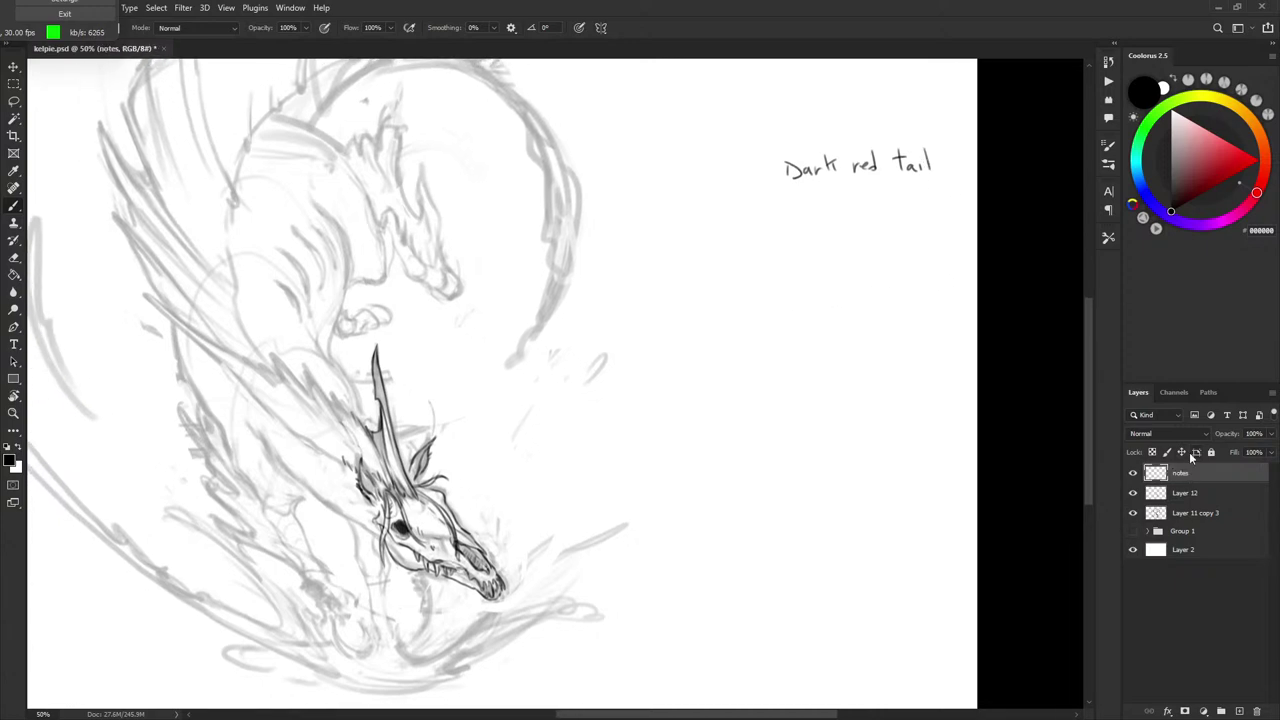
{"action": "left_click", "coordinate": [1133, 472]}
{"action": "left_click_drag", "start_coordinate": [625, 407], "coordinate": [717, 337]}
{"action": "left_click", "coordinate": [1133, 494]}
{"action": "left_click", "coordinate": [1133, 494]}
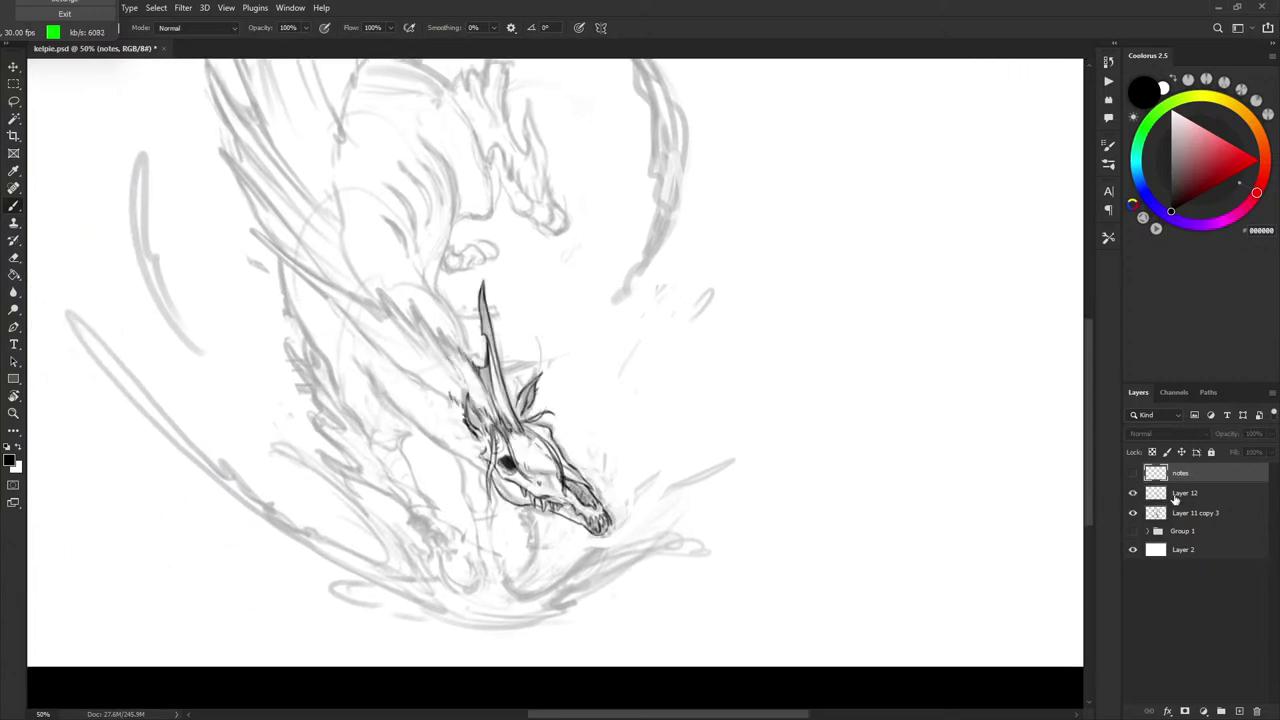
- Select Layer 12 and check its inked head lines by toggling the layer's visibility
{"action": "left_click", "coordinate": [1178, 500]}
{"action": "left_click", "coordinate": [1133, 494]}
{"action": "left_click", "coordinate": [1133, 494]}
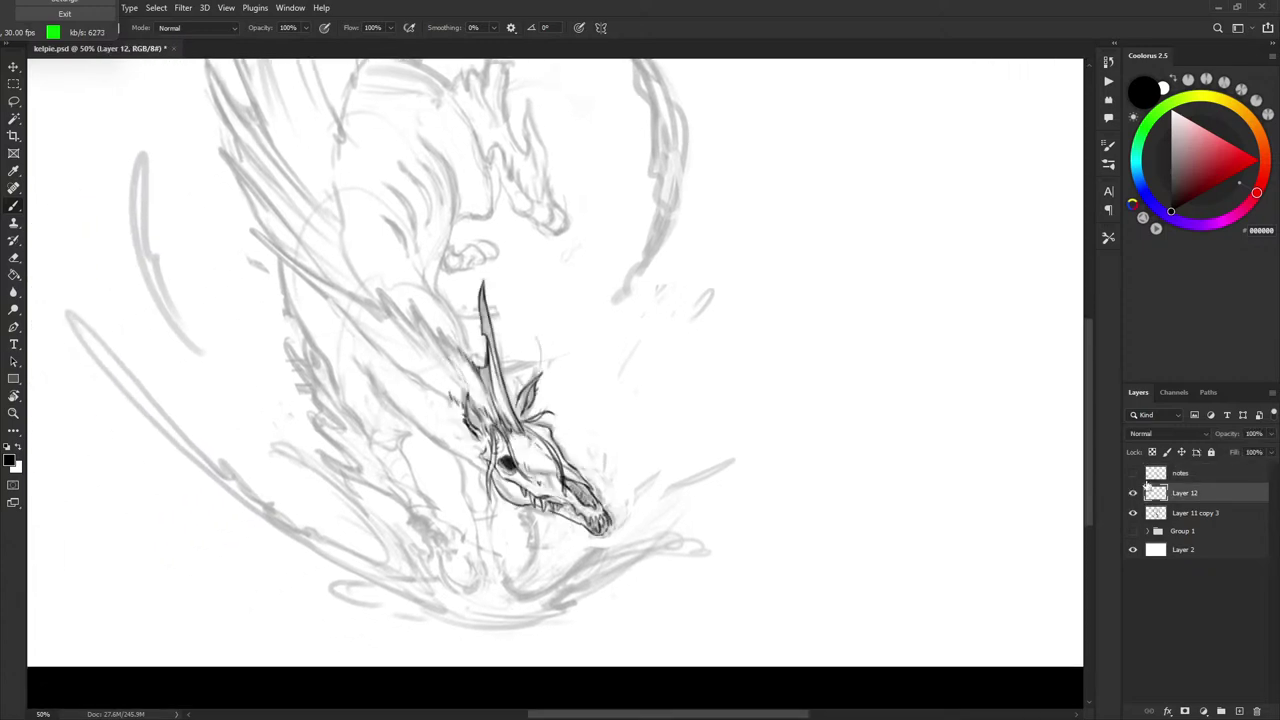
{"action": "left_click_drag", "start_coordinate": [631, 438], "coordinate": [646, 405]}
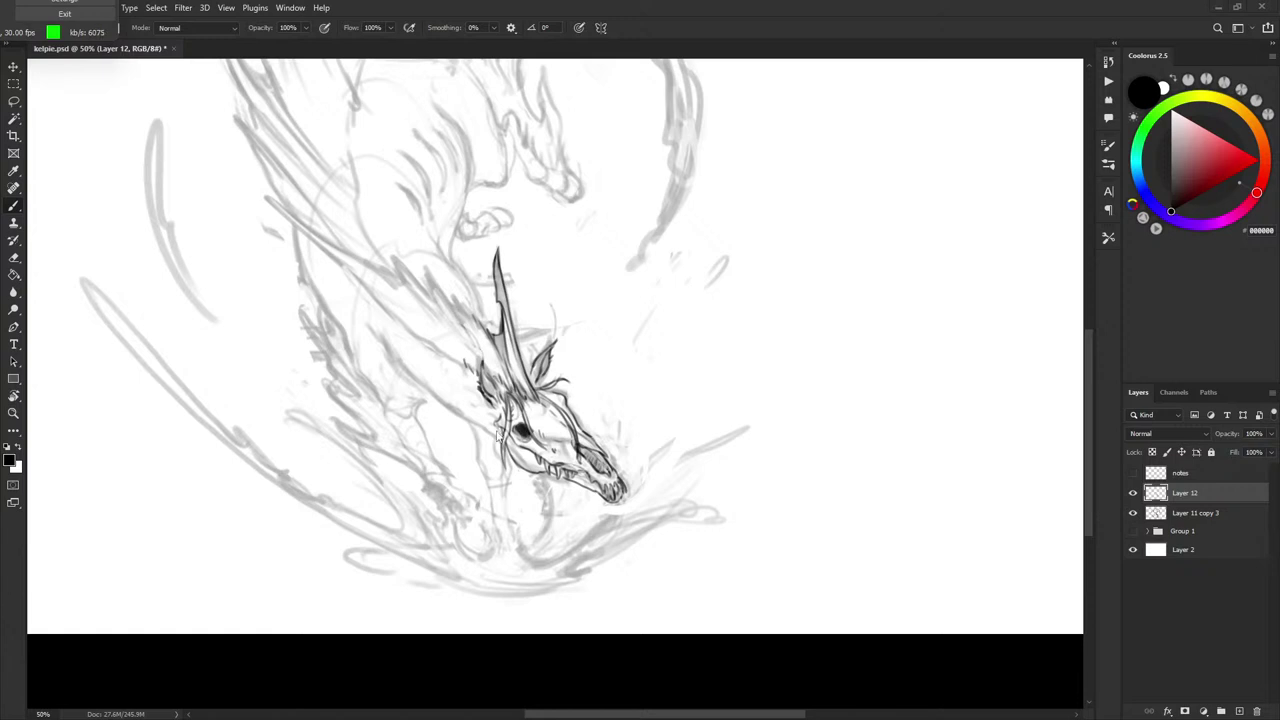
{"action": "mouse_move", "coordinate": [532, 394]}
{"action": "left_mouse_down"}
{"action": "mouse_move", "coordinate": [570, 405]}
{"action": "mouse_move", "coordinate": [644, 398]}
{"action": "mouse_move", "coordinate": [648, 385]}
{"action": "left_mouse_up"}
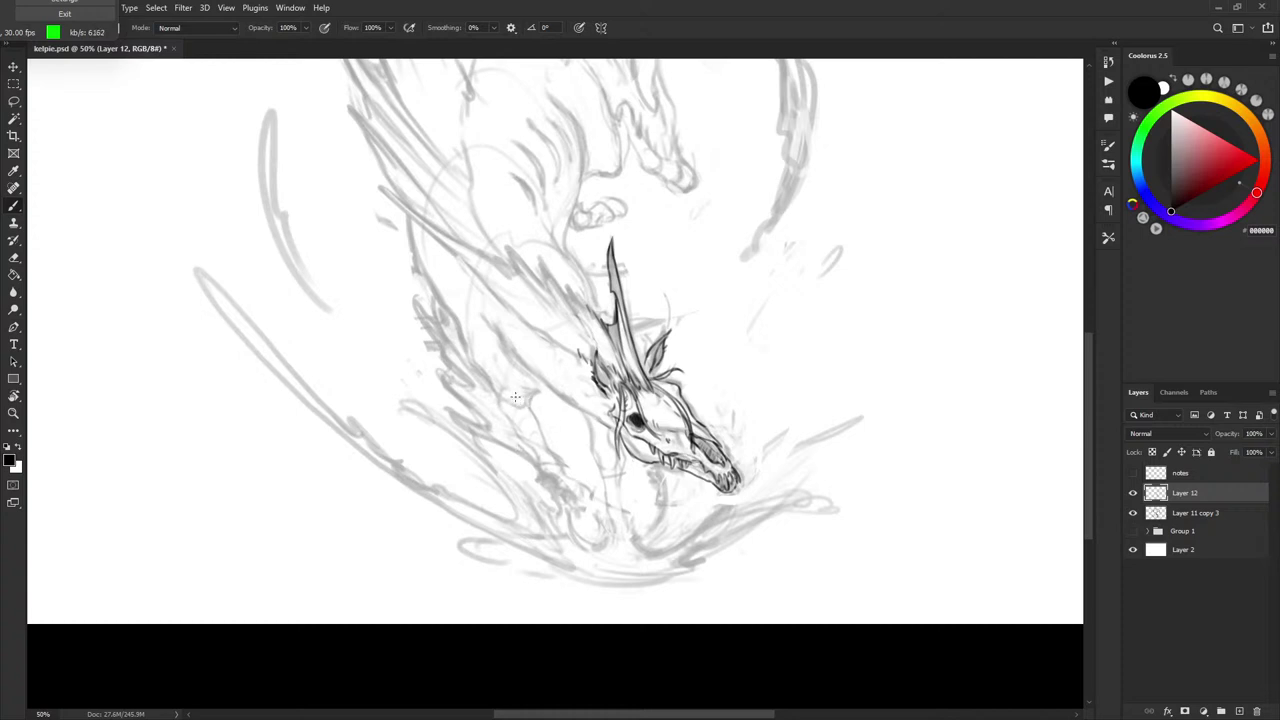
{"action": "left_click_drag", "start_coordinate": [524, 405], "coordinate": [534, 442]}
{"action": "key", "text": "x"}
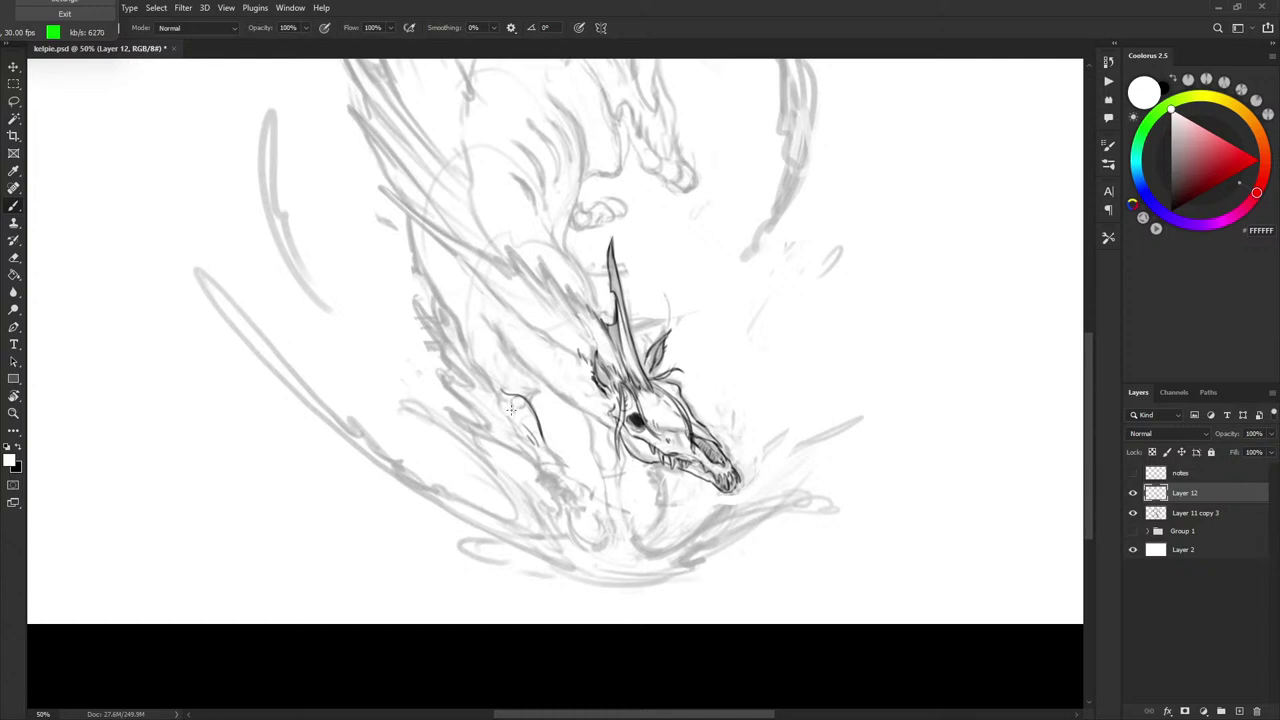
{"action": "key", "text": "x"}
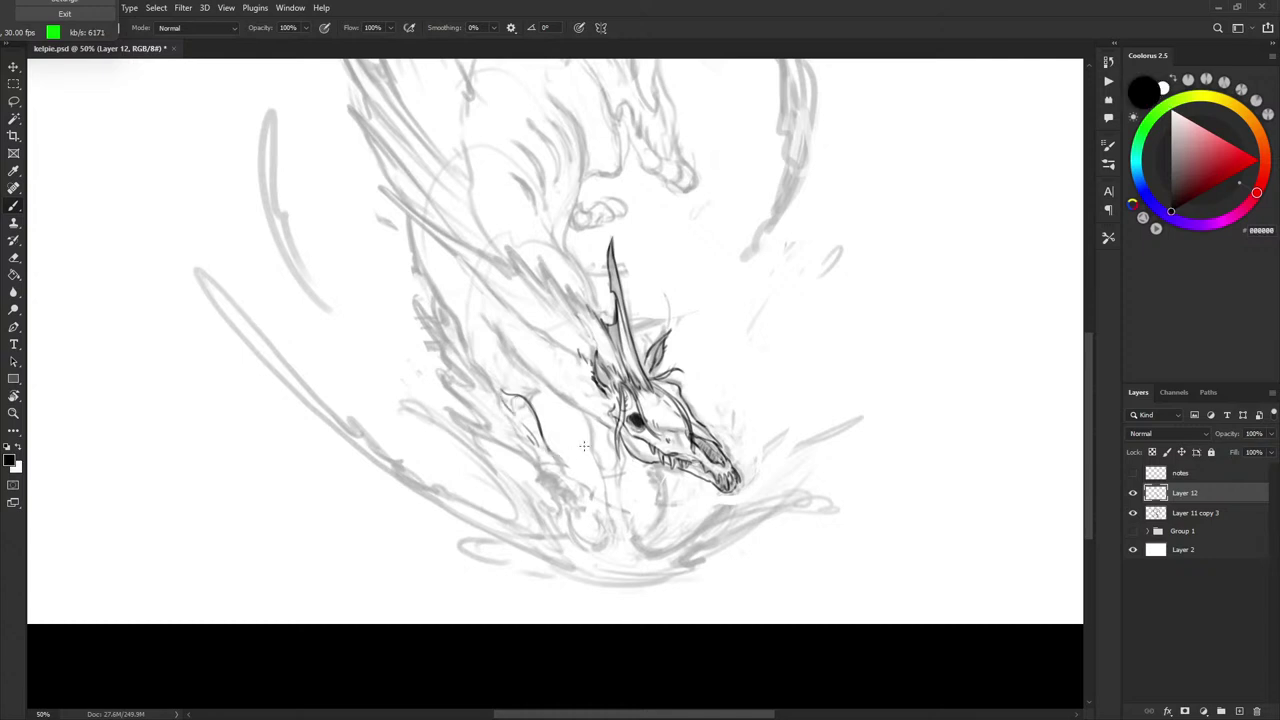
{"action": "key", "text": "l"}
{"action": "left_click_drag", "start_coordinate": [506, 385], "coordinate": [543, 374]}
{"action": "key", "text": "Delete"}
{"action": "key", "text": "ctrl+d"}
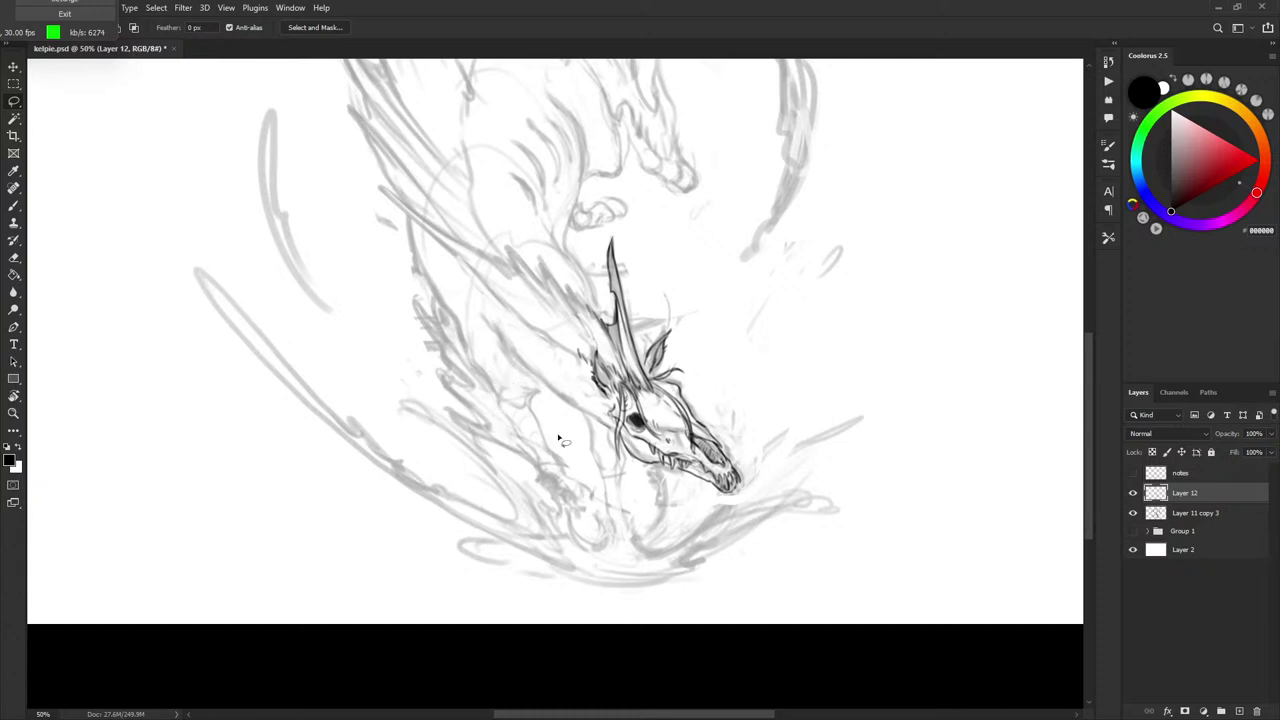
- Ink the fetlock joint outline on the creature's front leg over the rough sketch
{"action": "key", "text": "b"}
{"action": "mouse_move", "coordinate": [540, 462]}
{"action": "left_mouse_down"}
{"action": "mouse_move", "coordinate": [524, 450]}
{"action": "mouse_move", "coordinate": [542, 467]}
{"action": "mouse_move", "coordinate": [546, 436]}
{"action": "mouse_move", "coordinate": [549, 459]}
{"action": "mouse_move", "coordinate": [577, 407]}
{"action": "mouse_move", "coordinate": [570, 381]}
{"action": "left_mouse_up"}
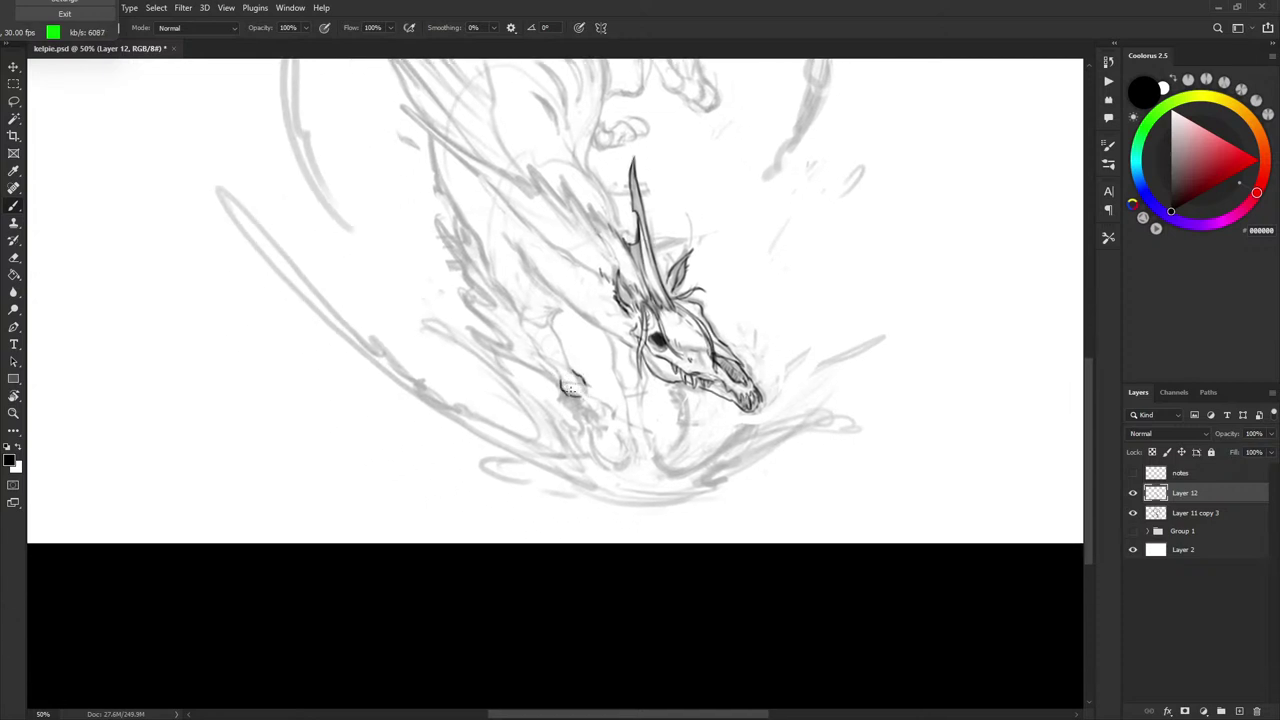
{"action": "left_click_drag", "start_coordinate": [613, 390], "coordinate": [577, 340]}
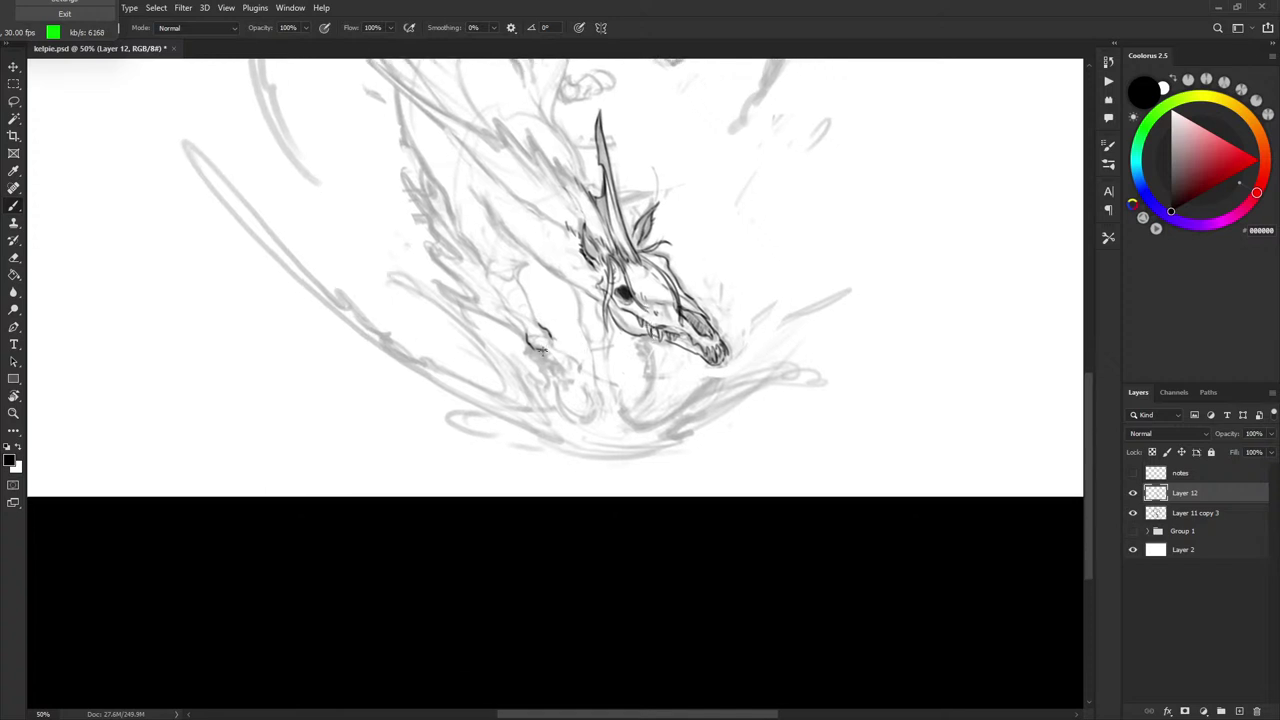
{"action": "left_click_drag", "start_coordinate": [542, 349], "coordinate": [560, 365]}
- Lasso the inked fetlock lines, adjust them with Free Transform, and clear the selection
{"action": "key", "text": "l"}
{"action": "mouse_move", "coordinate": [572, 310]}
{"action": "left_mouse_down"}
{"action": "mouse_move", "coordinate": [578, 378]}
{"action": "mouse_move", "coordinate": [590, 312]}
{"action": "mouse_move", "coordinate": [572, 327]}
{"action": "left_mouse_up"}
{"action": "key", "text": "ctrl+t"}
{"action": "key", "text": "Return"}
{"action": "key", "text": "ctrl+d"}
- Ink the pastern and rounded hoof at the end of the front leg, refining the outline with black and white strokes
{"action": "key", "text": "b"}
{"action": "mouse_move", "coordinate": [557, 371]}
{"action": "left_mouse_down"}
{"action": "mouse_move", "coordinate": [553, 361]}
{"action": "mouse_move", "coordinate": [566, 367]}
{"action": "left_mouse_up"}
{"action": "key", "text": "ctrl+plus"}
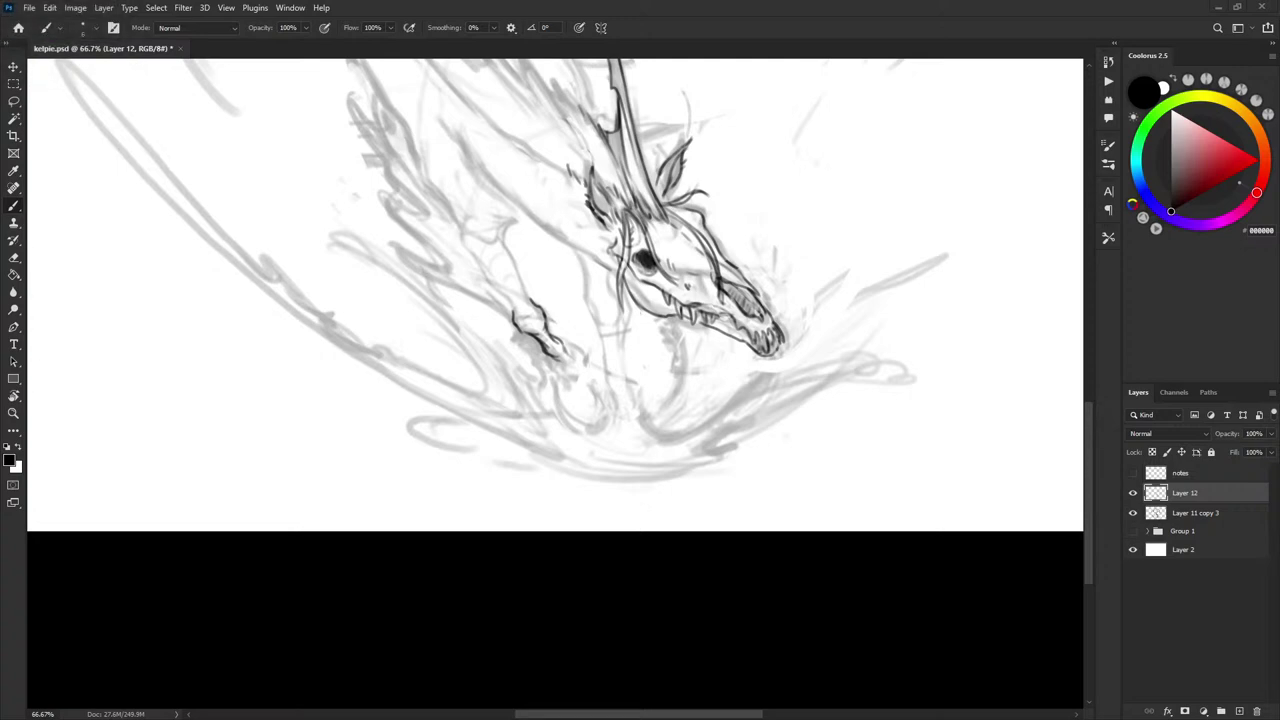
{"action": "left_click_drag", "start_coordinate": [657, 284], "coordinate": [649, 281]}
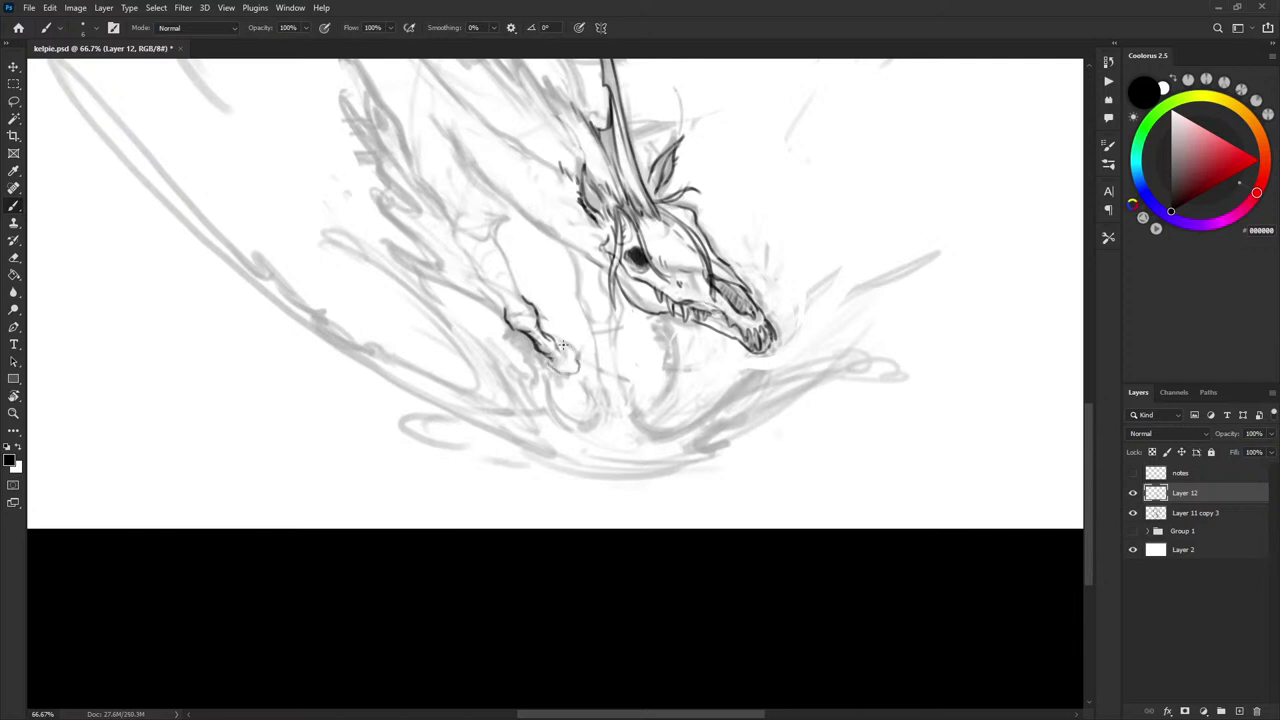
{"action": "left_click_drag", "start_coordinate": [563, 345], "coordinate": [577, 358]}
{"action": "left_click_drag", "start_coordinate": [561, 346], "coordinate": [577, 356]}
{"action": "key", "text": "ctrl+z"}
{"action": "key", "text": "ctrl+z"}
{"action": "key", "text": "x"}
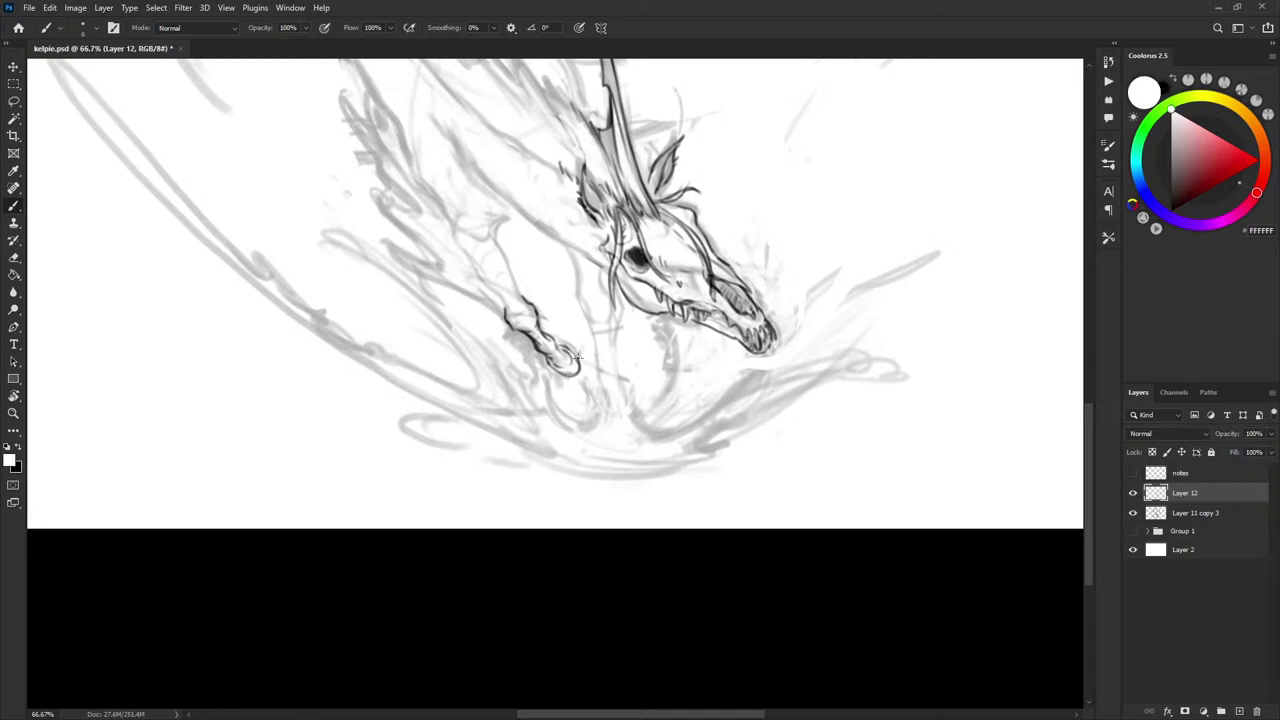
{"action": "key", "text": "x"}
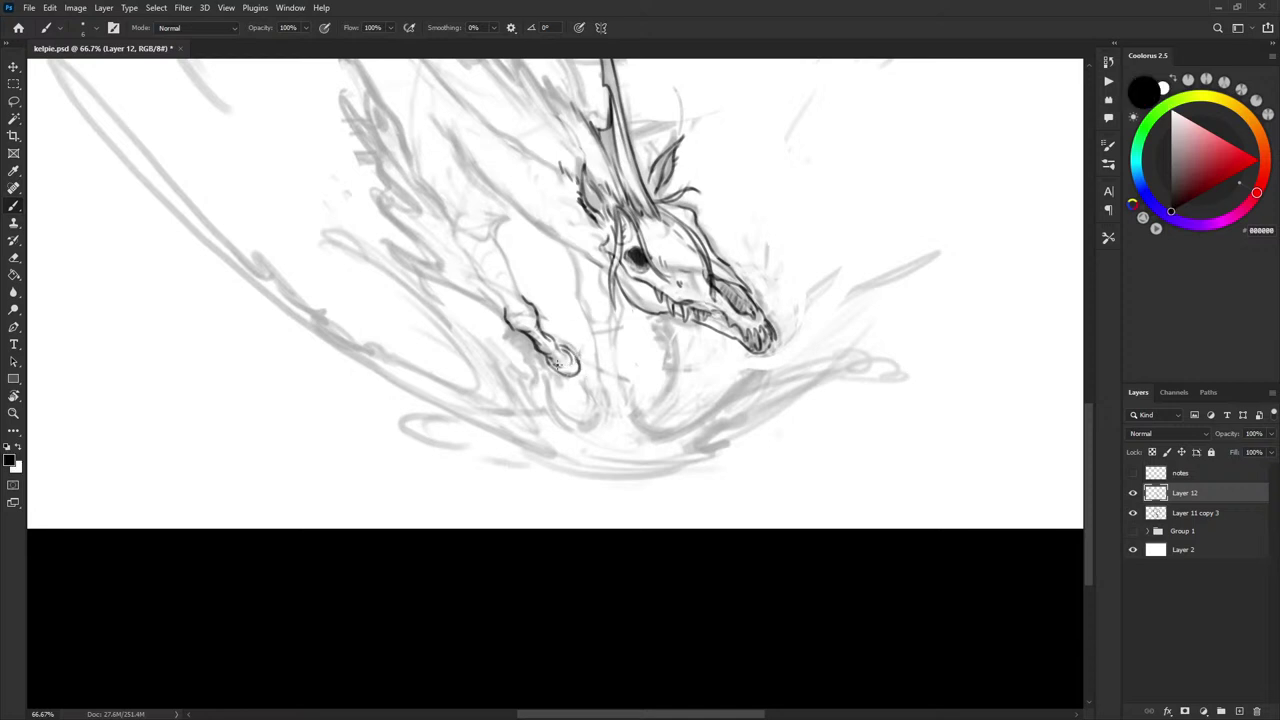
{"action": "key", "text": "x"}
{"action": "scroll", "coordinate": [607, 283], "scroll_direction": "up", "scroll_amount": 1}
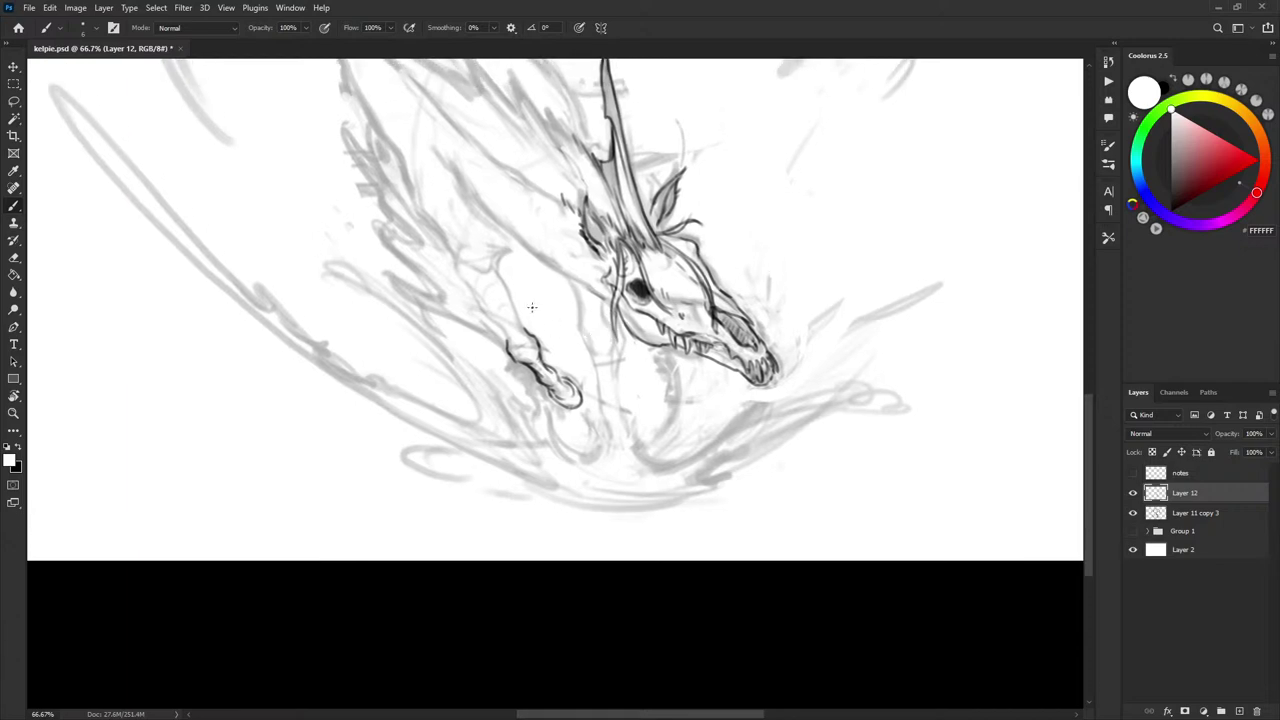
{"action": "key", "text": "x"}
{"action": "key", "text": "ctrl+z"}
{"action": "left_click_drag", "start_coordinate": [495, 258], "coordinate": [521, 340]}
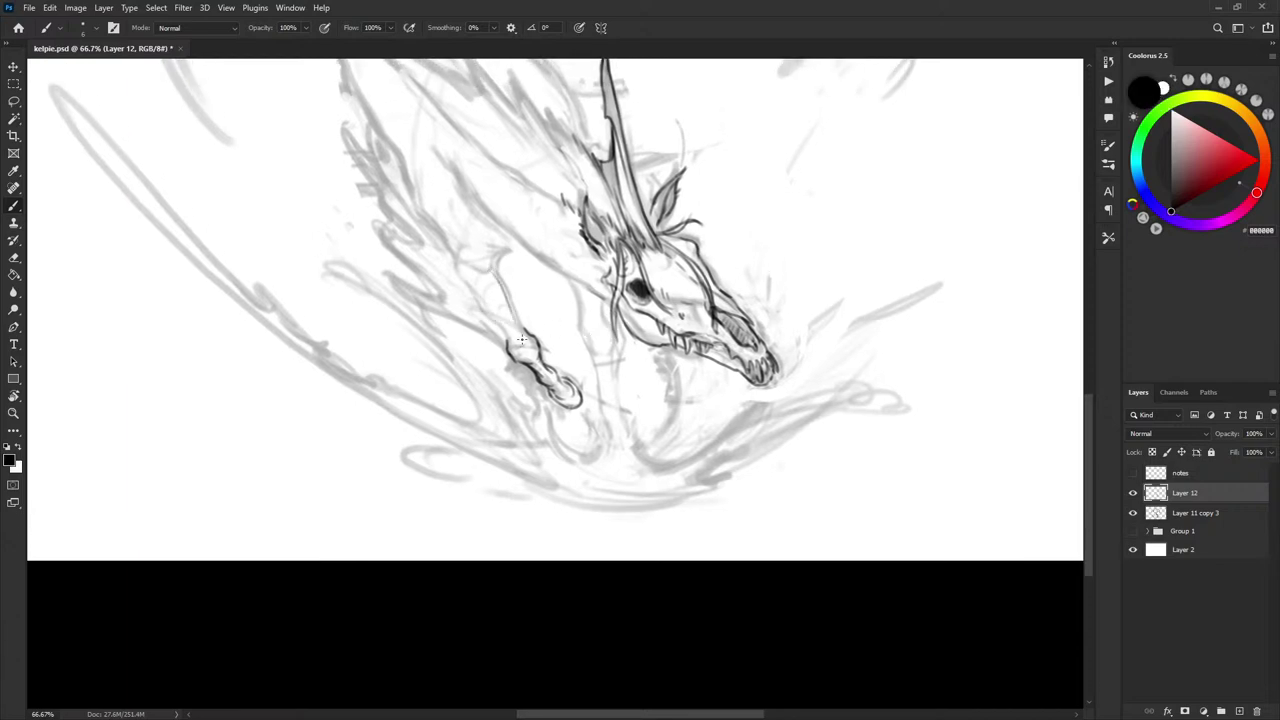
{"action": "key", "text": "ctrl+z"}
{"action": "left_click_drag", "start_coordinate": [520, 351], "coordinate": [504, 323]}
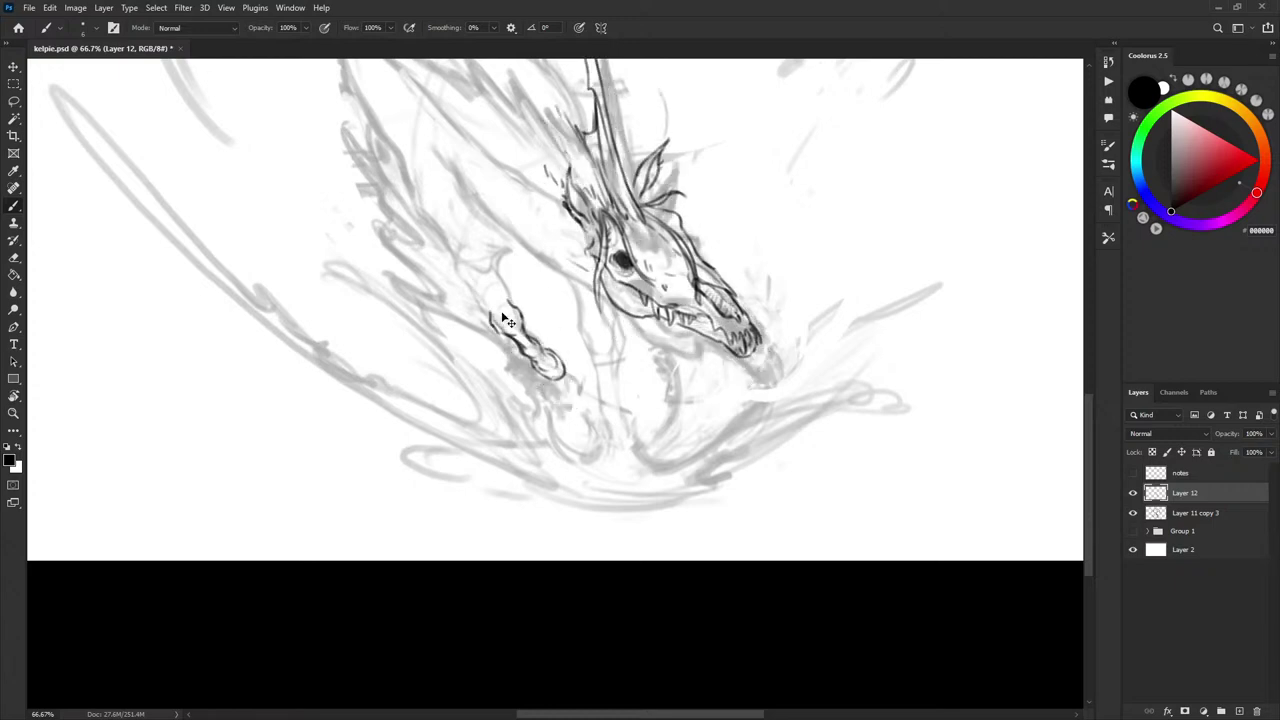
{"action": "key", "text": "ctrl+z"}
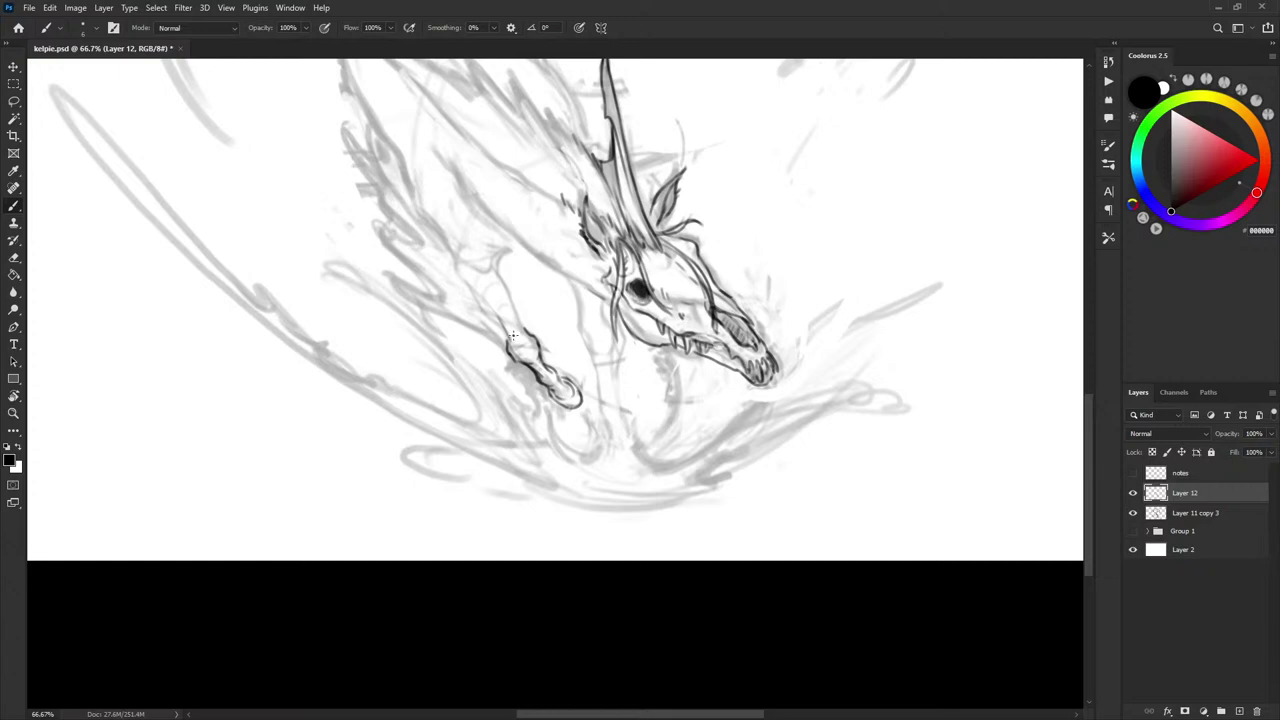
- Ink both sides of the lower front leg from the knee down to the fetlock
{"action": "left_click_drag", "start_coordinate": [520, 337], "coordinate": [498, 277]}
{"action": "mouse_move", "coordinate": [462, 258]}
{"action": "left_mouse_down"}
{"action": "mouse_move", "coordinate": [475, 294]}
{"action": "mouse_move", "coordinate": [468, 277]}
{"action": "mouse_move", "coordinate": [508, 342]}
{"action": "left_mouse_up"}
{"action": "left_click_drag", "start_coordinate": [494, 274], "coordinate": [516, 325]}
{"action": "left_click_drag", "start_coordinate": [497, 265], "coordinate": [509, 300]}
{"action": "left_click_drag", "start_coordinate": [456, 259], "coordinate": [472, 293]}
{"action": "key", "text": "ctrl+z"}
{"action": "left_click_drag", "start_coordinate": [454, 251], "coordinate": [510, 346]}
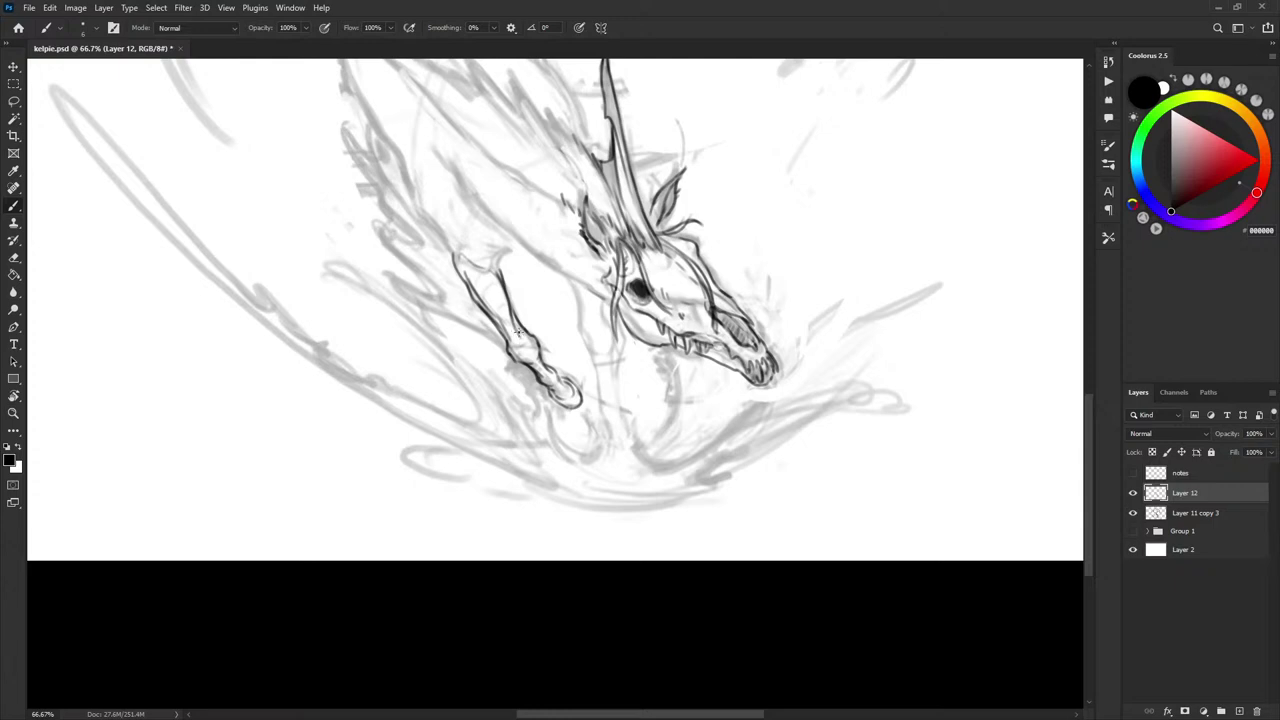
- Refine the knee joint above the lower leg with alternating white cleanup and light black strokes
{"action": "key", "text": "x"}
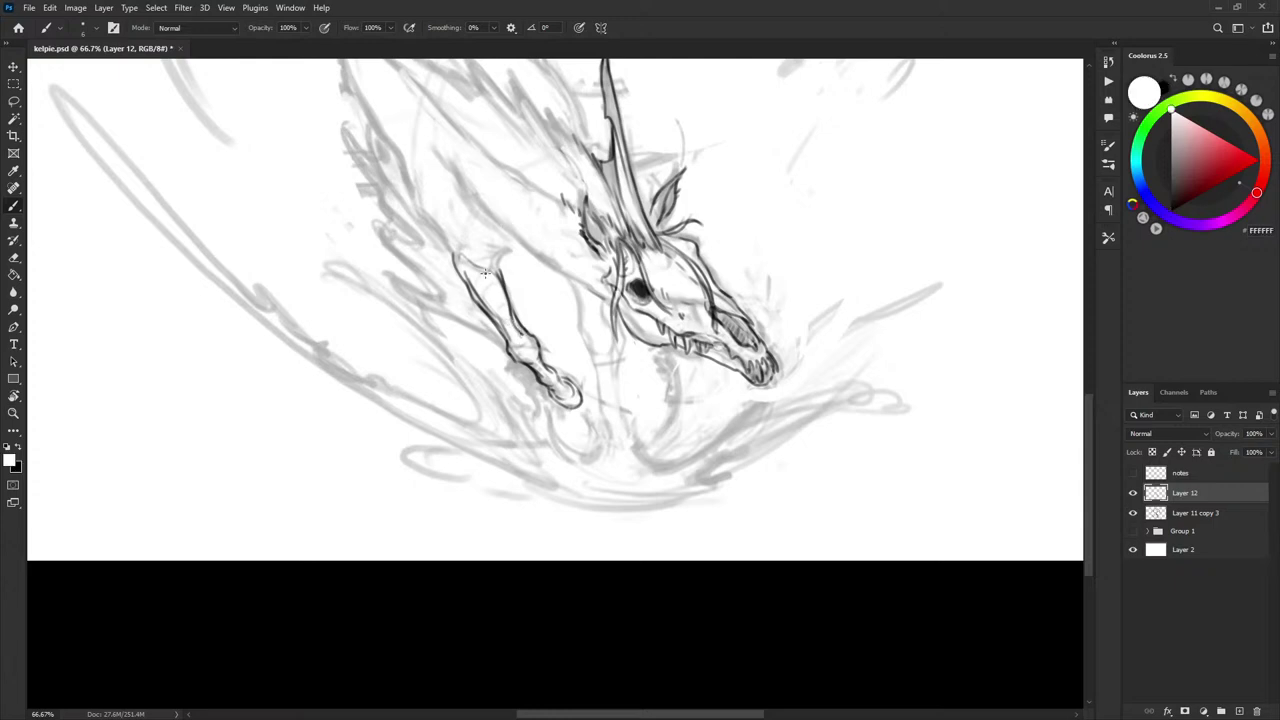
{"action": "key", "text": "x"}
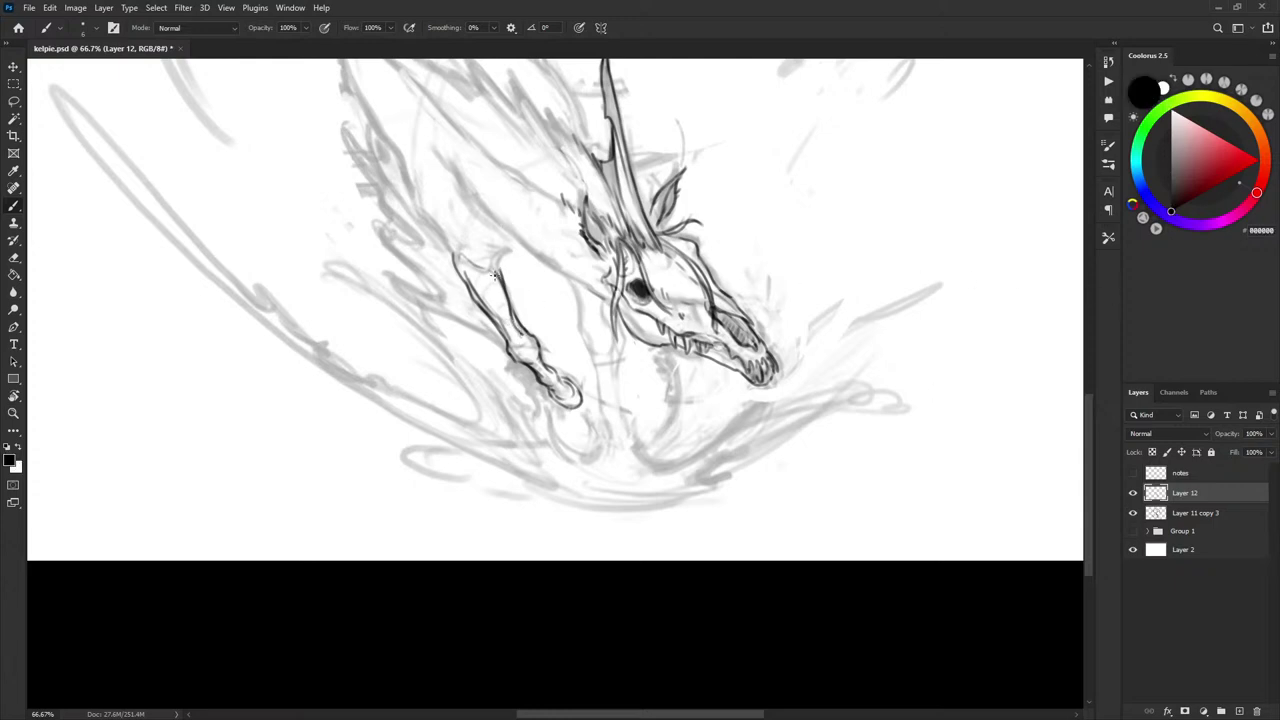
{"action": "key", "text": "x"}
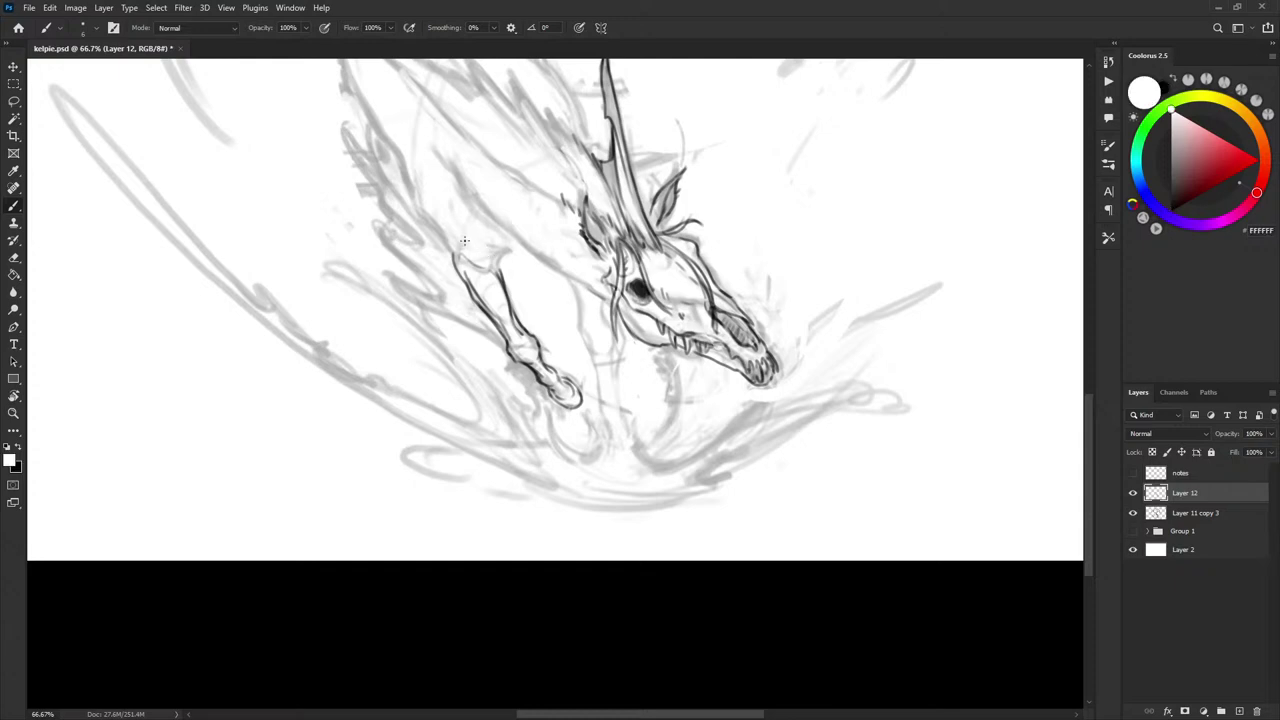
{"action": "key", "text": "x"}
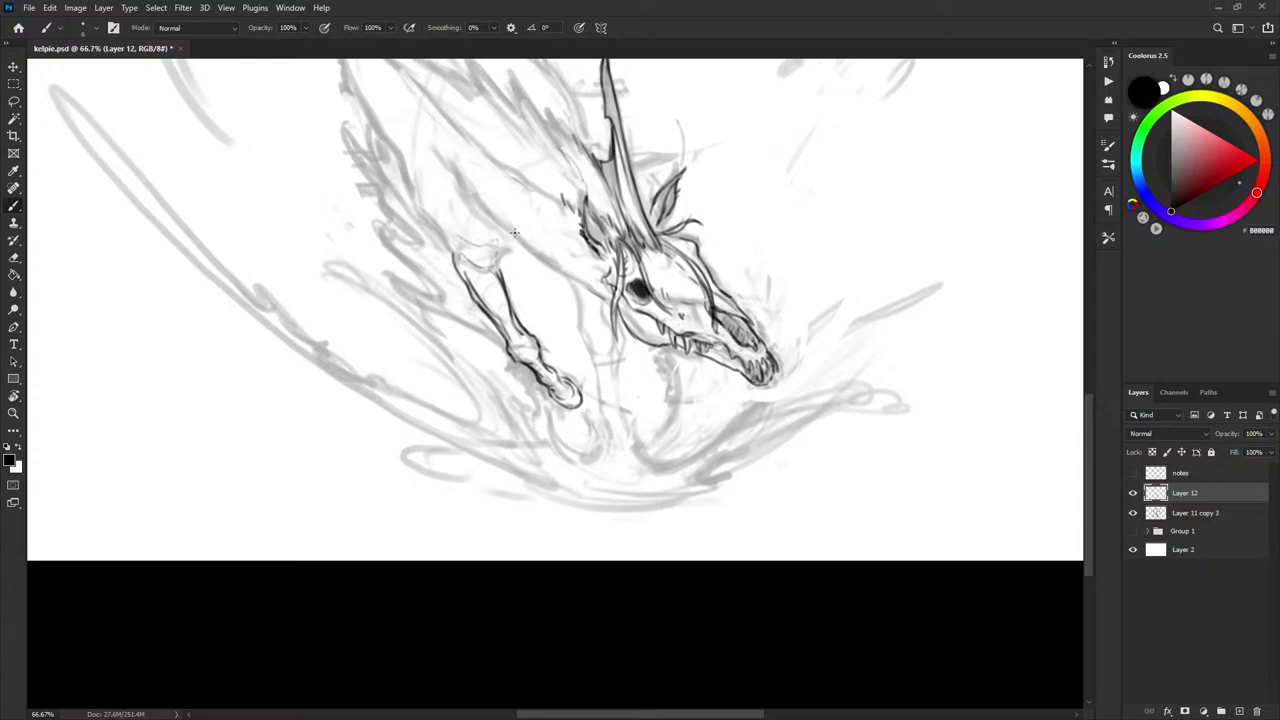
- Ink the underside contour of the neck and the tufted mane edge running back from behind the ear
{"action": "left_click_drag", "start_coordinate": [638, 405], "coordinate": [658, 350]}
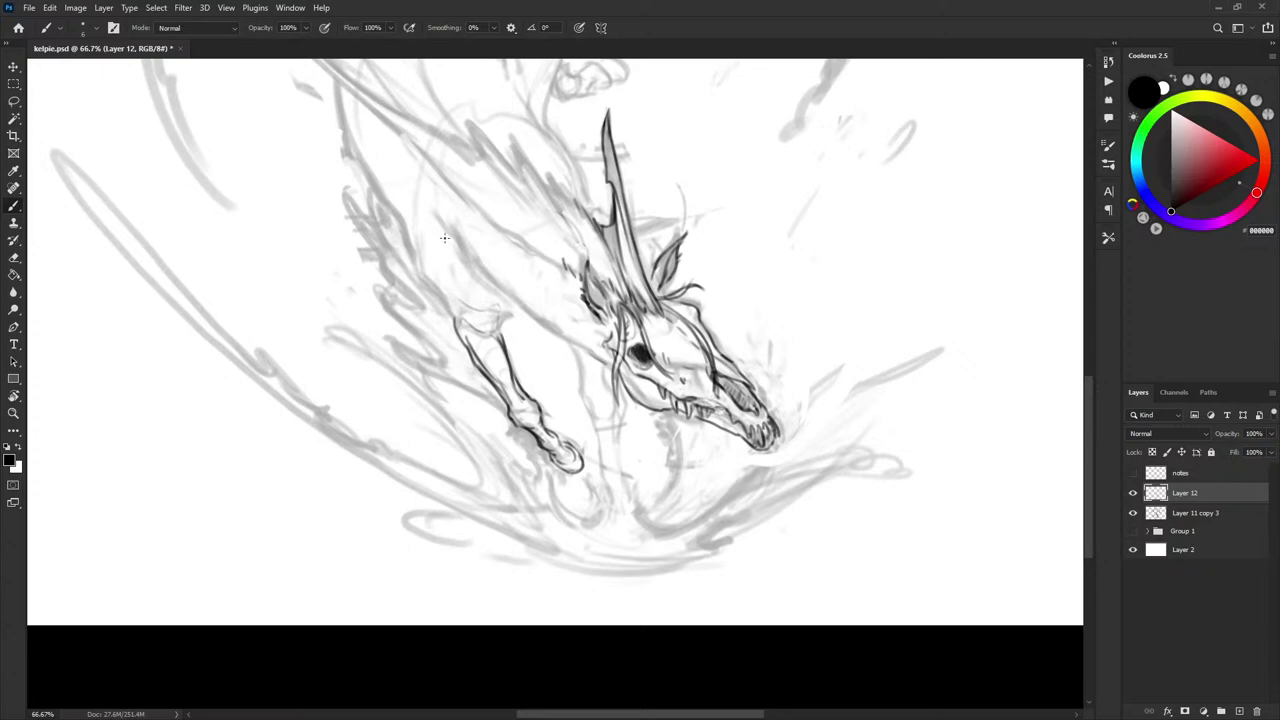
{"action": "left_click_drag", "start_coordinate": [444, 238], "coordinate": [491, 278]}
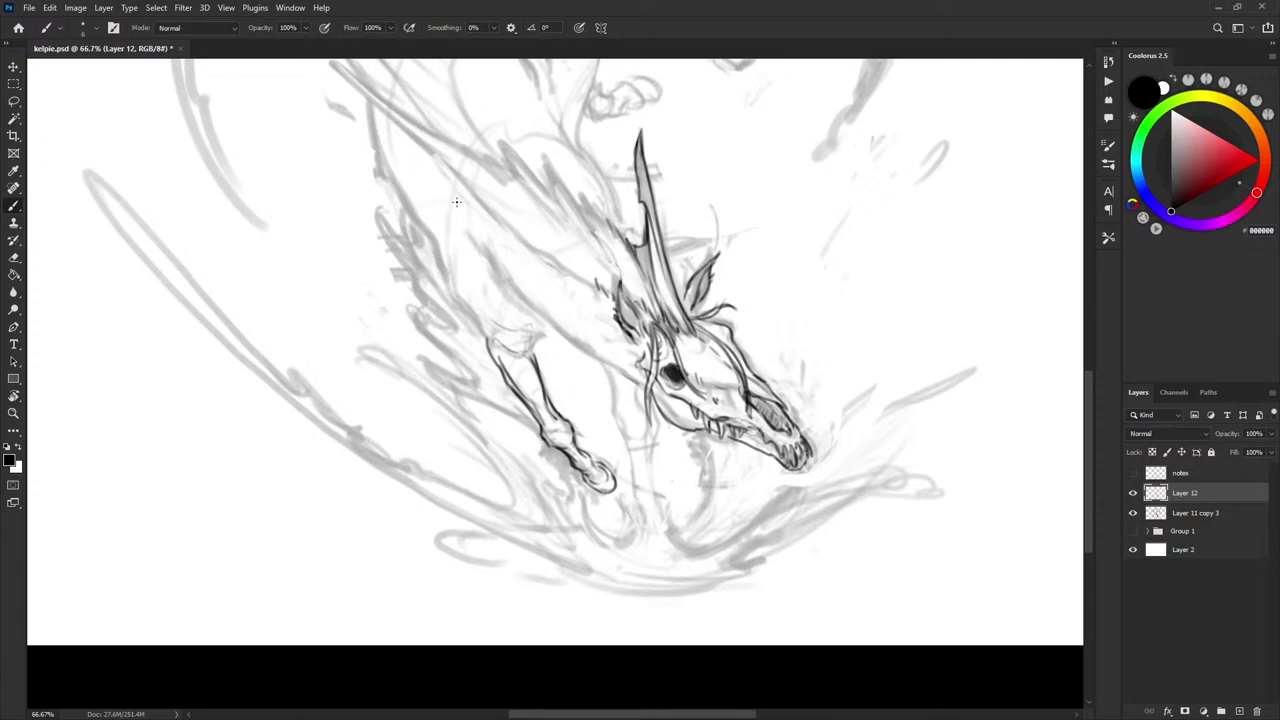
{"action": "left_click_drag", "start_coordinate": [518, 271], "coordinate": [514, 268]}
{"action": "left_click_drag", "start_coordinate": [446, 184], "coordinate": [452, 200]}
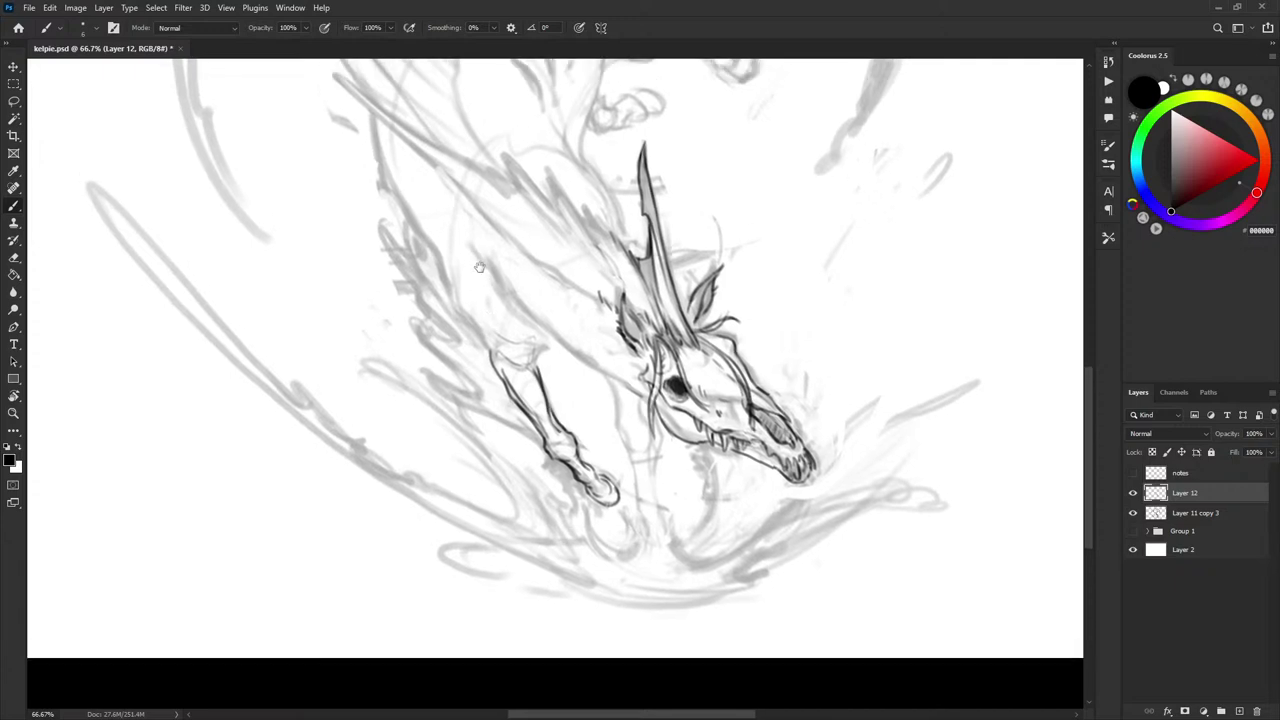
{"action": "scroll", "coordinate": [561, 290], "scroll_direction": "down", "scroll_amount": 3}
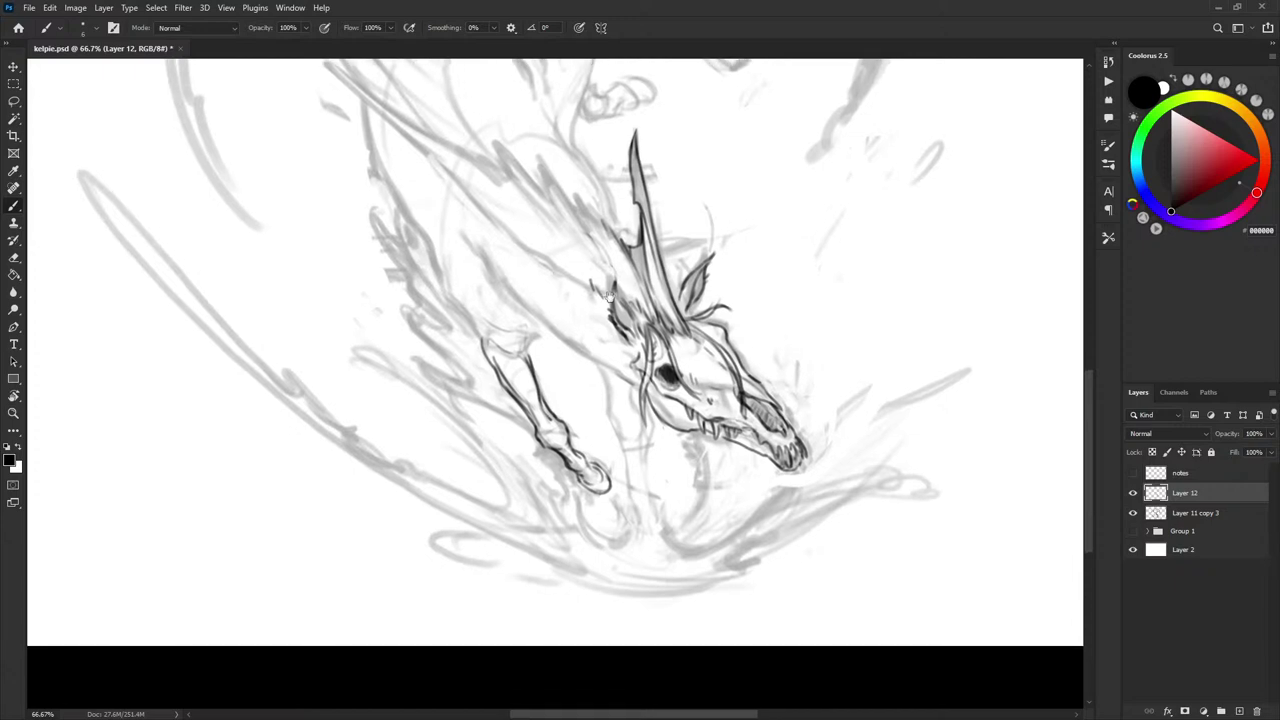
{"action": "left_click_drag", "start_coordinate": [668, 313], "coordinate": [666, 319]}
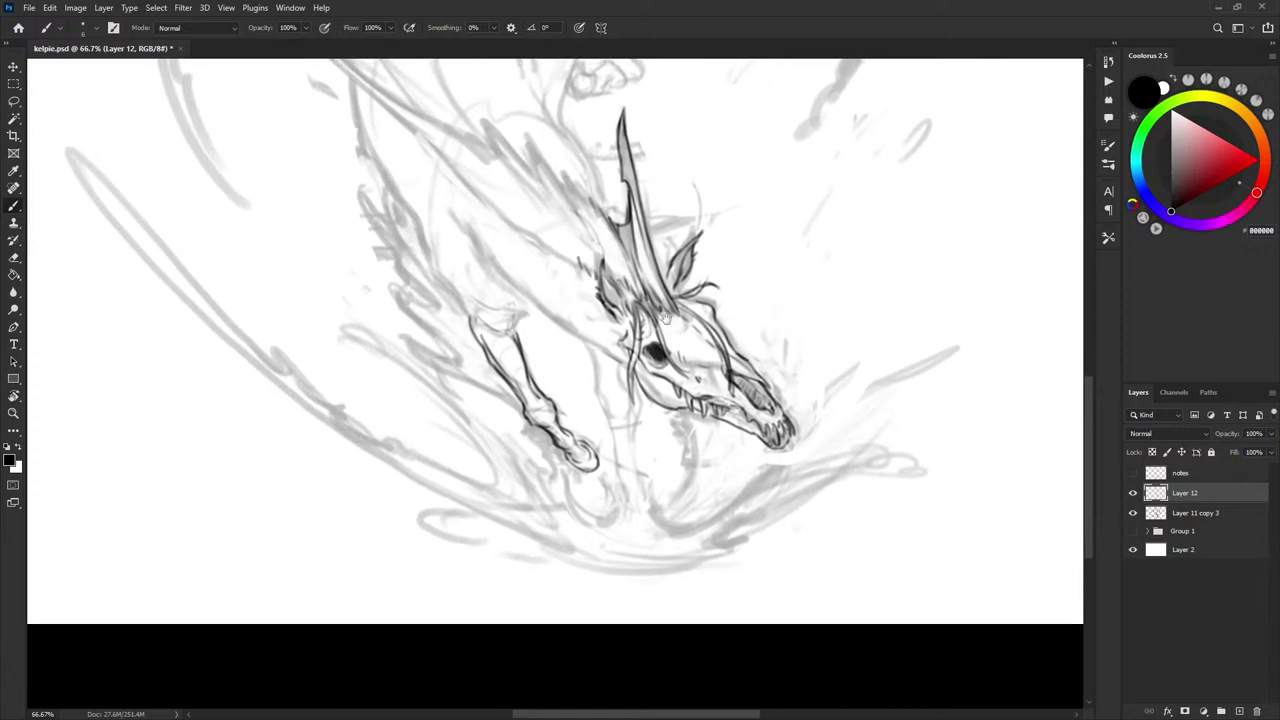
{"action": "left_click_drag", "start_coordinate": [488, 222], "coordinate": [492, 245]}
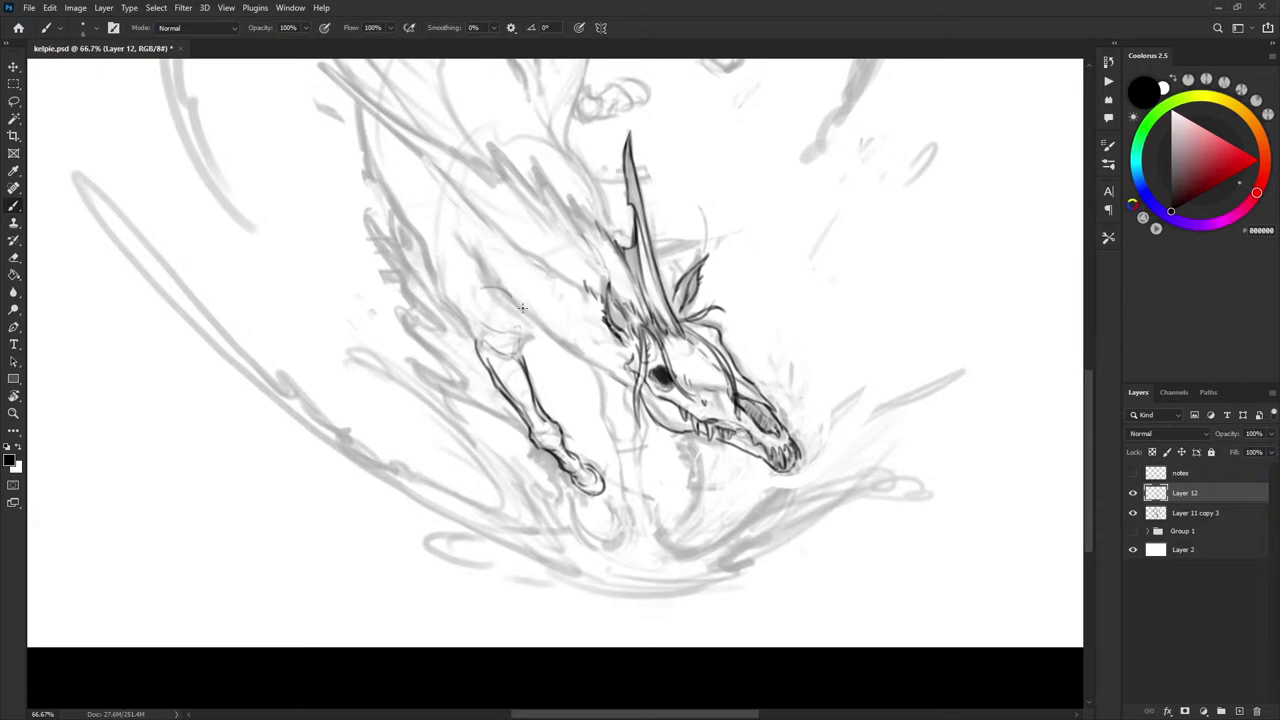
{"action": "mouse_move", "coordinate": [482, 287]}
{"action": "left_mouse_down"}
{"action": "mouse_move", "coordinate": [575, 351]}
{"action": "mouse_move", "coordinate": [557, 329]}
{"action": "mouse_move", "coordinate": [541, 331]}
{"action": "mouse_move", "coordinate": [498, 291]}
{"action": "mouse_move", "coordinate": [576, 363]}
{"action": "mouse_move", "coordinate": [533, 323]}
{"action": "mouse_move", "coordinate": [627, 390]}
{"action": "left_mouse_up"}
{"action": "key", "text": "ctrl+z"}
{"action": "left_click_drag", "start_coordinate": [609, 333], "coordinate": [552, 296]}
{"action": "left_click_drag", "start_coordinate": [506, 265], "coordinate": [603, 331]}
{"action": "mouse_move", "coordinate": [578, 285]}
{"action": "left_mouse_down"}
{"action": "mouse_move", "coordinate": [540, 258]}
{"action": "mouse_move", "coordinate": [518, 281]}
{"action": "mouse_move", "coordinate": [521, 306]}
{"action": "mouse_move", "coordinate": [454, 236]}
{"action": "left_mouse_up"}
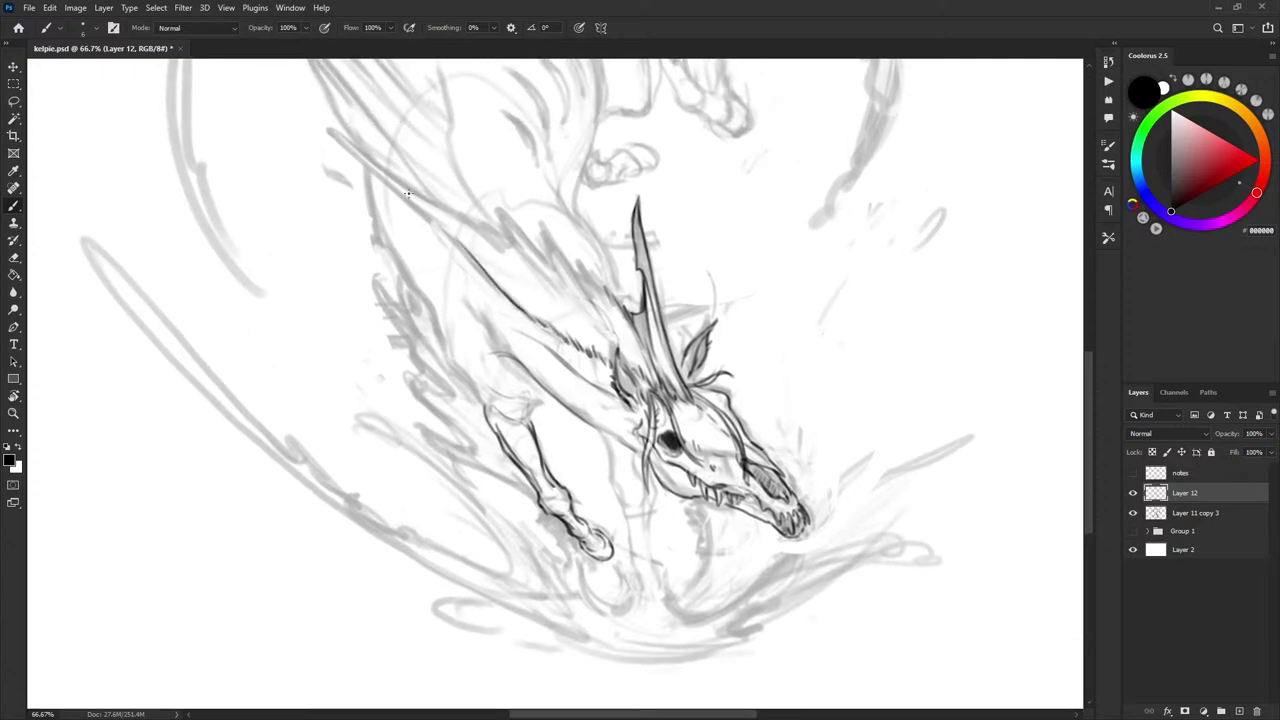
- Redraw the lower edge of the long mane strand where it sweeps back from the tufted fringe
{"action": "left_click_drag", "start_coordinate": [491, 286], "coordinate": [422, 214]}
{"action": "key", "text": "ctrl+z"}
{"action": "key", "text": "ctrl+z"}
{"action": "left_click_drag", "start_coordinate": [509, 299], "coordinate": [454, 239]}
{"action": "key", "text": "ctrl+z"}
{"action": "left_click_drag", "start_coordinate": [520, 312], "coordinate": [428, 217]}
{"action": "scroll", "coordinate": [440, 230], "scroll_direction": "up", "scroll_amount": 1}
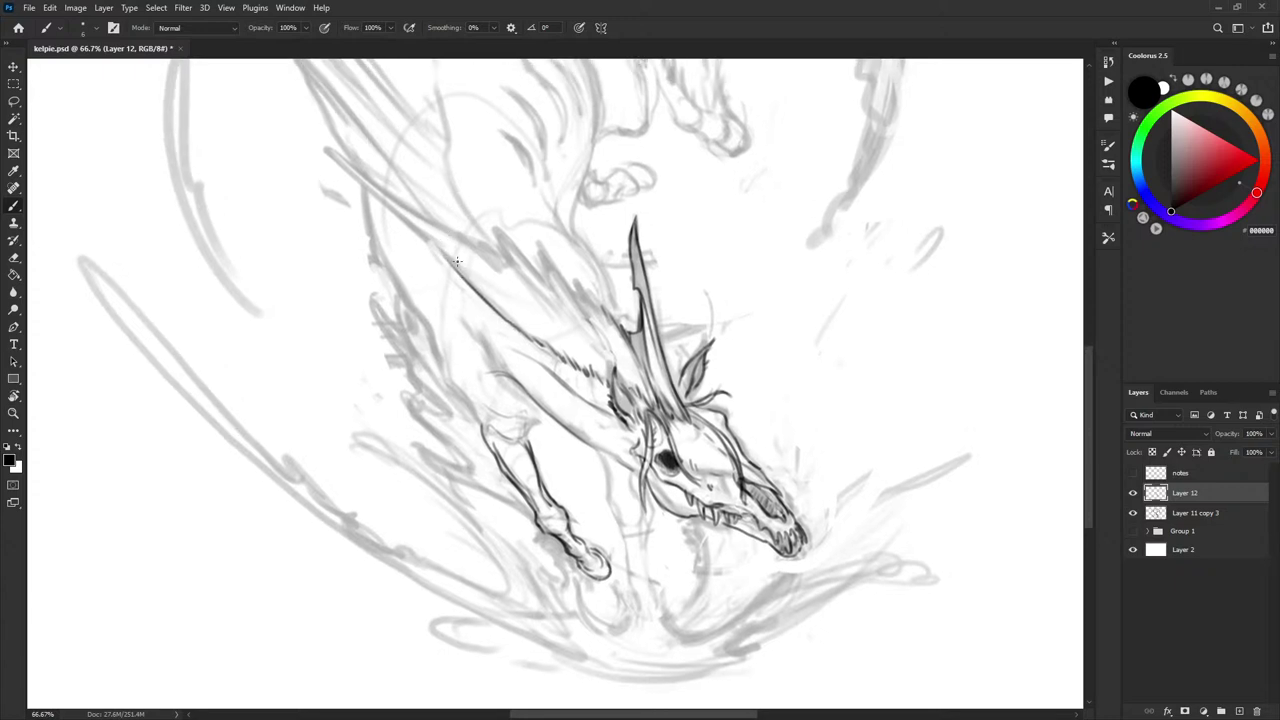
- Extend the long mane strand's lower edge back to its pointed tip, retrying the stroke until it follows the sketch
{"action": "left_click_drag", "start_coordinate": [460, 274], "coordinate": [379, 202]}
{"action": "left_click_drag", "start_coordinate": [460, 273], "coordinate": [403, 218]}
{"action": "key", "text": "ctrl+z"}
{"action": "key", "text": "ctrl+z"}
{"action": "left_click_drag", "start_coordinate": [458, 270], "coordinate": [394, 212]}
{"action": "key", "text": "ctrl+z"}
{"action": "left_click_drag", "start_coordinate": [462, 277], "coordinate": [388, 208]}
{"action": "key", "text": "ctrl+z"}
{"action": "mouse_move", "coordinate": [461, 276]}
{"action": "left_mouse_down"}
{"action": "mouse_move", "coordinate": [326, 149]}
{"action": "mouse_move", "coordinate": [430, 226]}
{"action": "mouse_move", "coordinate": [404, 204]}
{"action": "mouse_move", "coordinate": [424, 216]}
{"action": "mouse_move", "coordinate": [494, 303]}
{"action": "left_mouse_up"}
{"action": "key", "text": "ctrl+z"}
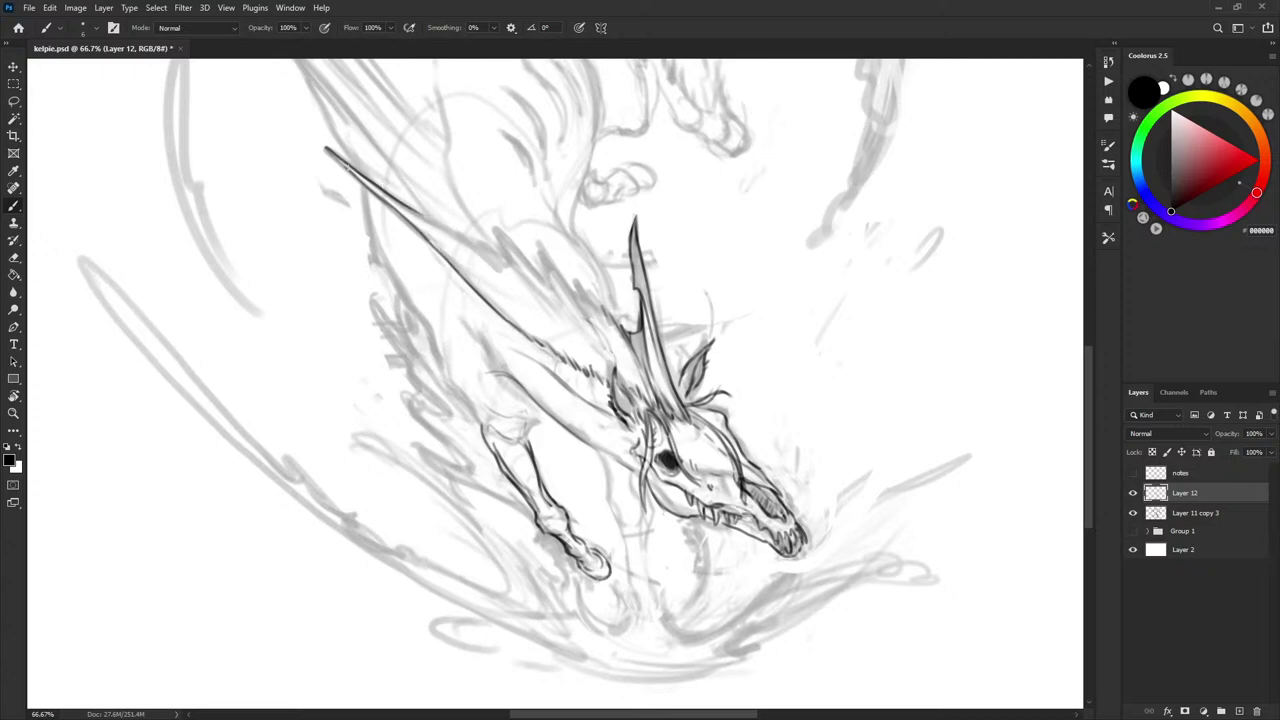
{"action": "left_click_drag", "start_coordinate": [323, 147], "coordinate": [451, 266]}
{"action": "left_click_drag", "start_coordinate": [408, 209], "coordinate": [523, 320]}
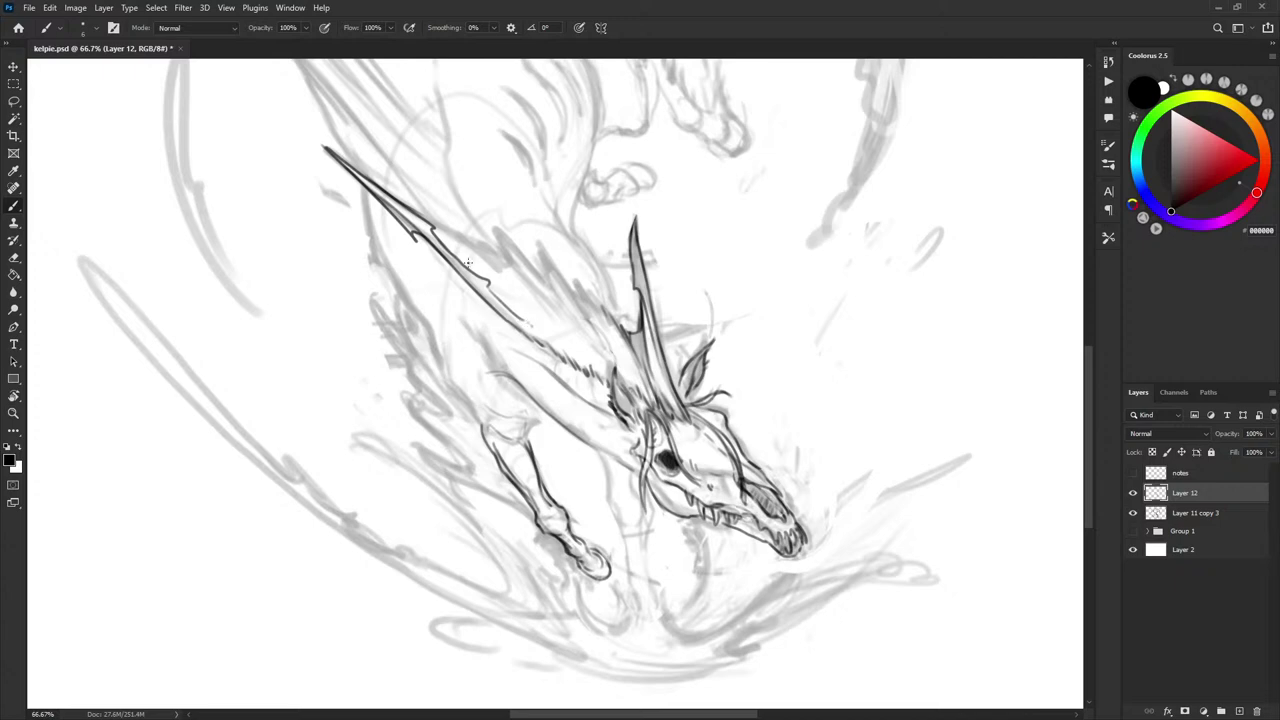
{"action": "key", "text": "ctrl+z"}
{"action": "key", "text": "ctrl+z"}
- Thicken the long mane strand and ink its upper edge from the tip toward the neck
{"action": "left_click_drag", "start_coordinate": [360, 172], "coordinate": [532, 336]}
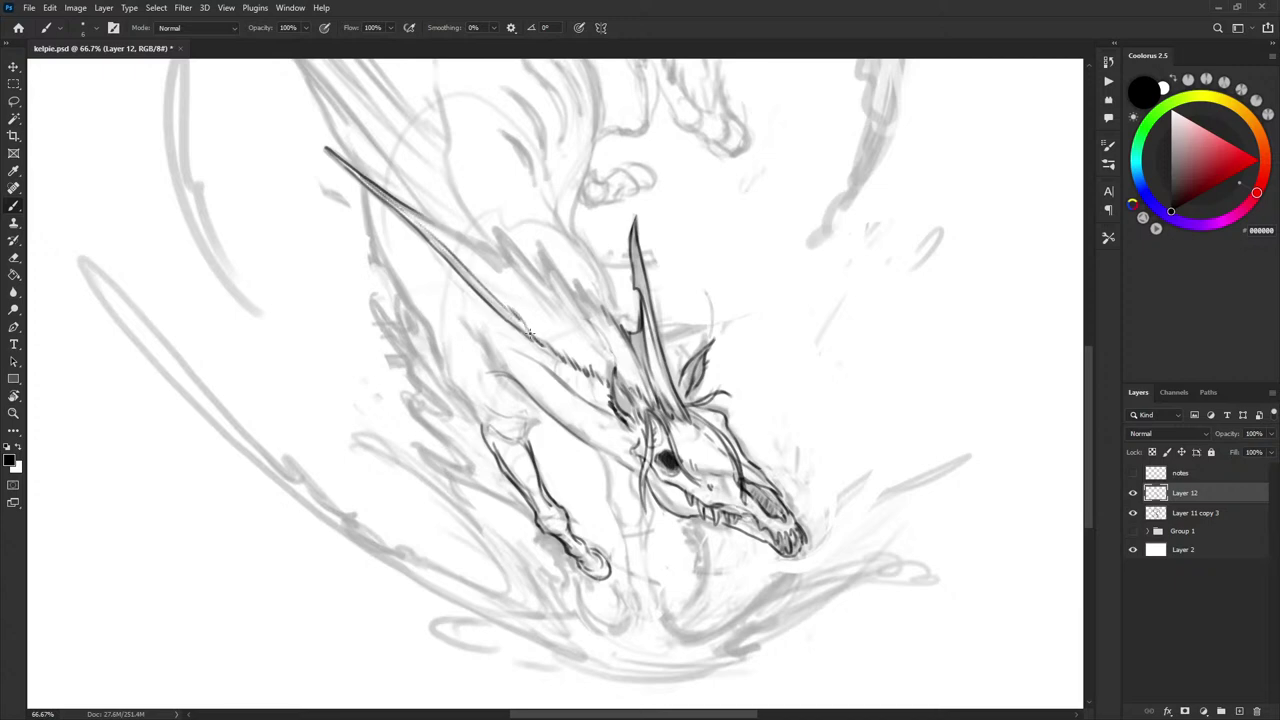
{"action": "mouse_move", "coordinate": [396, 202]}
{"action": "left_mouse_down"}
{"action": "mouse_move", "coordinate": [499, 264]}
{"action": "mouse_move", "coordinate": [546, 326]}
{"action": "left_mouse_up"}
{"action": "left_click_drag", "start_coordinate": [502, 262], "coordinate": [509, 266]}
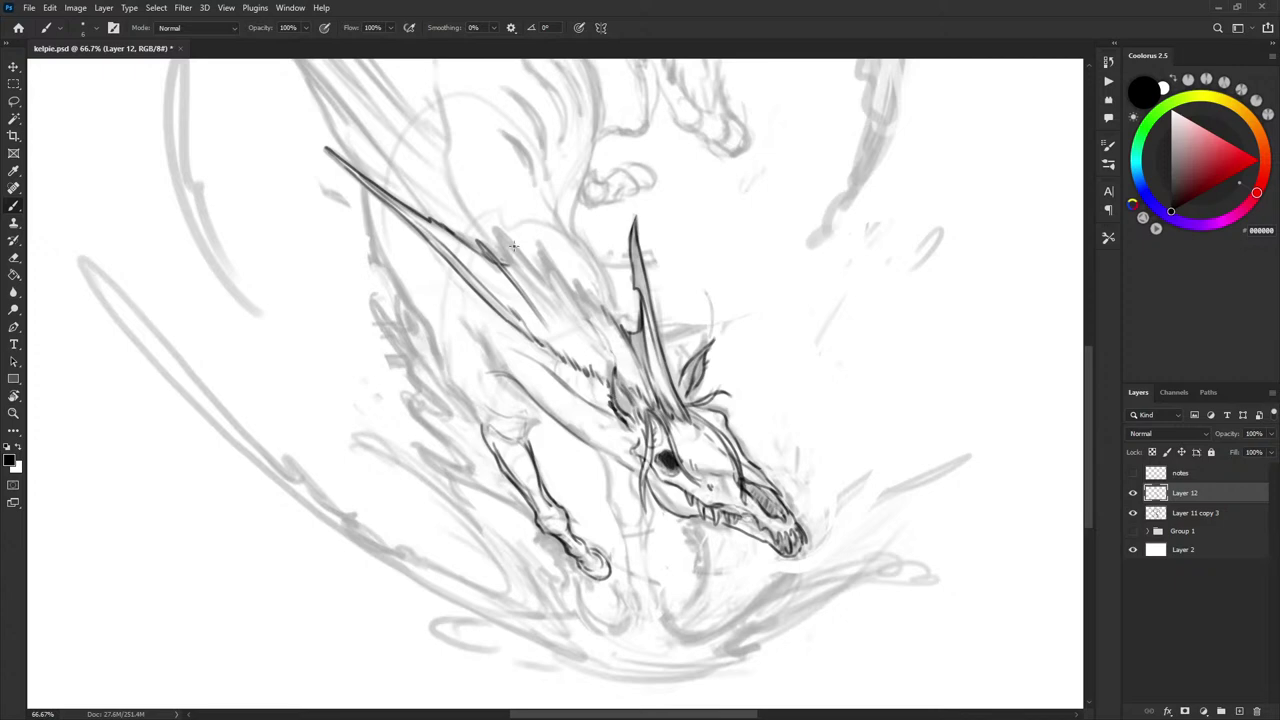
- Ink two pointed mane tufts along the neck between the long strand and the horn
{"action": "mouse_move", "coordinate": [507, 264]}
{"action": "left_mouse_down"}
{"action": "mouse_move", "coordinate": [541, 300]}
{"action": "mouse_move", "coordinate": [490, 226]}
{"action": "mouse_move", "coordinate": [546, 284]}
{"action": "left_mouse_up"}
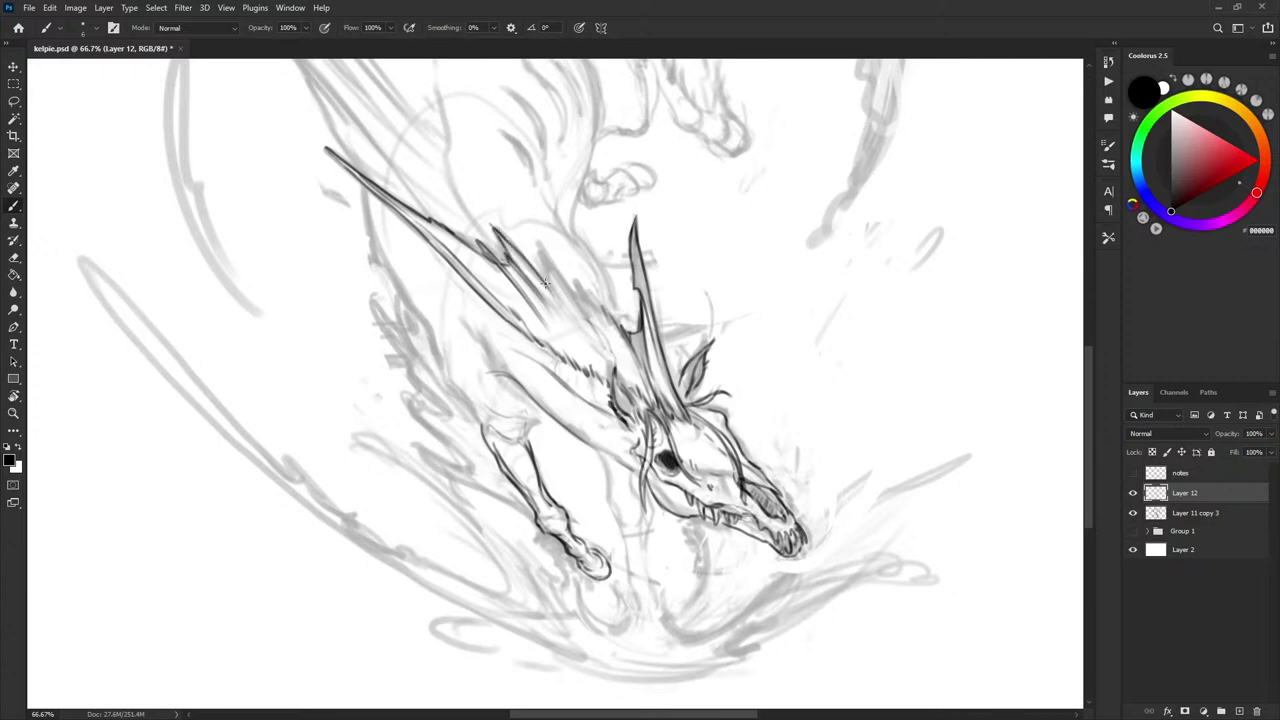
{"action": "key", "text": "ctrl+z"}
{"action": "key", "text": "ctrl+z"}
{"action": "mouse_move", "coordinate": [504, 246]}
{"action": "left_mouse_down"}
{"action": "mouse_move", "coordinate": [494, 228]}
{"action": "mouse_move", "coordinate": [518, 251]}
{"action": "left_mouse_up"}
{"action": "left_click_drag", "start_coordinate": [557, 309], "coordinate": [555, 306]}
{"action": "left_click_drag", "start_coordinate": [540, 252], "coordinate": [579, 325]}
{"action": "left_click_drag", "start_coordinate": [541, 250], "coordinate": [590, 334]}
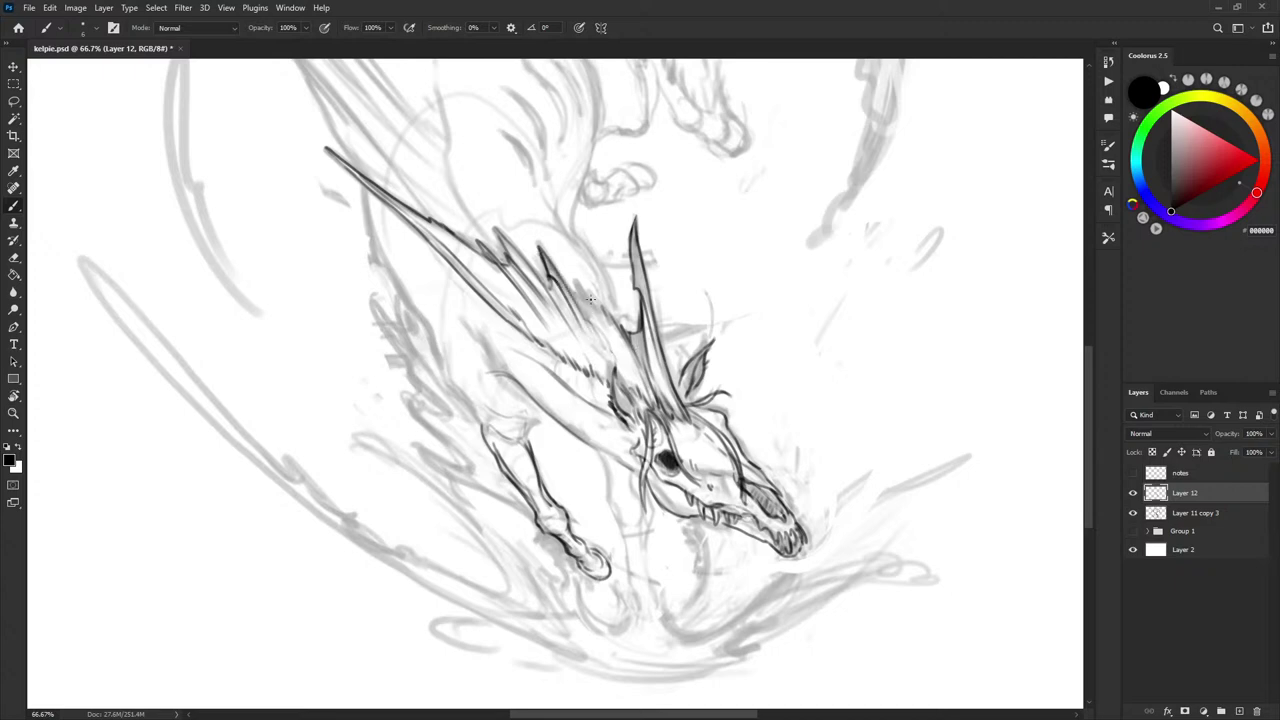
- Ink the pointed mane tuft closest to the horn and check the line art with the rough sketch layer hidden
{"action": "left_click_drag", "start_coordinate": [576, 282], "coordinate": [632, 372]}
{"action": "left_click", "coordinate": [1134, 512]}
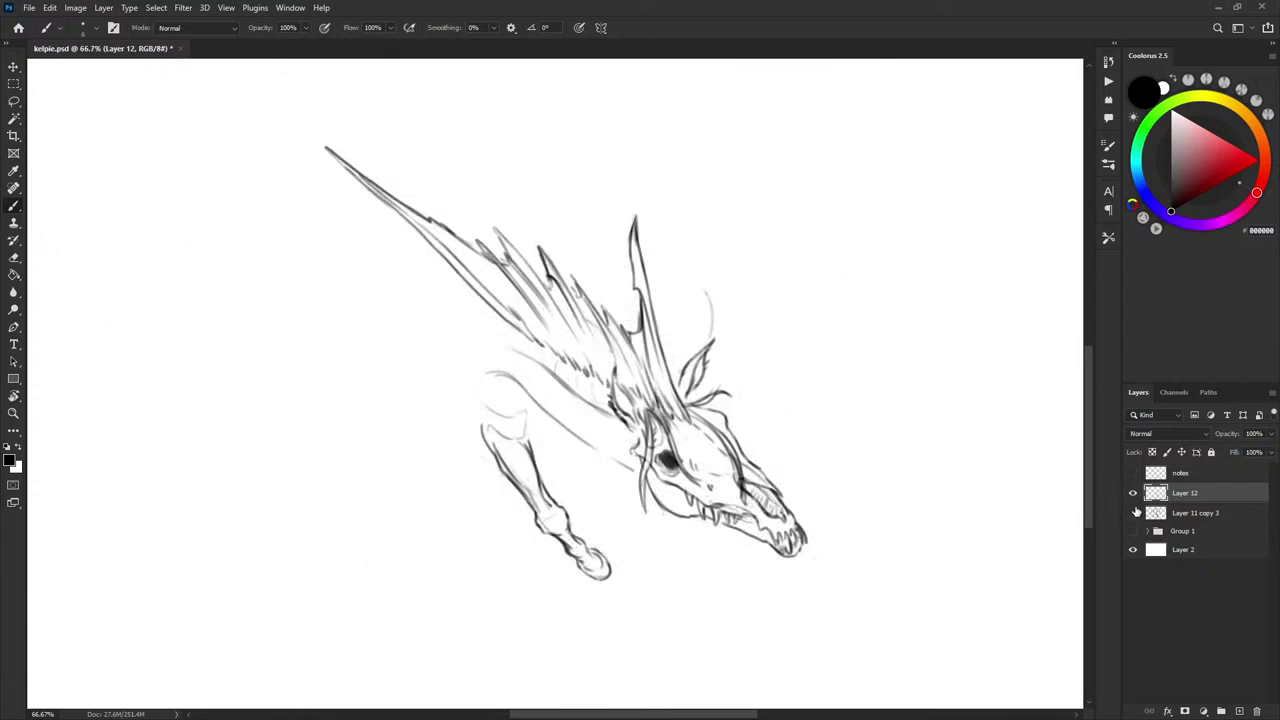
{"action": "left_click", "coordinate": [1134, 512]}
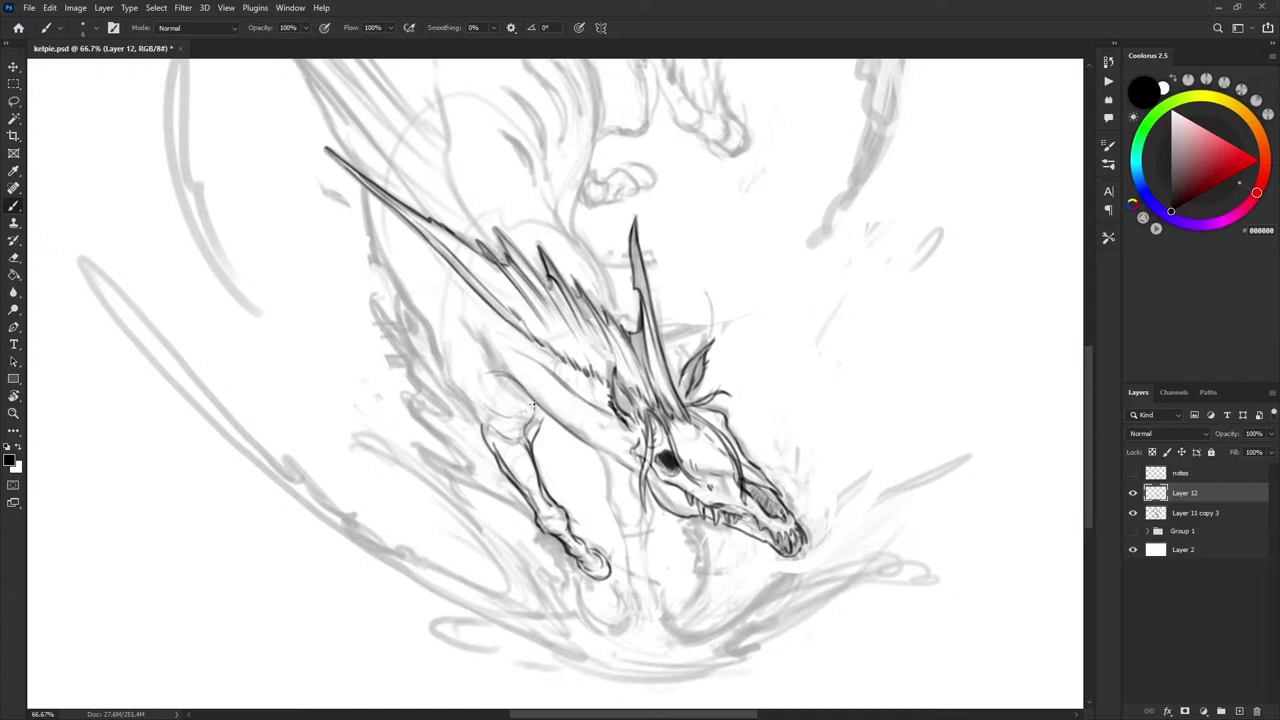
- Hatch the upper joint of the near front leg and ink the chest contour from that joint up toward the mane
{"action": "left_click_drag", "start_coordinate": [492, 428], "coordinate": [522, 416]}
{"action": "left_click_drag", "start_coordinate": [486, 400], "coordinate": [478, 430]}
{"action": "left_click_drag", "start_coordinate": [475, 413], "coordinate": [473, 385]}
{"action": "left_click_drag", "start_coordinate": [461, 390], "coordinate": [449, 321]}
{"action": "mouse_move", "coordinate": [454, 374]}
{"action": "left_mouse_down"}
{"action": "mouse_move", "coordinate": [459, 309]}
{"action": "mouse_move", "coordinate": [524, 350]}
{"action": "left_mouse_up"}
{"action": "key", "text": "ctrl+z"}
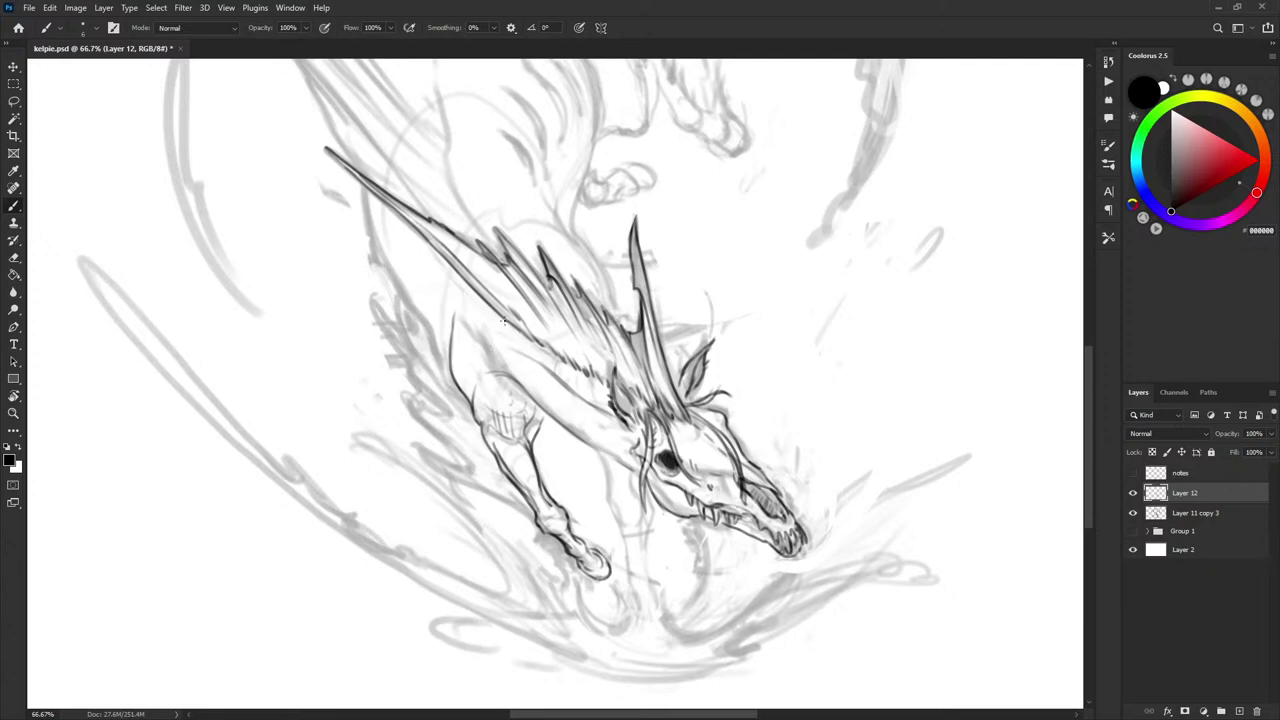
{"action": "left_click_drag", "start_coordinate": [468, 310], "coordinate": [506, 331]}
{"action": "key", "text": "ctrl+z"}
- Ink a short jagged body contour above the chest line, just below the long mane strand
{"action": "left_click_drag", "start_coordinate": [508, 284], "coordinate": [504, 296]}
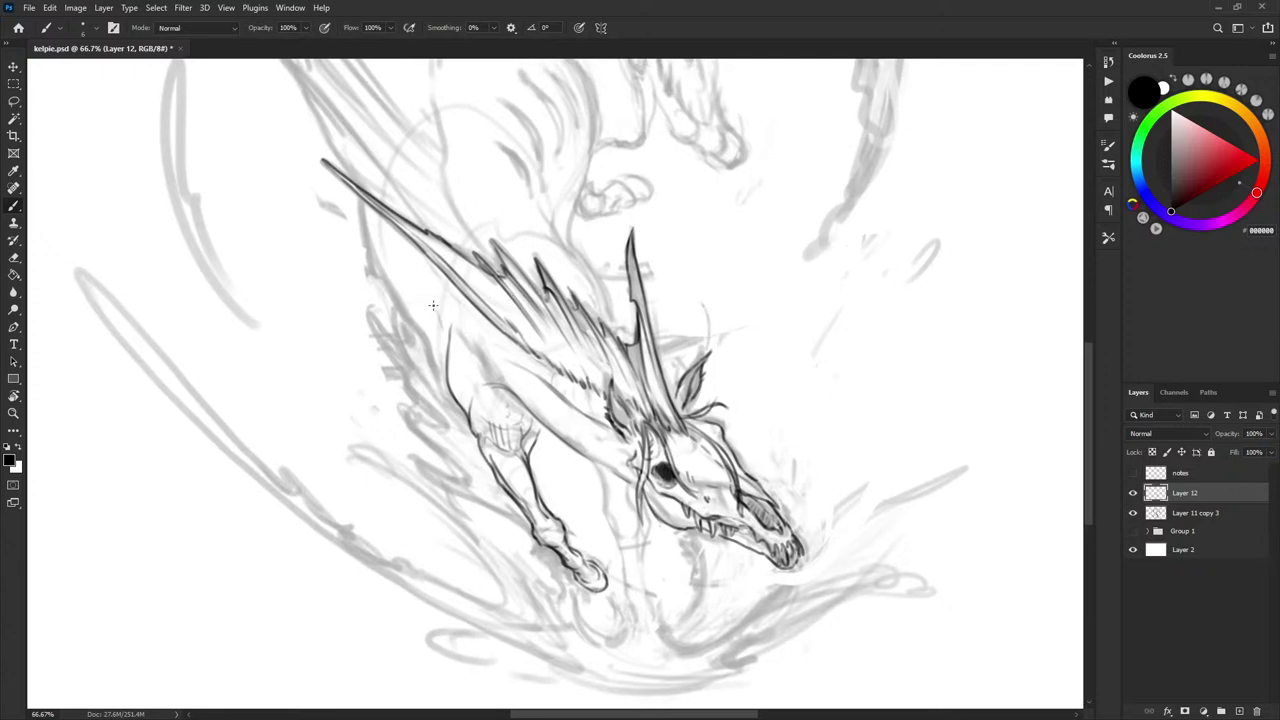
{"action": "mouse_move", "coordinate": [445, 329]}
{"action": "left_mouse_down"}
{"action": "mouse_move", "coordinate": [428, 289]}
{"action": "mouse_move", "coordinate": [442, 321]}
{"action": "mouse_move", "coordinate": [458, 311]}
{"action": "left_mouse_up"}
{"action": "left_click_drag", "start_coordinate": [540, 331], "coordinate": [528, 308]}
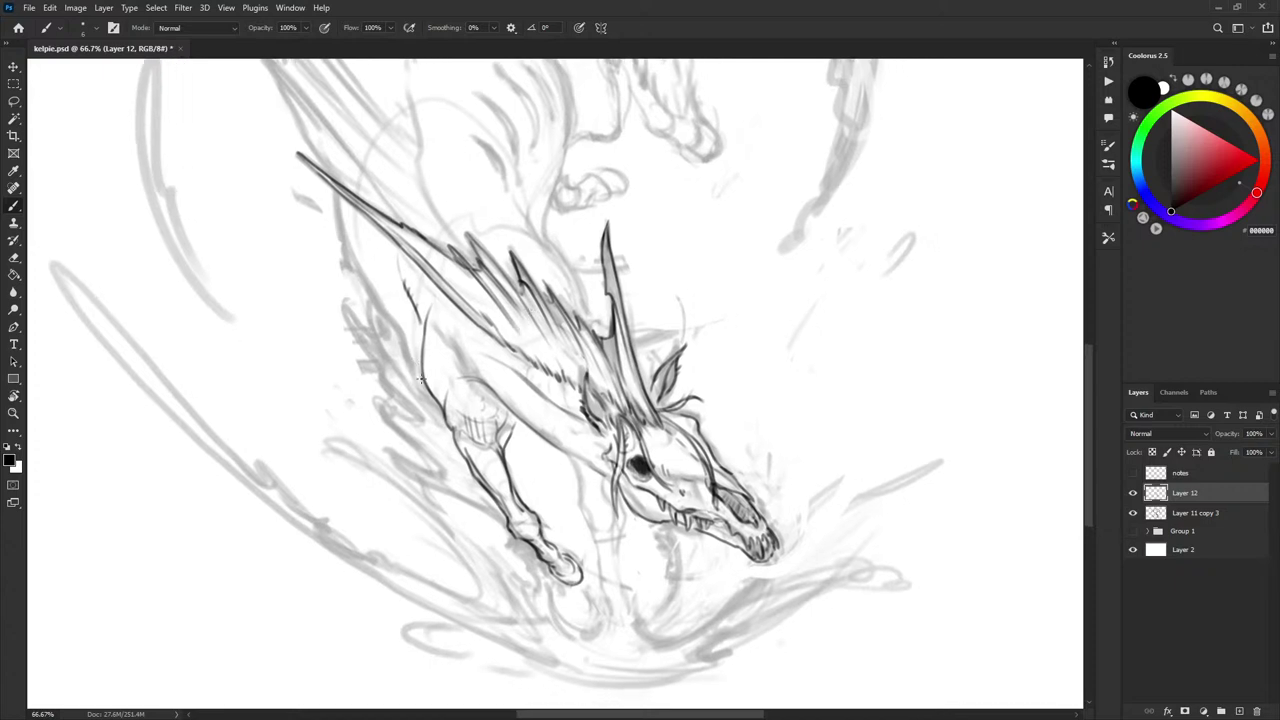
{"action": "left_click_drag", "start_coordinate": [681, 363], "coordinate": [679, 360]}
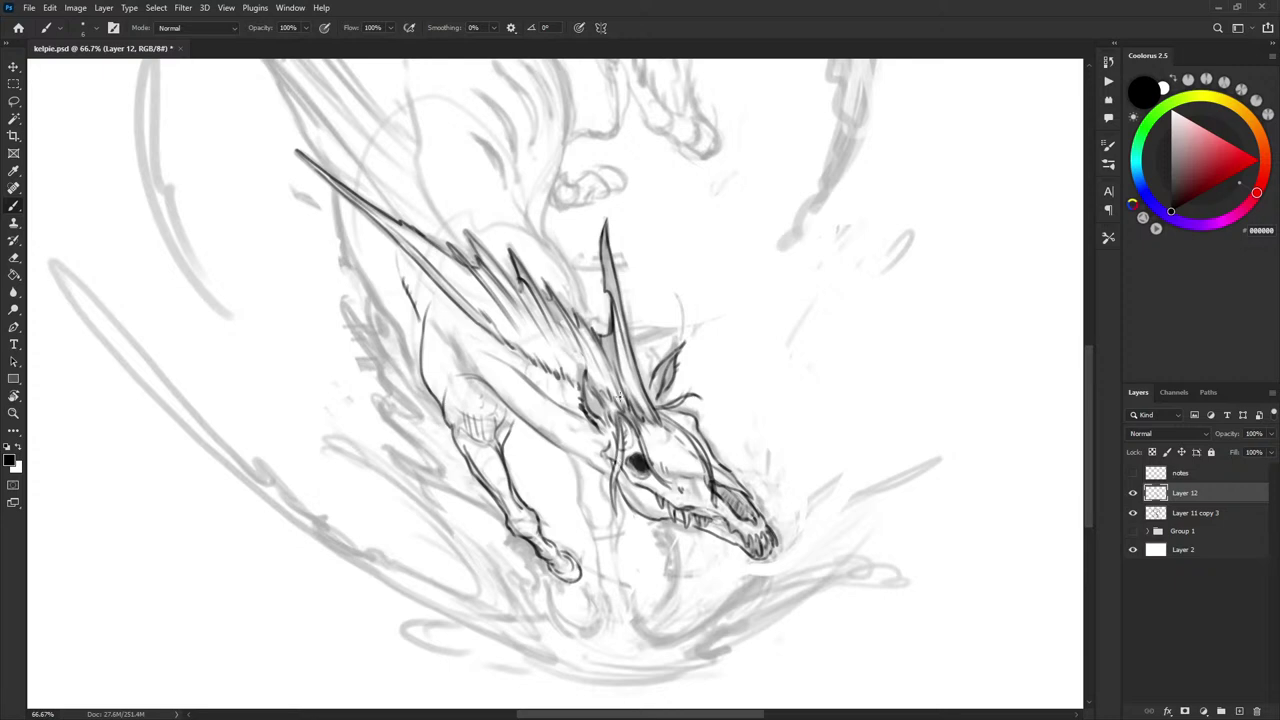
{"action": "left_click_drag", "start_coordinate": [699, 390], "coordinate": [711, 281]}
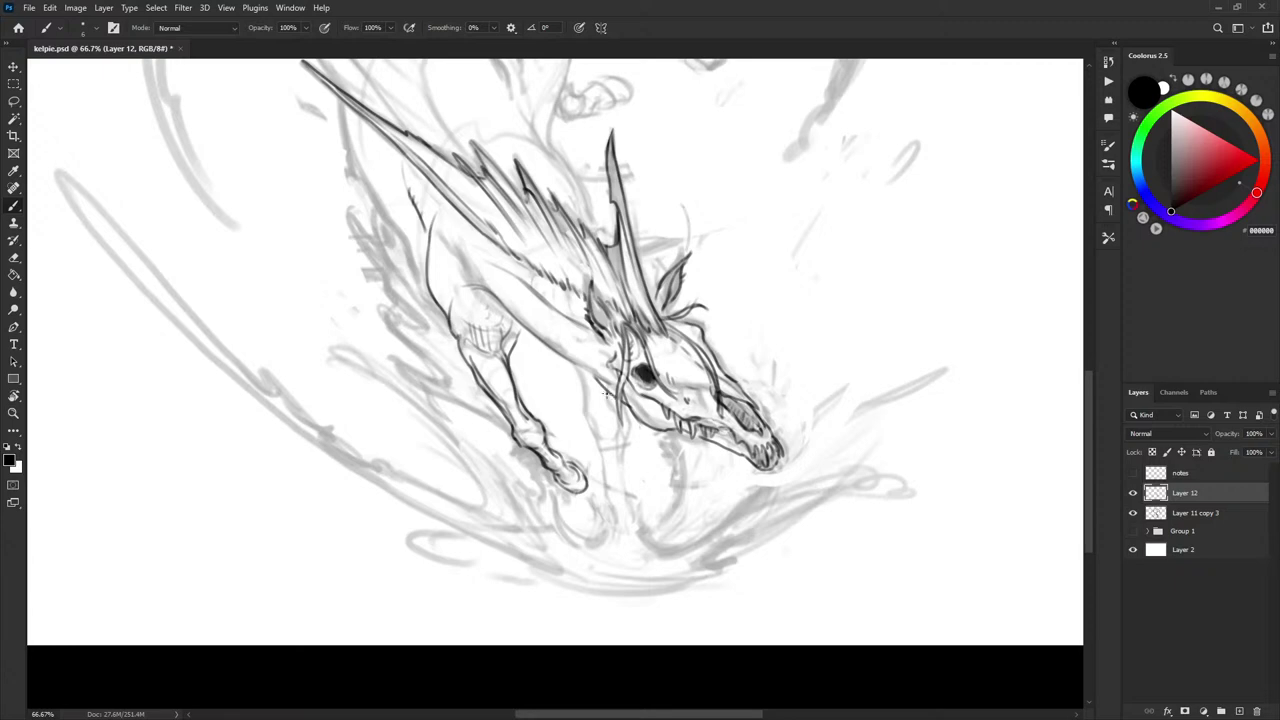
- Refine the throat contour and cheek fur behind the jaw with alternating black and white strokes, checking them with the rough sketch hidden
{"action": "key", "text": "x"}
{"action": "key", "text": "x"}
{"action": "key", "text": "x"}
{"action": "key", "text": "x"}
{"action": "key", "text": "x"}
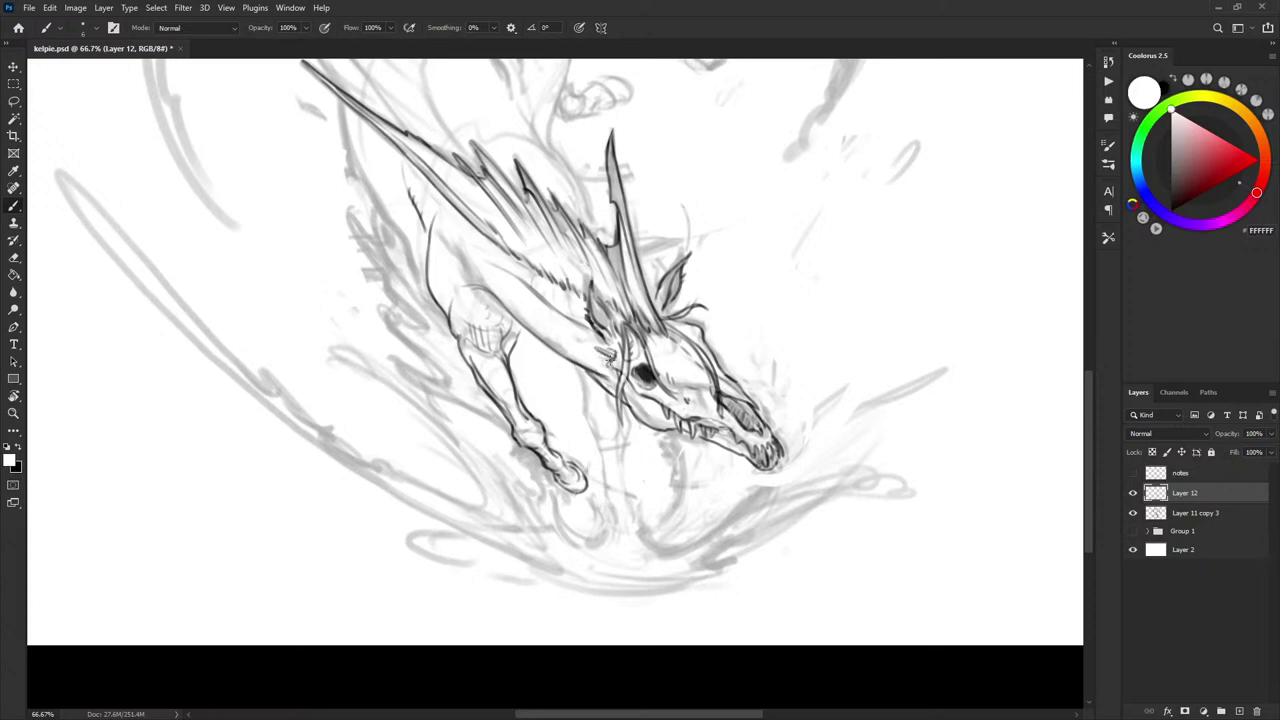
{"action": "key", "text": "x"}
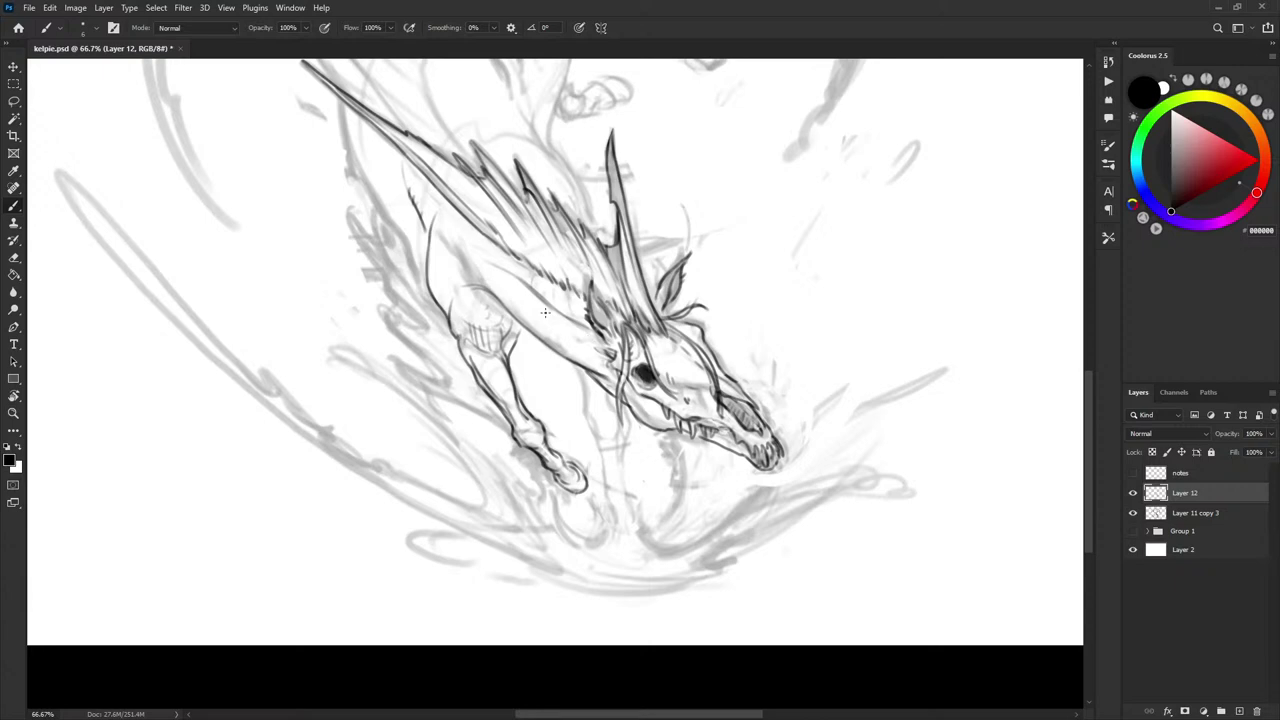
{"action": "left_click", "coordinate": [1133, 514]}
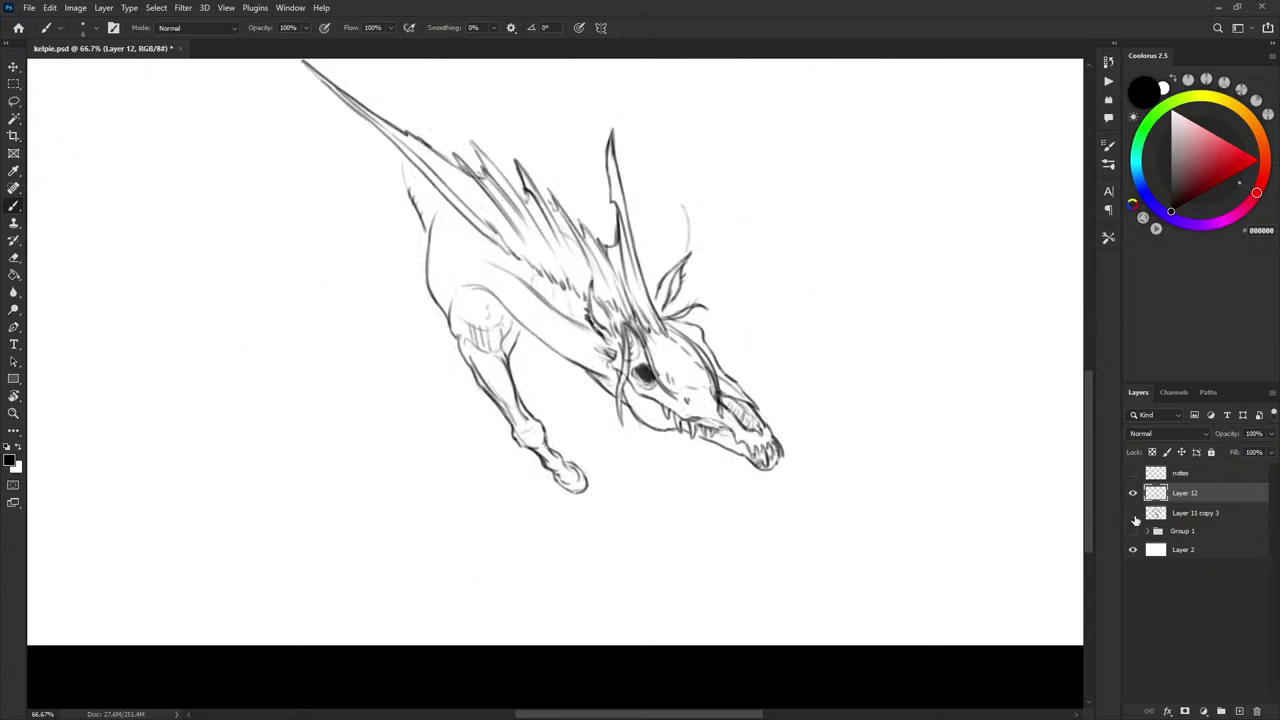
{"action": "left_click", "coordinate": [1133, 514]}
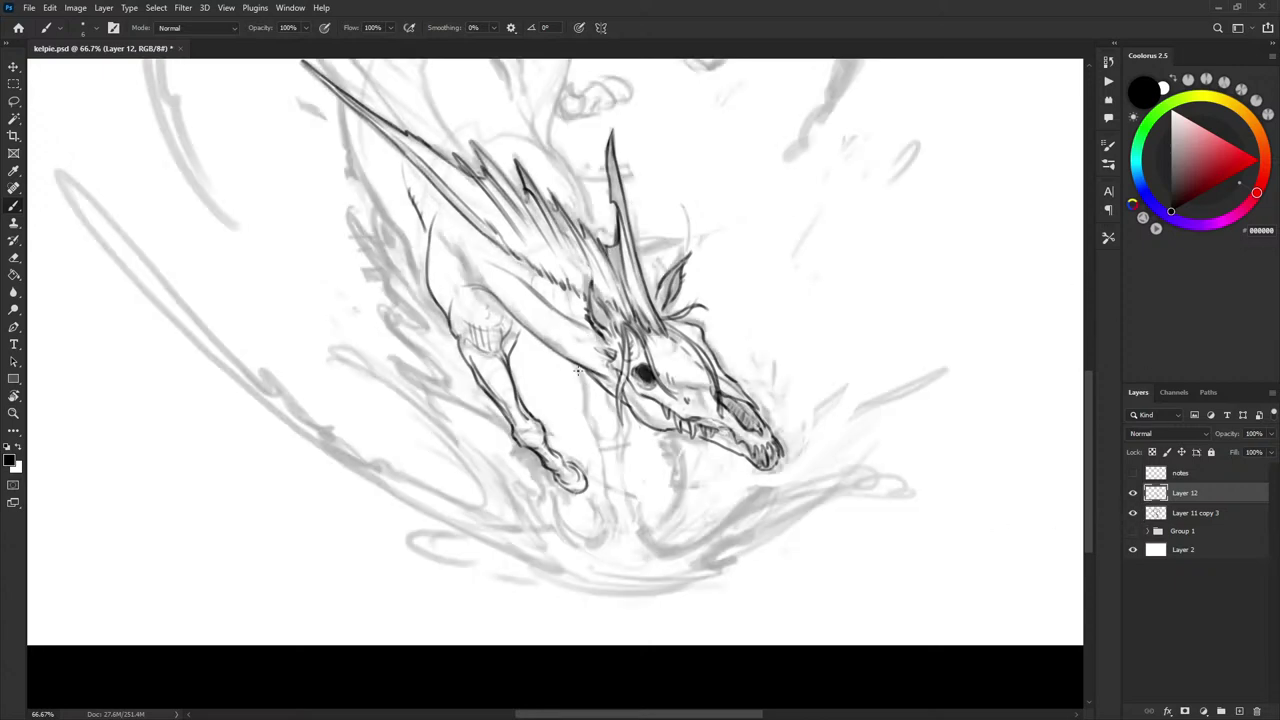
- Ink both sides of the far front leg's upper section, from below the throat down to the knee
{"action": "left_click_drag", "start_coordinate": [598, 410], "coordinate": [586, 385]}
{"action": "left_click_drag", "start_coordinate": [588, 387], "coordinate": [598, 438]}
{"action": "mouse_move", "coordinate": [620, 394]}
{"action": "left_mouse_down"}
{"action": "mouse_move", "coordinate": [630, 428]}
{"action": "mouse_move", "coordinate": [617, 441]}
{"action": "left_mouse_up"}
{"action": "scroll", "coordinate": [630, 412], "scroll_direction": "down", "scroll_amount": 2}
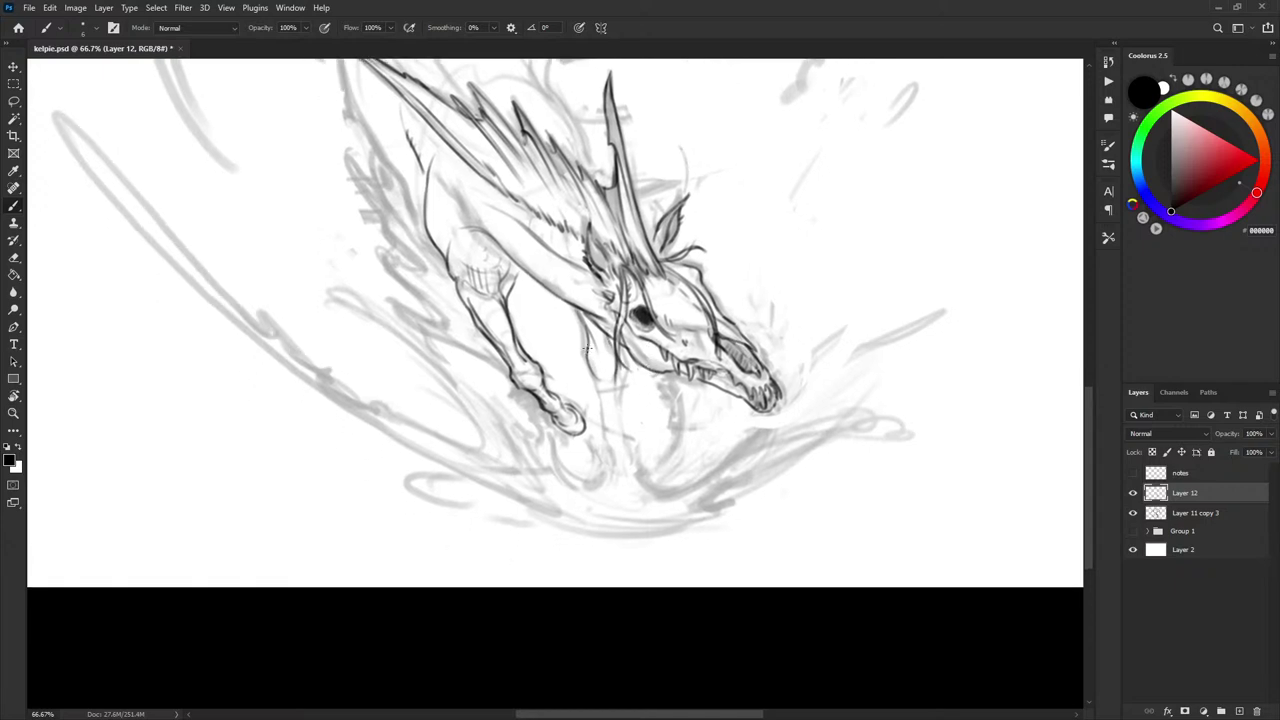
{"action": "mouse_move", "coordinate": [587, 348]}
{"action": "left_mouse_down"}
{"action": "mouse_move", "coordinate": [597, 384]}
{"action": "mouse_move", "coordinate": [627, 375]}
{"action": "mouse_move", "coordinate": [611, 370]}
{"action": "left_mouse_up"}
- Clean up the thin strand hanging beside the jaw where it overlaps the far front leg, using white and black strokes
{"action": "key", "text": "x"}
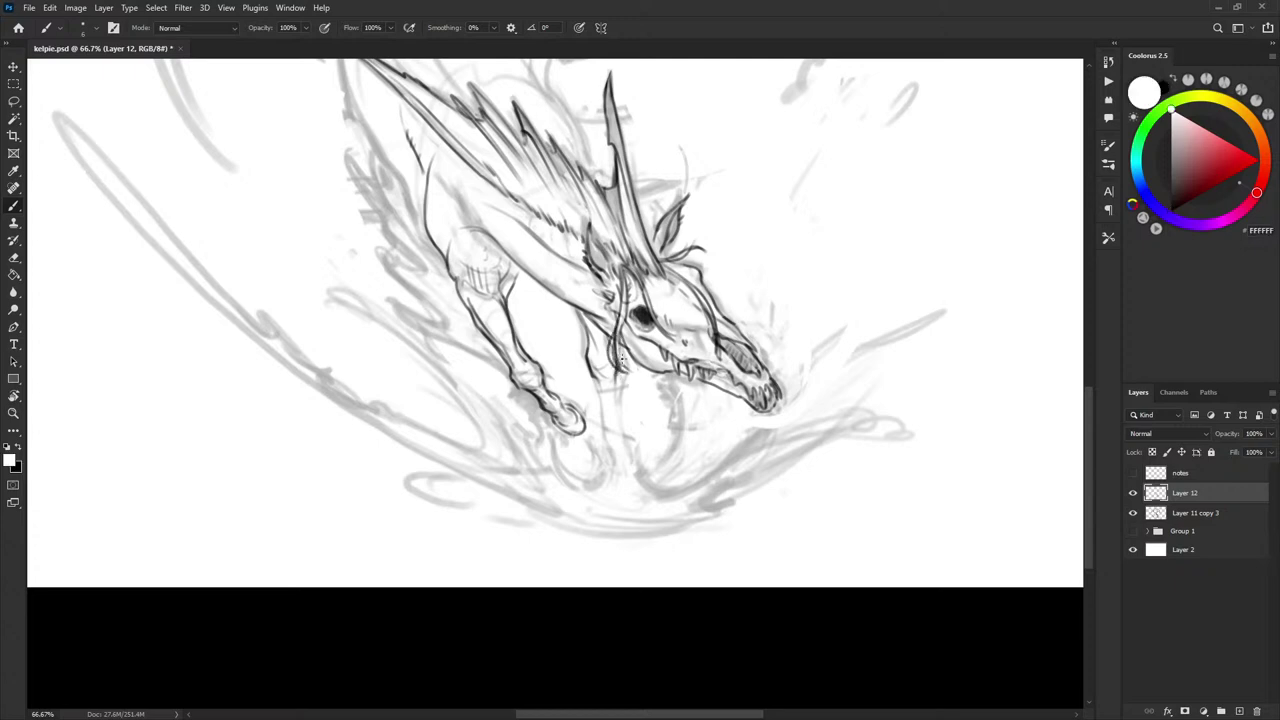
{"action": "key", "text": "x"}
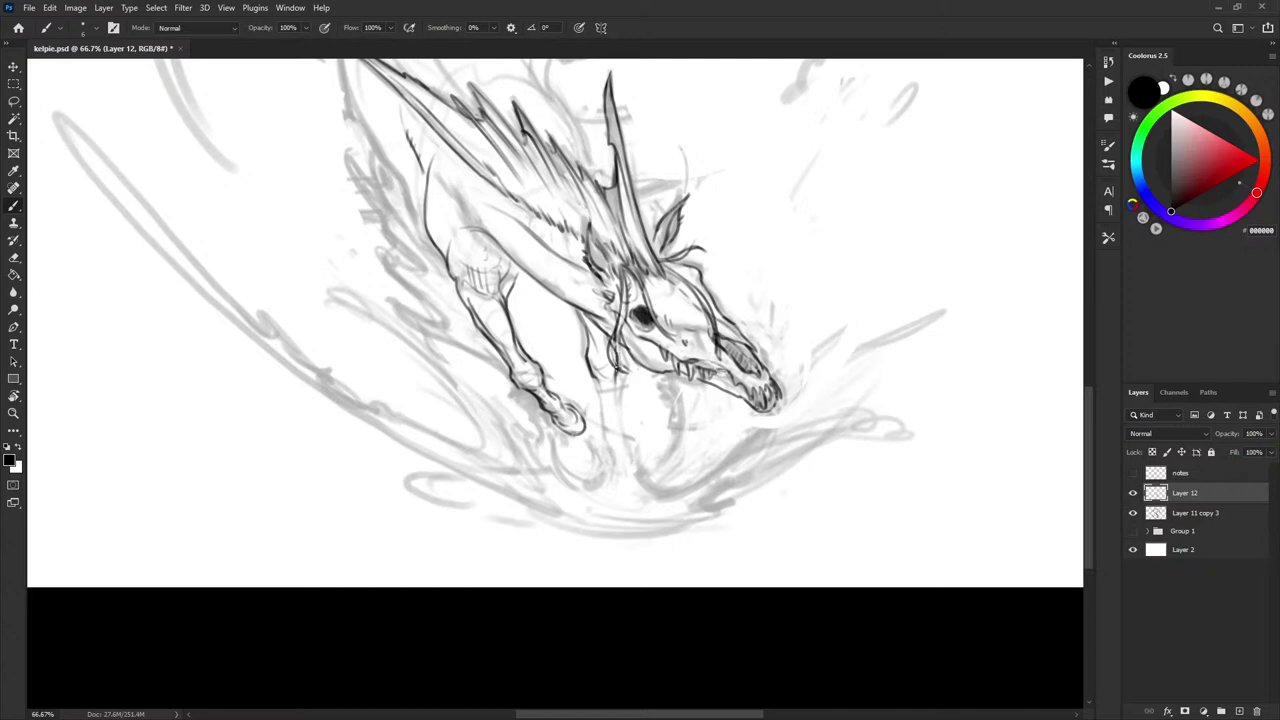
{"action": "key", "text": "x"}
{"action": "key", "text": "x"}
{"action": "key", "text": "x"}
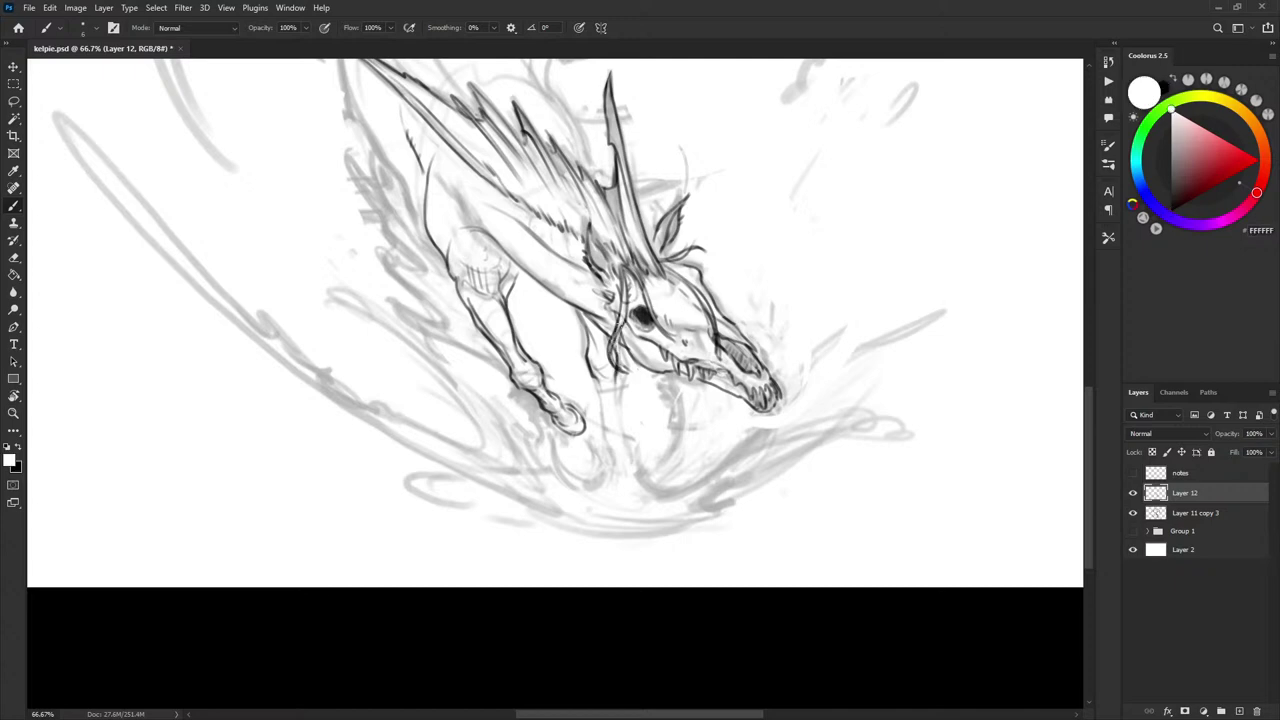
{"action": "key", "text": "x"}
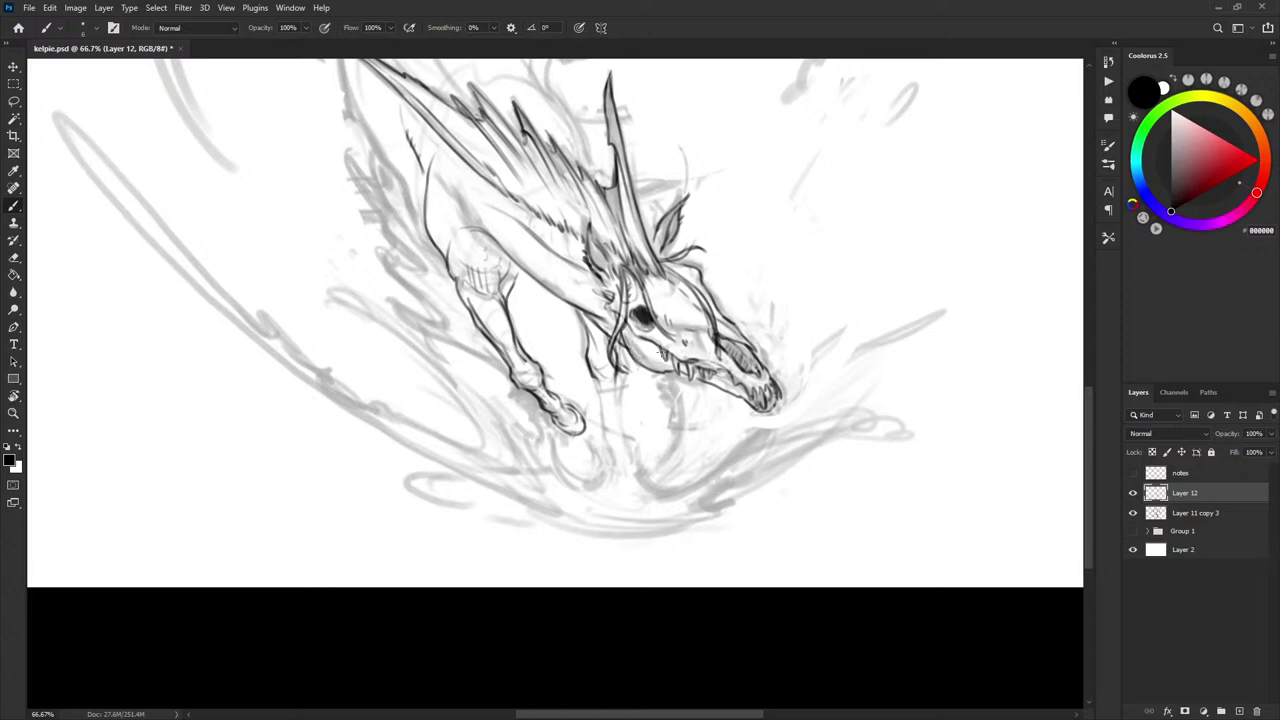
- Ink the far front leg's knee and shin down toward the hoof
{"action": "left_click_drag", "start_coordinate": [796, 308], "coordinate": [793, 268]}
{"action": "left_click_drag", "start_coordinate": [769, 324], "coordinate": [767, 346]}
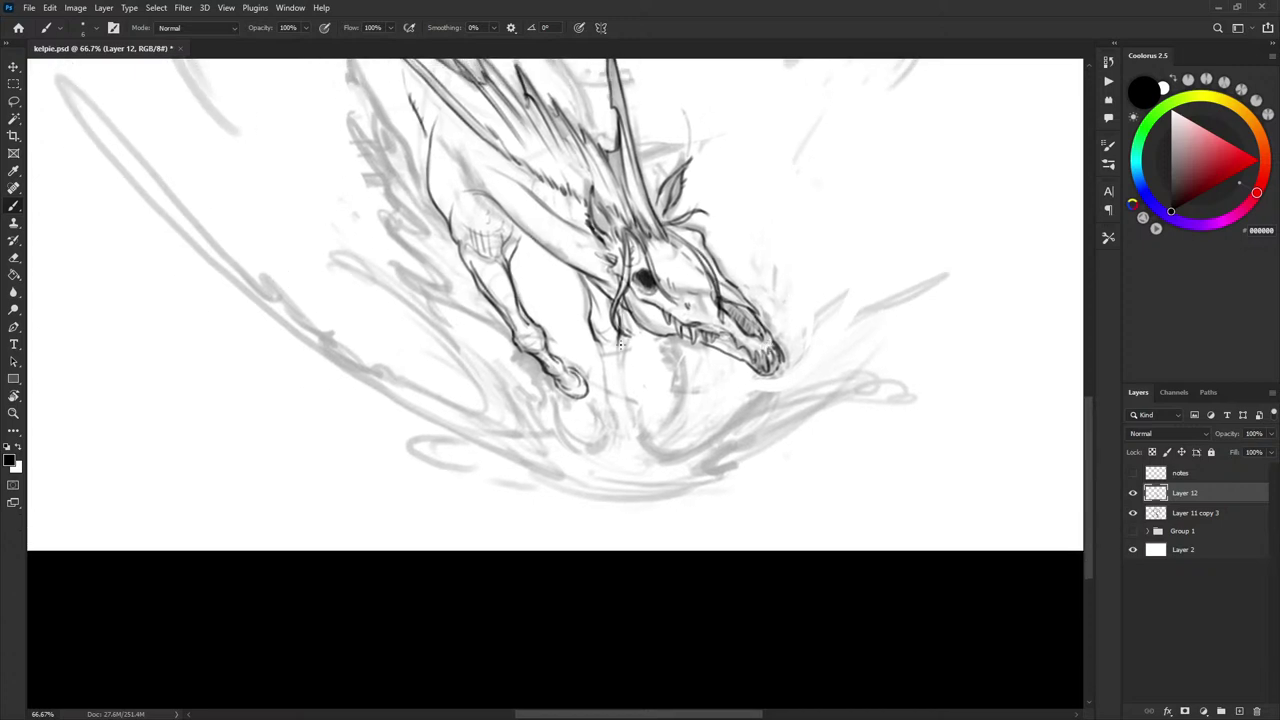
{"action": "mouse_move", "coordinate": [603, 357]}
{"action": "left_mouse_down"}
{"action": "mouse_move", "coordinate": [607, 405]}
{"action": "mouse_move", "coordinate": [624, 398]}
{"action": "mouse_move", "coordinate": [626, 410]}
{"action": "mouse_move", "coordinate": [624, 392]}
{"action": "left_mouse_up"}
{"action": "mouse_move", "coordinate": [600, 336]}
{"action": "left_mouse_down"}
{"action": "mouse_move", "coordinate": [604, 382]}
{"action": "mouse_move", "coordinate": [626, 352]}
{"action": "left_mouse_up"}
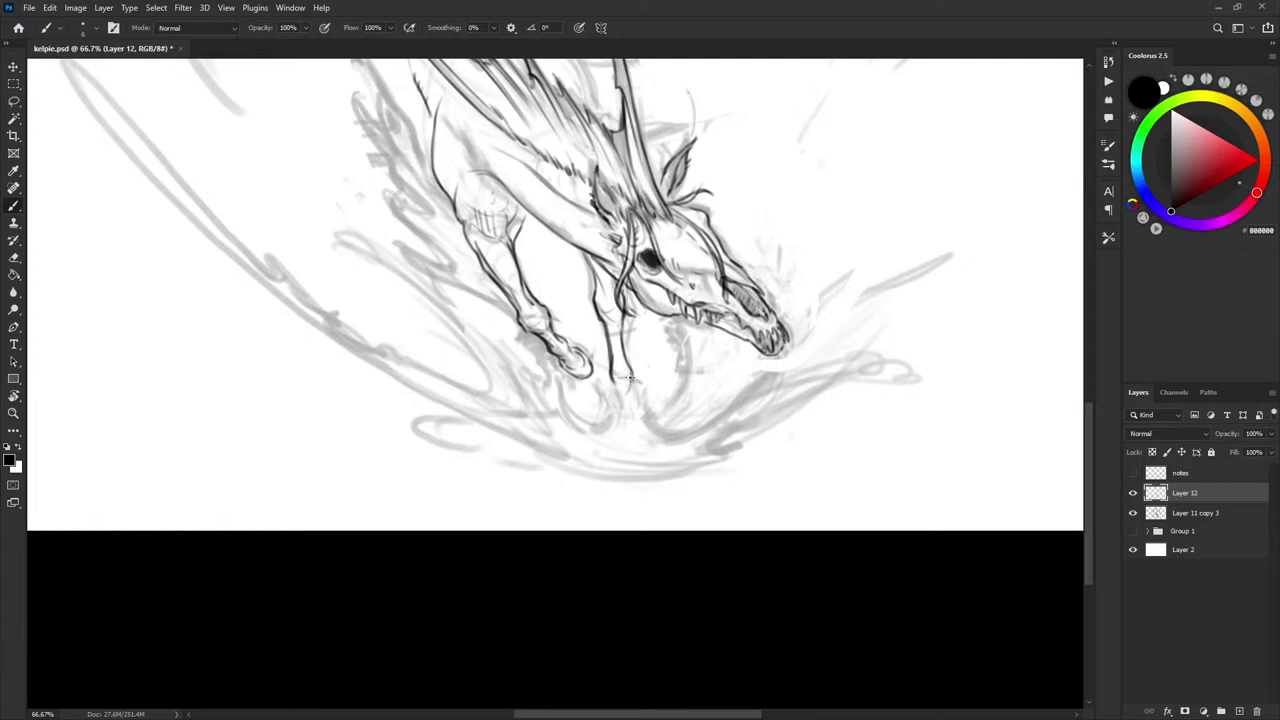
- Ink the fetlock strokes and curling splash lines around the far front hoof, redrawing strokes that miss the sketch
{"action": "mouse_move", "coordinate": [618, 377]}
{"action": "left_mouse_down"}
{"action": "mouse_move", "coordinate": [605, 423]}
{"action": "mouse_move", "coordinate": [601, 387]}
{"action": "mouse_move", "coordinate": [614, 400]}
{"action": "mouse_move", "coordinate": [616, 384]}
{"action": "mouse_move", "coordinate": [660, 438]}
{"action": "left_mouse_up"}
{"action": "key", "text": "ctrl+z"}
{"action": "key", "text": "ctrl+z"}
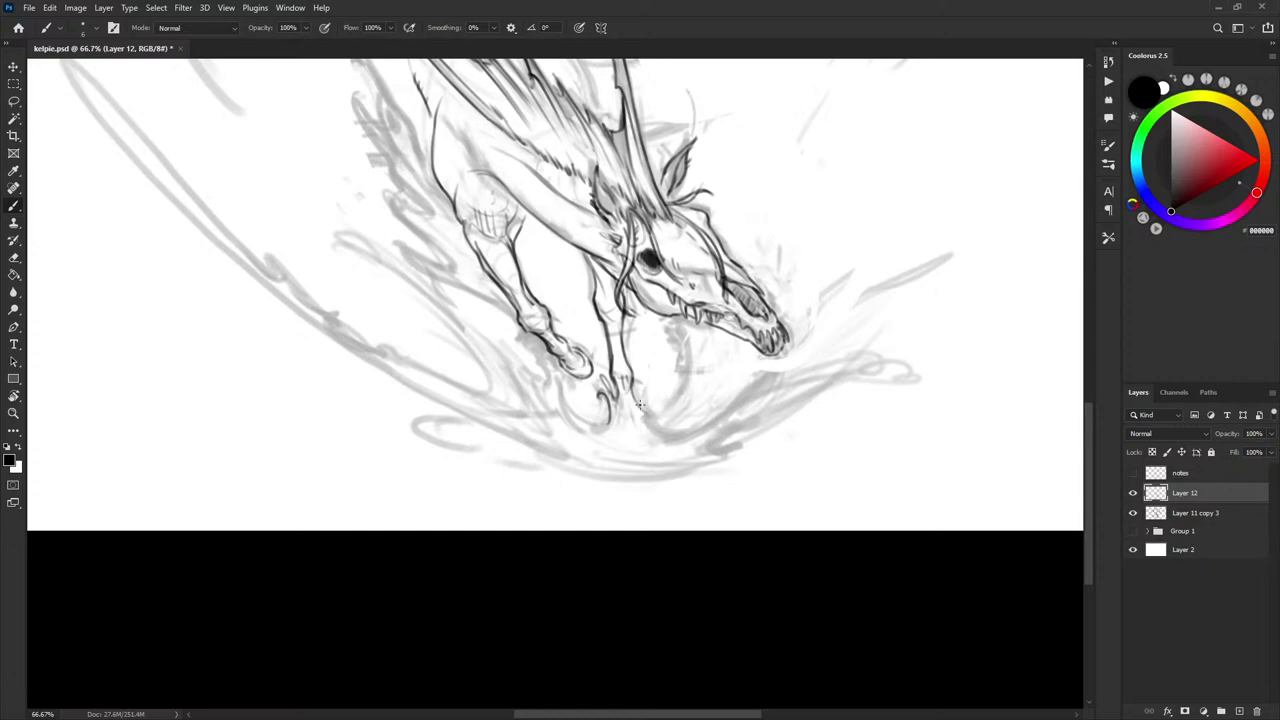
{"action": "key", "text": "ctrl+z"}
{"action": "left_click_drag", "start_coordinate": [642, 382], "coordinate": [646, 421]}
{"action": "left_click_drag", "start_coordinate": [644, 416], "coordinate": [670, 404]}
{"action": "mouse_move", "coordinate": [674, 346]}
{"action": "left_mouse_down"}
{"action": "mouse_move", "coordinate": [677, 333]}
{"action": "mouse_move", "coordinate": [667, 346]}
{"action": "mouse_move", "coordinate": [683, 362]}
{"action": "mouse_move", "coordinate": [662, 412]}
{"action": "left_mouse_up"}
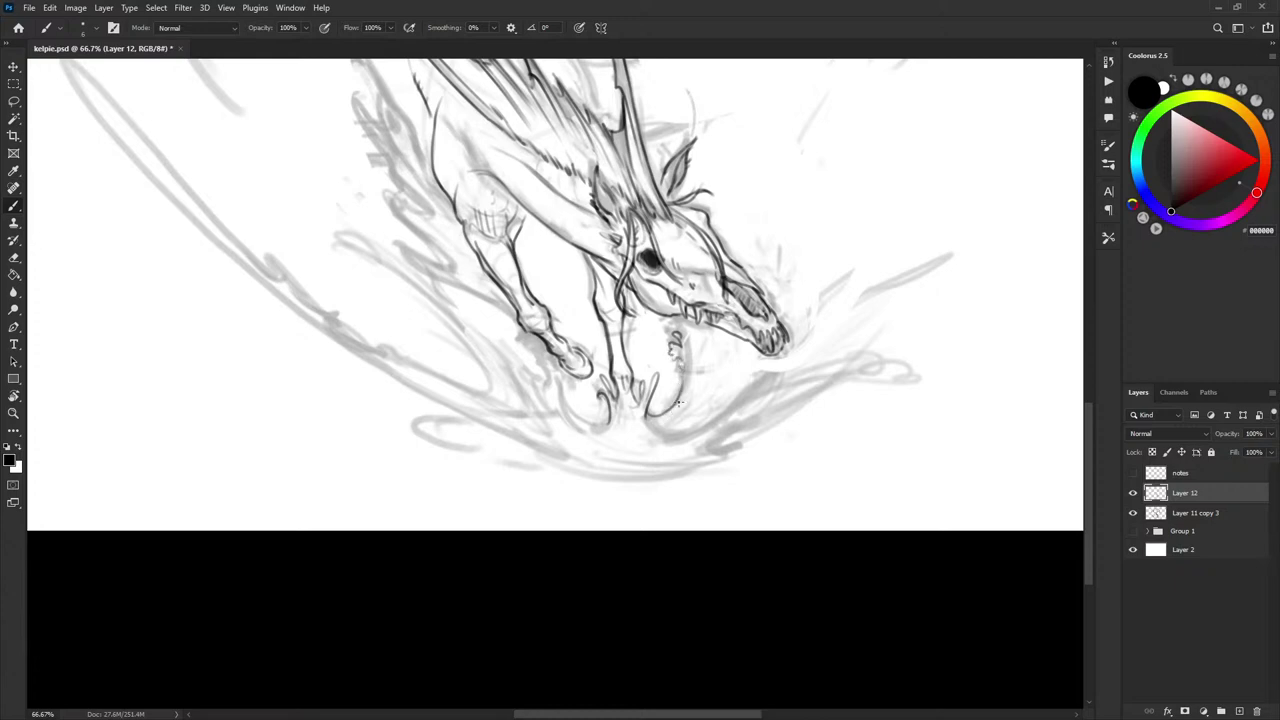
{"action": "mouse_move", "coordinate": [686, 333]}
{"action": "left_mouse_down"}
{"action": "mouse_move", "coordinate": [658, 427]}
{"action": "mouse_move", "coordinate": [670, 447]}
{"action": "mouse_move", "coordinate": [677, 431]}
{"action": "mouse_move", "coordinate": [660, 423]}
{"action": "mouse_move", "coordinate": [664, 433]}
{"action": "mouse_move", "coordinate": [694, 402]}
{"action": "left_mouse_up"}
- Darken and reshape the splash curls on both sides of the far hoof, and check the line art with the rough sketch hidden
{"action": "scroll", "coordinate": [648, 404], "scroll_direction": "down", "scroll_amount": 1}
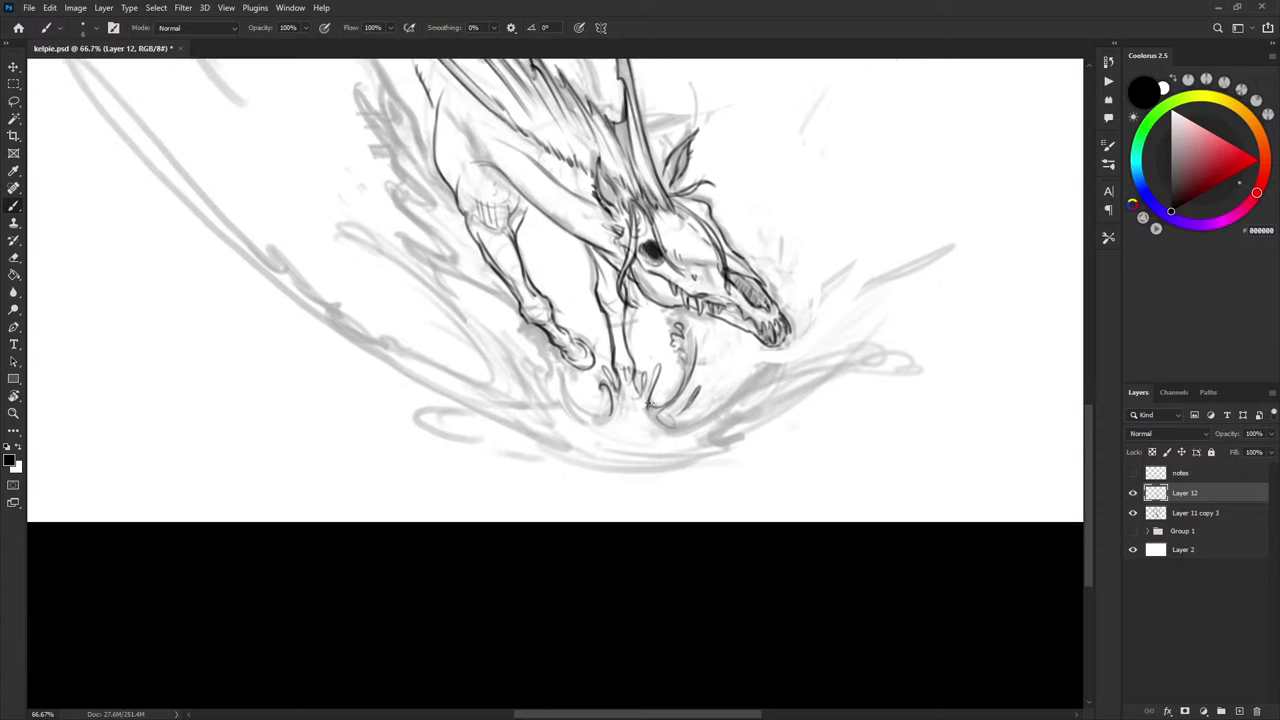
{"action": "mouse_move", "coordinate": [586, 407]}
{"action": "left_mouse_down"}
{"action": "mouse_move", "coordinate": [609, 411]}
{"action": "mouse_move", "coordinate": [615, 382]}
{"action": "mouse_move", "coordinate": [612, 405]}
{"action": "left_mouse_up"}
{"action": "key", "text": "x"}
{"action": "key", "text": "x"}
{"action": "left_click_drag", "start_coordinate": [655, 350], "coordinate": [645, 398]}
{"action": "mouse_move", "coordinate": [658, 352]}
{"action": "left_mouse_down"}
{"action": "mouse_move", "coordinate": [650, 380]}
{"action": "mouse_move", "coordinate": [656, 360]}
{"action": "mouse_move", "coordinate": [662, 386]}
{"action": "mouse_move", "coordinate": [648, 390]}
{"action": "mouse_move", "coordinate": [659, 373]}
{"action": "left_mouse_up"}
{"action": "scroll", "coordinate": [735, 366], "scroll_direction": "up", "scroll_amount": 1}
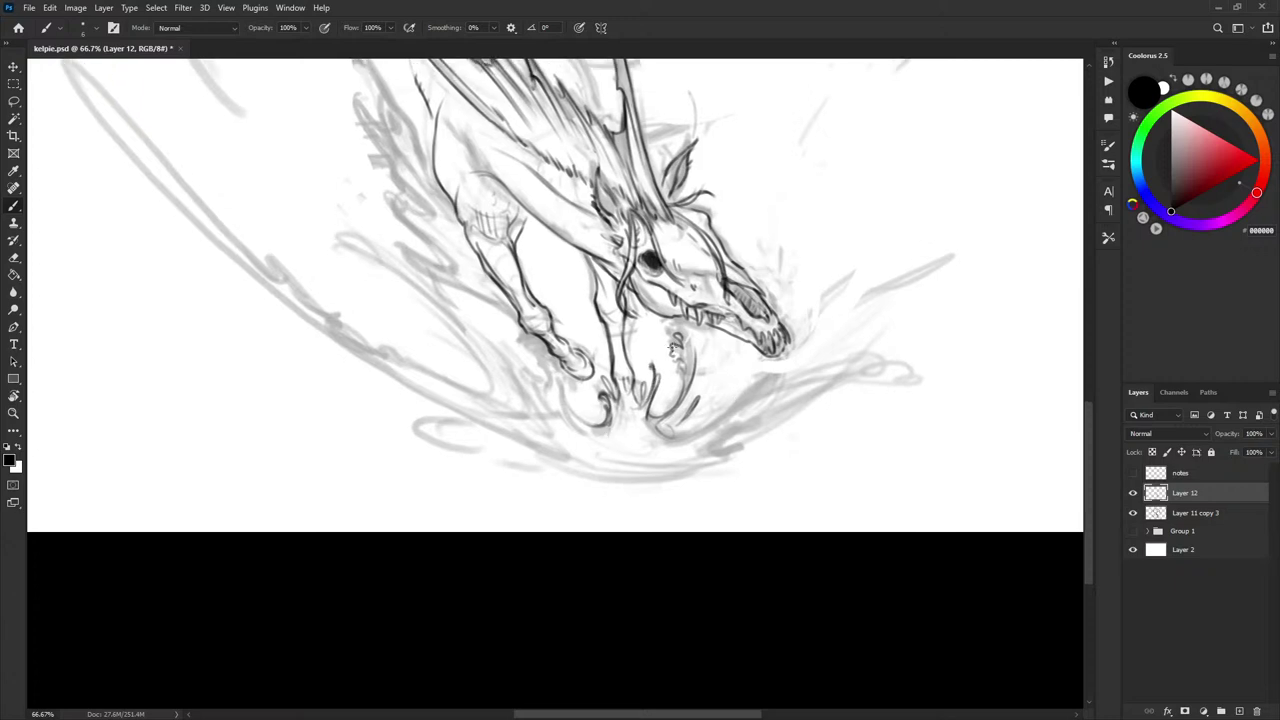
{"action": "scroll", "coordinate": [700, 360], "scroll_direction": "up", "scroll_amount": 5}
{"action": "left_click", "coordinate": [1134, 513]}
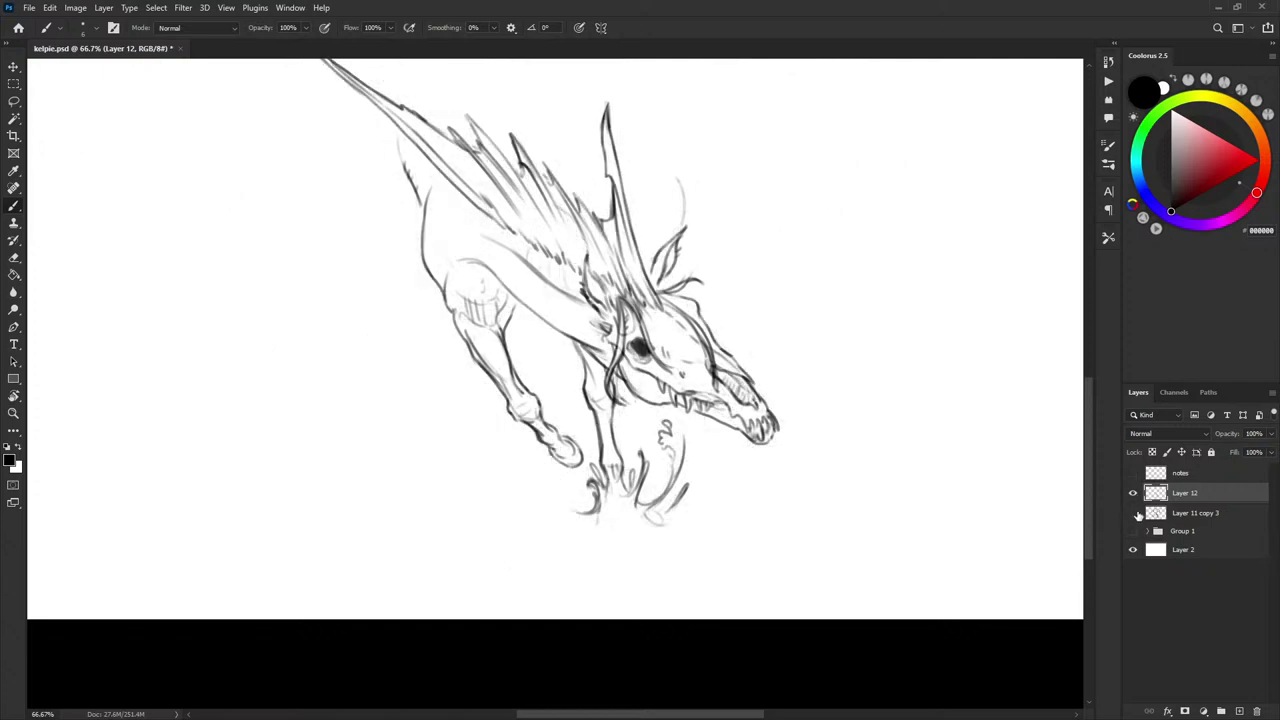
{"action": "left_click", "coordinate": [1134, 513]}
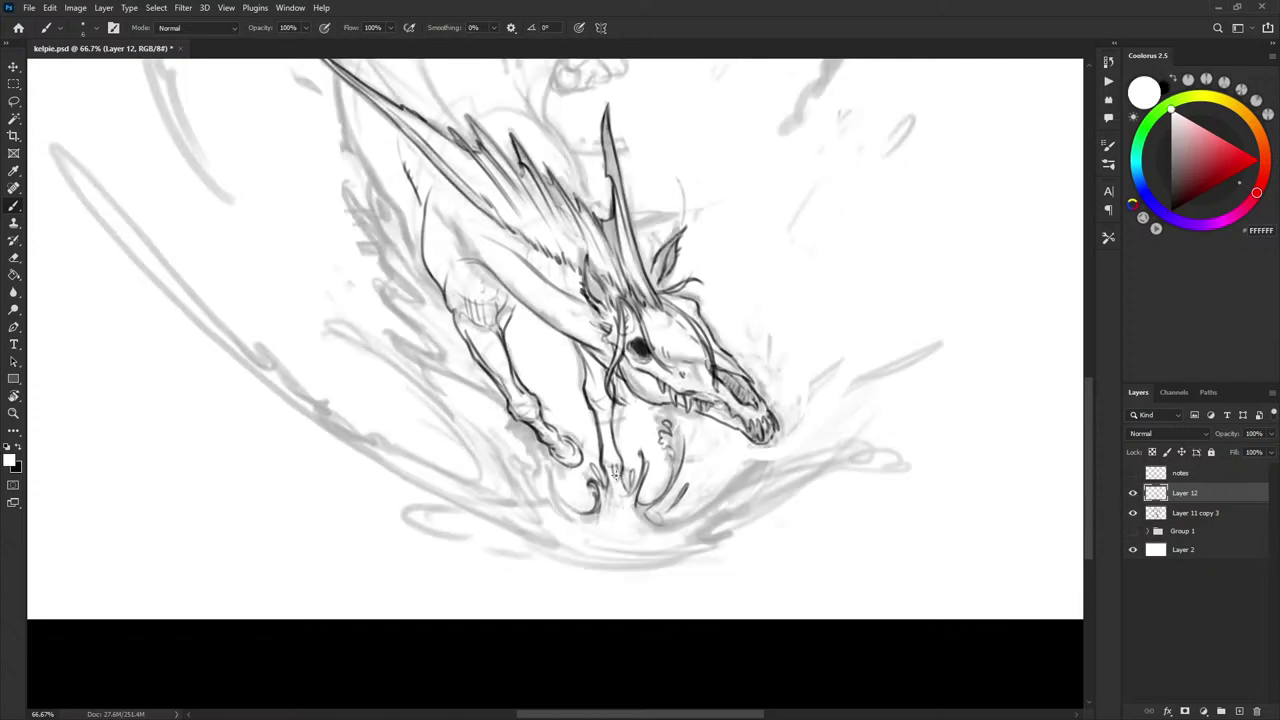
- Ink the wavy, ragged water strands trailing behind the near front leg
{"action": "scroll", "coordinate": [394, 289], "scroll_direction": "up", "scroll_amount": 8}
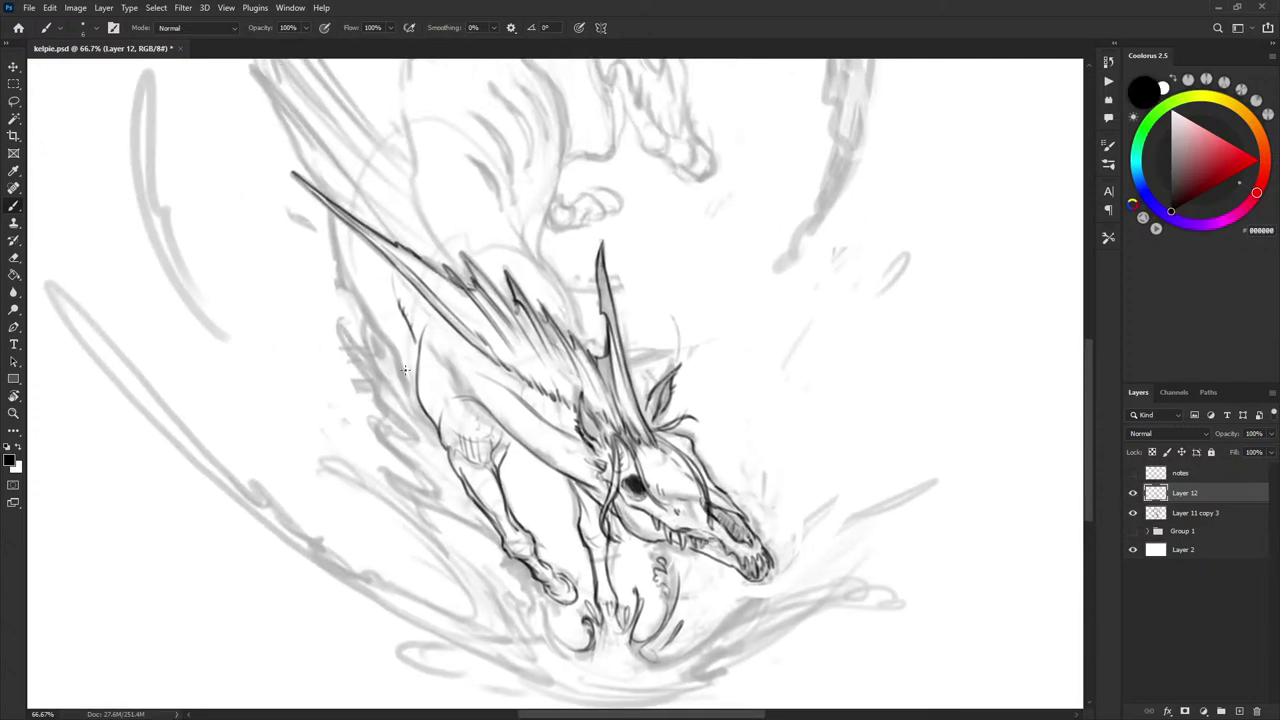
{"action": "scroll", "coordinate": [482, 450], "scroll_direction": "left", "scroll_amount": 2}
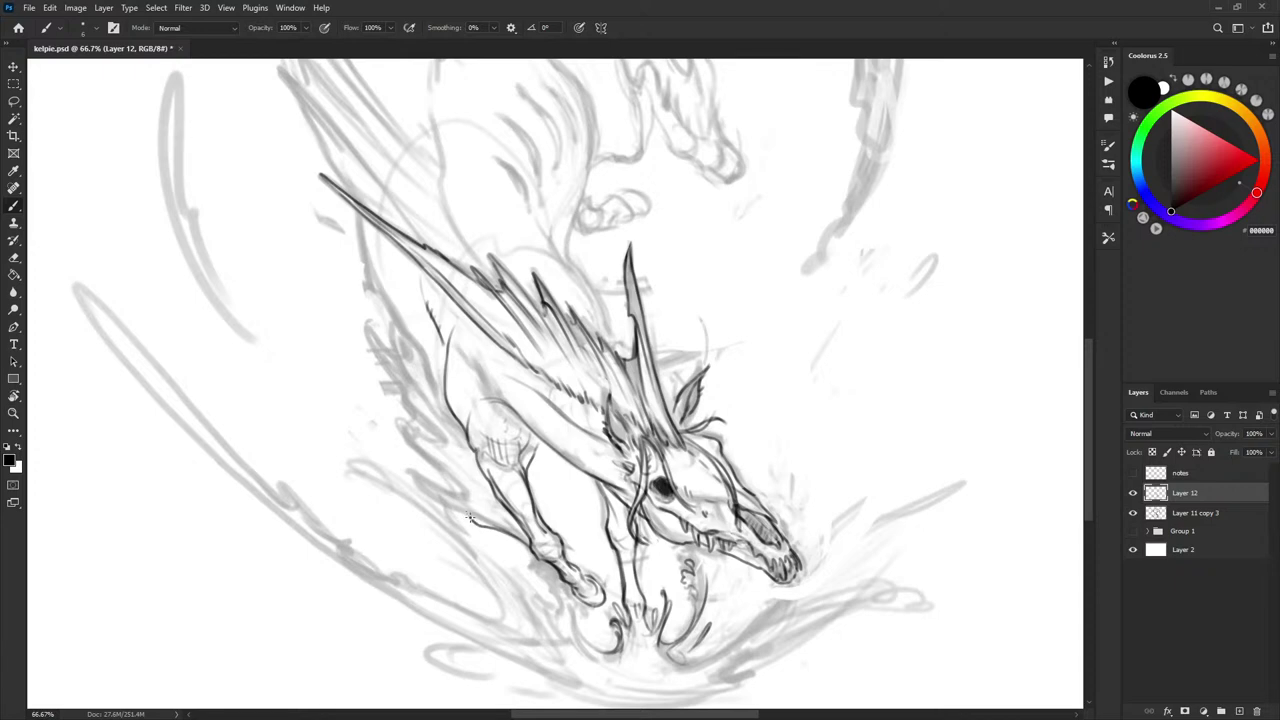
{"action": "left_click_drag", "start_coordinate": [466, 515], "coordinate": [443, 506]}
{"action": "left_click_drag", "start_coordinate": [450, 509], "coordinate": [411, 474]}
{"action": "mouse_move", "coordinate": [406, 468]}
{"action": "left_mouse_down"}
{"action": "mouse_move", "coordinate": [464, 497]}
{"action": "mouse_move", "coordinate": [441, 466]}
{"action": "left_mouse_up"}
{"action": "mouse_move", "coordinate": [410, 416]}
{"action": "left_mouse_down"}
{"action": "mouse_move", "coordinate": [436, 442]}
{"action": "mouse_move", "coordinate": [402, 422]}
{"action": "mouse_move", "coordinate": [415, 427]}
{"action": "left_mouse_up"}
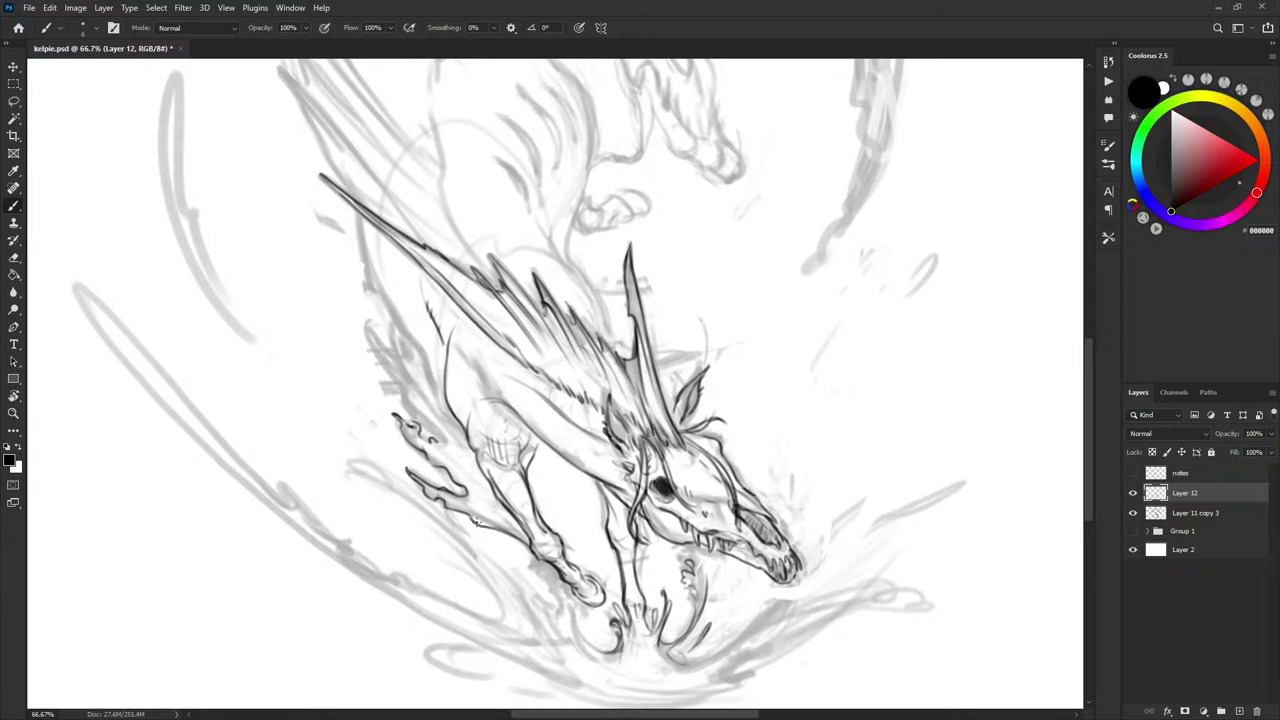
- Connect the ragged water strands to the near front leg and clean up their overlaps with white
{"action": "mouse_move", "coordinate": [477, 522]}
{"action": "left_mouse_down"}
{"action": "mouse_move", "coordinate": [463, 507]}
{"action": "mouse_move", "coordinate": [500, 526]}
{"action": "left_mouse_up"}
{"action": "left_click_drag", "start_coordinate": [474, 478], "coordinate": [437, 403]}
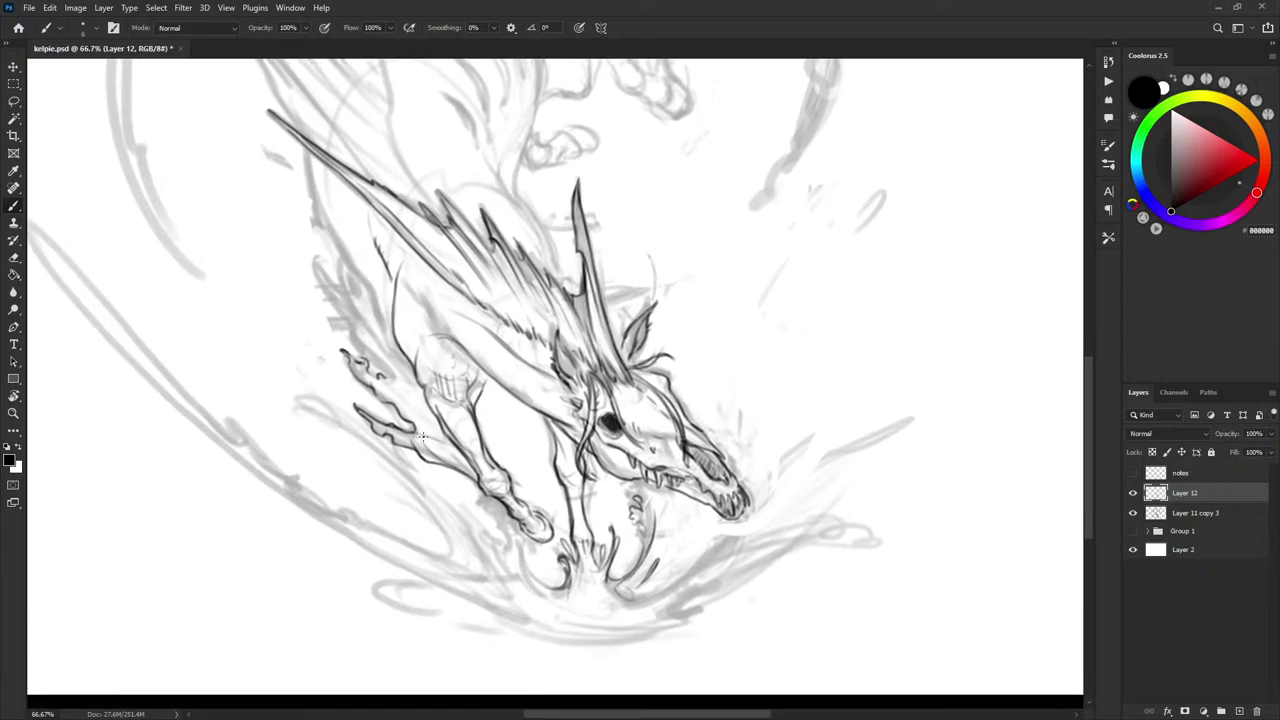
{"action": "left_click_drag", "start_coordinate": [416, 431], "coordinate": [458, 455]}
{"action": "key", "text": "x"}
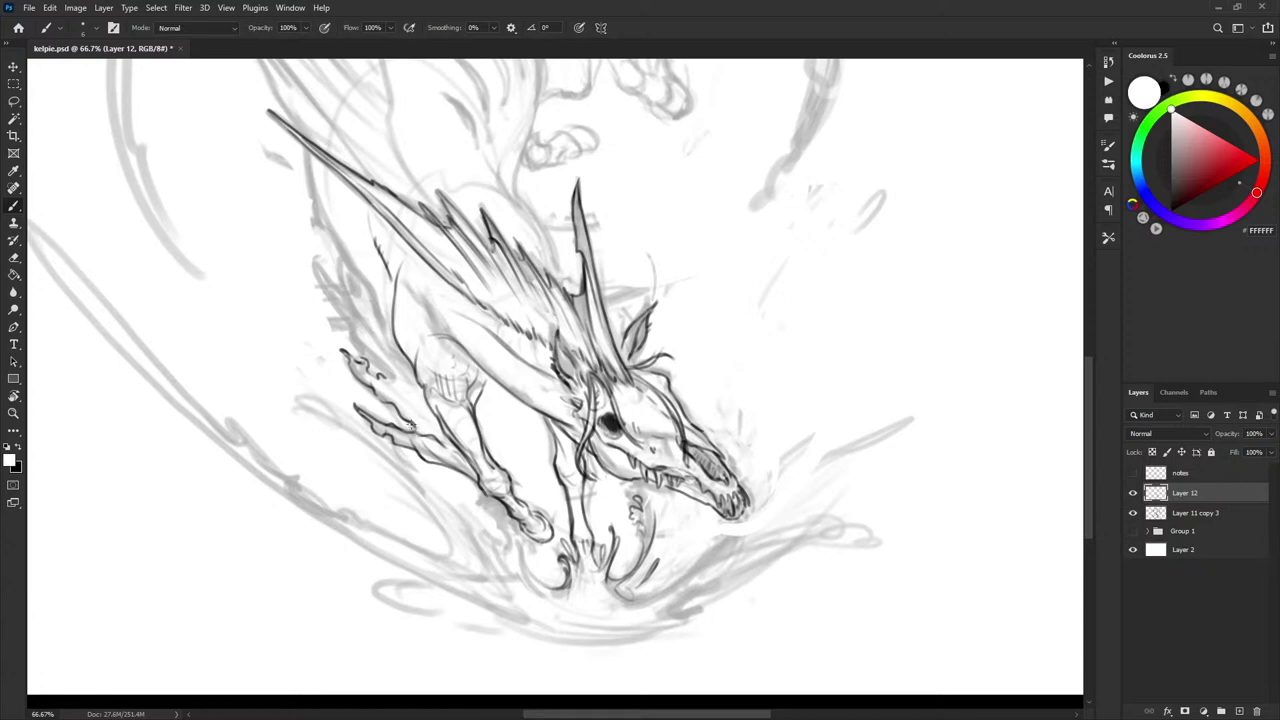
{"action": "key", "text": "x"}
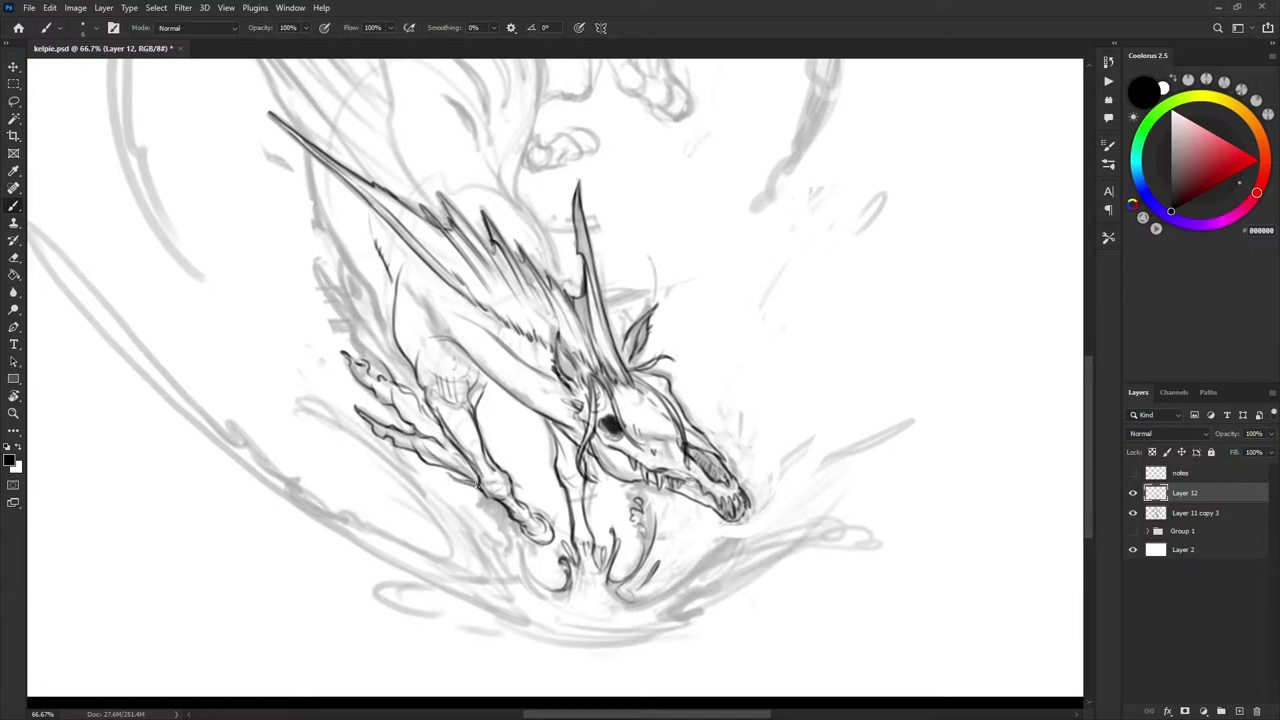
- Ink the outer wavy edge of the upper water strand rising behind the chest
{"action": "left_click_drag", "start_coordinate": [692, 391], "coordinate": [706, 408]}
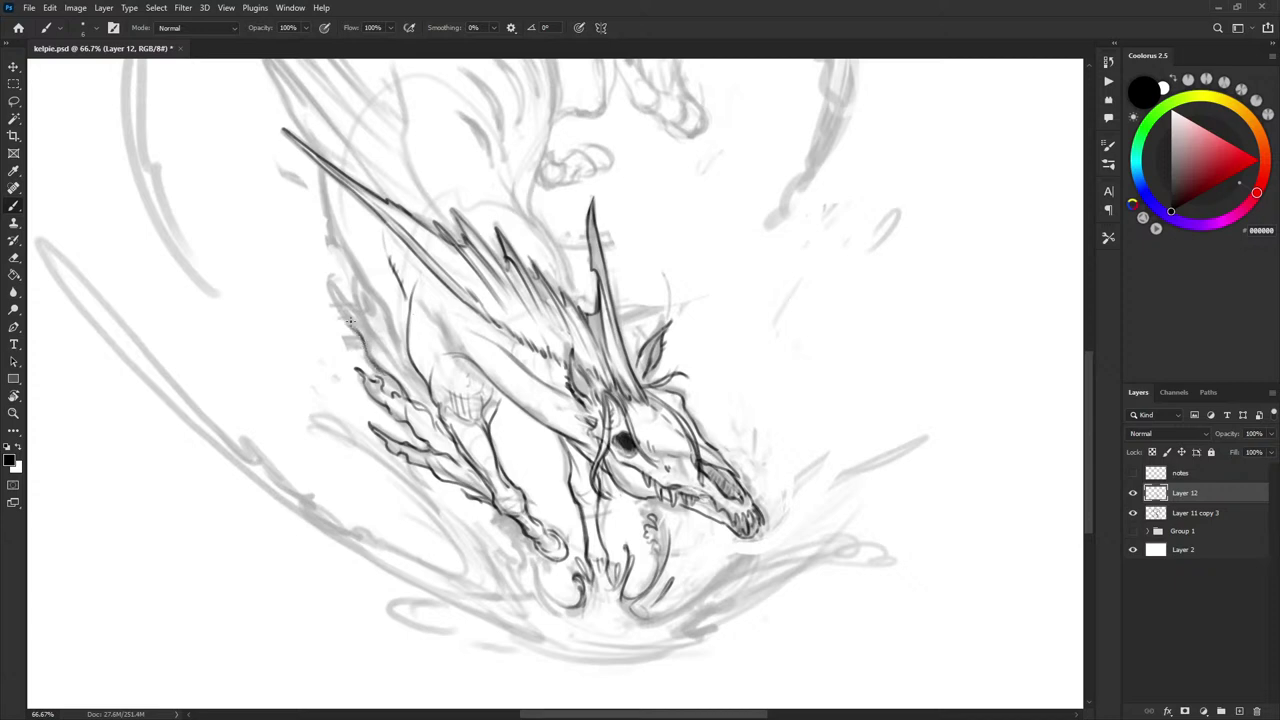
{"action": "mouse_move", "coordinate": [340, 312]}
{"action": "left_mouse_down"}
{"action": "mouse_move", "coordinate": [328, 274]}
{"action": "mouse_move", "coordinate": [379, 346]}
{"action": "left_mouse_up"}
{"action": "mouse_move", "coordinate": [468, 290]}
{"action": "left_mouse_down"}
{"action": "mouse_move", "coordinate": [439, 506]}
{"action": "mouse_move", "coordinate": [478, 304]}
{"action": "left_mouse_up"}
{"action": "left_click_drag", "start_coordinate": [358, 334], "coordinate": [374, 352]}
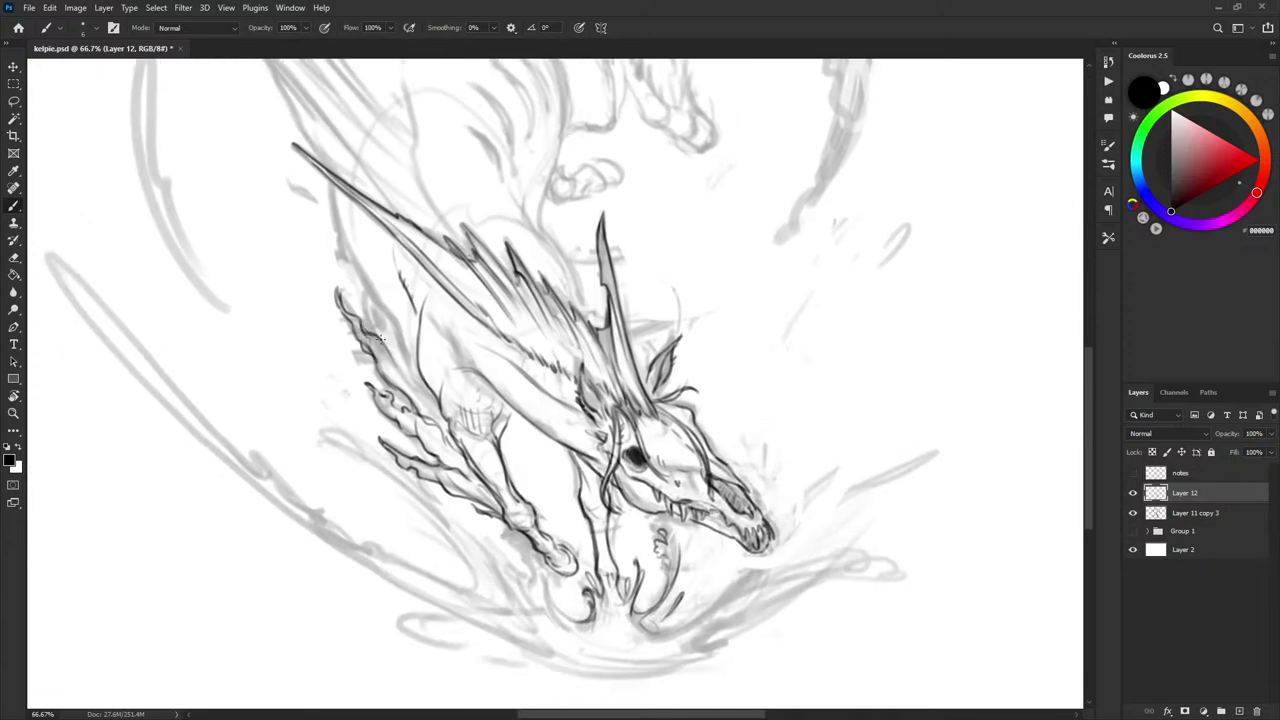
- Add the inner curling strand beside the upper water strand and extend it down toward the near leg's upper joint
{"action": "left_click_drag", "start_coordinate": [381, 340], "coordinate": [395, 386]}
{"action": "left_click_drag", "start_coordinate": [399, 370], "coordinate": [426, 394]}
{"action": "mouse_move", "coordinate": [374, 322]}
{"action": "left_mouse_down"}
{"action": "mouse_move", "coordinate": [378, 310]}
{"action": "mouse_move", "coordinate": [424, 392]}
{"action": "left_mouse_up"}
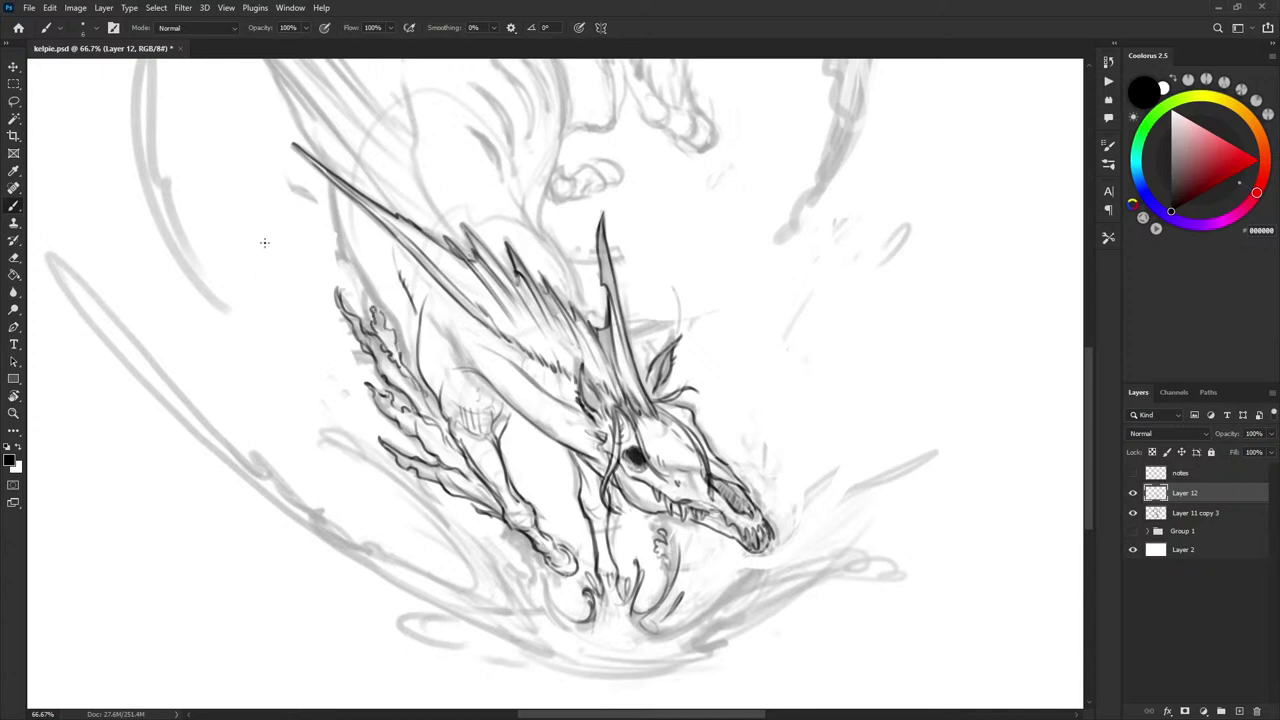
- Doodle a small ragged water-edge sample in the empty area beside the long mane strand and delete it
{"action": "mouse_move", "coordinate": [257, 280]}
{"action": "left_mouse_down"}
{"action": "mouse_move", "coordinate": [276, 252]}
{"action": "mouse_move", "coordinate": [310, 246]}
{"action": "mouse_move", "coordinate": [258, 227]}
{"action": "mouse_move", "coordinate": [267, 240]}
{"action": "mouse_move", "coordinate": [266, 226]}
{"action": "left_mouse_up"}
{"action": "mouse_move", "coordinate": [275, 251]}
{"action": "left_mouse_down"}
{"action": "mouse_move", "coordinate": [270, 230]}
{"action": "mouse_move", "coordinate": [295, 228]}
{"action": "mouse_move", "coordinate": [266, 223]}
{"action": "mouse_move", "coordinate": [291, 228]}
{"action": "left_mouse_up"}
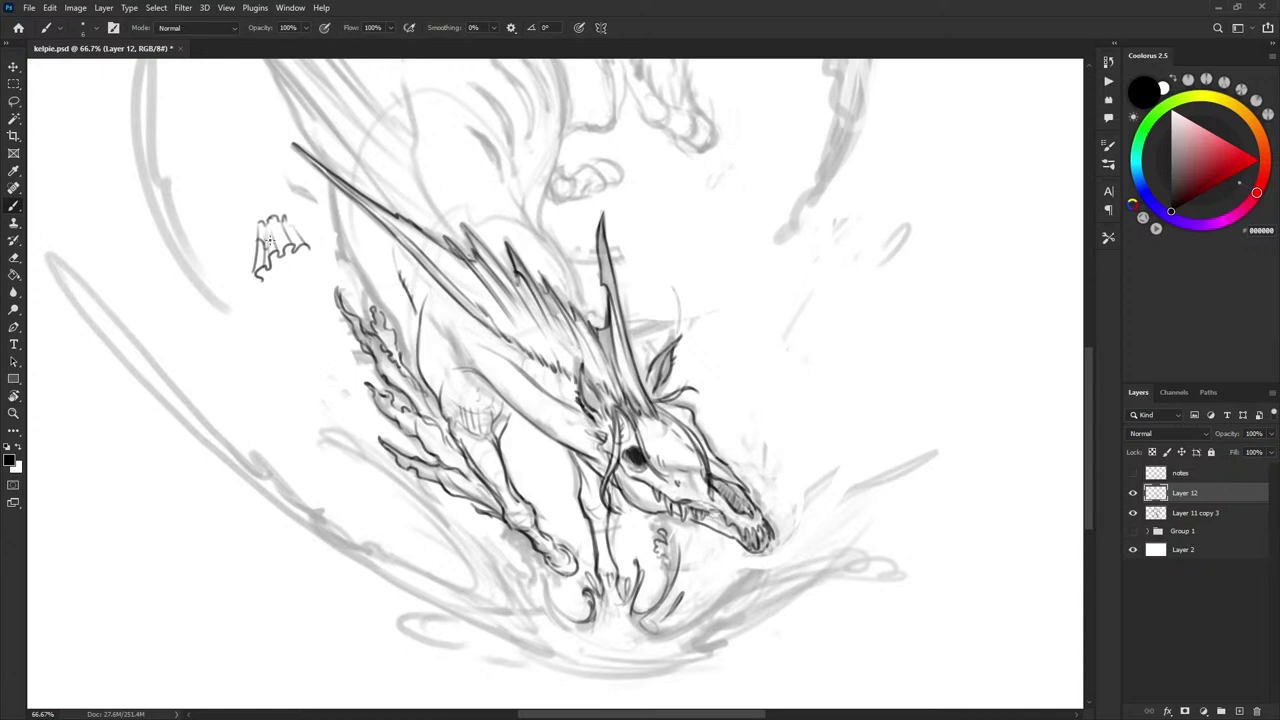
{"action": "mouse_move", "coordinate": [276, 240]}
{"action": "left_mouse_down"}
{"action": "mouse_move", "coordinate": [298, 233]}
{"action": "mouse_move", "coordinate": [300, 210]}
{"action": "mouse_move", "coordinate": [250, 213]}
{"action": "left_mouse_up"}
{"action": "key", "text": "l"}
{"action": "key", "text": "Delete"}
{"action": "key", "text": "ctrl+d"}
{"action": "key", "text": "b"}
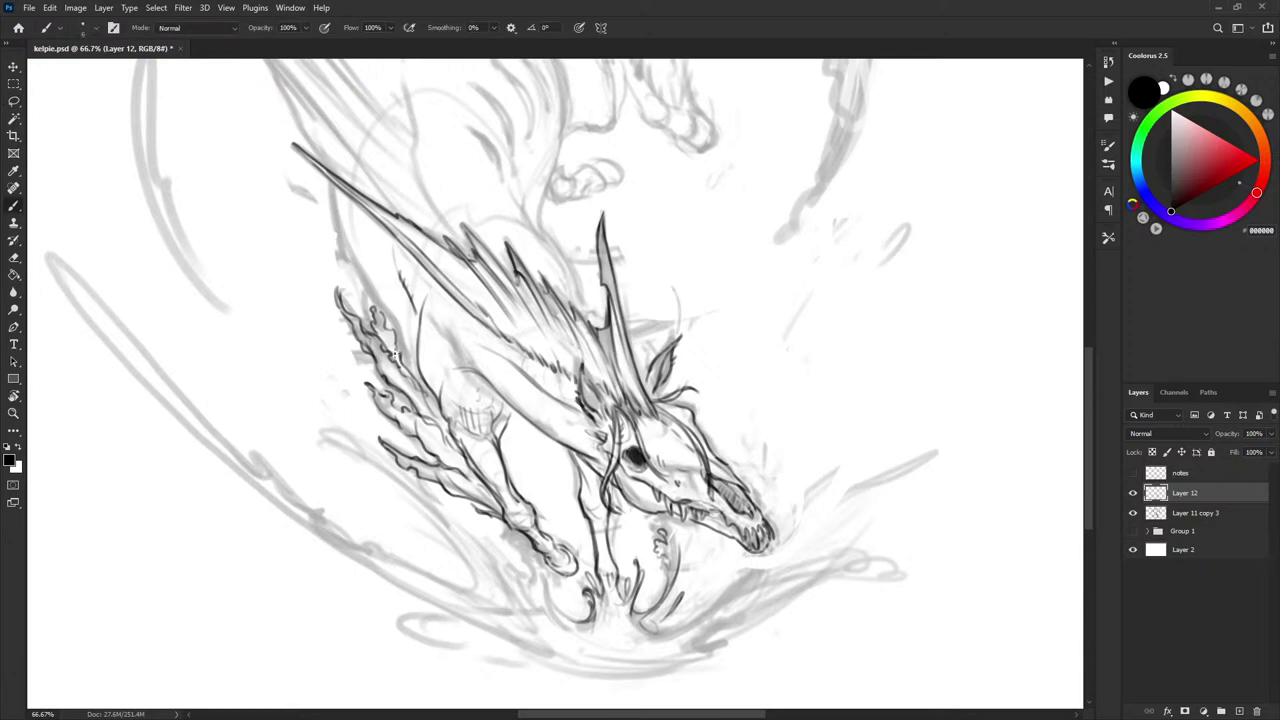
- Refine the inner edge of the upper water strand and ink two long thin strands trailing outward from the near leg's splashes
{"action": "left_click_drag", "start_coordinate": [384, 361], "coordinate": [396, 355]}
{"action": "left_click_drag", "start_coordinate": [452, 290], "coordinate": [436, 375]}
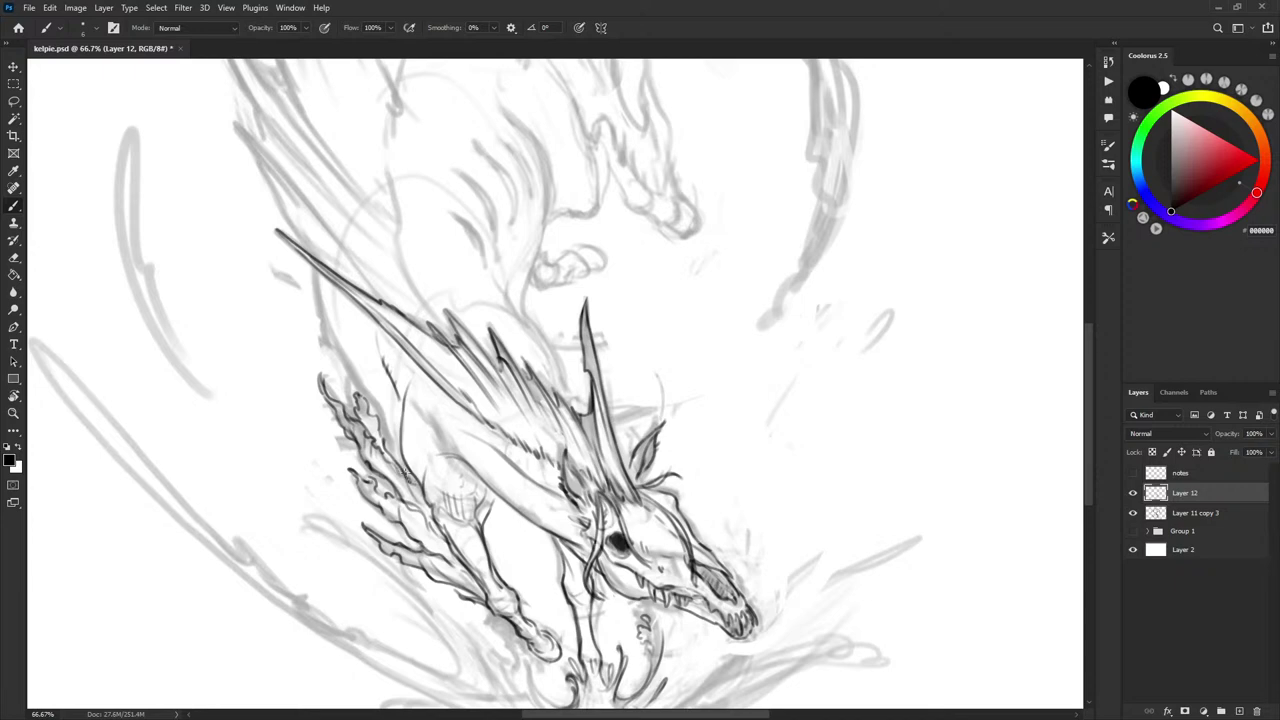
{"action": "mouse_move", "coordinate": [387, 427]}
{"action": "left_mouse_down"}
{"action": "mouse_move", "coordinate": [376, 410]}
{"action": "mouse_move", "coordinate": [401, 452]}
{"action": "left_mouse_up"}
{"action": "left_click_drag", "start_coordinate": [367, 396], "coordinate": [389, 428]}
{"action": "mouse_move", "coordinate": [286, 402]}
{"action": "left_mouse_down"}
{"action": "mouse_move", "coordinate": [314, 442]}
{"action": "mouse_move", "coordinate": [376, 481]}
{"action": "left_mouse_up"}
{"action": "mouse_move", "coordinate": [387, 530]}
{"action": "left_mouse_down"}
{"action": "mouse_move", "coordinate": [331, 479]}
{"action": "mouse_move", "coordinate": [405, 540]}
{"action": "left_mouse_up"}
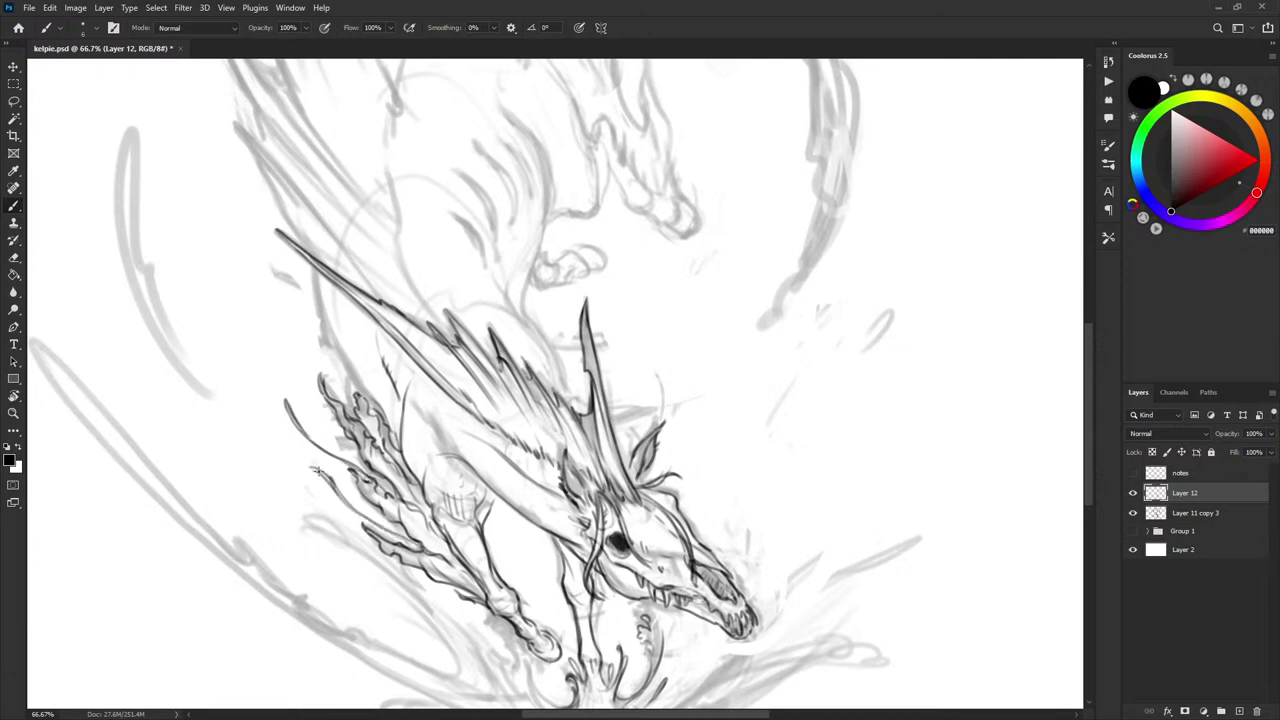
- Try three very long sweeping strands extending back from the near leg's water splashes, and undo them
{"action": "scroll", "coordinate": [466, 474], "scroll_direction": "down", "scroll_amount": 3}
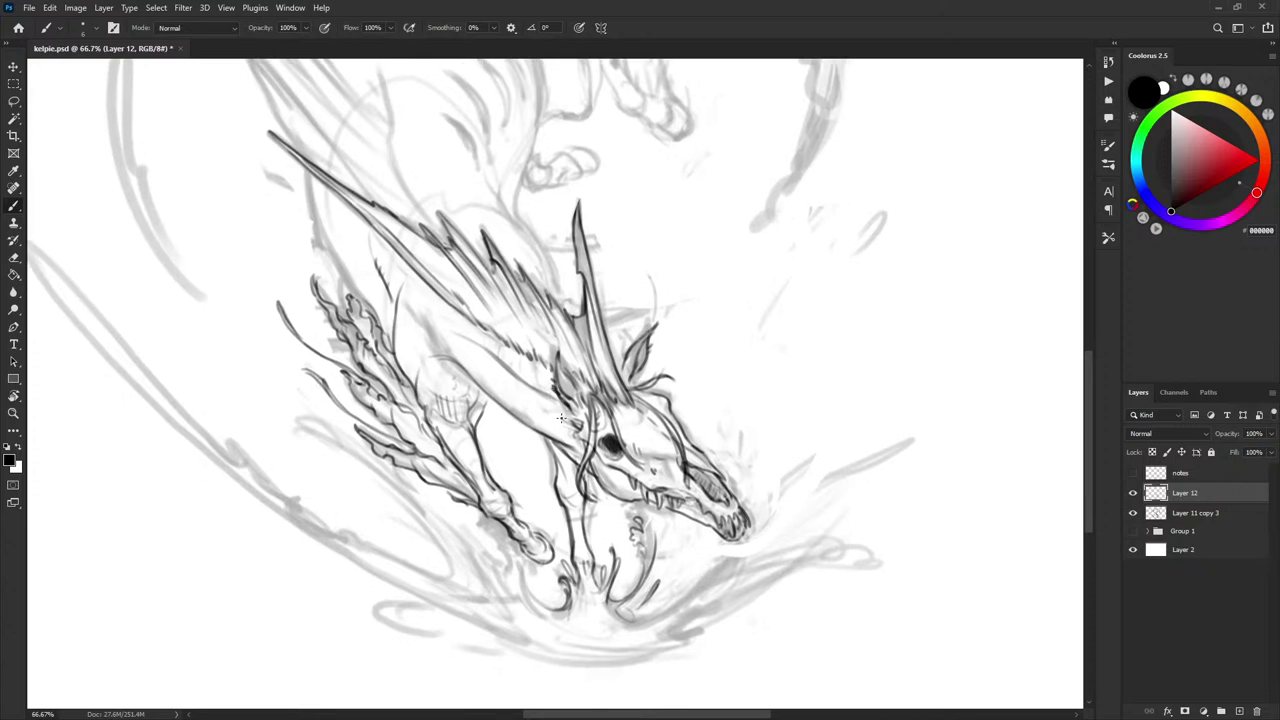
{"action": "left_click_drag", "start_coordinate": [197, 199], "coordinate": [389, 454]}
{"action": "left_click_drag", "start_coordinate": [237, 187], "coordinate": [390, 452]}
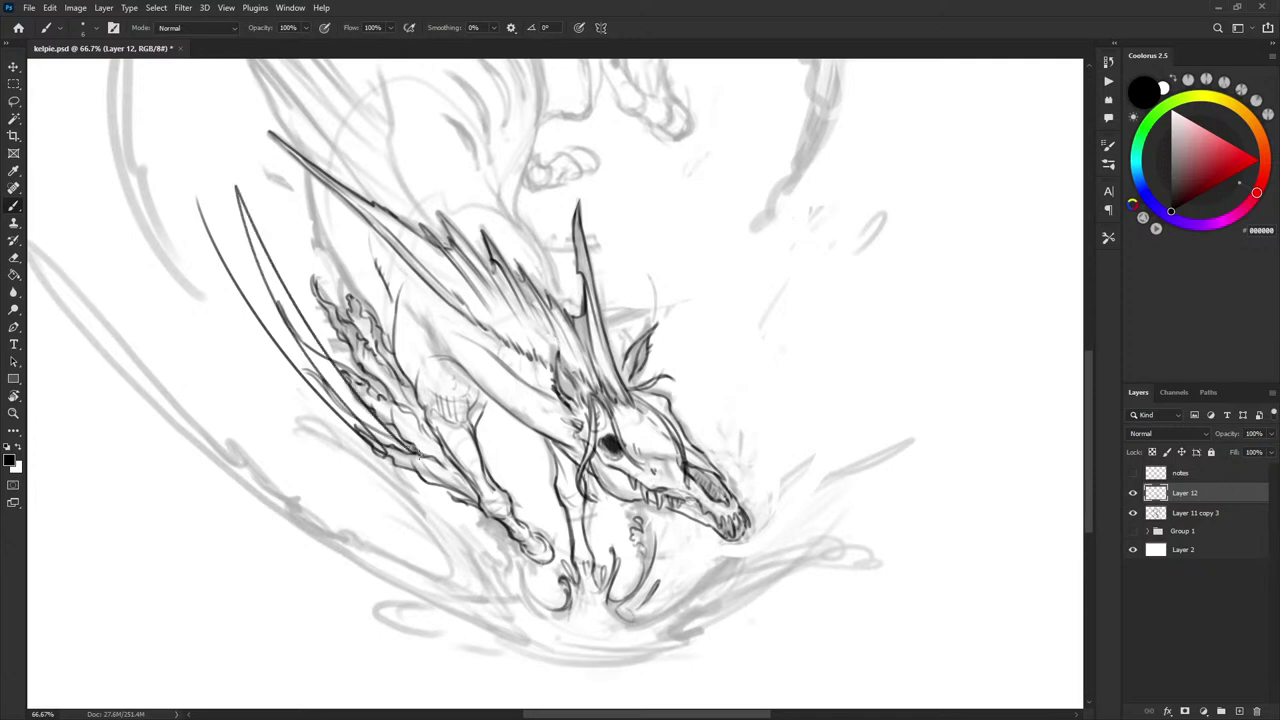
{"action": "left_click_drag", "start_coordinate": [278, 229], "coordinate": [428, 427]}
{"action": "key", "text": "ctrl+z"}
{"action": "key", "text": "ctrl+z"}
{"action": "key", "text": "ctrl+z"}
- Ink the curved body outline from beneath the long mane strand down to the upper water strand behind the chest
{"action": "left_click_drag", "start_coordinate": [357, 234], "coordinate": [366, 343]}
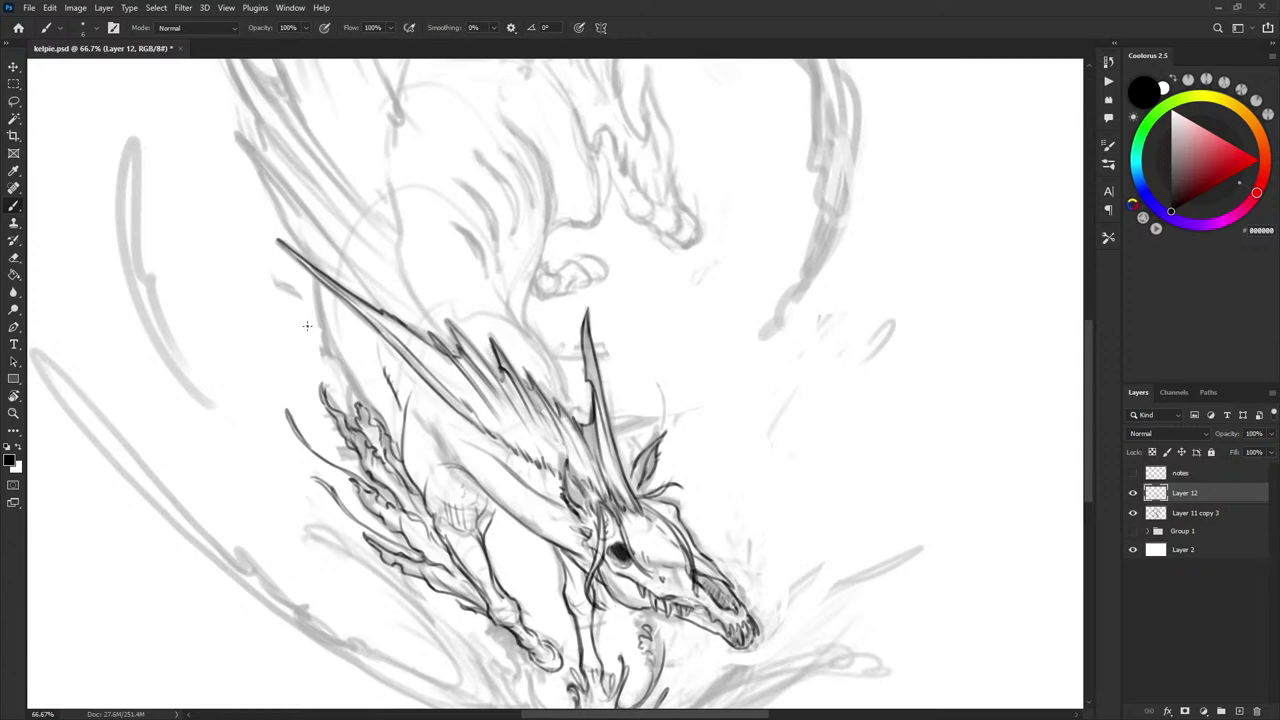
{"action": "mouse_move", "coordinate": [314, 285]}
{"action": "left_mouse_down"}
{"action": "mouse_move", "coordinate": [339, 368]}
{"action": "mouse_move", "coordinate": [405, 457]}
{"action": "left_mouse_up"}
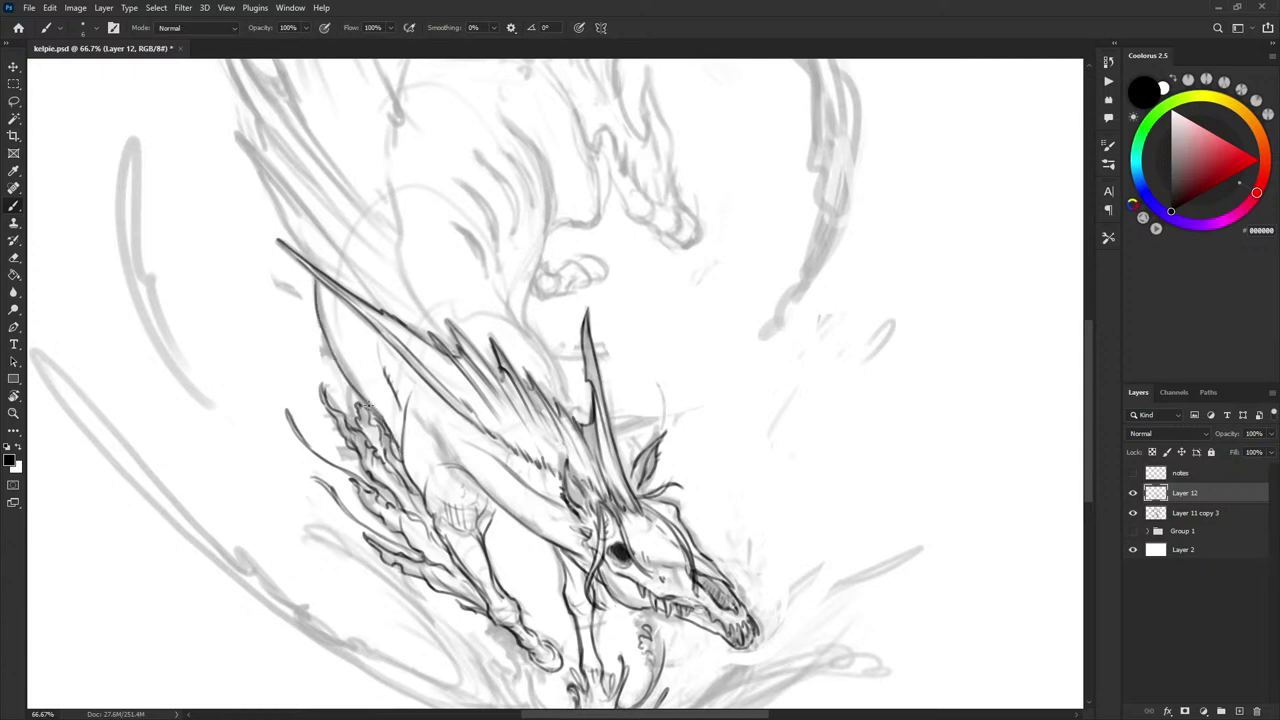
{"action": "left_click_drag", "start_coordinate": [371, 407], "coordinate": [395, 434]}
{"action": "scroll", "coordinate": [484, 321], "scroll_direction": "up", "scroll_amount": 2}
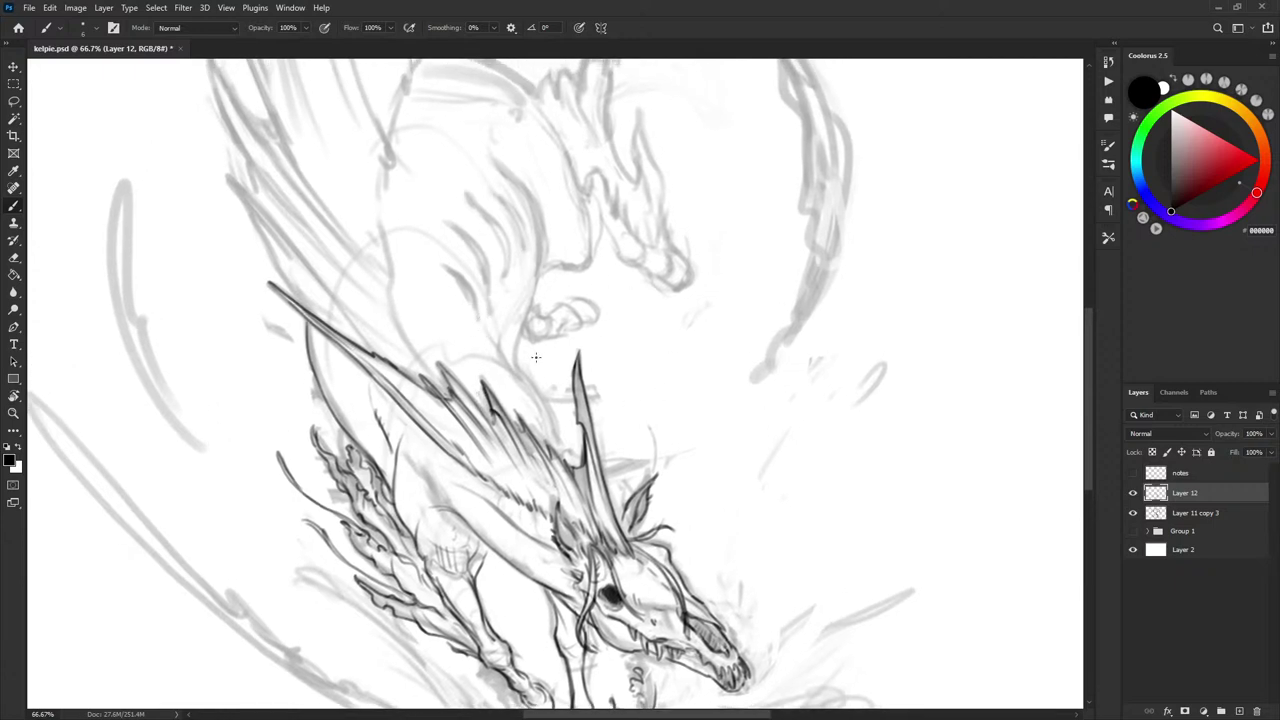
{"action": "mouse_move", "coordinate": [402, 440]}
{"action": "left_mouse_down"}
{"action": "mouse_move", "coordinate": [477, 357]}
{"action": "mouse_move", "coordinate": [520, 400]}
{"action": "left_mouse_up"}
{"action": "key", "text": "ctrl+z"}
- Create a new layer above Layer 12 and draw a red (#FF0000) cross-contour arc around the kelpie's shoulders
{"action": "key", "text": "ctrl+minus"}
{"action": "left_click", "coordinate": [1239, 710]}
{"action": "left_click", "coordinate": [1258, 160]}
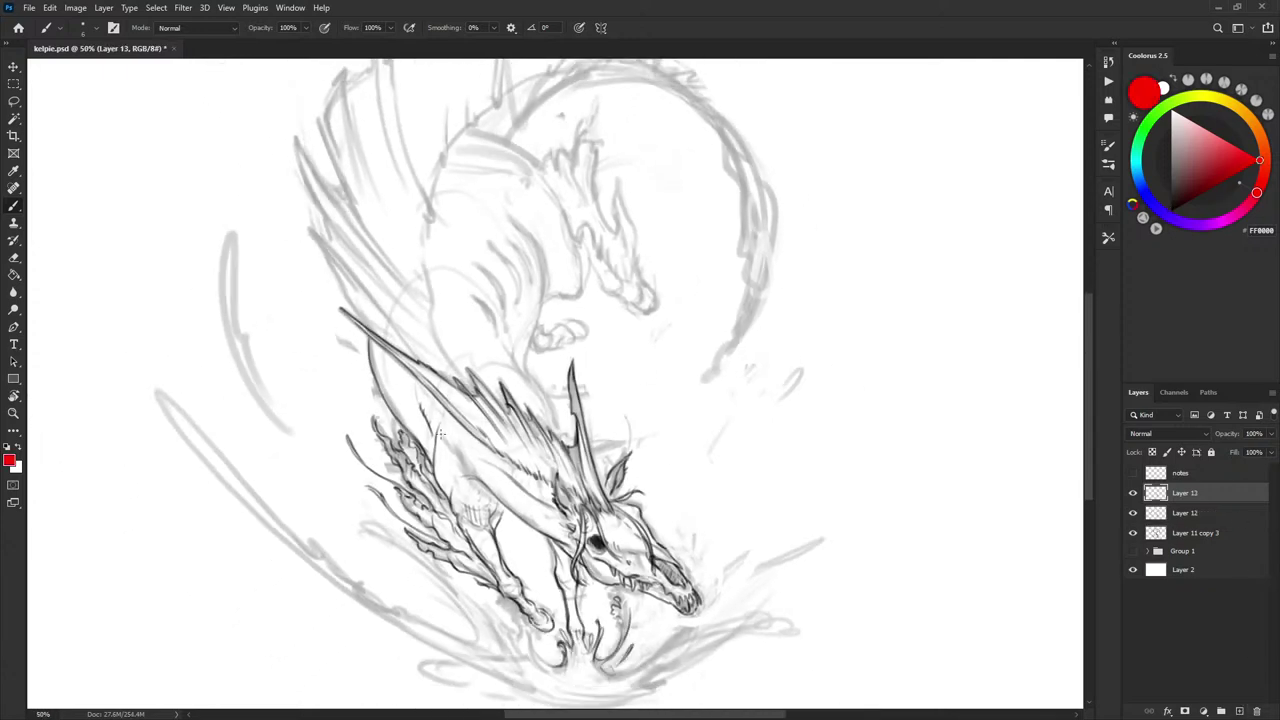
{"action": "mouse_move", "coordinate": [440, 433]}
{"action": "left_mouse_down"}
{"action": "mouse_move", "coordinate": [456, 388]}
{"action": "mouse_move", "coordinate": [506, 375]}
{"action": "mouse_move", "coordinate": [489, 374]}
{"action": "mouse_move", "coordinate": [615, 377]}
{"action": "mouse_move", "coordinate": [611, 393]}
{"action": "mouse_move", "coordinate": [507, 377]}
{"action": "mouse_move", "coordinate": [532, 391]}
{"action": "mouse_move", "coordinate": [564, 475]}
{"action": "mouse_move", "coordinate": [561, 438]}
{"action": "left_mouse_up"}
{"action": "left_click_drag", "start_coordinate": [440, 426], "coordinate": [445, 485]}
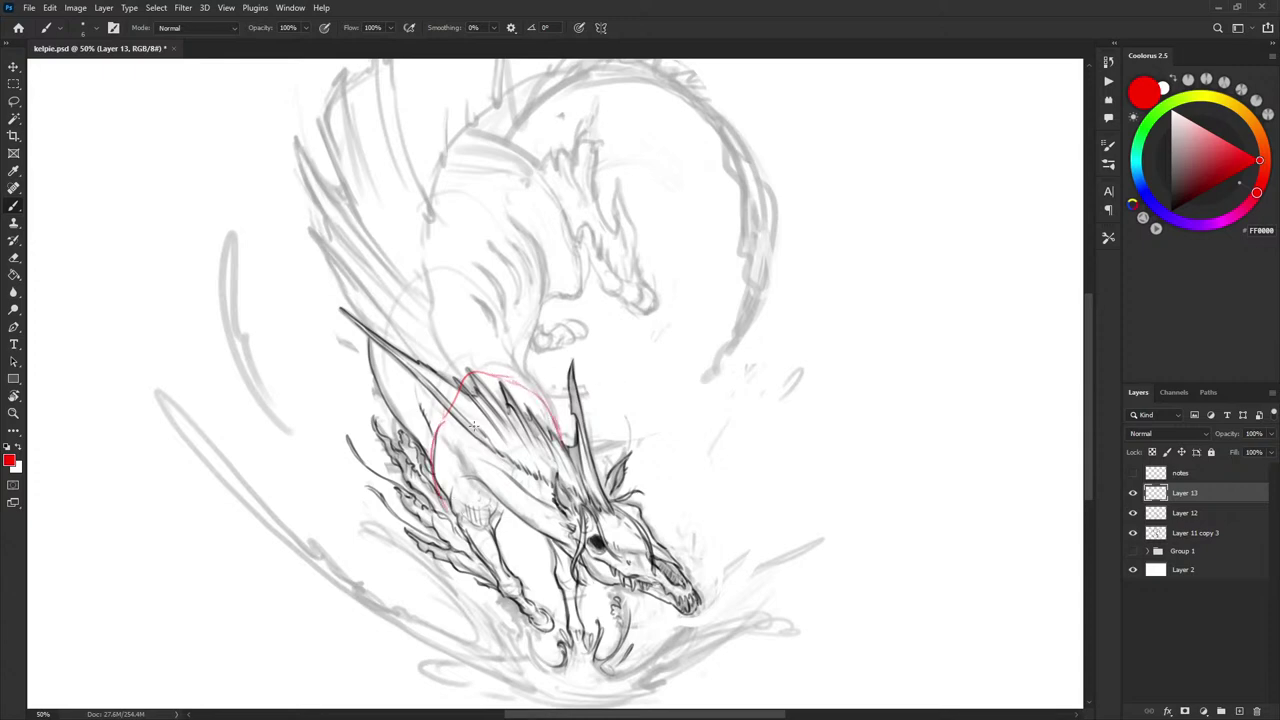
- Draw two more red cross-contour arcs around the torso and a spine line running from the head to the hips
{"action": "mouse_move", "coordinate": [390, 384]}
{"action": "left_mouse_down"}
{"action": "mouse_move", "coordinate": [440, 305]}
{"action": "mouse_move", "coordinate": [472, 300]}
{"action": "mouse_move", "coordinate": [520, 378]}
{"action": "left_mouse_up"}
{"action": "mouse_move", "coordinate": [372, 350]}
{"action": "left_mouse_down"}
{"action": "mouse_move", "coordinate": [394, 272]}
{"action": "mouse_move", "coordinate": [473, 243]}
{"action": "mouse_move", "coordinate": [512, 274]}
{"action": "left_mouse_up"}
{"action": "key", "text": "ctrl+z"}
{"action": "key", "text": "ctrl+z"}
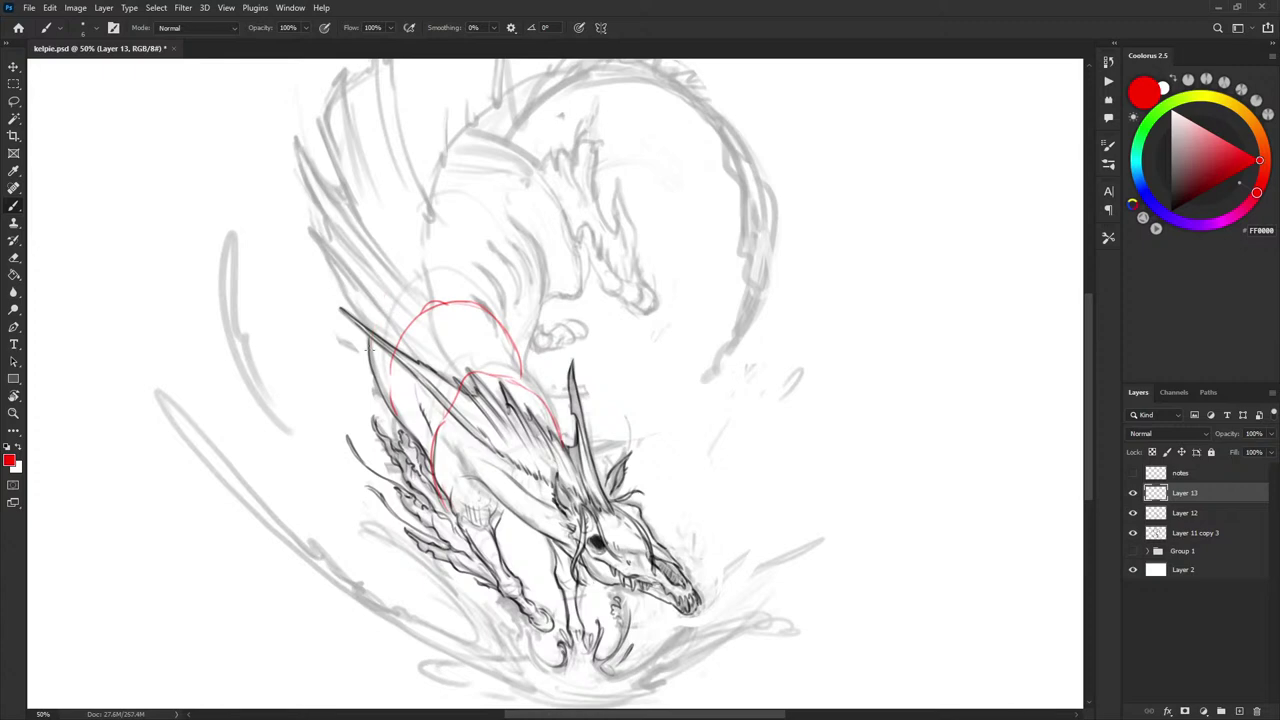
{"action": "mouse_move", "coordinate": [368, 350]}
{"action": "left_mouse_down"}
{"action": "mouse_move", "coordinate": [393, 272]}
{"action": "mouse_move", "coordinate": [483, 230]}
{"action": "mouse_move", "coordinate": [446, 245]}
{"action": "mouse_move", "coordinate": [465, 244]}
{"action": "mouse_move", "coordinate": [532, 336]}
{"action": "left_mouse_up"}
{"action": "mouse_move", "coordinate": [605, 510]}
{"action": "left_mouse_down"}
{"action": "mouse_move", "coordinate": [536, 473]}
{"action": "mouse_move", "coordinate": [480, 418]}
{"action": "mouse_move", "coordinate": [438, 345]}
{"action": "mouse_move", "coordinate": [425, 232]}
{"action": "mouse_move", "coordinate": [446, 152]}
{"action": "left_mouse_up"}
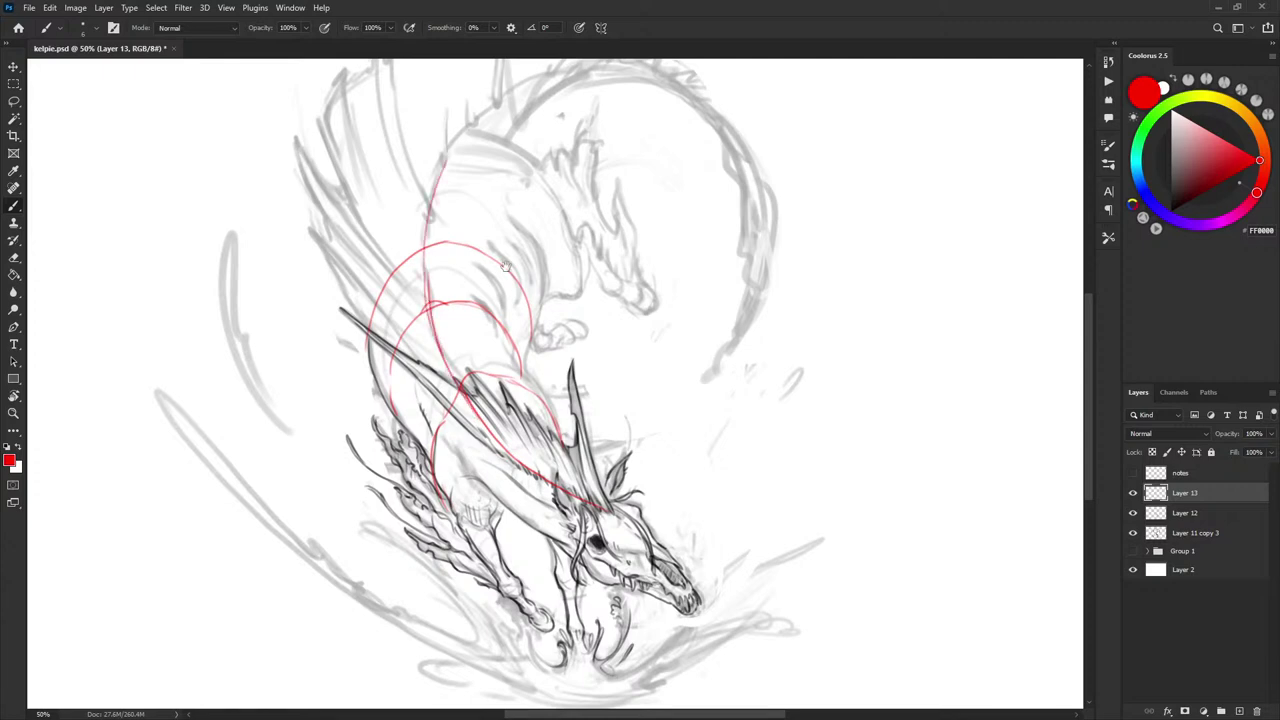
- Draw the red cross-contour around the loins and reinforce its curve along the belly side with repeated strokes
{"action": "left_click_drag", "start_coordinate": [436, 211], "coordinate": [450, 289]}
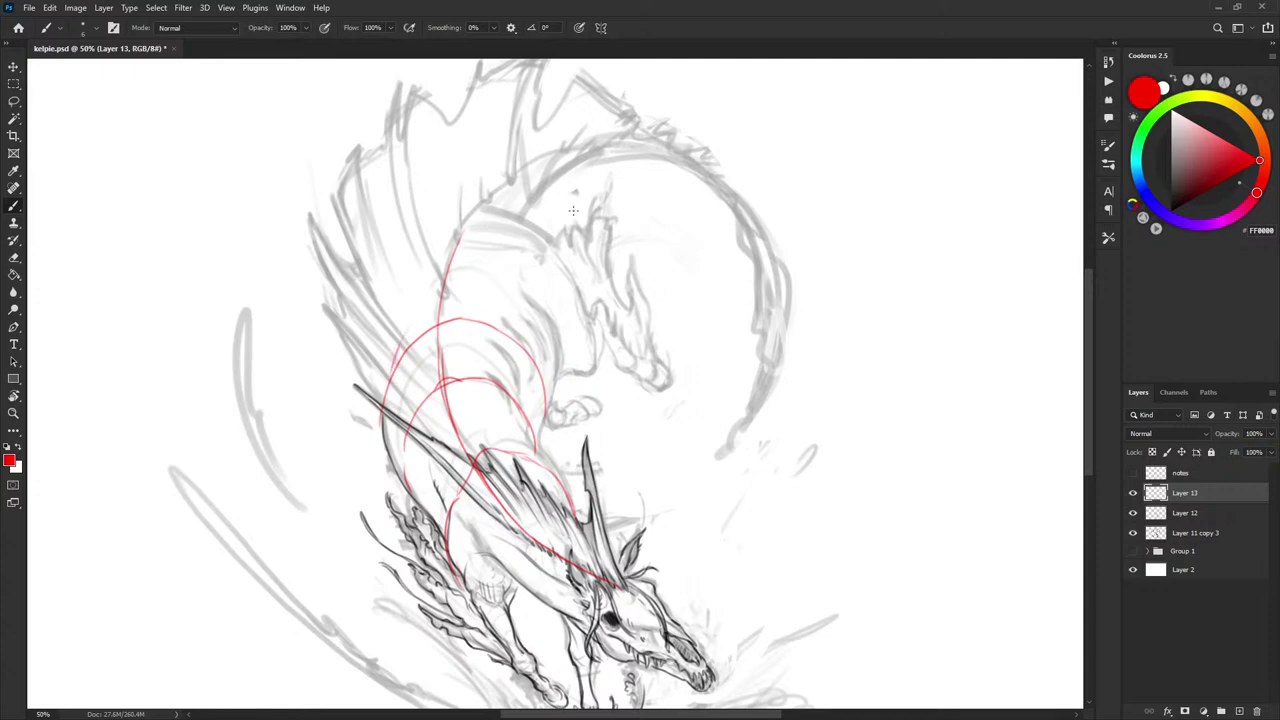
{"action": "left_click_drag", "start_coordinate": [436, 296], "coordinate": [538, 298]}
{"action": "key", "text": "ctrl+z"}
{"action": "mouse_move", "coordinate": [440, 296]}
{"action": "left_mouse_down"}
{"action": "mouse_move", "coordinate": [529, 297]}
{"action": "mouse_move", "coordinate": [548, 316]}
{"action": "mouse_move", "coordinate": [560, 404]}
{"action": "left_mouse_up"}
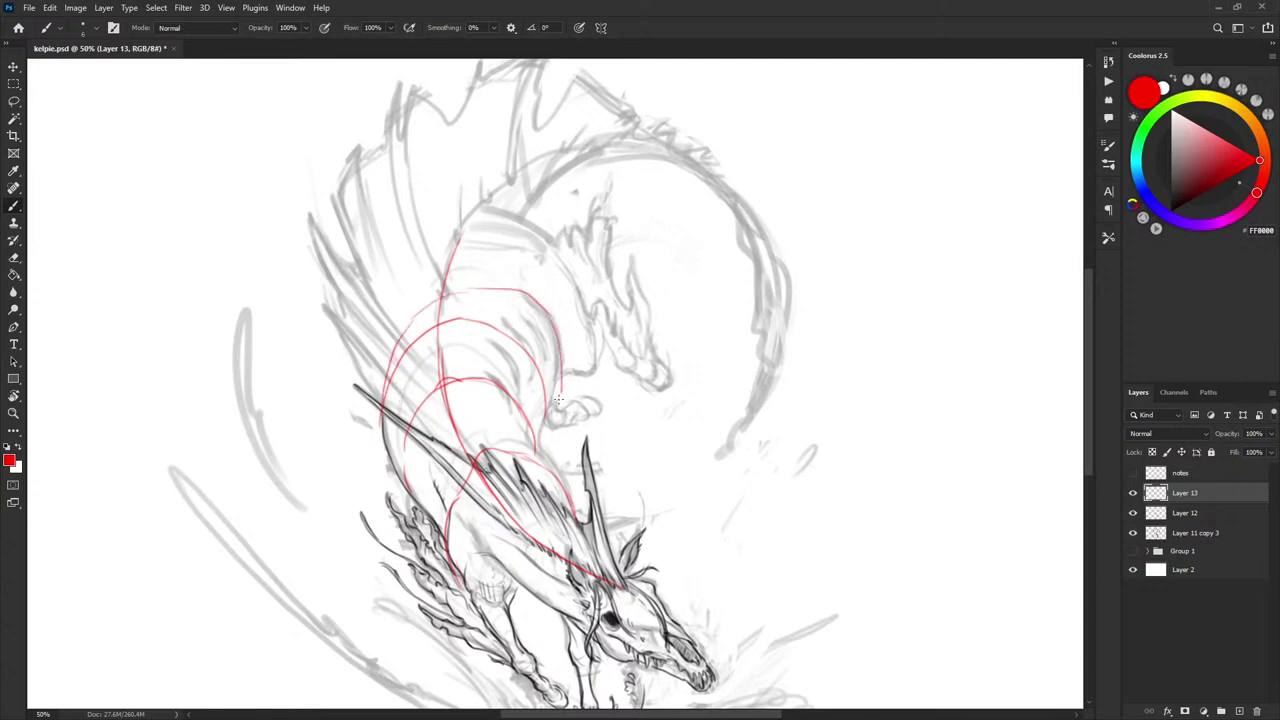
{"action": "key", "text": "ctrl+z"}
{"action": "left_click_drag", "start_coordinate": [543, 306], "coordinate": [560, 396]}
{"action": "key", "text": "ctrl+z"}
{"action": "mouse_move", "coordinate": [492, 288]}
{"action": "left_mouse_down"}
{"action": "mouse_move", "coordinate": [556, 380]}
{"action": "mouse_move", "coordinate": [548, 424]}
{"action": "left_mouse_up"}
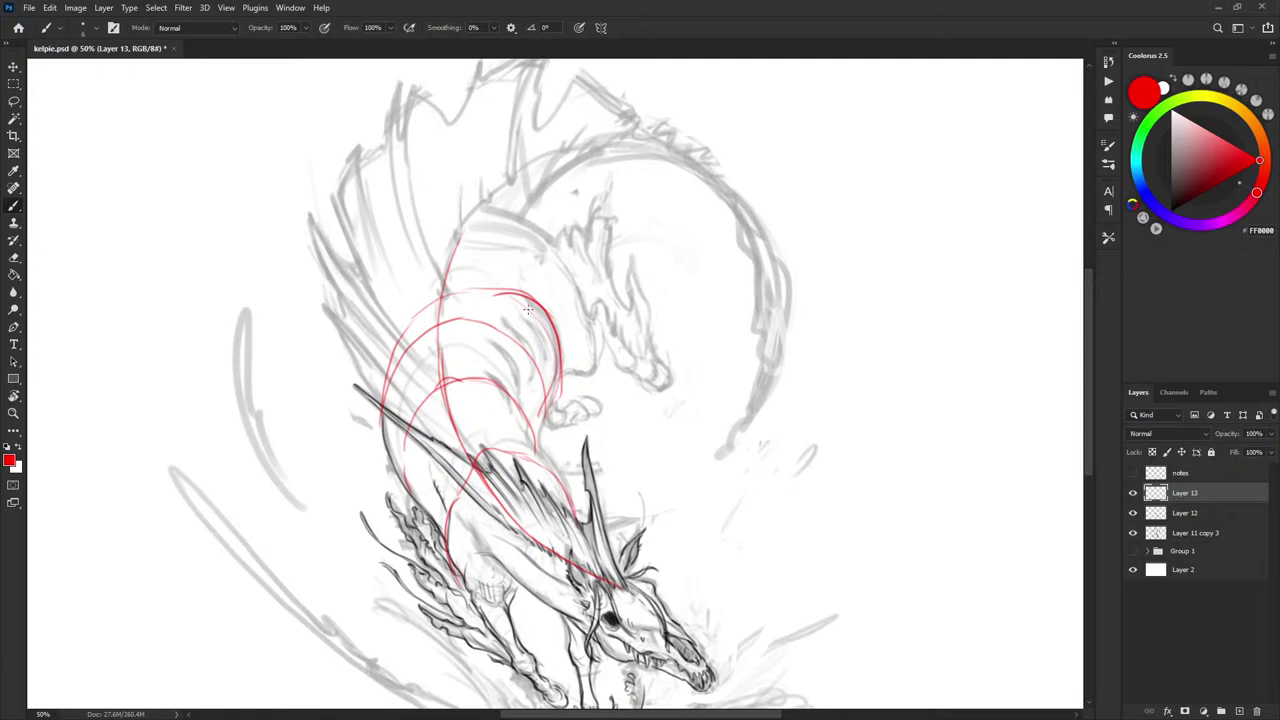
{"action": "left_click_drag", "start_coordinate": [500, 294], "coordinate": [561, 352]}
{"action": "mouse_move", "coordinate": [520, 300]}
{"action": "left_mouse_down"}
{"action": "mouse_move", "coordinate": [556, 378]}
{"action": "mouse_move", "coordinate": [537, 306]}
{"action": "left_mouse_up"}
{"action": "left_click_drag", "start_coordinate": [447, 280], "coordinate": [533, 298]}
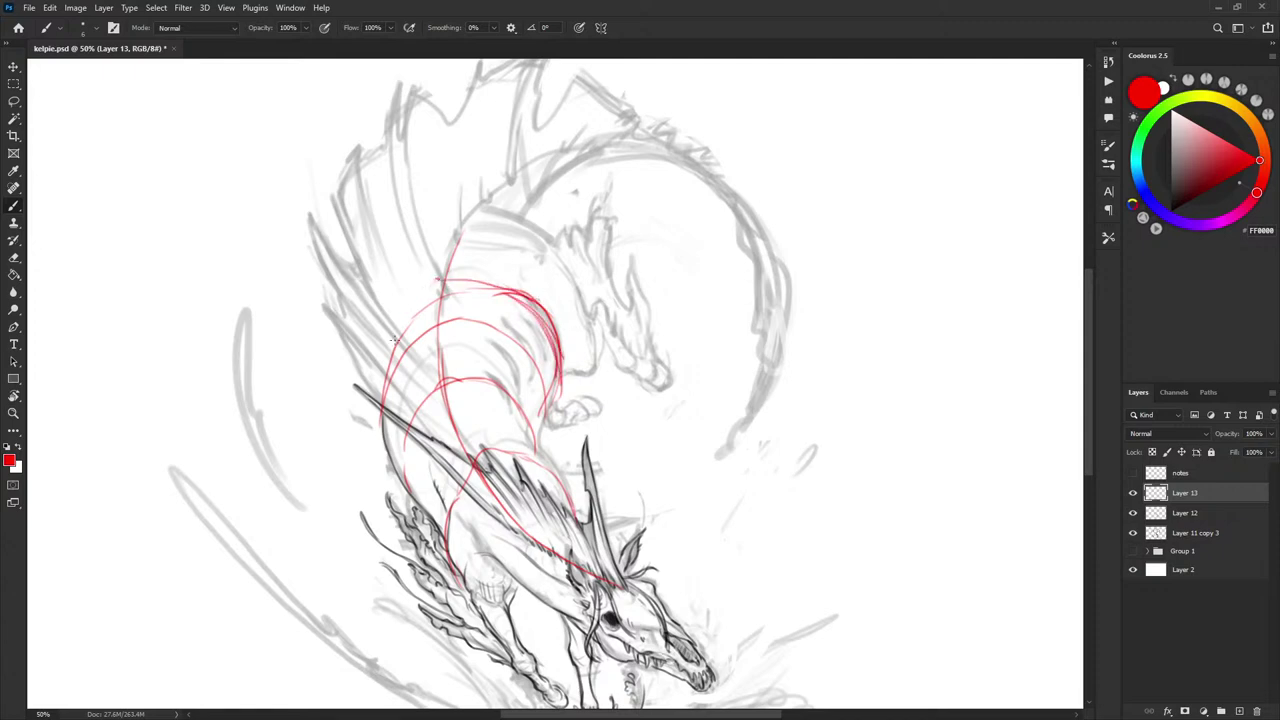
- Draw the red hip outline arching over the rump with the start of the thigh, and trim the overlap at the belly with white
{"action": "left_click_drag", "start_coordinate": [380, 376], "coordinate": [440, 283]}
{"action": "key", "text": "ctrl+z"}
{"action": "mouse_move", "coordinate": [392, 352]}
{"action": "left_mouse_down"}
{"action": "mouse_move", "coordinate": [440, 279]}
{"action": "mouse_move", "coordinate": [440, 242]}
{"action": "mouse_move", "coordinate": [511, 213]}
{"action": "left_mouse_up"}
{"action": "key", "text": "ctrl+z"}
{"action": "mouse_move", "coordinate": [440, 244]}
{"action": "left_mouse_down"}
{"action": "mouse_move", "coordinate": [470, 219]}
{"action": "mouse_move", "coordinate": [550, 232]}
{"action": "mouse_move", "coordinate": [540, 282]}
{"action": "mouse_move", "coordinate": [588, 373]}
{"action": "mouse_move", "coordinate": [566, 377]}
{"action": "left_mouse_up"}
{"action": "key", "text": "x"}
{"action": "left_click_drag", "start_coordinate": [548, 318], "coordinate": [562, 350]}
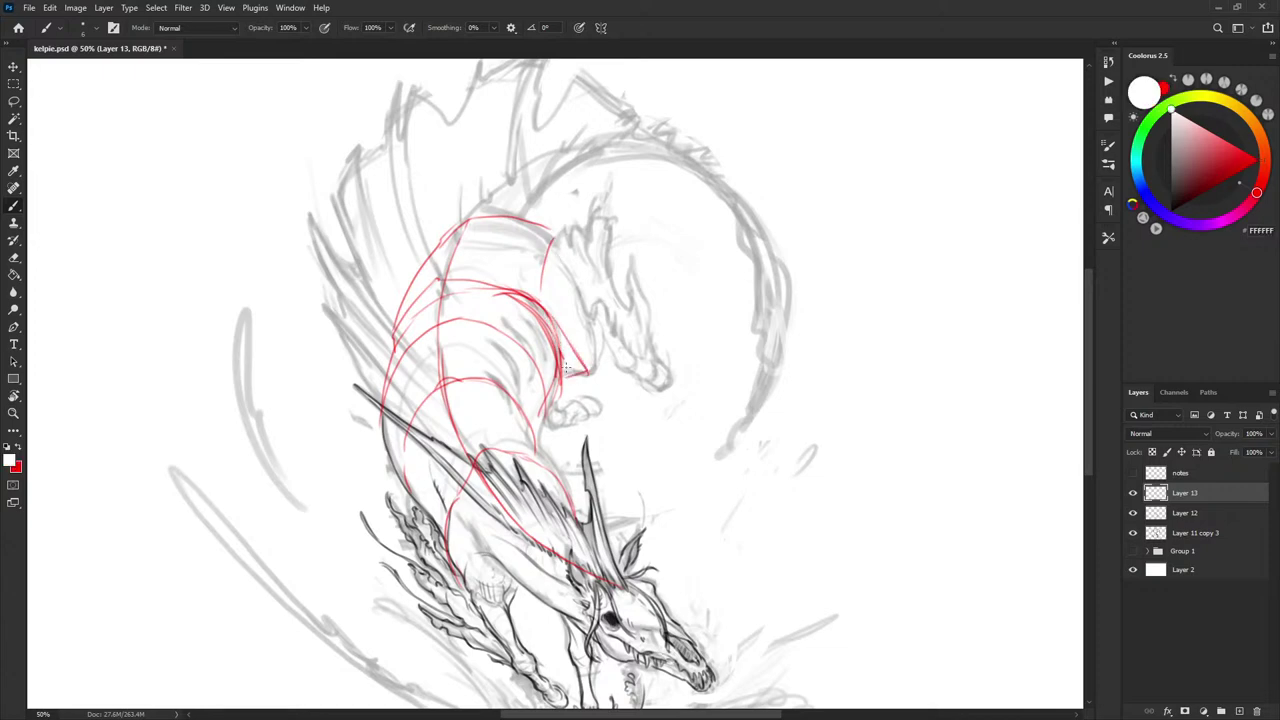
- Complete the red thigh shape down to its lower corner and add a curved arrow from the near hind hoof toward the far one
{"action": "key", "text": "x"}
{"action": "left_click_drag", "start_coordinate": [590, 300], "coordinate": [592, 370]}
{"action": "left_click_drag", "start_coordinate": [556, 238], "coordinate": [588, 314]}
{"action": "mouse_move", "coordinate": [698, 301]}
{"action": "left_mouse_down"}
{"action": "mouse_move", "coordinate": [708, 271]}
{"action": "mouse_move", "coordinate": [732, 264]}
{"action": "left_mouse_up"}
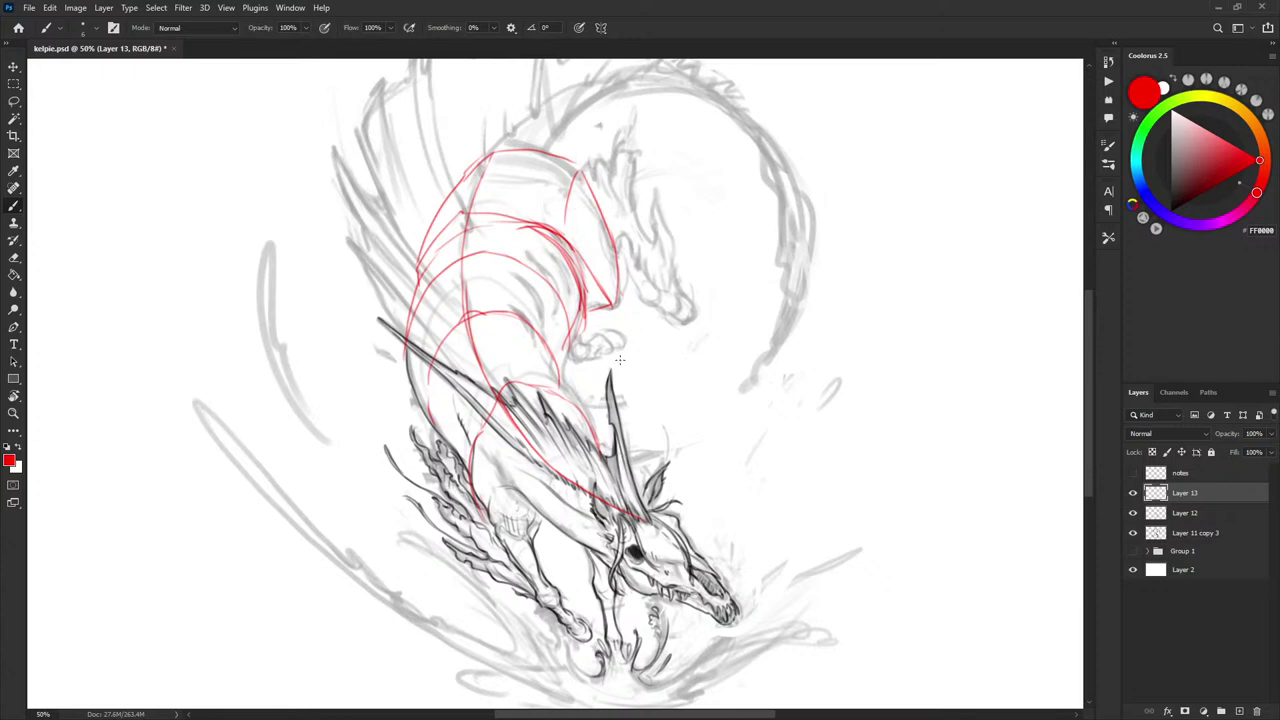
{"action": "mouse_move", "coordinate": [619, 359]}
{"action": "left_mouse_down"}
{"action": "mouse_move", "coordinate": [652, 300]}
{"action": "mouse_move", "coordinate": [656, 318]}
{"action": "left_mouse_up"}
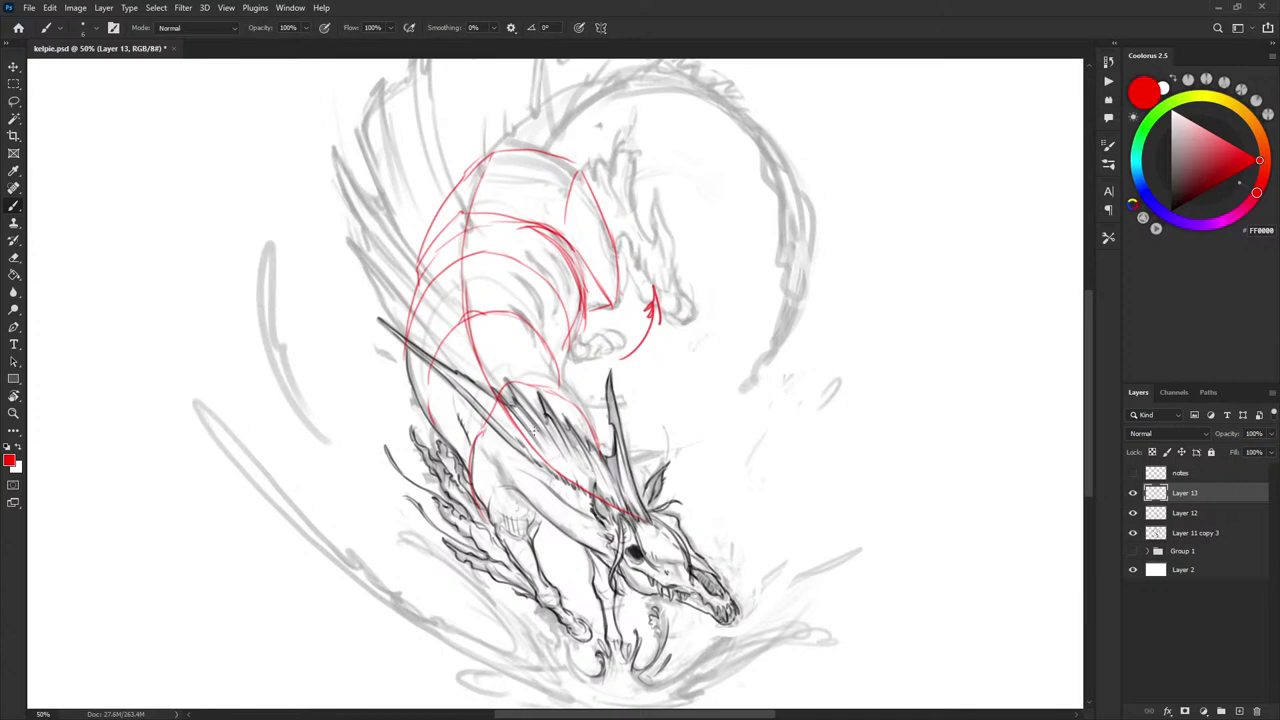
- Add red lengthwise contours along the torso, clean up with white, and strengthen the shoulder arc behind the mane and horn
{"action": "mouse_move", "coordinate": [466, 302]}
{"action": "left_mouse_down"}
{"action": "mouse_move", "coordinate": [526, 430]}
{"action": "mouse_move", "coordinate": [601, 499]}
{"action": "mouse_move", "coordinate": [510, 417]}
{"action": "left_mouse_up"}
{"action": "key", "text": "x"}
{"action": "left_click_drag", "start_coordinate": [548, 467], "coordinate": [472, 341]}
{"action": "key", "text": "x"}
{"action": "mouse_move", "coordinate": [486, 430]}
{"action": "left_mouse_down"}
{"action": "mouse_move", "coordinate": [502, 389]}
{"action": "mouse_move", "coordinate": [530, 390]}
{"action": "mouse_move", "coordinate": [568, 404]}
{"action": "mouse_move", "coordinate": [610, 462]}
{"action": "left_mouse_up"}
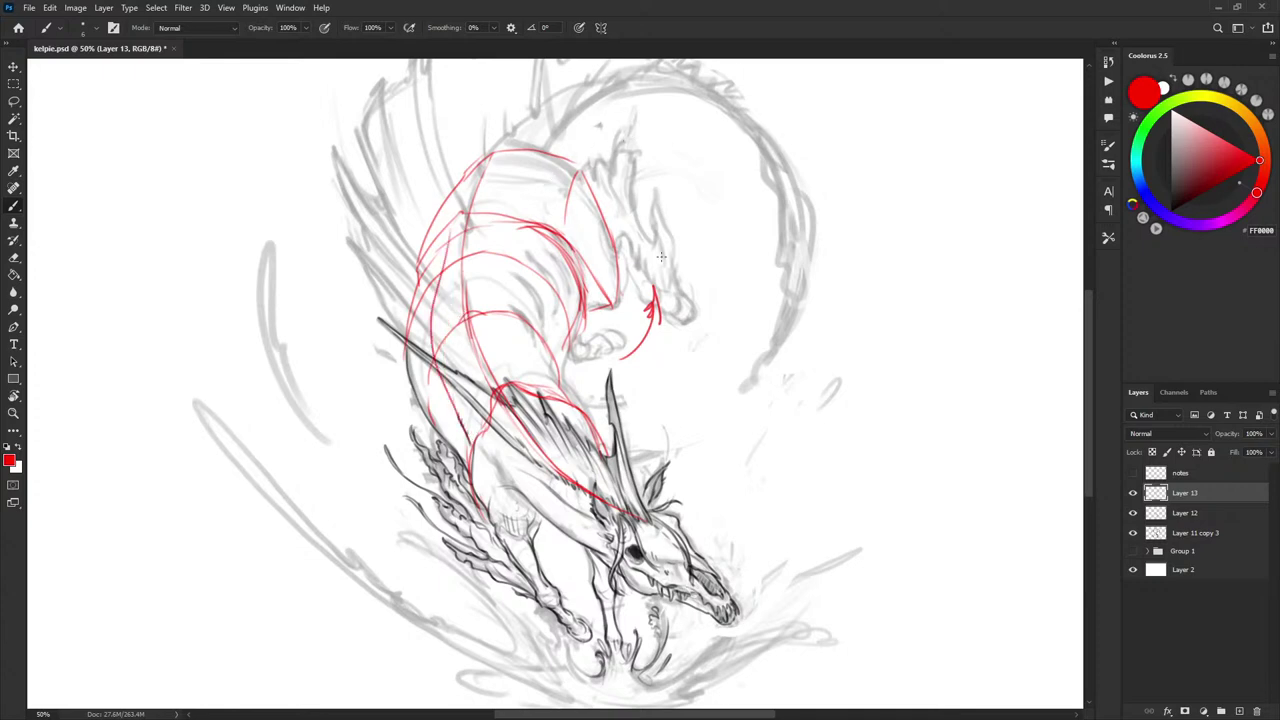
- Add short red lengthwise strokes across the loin contour near the spine and check the whole figure
{"action": "left_click_drag", "start_coordinate": [780, 273], "coordinate": [752, 333]}
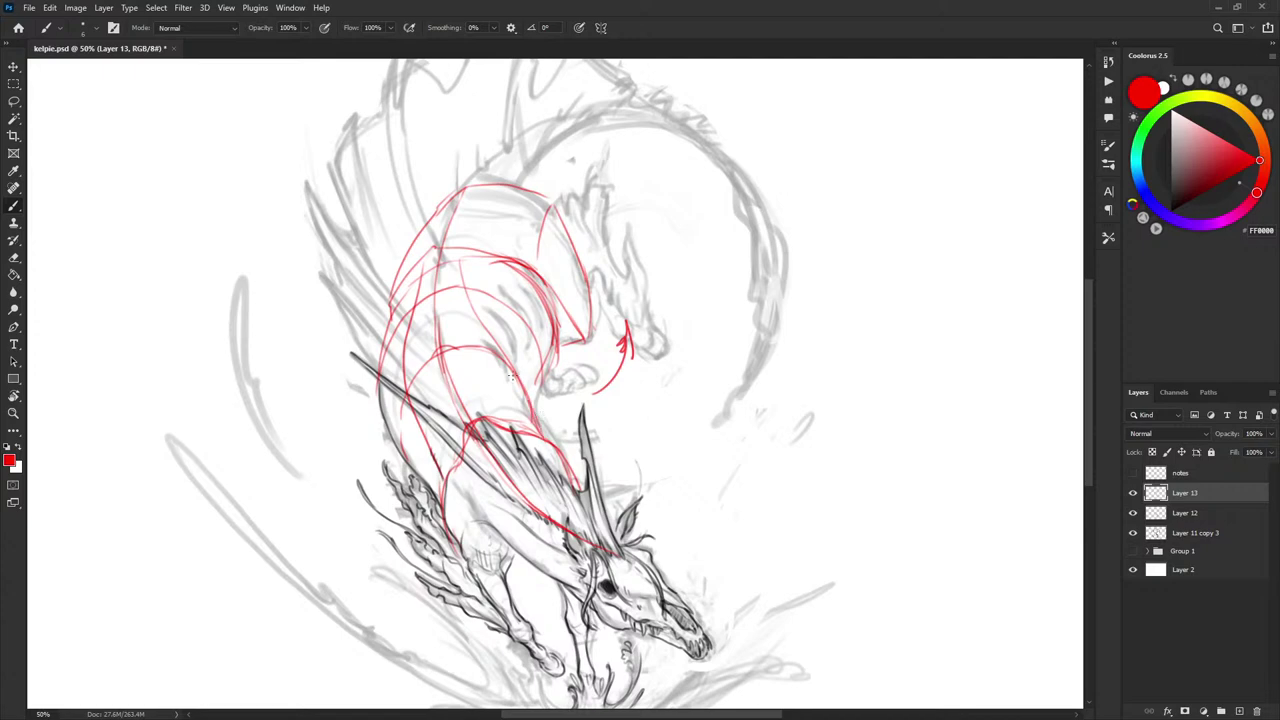
{"action": "left_click_drag", "start_coordinate": [463, 286], "coordinate": [456, 246]}
{"action": "left_click_drag", "start_coordinate": [425, 265], "coordinate": [439, 240]}
{"action": "left_click_drag", "start_coordinate": [830, 372], "coordinate": [832, 349]}
{"action": "key", "text": "ctrl+minus"}
{"action": "key", "text": "ctrl+minus"}
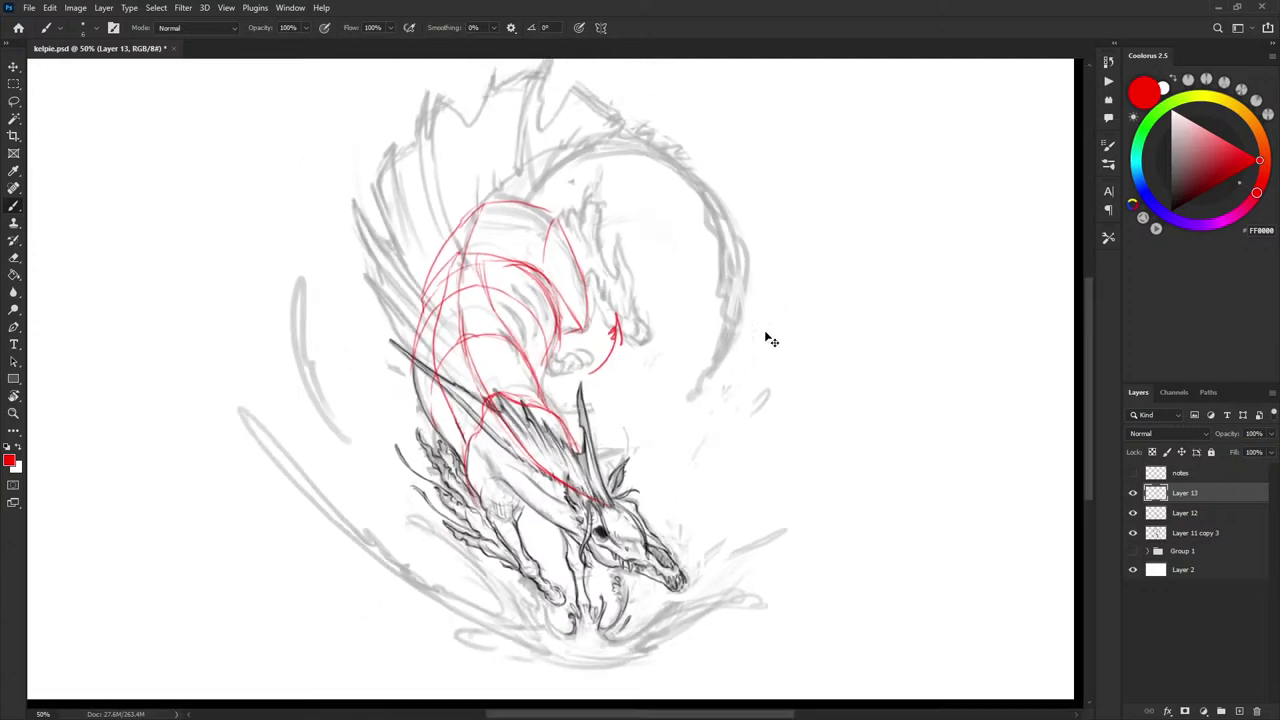
{"action": "key", "text": "ctrl+minus"}
{"action": "key", "text": "ctrl+plus"}
{"action": "key", "text": "ctrl+plus"}
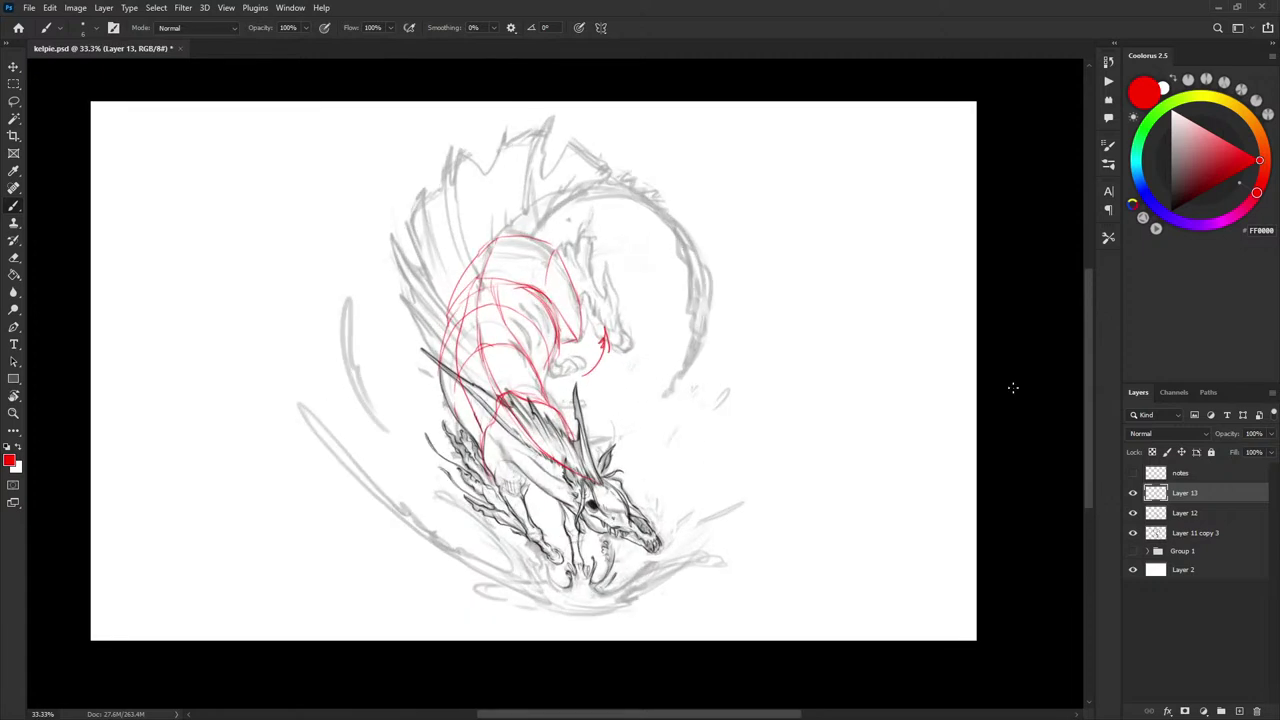
- Mark the underside of the chest in red and hatch the plane at the near front leg's upper joint
{"action": "key", "text": "ctrl+plus"}
{"action": "left_click_drag", "start_coordinate": [466, 524], "coordinate": [518, 540]}
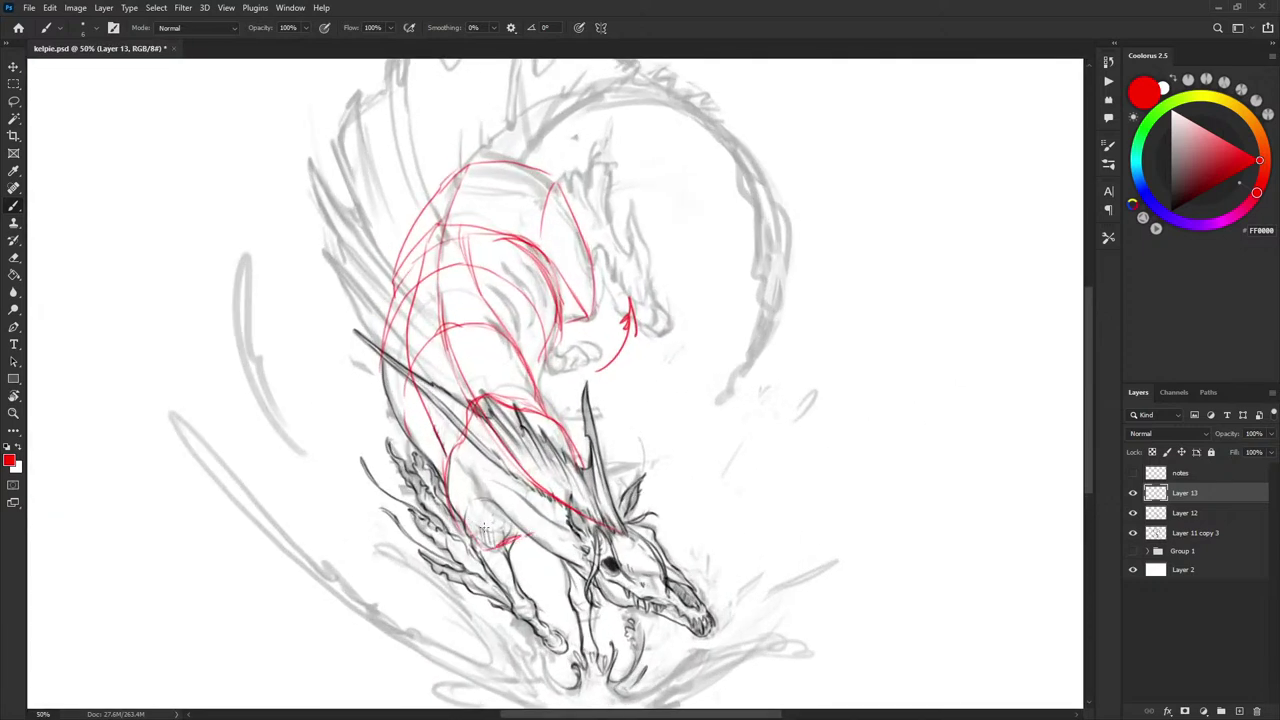
{"action": "mouse_move", "coordinate": [484, 518]}
{"action": "left_mouse_down"}
{"action": "mouse_move", "coordinate": [487, 556]}
{"action": "mouse_move", "coordinate": [520, 546]}
{"action": "left_mouse_up"}
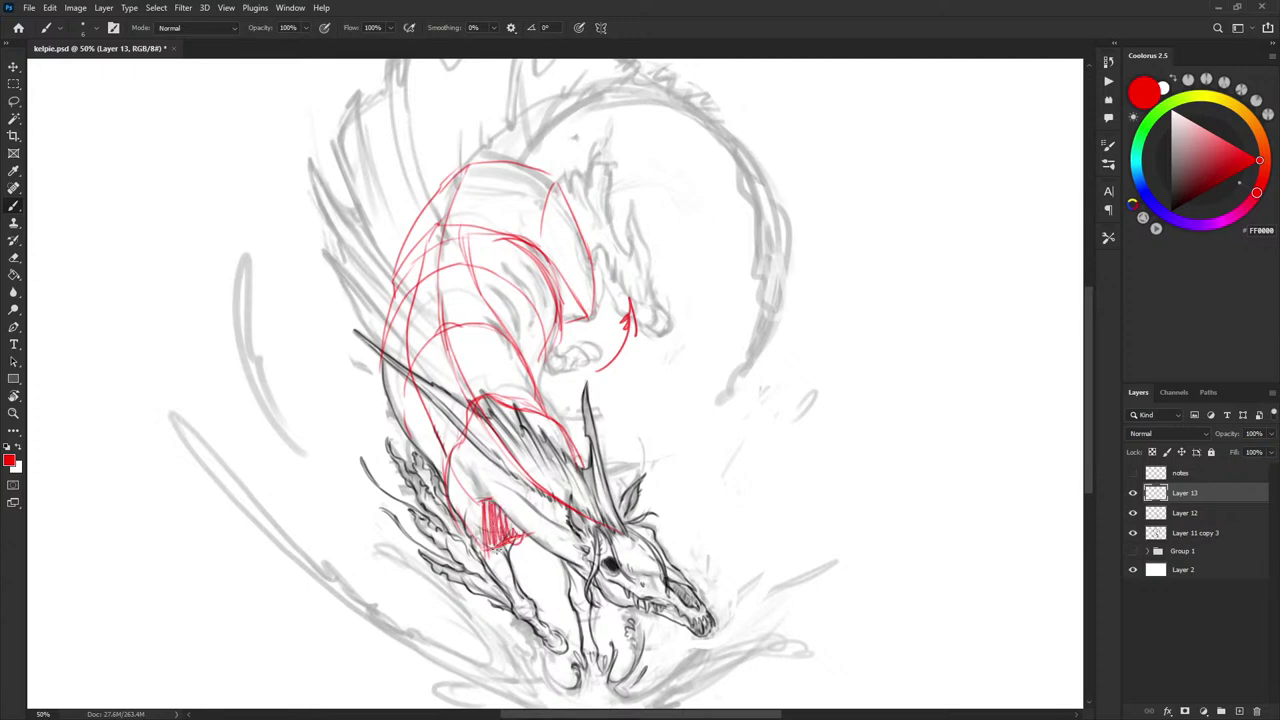
{"action": "left_click_drag", "start_coordinate": [476, 504], "coordinate": [482, 556]}
- Hide the red construction layer and toggle the rough sketch layer off and back on to compare
{"action": "left_click", "coordinate": [1133, 493]}
{"action": "key", "text": "ctrl+minus"}
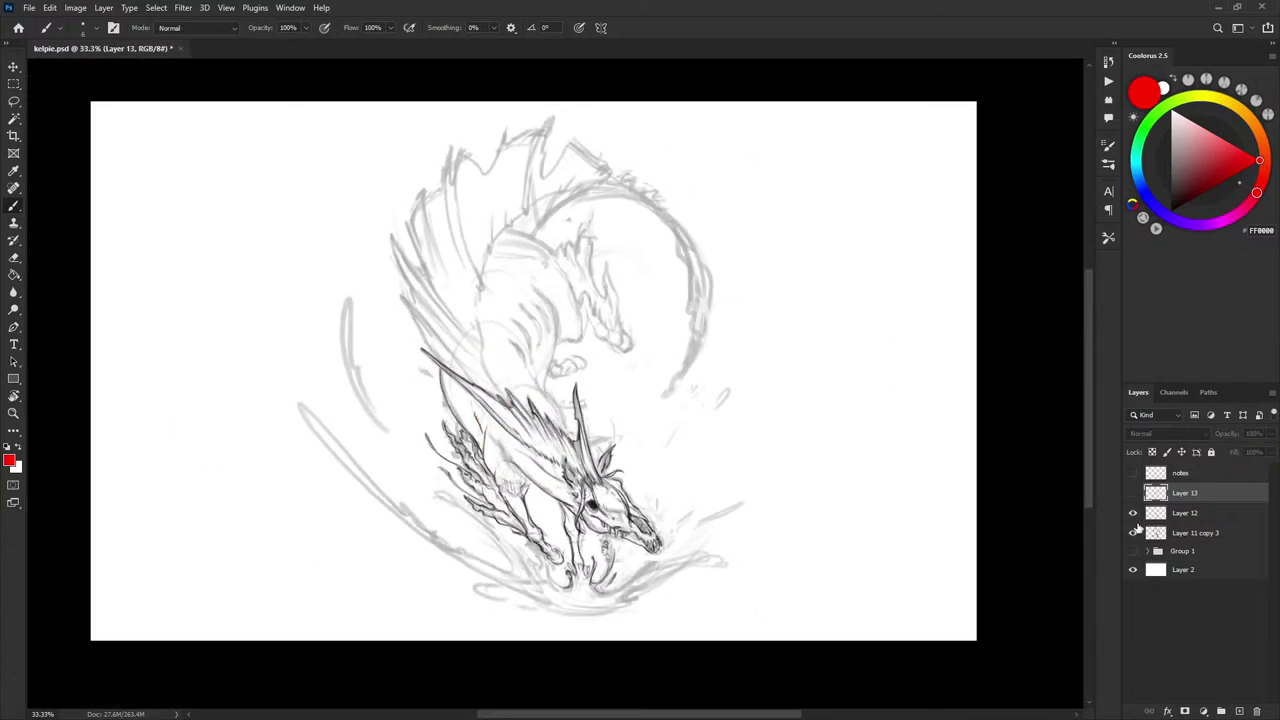
{"action": "left_click", "coordinate": [1133, 533]}
{"action": "left_click", "coordinate": [1133, 533]}
- Lasso the hindquarters, fin and tail of the rough sketch and shift them slightly downward on Layer 11 copy 3
{"action": "left_click", "coordinate": [1157, 514]}
{"action": "key", "text": "l"}
{"action": "mouse_move", "coordinate": [404, 223]}
{"action": "left_mouse_down"}
{"action": "mouse_move", "coordinate": [470, 334]}
{"action": "mouse_move", "coordinate": [554, 389]}
{"action": "mouse_move", "coordinate": [615, 395]}
{"action": "mouse_move", "coordinate": [737, 209]}
{"action": "mouse_move", "coordinate": [378, 187]}
{"action": "left_mouse_up"}
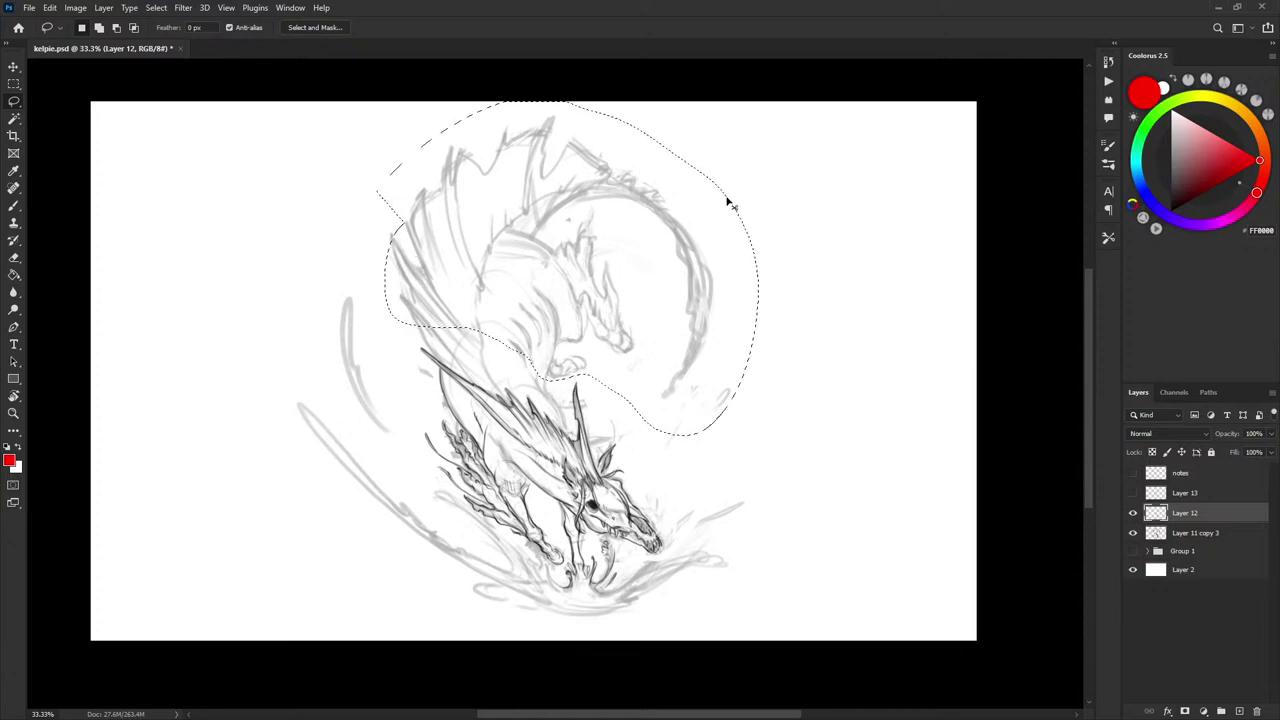
{"action": "key", "text": "v"}
{"action": "left_click", "coordinate": [585, 294]}
{"action": "left_click", "coordinate": [616, 272]}
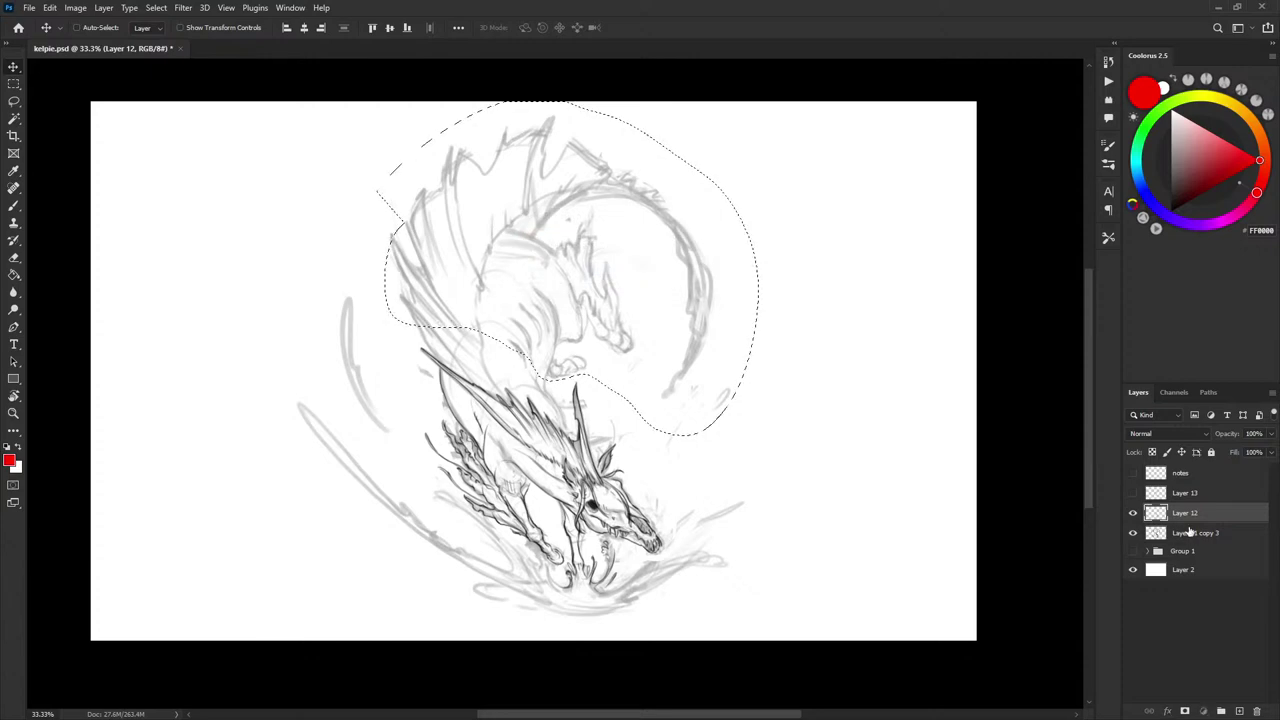
{"action": "key", "text": "alt+bracketleft"}
{"action": "left_click_drag", "start_coordinate": [600, 295], "coordinate": [603, 313]}
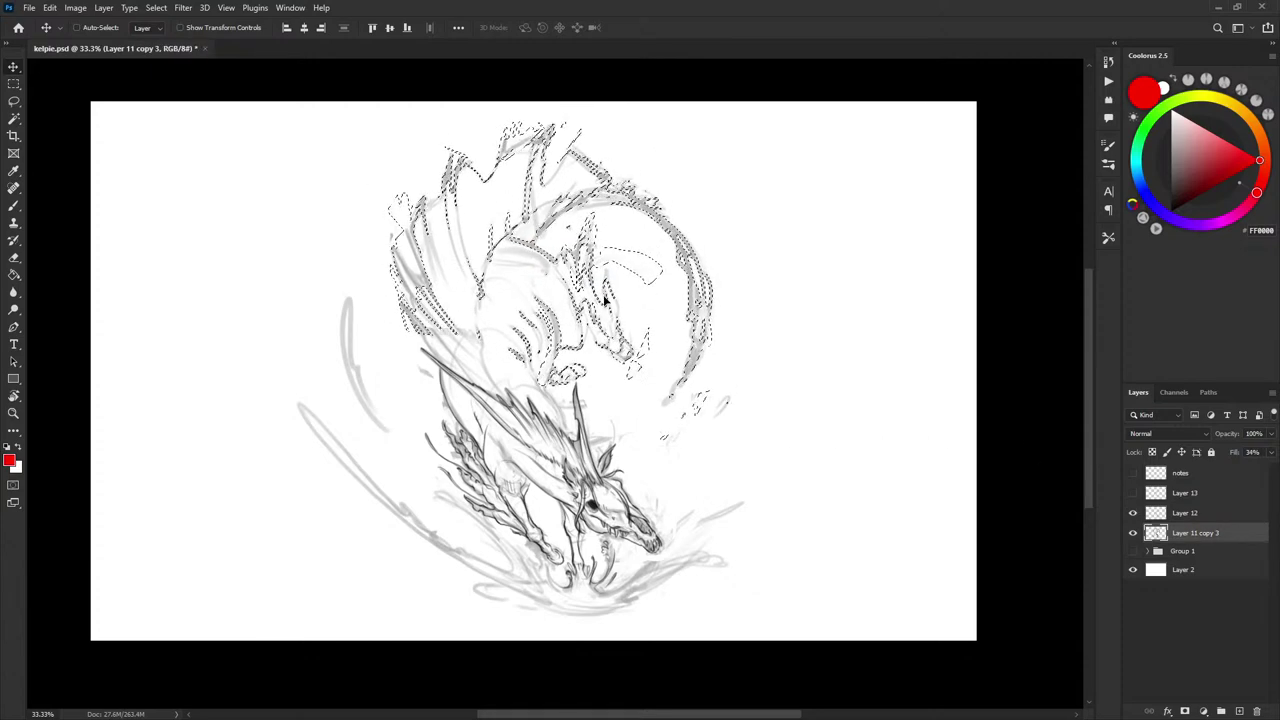
{"action": "key", "text": "ctrl+d"}
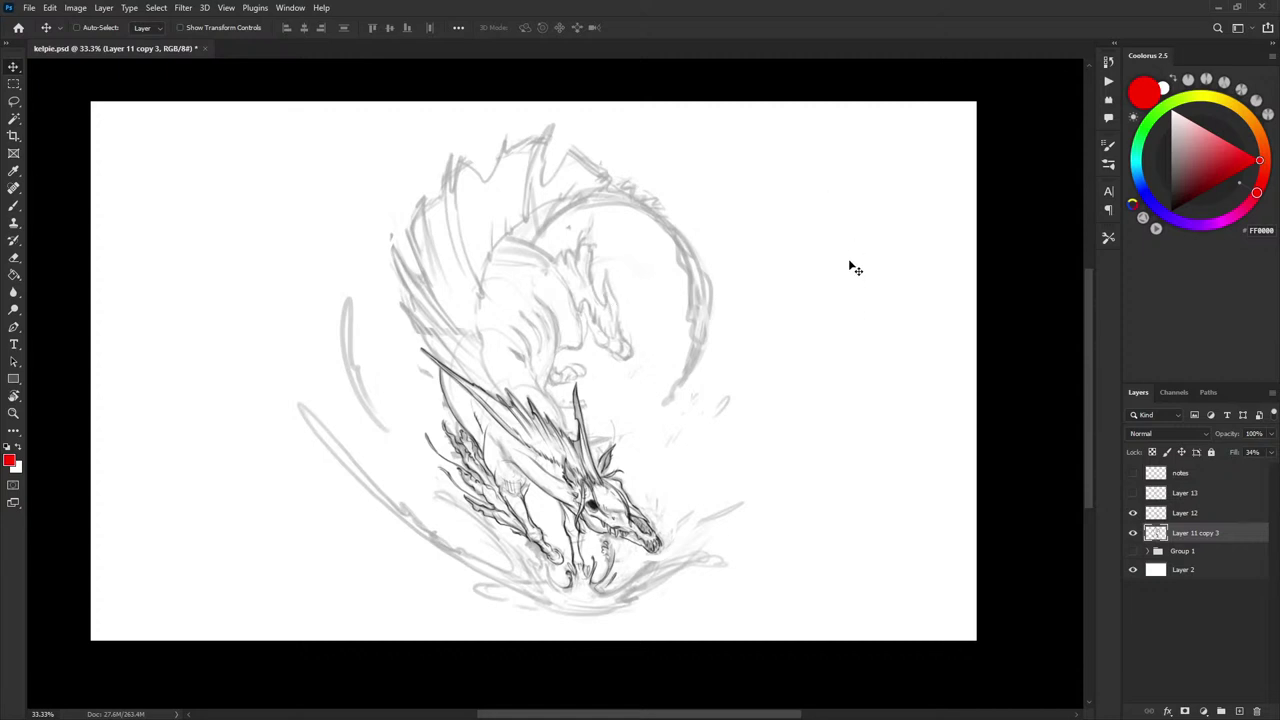
- Lasso the near hind hoof in the rough sketch, nudge it slightly, and deselect
{"action": "left_click_drag", "start_coordinate": [717, 375], "coordinate": [724, 307]}
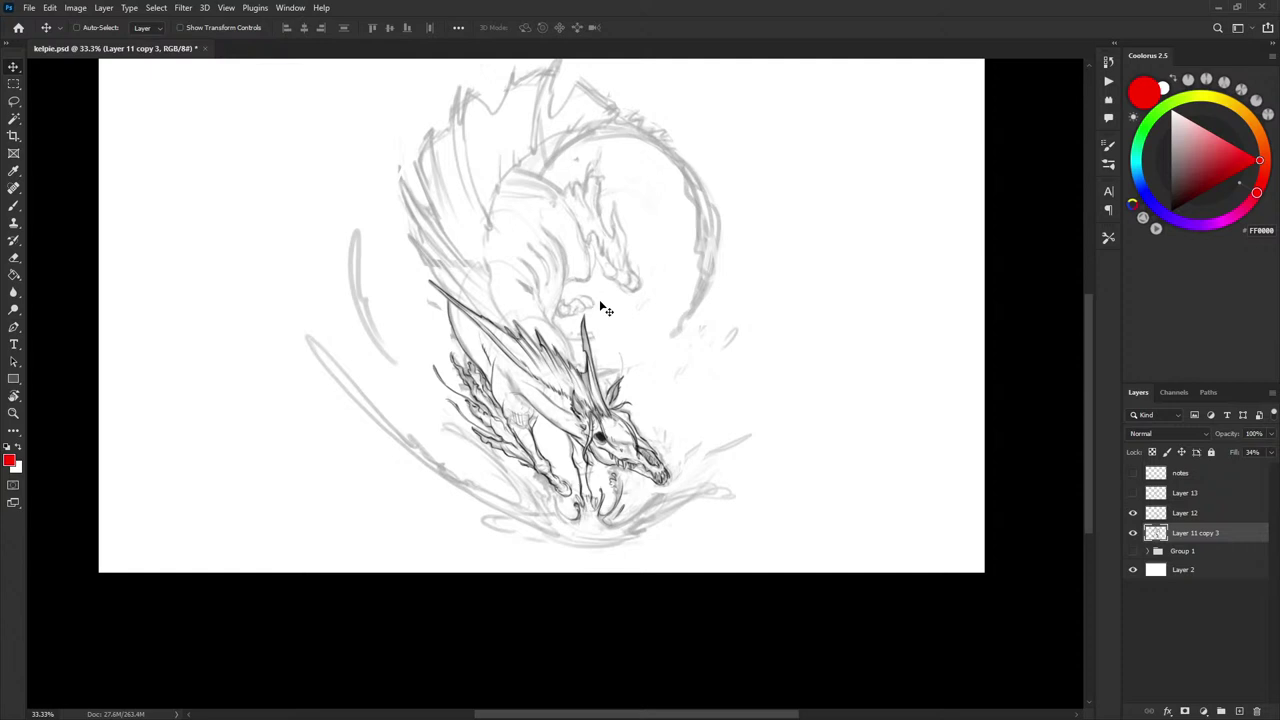
{"action": "key", "text": "l"}
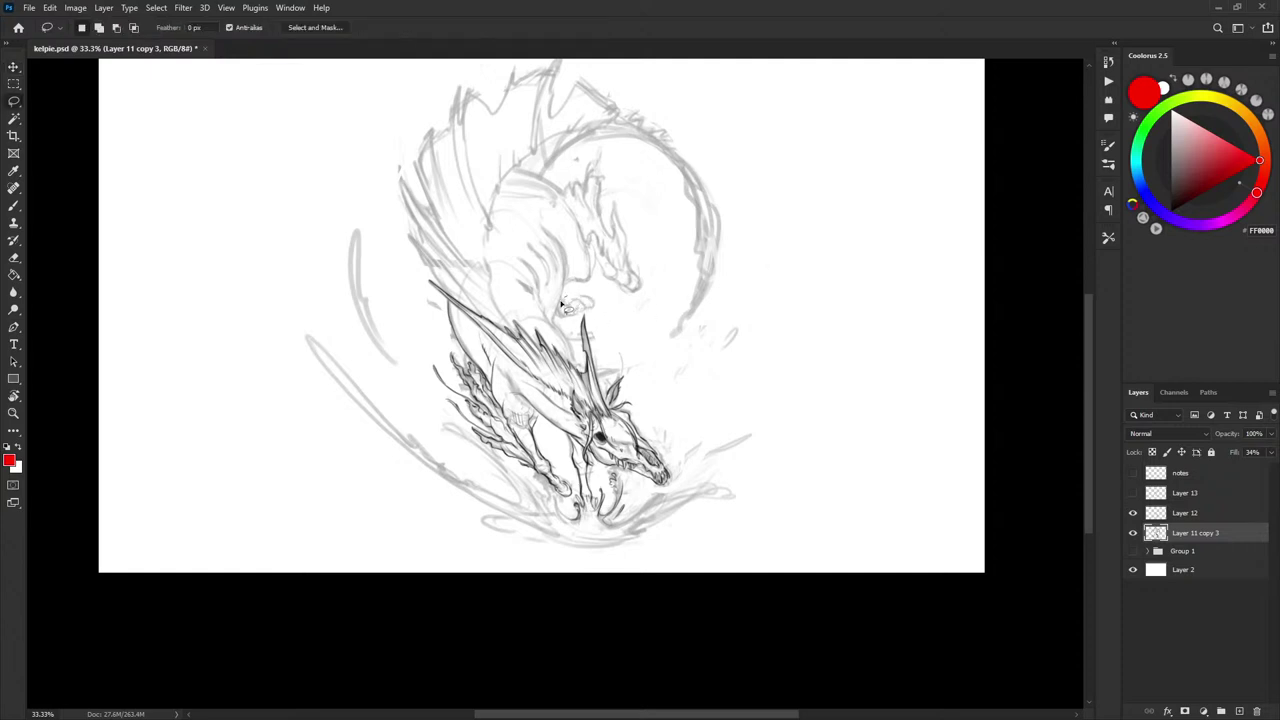
{"action": "key", "text": "v"}
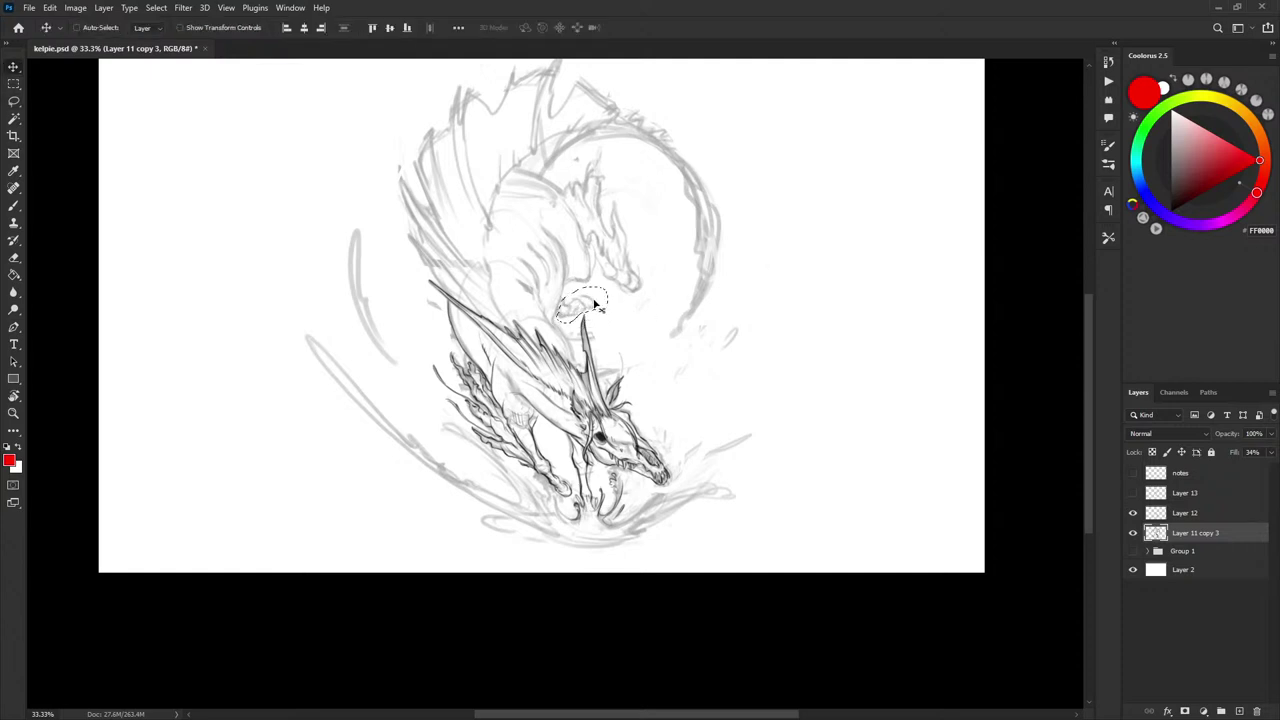
{"action": "left_click_drag", "start_coordinate": [592, 301], "coordinate": [592, 299]}
{"action": "key", "text": "ctrl+d"}
{"action": "left_click_drag", "start_coordinate": [681, 366], "coordinate": [685, 353]}
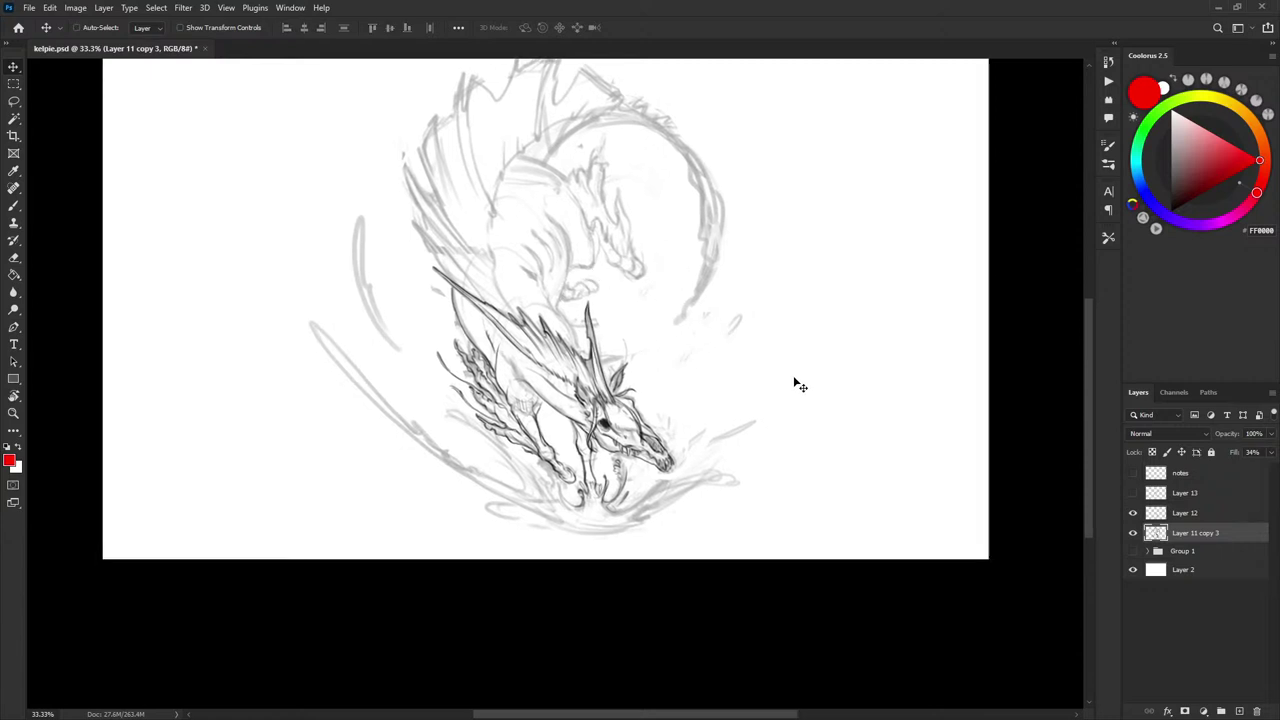
{"action": "scroll", "coordinate": [788, 375], "scroll_direction": "up", "scroll_amount": 3}
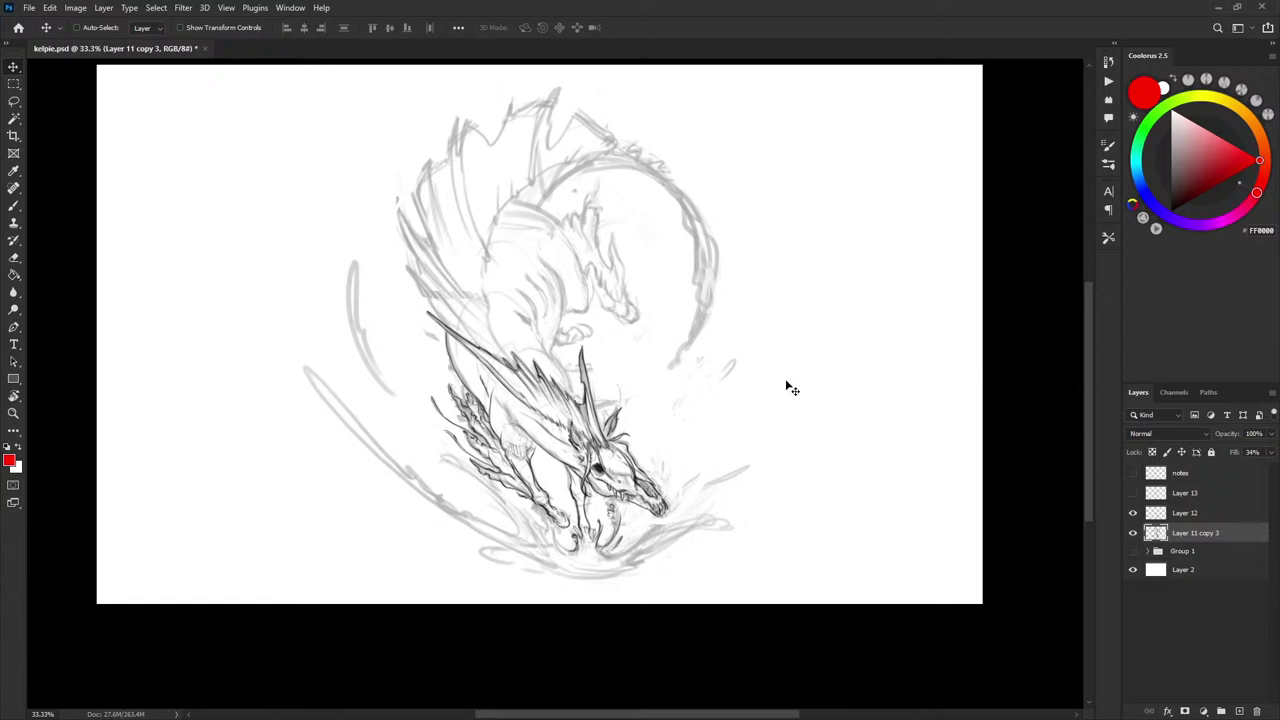
{"action": "scroll", "coordinate": [585, 352], "scroll_direction": "up", "scroll_amount": 1}
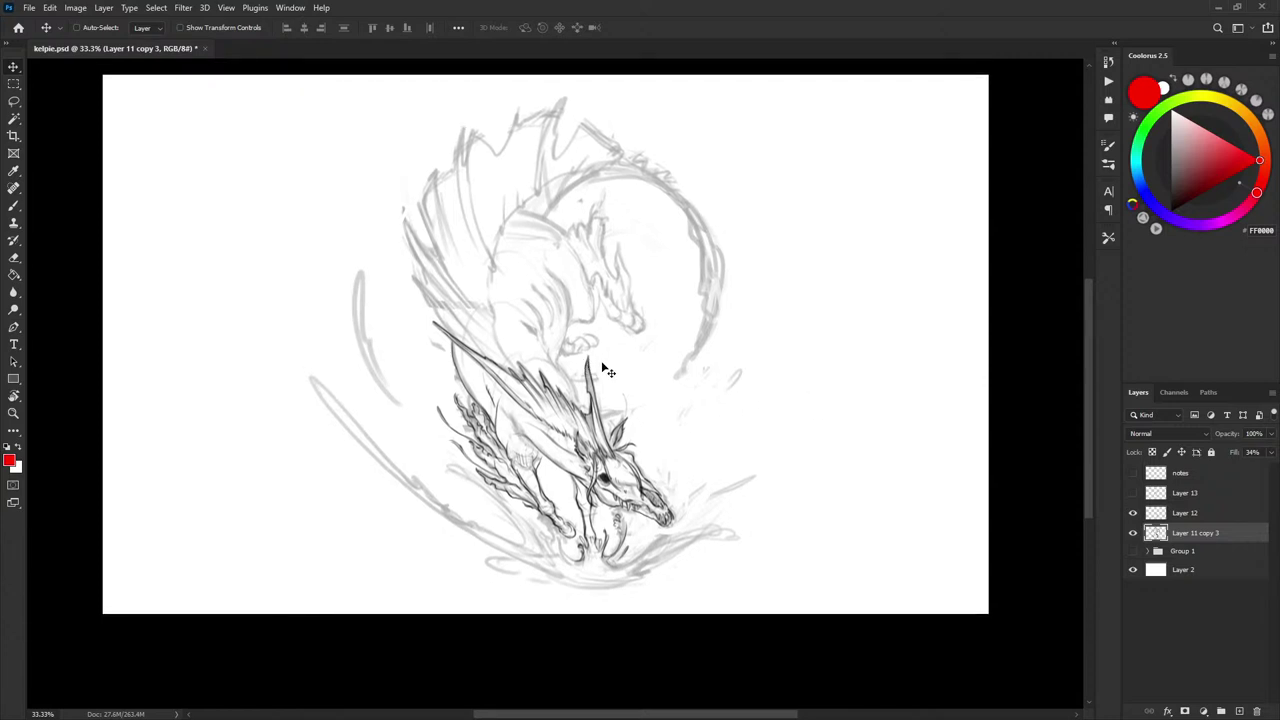
- Compare with Layer 12 hidden and shown, make it active, and ready the Brush with default black and white colours
{"action": "left_click", "coordinate": [1133, 512]}
{"action": "left_click", "coordinate": [1133, 512]}
{"action": "left_click", "coordinate": [1162, 513]}
{"action": "key", "text": "d"}
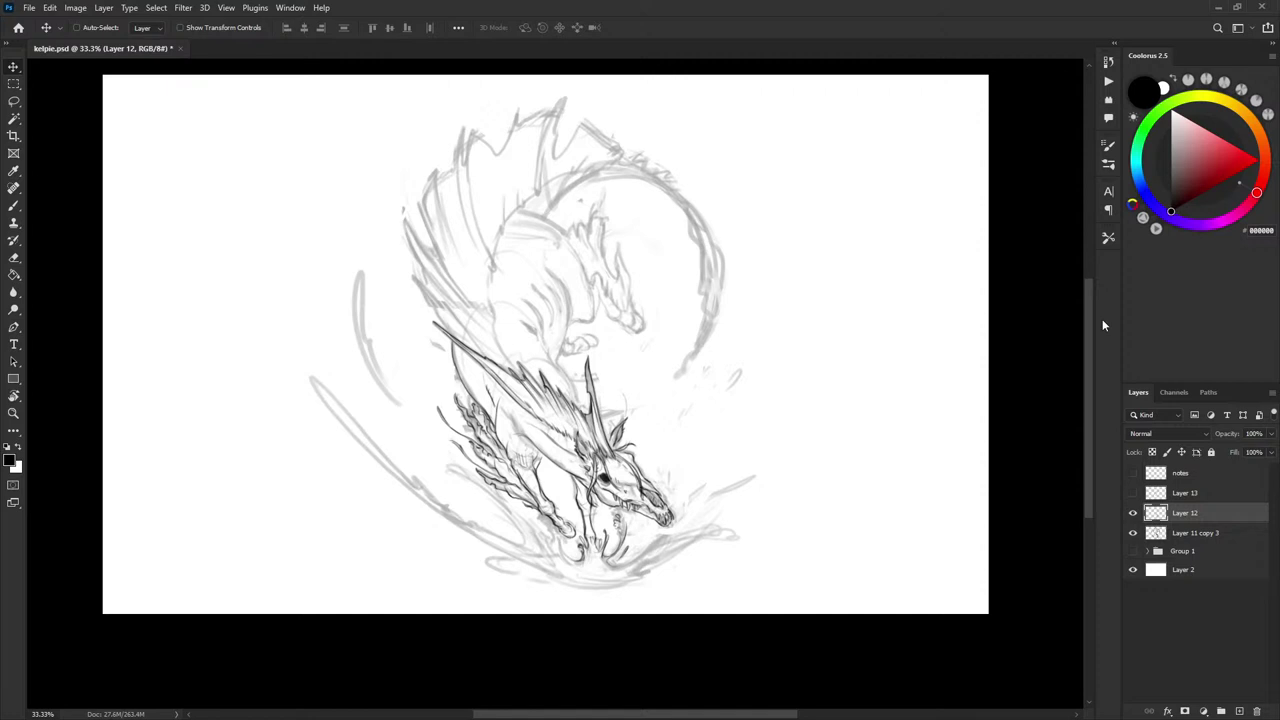
{"action": "key", "text": "ctrl+plus"}
{"action": "left_click_drag", "start_coordinate": [632, 321], "coordinate": [653, 361]}
{"action": "key", "text": "b"}
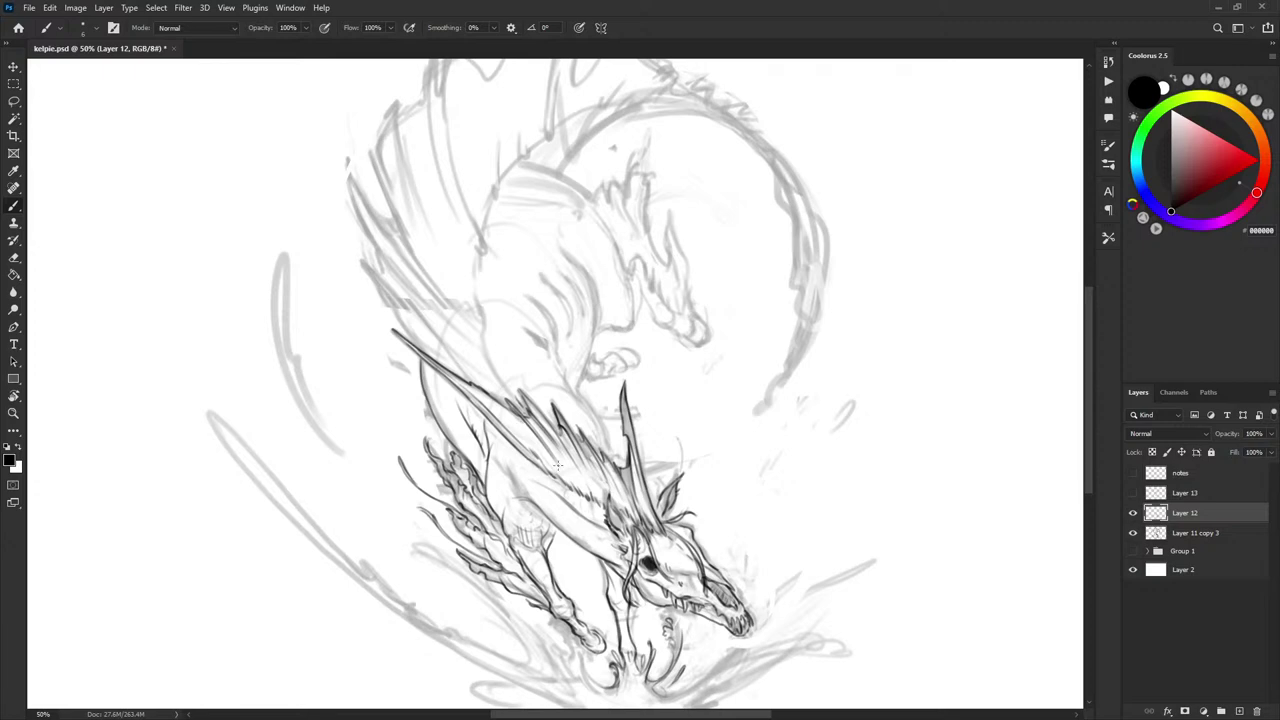
{"action": "key", "text": "x"}
{"action": "key", "text": "x"}
{"action": "key", "text": "x"}
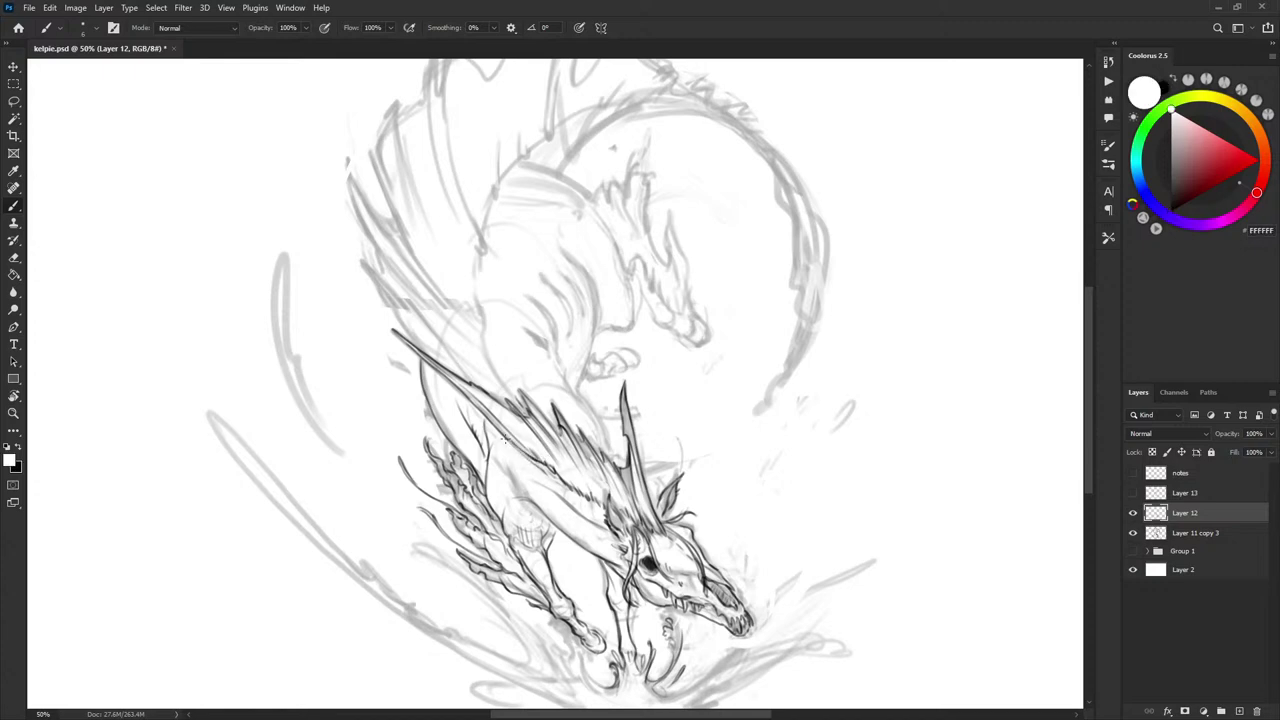
{"action": "key", "text": "x"}
- Ink the long jagged lower spines of the back fin over the rough sketch on Layer 12
{"action": "left_click_drag", "start_coordinate": [648, 521], "coordinate": [531, 445]}
{"action": "key", "text": "ctrl+z"}
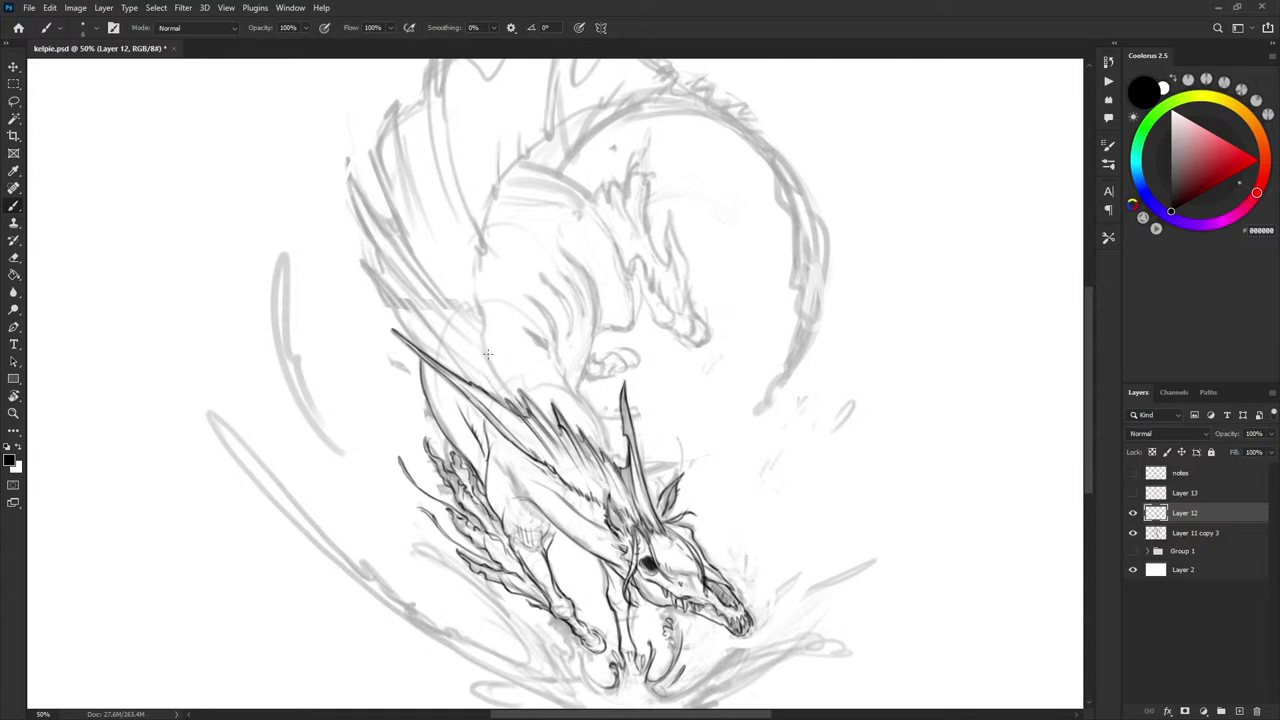
{"action": "left_click_drag", "start_coordinate": [500, 381], "coordinate": [478, 336]}
{"action": "left_click_drag", "start_coordinate": [364, 256], "coordinate": [397, 304]}
{"action": "mouse_move", "coordinate": [365, 260]}
{"action": "left_mouse_down"}
{"action": "mouse_move", "coordinate": [405, 304]}
{"action": "mouse_move", "coordinate": [350, 175]}
{"action": "mouse_move", "coordinate": [370, 226]}
{"action": "mouse_move", "coordinate": [491, 358]}
{"action": "left_mouse_up"}
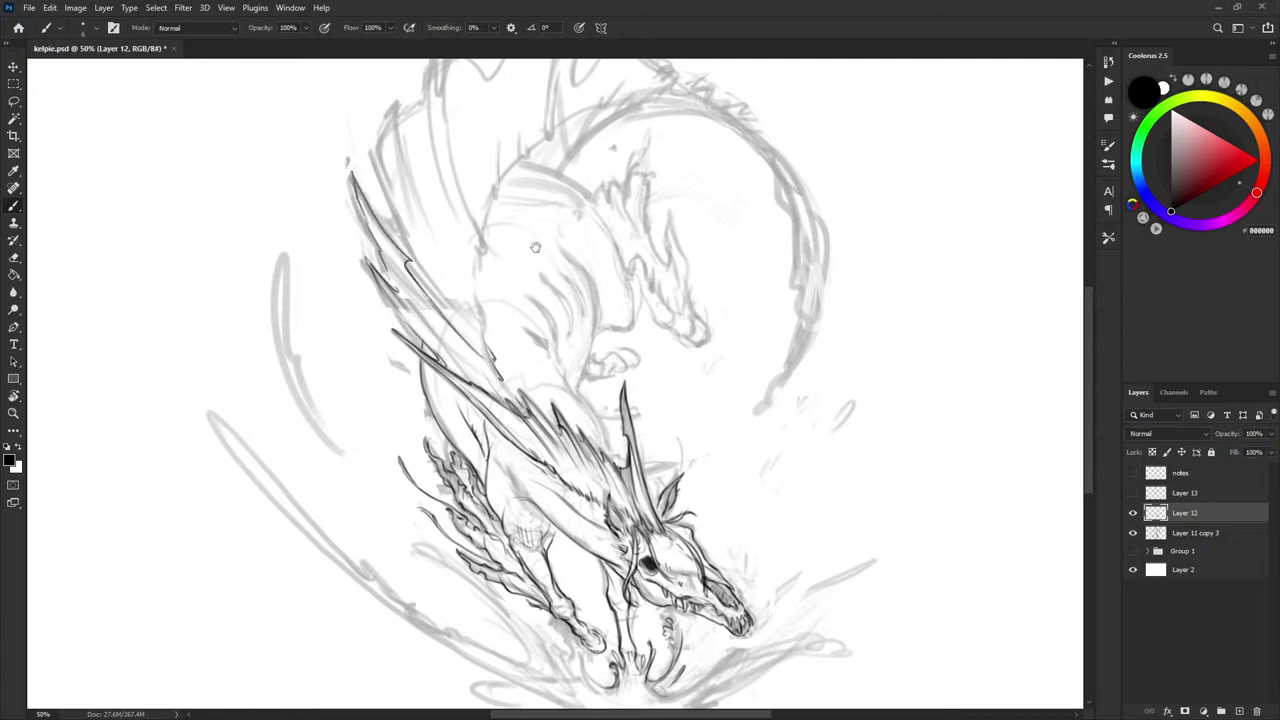
- Ink the long front spine of the upper back fin down to its base, correcting its edge with white
{"action": "scroll", "coordinate": [491, 358], "scroll_direction": "up", "scroll_amount": 5}
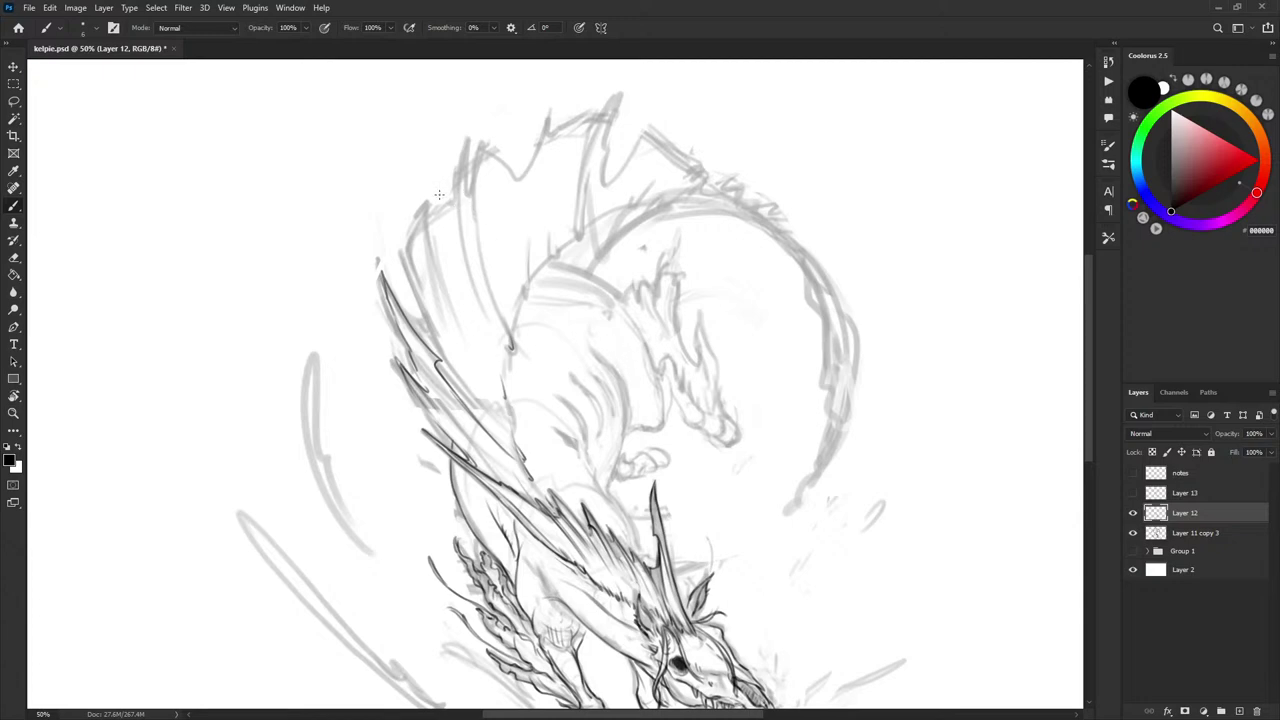
{"action": "mouse_move", "coordinate": [464, 143]}
{"action": "left_mouse_down"}
{"action": "mouse_move", "coordinate": [462, 226]}
{"action": "mouse_move", "coordinate": [500, 316]}
{"action": "mouse_move", "coordinate": [482, 258]}
{"action": "left_mouse_up"}
{"action": "mouse_move", "coordinate": [501, 318]}
{"action": "left_mouse_down"}
{"action": "mouse_move", "coordinate": [465, 150]}
{"action": "mouse_move", "coordinate": [482, 266]}
{"action": "left_mouse_up"}
{"action": "key", "text": "x"}
{"action": "left_click_drag", "start_coordinate": [466, 204], "coordinate": [487, 272]}
{"action": "key", "text": "x"}
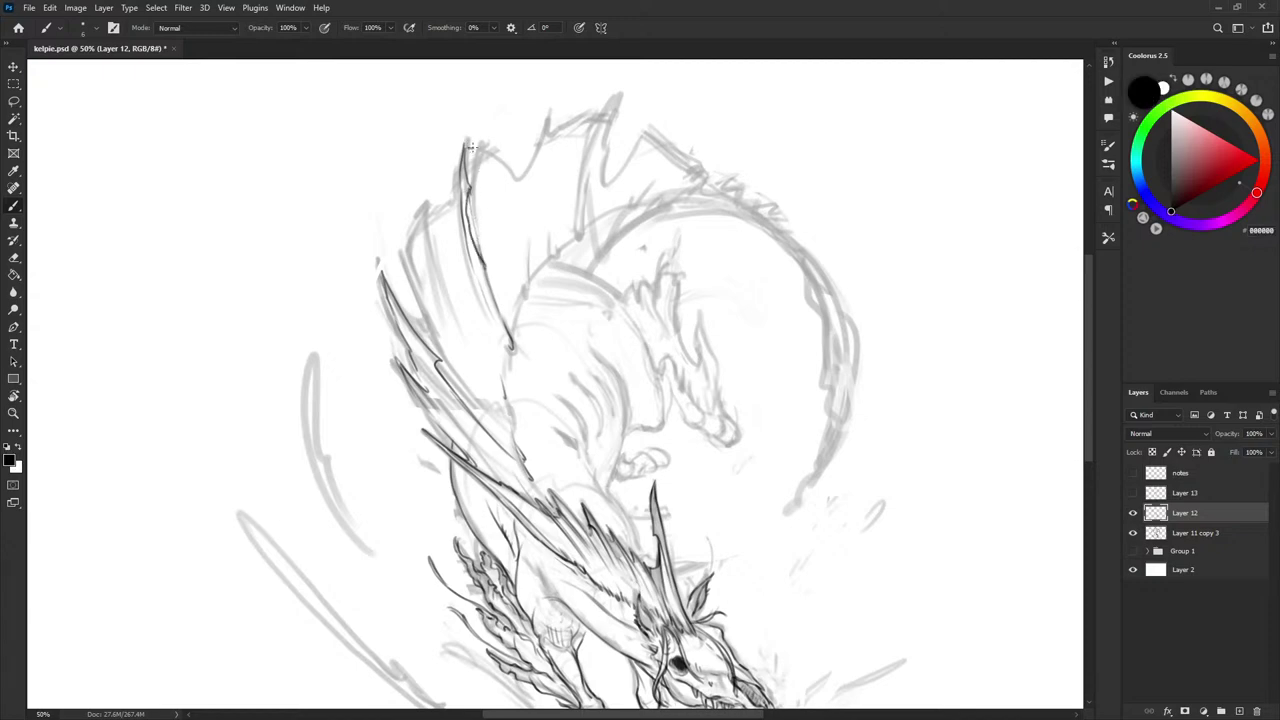
- Ink the fin membrane's ragged top edge behind the front spine, adding thin vertical folds and short hairs at the base
{"action": "left_click_drag", "start_coordinate": [467, 147], "coordinate": [482, 160]}
{"action": "left_click_drag", "start_coordinate": [485, 147], "coordinate": [490, 178]}
{"action": "left_click_drag", "start_coordinate": [494, 153], "coordinate": [495, 218]}
{"action": "left_click_drag", "start_coordinate": [494, 160], "coordinate": [490, 166]}
{"action": "left_click_drag", "start_coordinate": [496, 150], "coordinate": [506, 242]}
{"action": "left_click_drag", "start_coordinate": [513, 322], "coordinate": [519, 294]}
{"action": "key", "text": "x"}
{"action": "key", "text": "x"}
{"action": "left_click_drag", "start_coordinate": [523, 294], "coordinate": [526, 268]}
{"action": "left_click_drag", "start_coordinate": [506, 160], "coordinate": [520, 189]}
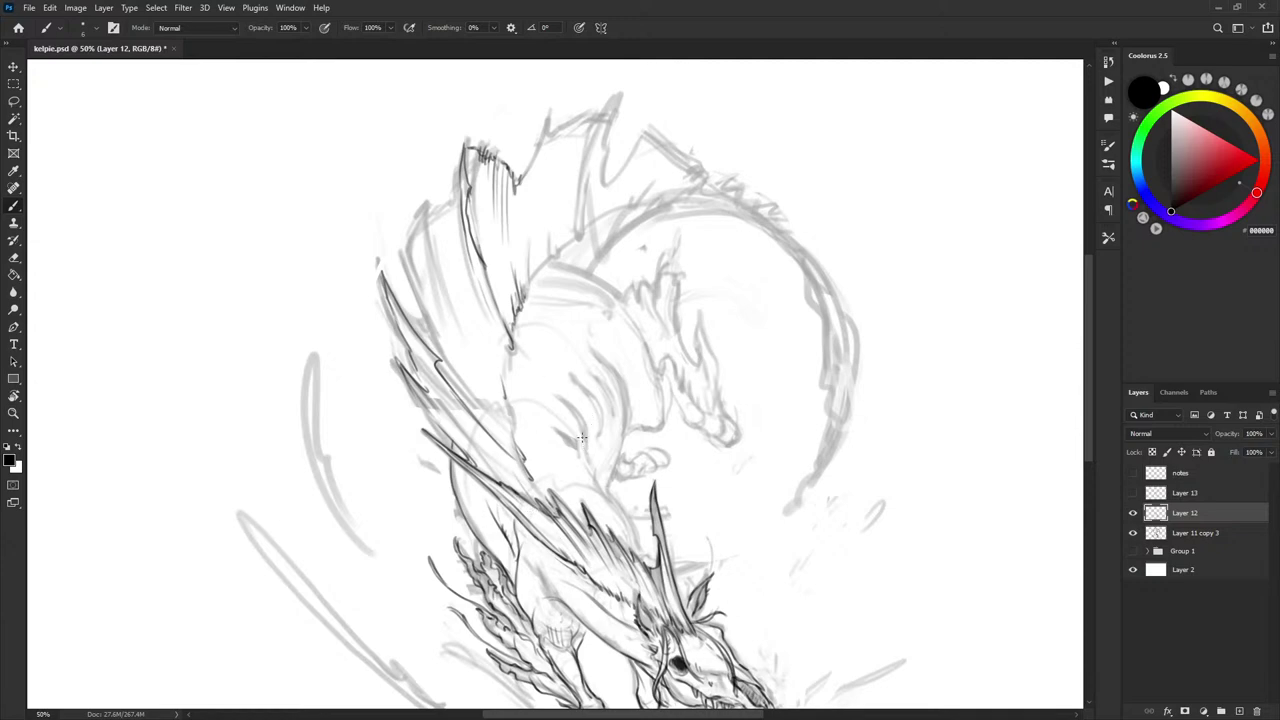
- Reinforce the lower curve of the upper fin's front spine
{"action": "scroll", "coordinate": [574, 320], "scroll_direction": "up", "scroll_amount": 2}
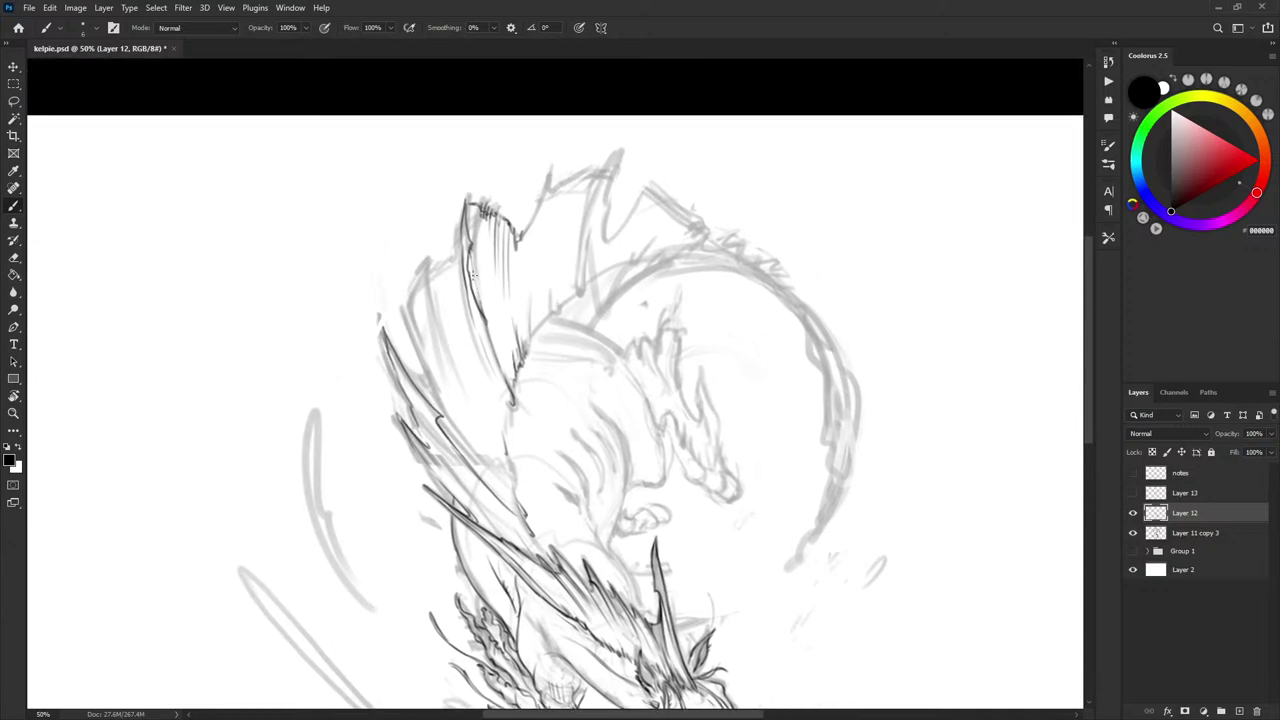
{"action": "left_click_drag", "start_coordinate": [476, 302], "coordinate": [491, 348]}
{"action": "key", "text": "x"}
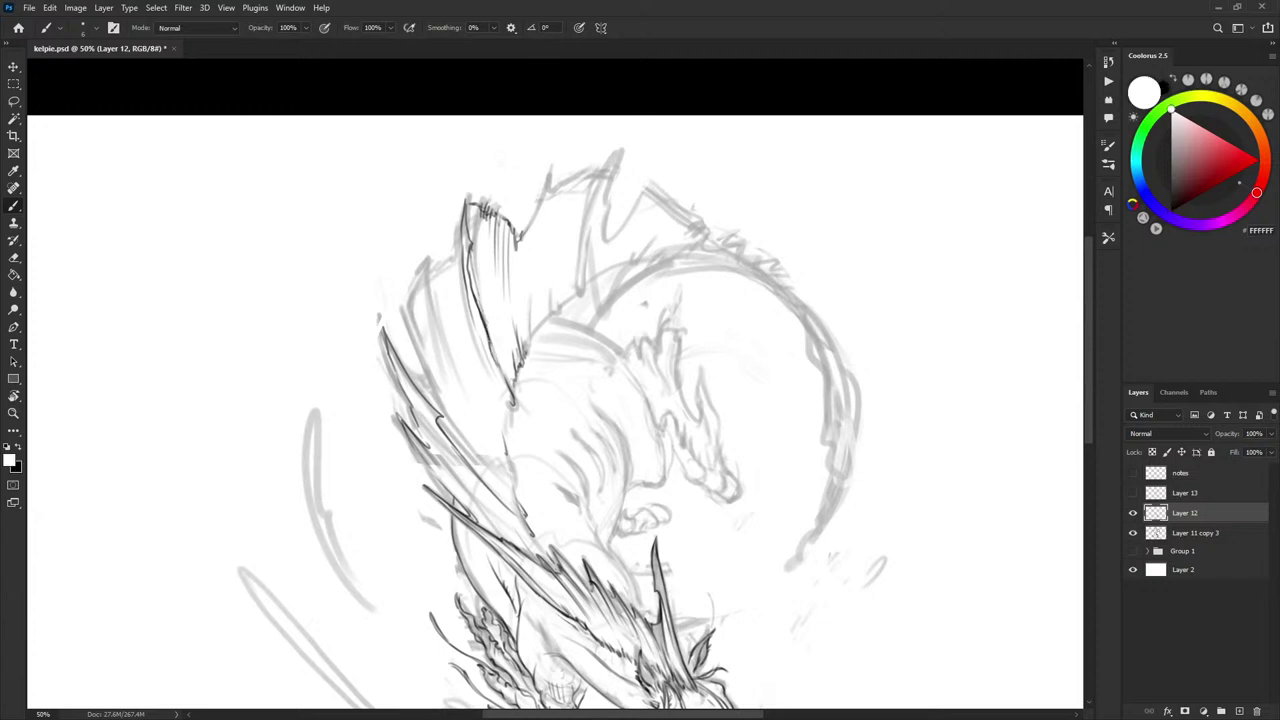
{"action": "key", "text": "x"}
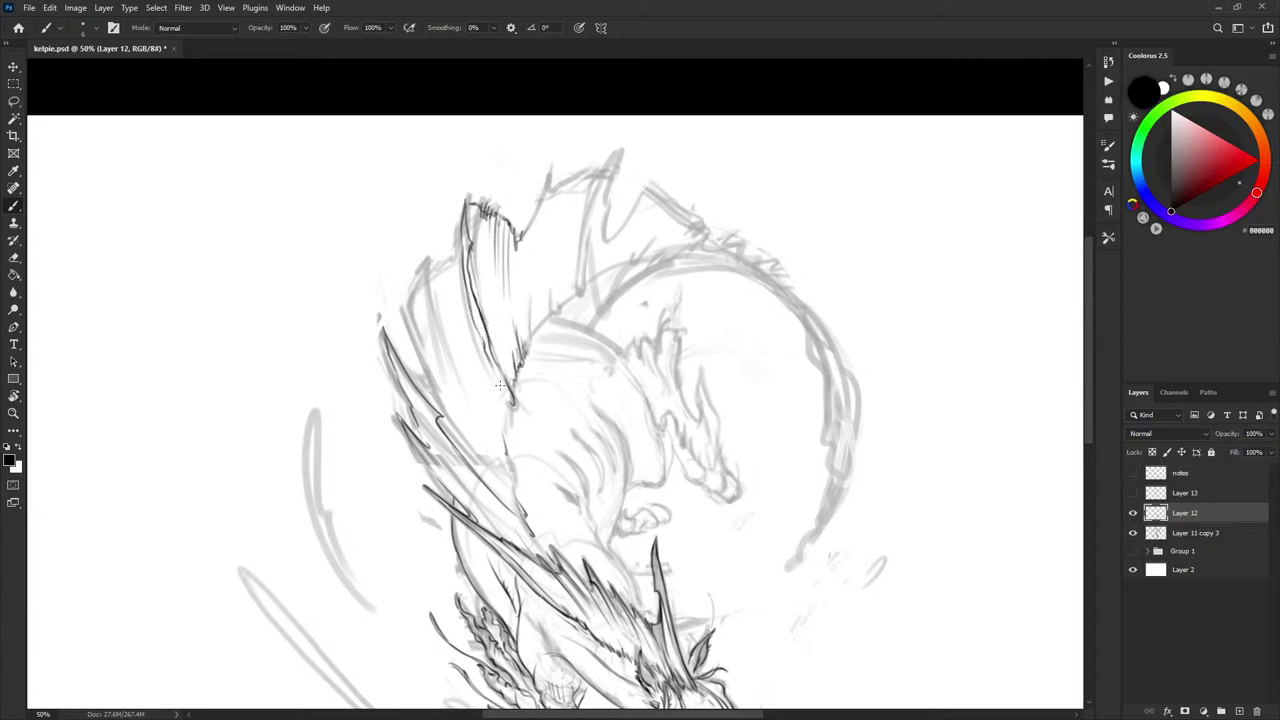
{"action": "left_click_drag", "start_coordinate": [544, 305], "coordinate": [548, 209]}
{"action": "left_click_drag", "start_coordinate": [543, 301], "coordinate": [553, 201]}
{"action": "left_click_drag", "start_coordinate": [552, 269], "coordinate": [560, 191]}
{"action": "left_click_drag", "start_coordinate": [556, 246], "coordinate": [565, 195]}
{"action": "key", "text": "ctrl+z"}
{"action": "key", "text": "ctrl+z"}
{"action": "key", "text": "ctrl+z"}
{"action": "key", "text": "ctrl+z"}
- Ink the upper fin's second spine with its adjoining membrane edge and tufted base, cleaning the lines with white
{"action": "mouse_move", "coordinate": [521, 234]}
{"action": "left_mouse_down"}
{"action": "mouse_move", "coordinate": [549, 173]}
{"action": "mouse_move", "coordinate": [544, 206]}
{"action": "left_mouse_up"}
{"action": "mouse_move", "coordinate": [532, 338]}
{"action": "left_mouse_down"}
{"action": "mouse_move", "coordinate": [543, 221]}
{"action": "mouse_move", "coordinate": [535, 282]}
{"action": "mouse_move", "coordinate": [541, 223]}
{"action": "mouse_move", "coordinate": [535, 274]}
{"action": "mouse_move", "coordinate": [534, 262]}
{"action": "left_mouse_up"}
{"action": "mouse_move", "coordinate": [546, 201]}
{"action": "left_mouse_down"}
{"action": "mouse_move", "coordinate": [541, 226]}
{"action": "mouse_move", "coordinate": [551, 180]}
{"action": "left_mouse_up"}
{"action": "key", "text": "x"}
{"action": "left_click_drag", "start_coordinate": [540, 242], "coordinate": [534, 302]}
{"action": "left_click_drag", "start_coordinate": [536, 266], "coordinate": [534, 306]}
{"action": "key", "text": "x"}
{"action": "left_click_drag", "start_coordinate": [545, 215], "coordinate": [531, 336]}
{"action": "key", "text": "x"}
{"action": "left_click_drag", "start_coordinate": [538, 234], "coordinate": [541, 313]}
{"action": "key", "text": "x"}
{"action": "mouse_move", "coordinate": [546, 262]}
{"action": "left_mouse_down"}
{"action": "mouse_move", "coordinate": [532, 320]}
{"action": "mouse_move", "coordinate": [550, 318]}
{"action": "mouse_move", "coordinate": [534, 334]}
{"action": "mouse_move", "coordinate": [542, 326]}
{"action": "left_mouse_up"}
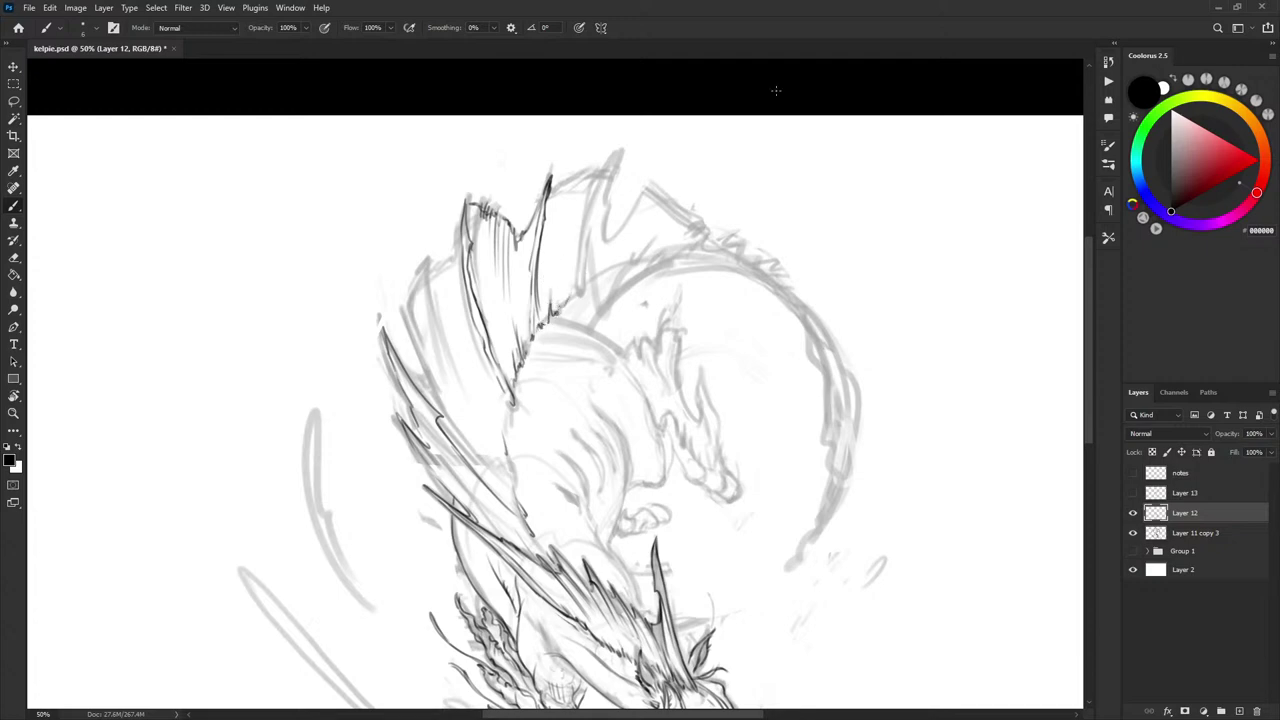
- Ink the top contour of the rump and the underside of the tail root, cleaning stray lines with white
{"action": "scroll", "coordinate": [726, 240], "scroll_direction": "down", "scroll_amount": 3}
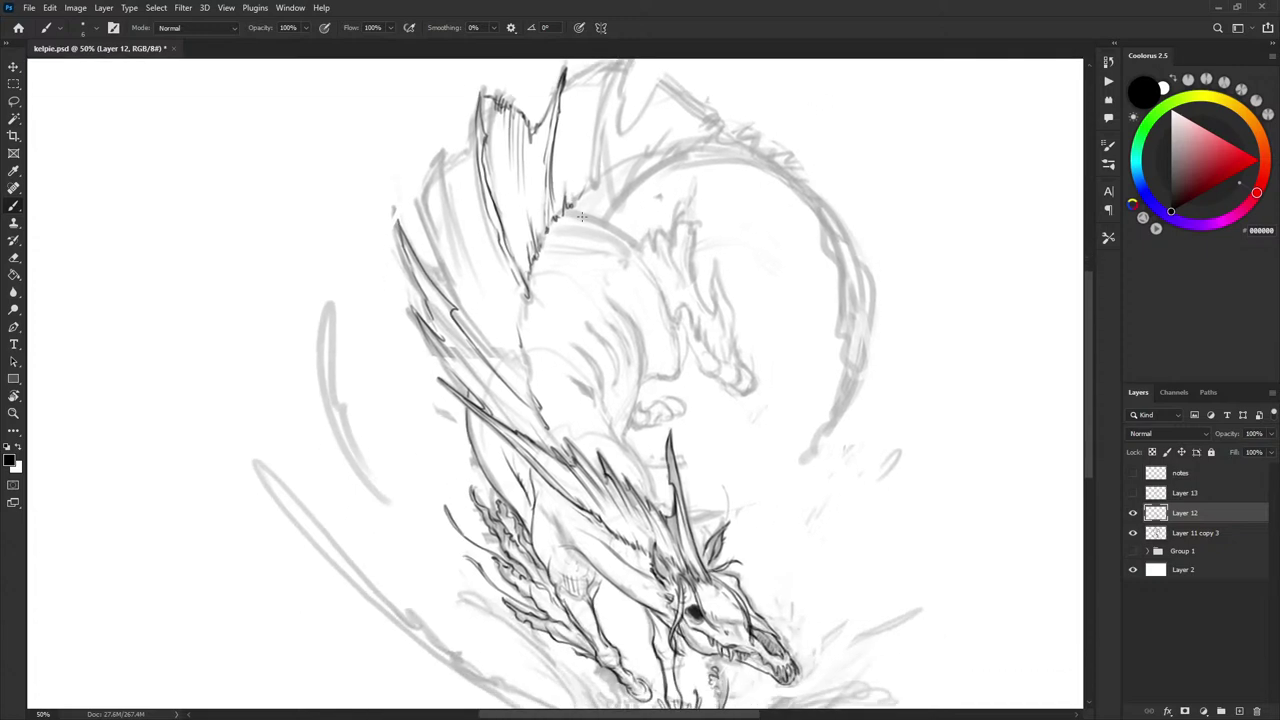
{"action": "left_click_drag", "start_coordinate": [569, 211], "coordinate": [586, 219]}
{"action": "mouse_move", "coordinate": [571, 212]}
{"action": "left_mouse_down"}
{"action": "mouse_move", "coordinate": [638, 245]}
{"action": "mouse_move", "coordinate": [609, 260]}
{"action": "left_mouse_up"}
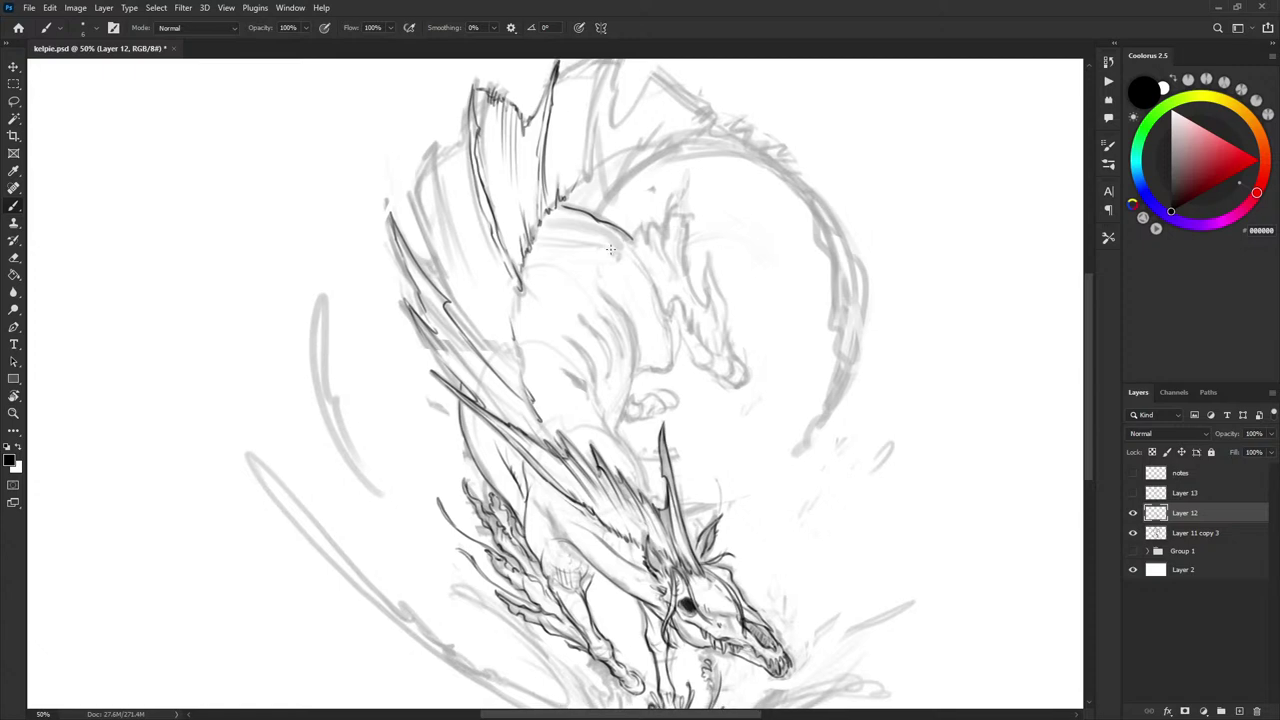
{"action": "left_click_drag", "start_coordinate": [655, 334], "coordinate": [651, 329]}
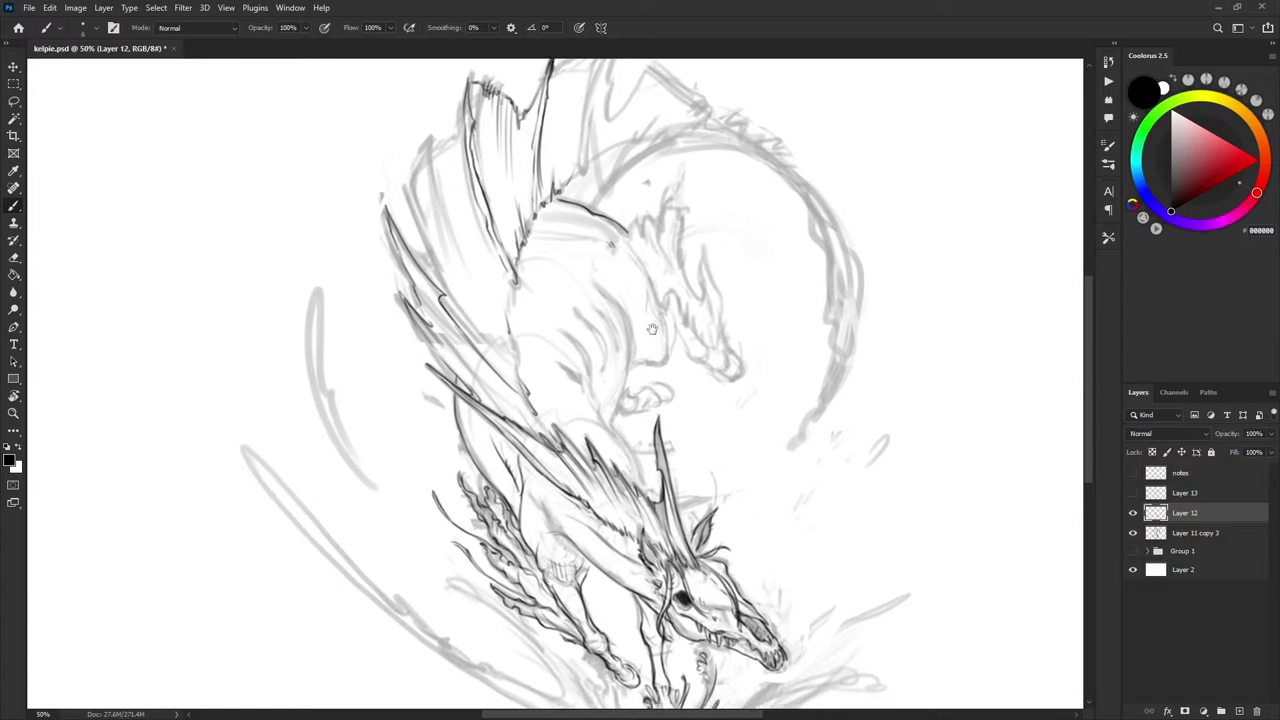
{"action": "mouse_move", "coordinate": [597, 212]}
{"action": "left_mouse_down"}
{"action": "mouse_move", "coordinate": [607, 180]}
{"action": "mouse_move", "coordinate": [601, 196]}
{"action": "mouse_move", "coordinate": [596, 187]}
{"action": "mouse_move", "coordinate": [602, 198]}
{"action": "mouse_move", "coordinate": [634, 152]}
{"action": "left_mouse_up"}
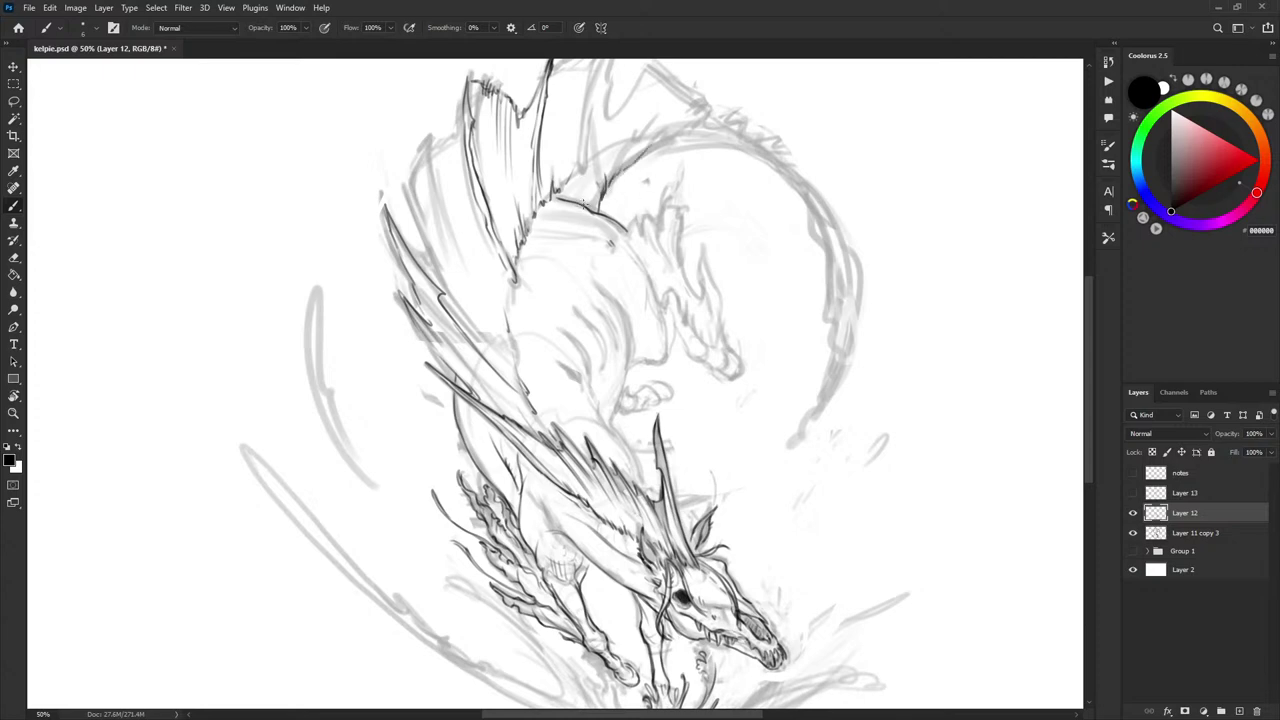
{"action": "key", "text": "x"}
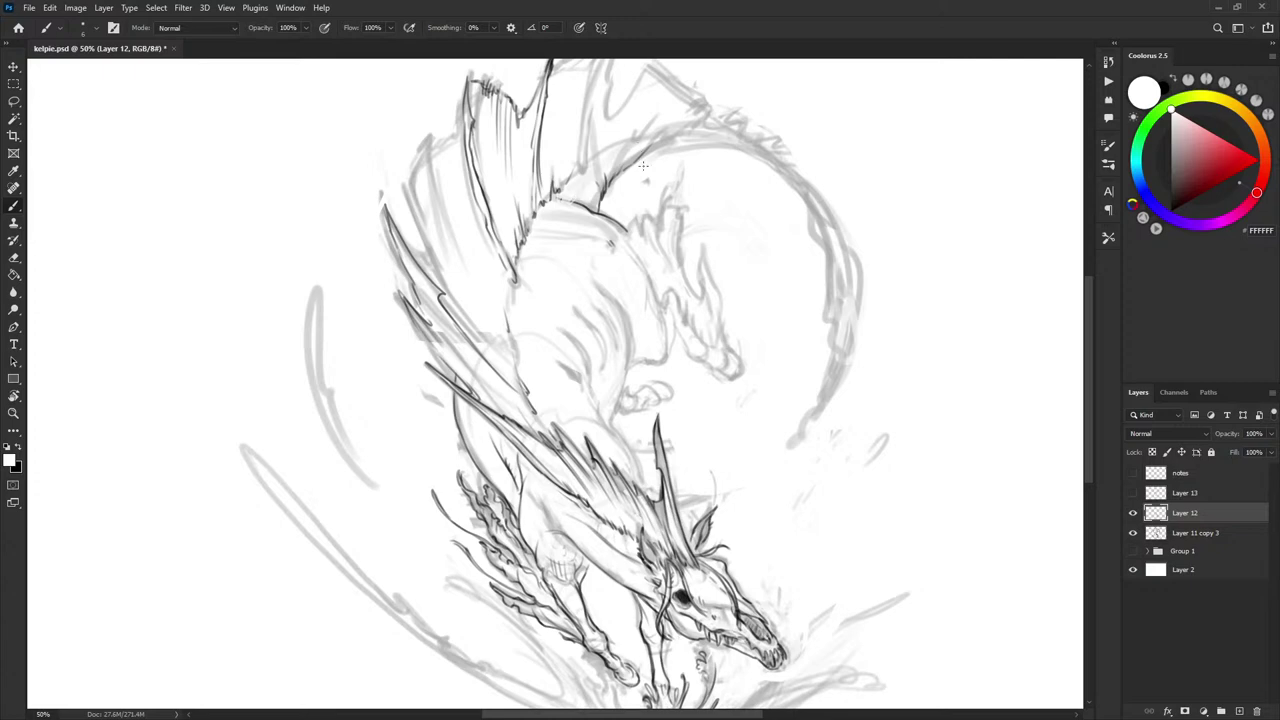
{"action": "left_click_drag", "start_coordinate": [643, 166], "coordinate": [613, 231]}
- Ink the fin's third spike and its tufted base, and compare against the rough sketch with the line art hidden and shown
{"action": "key", "text": "x"}
{"action": "left_click_drag", "start_coordinate": [538, 249], "coordinate": [558, 190]}
{"action": "mouse_move", "coordinate": [522, 126]}
{"action": "left_mouse_down"}
{"action": "mouse_move", "coordinate": [600, 87]}
{"action": "mouse_move", "coordinate": [579, 128]}
{"action": "mouse_move", "coordinate": [566, 229]}
{"action": "mouse_move", "coordinate": [600, 195]}
{"action": "left_mouse_up"}
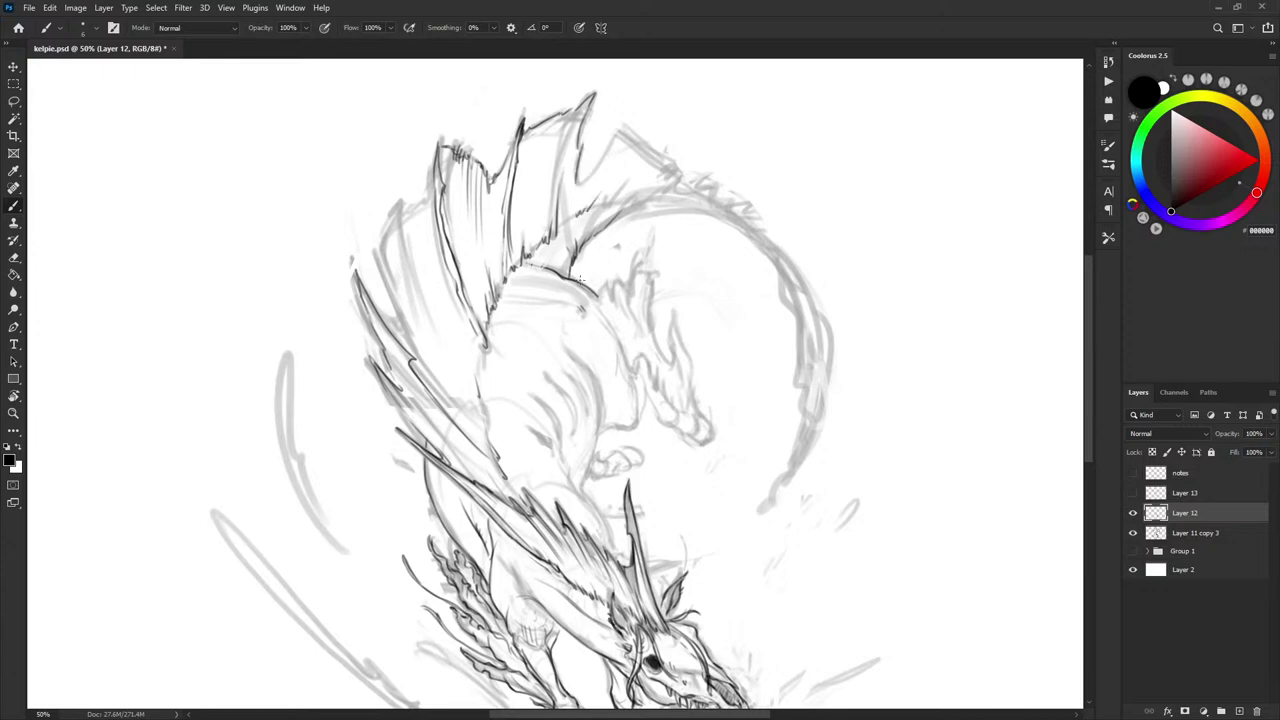
{"action": "left_click", "coordinate": [1133, 513]}
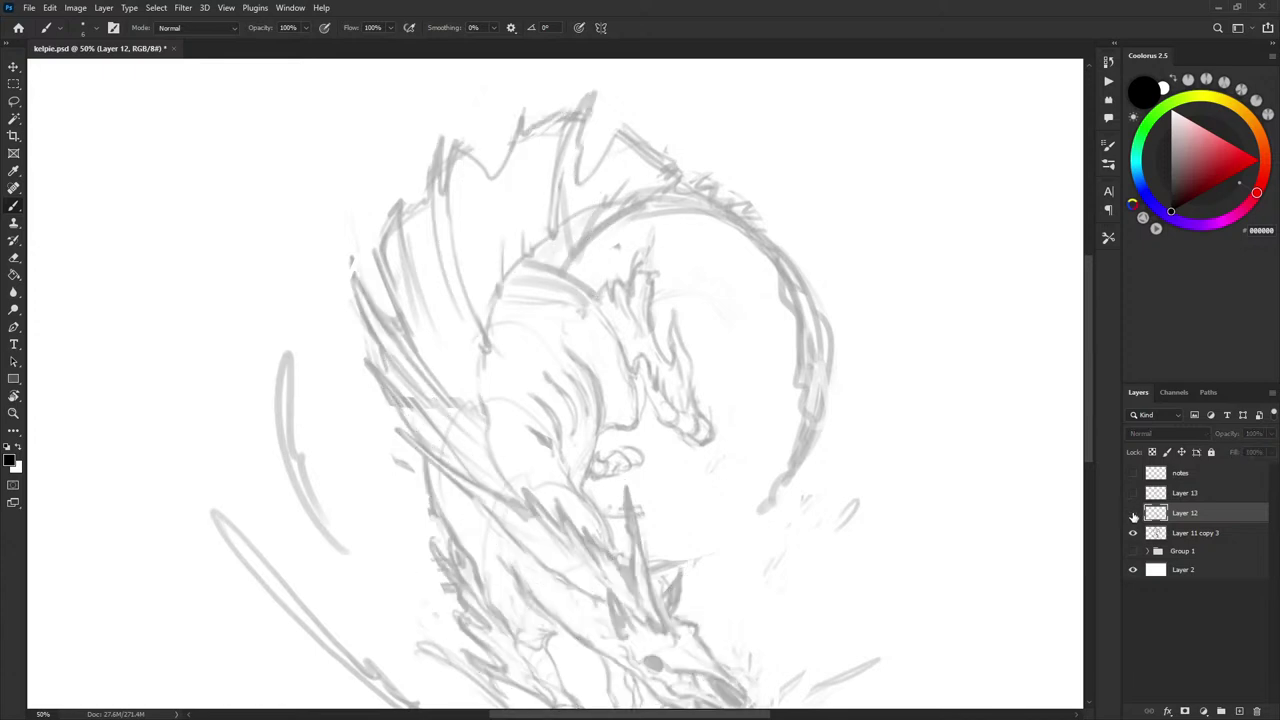
{"action": "left_click", "coordinate": [1133, 513]}
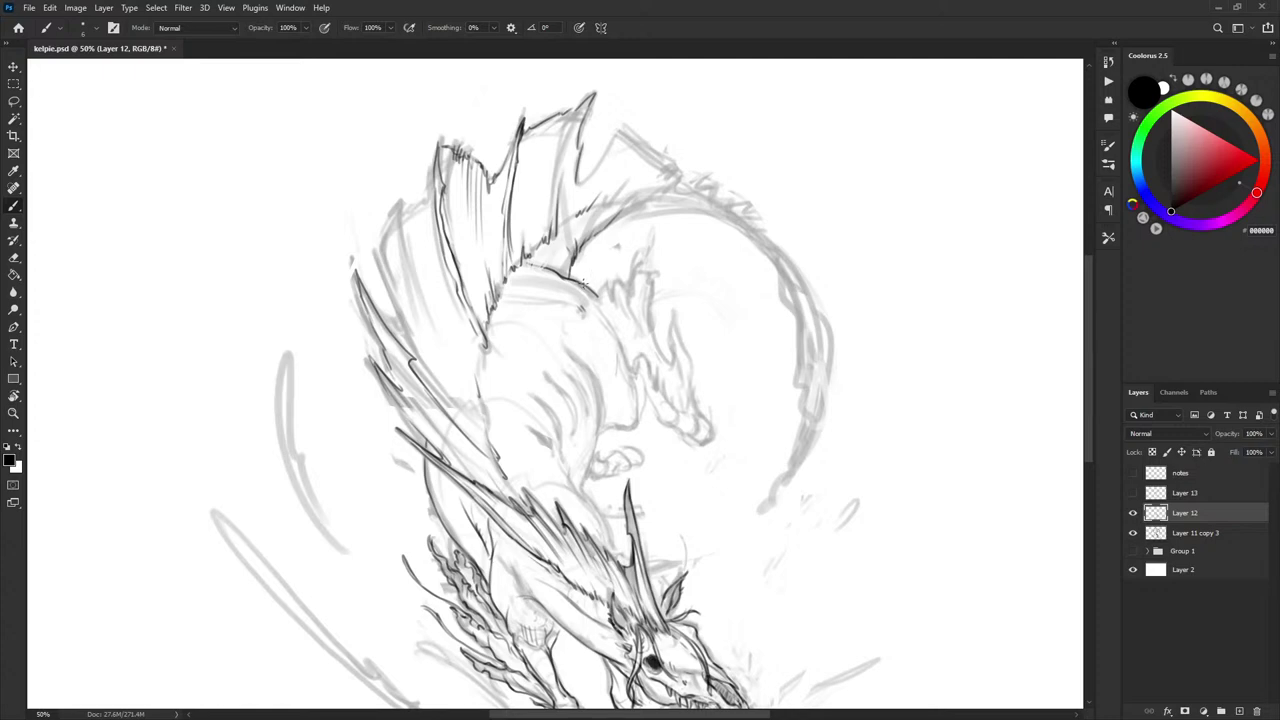
- Ink the long inner curve of the tail in one sweep, undoing strokes that miss the arc
{"action": "mouse_move", "coordinate": [586, 283]}
{"action": "left_mouse_down"}
{"action": "mouse_move", "coordinate": [610, 238]}
{"action": "mouse_move", "coordinate": [656, 202]}
{"action": "left_mouse_up"}
{"action": "key", "text": "ctrl+z"}
{"action": "mouse_move", "coordinate": [585, 287]}
{"action": "left_mouse_down"}
{"action": "mouse_move", "coordinate": [629, 229]}
{"action": "mouse_move", "coordinate": [711, 211]}
{"action": "left_mouse_up"}
{"action": "key", "text": "ctrl+z"}
{"action": "mouse_move", "coordinate": [580, 244]}
{"action": "left_mouse_down"}
{"action": "mouse_move", "coordinate": [693, 210]}
{"action": "mouse_move", "coordinate": [751, 225]}
{"action": "mouse_move", "coordinate": [728, 214]}
{"action": "mouse_move", "coordinate": [755, 239]}
{"action": "left_mouse_up"}
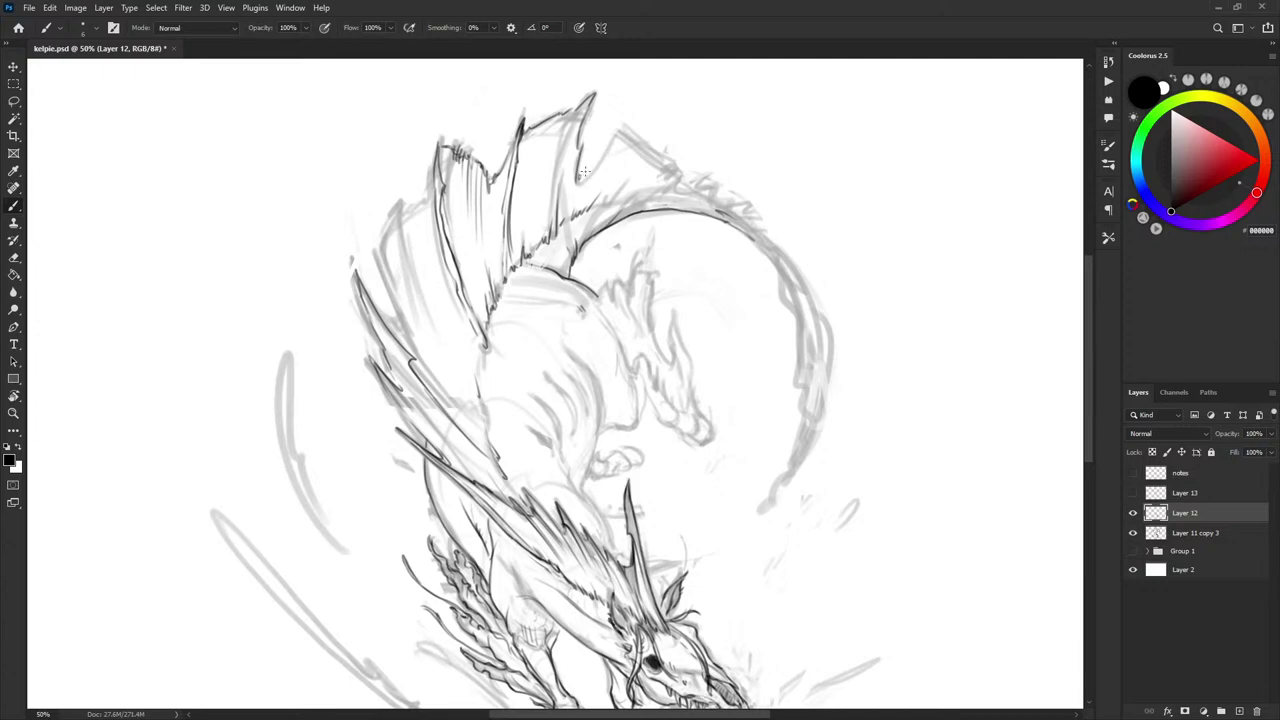
- Ink the last fin spike above the tail root, including its membrane notch and sloping rear edge
{"action": "mouse_move", "coordinate": [580, 180]}
{"action": "left_mouse_down"}
{"action": "mouse_move", "coordinate": [623, 124]}
{"action": "mouse_move", "coordinate": [594, 195]}
{"action": "mouse_move", "coordinate": [608, 157]}
{"action": "mouse_move", "coordinate": [586, 206]}
{"action": "left_mouse_up"}
{"action": "left_click_drag", "start_coordinate": [622, 127], "coordinate": [658, 153]}
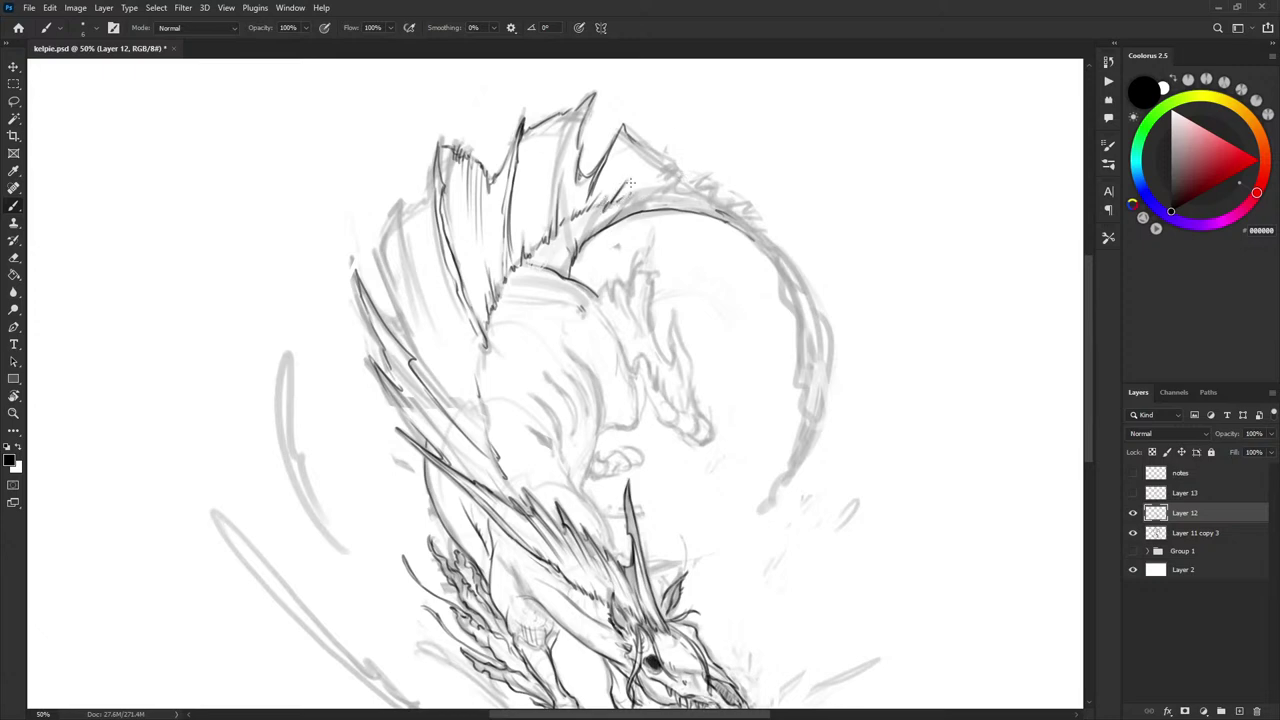
{"action": "mouse_move", "coordinate": [626, 129]}
{"action": "left_mouse_down"}
{"action": "mouse_move", "coordinate": [610, 185]}
{"action": "mouse_move", "coordinate": [666, 167]}
{"action": "mouse_move", "coordinate": [628, 139]}
{"action": "mouse_move", "coordinate": [605, 175]}
{"action": "left_mouse_up"}
{"action": "key", "text": "ctrl+z"}
{"action": "left_click_drag", "start_coordinate": [626, 129], "coordinate": [674, 170]}
- Ink the jagged ridge of small spikes along the top of the tail
{"action": "mouse_move", "coordinate": [677, 167]}
{"action": "left_mouse_down"}
{"action": "mouse_move", "coordinate": [708, 174]}
{"action": "mouse_move", "coordinate": [693, 184]}
{"action": "mouse_move", "coordinate": [720, 183]}
{"action": "mouse_move", "coordinate": [728, 199]}
{"action": "mouse_move", "coordinate": [686, 173]}
{"action": "mouse_move", "coordinate": [751, 204]}
{"action": "mouse_move", "coordinate": [751, 226]}
{"action": "mouse_move", "coordinate": [744, 203]}
{"action": "mouse_move", "coordinate": [765, 227]}
{"action": "left_mouse_up"}
{"action": "mouse_move", "coordinate": [645, 189]}
{"action": "left_mouse_down"}
{"action": "mouse_move", "coordinate": [634, 199]}
{"action": "mouse_move", "coordinate": [666, 193]}
{"action": "left_mouse_up"}
{"action": "mouse_move", "coordinate": [647, 187]}
{"action": "left_mouse_down"}
{"action": "mouse_move", "coordinate": [633, 195]}
{"action": "mouse_move", "coordinate": [686, 190]}
{"action": "left_mouse_up"}
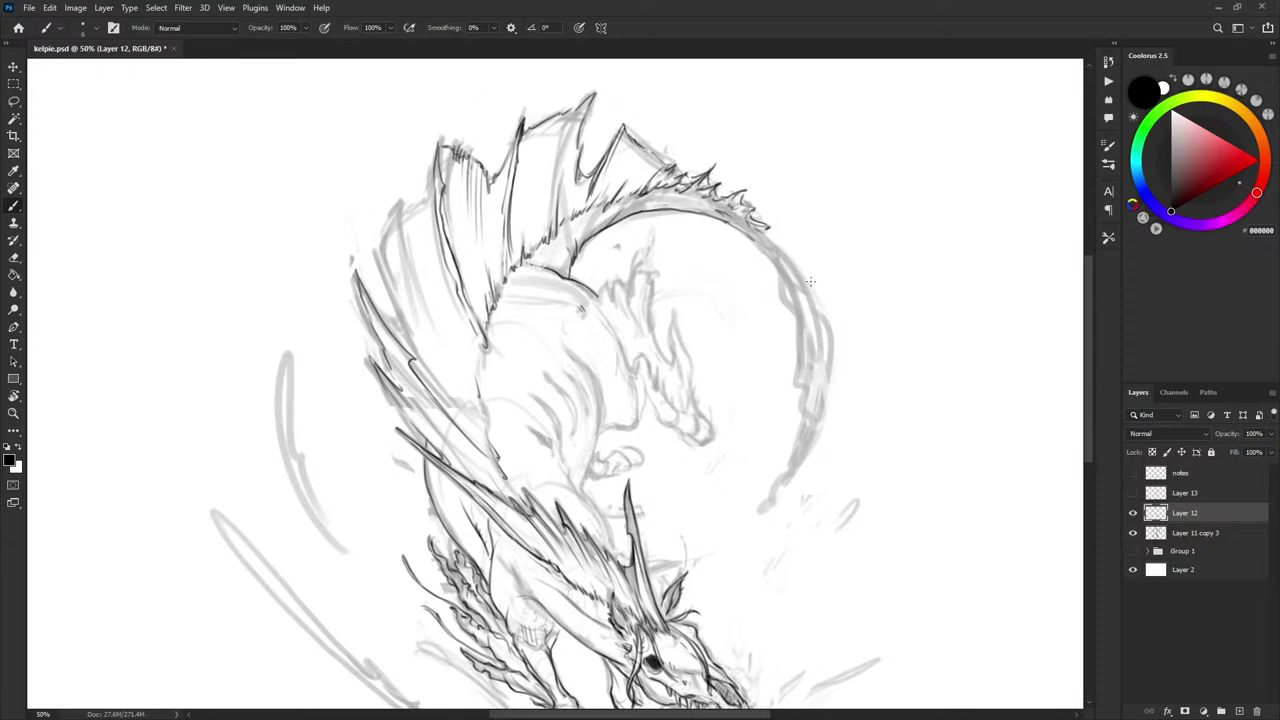
- Ink the inner and outer contours of the tail where it curves downward
{"action": "mouse_move", "coordinate": [750, 234]}
{"action": "left_mouse_down"}
{"action": "mouse_move", "coordinate": [806, 278]}
{"action": "mouse_move", "coordinate": [773, 264]}
{"action": "mouse_move", "coordinate": [800, 325]}
{"action": "left_mouse_up"}
{"action": "mouse_move", "coordinate": [790, 262]}
{"action": "left_mouse_down"}
{"action": "mouse_move", "coordinate": [824, 359]}
{"action": "mouse_move", "coordinate": [792, 275]}
{"action": "mouse_move", "coordinate": [830, 350]}
{"action": "left_mouse_up"}
{"action": "mouse_move", "coordinate": [806, 296]}
{"action": "left_mouse_down"}
{"action": "mouse_move", "coordinate": [826, 318]}
{"action": "mouse_move", "coordinate": [834, 382]}
{"action": "mouse_move", "coordinate": [808, 328]}
{"action": "mouse_move", "coordinate": [820, 398]}
{"action": "left_mouse_up"}
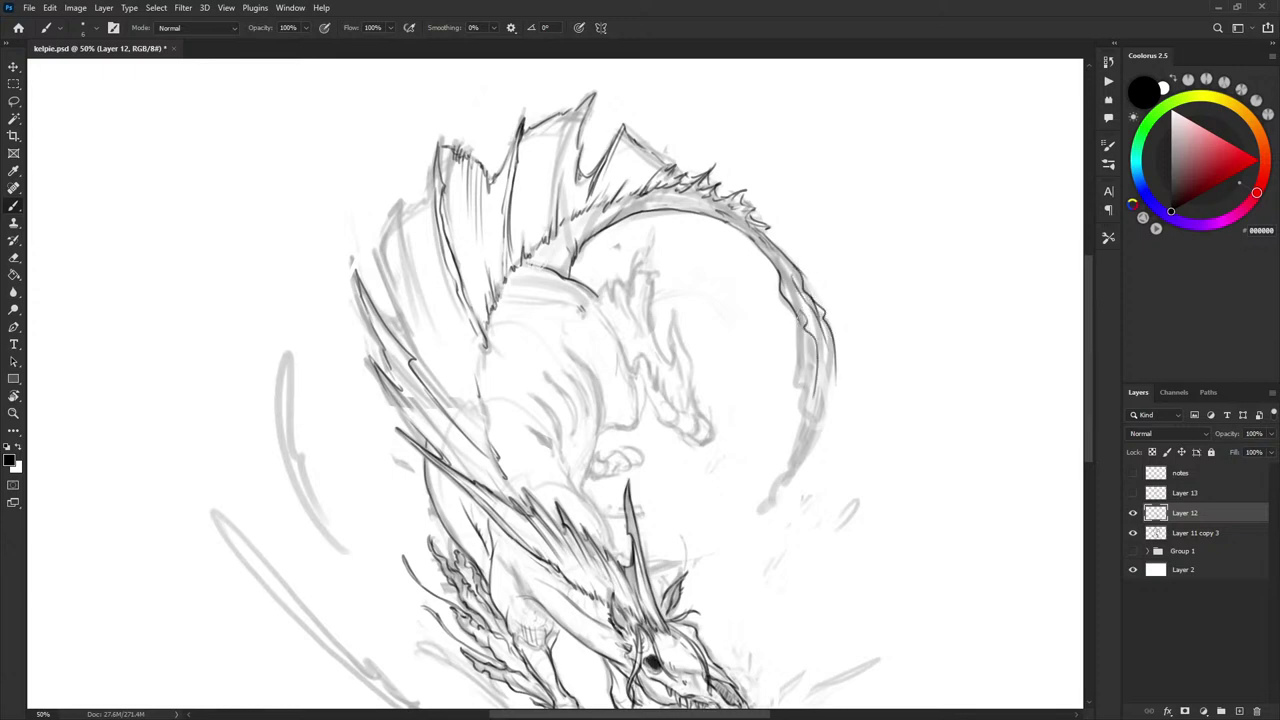
- Ink wavy, seaweed-like strands along the inner edge of the lower tail and extend the outer contour
{"action": "mouse_move", "coordinate": [800, 316]}
{"action": "left_mouse_down"}
{"action": "mouse_move", "coordinate": [792, 398]}
{"action": "mouse_move", "coordinate": [802, 364]}
{"action": "mouse_move", "coordinate": [804, 432]}
{"action": "left_mouse_up"}
{"action": "left_click_drag", "start_coordinate": [818, 386], "coordinate": [818, 410]}
{"action": "mouse_move", "coordinate": [816, 356]}
{"action": "left_mouse_down"}
{"action": "mouse_move", "coordinate": [805, 434]}
{"action": "mouse_move", "coordinate": [817, 373]}
{"action": "mouse_move", "coordinate": [811, 398]}
{"action": "left_mouse_up"}
{"action": "key", "text": "x"}
{"action": "key", "text": "x"}
{"action": "left_click_drag", "start_coordinate": [824, 336], "coordinate": [846, 426]}
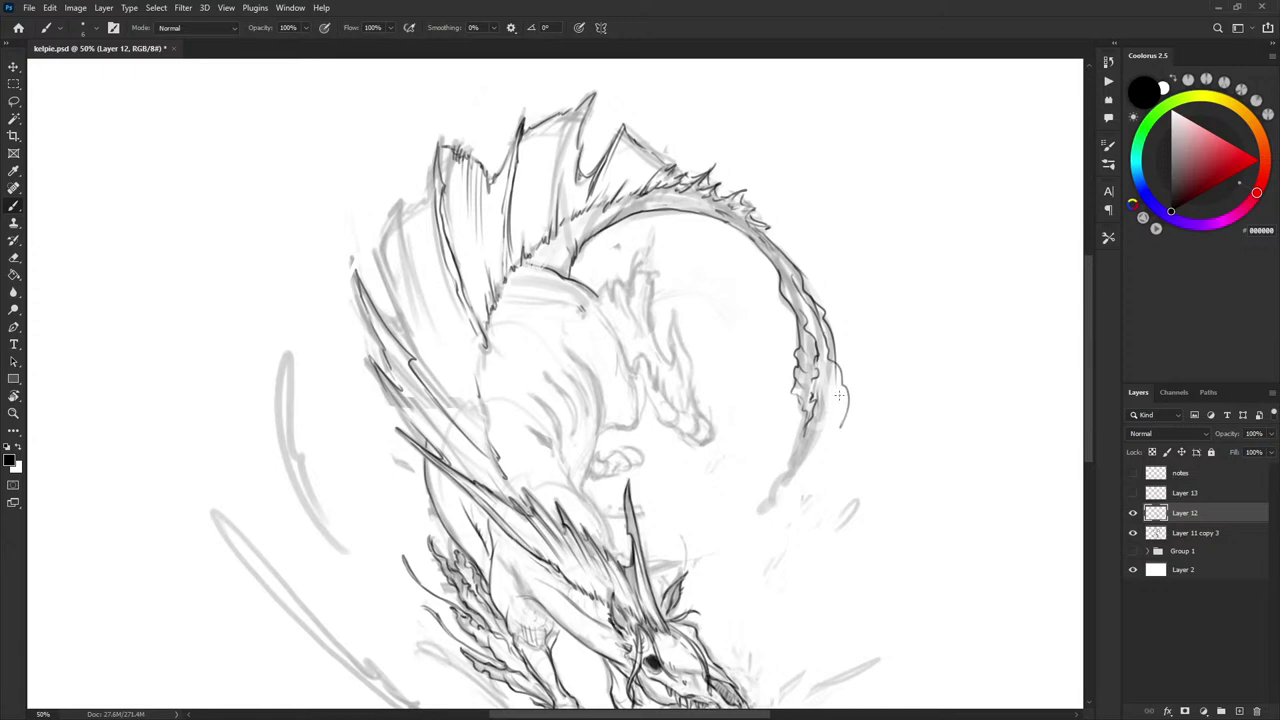
- Ink the ragged, tapering tip of the tail with wavy strands and hide the rough sketch layer
{"action": "mouse_move", "coordinate": [828, 370]}
{"action": "left_mouse_down"}
{"action": "mouse_move", "coordinate": [834, 418]}
{"action": "mouse_move", "coordinate": [843, 404]}
{"action": "mouse_move", "coordinate": [824, 444]}
{"action": "mouse_move", "coordinate": [834, 430]}
{"action": "left_mouse_up"}
{"action": "key", "text": "x"}
{"action": "key", "text": "x"}
{"action": "mouse_move", "coordinate": [834, 384]}
{"action": "left_mouse_down"}
{"action": "mouse_move", "coordinate": [838, 404]}
{"action": "mouse_move", "coordinate": [831, 340]}
{"action": "mouse_move", "coordinate": [866, 314]}
{"action": "mouse_move", "coordinate": [802, 428]}
{"action": "mouse_move", "coordinate": [858, 350]}
{"action": "left_mouse_up"}
{"action": "key", "text": "x"}
{"action": "key", "text": "x"}
{"action": "left_click_drag", "start_coordinate": [802, 428], "coordinate": [818, 396]}
{"action": "left_click", "coordinate": [1133, 532]}
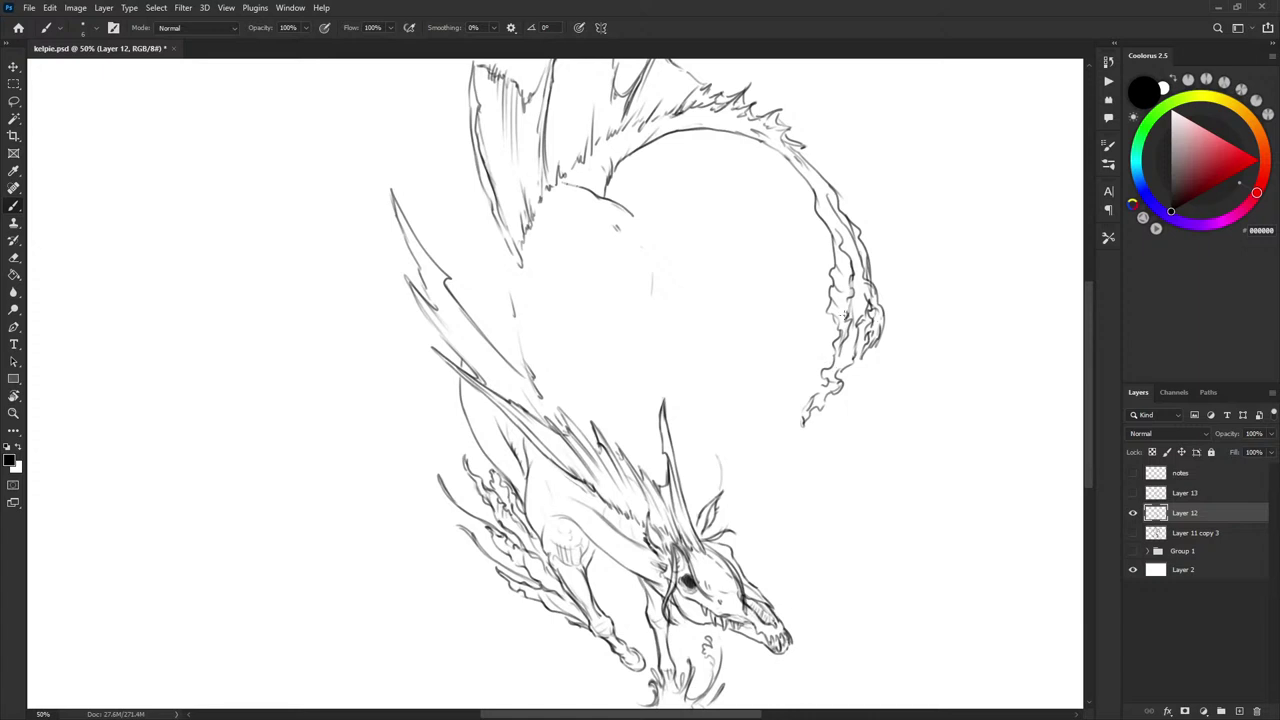
- Add ragged fringe and texture strokes along the inner edge of the tail's middle section, refining them with white
{"action": "left_click_drag", "start_coordinate": [834, 316], "coordinate": [838, 334]}
{"action": "left_click_drag", "start_coordinate": [823, 203], "coordinate": [831, 219]}
{"action": "mouse_move", "coordinate": [816, 168]}
{"action": "left_mouse_down"}
{"action": "mouse_move", "coordinate": [812, 215]}
{"action": "mouse_move", "coordinate": [801, 180]}
{"action": "mouse_move", "coordinate": [820, 236]}
{"action": "left_mouse_up"}
{"action": "left_click_drag", "start_coordinate": [854, 217], "coordinate": [847, 235]}
{"action": "key", "text": "x"}
{"action": "left_click_drag", "start_coordinate": [801, 198], "coordinate": [810, 256]}
{"action": "key", "text": "x"}
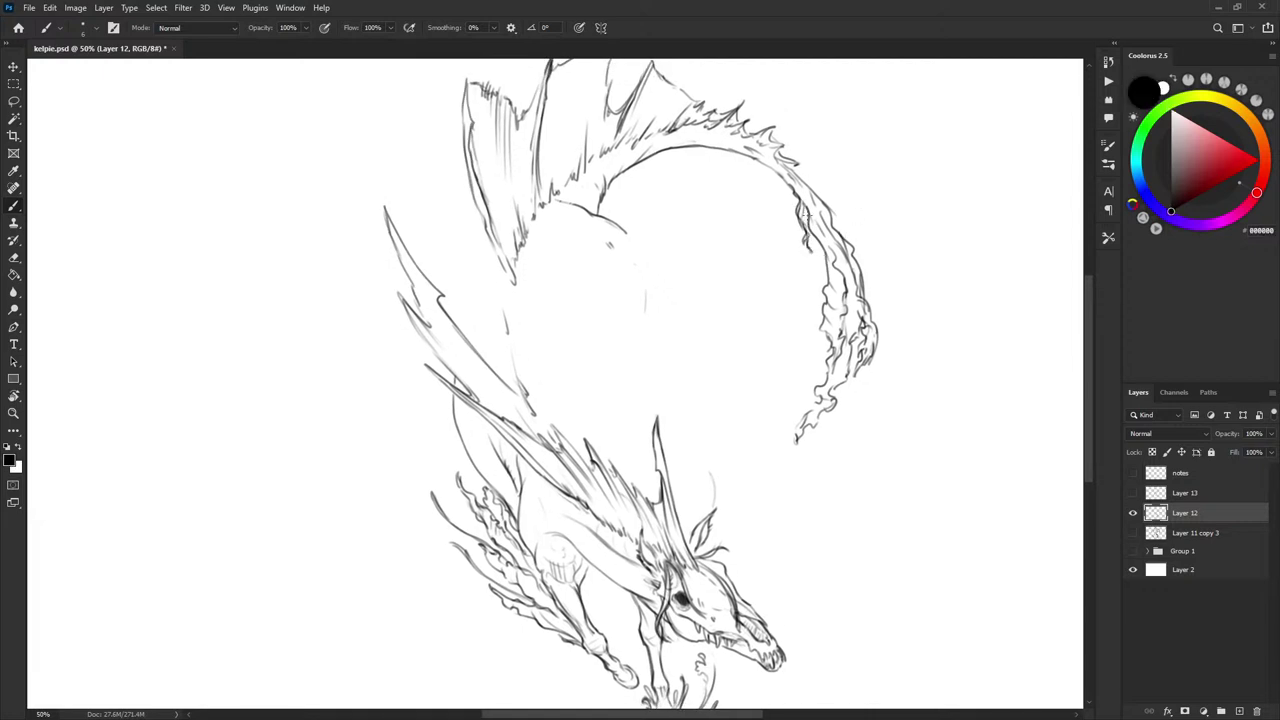
{"action": "mouse_move", "coordinate": [804, 204]}
{"action": "left_mouse_down"}
{"action": "mouse_move", "coordinate": [819, 261]}
{"action": "mouse_move", "coordinate": [828, 242]}
{"action": "left_mouse_up"}
{"action": "key", "text": "x"}
{"action": "key", "text": "x"}
{"action": "mouse_move", "coordinate": [799, 171]}
{"action": "left_mouse_down"}
{"action": "mouse_move", "coordinate": [818, 192]}
{"action": "mouse_move", "coordinate": [862, 133]}
{"action": "left_mouse_up"}
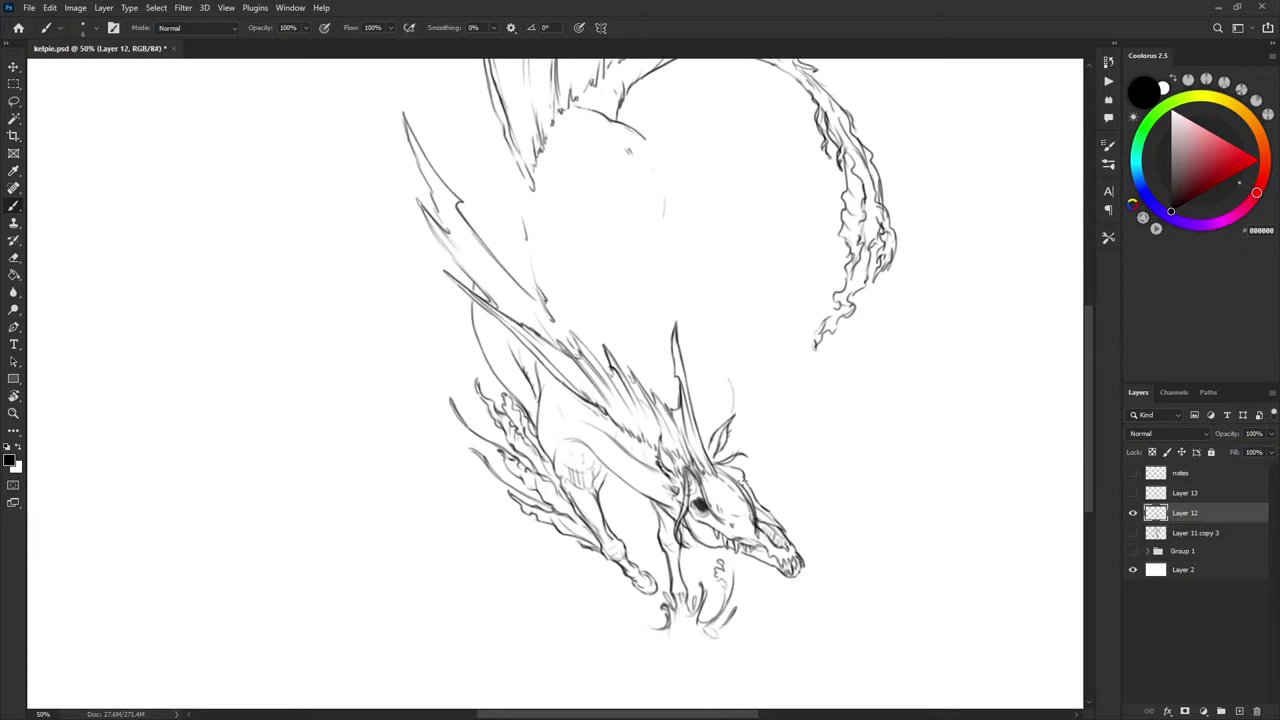
- Check the line art against the red construction layer, hide that layer again, and show the rough sketch
{"action": "left_click_drag", "start_coordinate": [869, 238], "coordinate": [820, 380]}
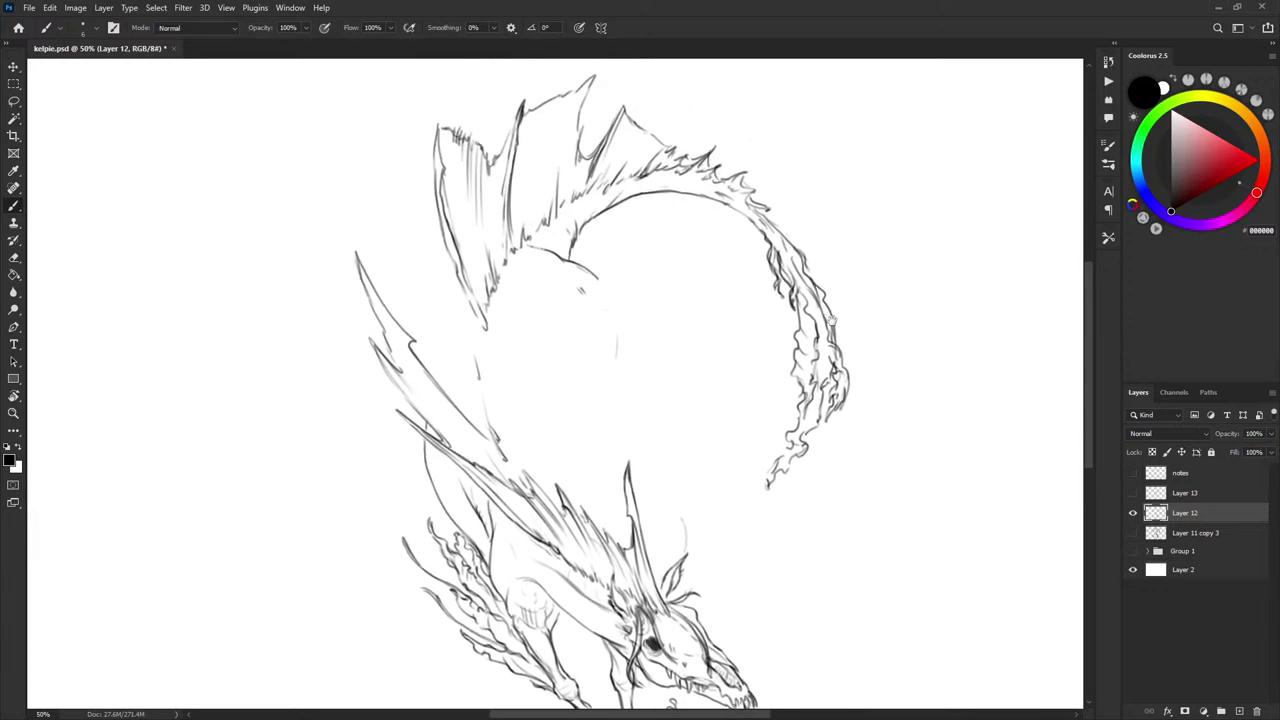
{"action": "left_click_drag", "start_coordinate": [832, 321], "coordinate": [903, 257]}
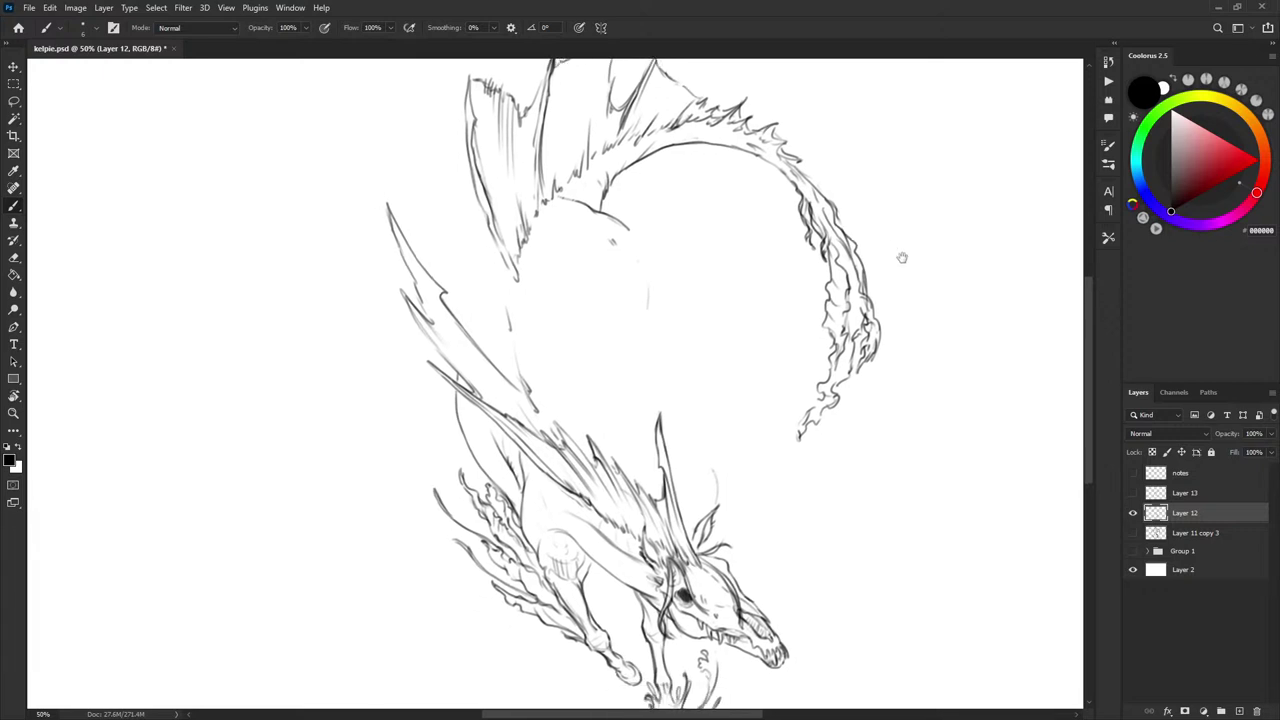
{"action": "left_click", "coordinate": [1133, 492]}
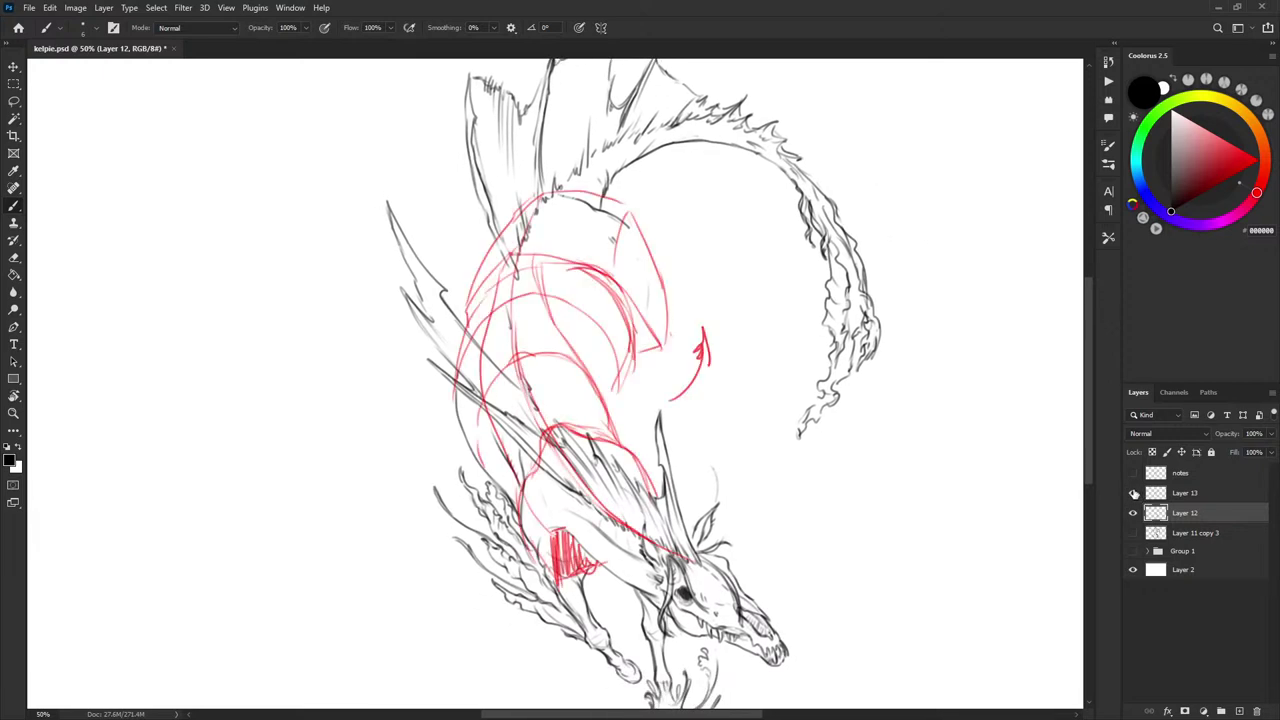
{"action": "left_click", "coordinate": [1133, 492]}
{"action": "left_click", "coordinate": [1133, 532]}
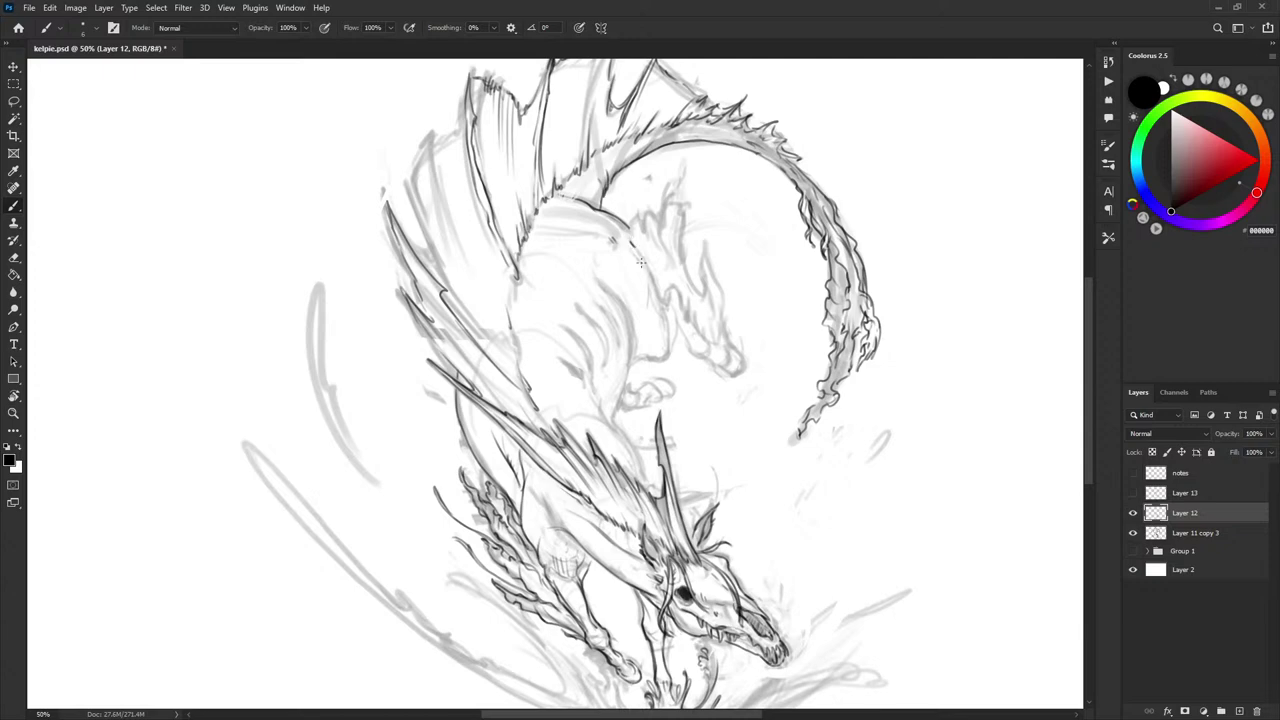
- Ink the rear contour of the thigh with its ragged tuft and extend the lines above the mane
{"action": "mouse_move", "coordinate": [638, 240]}
{"action": "left_mouse_down"}
{"action": "mouse_move", "coordinate": [650, 258]}
{"action": "mouse_move", "coordinate": [628, 214]}
{"action": "mouse_move", "coordinate": [652, 260]}
{"action": "left_mouse_up"}
{"action": "scroll", "coordinate": [866, 251], "scroll_direction": "down", "scroll_amount": 1}
{"action": "scroll", "coordinate": [886, 383], "scroll_direction": "down", "scroll_amount": 3}
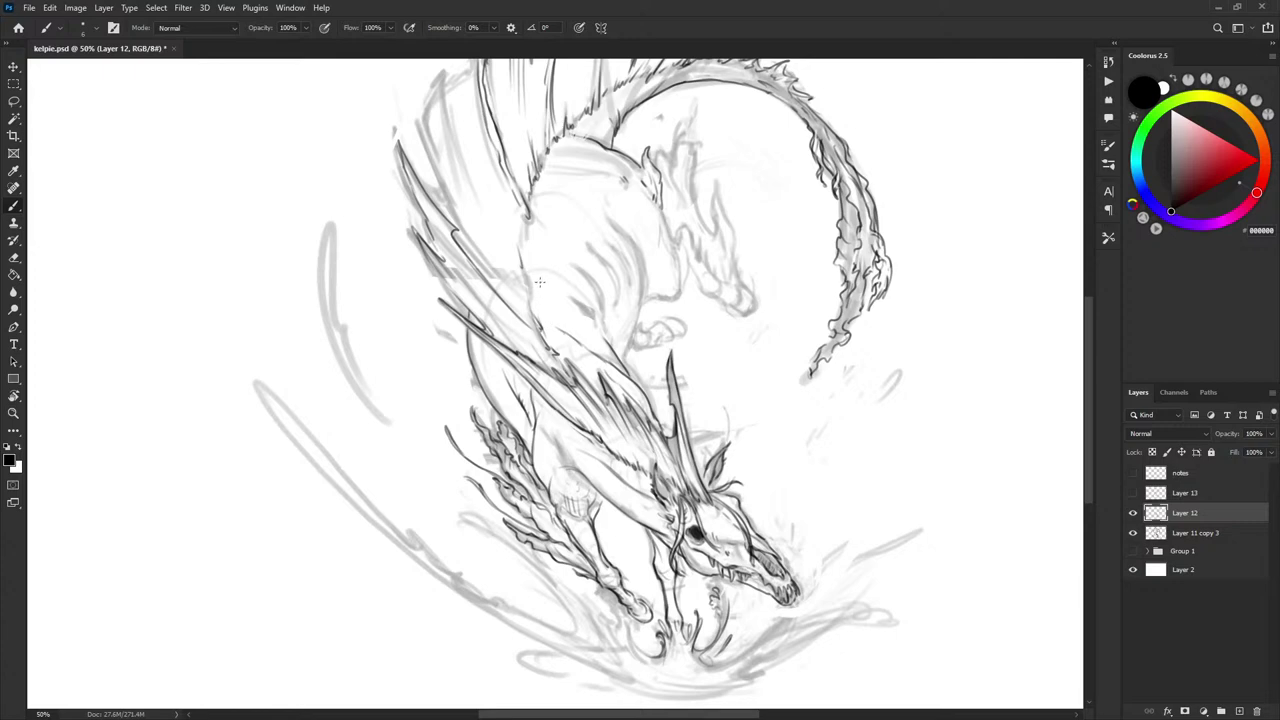
- Ink short texture marks on the shoulder just above the base of the mane
{"action": "mouse_move", "coordinate": [540, 280]}
{"action": "left_mouse_down"}
{"action": "mouse_move", "coordinate": [546, 306]}
{"action": "mouse_move", "coordinate": [549, 296]}
{"action": "left_mouse_up"}
{"action": "key", "text": "ctrl+z"}
{"action": "key", "text": "ctrl+z"}
{"action": "left_click_drag", "start_coordinate": [549, 325], "coordinate": [561, 333]}
{"action": "mouse_move", "coordinate": [601, 420]}
{"action": "left_mouse_down"}
{"action": "mouse_move", "coordinate": [514, 258]}
{"action": "mouse_move", "coordinate": [516, 213]}
{"action": "mouse_move", "coordinate": [601, 156]}
{"action": "left_mouse_up"}
{"action": "key", "text": "ctrl+z"}
{"action": "key", "text": "x"}
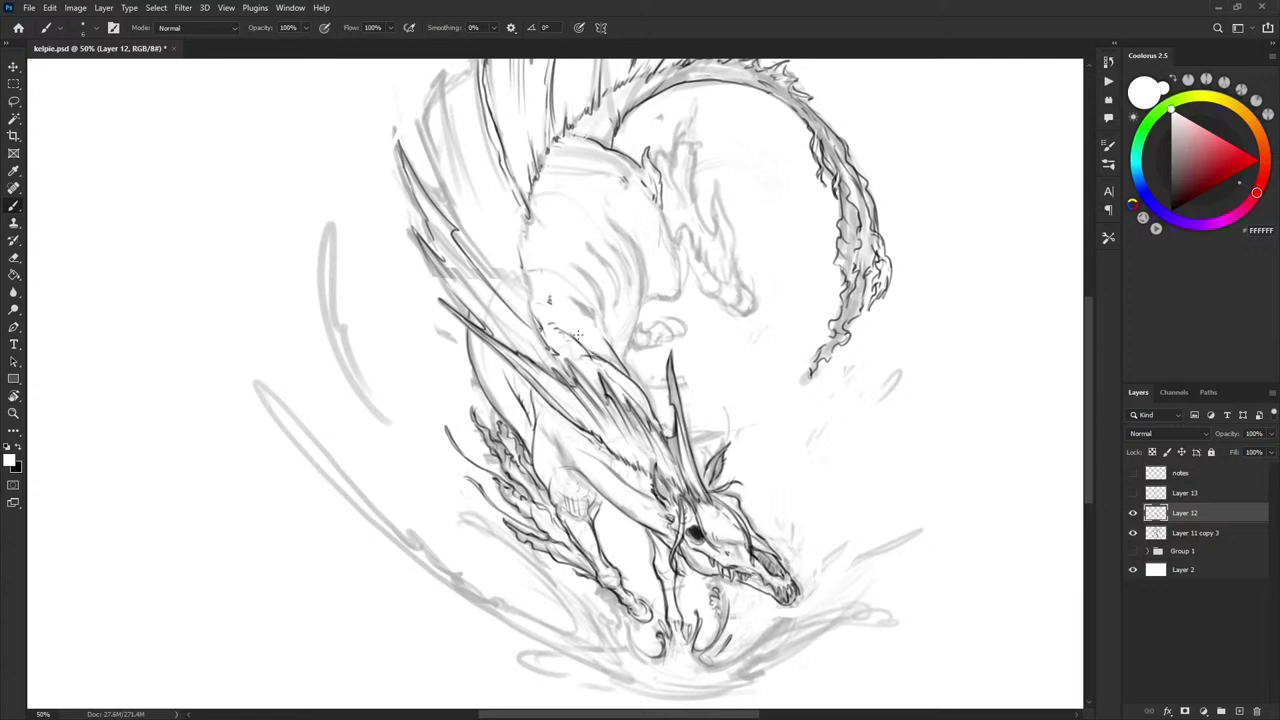
- Define the upper mane strands beside the shoulder, alternating black strokes with white corrections
{"action": "key", "text": "x"}
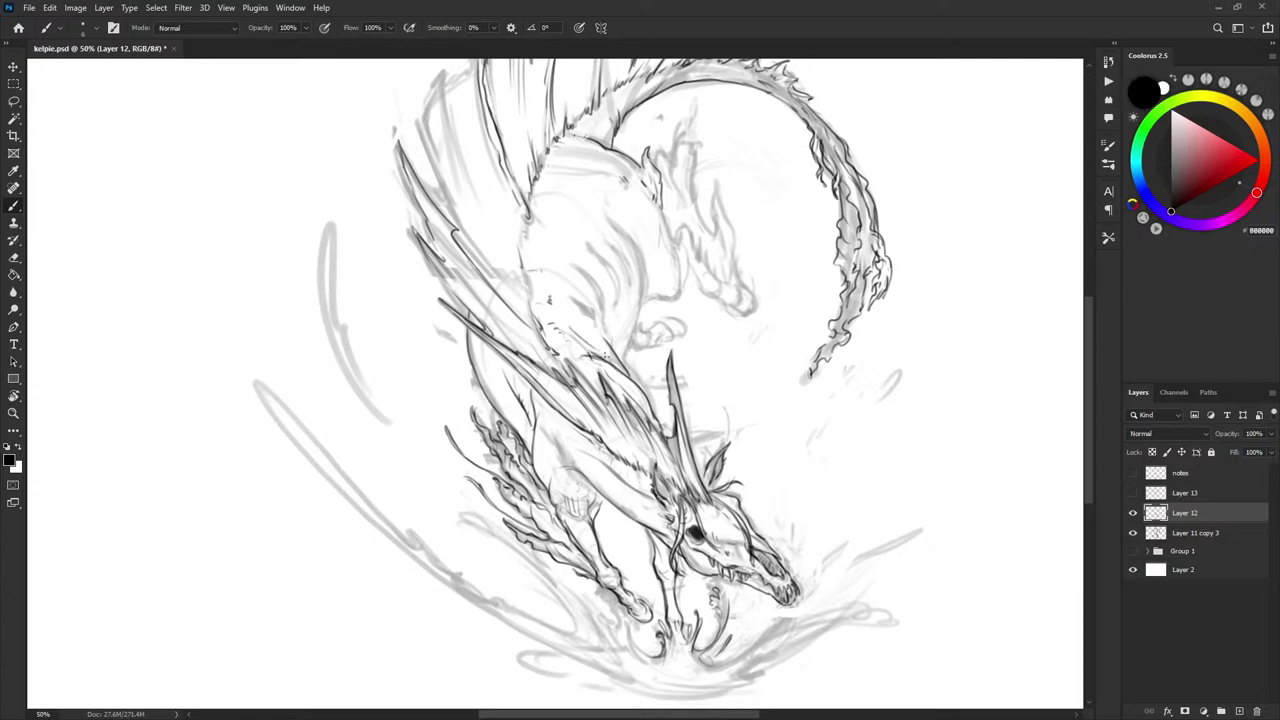
{"action": "key", "text": "x"}
{"action": "key", "text": "x"}
{"action": "key", "text": "x"}
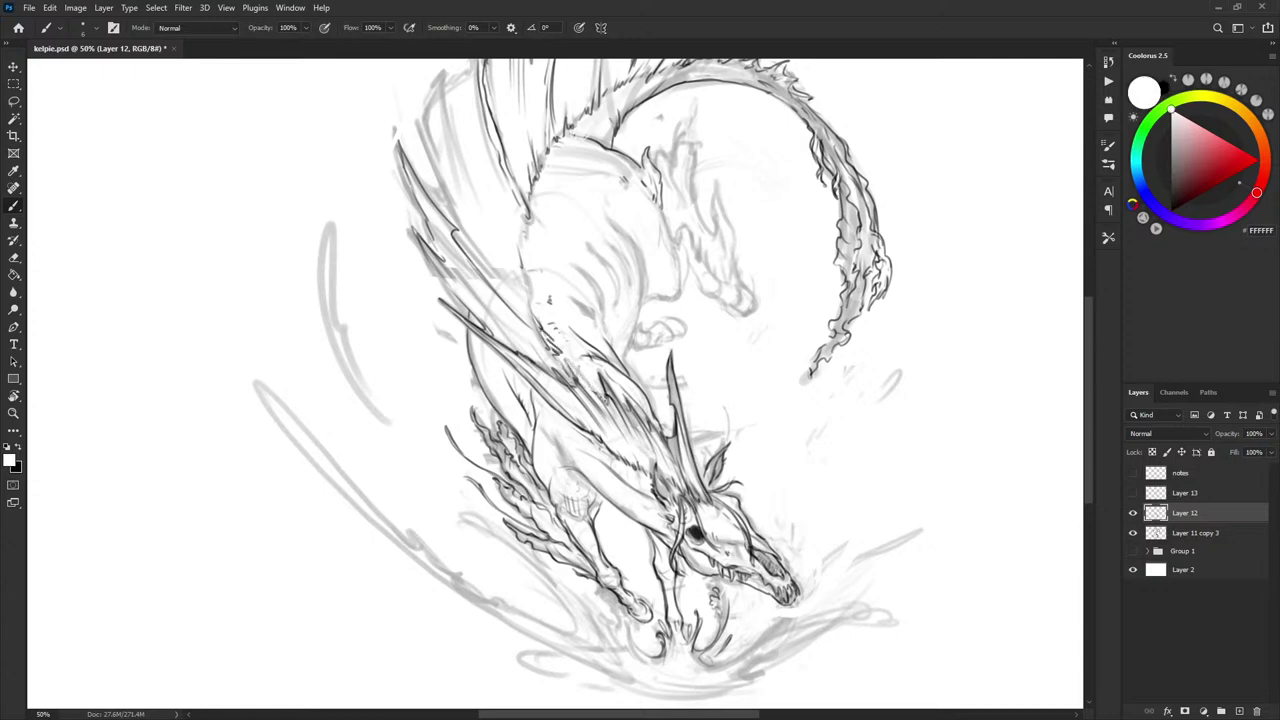
{"action": "key", "text": "x"}
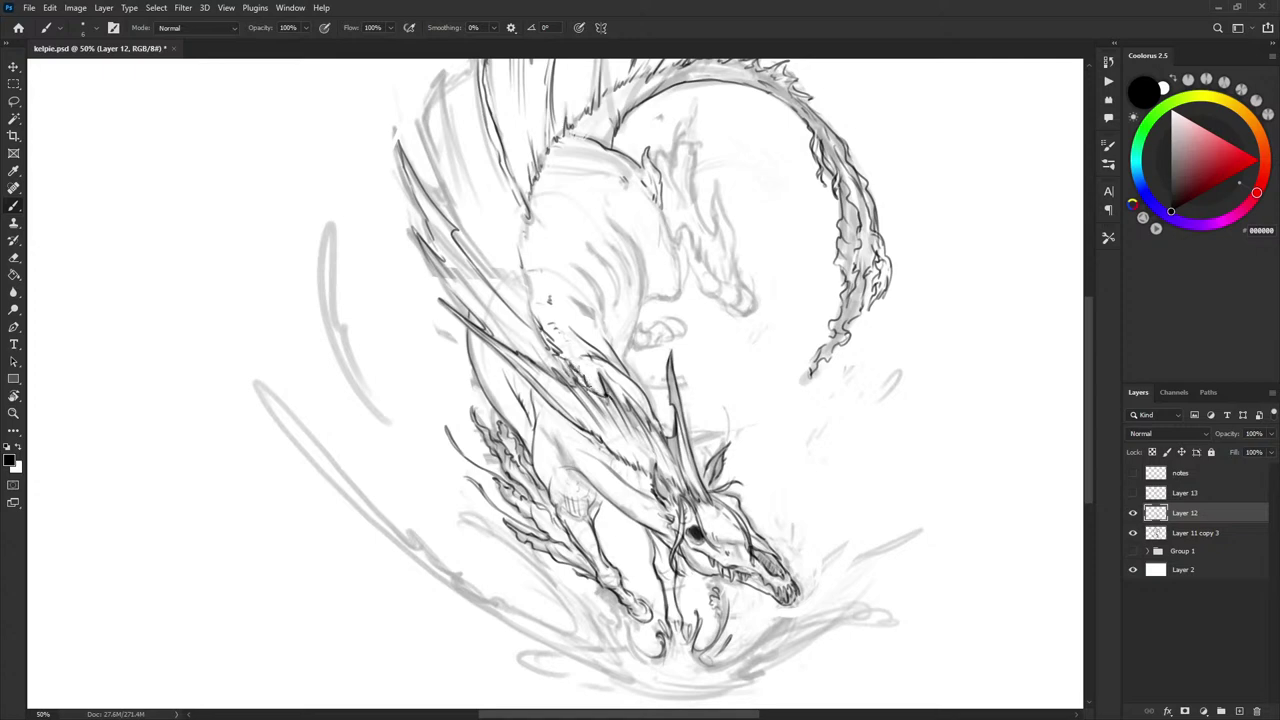
{"action": "key", "text": "x"}
{"action": "key", "text": "x"}
- Ink the long outer mane spikes and their jagged webbing along the rough sketch
{"action": "left_click_drag", "start_coordinate": [435, 268], "coordinate": [483, 324]}
{"action": "mouse_move", "coordinate": [424, 244]}
{"action": "left_mouse_down"}
{"action": "mouse_move", "coordinate": [453, 262]}
{"action": "mouse_move", "coordinate": [470, 316]}
{"action": "mouse_move", "coordinate": [402, 166]}
{"action": "left_mouse_up"}
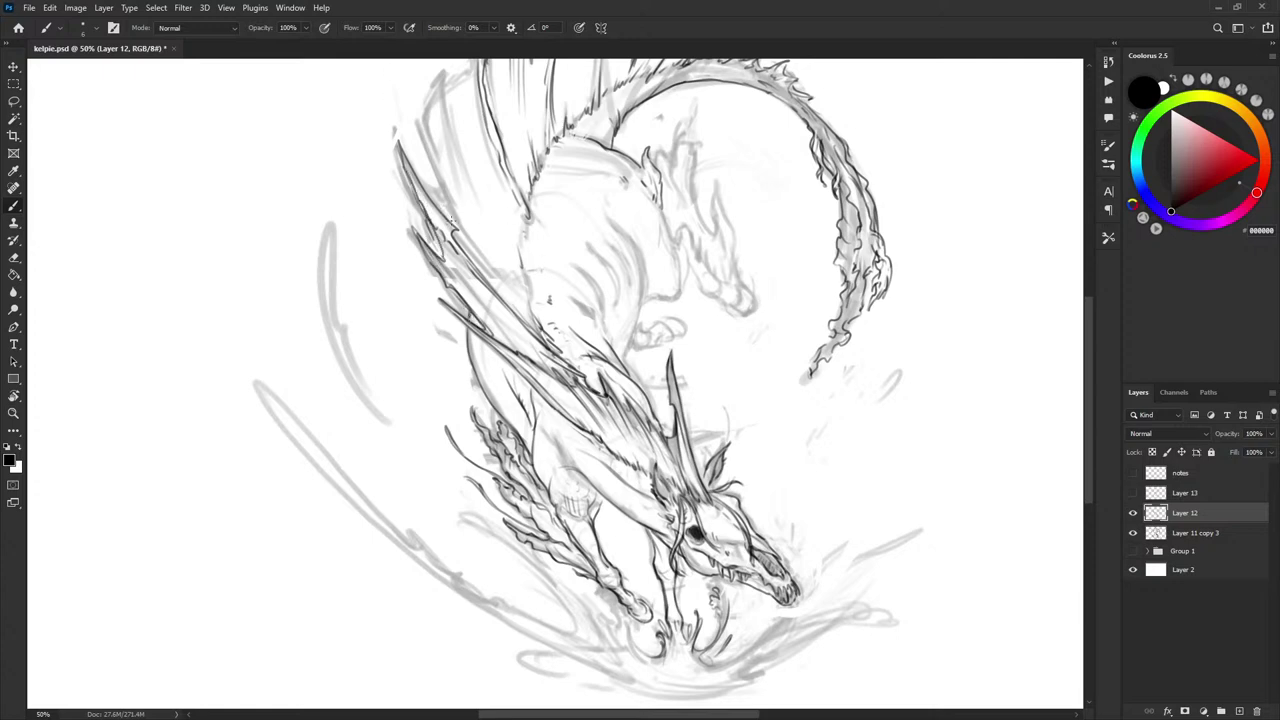
{"action": "mouse_move", "coordinate": [464, 234]}
{"action": "left_mouse_down"}
{"action": "mouse_move", "coordinate": [424, 148]}
{"action": "mouse_move", "coordinate": [475, 243]}
{"action": "left_mouse_up"}
{"action": "left_click_drag", "start_coordinate": [425, 132], "coordinate": [433, 161]}
{"action": "left_click_drag", "start_coordinate": [676, 333], "coordinate": [678, 336]}
- Ink the ragged back edge, hatching on the haunch, curved rib gashes and the belly contour
{"action": "mouse_move", "coordinate": [537, 311]}
{"action": "left_mouse_down"}
{"action": "mouse_move", "coordinate": [522, 220]}
{"action": "mouse_move", "coordinate": [537, 248]}
{"action": "left_mouse_up"}
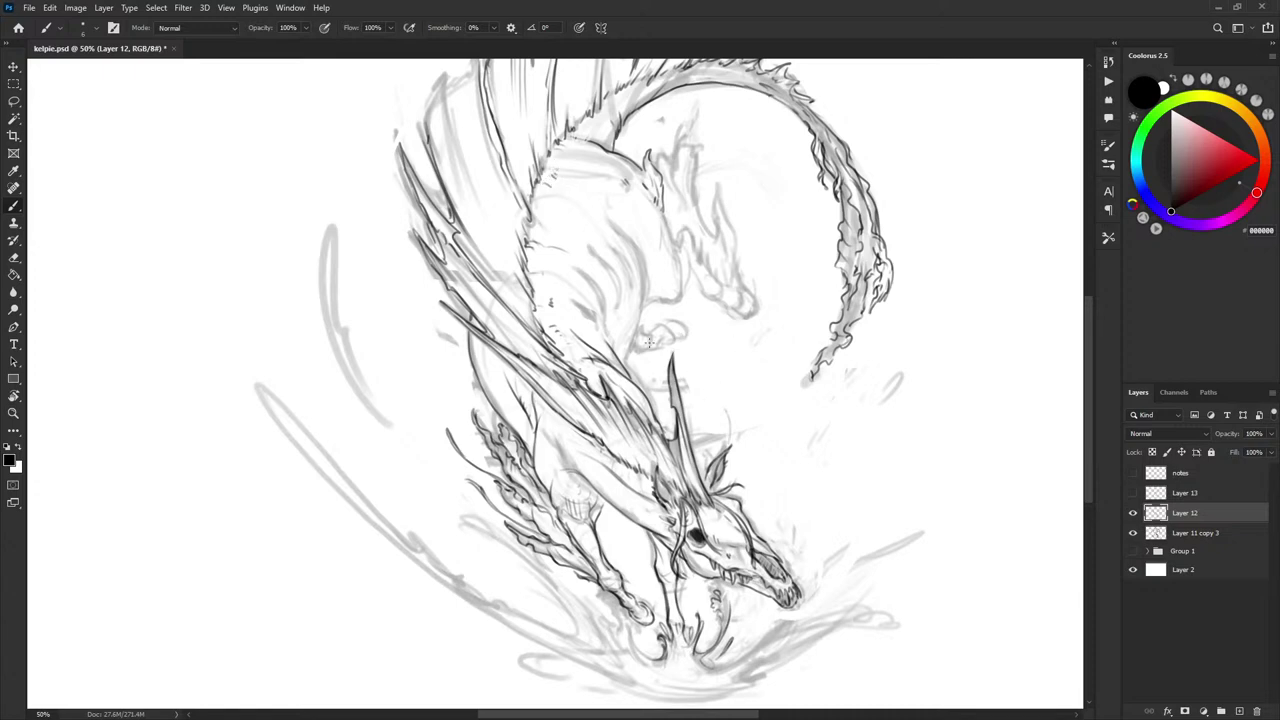
{"action": "left_click_drag", "start_coordinate": [562, 196], "coordinate": [594, 184]}
{"action": "left_click_drag", "start_coordinate": [578, 305], "coordinate": [596, 317]}
{"action": "mouse_move", "coordinate": [576, 266]}
{"action": "left_mouse_down"}
{"action": "mouse_move", "coordinate": [606, 312]}
{"action": "mouse_move", "coordinate": [601, 289]}
{"action": "mouse_move", "coordinate": [616, 289]}
{"action": "mouse_move", "coordinate": [619, 303]}
{"action": "mouse_move", "coordinate": [590, 251]}
{"action": "mouse_move", "coordinate": [638, 284]}
{"action": "left_mouse_up"}
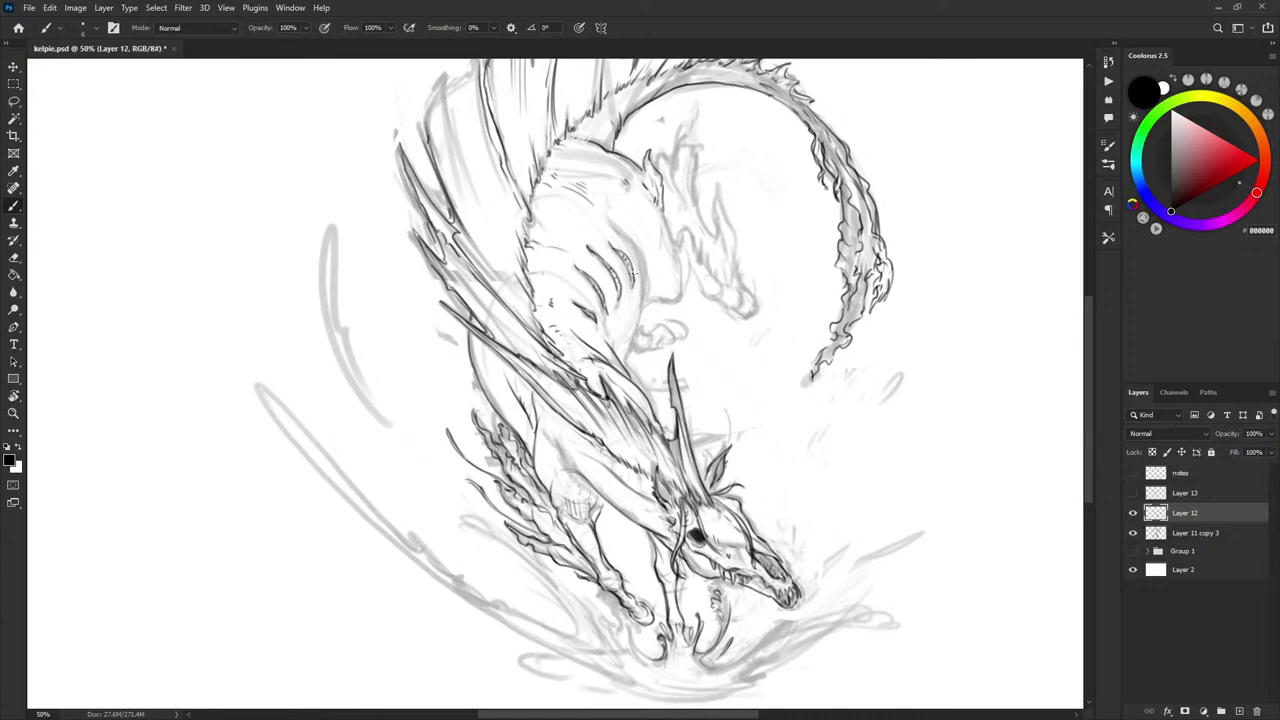
{"action": "scroll", "coordinate": [645, 300], "scroll_direction": "down", "scroll_amount": 1}
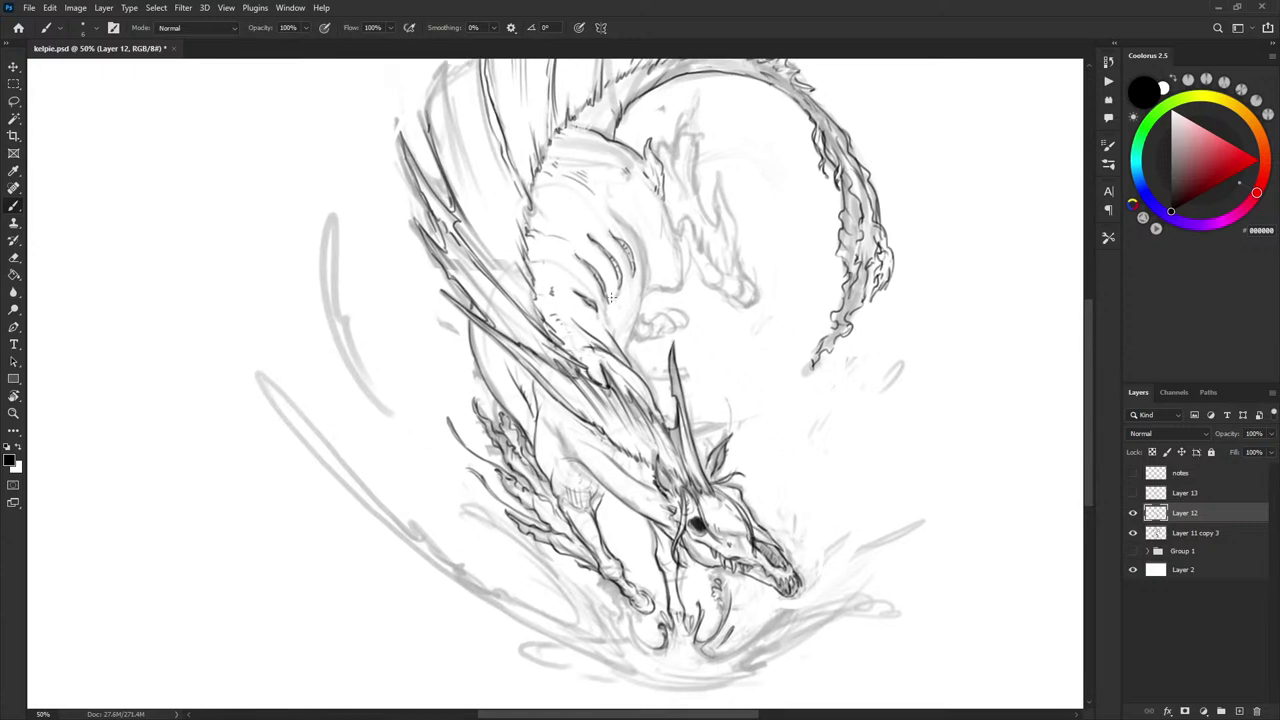
{"action": "mouse_move", "coordinate": [614, 211]}
{"action": "left_mouse_down"}
{"action": "mouse_move", "coordinate": [645, 258]}
{"action": "mouse_move", "coordinate": [649, 300]}
{"action": "left_mouse_up"}
{"action": "left_click_drag", "start_coordinate": [629, 367], "coordinate": [655, 402]}
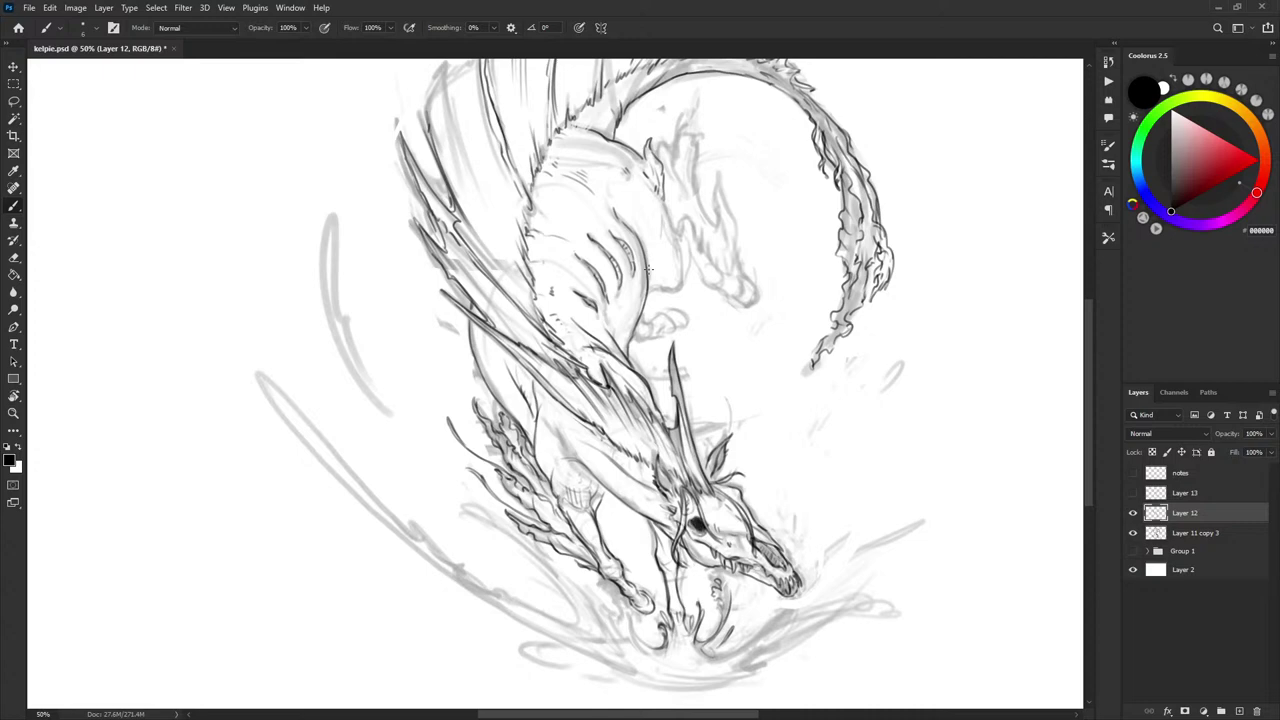
- Hide the rough sketch layer, Layer 11 copy 3, and reinforce the outer mane spikes in black
{"action": "left_click", "coordinate": [1133, 533]}
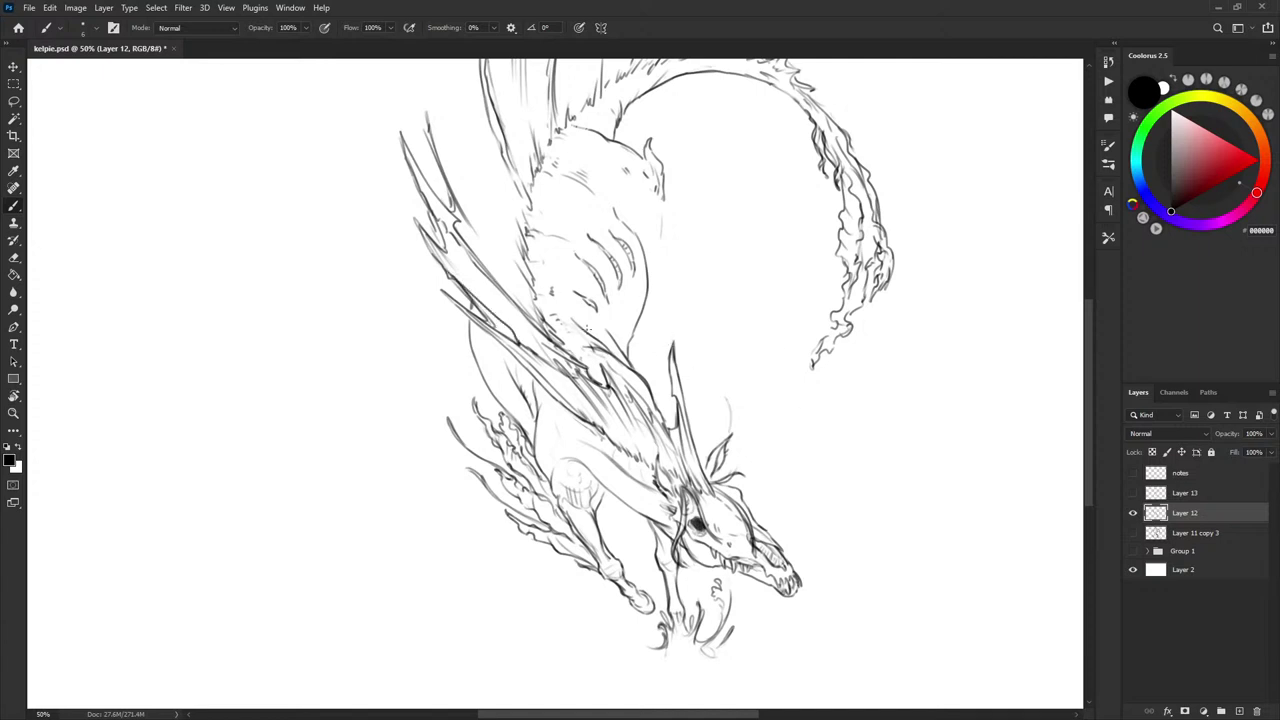
{"action": "key", "text": "x"}
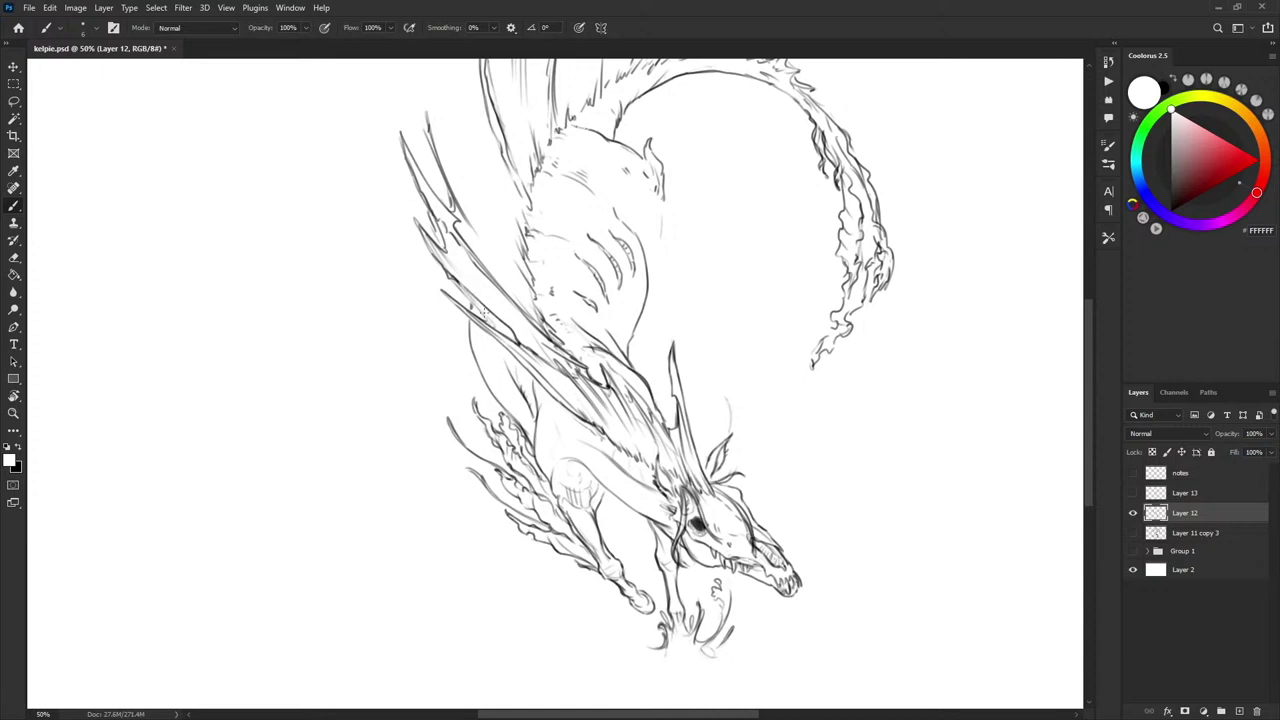
{"action": "key", "text": "x"}
{"action": "left_click_drag", "start_coordinate": [458, 279], "coordinate": [506, 326]}
{"action": "mouse_move", "coordinate": [448, 256]}
{"action": "left_mouse_down"}
{"action": "mouse_move", "coordinate": [552, 358]}
{"action": "mouse_move", "coordinate": [536, 355]}
{"action": "mouse_move", "coordinate": [597, 428]}
{"action": "left_mouse_up"}
{"action": "key", "text": "ctrl+z"}
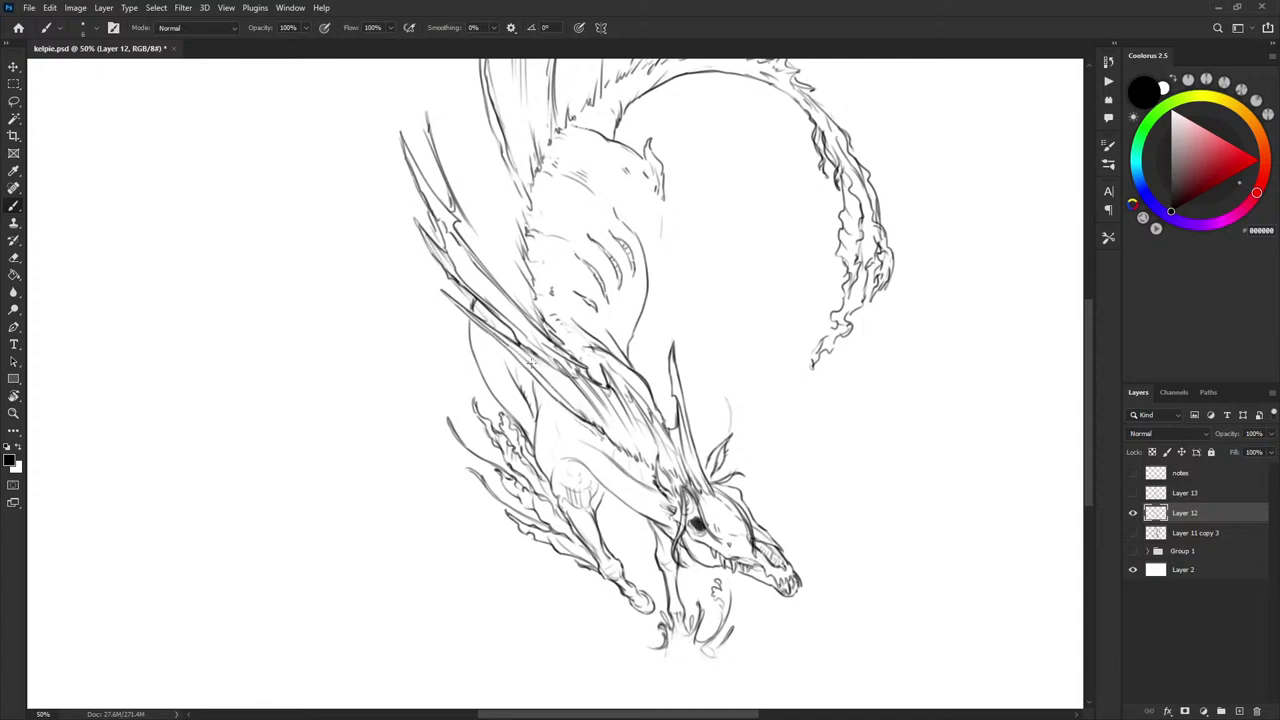
- Darken the lower mane strands toward the neck, alternating black lines with white corrections
{"action": "mouse_move", "coordinate": [509, 345]}
{"action": "left_mouse_down"}
{"action": "mouse_move", "coordinate": [599, 429]}
{"action": "mouse_move", "coordinate": [526, 352]}
{"action": "mouse_move", "coordinate": [584, 384]}
{"action": "left_mouse_up"}
{"action": "key", "text": "x"}
{"action": "key", "text": "x"}
{"action": "key", "text": "x"}
{"action": "key", "text": "x"}
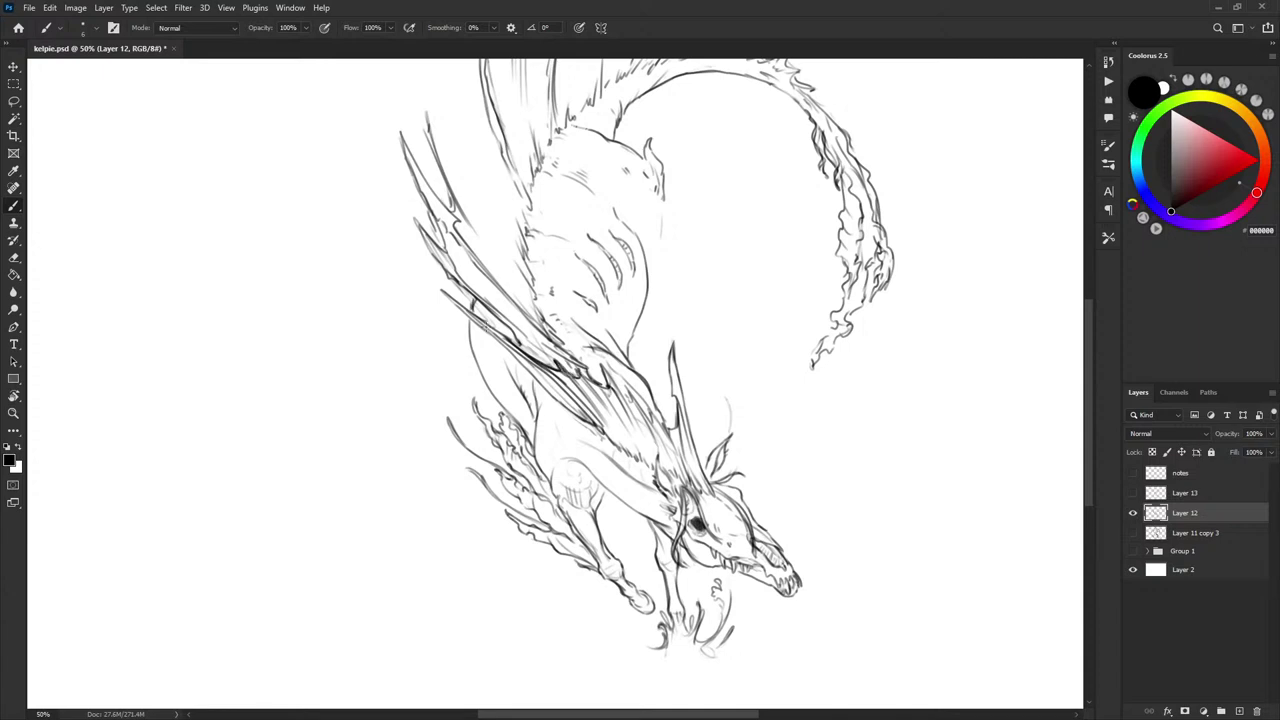
{"action": "mouse_move", "coordinate": [502, 342]}
{"action": "left_mouse_down"}
{"action": "mouse_move", "coordinate": [464, 306]}
{"action": "mouse_move", "coordinate": [478, 318]}
{"action": "left_mouse_up"}
{"action": "left_click_drag", "start_coordinate": [500, 340], "coordinate": [524, 366]}
{"action": "left_click_drag", "start_coordinate": [658, 444], "coordinate": [508, 371]}
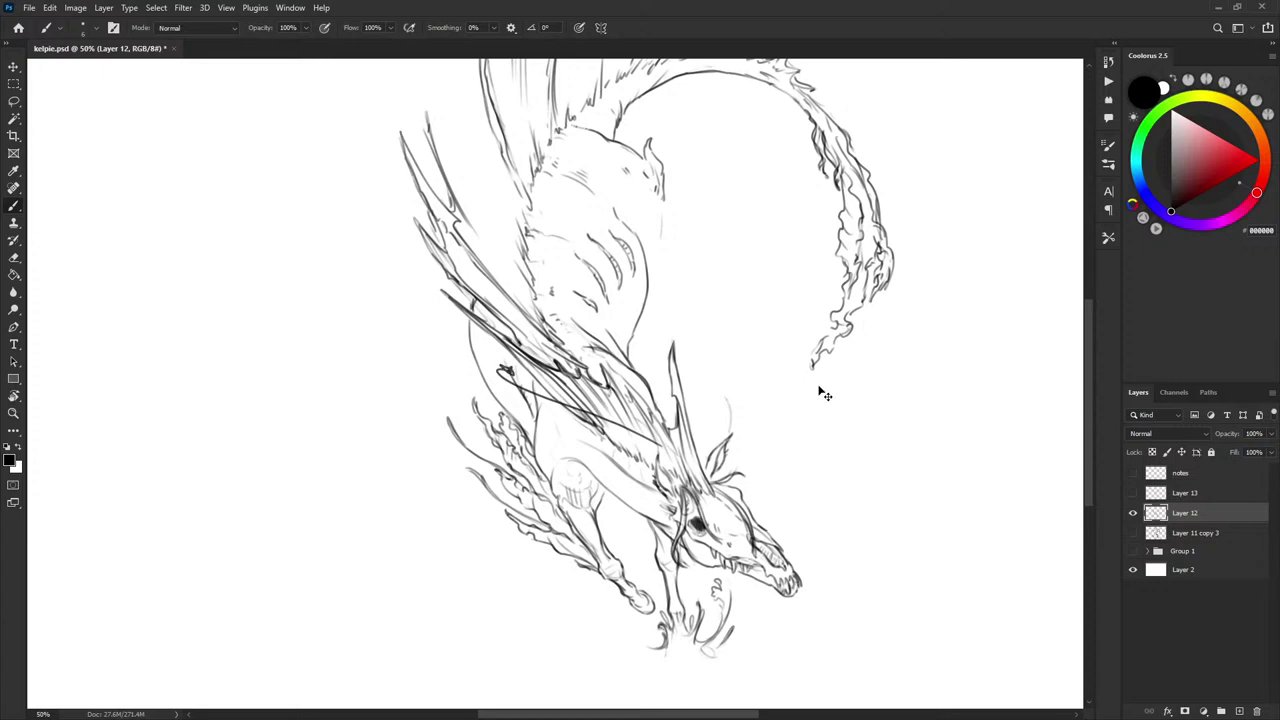
{"action": "key", "text": "ctrl+z"}
{"action": "key", "text": "ctrl+z"}
{"action": "mouse_move", "coordinate": [668, 472]}
{"action": "left_mouse_down"}
{"action": "mouse_move", "coordinate": [566, 370]}
{"action": "mouse_move", "coordinate": [589, 375]}
{"action": "left_mouse_up"}
{"action": "key", "text": "ctrl+z"}
- Clean up the mane's root with white and ink a darker ragged fringe down the back's edge
{"action": "key", "text": "x"}
{"action": "left_click_drag", "start_coordinate": [579, 363], "coordinate": [587, 371]}
{"action": "key", "text": "x"}
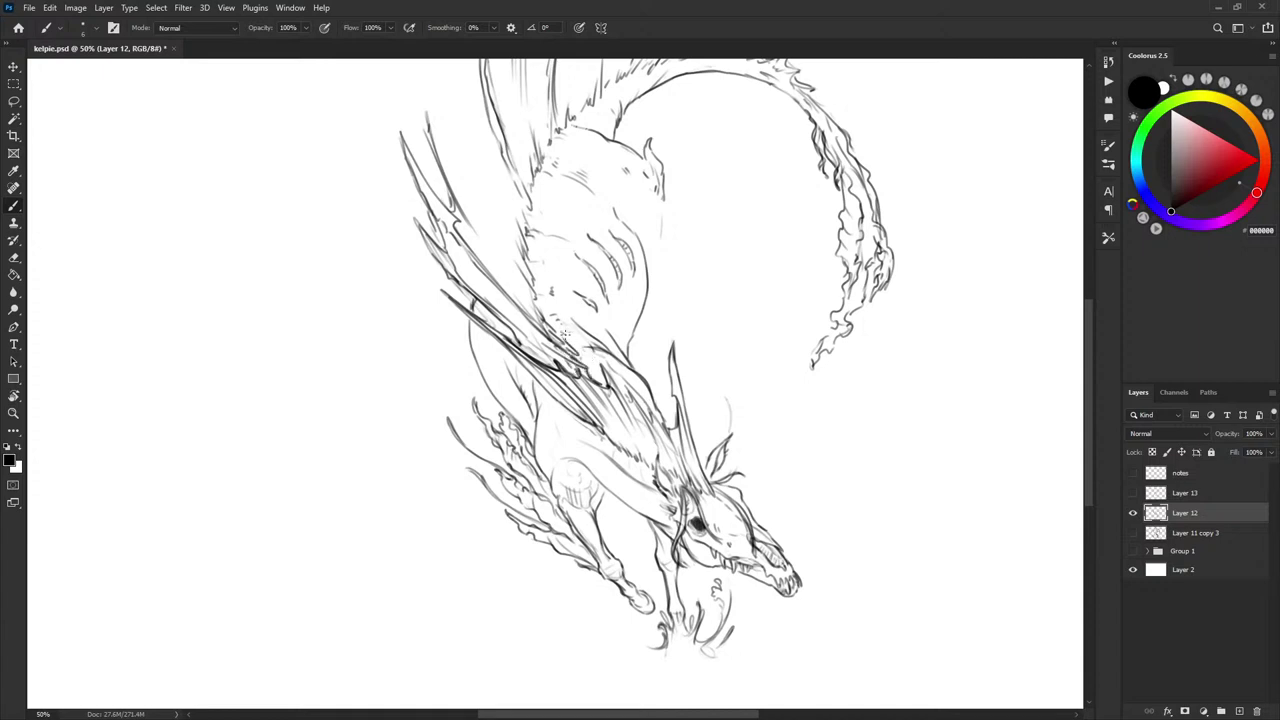
{"action": "key", "text": "x"}
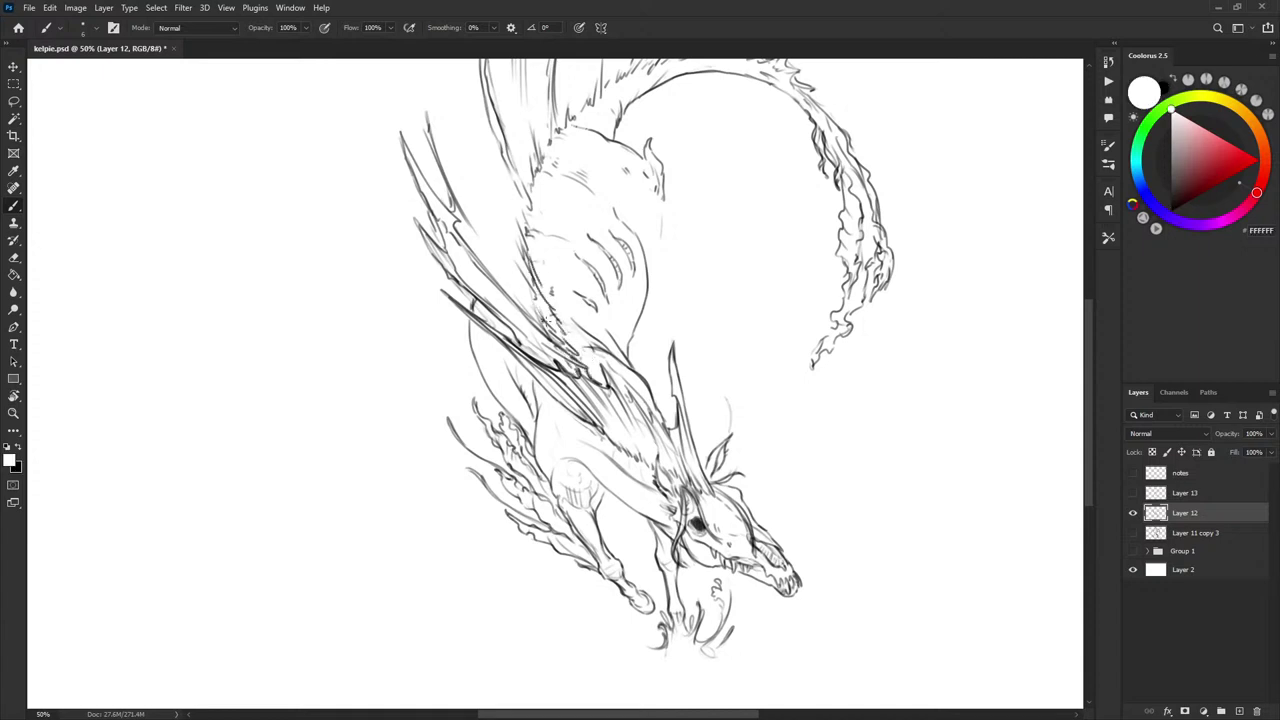
{"action": "mouse_move", "coordinate": [525, 274]}
{"action": "left_mouse_down"}
{"action": "mouse_move", "coordinate": [561, 340]}
{"action": "mouse_move", "coordinate": [553, 330]}
{"action": "left_mouse_up"}
{"action": "key", "text": "l"}
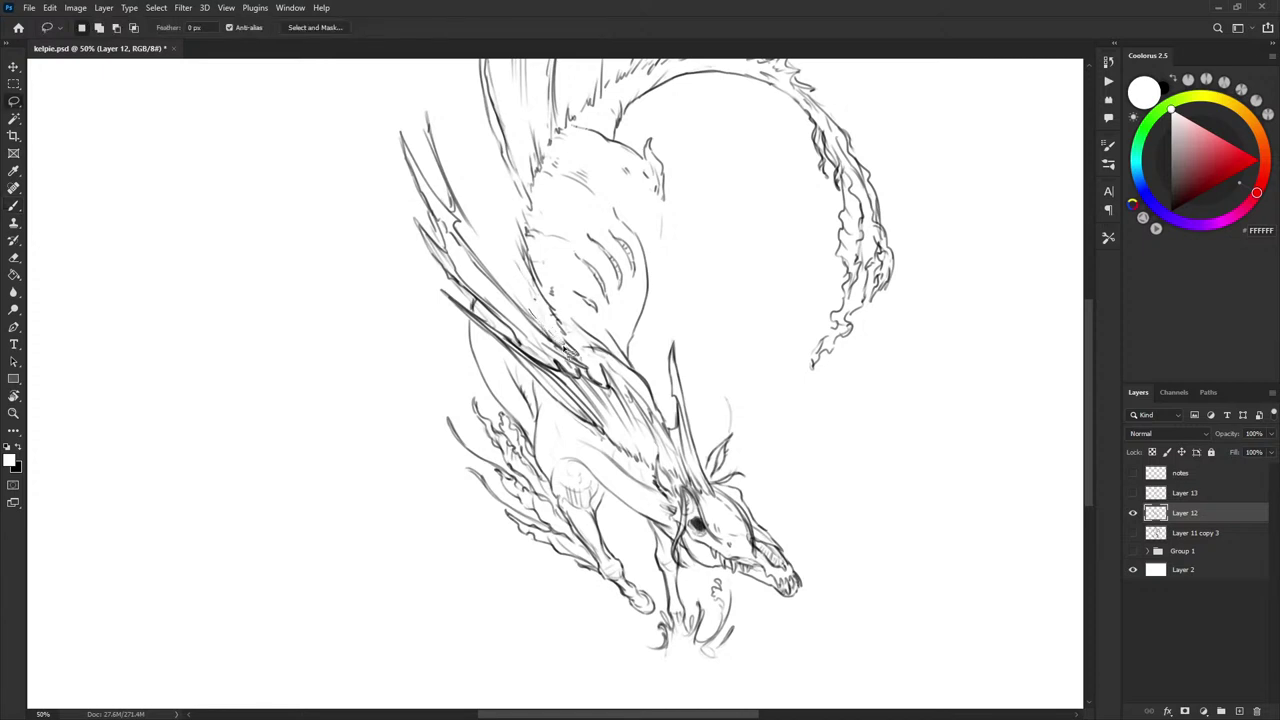
{"action": "key", "text": "b"}
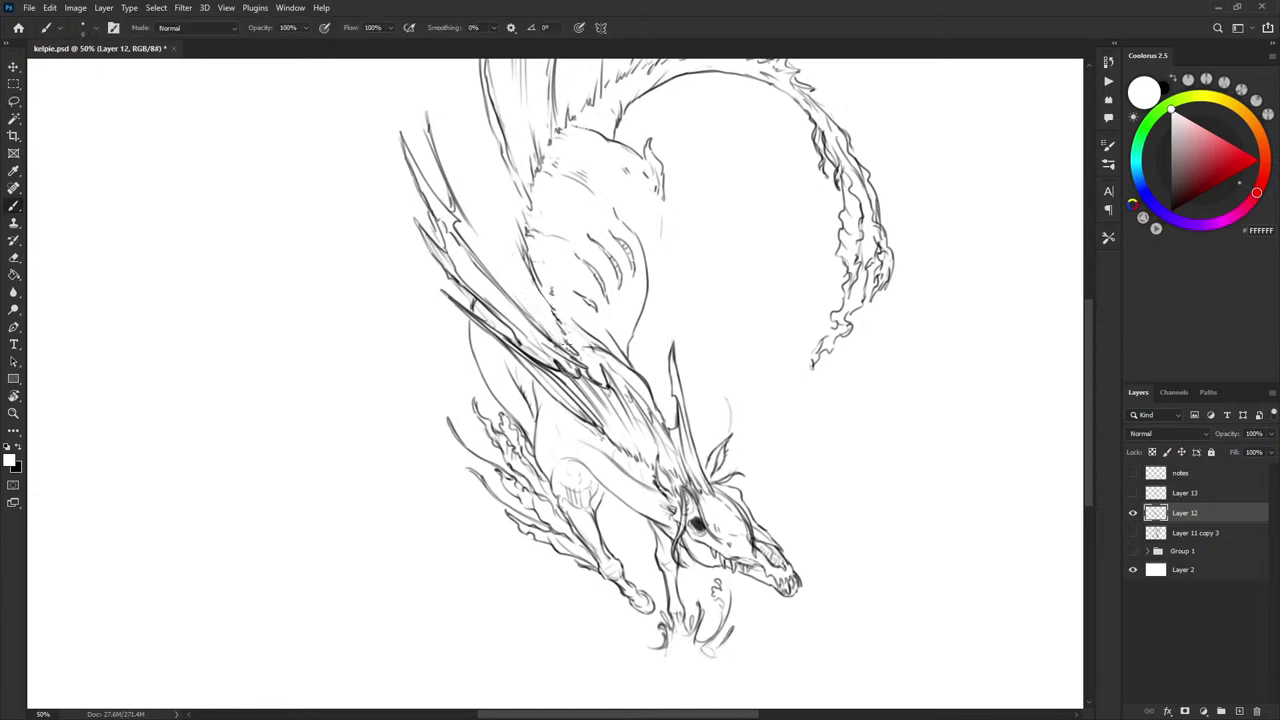
{"action": "key", "text": "x"}
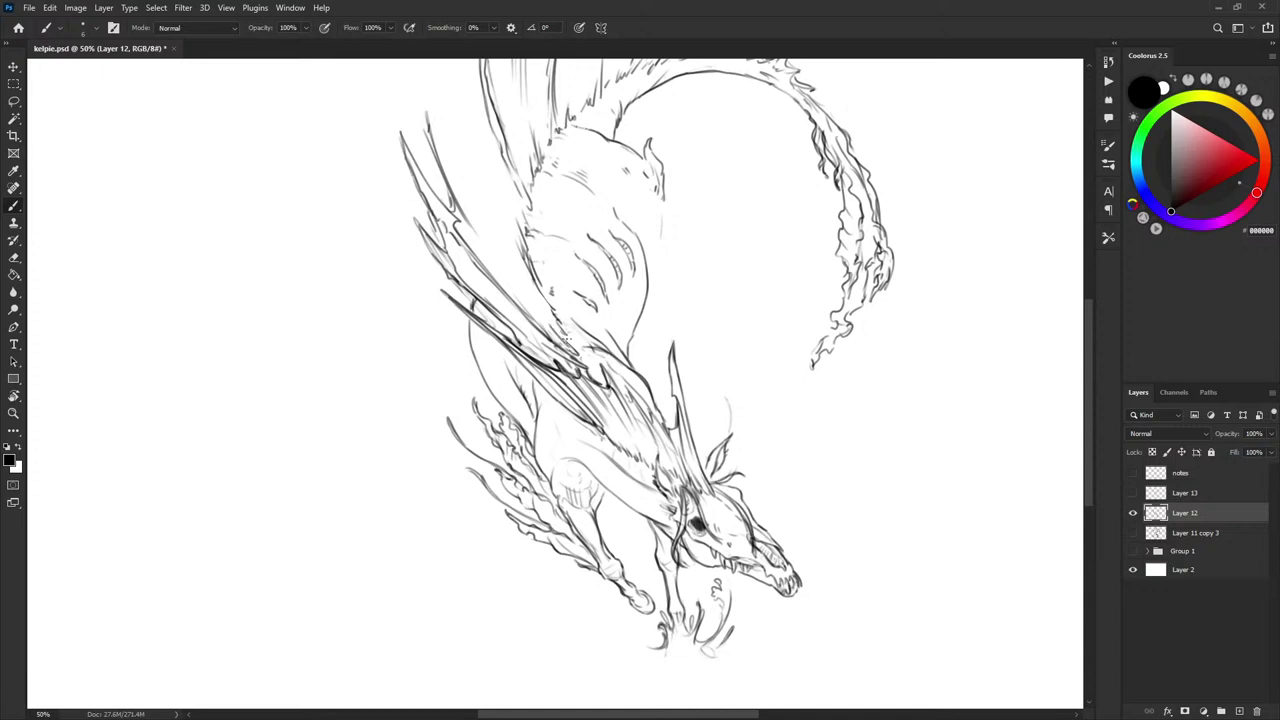
{"action": "left_click_drag", "start_coordinate": [566, 338], "coordinate": [522, 288]}
{"action": "left_click_drag", "start_coordinate": [525, 175], "coordinate": [538, 236]}
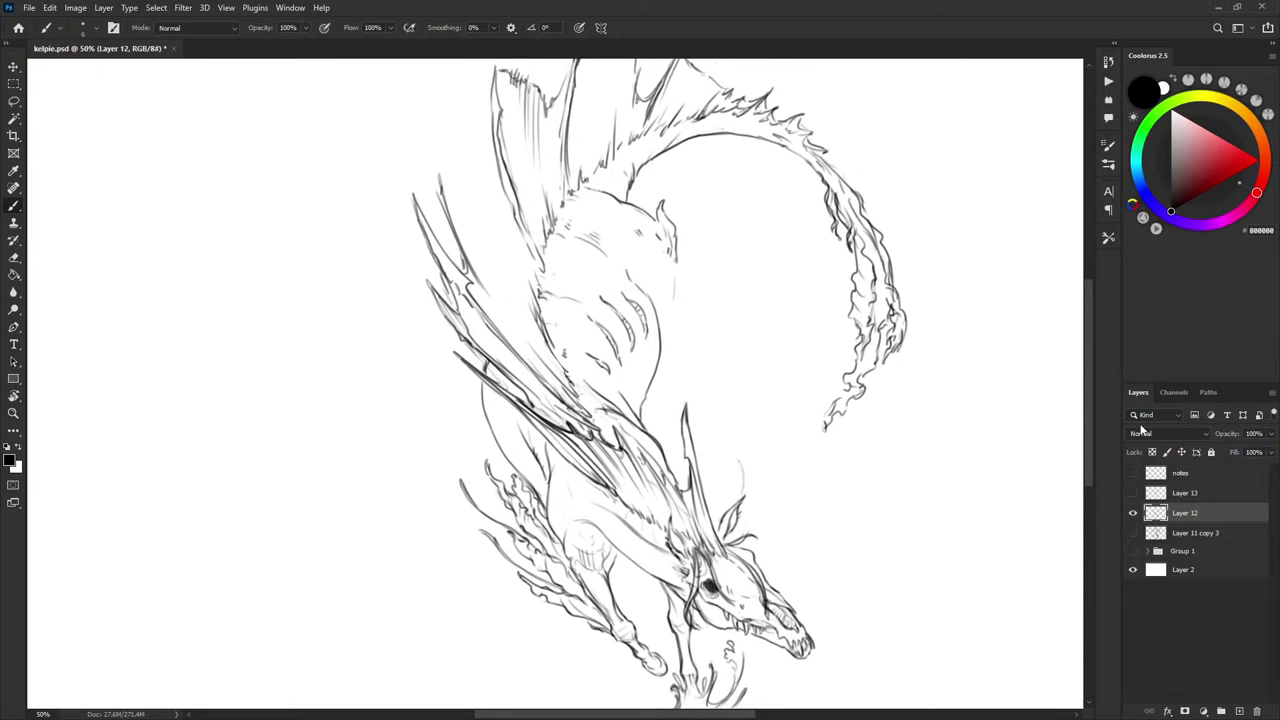
- Show the rough sketch layer and ink the foremost fin spine with its ragged membrane edge, trimming it with white
{"action": "left_click", "coordinate": [1133, 533]}
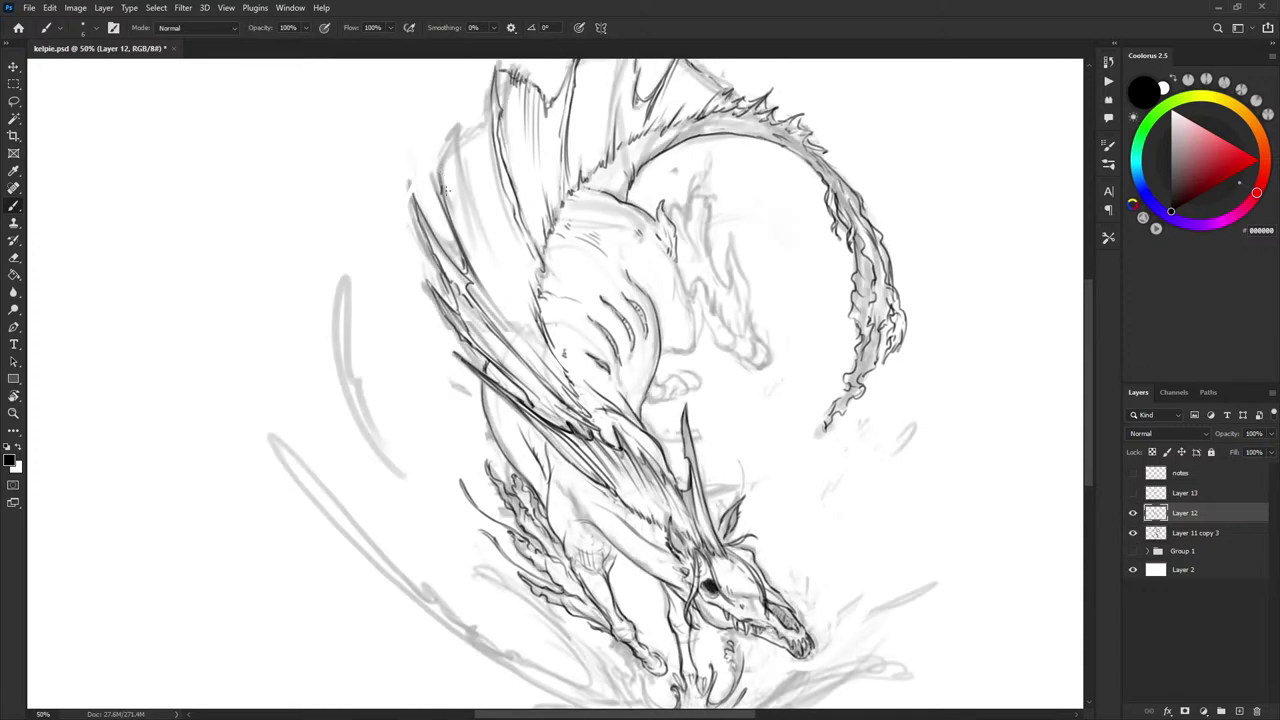
{"action": "mouse_move", "coordinate": [440, 184]}
{"action": "left_mouse_down"}
{"action": "mouse_move", "coordinate": [458, 138]}
{"action": "mouse_move", "coordinate": [492, 256]}
{"action": "left_mouse_up"}
{"action": "left_click_drag", "start_coordinate": [463, 302], "coordinate": [503, 220]}
{"action": "key", "text": "ctrl+z"}
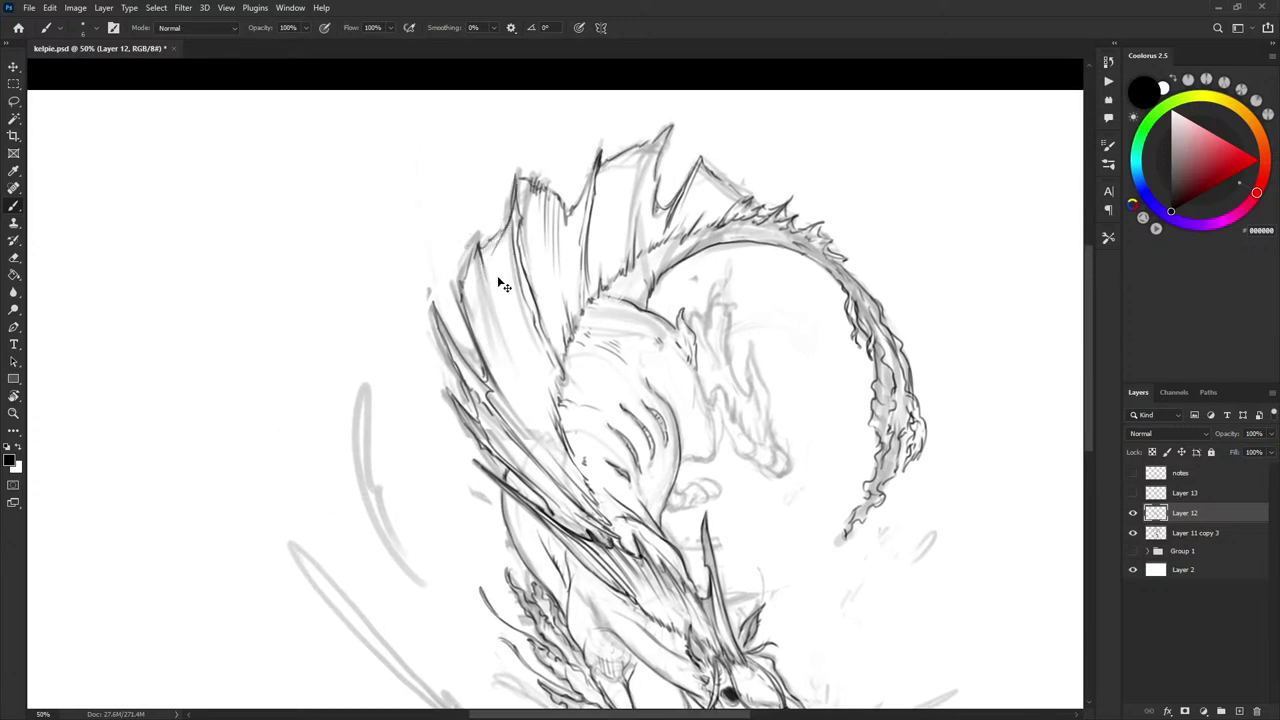
{"action": "key", "text": "ctrl+z"}
{"action": "mouse_move", "coordinate": [461, 279]}
{"action": "left_mouse_down"}
{"action": "mouse_move", "coordinate": [476, 284]}
{"action": "mouse_move", "coordinate": [481, 243]}
{"action": "mouse_move", "coordinate": [466, 282]}
{"action": "left_mouse_up"}
{"action": "key", "text": "x"}
{"action": "mouse_move", "coordinate": [482, 238]}
{"action": "left_mouse_down"}
{"action": "mouse_move", "coordinate": [470, 280]}
{"action": "mouse_move", "coordinate": [470, 262]}
{"action": "left_mouse_up"}
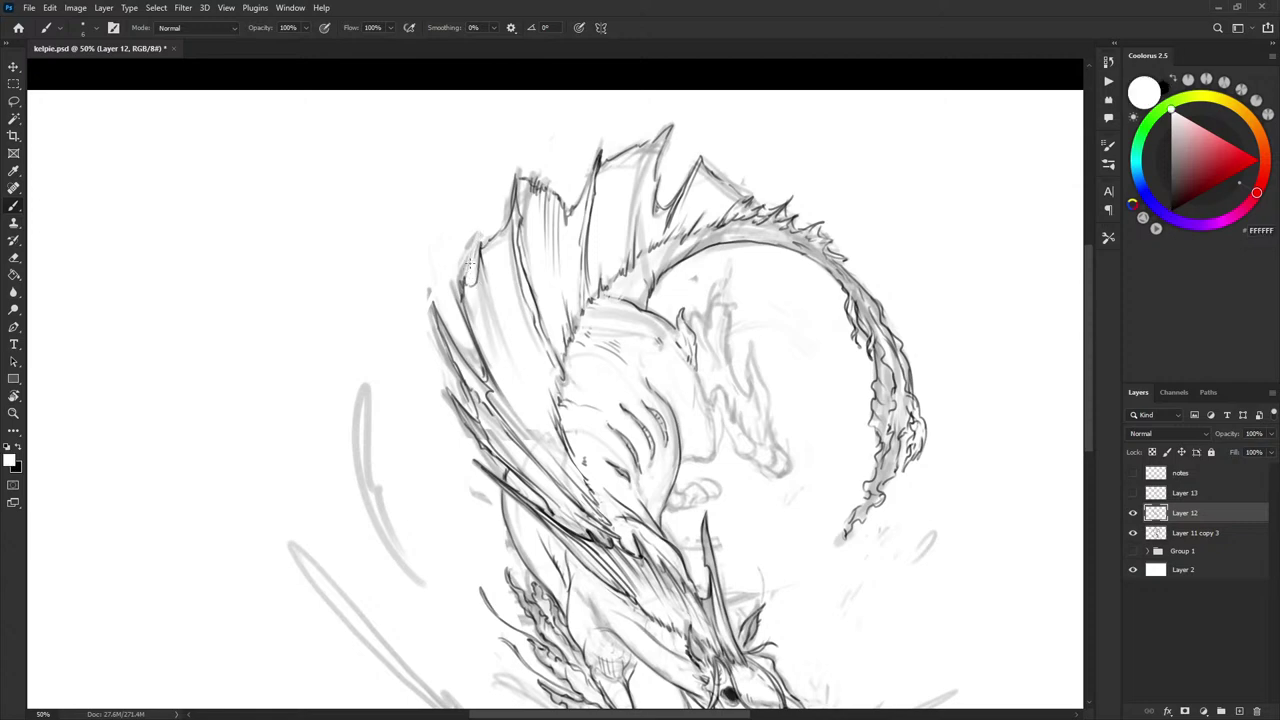
{"action": "key", "text": "x"}
{"action": "left_click_drag", "start_coordinate": [506, 212], "coordinate": [486, 250]}
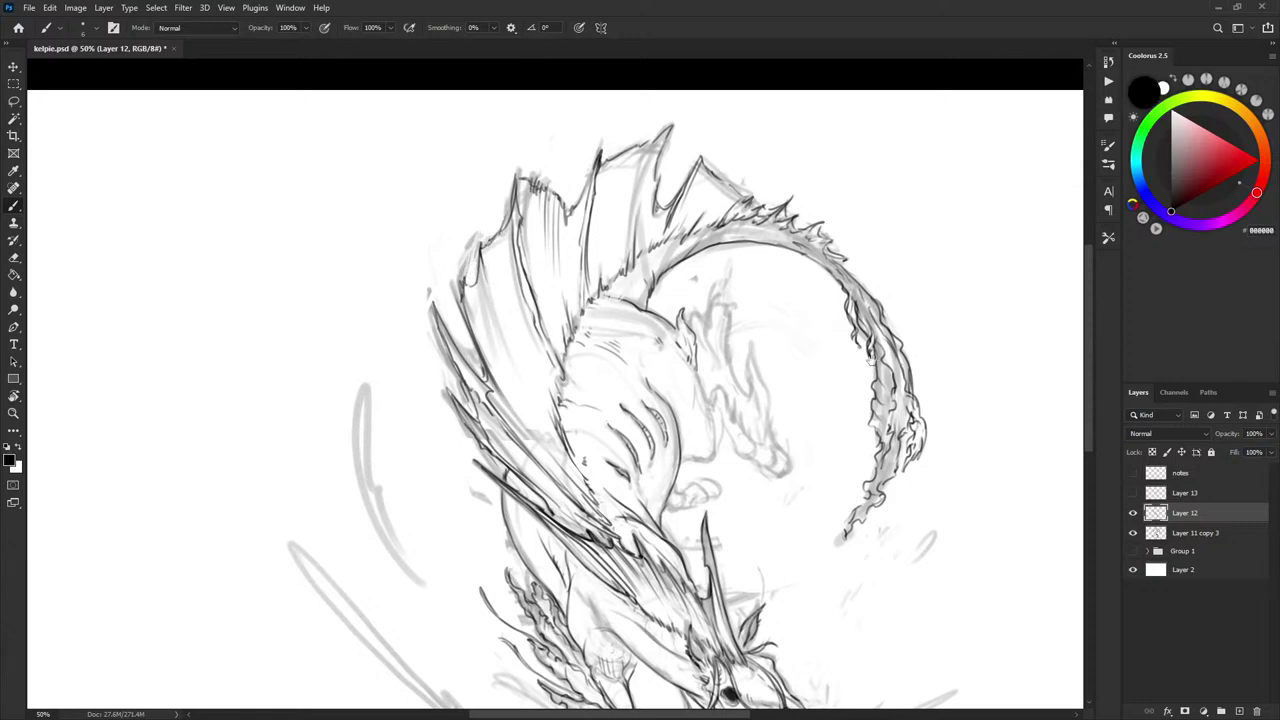
- Ink the tucked hoof below the belly and adjust its tip with a lasso selection and Free Transform
{"action": "left_click_drag", "start_coordinate": [872, 360], "coordinate": [850, 379]}
{"action": "left_click_drag", "start_coordinate": [770, 416], "coordinate": [771, 326]}
{"action": "scroll", "coordinate": [753, 328], "scroll_direction": "down", "scroll_amount": 3}
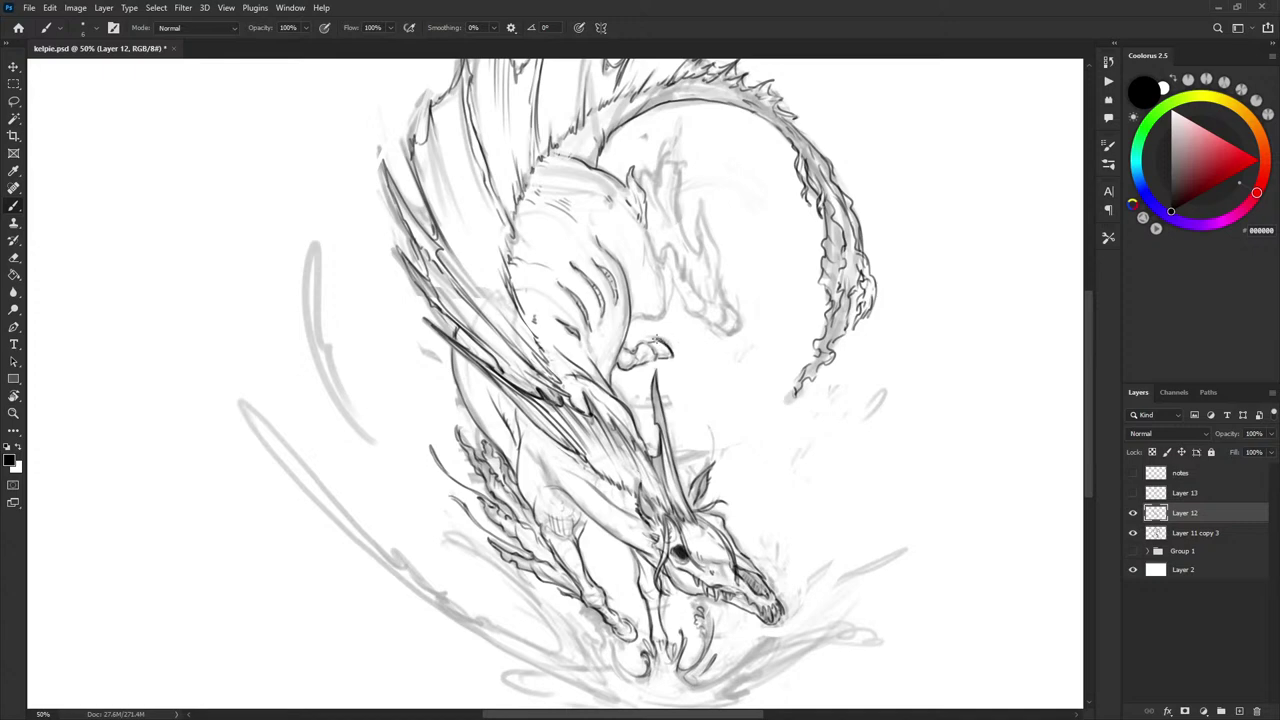
{"action": "key", "text": "l"}
{"action": "mouse_move", "coordinate": [654, 339]}
{"action": "left_mouse_down"}
{"action": "mouse_move", "coordinate": [675, 357]}
{"action": "mouse_move", "coordinate": [668, 335]}
{"action": "mouse_move", "coordinate": [692, 313]}
{"action": "mouse_move", "coordinate": [677, 331]}
{"action": "left_mouse_up"}
{"action": "key", "text": "ctrl+t"}
{"action": "key", "text": "ctrl+z"}
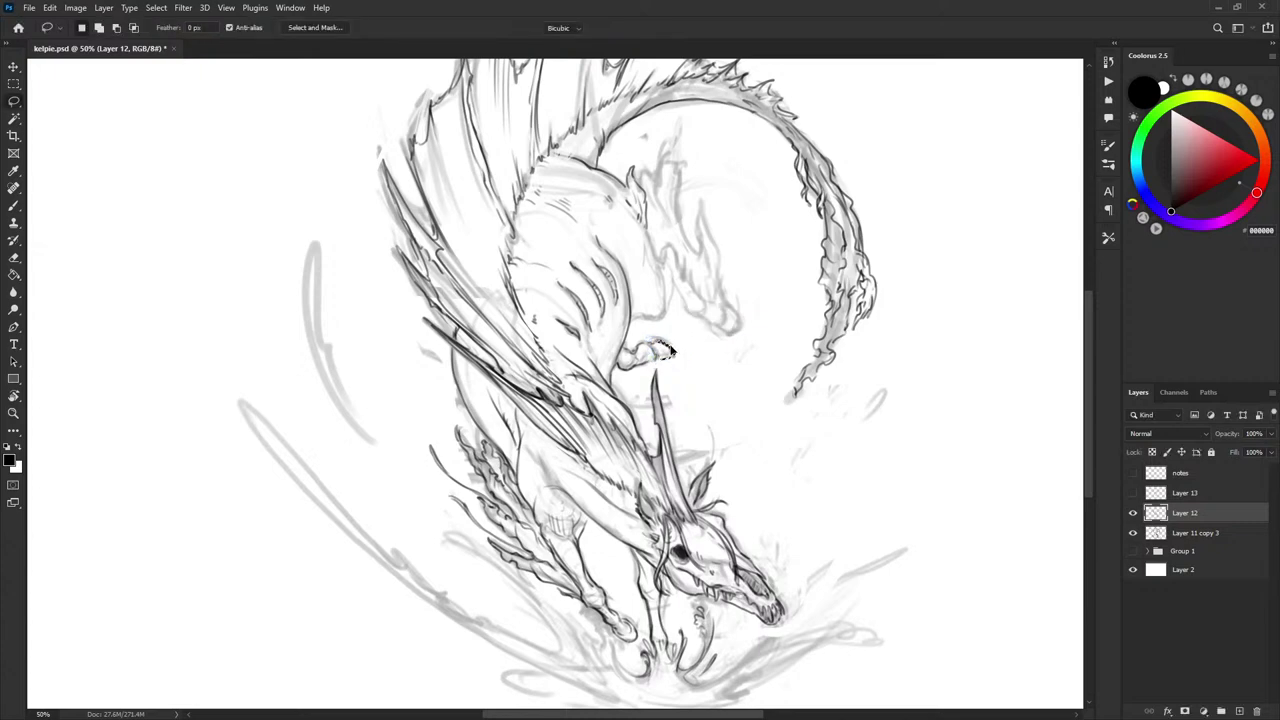
{"action": "key", "text": "ctrl+z"}
{"action": "left_click_drag", "start_coordinate": [668, 352], "coordinate": [662, 349]}
{"action": "key", "text": "Return"}
{"action": "key", "text": "b"}
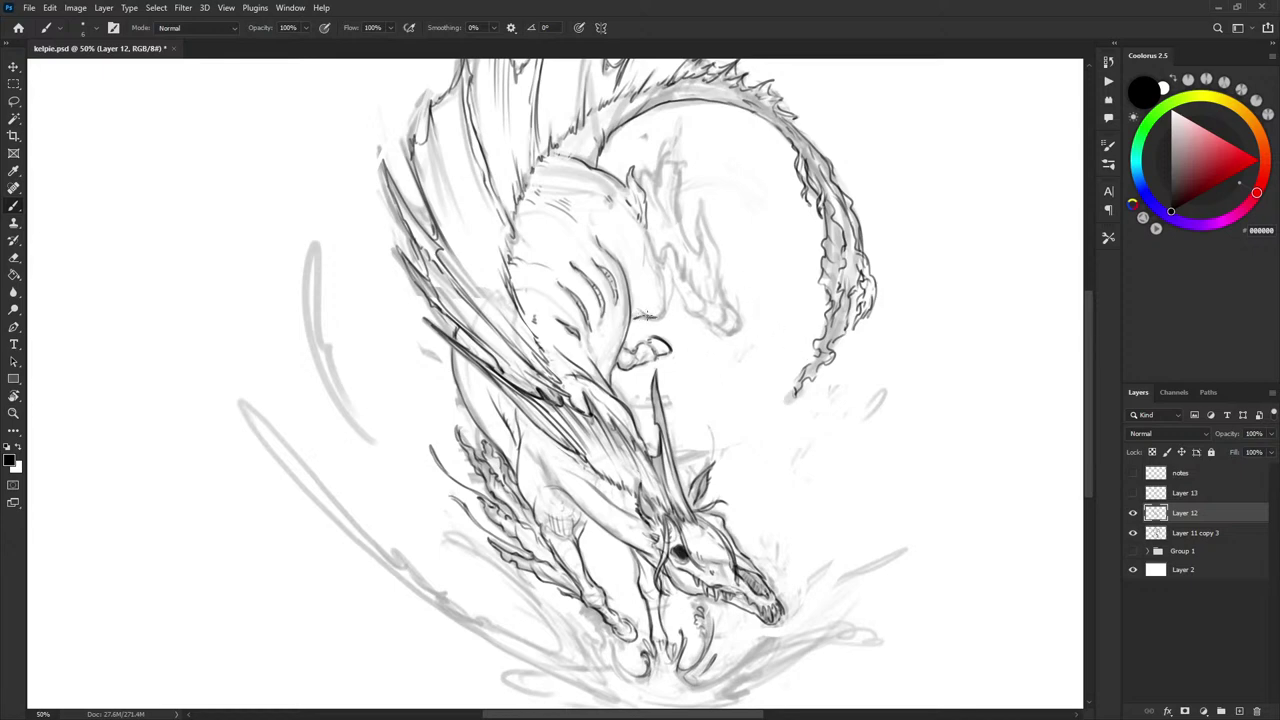
- Ink the contour of the bent hind leg from the thigh down around the knee
{"action": "mouse_move", "coordinate": [648, 316]}
{"action": "left_mouse_down"}
{"action": "mouse_move", "coordinate": [672, 312]}
{"action": "mouse_move", "coordinate": [670, 298]}
{"action": "left_mouse_up"}
{"action": "left_click_drag", "start_coordinate": [656, 251], "coordinate": [666, 284]}
{"action": "left_click_drag", "start_coordinate": [645, 222], "coordinate": [657, 272]}
{"action": "left_click_drag", "start_coordinate": [618, 206], "coordinate": [624, 228]}
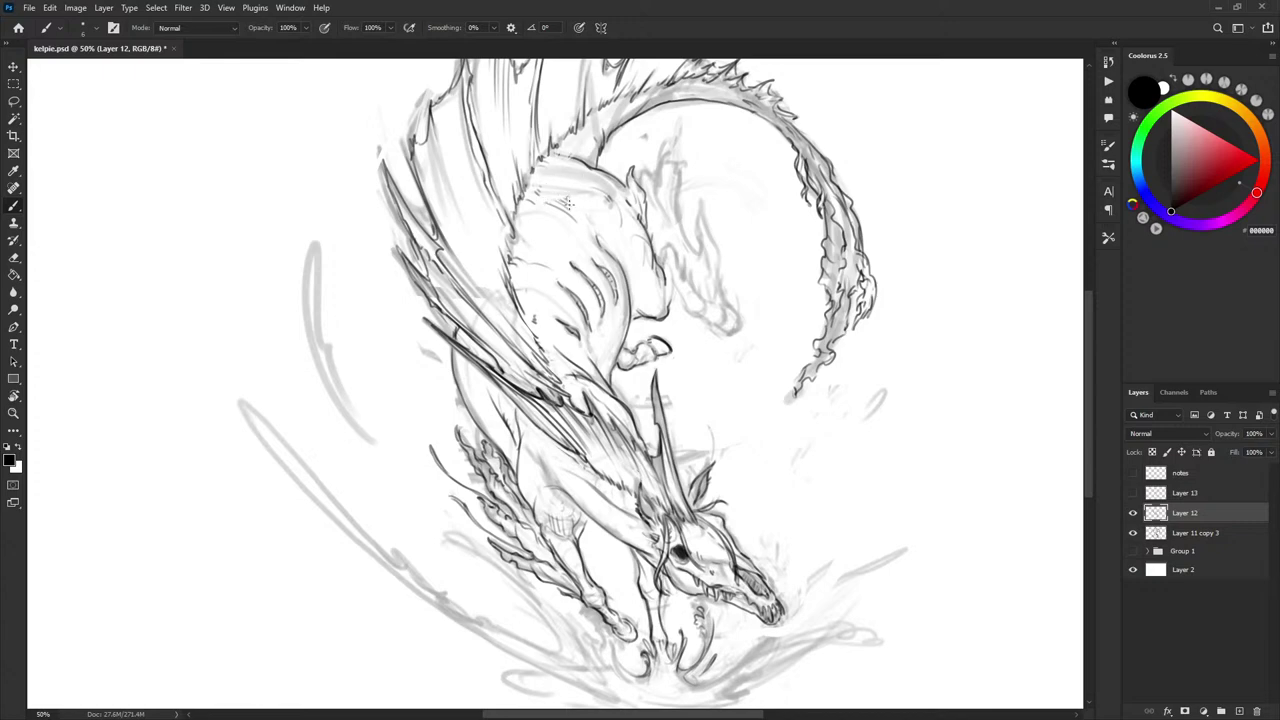
- Add texture strokes on the haunch and refine the knee contour with white and black
{"action": "left_click_drag", "start_coordinate": [569, 199], "coordinate": [590, 196]}
{"action": "key", "text": "x"}
{"action": "key", "text": "x"}
{"action": "key", "text": "x"}
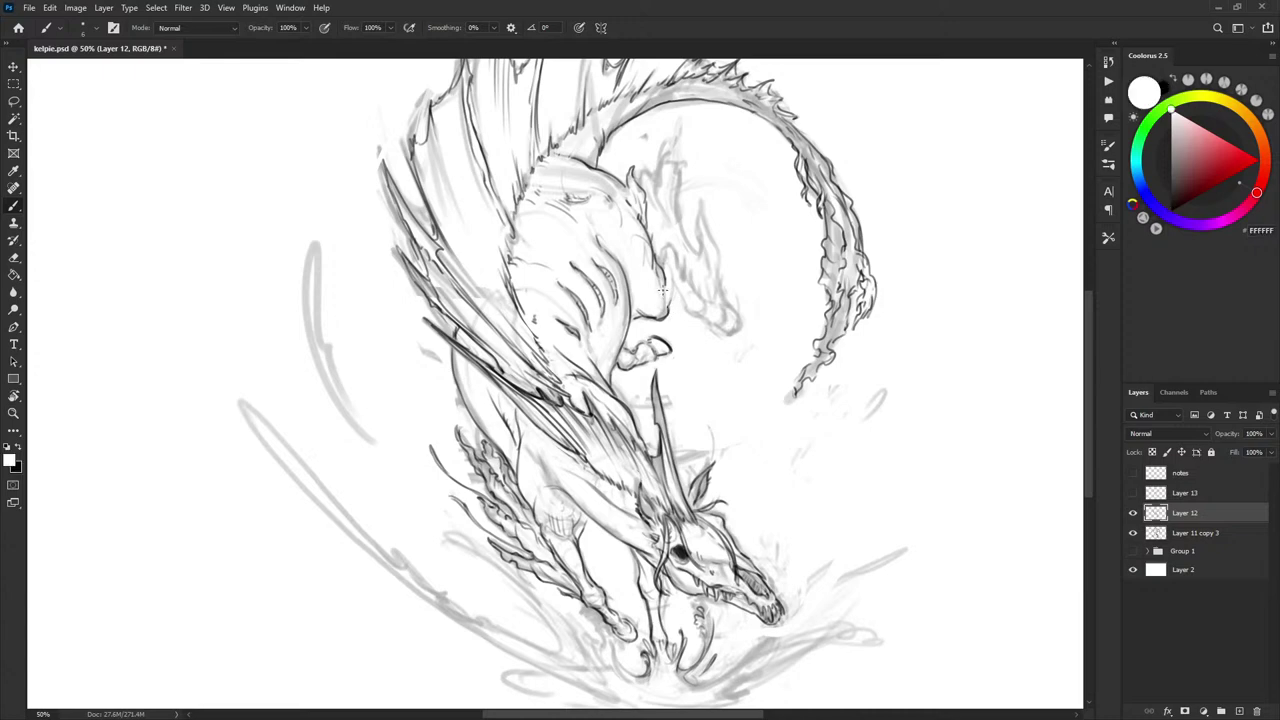
{"action": "key", "text": "x"}
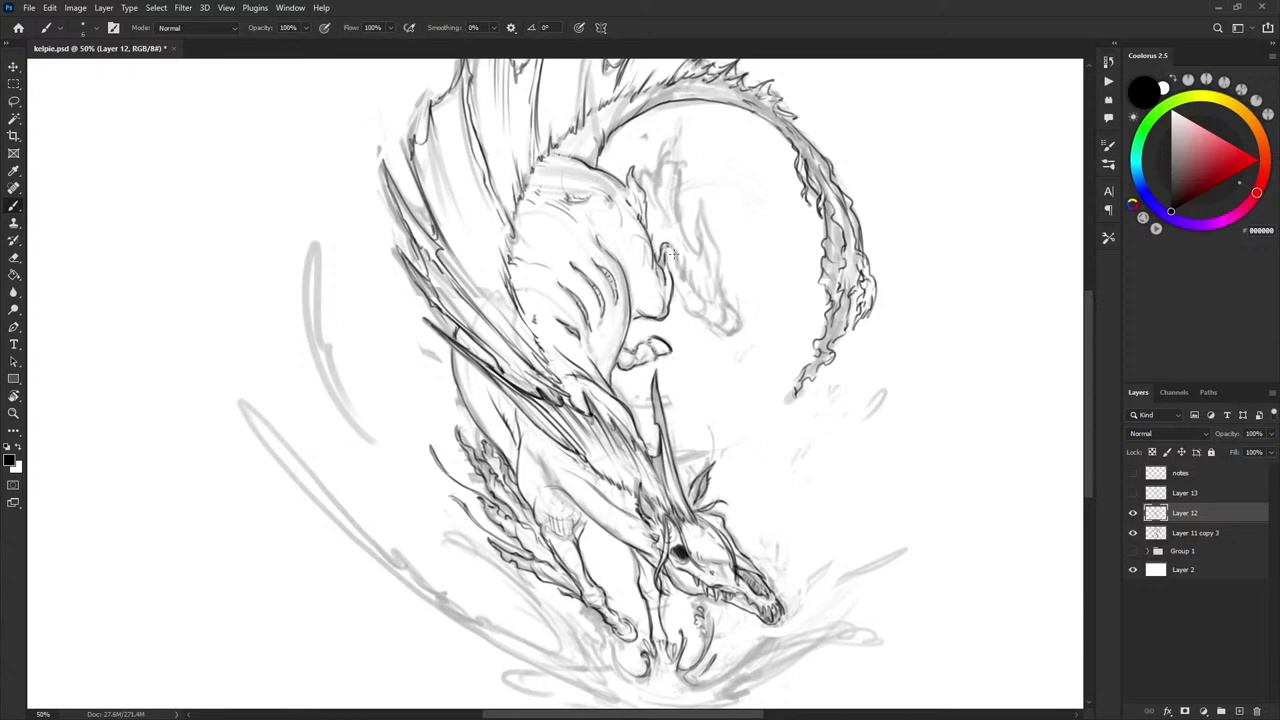
- Ink the lower hind leg from the hock to the hoof, refining the hoof with black and white strokes
{"action": "left_click_drag", "start_coordinate": [666, 243], "coordinate": [691, 309]}
{"action": "mouse_move", "coordinate": [713, 312]}
{"action": "left_mouse_down"}
{"action": "mouse_move", "coordinate": [706, 303]}
{"action": "mouse_move", "coordinate": [720, 310]}
{"action": "mouse_move", "coordinate": [706, 322]}
{"action": "left_mouse_up"}
{"action": "left_click_drag", "start_coordinate": [737, 318], "coordinate": [739, 333]}
{"action": "mouse_move", "coordinate": [730, 314]}
{"action": "left_mouse_down"}
{"action": "mouse_move", "coordinate": [739, 335]}
{"action": "mouse_move", "coordinate": [731, 314]}
{"action": "left_mouse_up"}
{"action": "key", "text": "ctrl+z"}
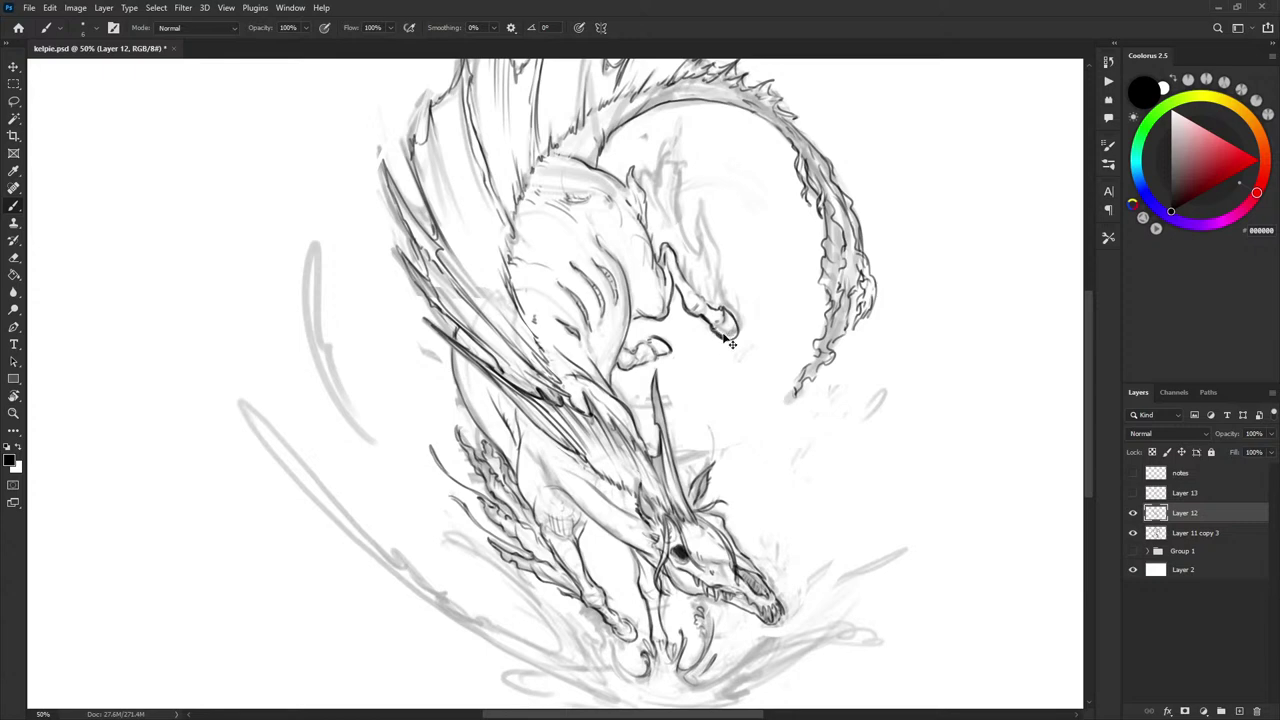
{"action": "key", "text": "x"}
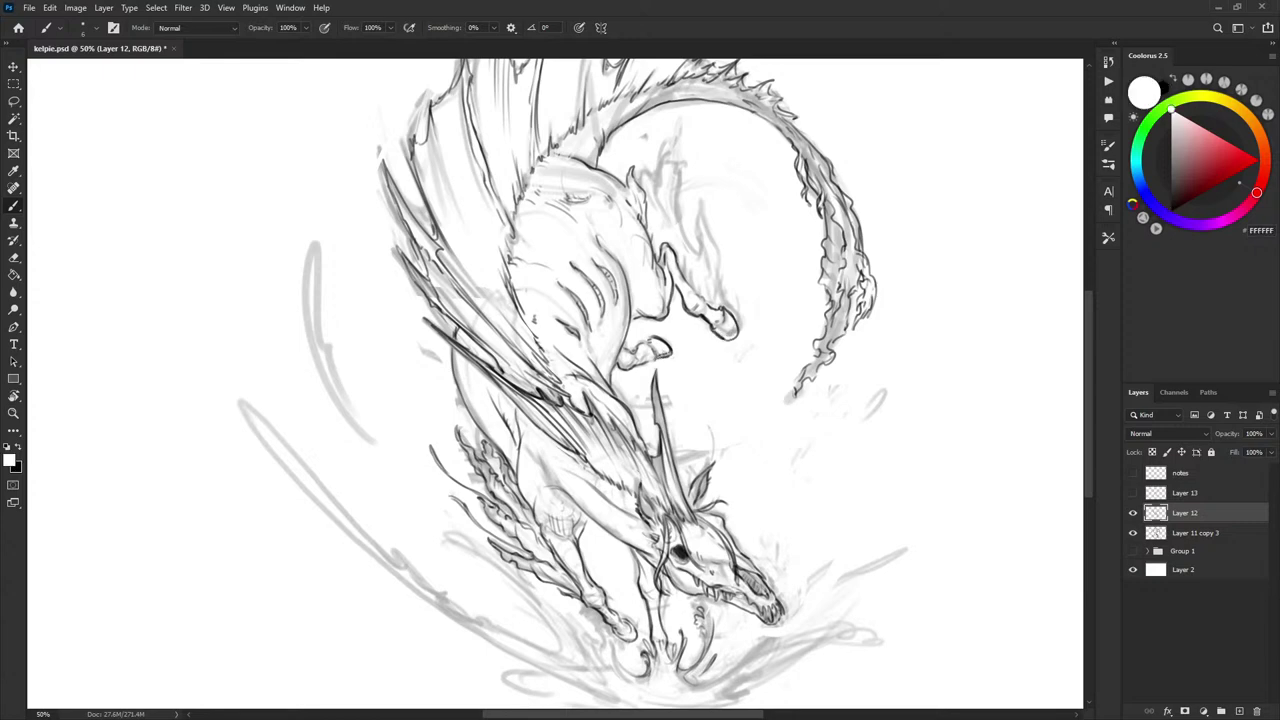
{"action": "key", "text": "x"}
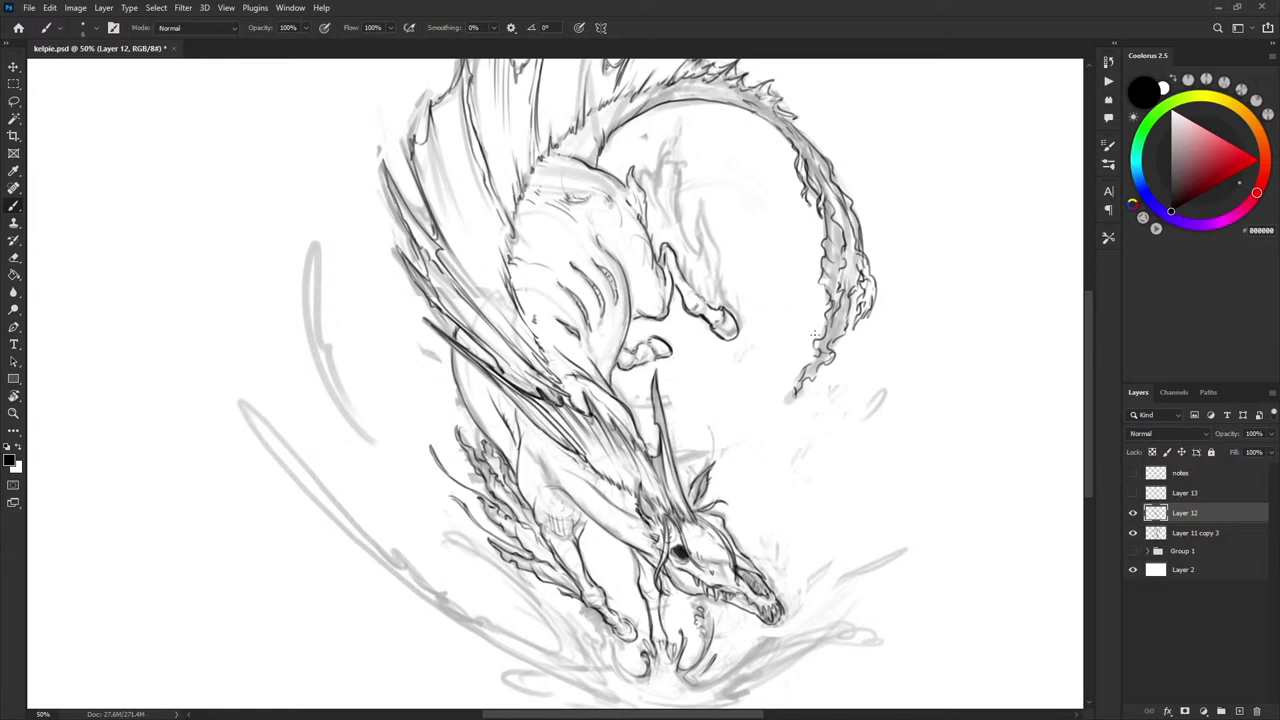
{"action": "key", "text": "x"}
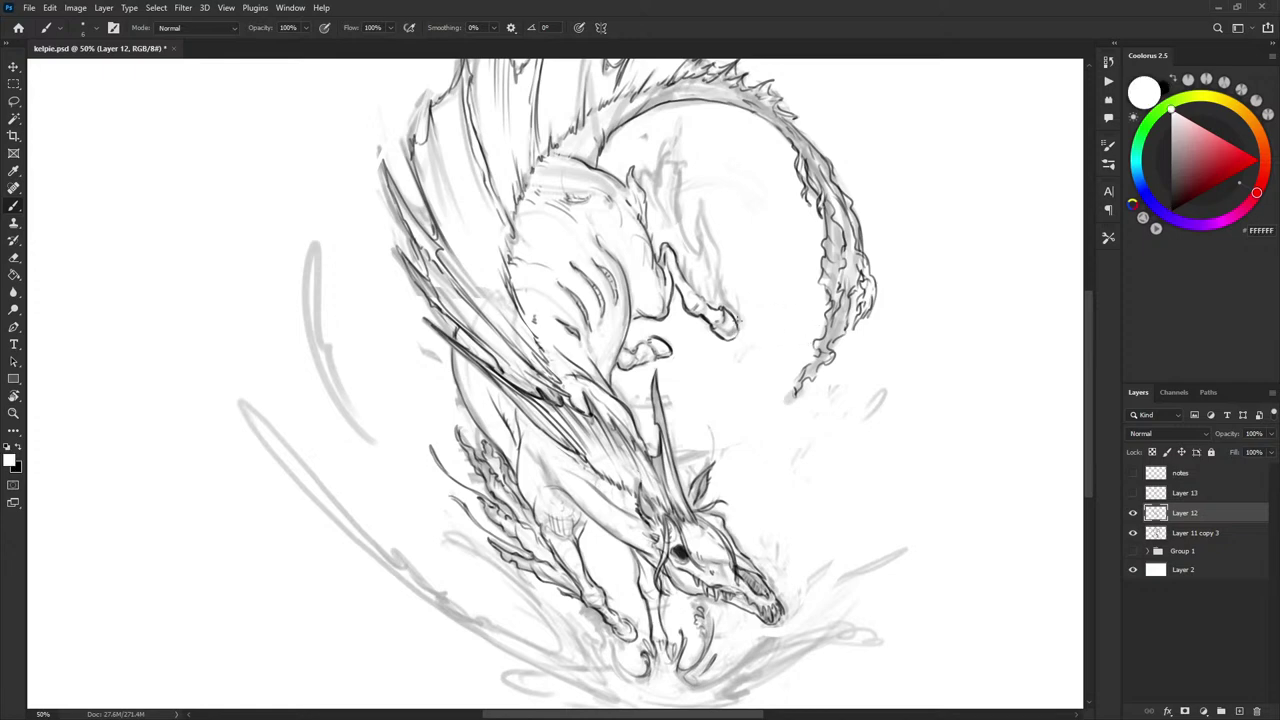
{"action": "key", "text": "x"}
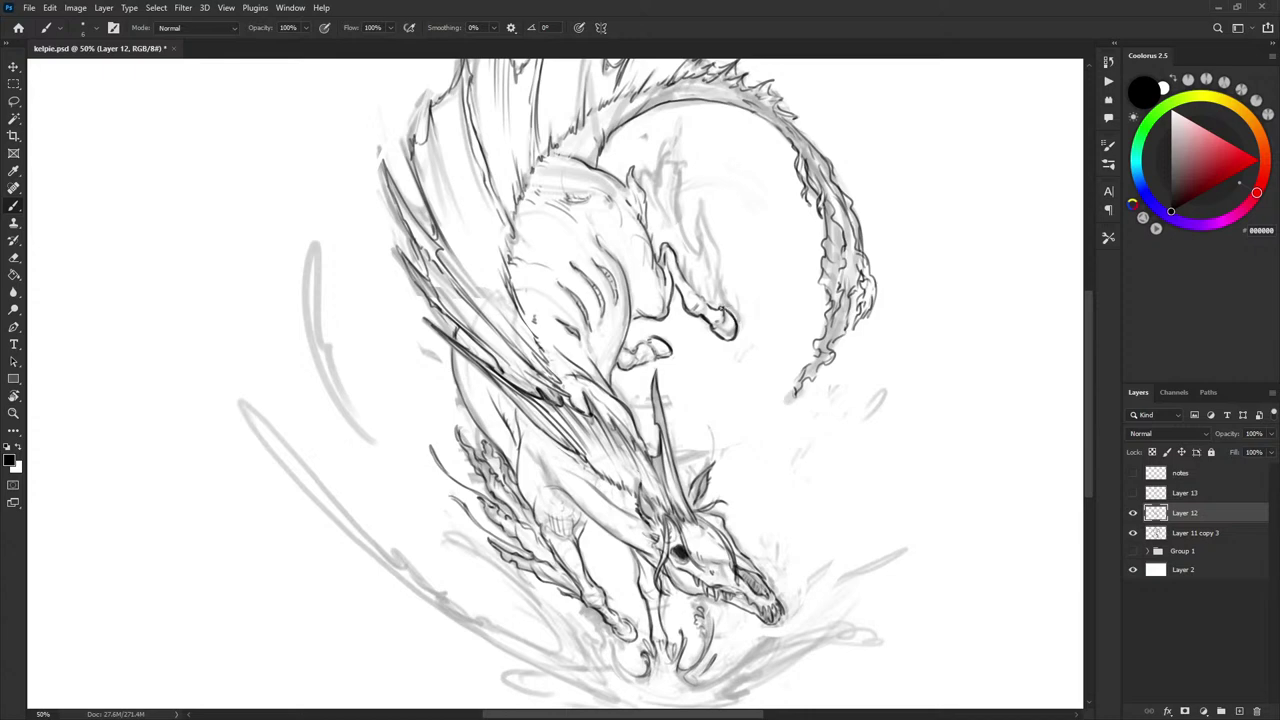
- Ink the flame-like hair rising from the back of the lower hind leg
{"action": "key", "text": "x"}
{"action": "key", "text": "x"}
{"action": "key", "text": "x"}
{"action": "key", "text": "x"}
{"action": "mouse_move", "coordinate": [699, 251]}
{"action": "left_mouse_down"}
{"action": "mouse_move", "coordinate": [701, 206]}
{"action": "mouse_move", "coordinate": [718, 304]}
{"action": "mouse_move", "coordinate": [705, 259]}
{"action": "mouse_move", "coordinate": [678, 236]}
{"action": "mouse_move", "coordinate": [687, 244]}
{"action": "mouse_move", "coordinate": [680, 192]}
{"action": "left_mouse_up"}
{"action": "mouse_move", "coordinate": [658, 246]}
{"action": "left_mouse_down"}
{"action": "mouse_move", "coordinate": [661, 176]}
{"action": "mouse_move", "coordinate": [670, 157]}
{"action": "mouse_move", "coordinate": [669, 195]}
{"action": "mouse_move", "coordinate": [662, 175]}
{"action": "mouse_move", "coordinate": [677, 186]}
{"action": "mouse_move", "coordinate": [665, 174]}
{"action": "mouse_move", "coordinate": [679, 147]}
{"action": "mouse_move", "coordinate": [676, 182]}
{"action": "left_mouse_up"}
{"action": "key", "text": "ctrl+z"}
{"action": "key", "text": "ctrl+z"}
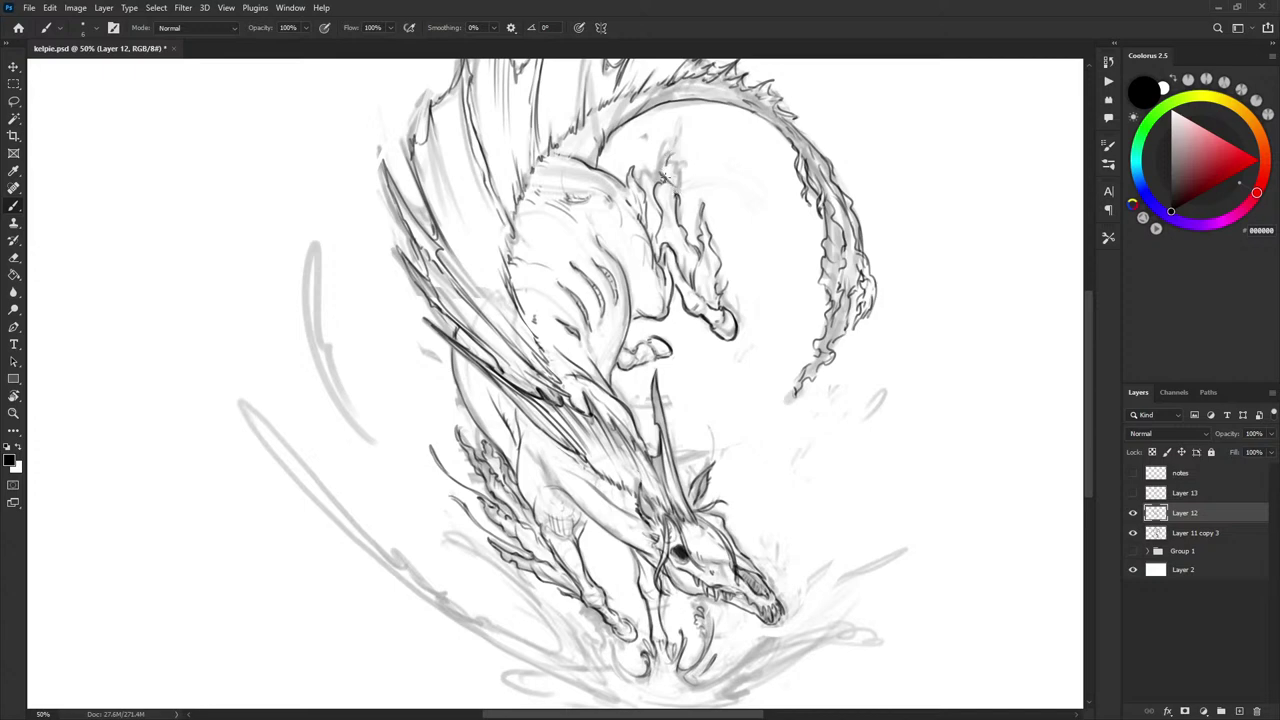
- Delete the lassoed upper tip of the hind leg's hair and redraw the wavy tufts in black
{"action": "key", "text": "x"}
{"action": "key", "text": "l"}
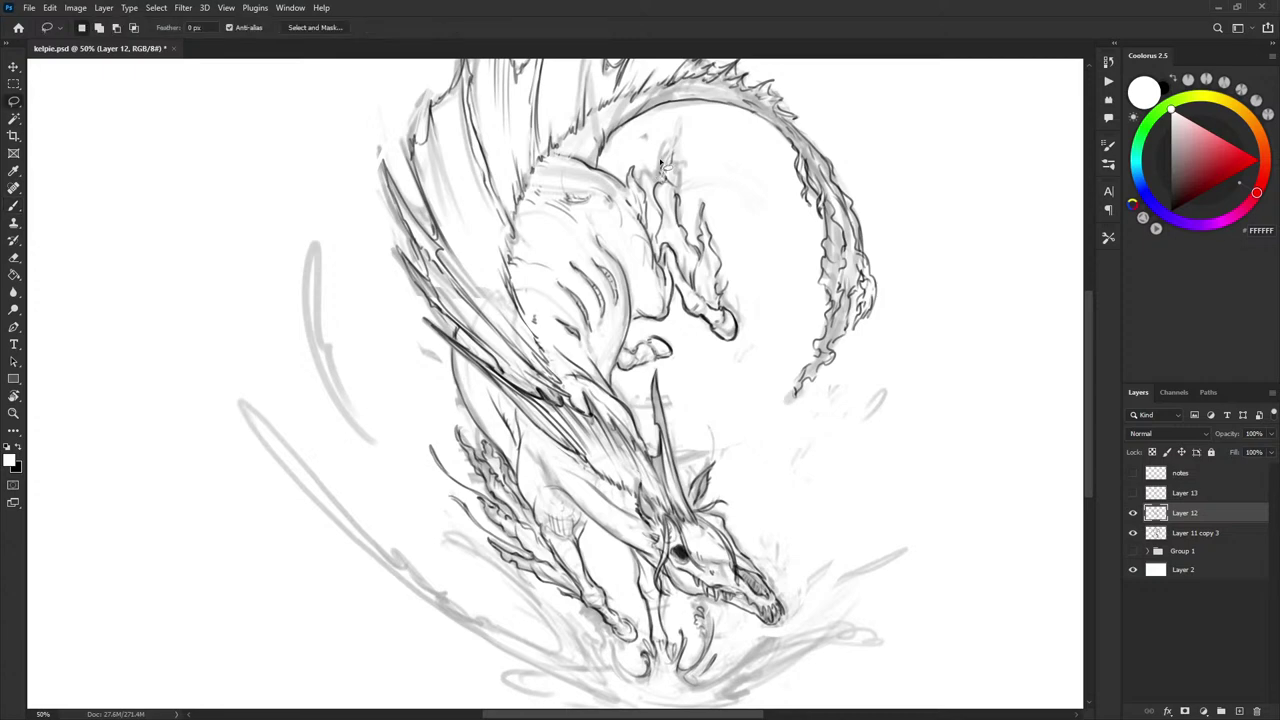
{"action": "left_click_drag", "start_coordinate": [672, 146], "coordinate": [688, 152]}
{"action": "key", "text": "Delete"}
{"action": "key", "text": "ctrl+d"}
{"action": "key", "text": "b"}
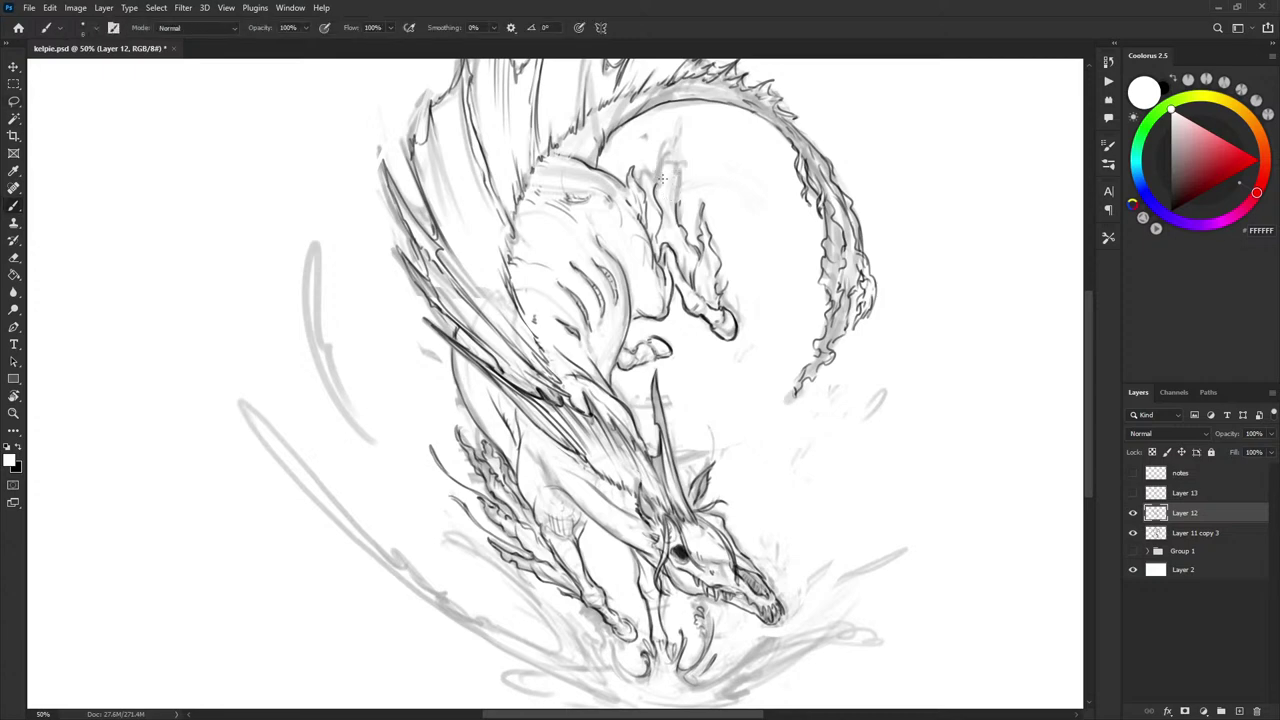
{"action": "key", "text": "x"}
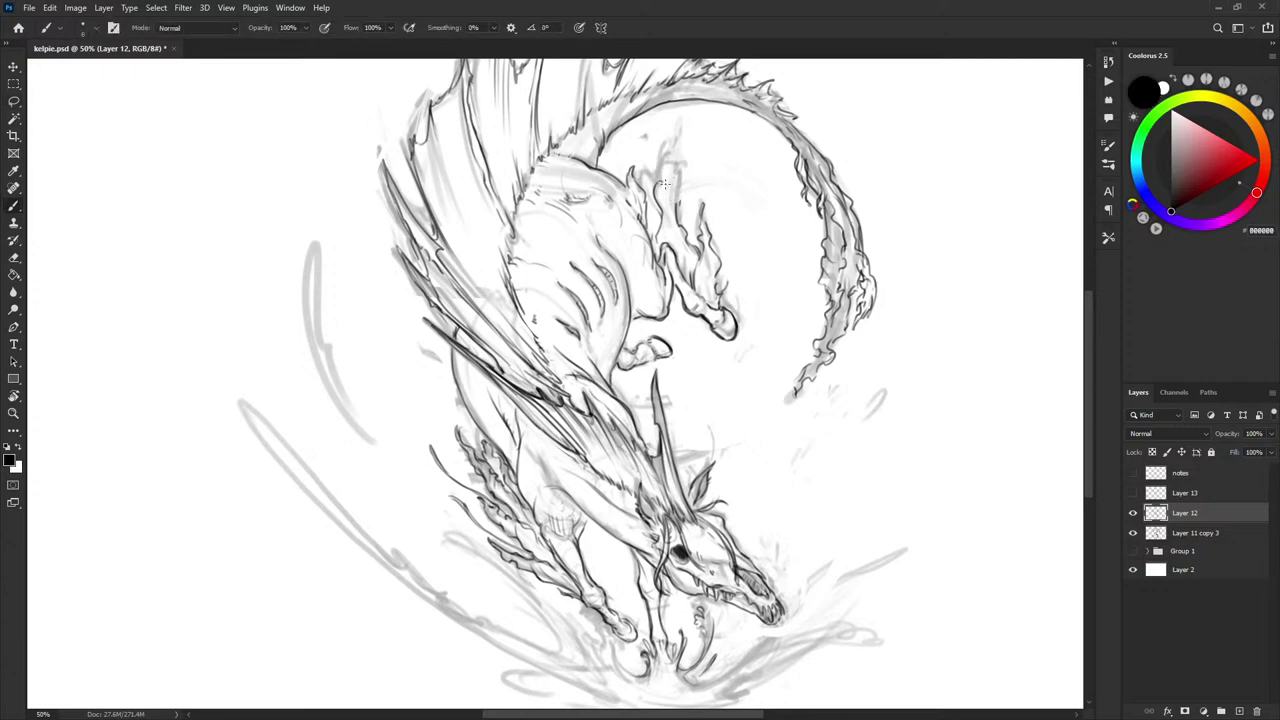
{"action": "mouse_move", "coordinate": [669, 157]}
{"action": "left_mouse_down"}
{"action": "mouse_move", "coordinate": [649, 177]}
{"action": "mouse_move", "coordinate": [651, 218]}
{"action": "mouse_move", "coordinate": [643, 181]}
{"action": "left_mouse_up"}
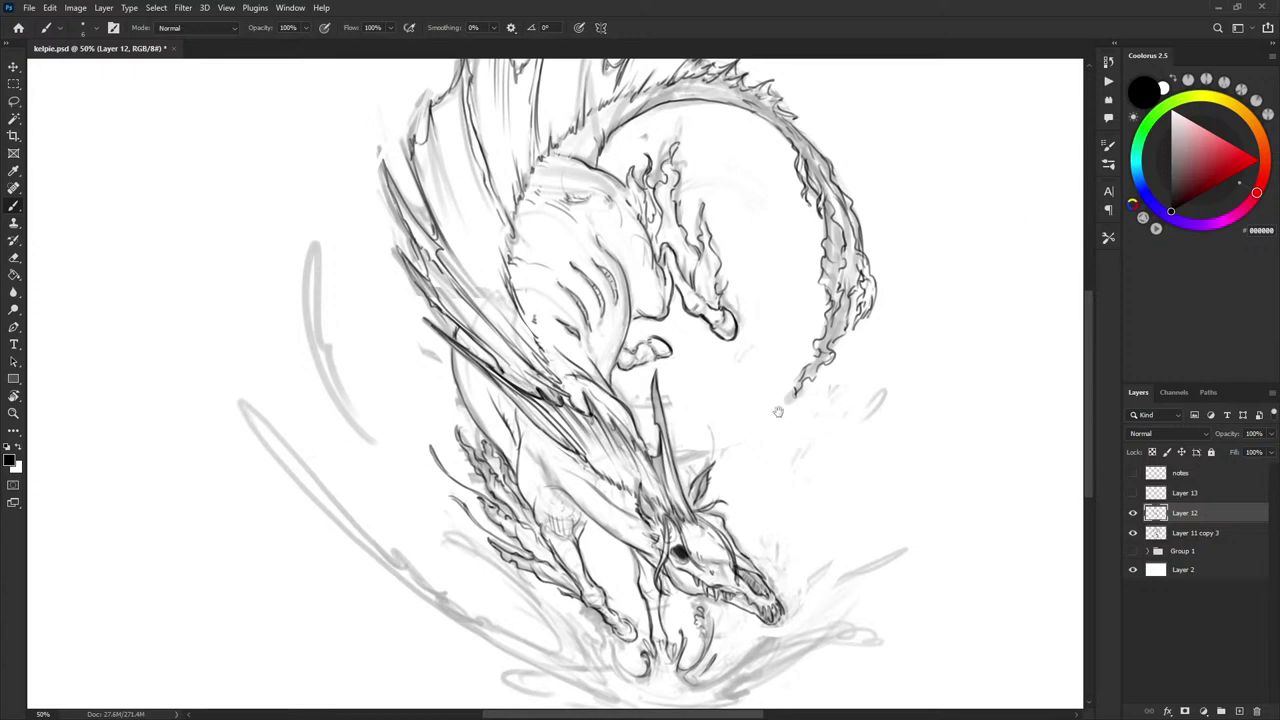
- Ink elongated water droplets falling below the tail tip, following the rough sketch
{"action": "left_click_drag", "start_coordinate": [778, 412], "coordinate": [804, 346]}
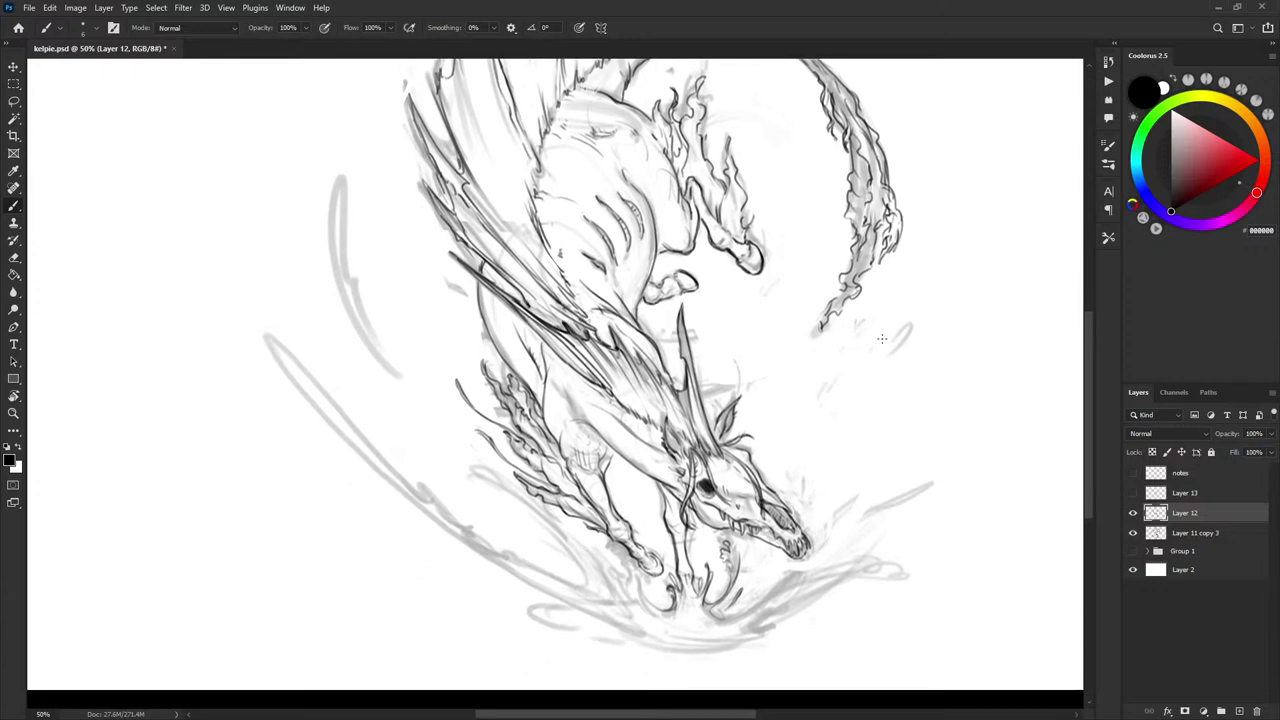
{"action": "key", "text": "ctrl+minus"}
{"action": "mouse_move", "coordinate": [732, 360]}
{"action": "left_mouse_down"}
{"action": "mouse_move", "coordinate": [755, 394]}
{"action": "mouse_move", "coordinate": [756, 377]}
{"action": "mouse_move", "coordinate": [794, 377]}
{"action": "mouse_move", "coordinate": [814, 272]}
{"action": "left_mouse_up"}
{"action": "key", "text": "ctrl+plus"}
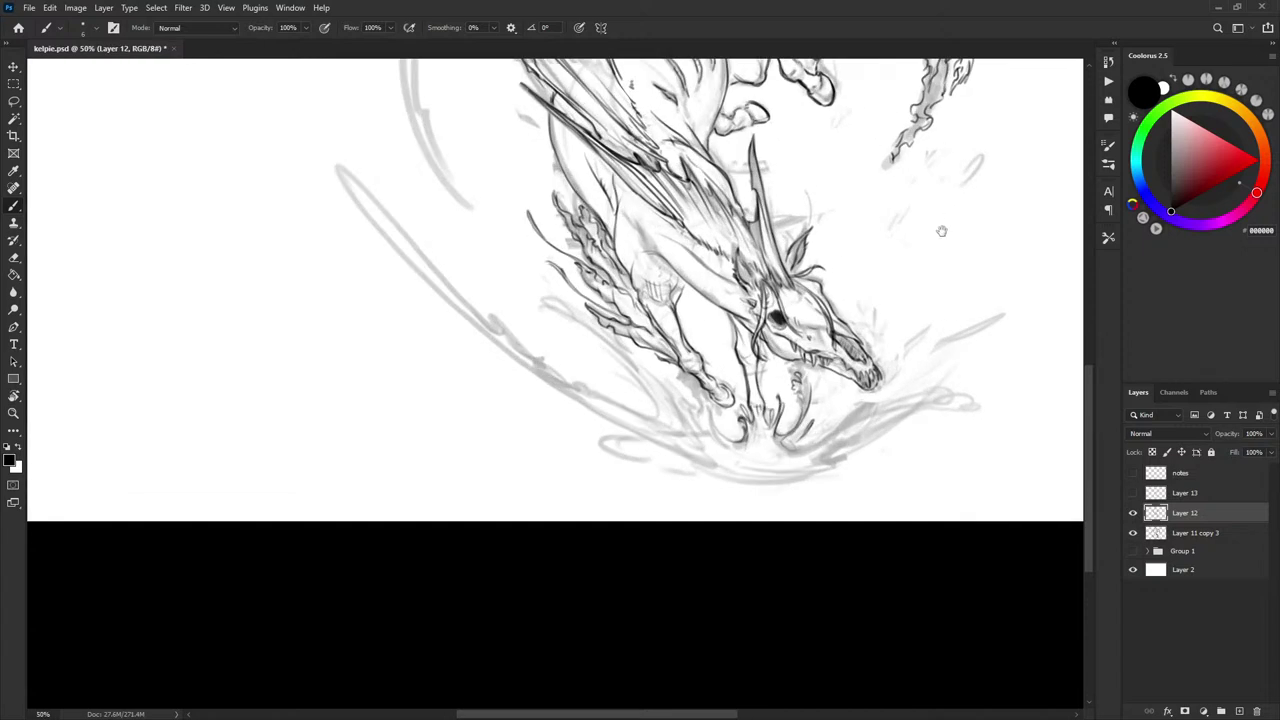
{"action": "mouse_move", "coordinate": [943, 230]}
{"action": "left_mouse_down"}
{"action": "mouse_move", "coordinate": [826, 307]}
{"action": "mouse_move", "coordinate": [793, 277]}
{"action": "mouse_move", "coordinate": [819, 228]}
{"action": "left_mouse_up"}
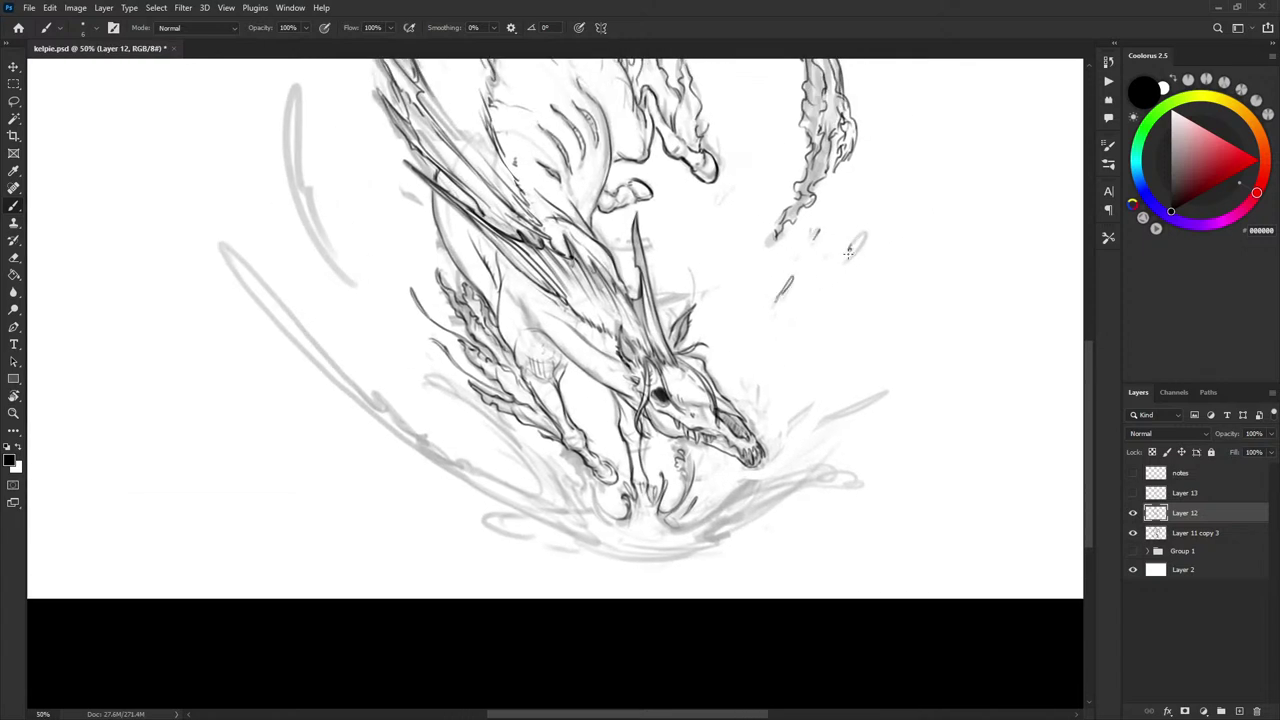
{"action": "left_click_drag", "start_coordinate": [831, 273], "coordinate": [867, 235]}
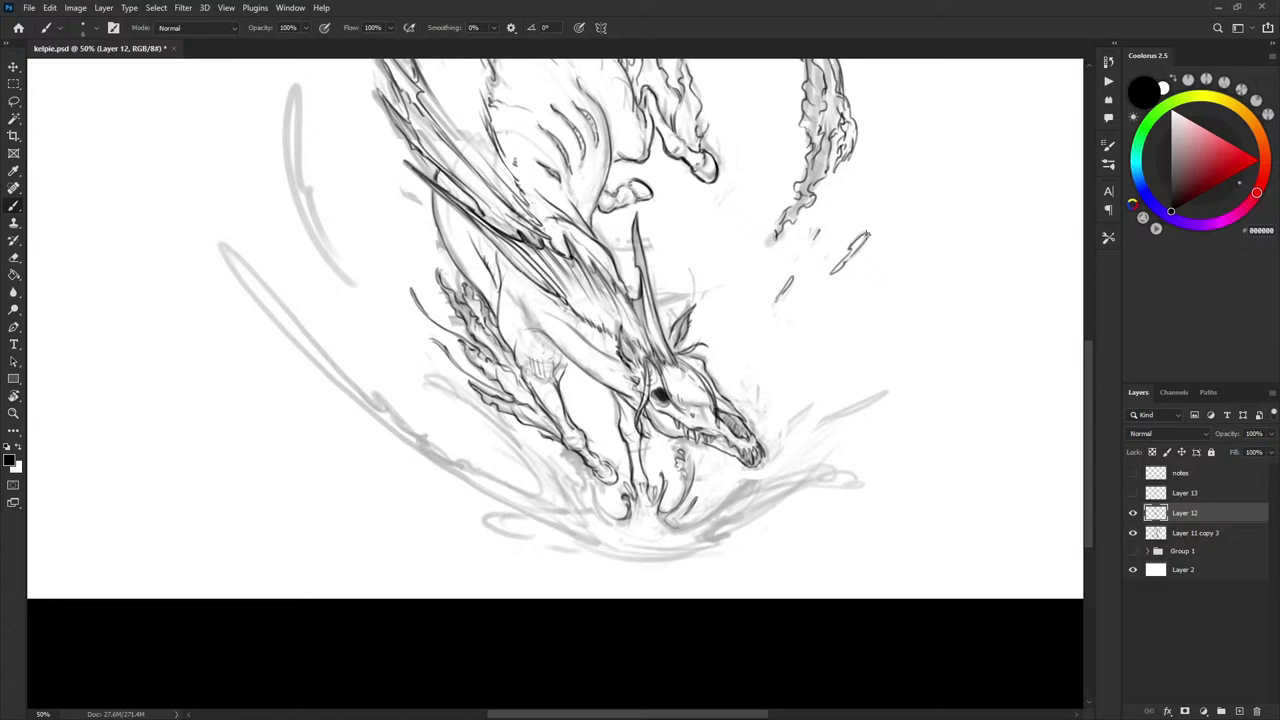
{"action": "left_click", "coordinate": [819, 287]}
{"action": "left_click_drag", "start_coordinate": [858, 361], "coordinate": [867, 311]}
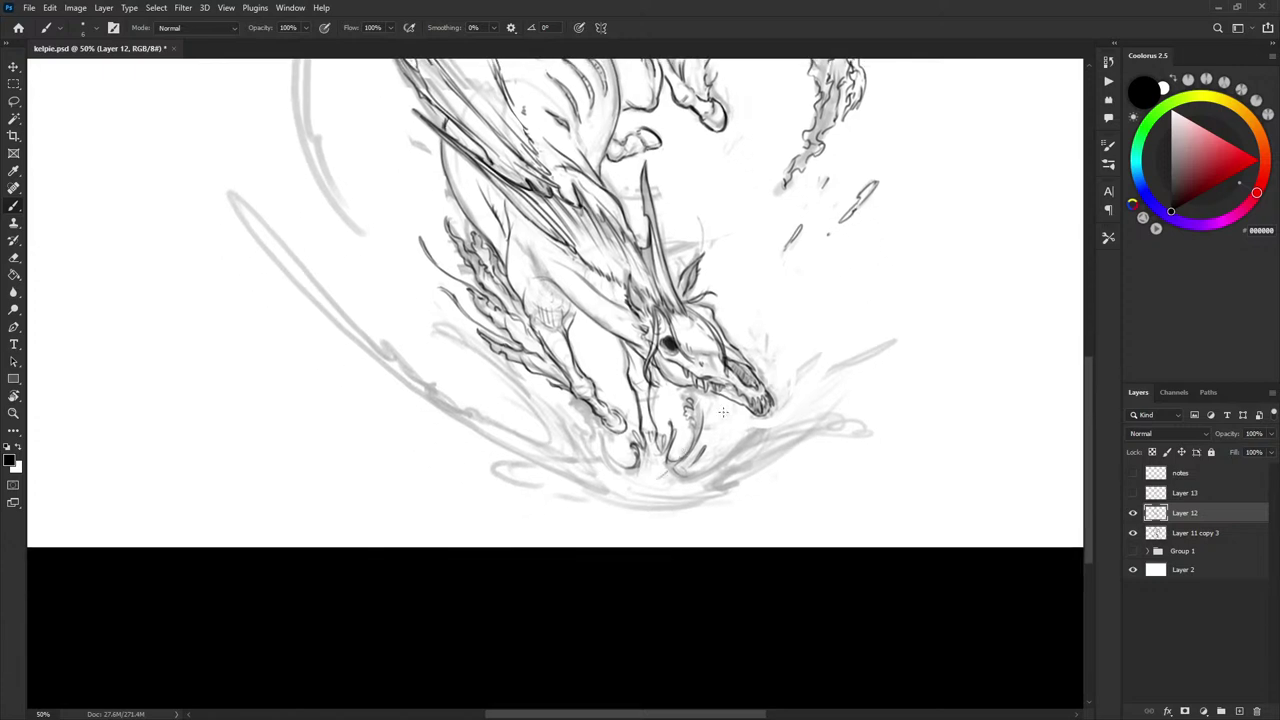
- Lasso the droplets below the tail tip and adjust their placement with Free Transform
{"action": "key", "text": "l"}
{"action": "left_click_drag", "start_coordinate": [840, 150], "coordinate": [949, 151]}
{"action": "key", "text": "ctrl+t"}
{"action": "key", "text": "Return"}
{"action": "key", "text": "ctrl+d"}
{"action": "key", "text": "b"}
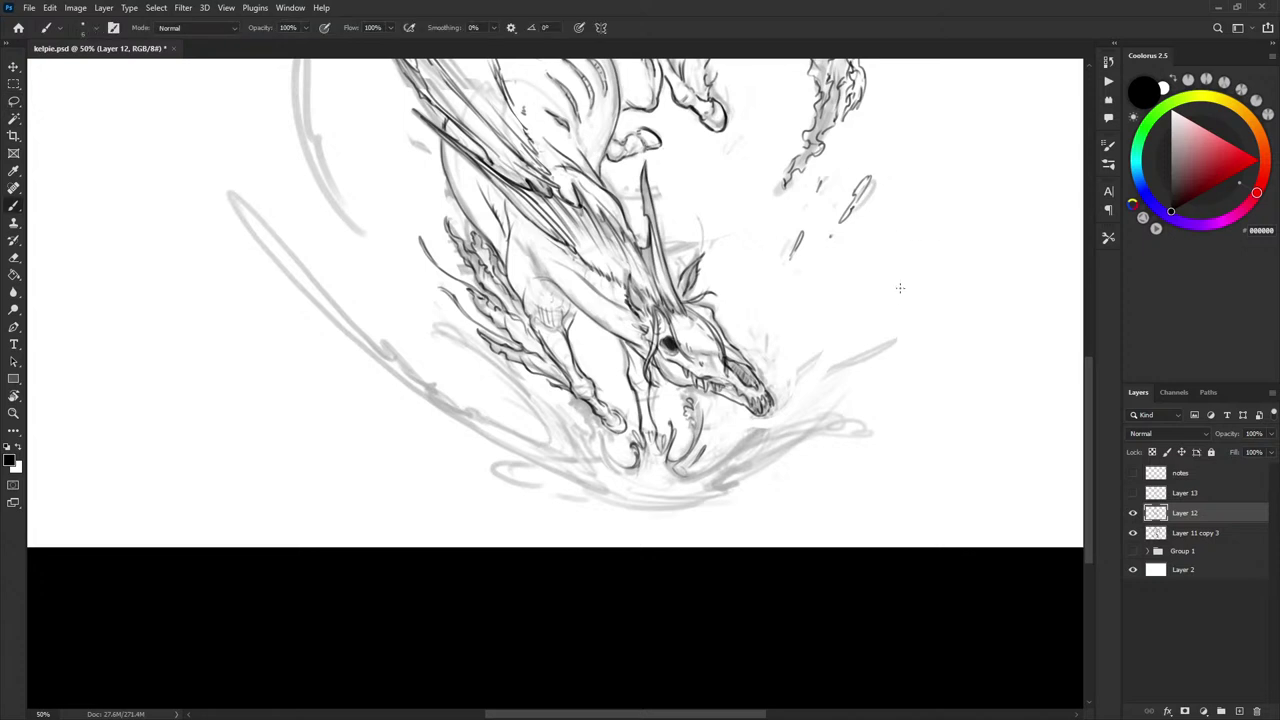
{"action": "left_click_drag", "start_coordinate": [897, 283], "coordinate": [892, 280]}
- Ink the first splash curves beside the front hooves, switching between black and white
{"action": "left_click_drag", "start_coordinate": [785, 381], "coordinate": [776, 366]}
{"action": "left_click_drag", "start_coordinate": [627, 459], "coordinate": [591, 445]}
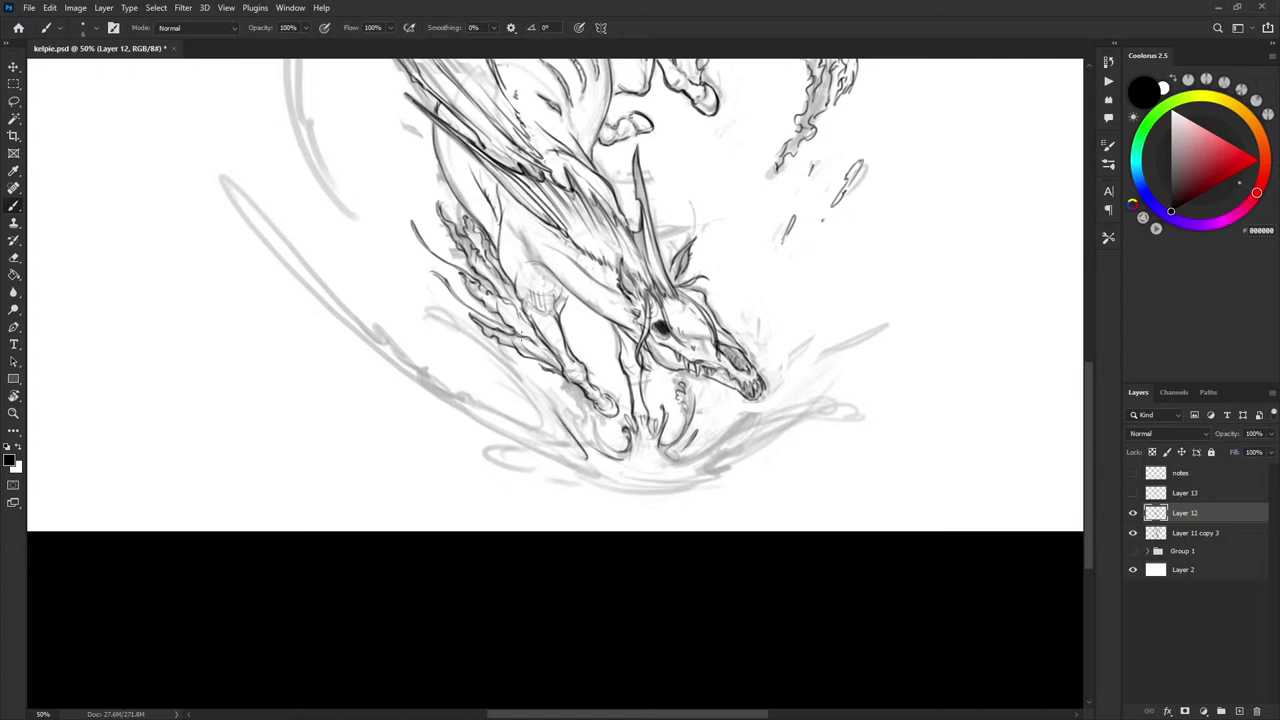
{"action": "left_click_drag", "start_coordinate": [559, 255], "coordinate": [519, 363]}
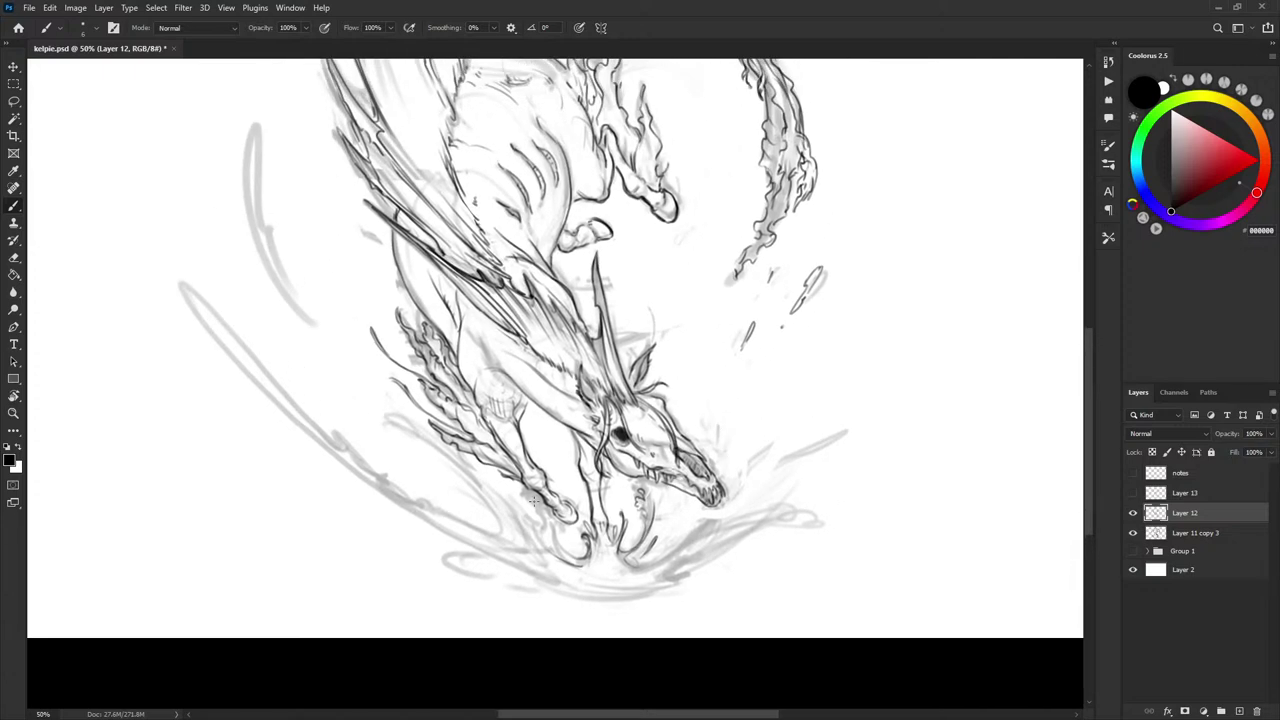
{"action": "mouse_move", "coordinate": [528, 504]}
{"action": "left_mouse_down"}
{"action": "mouse_move", "coordinate": [526, 518]}
{"action": "mouse_move", "coordinate": [536, 514]}
{"action": "left_mouse_up"}
{"action": "mouse_move", "coordinate": [557, 543]}
{"action": "left_mouse_down"}
{"action": "mouse_move", "coordinate": [575, 560]}
{"action": "mouse_move", "coordinate": [536, 516]}
{"action": "mouse_move", "coordinate": [580, 560]}
{"action": "mouse_move", "coordinate": [550, 530]}
{"action": "mouse_move", "coordinate": [572, 560]}
{"action": "mouse_move", "coordinate": [562, 534]}
{"action": "mouse_move", "coordinate": [549, 546]}
{"action": "left_mouse_up"}
{"action": "key", "text": "x"}
{"action": "key", "text": "x"}
{"action": "key", "text": "x"}
{"action": "key", "text": "x"}
- Undo the last splash strokes and redraw the curved splash around the rear-side front hoof
{"action": "key", "text": "ctrl+z"}
{"action": "key", "text": "ctrl+z"}
{"action": "key", "text": "ctrl+z"}
{"action": "key", "text": "ctrl+z"}
{"action": "key", "text": "ctrl+z"}
{"action": "key", "text": "ctrl+z"}
{"action": "key", "text": "ctrl+z"}
{"action": "key", "text": "ctrl+z"}
{"action": "key", "text": "ctrl+z"}
{"action": "key", "text": "ctrl+z"}
{"action": "key", "text": "ctrl+z"}
{"action": "key", "text": "ctrl+z"}
{"action": "key", "text": "ctrl+z"}
{"action": "key", "text": "ctrl+z"}
{"action": "key", "text": "ctrl+z"}
{"action": "left_click_drag", "start_coordinate": [588, 566], "coordinate": [570, 531]}
{"action": "mouse_move", "coordinate": [540, 506]}
{"action": "left_mouse_down"}
{"action": "mouse_move", "coordinate": [560, 517]}
{"action": "mouse_move", "coordinate": [533, 521]}
{"action": "mouse_move", "coordinate": [552, 524]}
{"action": "left_mouse_up"}
{"action": "key", "text": "ctrl+z"}
{"action": "scroll", "coordinate": [670, 515], "scroll_direction": "down", "scroll_amount": 3}
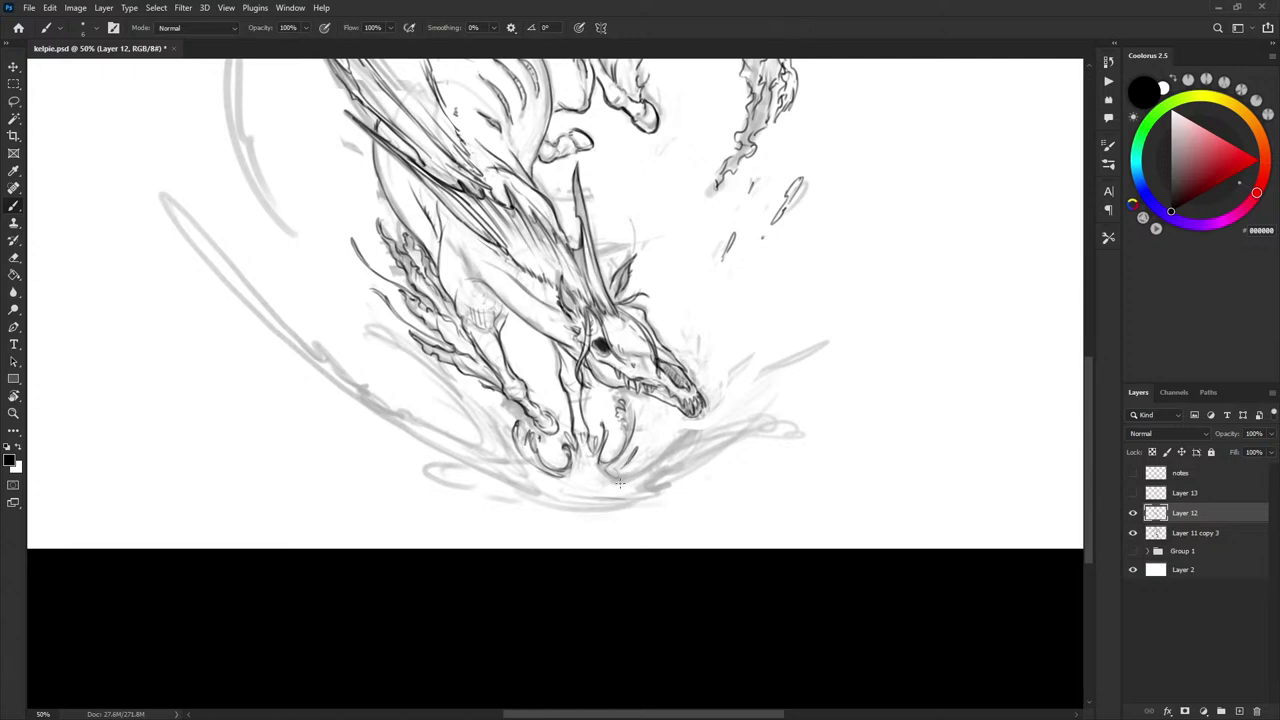
- Ink rising splash shapes beneath the kelpie's jaw, beside the planted front hoof
{"action": "mouse_move", "coordinate": [645, 485]}
{"action": "left_mouse_down"}
{"action": "mouse_move", "coordinate": [692, 436]}
{"action": "mouse_move", "coordinate": [620, 485]}
{"action": "mouse_move", "coordinate": [638, 466]}
{"action": "left_mouse_up"}
{"action": "key", "text": "x"}
{"action": "key", "text": "x"}
{"action": "left_click_drag", "start_coordinate": [665, 453], "coordinate": [682, 437]}
{"action": "mouse_move", "coordinate": [617, 471]}
{"action": "left_mouse_down"}
{"action": "mouse_move", "coordinate": [660, 420]}
{"action": "mouse_move", "coordinate": [635, 470]}
{"action": "mouse_move", "coordinate": [661, 421]}
{"action": "left_mouse_up"}
{"action": "key", "text": "ctrl+z"}
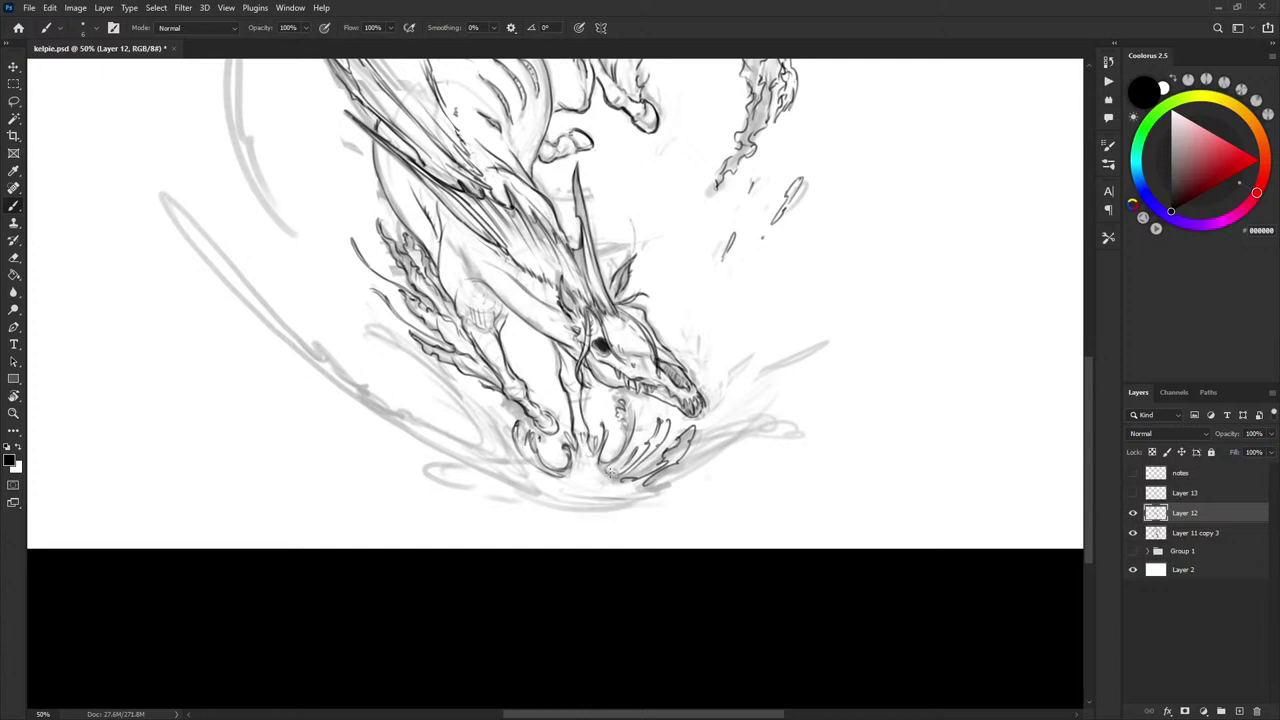
- Refine the splash under the jaw and extend it with streaks sweeping outward past the snout
{"action": "left_click_drag", "start_coordinate": [611, 470], "coordinate": [649, 456]}
{"action": "key", "text": "x"}
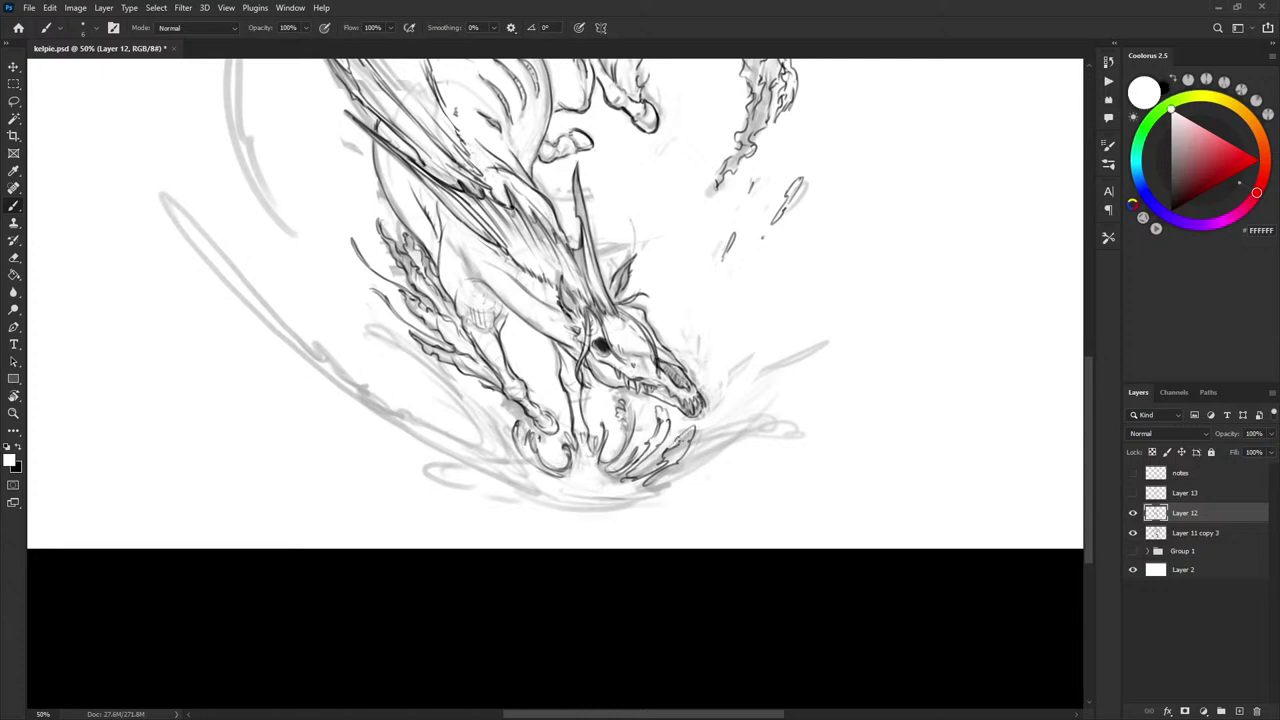
{"action": "key", "text": "x"}
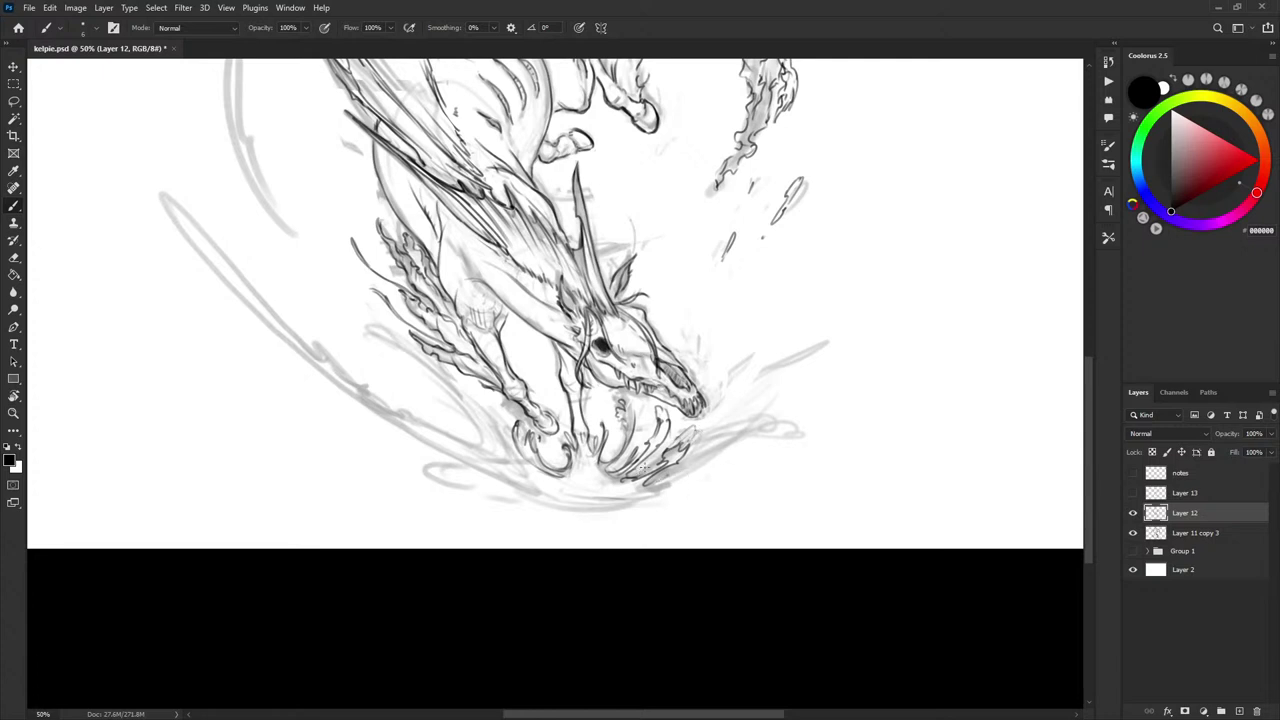
{"action": "mouse_move", "coordinate": [650, 469]}
{"action": "left_mouse_down"}
{"action": "mouse_move", "coordinate": [718, 405]}
{"action": "mouse_move", "coordinate": [731, 410]}
{"action": "left_mouse_up"}
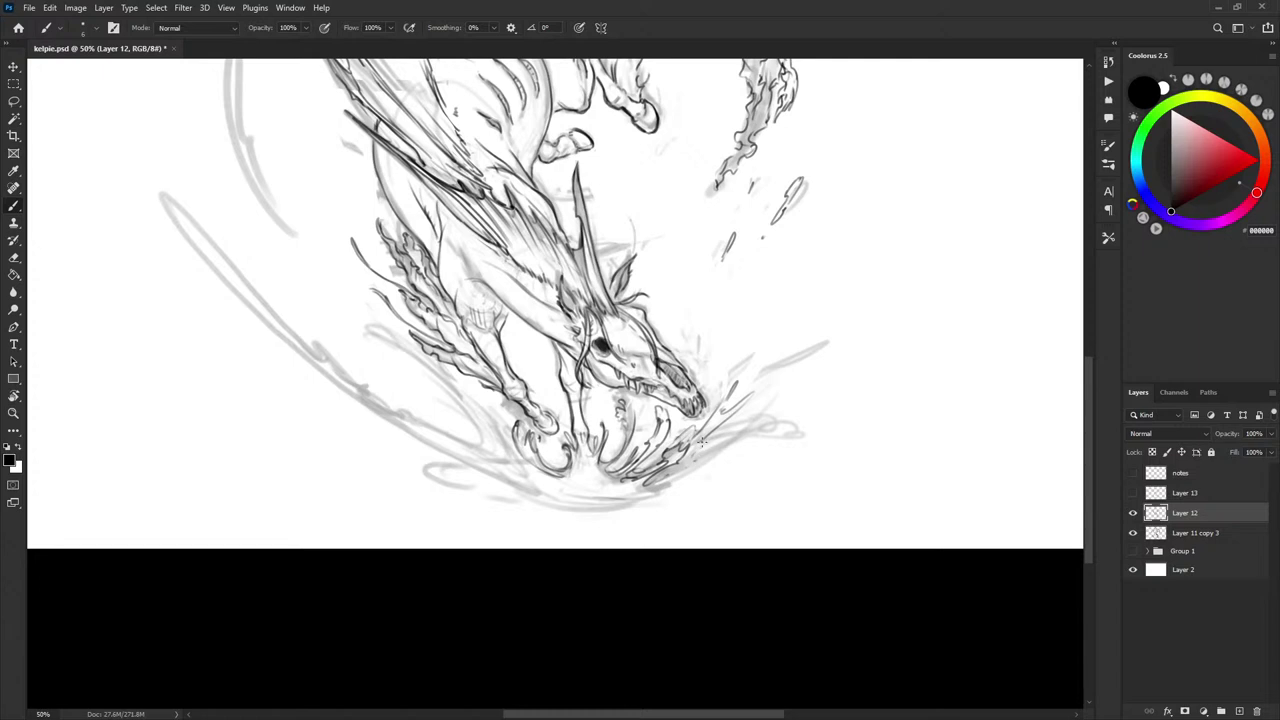
{"action": "mouse_move", "coordinate": [688, 457]}
{"action": "left_mouse_down"}
{"action": "mouse_move", "coordinate": [650, 482]}
{"action": "mouse_move", "coordinate": [670, 494]}
{"action": "mouse_move", "coordinate": [653, 510]}
{"action": "mouse_move", "coordinate": [684, 505]}
{"action": "left_mouse_up"}
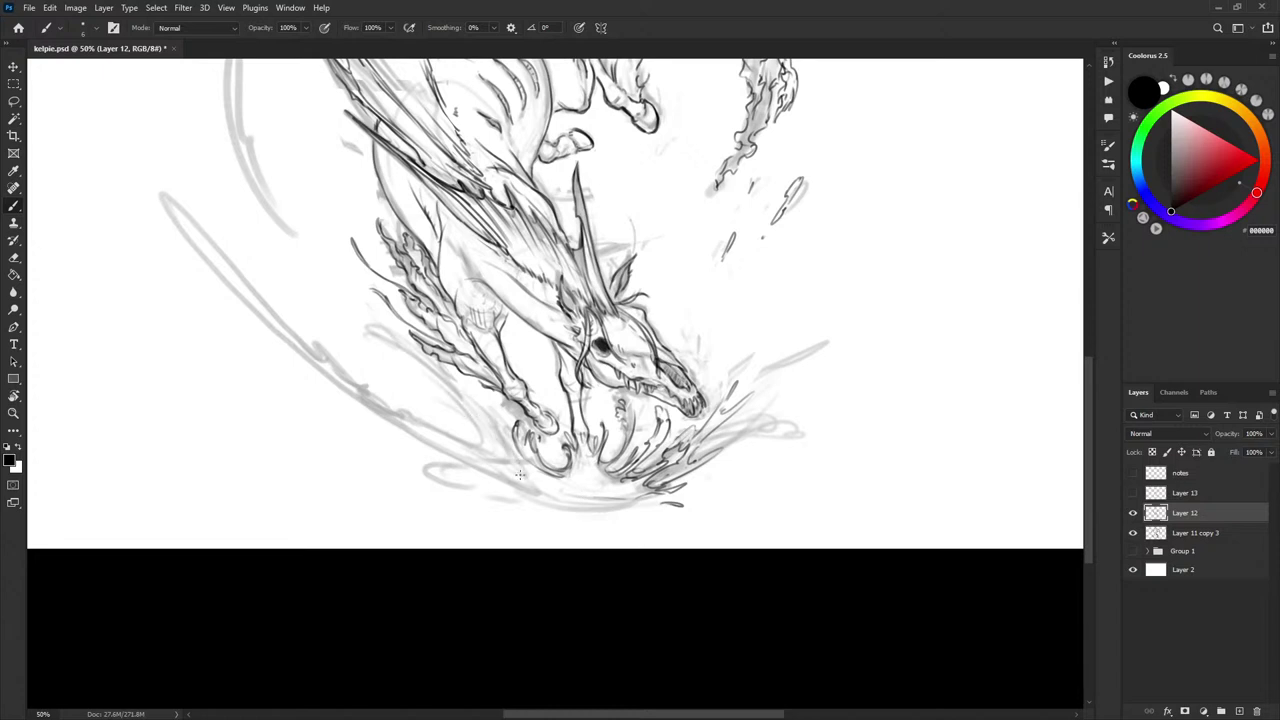
- Ink splash curves behind the front hooves, a droplet between the forelegs, and small ripples at the splash's outer edge
{"action": "left_click_drag", "start_coordinate": [514, 468], "coordinate": [456, 368]}
{"action": "key", "text": "ctrl+z"}
{"action": "left_click_drag", "start_coordinate": [516, 473], "coordinate": [493, 398]}
{"action": "key", "text": "ctrl+z"}
{"action": "left_click_drag", "start_coordinate": [550, 456], "coordinate": [540, 432]}
{"action": "left_click_drag", "start_coordinate": [529, 346], "coordinate": [528, 372]}
{"action": "left_click_drag", "start_coordinate": [556, 460], "coordinate": [546, 433]}
{"action": "mouse_move", "coordinate": [418, 456]}
{"action": "left_mouse_down"}
{"action": "mouse_move", "coordinate": [491, 494]}
{"action": "mouse_move", "coordinate": [425, 474]}
{"action": "mouse_move", "coordinate": [464, 456]}
{"action": "mouse_move", "coordinate": [495, 494]}
{"action": "mouse_move", "coordinate": [455, 474]}
{"action": "mouse_move", "coordinate": [498, 492]}
{"action": "mouse_move", "coordinate": [438, 486]}
{"action": "left_mouse_up"}
{"action": "key", "text": "ctrl+z"}
{"action": "key", "text": "ctrl+z"}
{"action": "key", "text": "ctrl+z"}
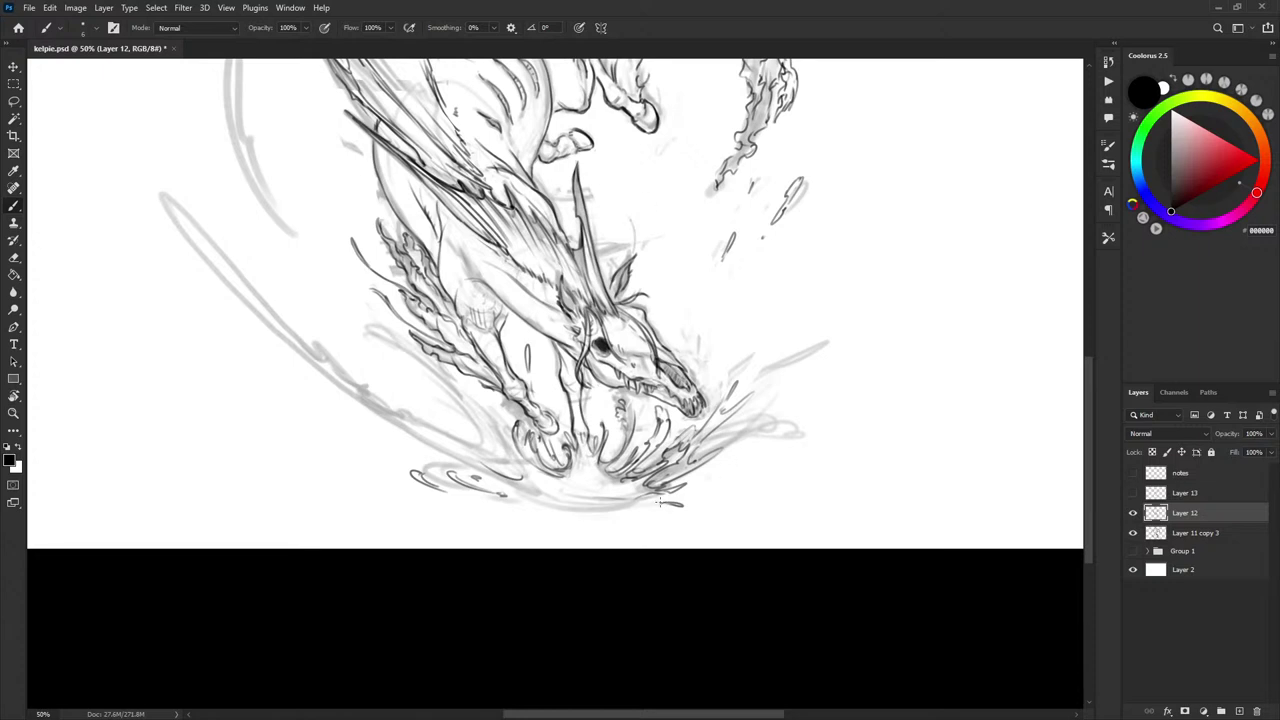
- Ink the curved ripple lines on the water surface below the front hooves
{"action": "left_click_drag", "start_coordinate": [726, 481], "coordinate": [701, 501]}
{"action": "left_click_drag", "start_coordinate": [550, 514], "coordinate": [598, 515]}
{"action": "left_click_drag", "start_coordinate": [528, 492], "coordinate": [618, 498]}
{"action": "key", "text": "ctrl+z"}
{"action": "mouse_move", "coordinate": [516, 484]}
{"action": "left_mouse_down"}
{"action": "mouse_move", "coordinate": [586, 511]}
{"action": "mouse_move", "coordinate": [629, 500]}
{"action": "left_mouse_up"}
{"action": "key", "text": "ctrl+z"}
{"action": "mouse_move", "coordinate": [524, 482]}
{"action": "left_mouse_down"}
{"action": "mouse_move", "coordinate": [614, 504]}
{"action": "mouse_move", "coordinate": [642, 493]}
{"action": "left_mouse_up"}
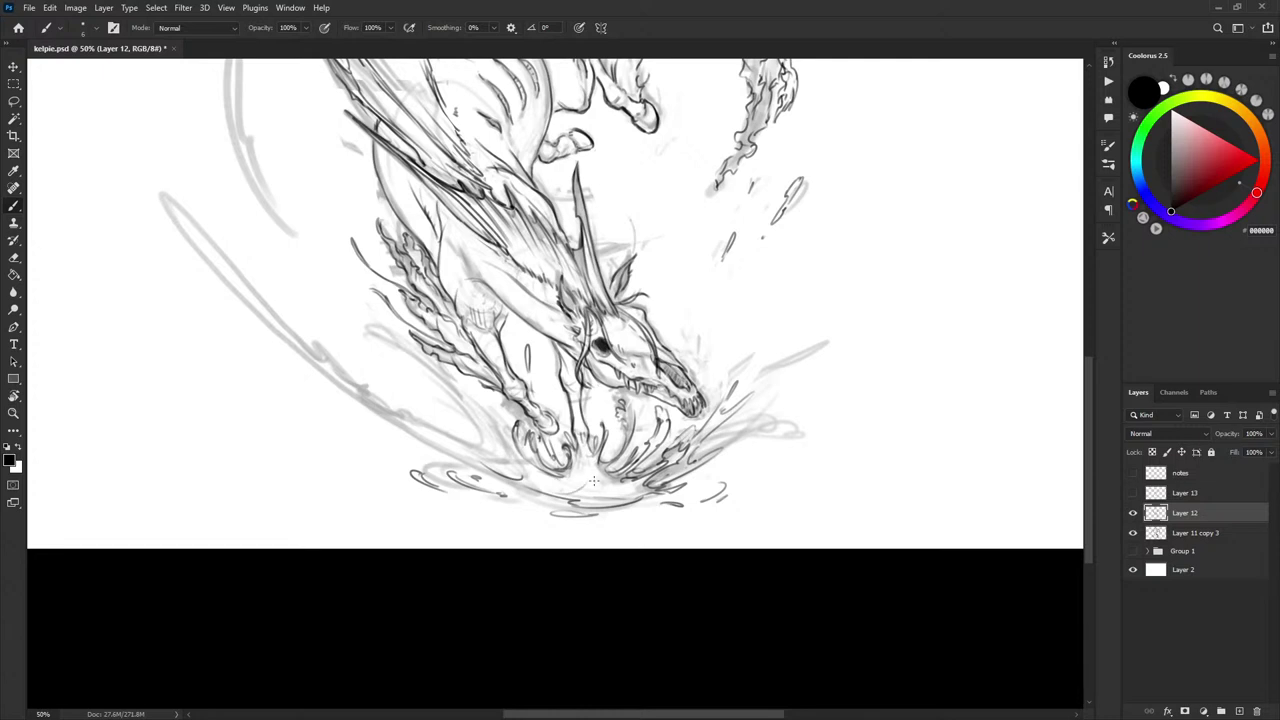
- Ink the inner splash contour where the hooves strike the water, redrawing unsatisfactory strokes
{"action": "mouse_move", "coordinate": [595, 479]}
{"action": "left_mouse_down"}
{"action": "mouse_move", "coordinate": [640, 488]}
{"action": "mouse_move", "coordinate": [623, 490]}
{"action": "mouse_move", "coordinate": [662, 408]}
{"action": "left_mouse_up"}
{"action": "key", "text": "ctrl+z"}
{"action": "key", "text": "ctrl+z"}
{"action": "key", "text": "ctrl+z"}
{"action": "key", "text": "ctrl+z"}
{"action": "left_click_drag", "start_coordinate": [542, 459], "coordinate": [604, 486]}
{"action": "key", "text": "ctrl+z"}
{"action": "left_click_drag", "start_coordinate": [539, 461], "coordinate": [580, 485]}
- Check the line art without the rough sketch by briefly hiding Layer 11 copy 3
{"action": "key", "text": "ctrl+minus"}
{"action": "left_click", "coordinate": [1133, 533]}
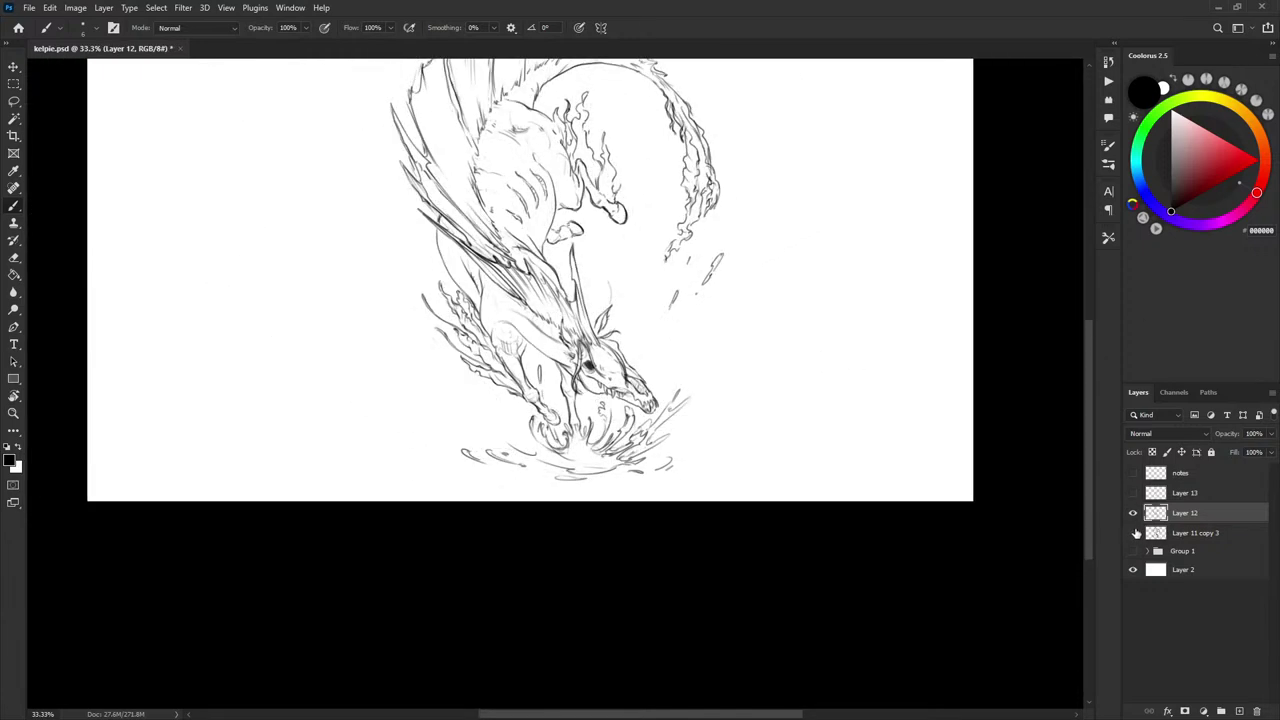
{"action": "left_click", "coordinate": [1133, 533]}
{"action": "key", "text": "ctrl+plus"}
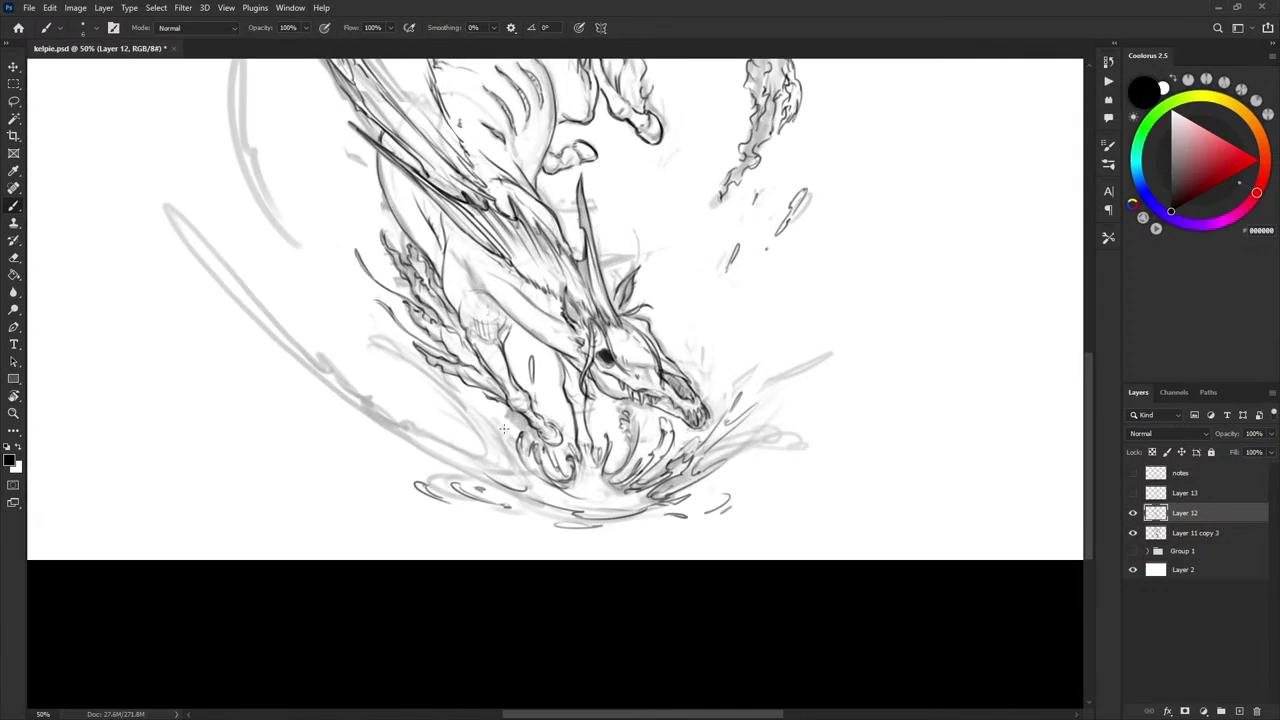
- Ink the long water arc sweeping up behind the forelegs, with a parallel outer line and a small stray splash
{"action": "key", "text": "x"}
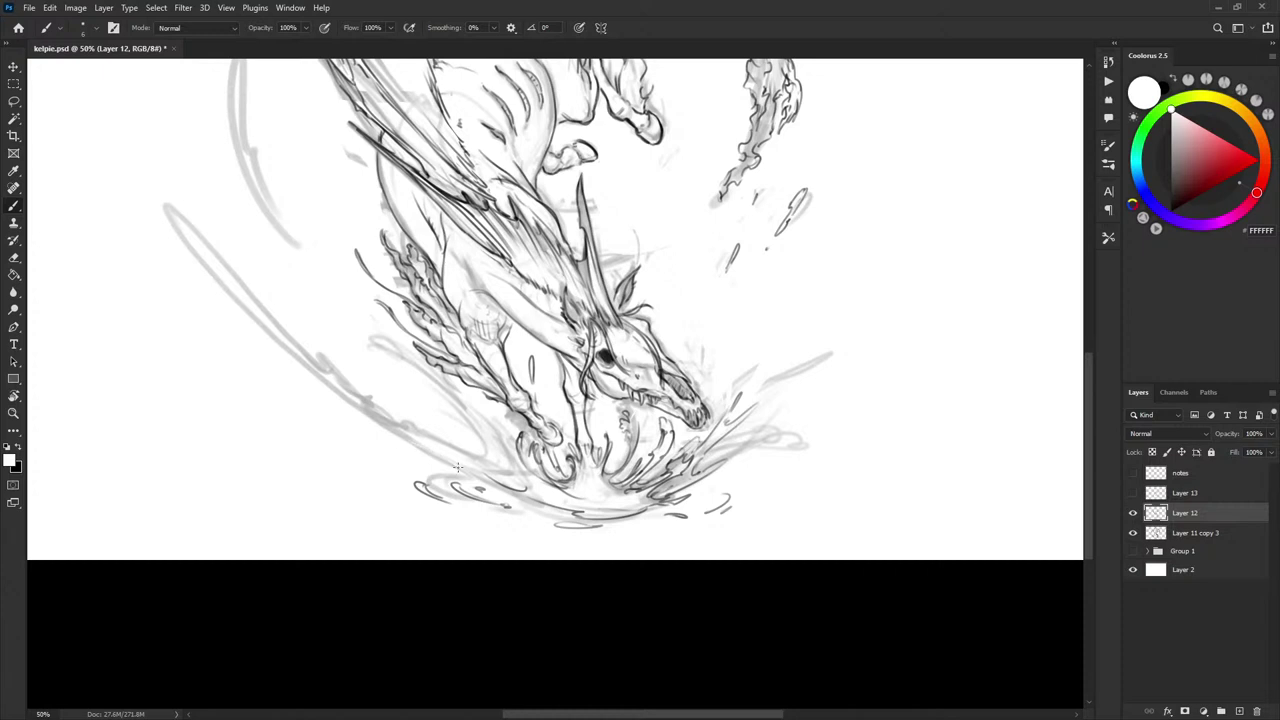
{"action": "key", "text": "x"}
{"action": "mouse_move", "coordinate": [476, 476]}
{"action": "left_mouse_down"}
{"action": "mouse_move", "coordinate": [400, 430]}
{"action": "mouse_move", "coordinate": [225, 270]}
{"action": "mouse_move", "coordinate": [363, 403]}
{"action": "left_mouse_up"}
{"action": "left_click_drag", "start_coordinate": [277, 322], "coordinate": [364, 399]}
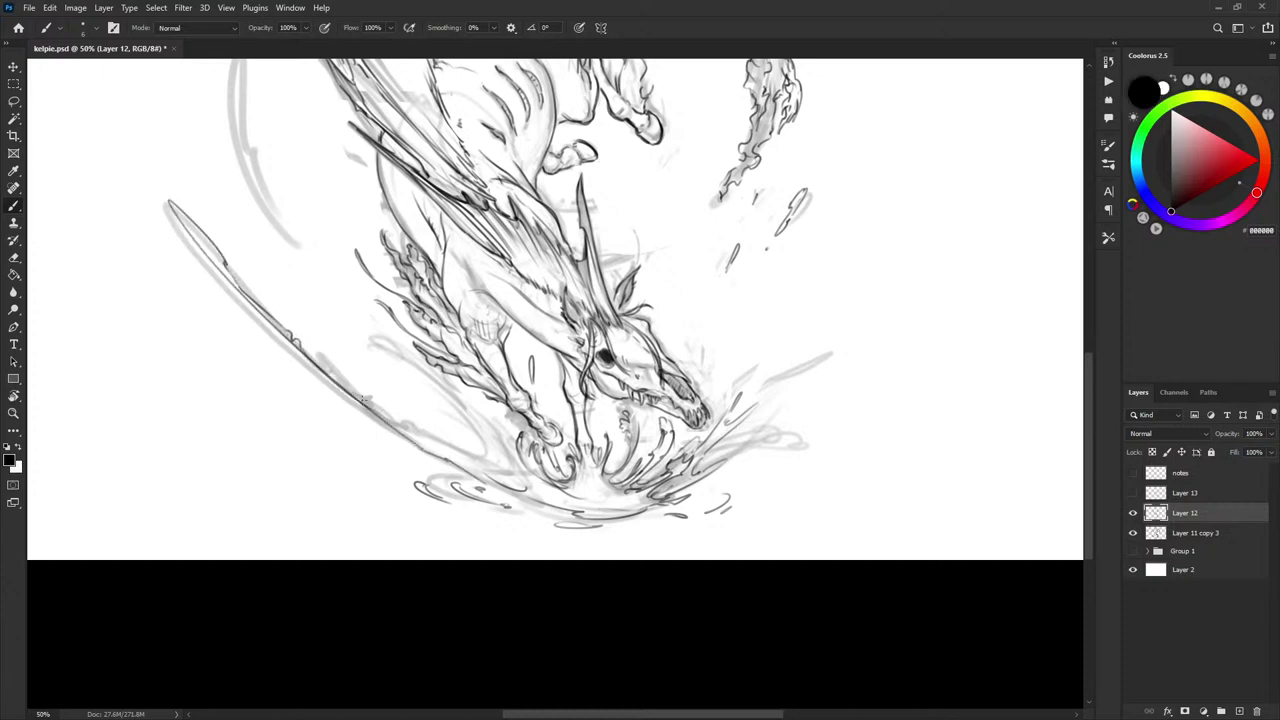
{"action": "mouse_move", "coordinate": [312, 358]}
{"action": "left_mouse_down"}
{"action": "mouse_move", "coordinate": [429, 457]}
{"action": "mouse_move", "coordinate": [242, 315]}
{"action": "mouse_move", "coordinate": [206, 262]}
{"action": "mouse_move", "coordinate": [222, 212]}
{"action": "mouse_move", "coordinate": [237, 259]}
{"action": "mouse_move", "coordinate": [229, 204]}
{"action": "mouse_move", "coordinate": [252, 274]}
{"action": "left_mouse_up"}
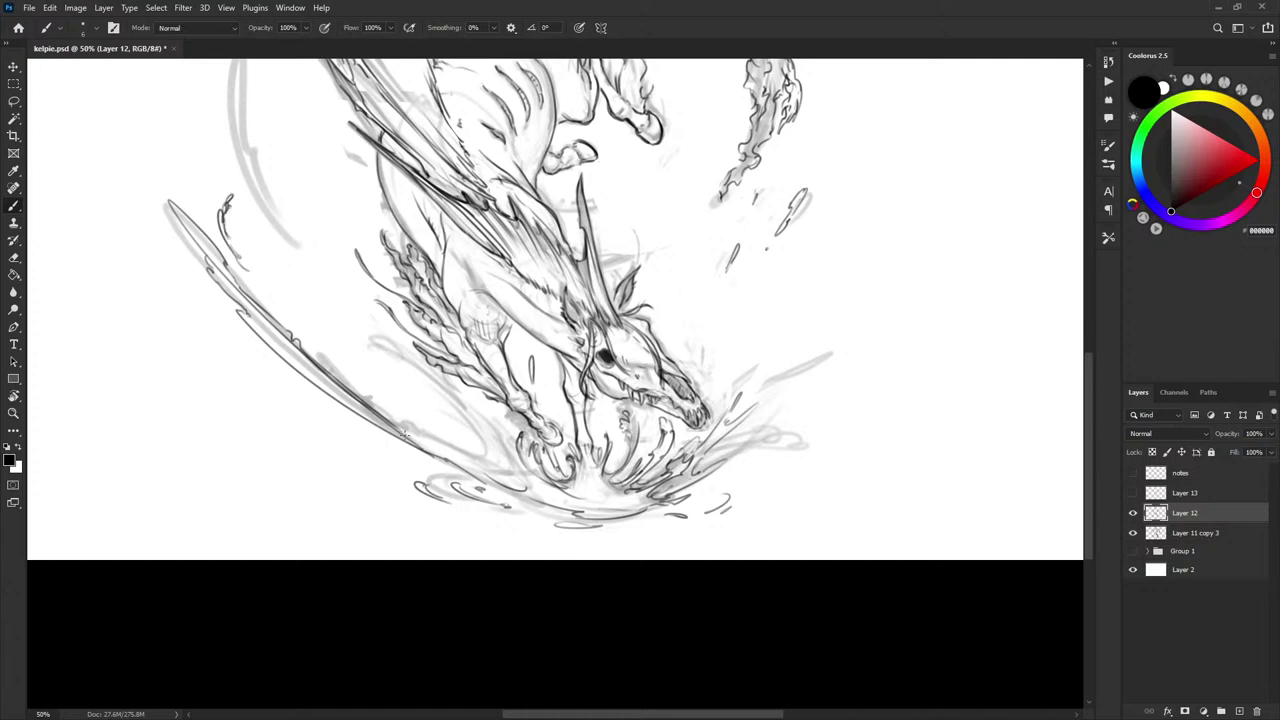
- Ink curling splashes and droplets between the long water arc and the front hooves
{"action": "mouse_move", "coordinate": [405, 434]}
{"action": "left_mouse_down"}
{"action": "mouse_move", "coordinate": [448, 457]}
{"action": "mouse_move", "coordinate": [416, 408]}
{"action": "left_mouse_up"}
{"action": "left_click_drag", "start_coordinate": [416, 408], "coordinate": [425, 430]}
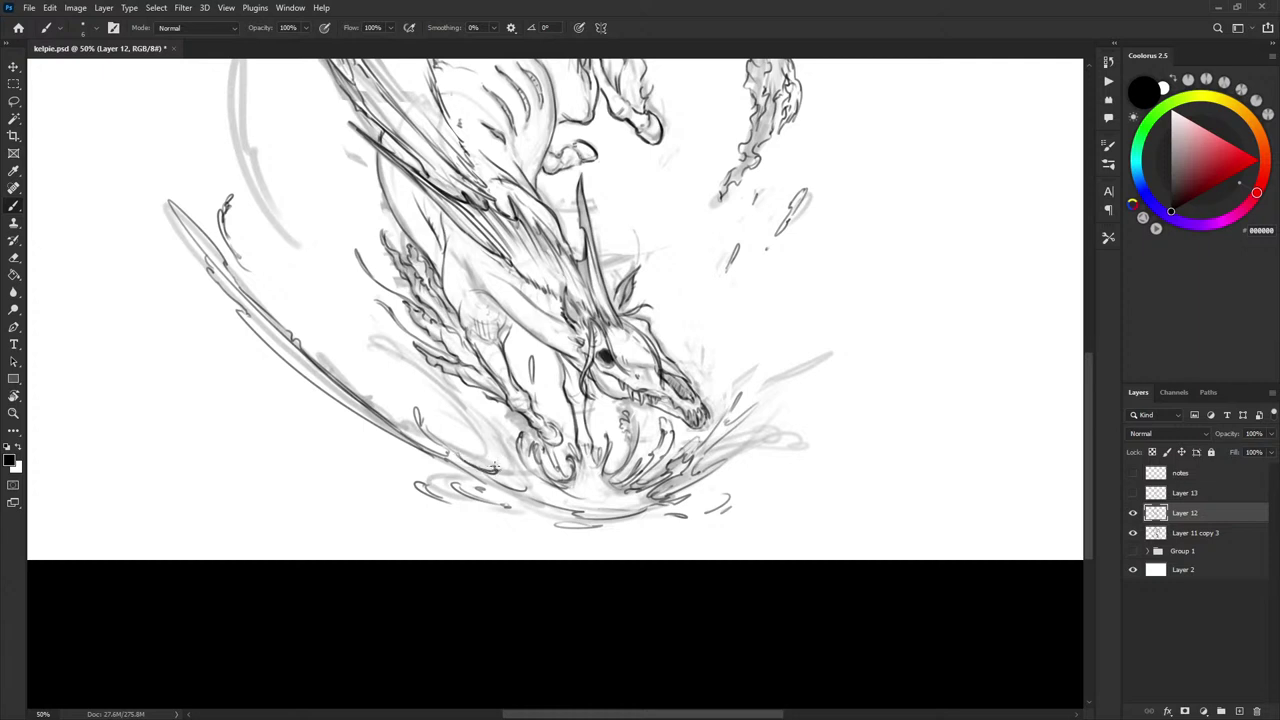
{"action": "left_click_drag", "start_coordinate": [494, 448], "coordinate": [492, 470]}
{"action": "left_click_drag", "start_coordinate": [456, 400], "coordinate": [480, 442]}
{"action": "mouse_move", "coordinate": [418, 410]}
{"action": "left_mouse_down"}
{"action": "mouse_move", "coordinate": [434, 437]}
{"action": "mouse_move", "coordinate": [422, 417]}
{"action": "mouse_move", "coordinate": [514, 398]}
{"action": "mouse_move", "coordinate": [502, 435]}
{"action": "mouse_move", "coordinate": [488, 428]}
{"action": "mouse_move", "coordinate": [563, 462]}
{"action": "mouse_move", "coordinate": [559, 405]}
{"action": "mouse_move", "coordinate": [559, 468]}
{"action": "mouse_move", "coordinate": [551, 408]}
{"action": "mouse_move", "coordinate": [569, 437]}
{"action": "left_mouse_up"}
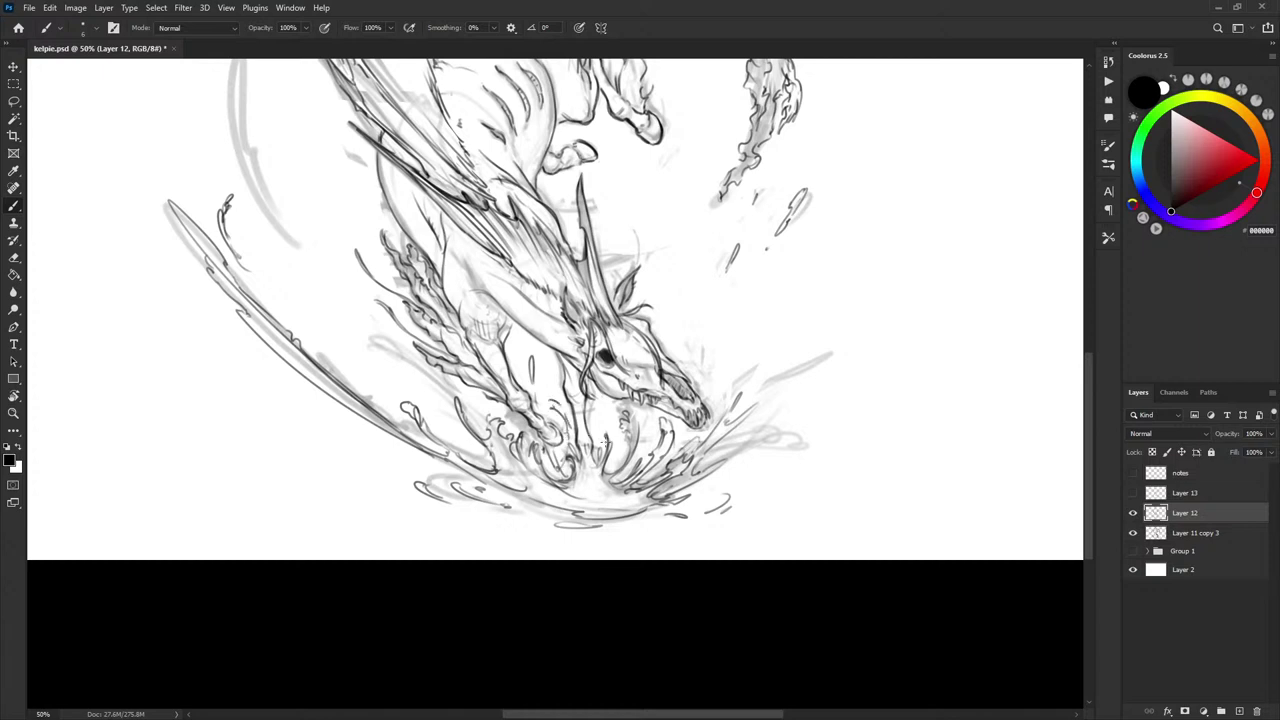
- Ink the shorter, upper water arc beside the wing fin with wavy edges and a small droplet at its tip
{"action": "scroll", "coordinate": [368, 393], "scroll_direction": "up", "scroll_amount": 5}
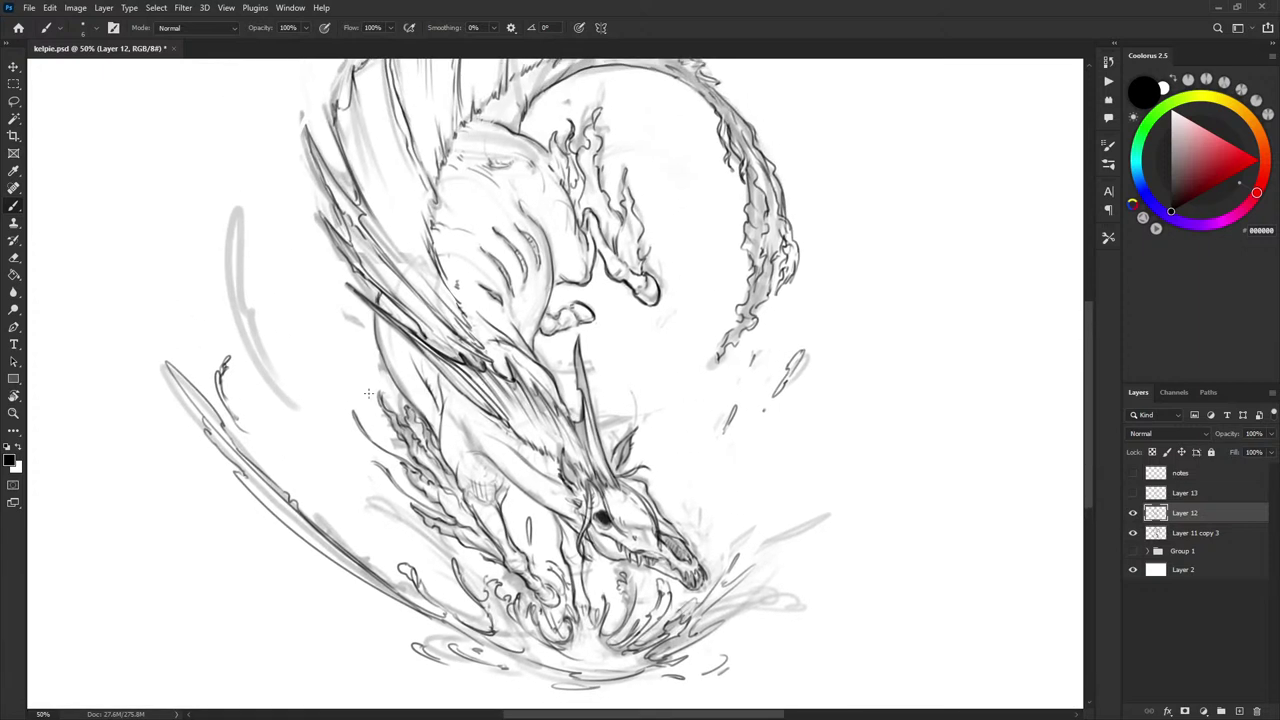
{"action": "left_click_drag", "start_coordinate": [288, 405], "coordinate": [232, 291]}
{"action": "key", "text": "ctrl+z"}
{"action": "mouse_move", "coordinate": [284, 398]}
{"action": "left_mouse_down"}
{"action": "mouse_move", "coordinate": [227, 288]}
{"action": "mouse_move", "coordinate": [237, 196]}
{"action": "mouse_move", "coordinate": [234, 282]}
{"action": "mouse_move", "coordinate": [230, 272]}
{"action": "mouse_move", "coordinate": [285, 400]}
{"action": "left_mouse_up"}
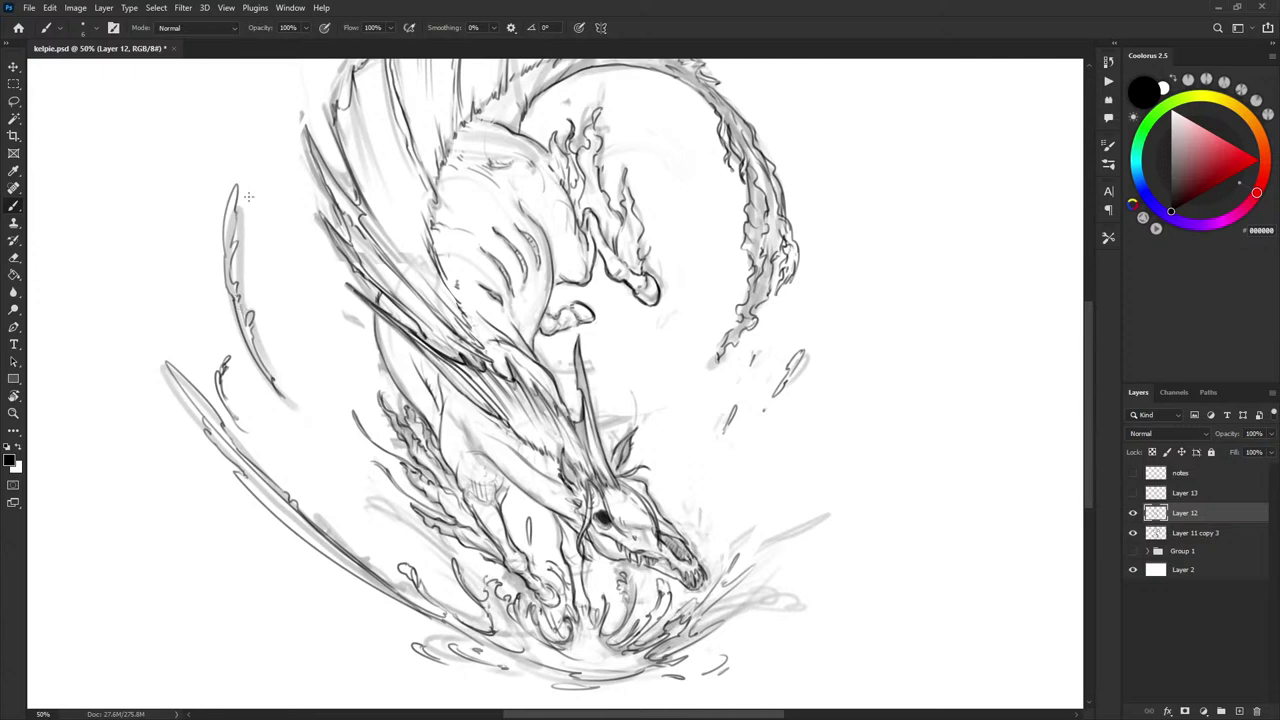
{"action": "left_click_drag", "start_coordinate": [255, 191], "coordinate": [249, 204]}
{"action": "left_click_drag", "start_coordinate": [248, 297], "coordinate": [241, 321]}
{"action": "key", "text": "x"}
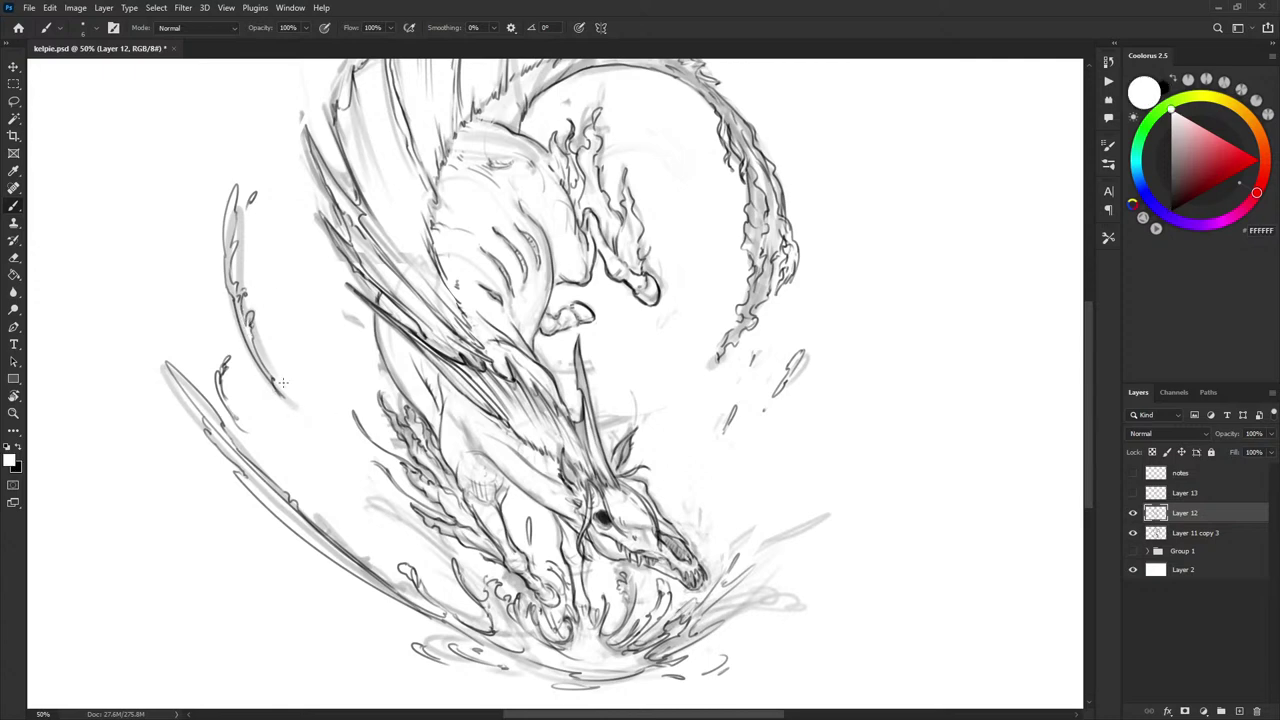
{"action": "key", "text": "x"}
- Hide the rough sketch on Layer 11 copy 3 and review the whole inked drawing
{"action": "left_click_drag", "start_coordinate": [816, 295], "coordinate": [784, 320]}
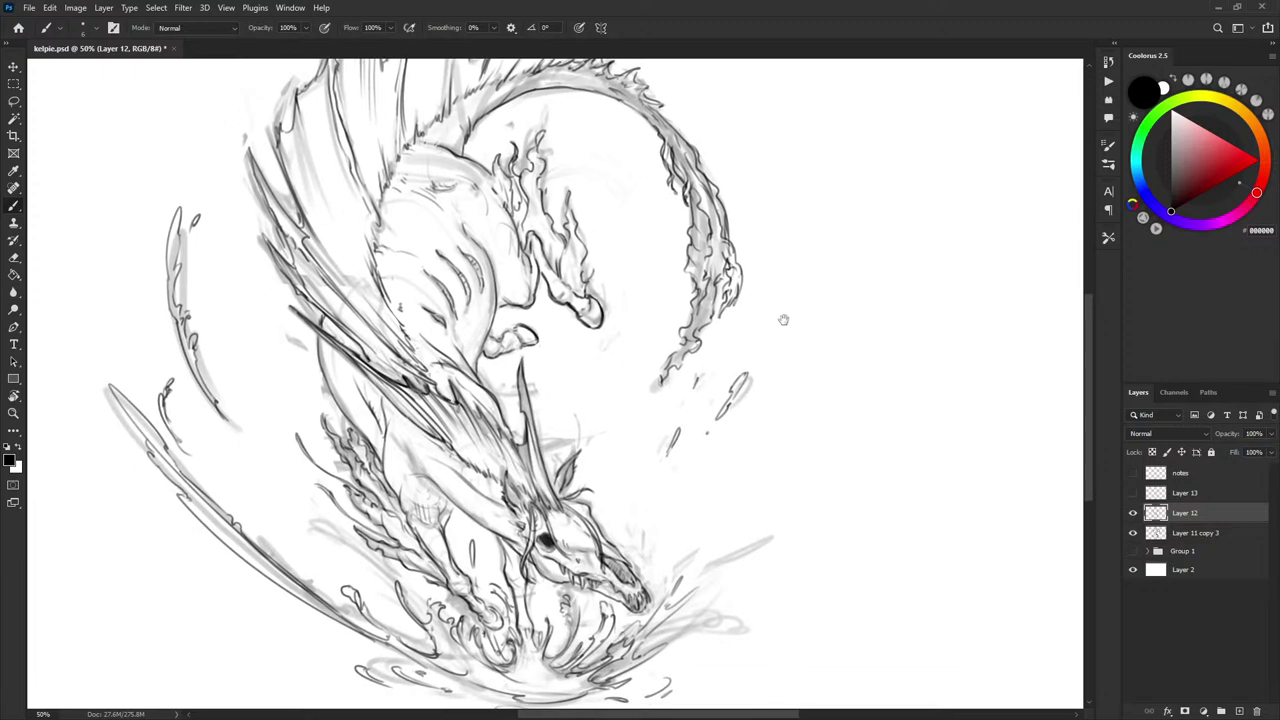
{"action": "key", "text": "ctrl+minus"}
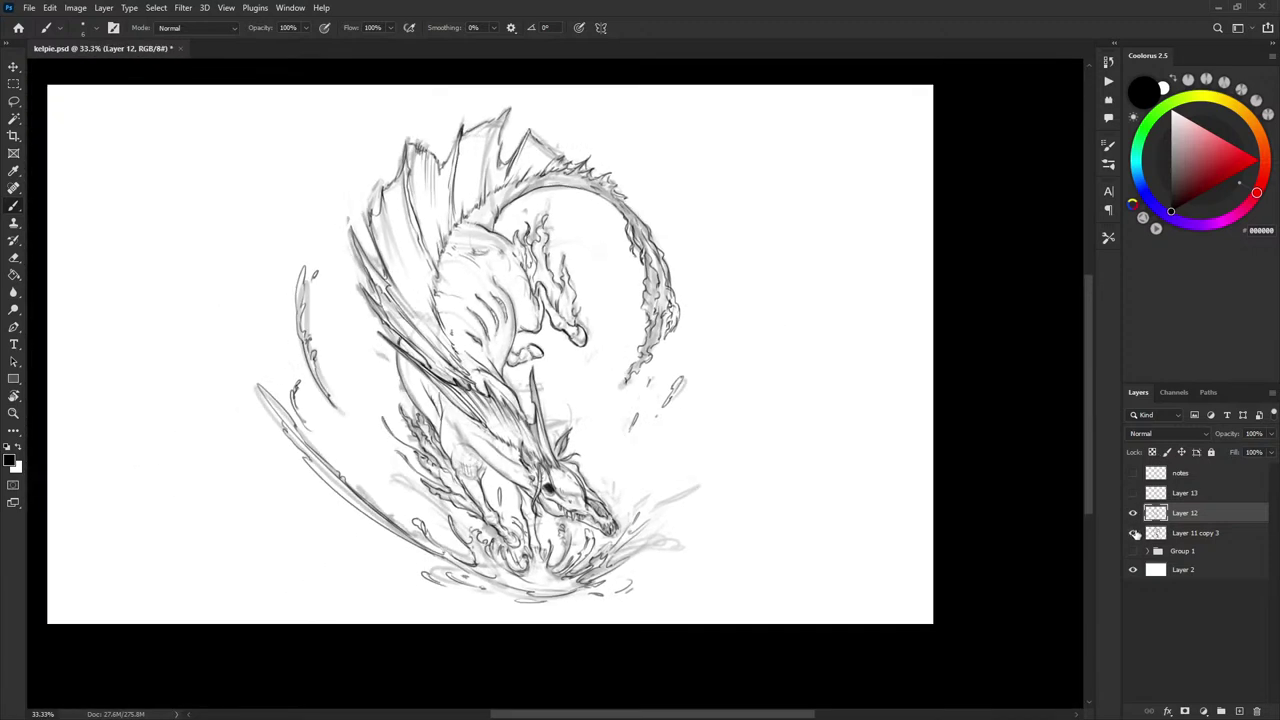
{"action": "left_click", "coordinate": [1133, 533]}
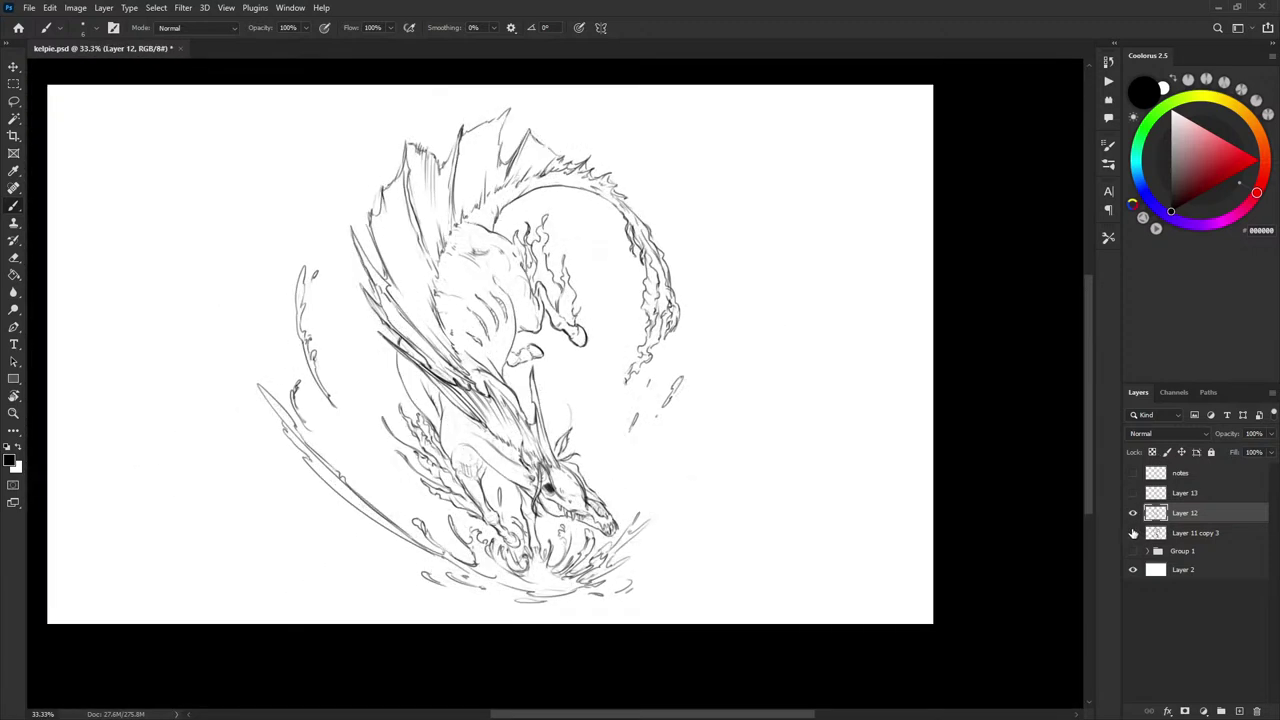
{"action": "mouse_move", "coordinate": [710, 452]}
{"action": "left_mouse_down"}
{"action": "mouse_move", "coordinate": [742, 454]}
{"action": "mouse_move", "coordinate": [728, 400]}
{"action": "left_mouse_up"}
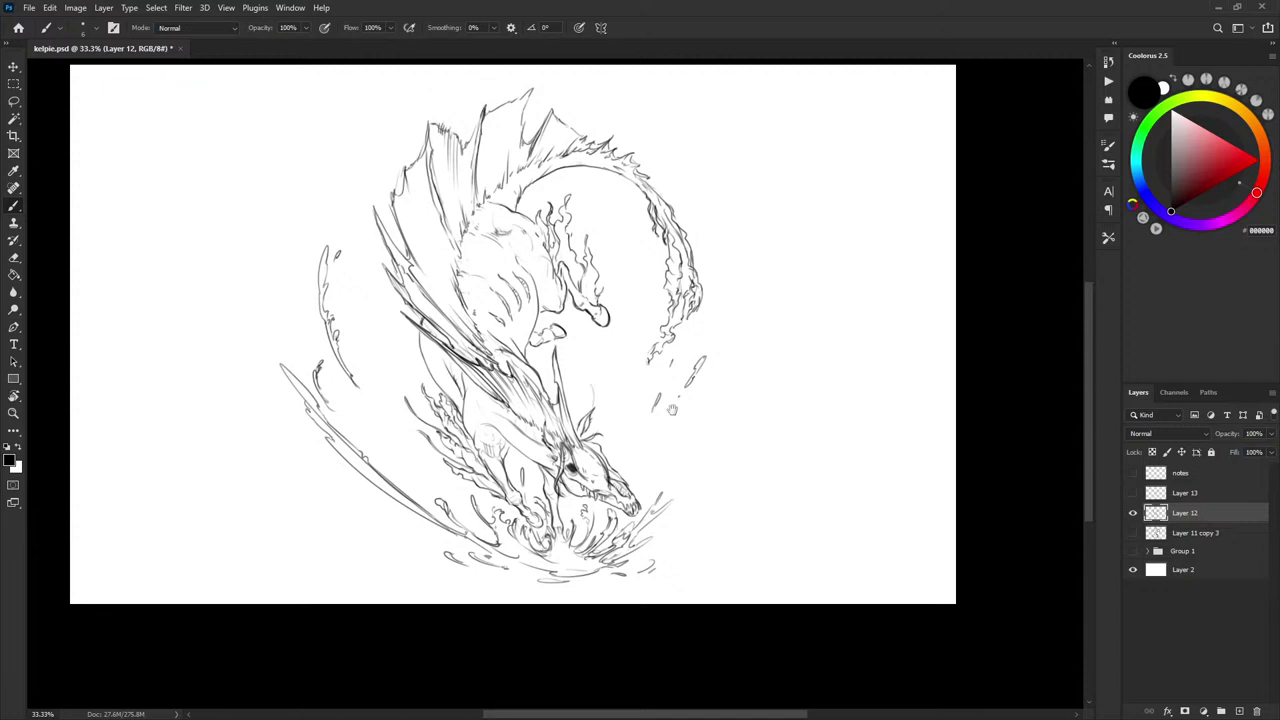
- Touch up the haunch lines on Layer 12 with short white cover strokes and black ink
{"action": "left_click_drag", "start_coordinate": [672, 410], "coordinate": [666, 426]}
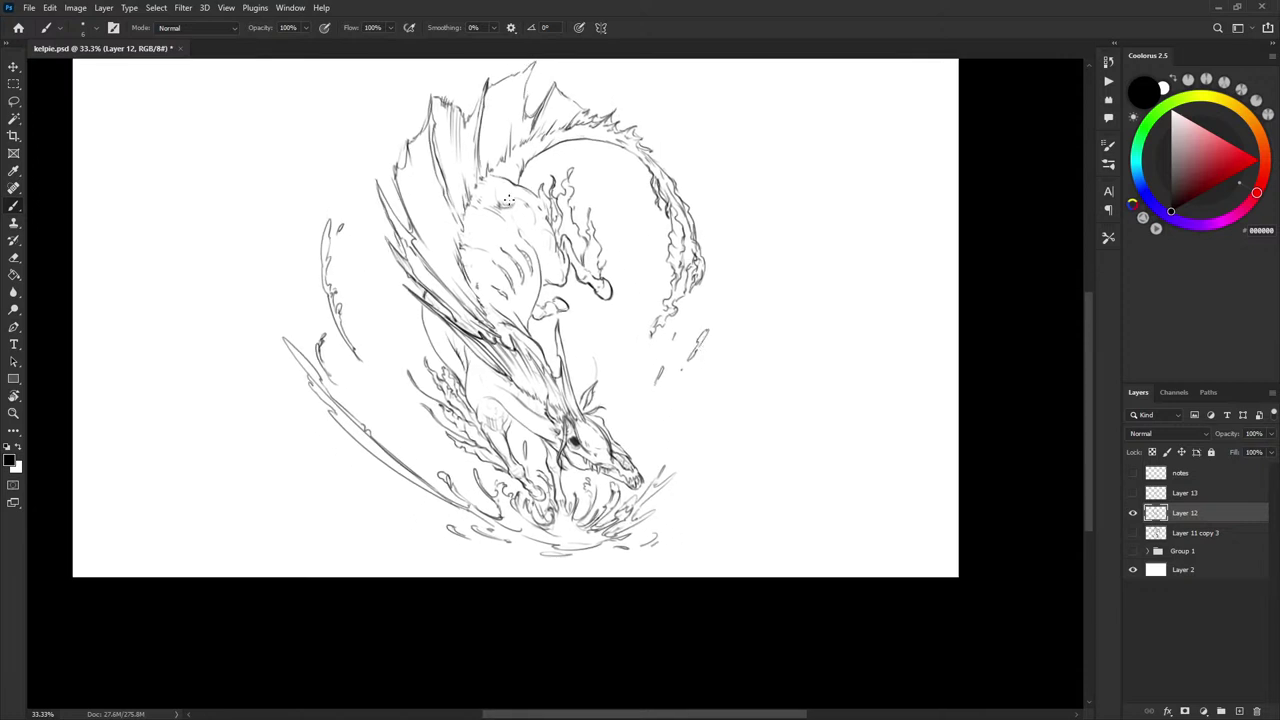
{"action": "key", "text": "x"}
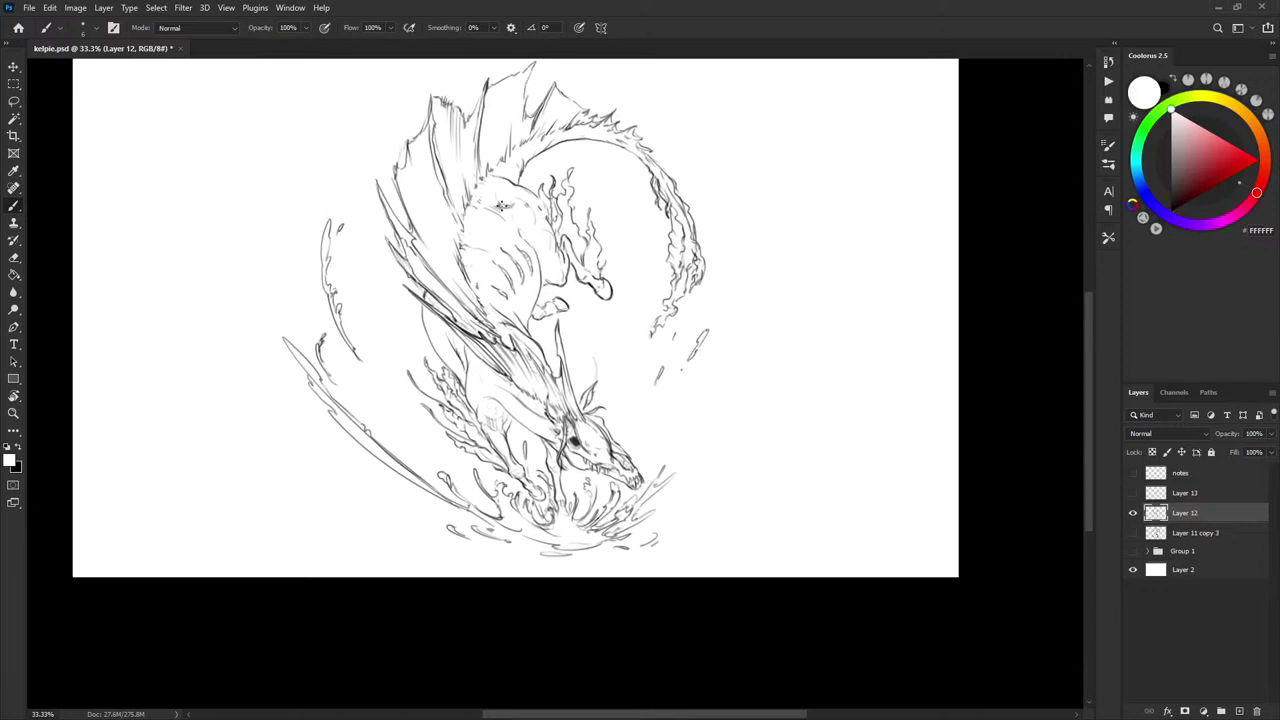
{"action": "key", "text": "x"}
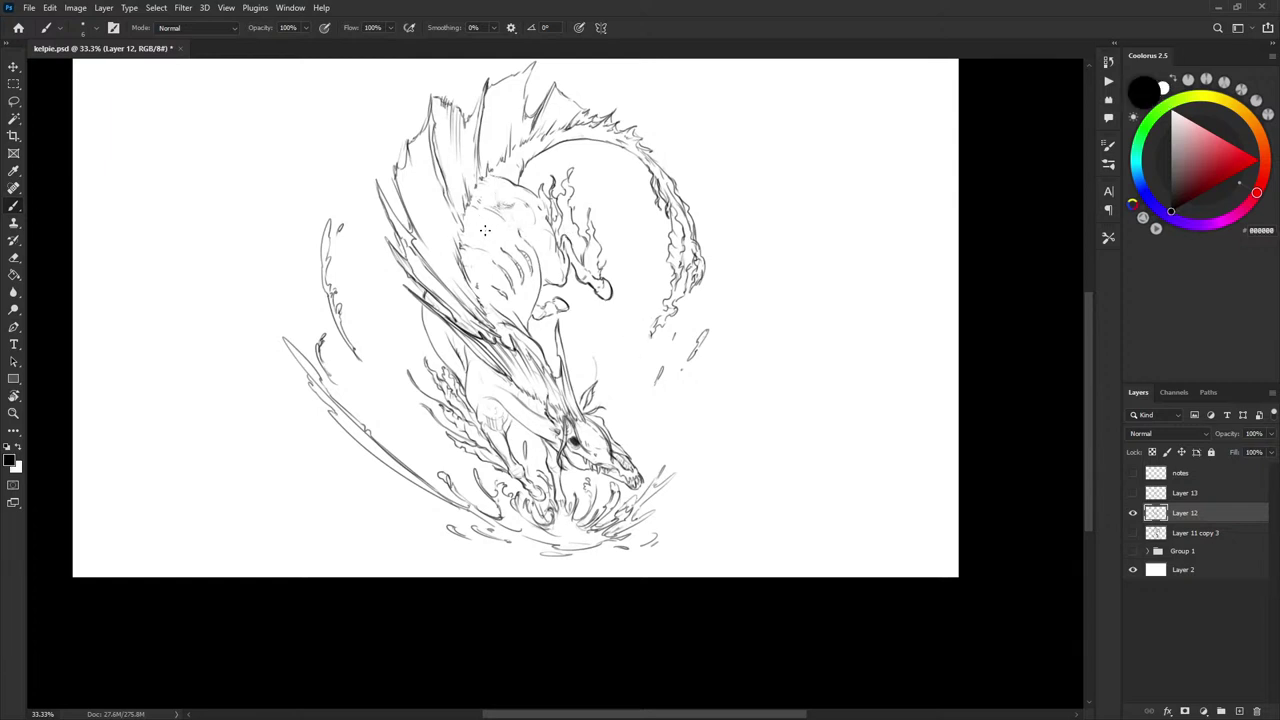
- Select the rib lines on the kelpie's flank and rotate them slightly, about -4.4 degrees
{"action": "key", "text": "l"}
{"action": "mouse_move", "coordinate": [498, 285]}
{"action": "left_mouse_down"}
{"action": "mouse_move", "coordinate": [529, 291]}
{"action": "mouse_move", "coordinate": [537, 268]}
{"action": "mouse_move", "coordinate": [497, 244]}
{"action": "mouse_move", "coordinate": [490, 292]}
{"action": "left_mouse_up"}
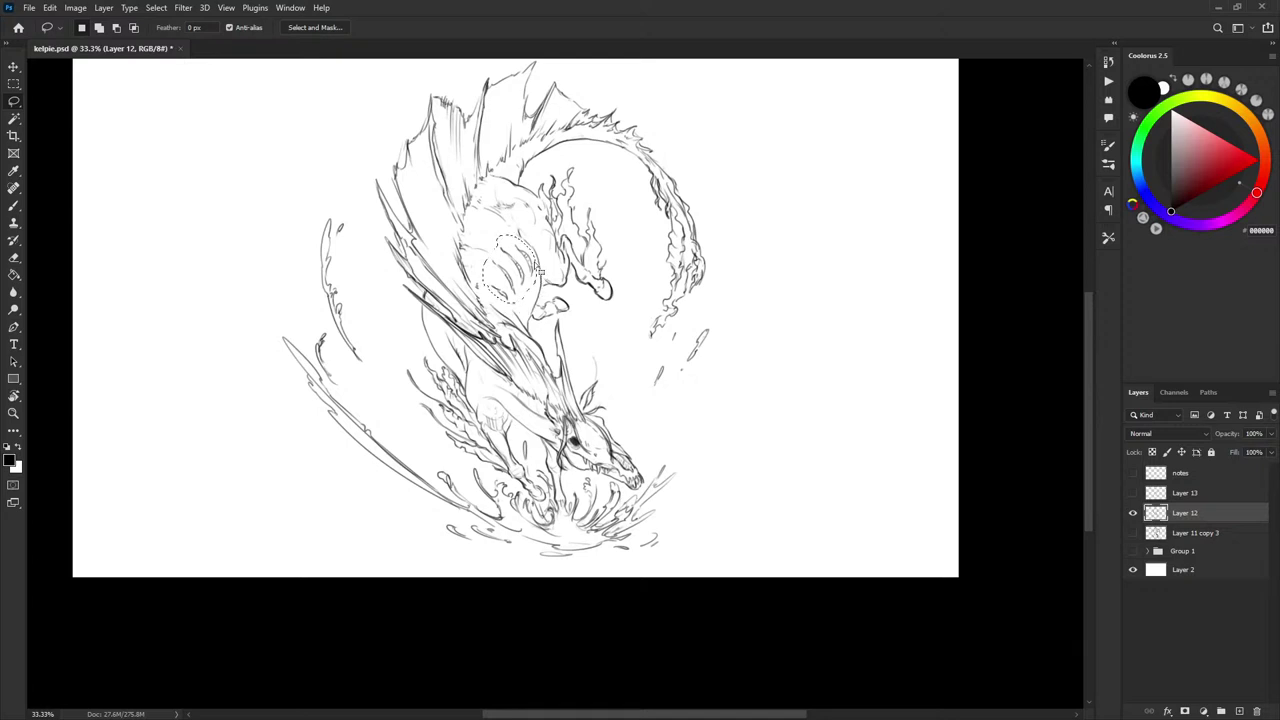
{"action": "key", "text": "ctrl+t"}
{"action": "left_click_drag", "start_coordinate": [548, 228], "coordinate": [545, 224]}
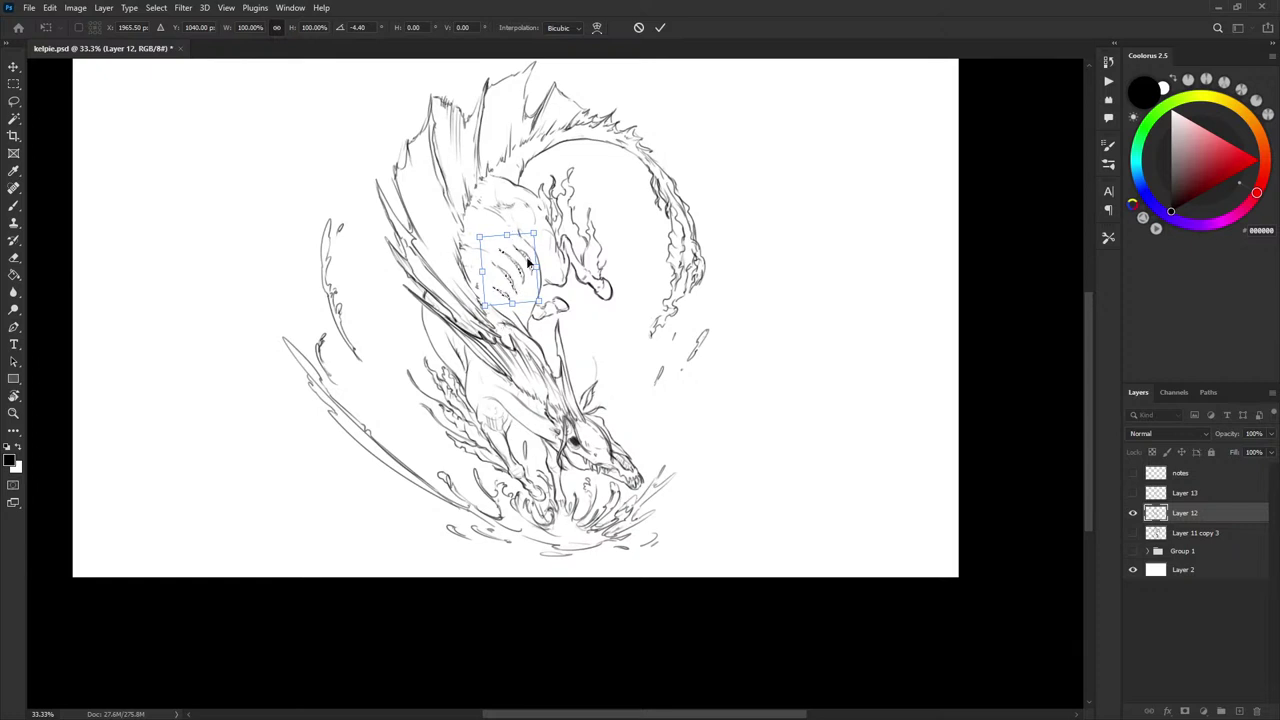
{"action": "key", "text": "Return"}
- Warp the selected rib lines so they curve around the belly's contour
{"action": "key", "text": "ctrl+t"}
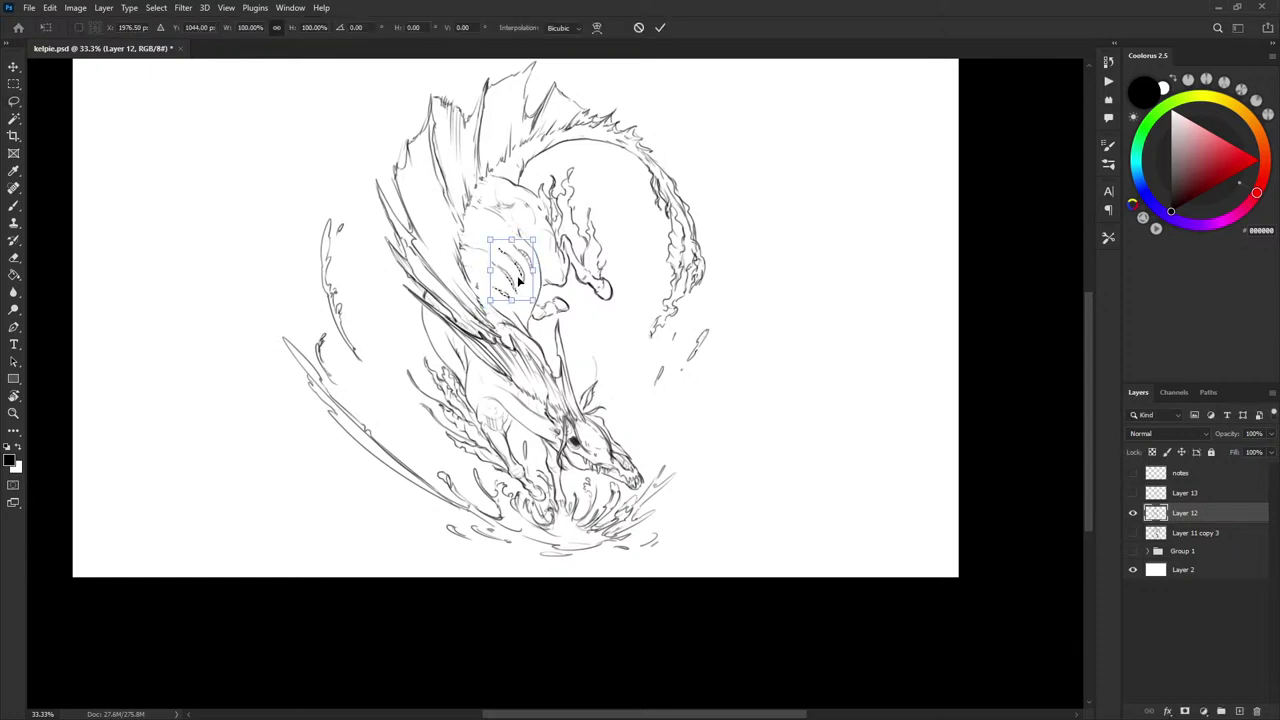
{"action": "right_click", "coordinate": [519, 279]}
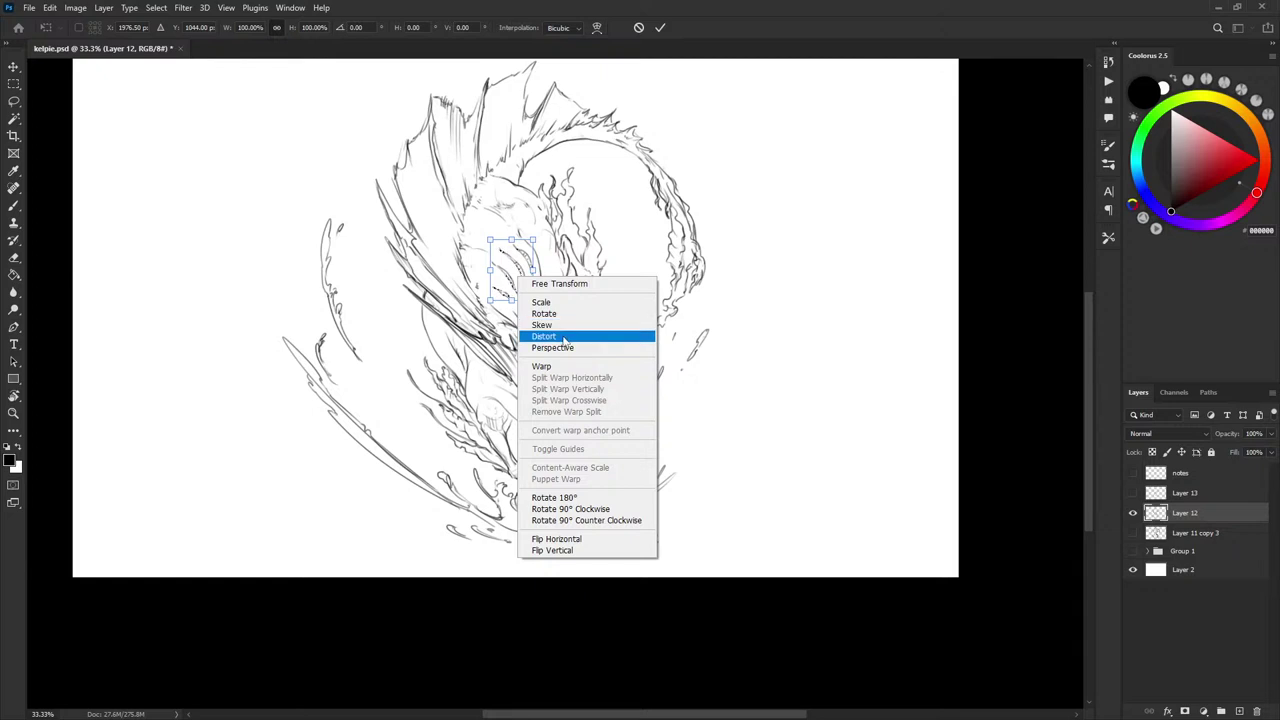
{"action": "left_click", "coordinate": [562, 367]}
{"action": "left_click_drag", "start_coordinate": [518, 291], "coordinate": [537, 241]}
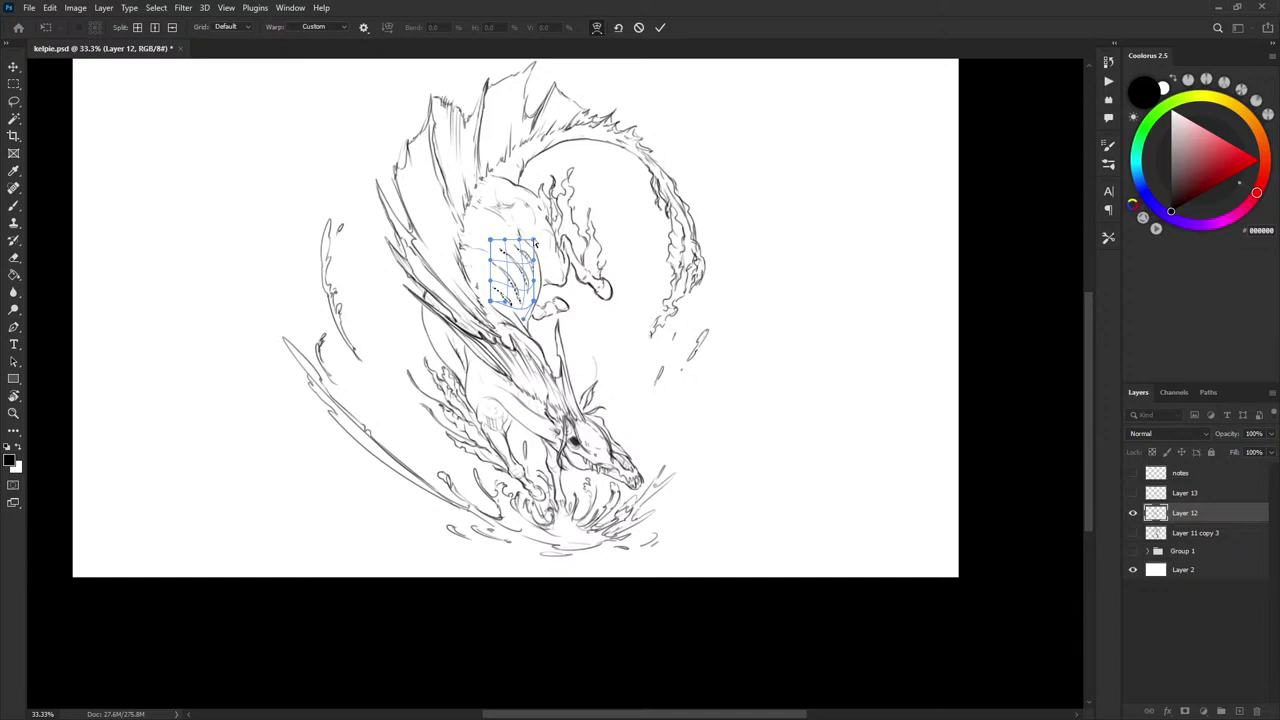
{"action": "key", "text": "Return"}
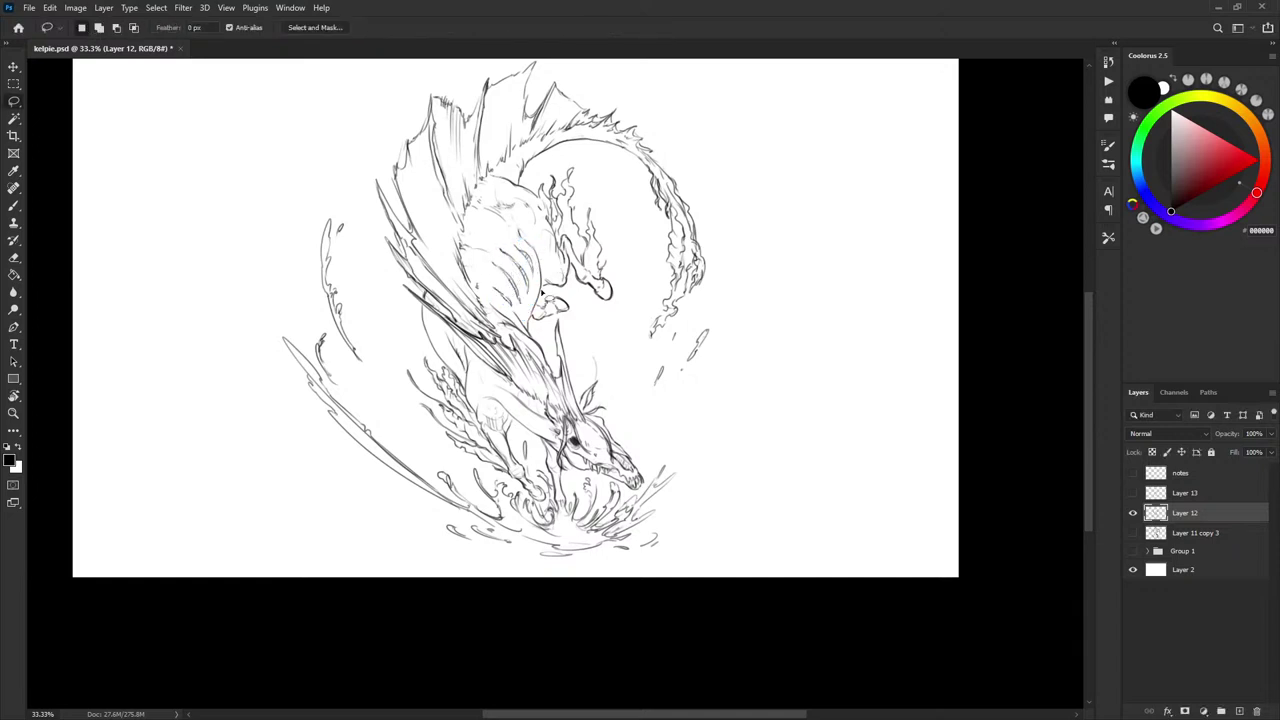
- Clean up stray lines around the lower ribs with a larger white brush
{"action": "key", "text": "b"}
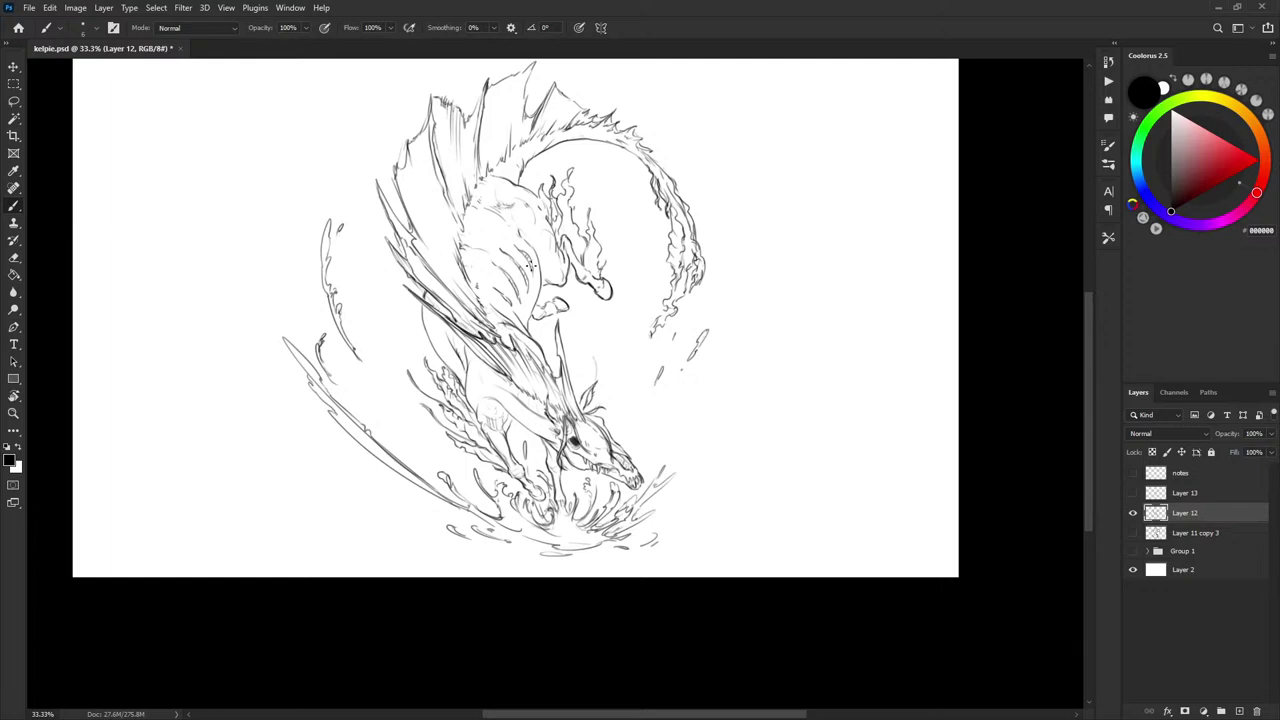
{"action": "left_click_drag", "start_coordinate": [602, 296], "coordinate": [631, 259]}
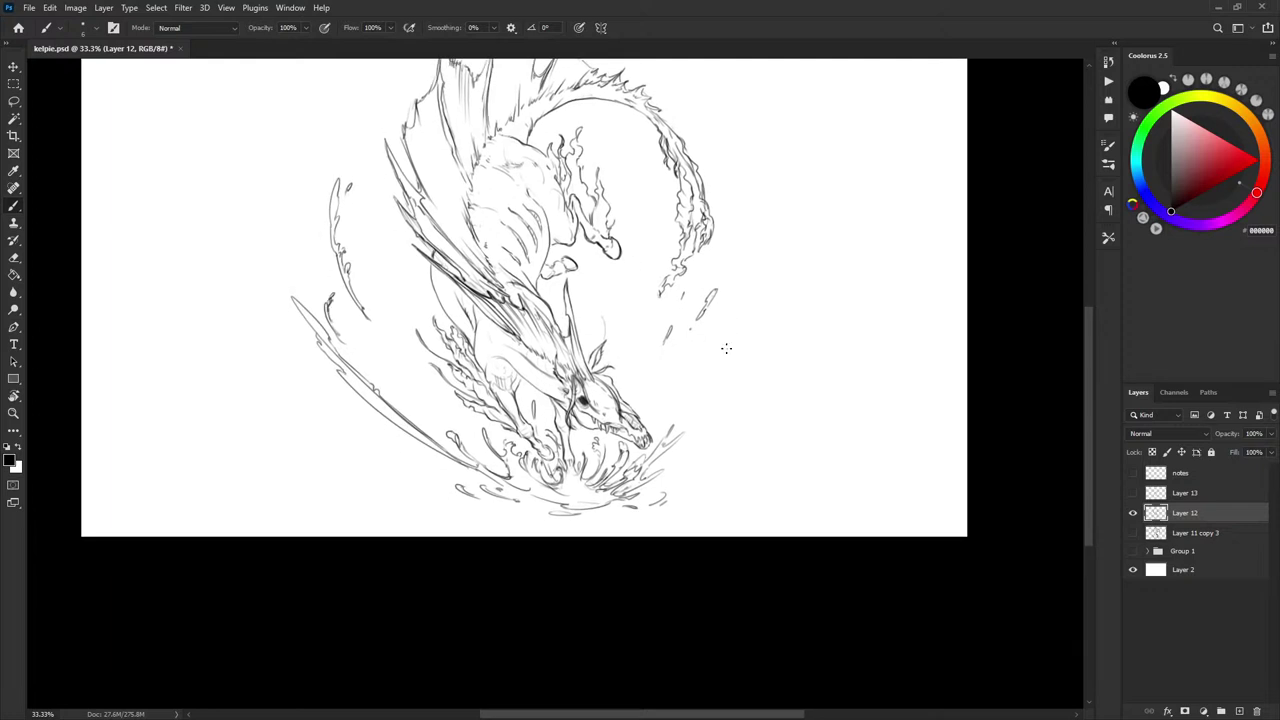
{"action": "mouse_move", "coordinate": [707, 356]}
{"action": "left_mouse_down"}
{"action": "mouse_move", "coordinate": [723, 270]}
{"action": "mouse_move", "coordinate": [743, 436]}
{"action": "mouse_move", "coordinate": [763, 372]}
{"action": "mouse_move", "coordinate": [761, 392]}
{"action": "left_mouse_up"}
{"action": "left_click", "coordinate": [742, 384]}
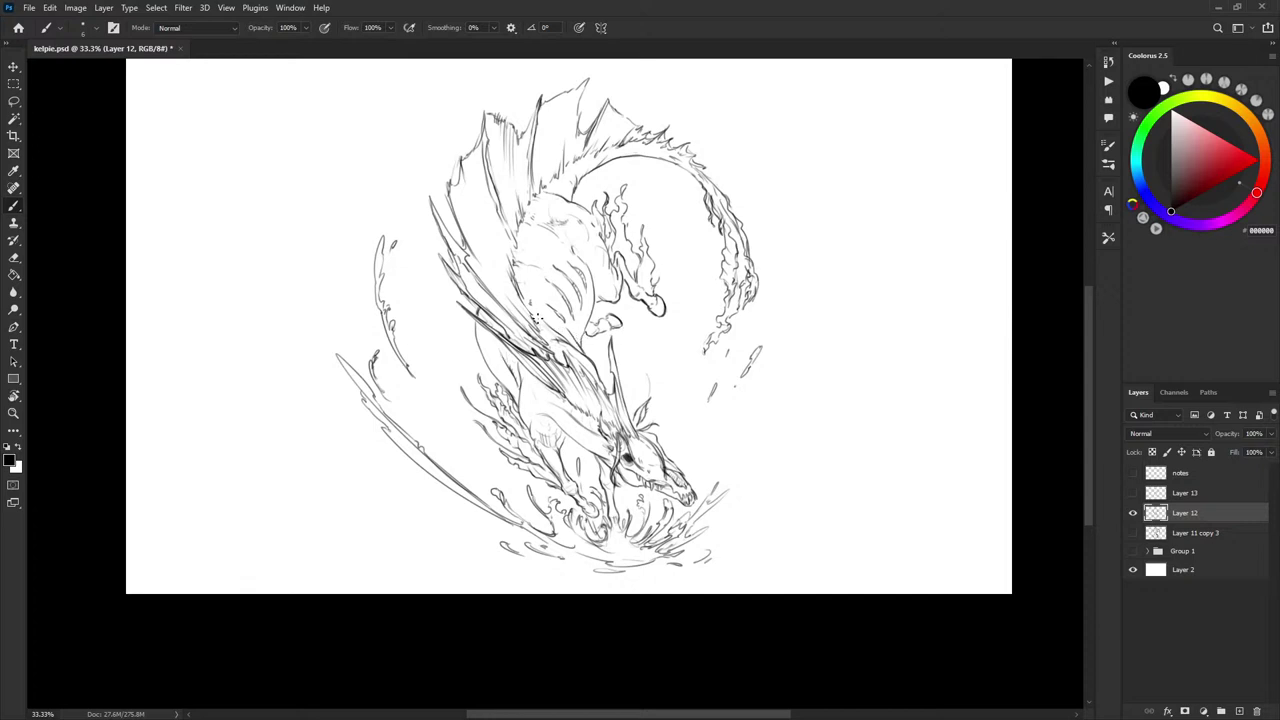
{"action": "key", "text": "c"}
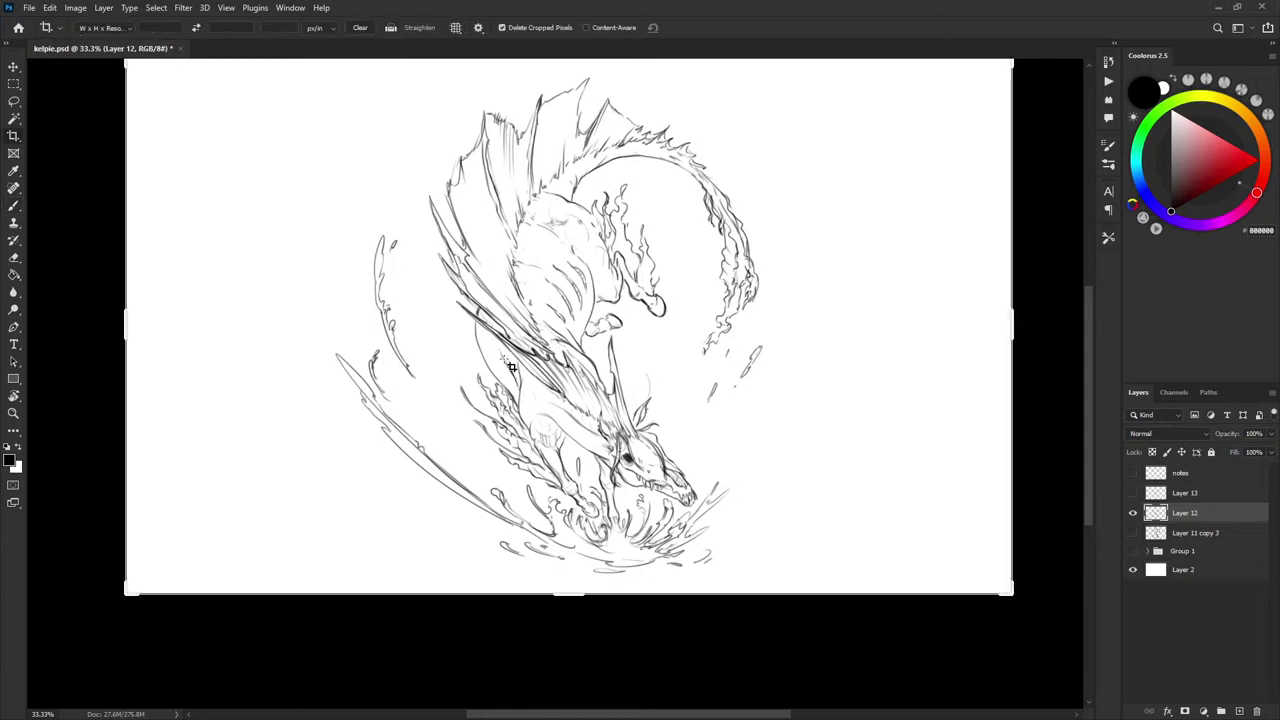
{"action": "key", "text": "b"}
{"action": "key", "text": "ctrl+plus"}
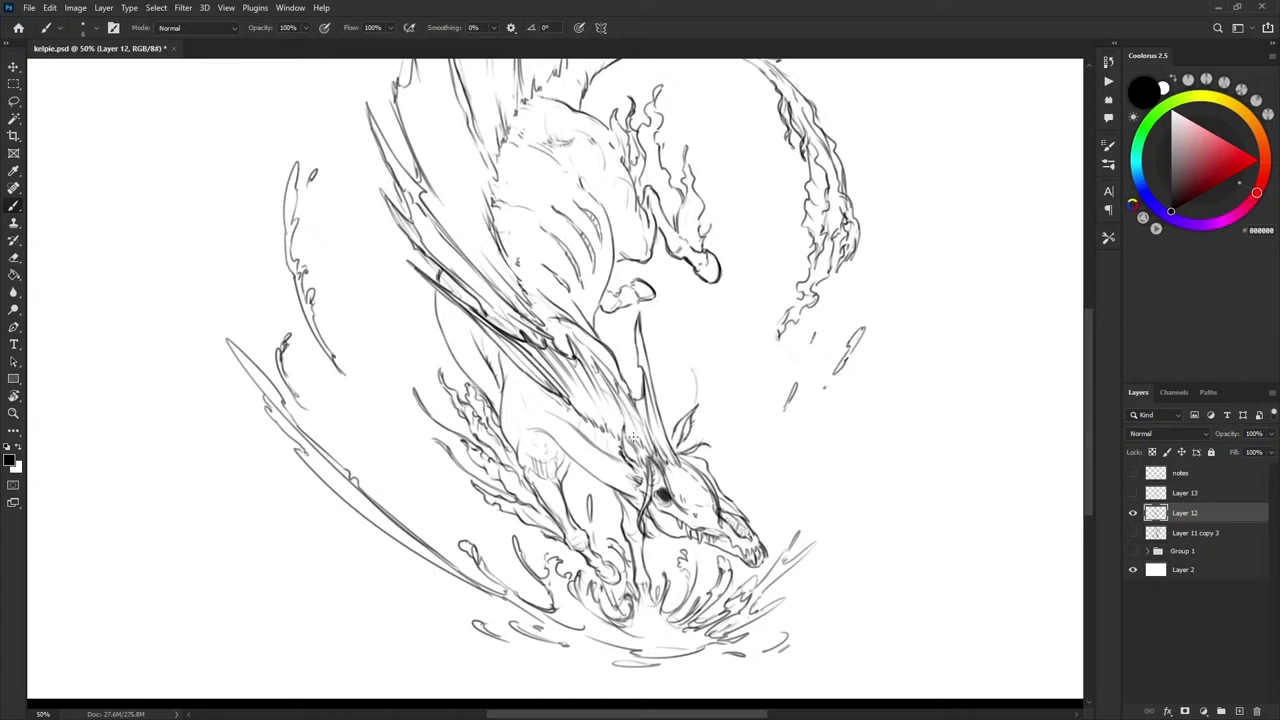
{"action": "left_click_drag", "start_coordinate": [480, 338], "coordinate": [477, 330]}
{"action": "key", "text": "x"}
{"action": "key", "text": "bracketright"}
{"action": "key", "text": "bracketright"}
{"action": "key", "text": "bracketright"}
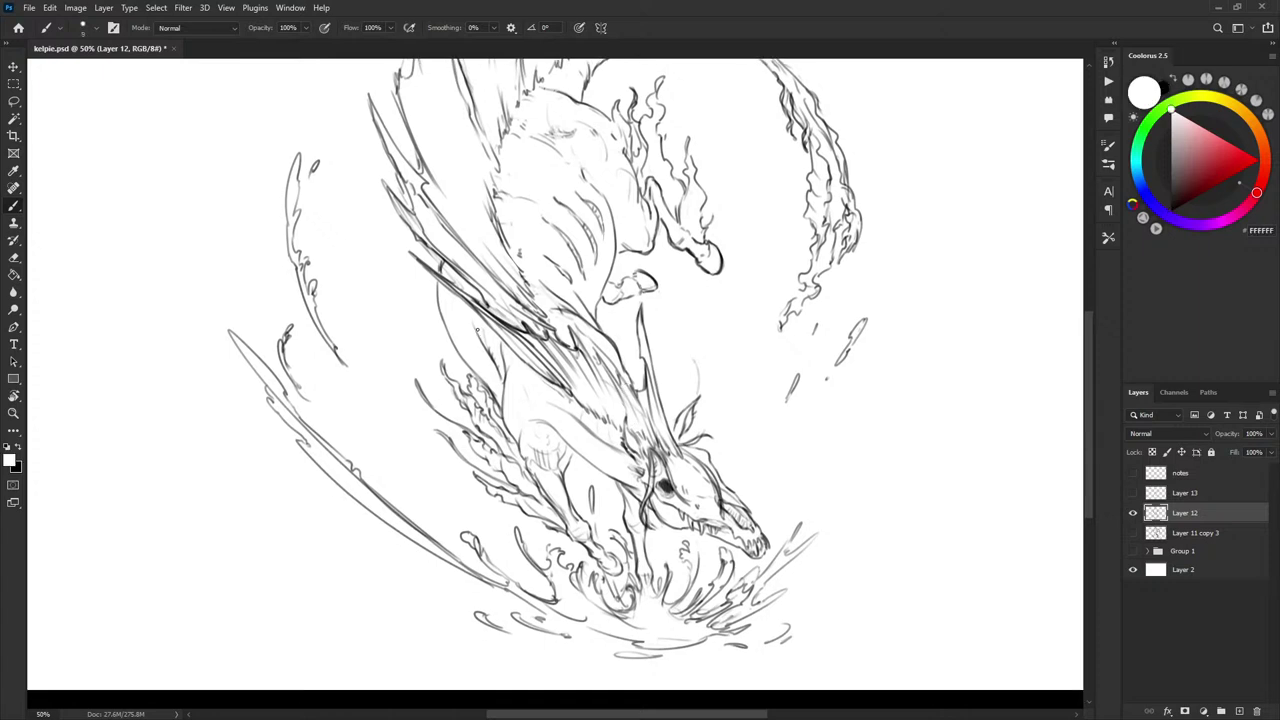
{"action": "key", "text": "x"}
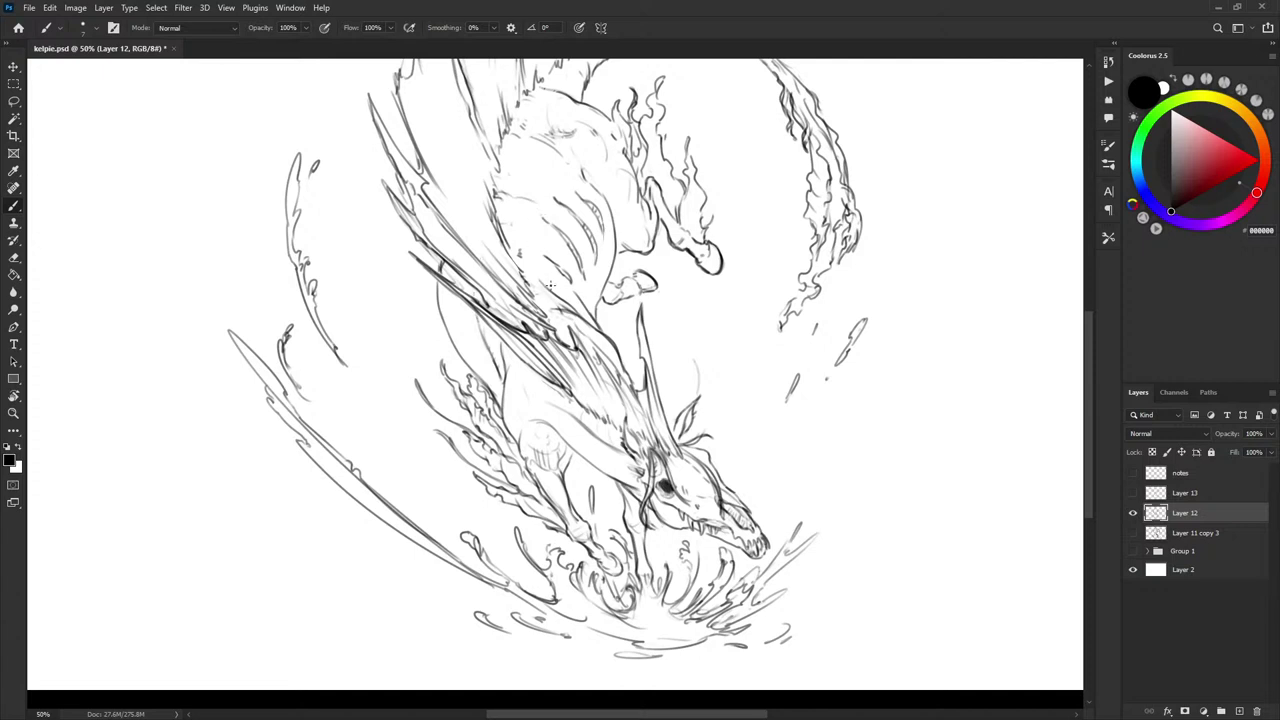
- Add fine contour lines to the chest beneath the wing, trimming them with white
{"action": "key", "text": "x"}
{"action": "key", "text": "x"}
{"action": "key", "text": "x"}
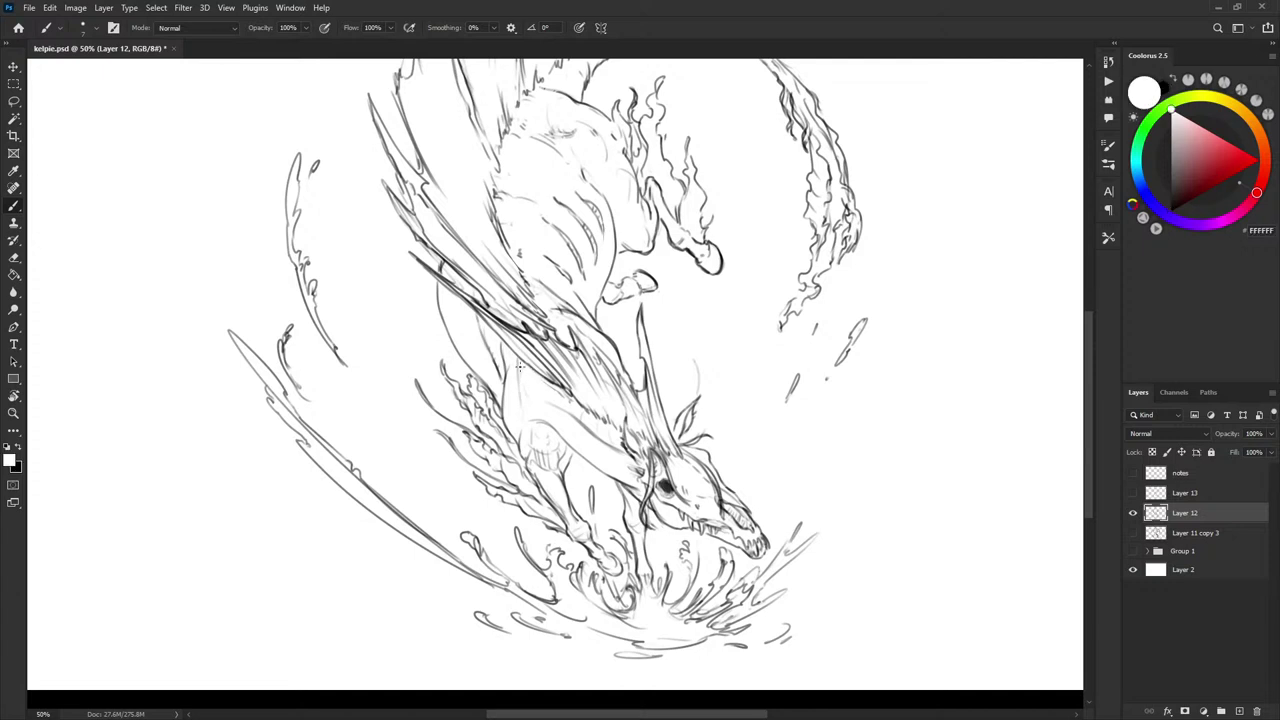
{"action": "key", "text": "x"}
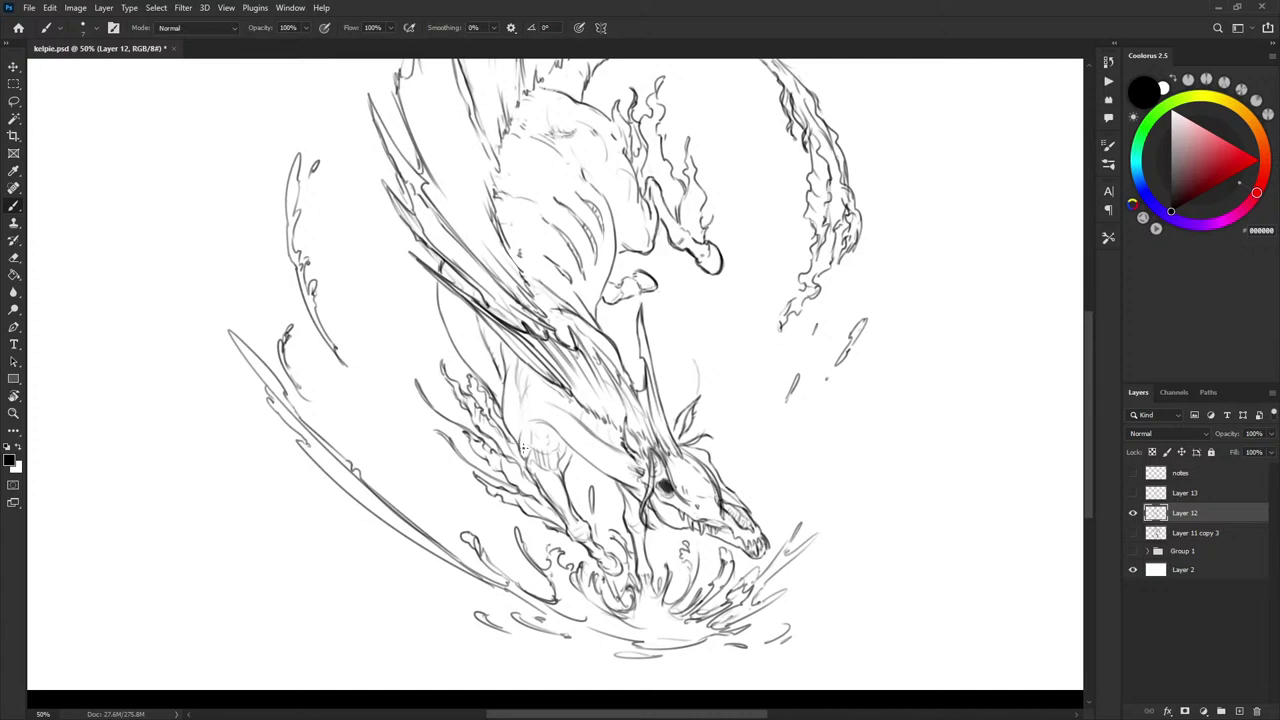
- Rework the front contour where the chest meets the upper foreleg, alternating black ink and white cover strokes
{"action": "key", "text": "x"}
{"action": "key", "text": "x"}
{"action": "key", "text": "x"}
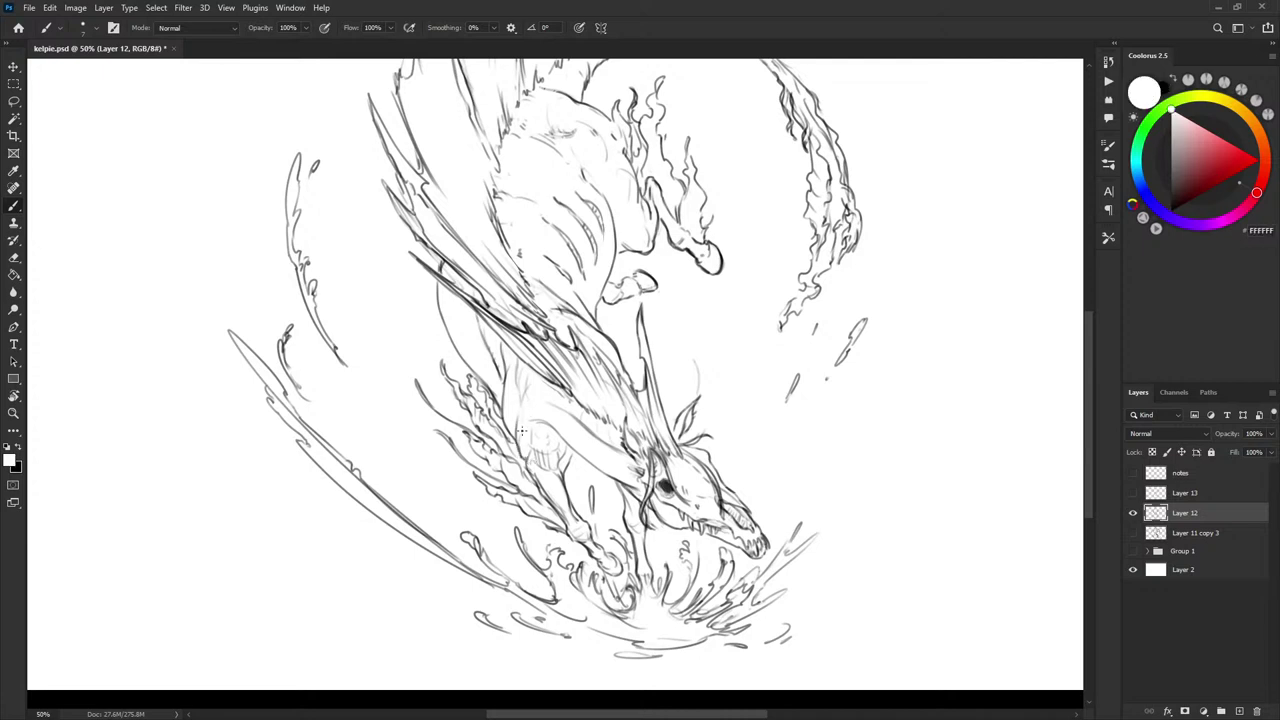
{"action": "key", "text": "x"}
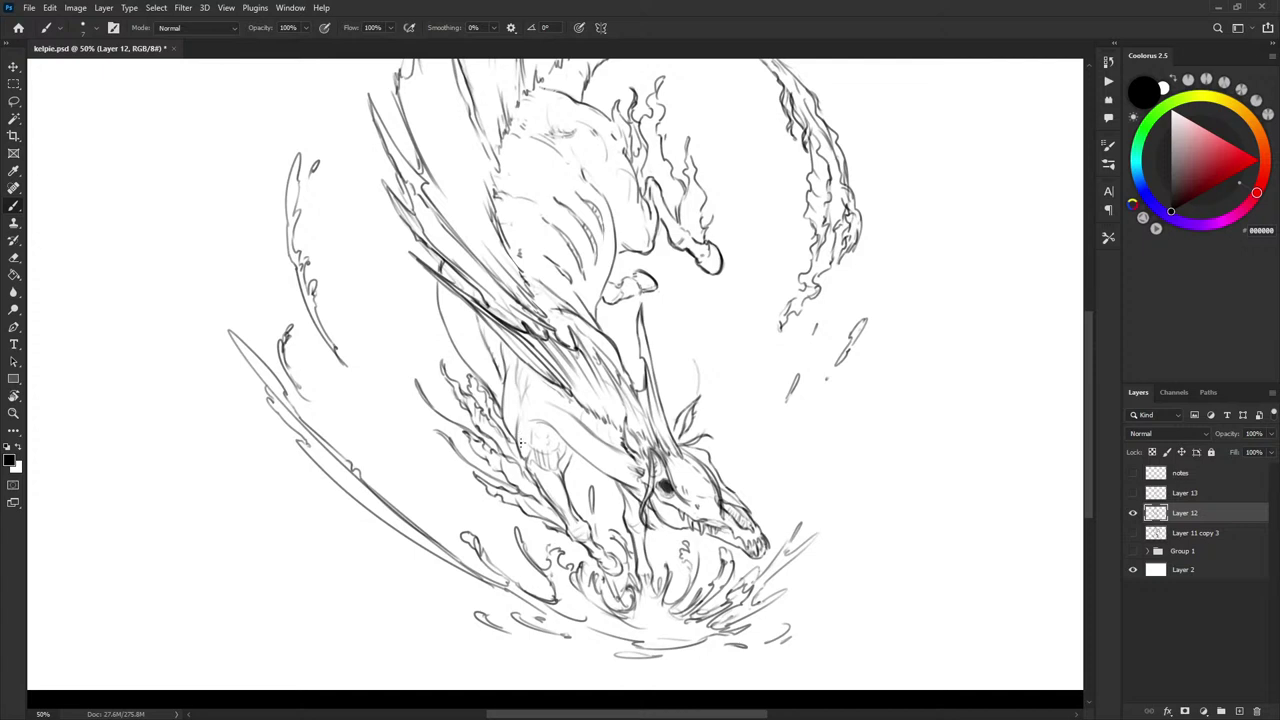
{"action": "key", "text": "x"}
{"action": "key", "text": "x"}
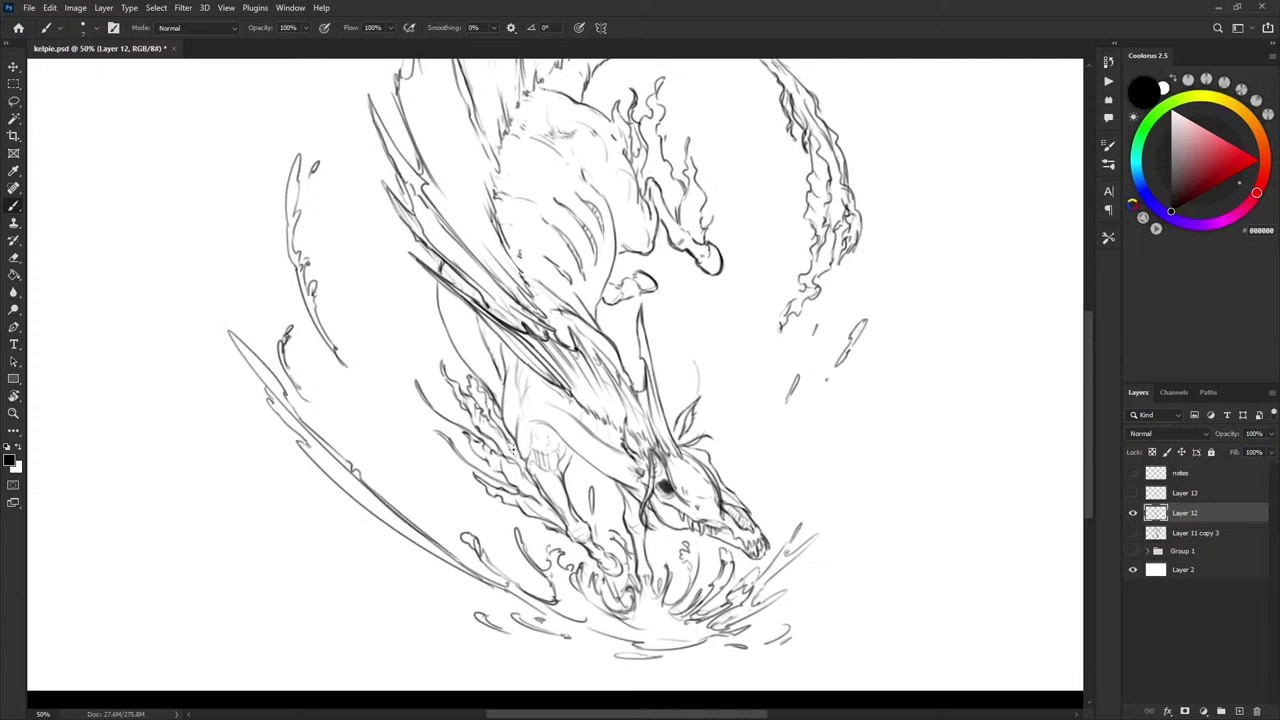
{"action": "key", "text": "x"}
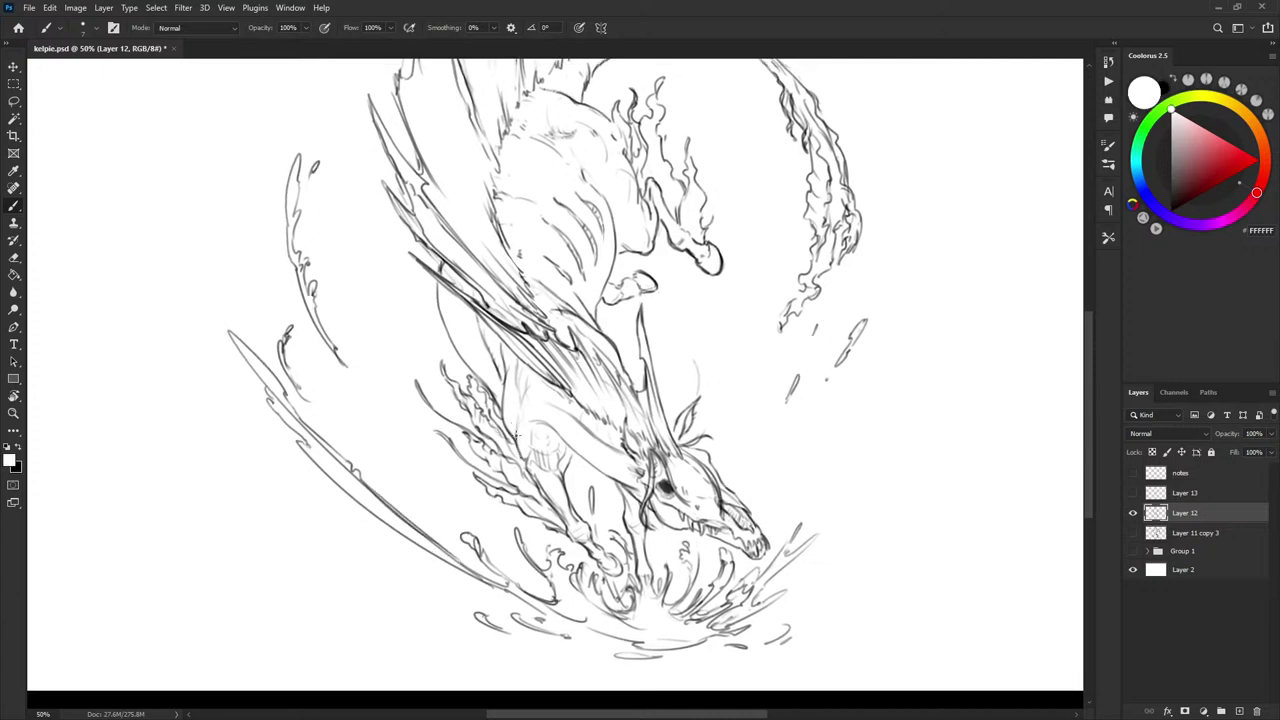
{"action": "key", "text": "x"}
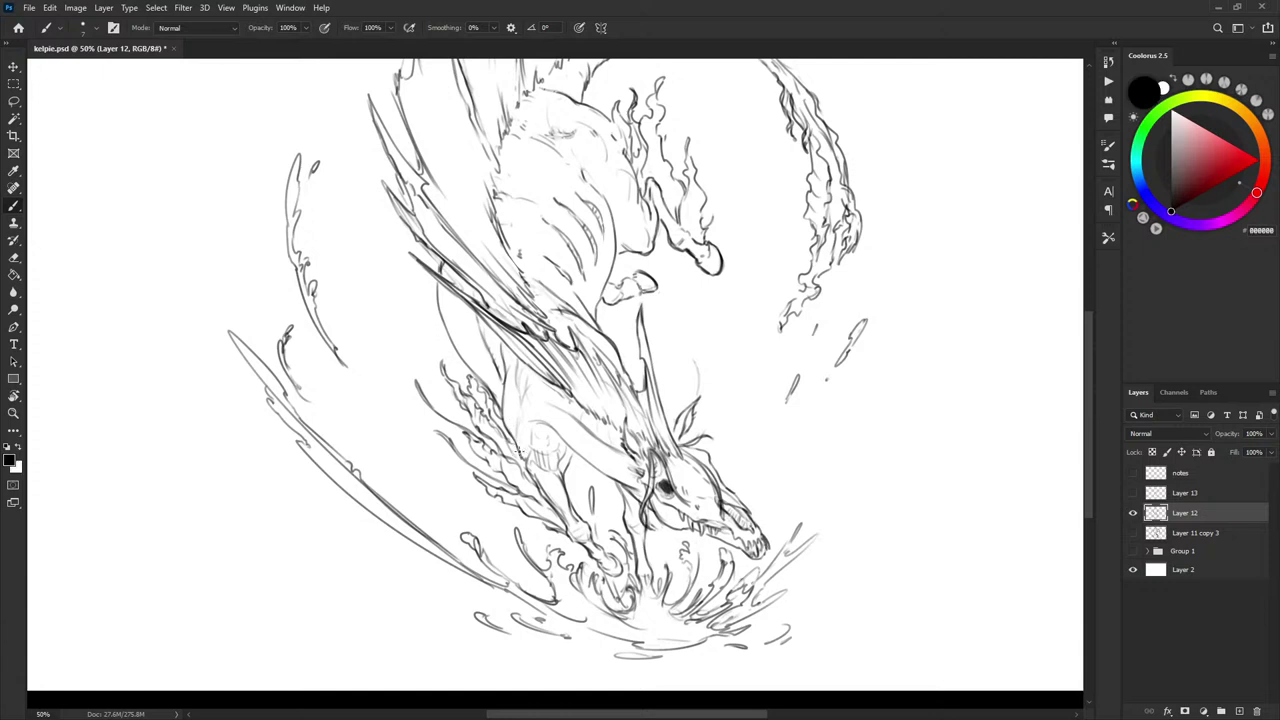
{"action": "key", "text": "x"}
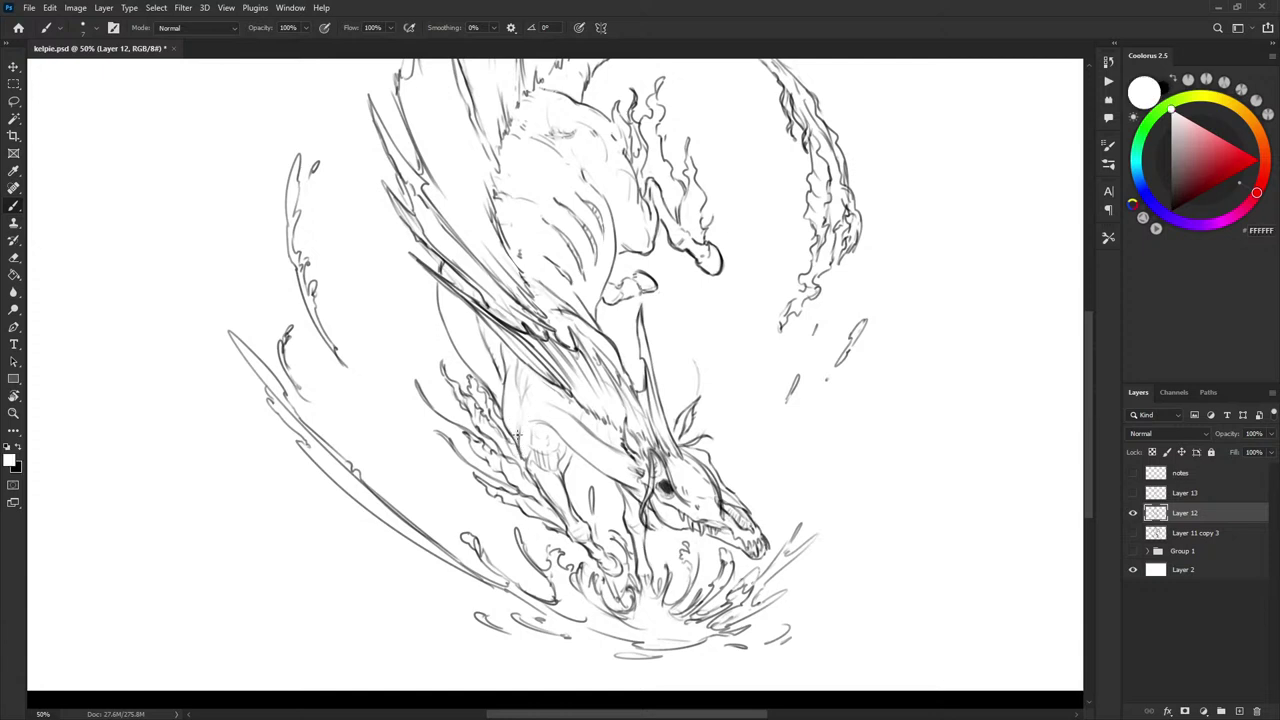
{"action": "key", "text": "x"}
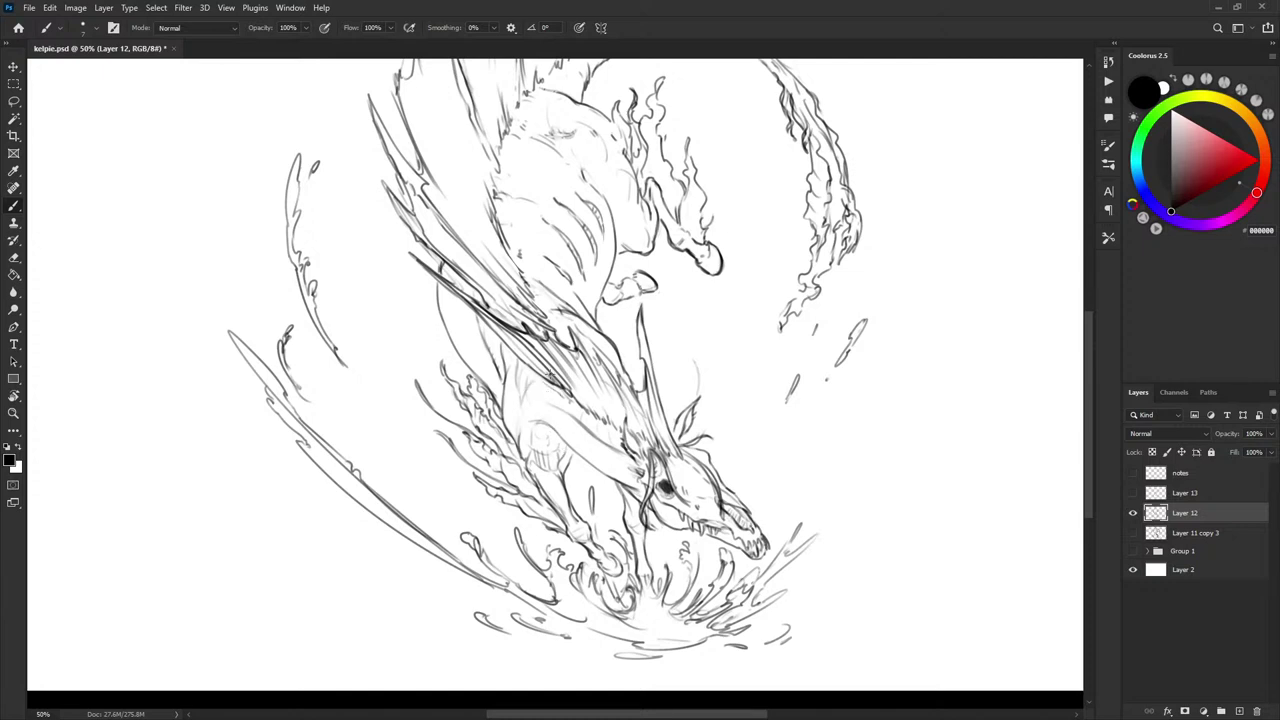
- Ink small fur tufts along the wing base beside the lower ribs, shaping them with white
{"action": "left_click_drag", "start_coordinate": [585, 309], "coordinate": [581, 323]}
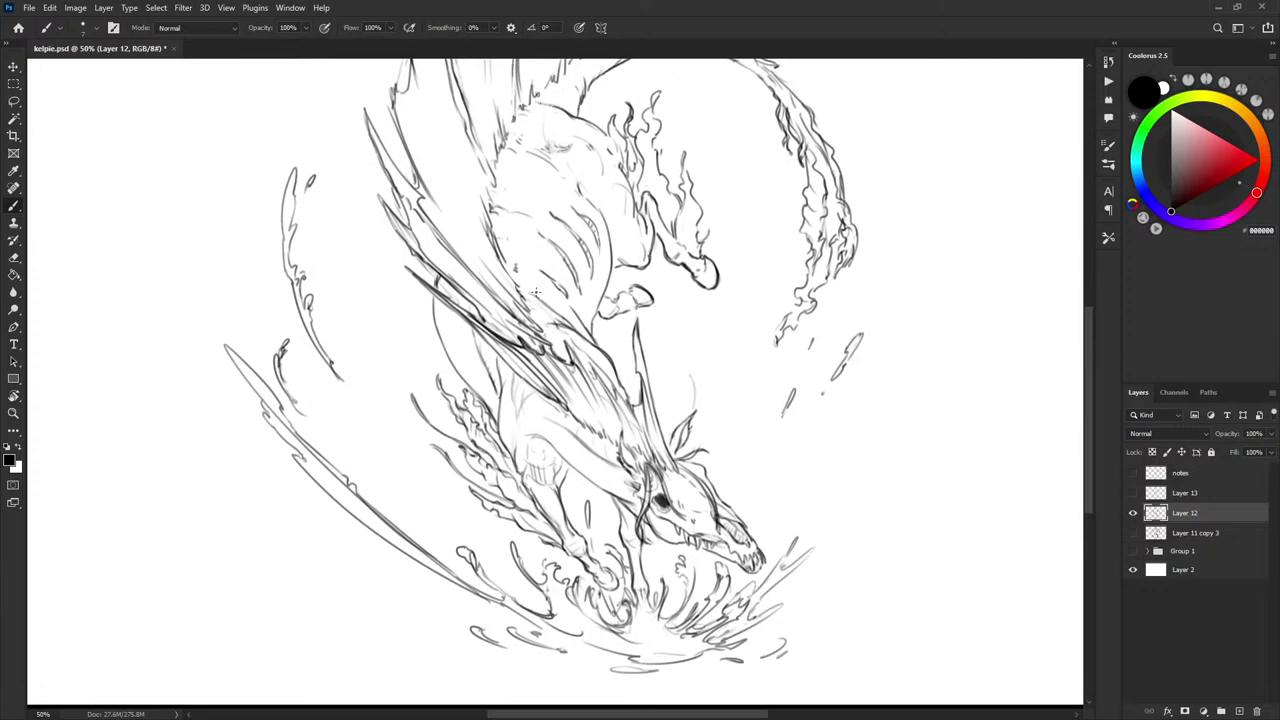
{"action": "key", "text": "x"}
{"action": "key", "text": "x"}
{"action": "key", "text": "x"}
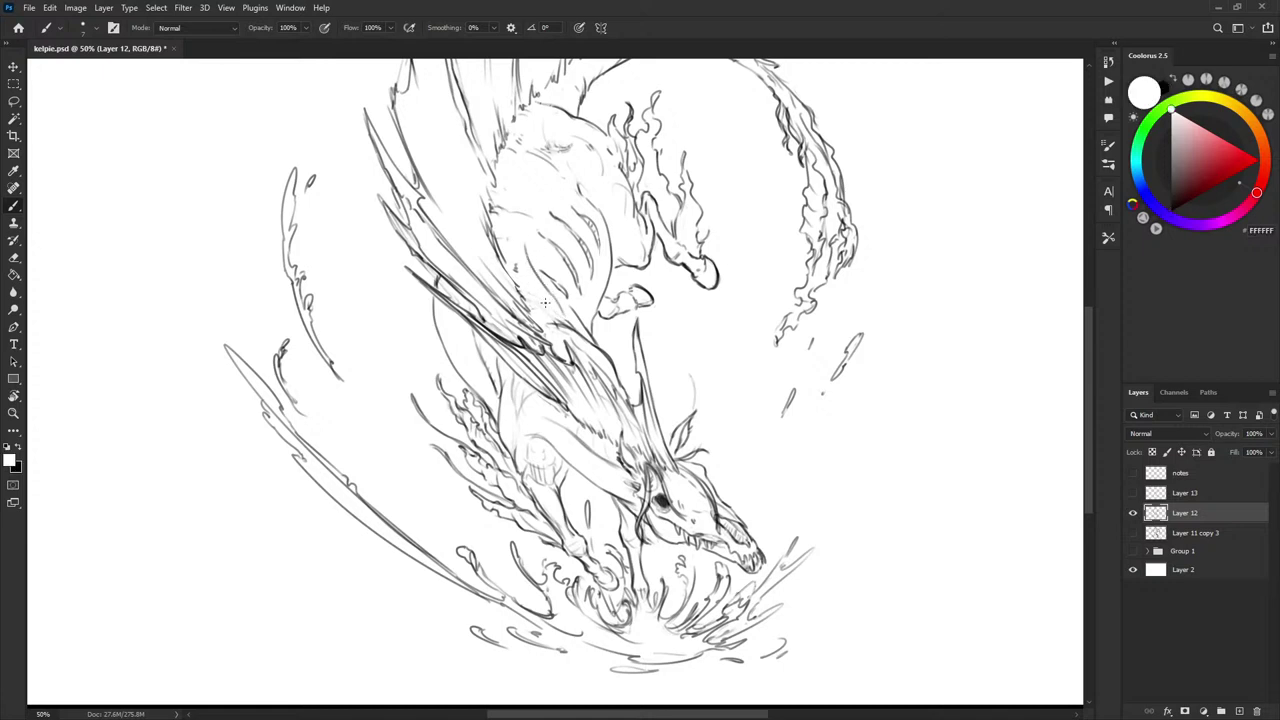
{"action": "key", "text": "x"}
{"action": "key", "text": "x"}
{"action": "key", "text": "x"}
{"action": "key", "text": "x"}
{"action": "key", "text": "x"}
{"action": "key", "text": "x"}
{"action": "key", "text": "x"}
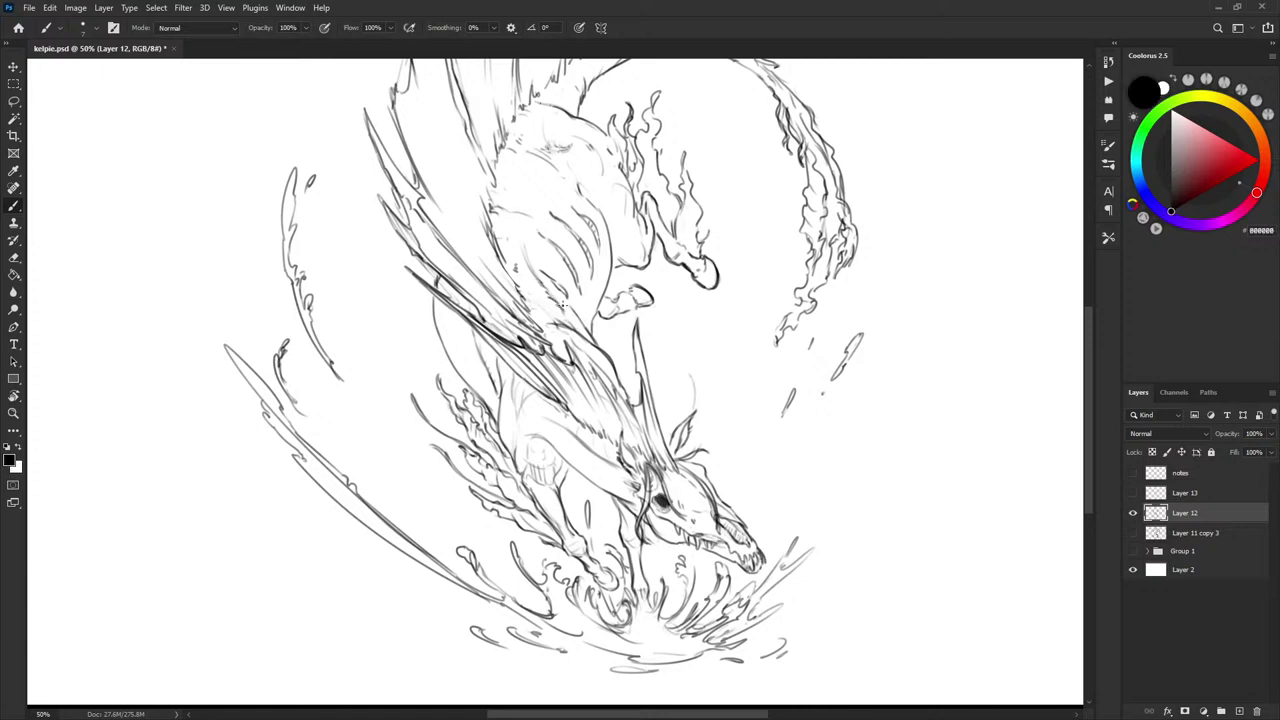
- Refine the lowest rib line and the flank texture next to the wing base with white and black strokes
{"action": "key", "text": "x"}
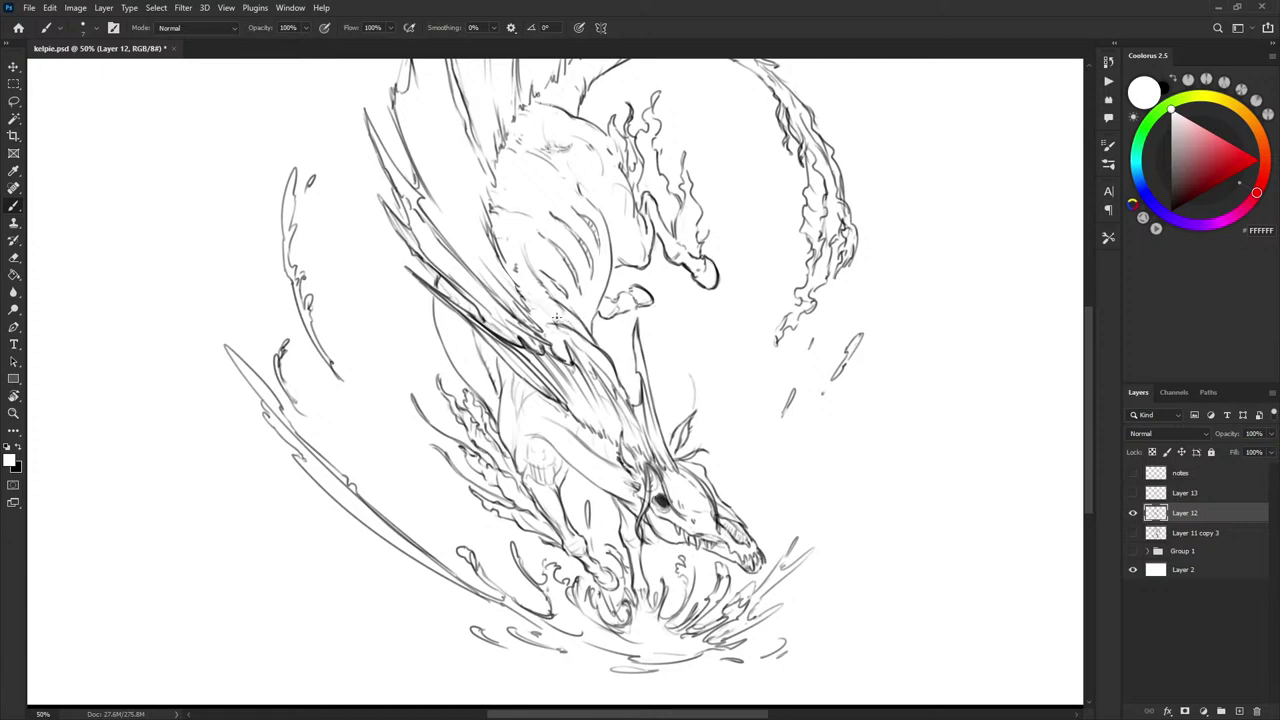
{"action": "key", "text": "x"}
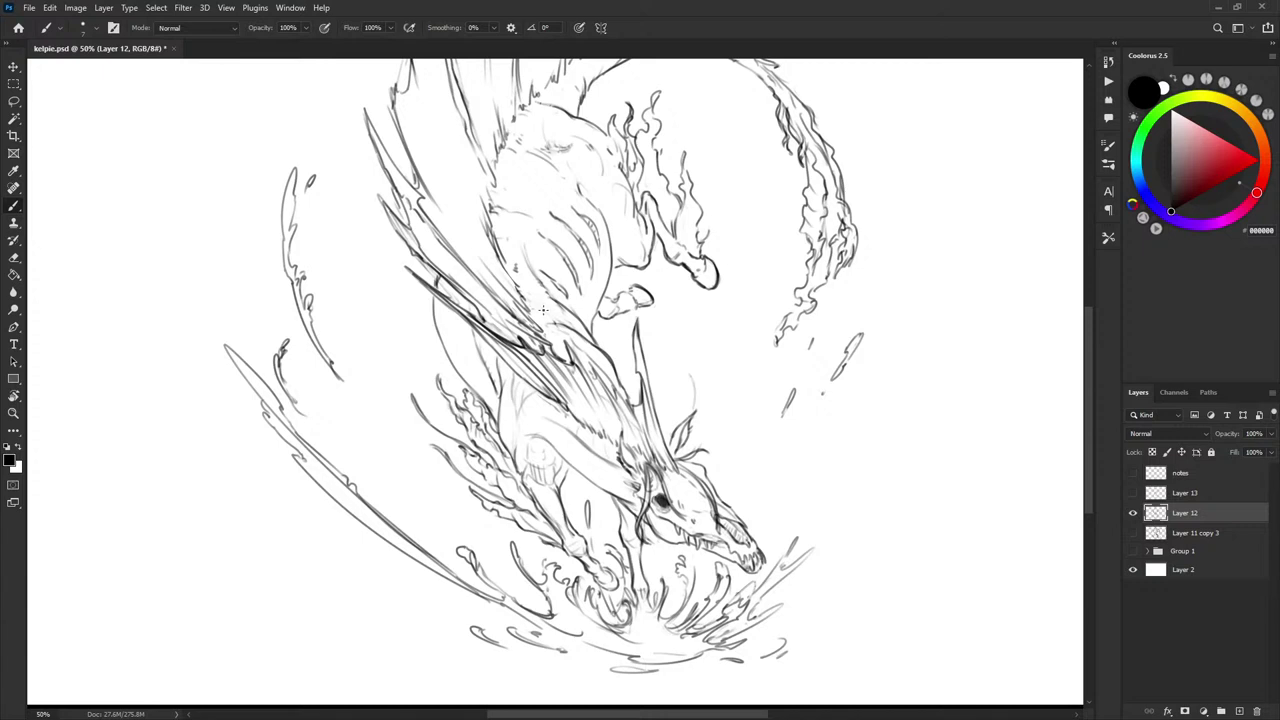
{"action": "key", "text": "x"}
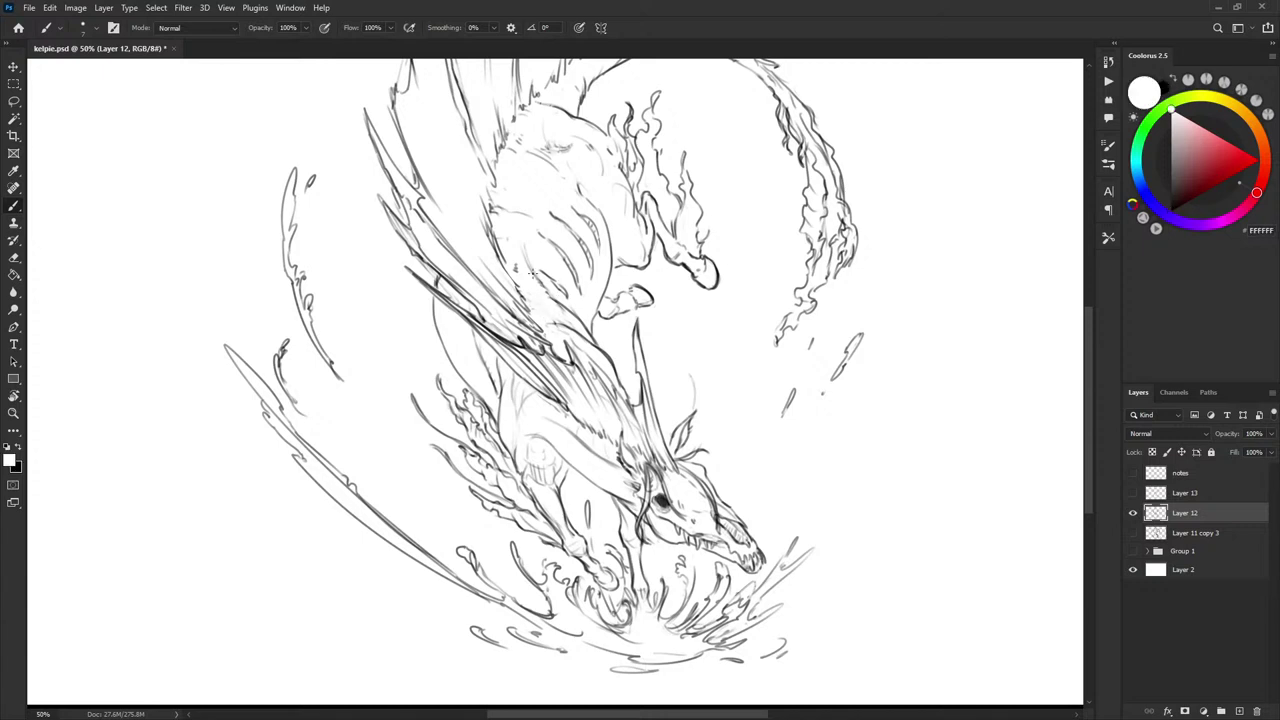
{"action": "key", "text": "x"}
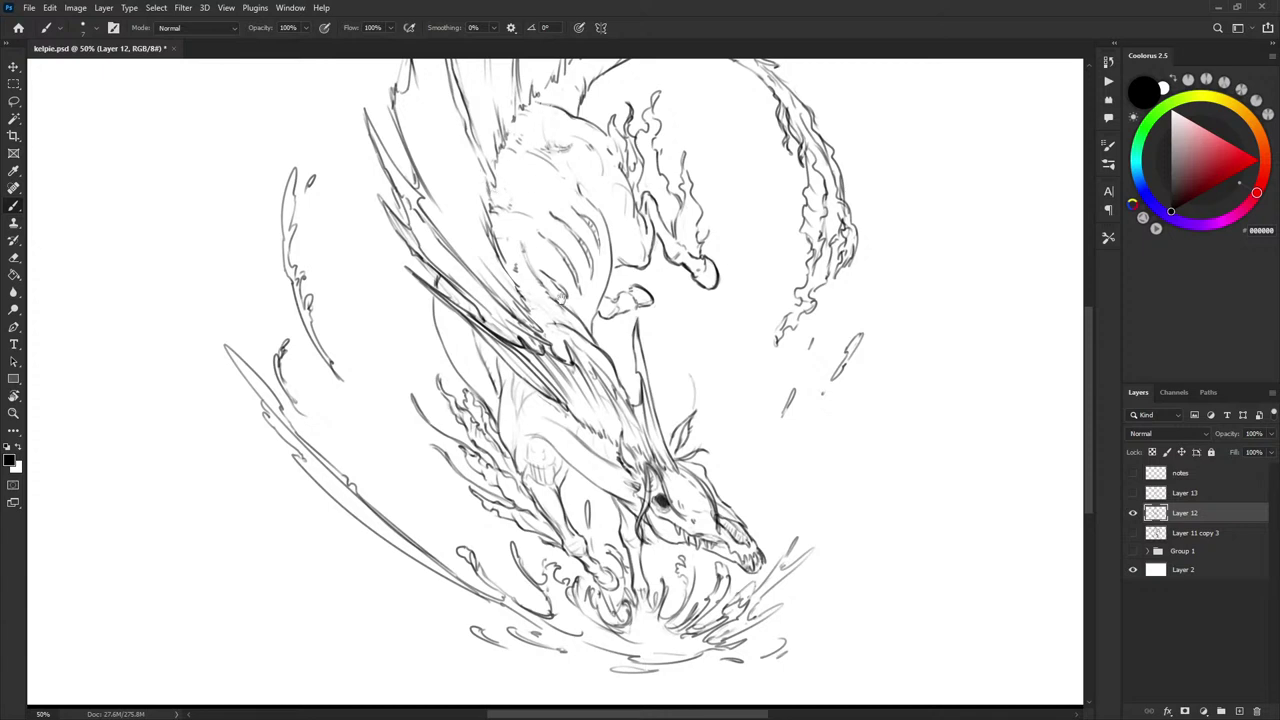
- Retouch the frontmost back fin's outer edge and add fine ray lines near the base of the neighbouring fin
{"action": "scroll", "coordinate": [560, 299], "scroll_direction": "up", "scroll_amount": 3}
{"action": "left_click_drag", "start_coordinate": [412, 112], "coordinate": [400, 158]}
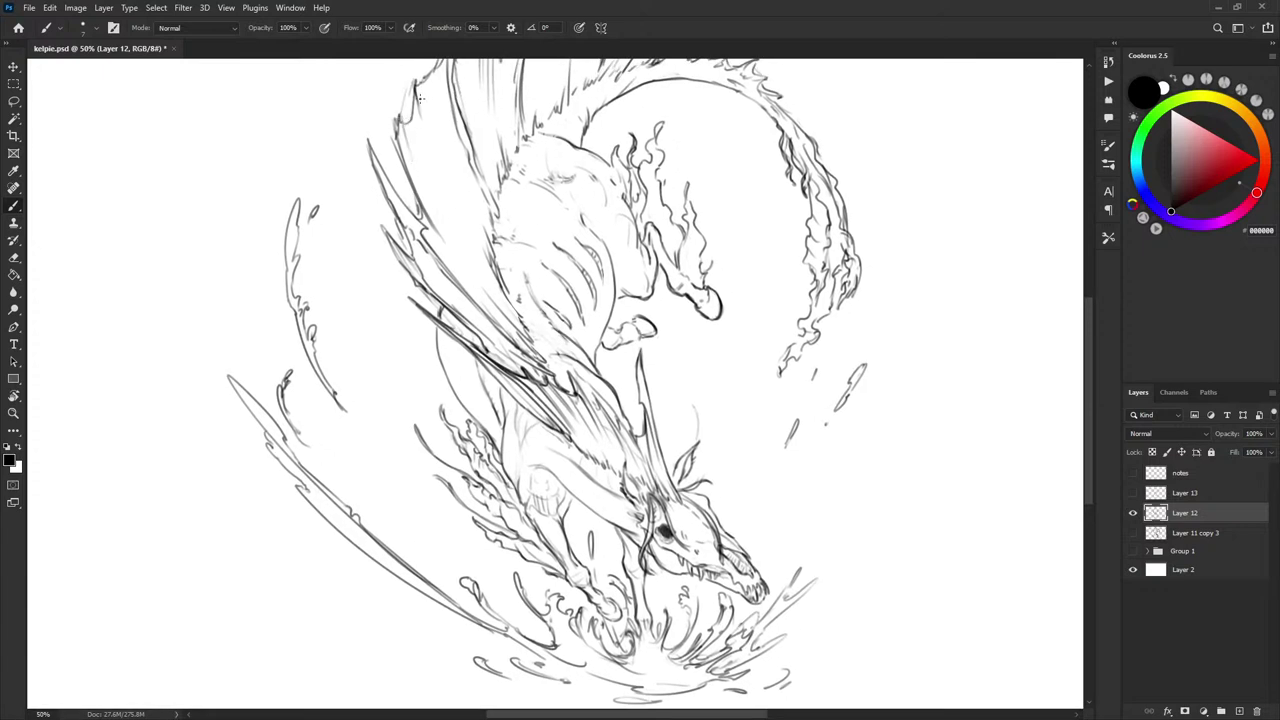
{"action": "scroll", "coordinate": [645, 225], "scroll_direction": "up", "scroll_amount": 5}
{"action": "scroll", "coordinate": [645, 225], "scroll_direction": "down", "scroll_amount": 1}
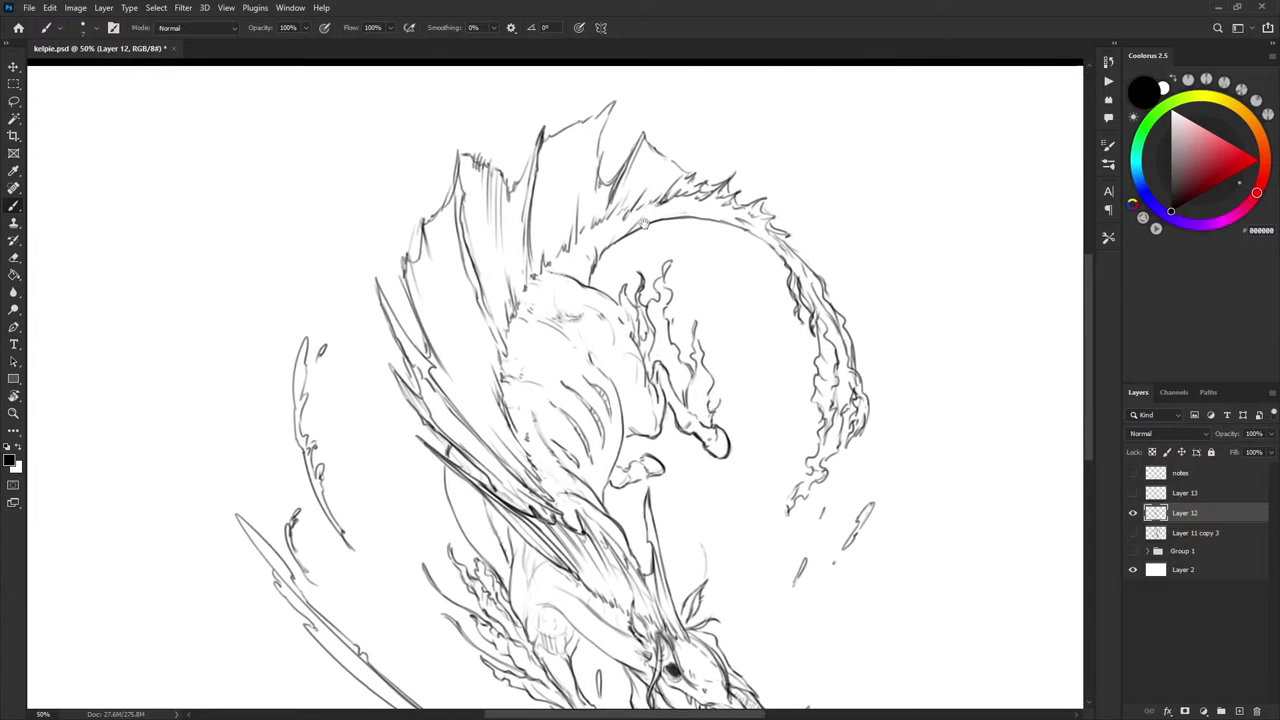
{"action": "scroll", "coordinate": [645, 222], "scroll_direction": "up", "scroll_amount": 1}
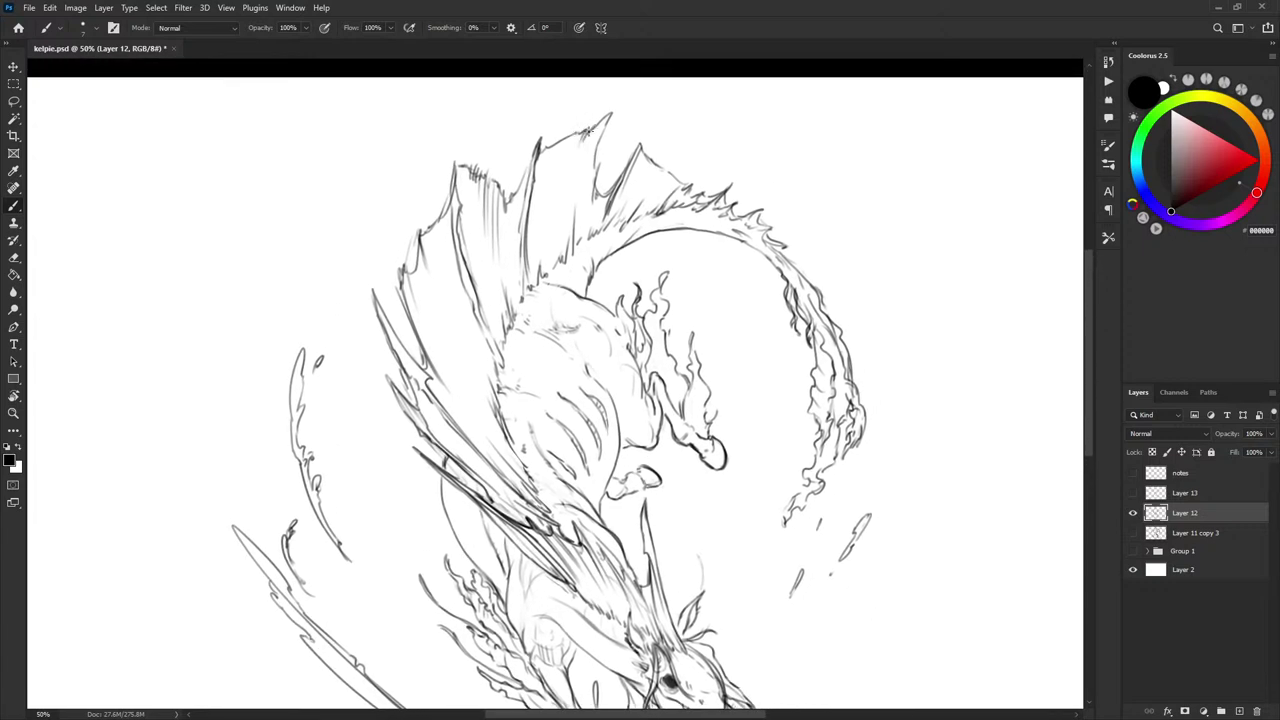
{"action": "mouse_move", "coordinate": [543, 272]}
{"action": "left_mouse_down"}
{"action": "mouse_move", "coordinate": [557, 182]}
{"action": "mouse_move", "coordinate": [543, 287]}
{"action": "mouse_move", "coordinate": [554, 224]}
{"action": "mouse_move", "coordinate": [554, 270]}
{"action": "mouse_move", "coordinate": [569, 217]}
{"action": "mouse_move", "coordinate": [591, 210]}
{"action": "mouse_move", "coordinate": [570, 242]}
{"action": "left_mouse_up"}
{"action": "scroll", "coordinate": [760, 244], "scroll_direction": "down", "scroll_amount": 1}
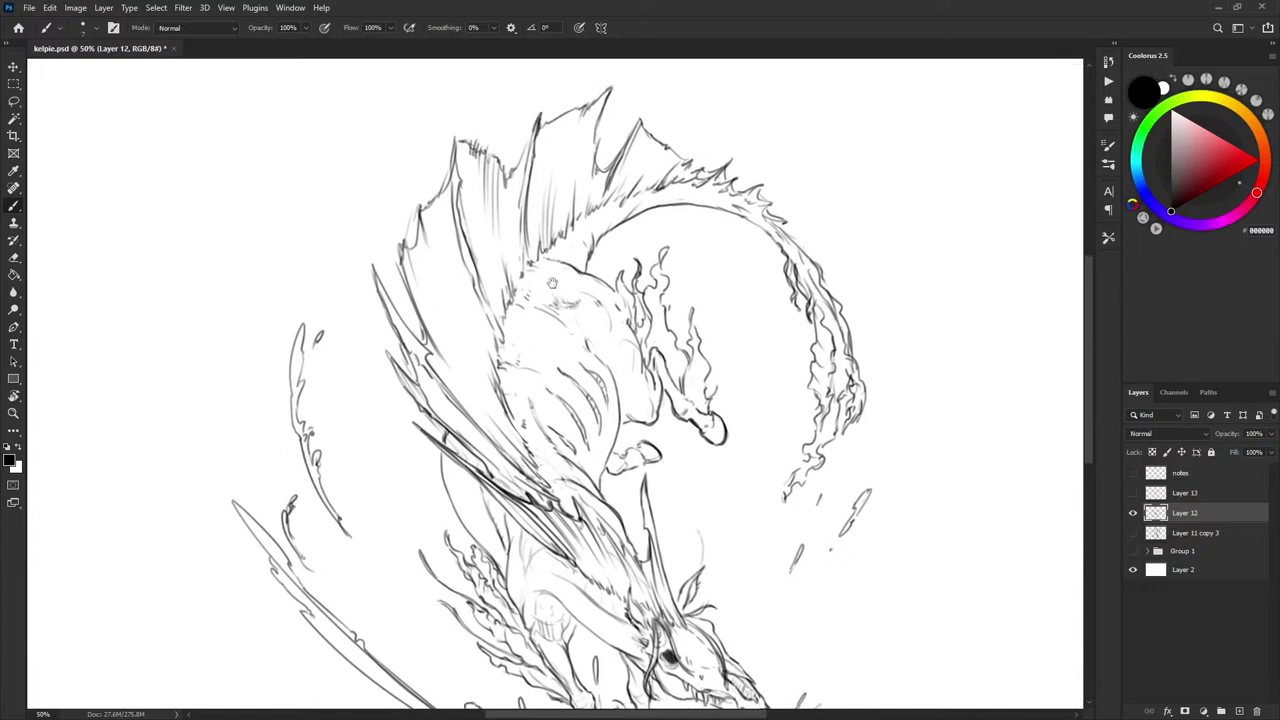
{"action": "scroll", "coordinate": [581, 188], "scroll_direction": "down", "scroll_amount": 1}
- Refine the ragged edge of the back fin membranes and clean up the front fin tip with alternating black and white strokes
{"action": "key", "text": "x"}
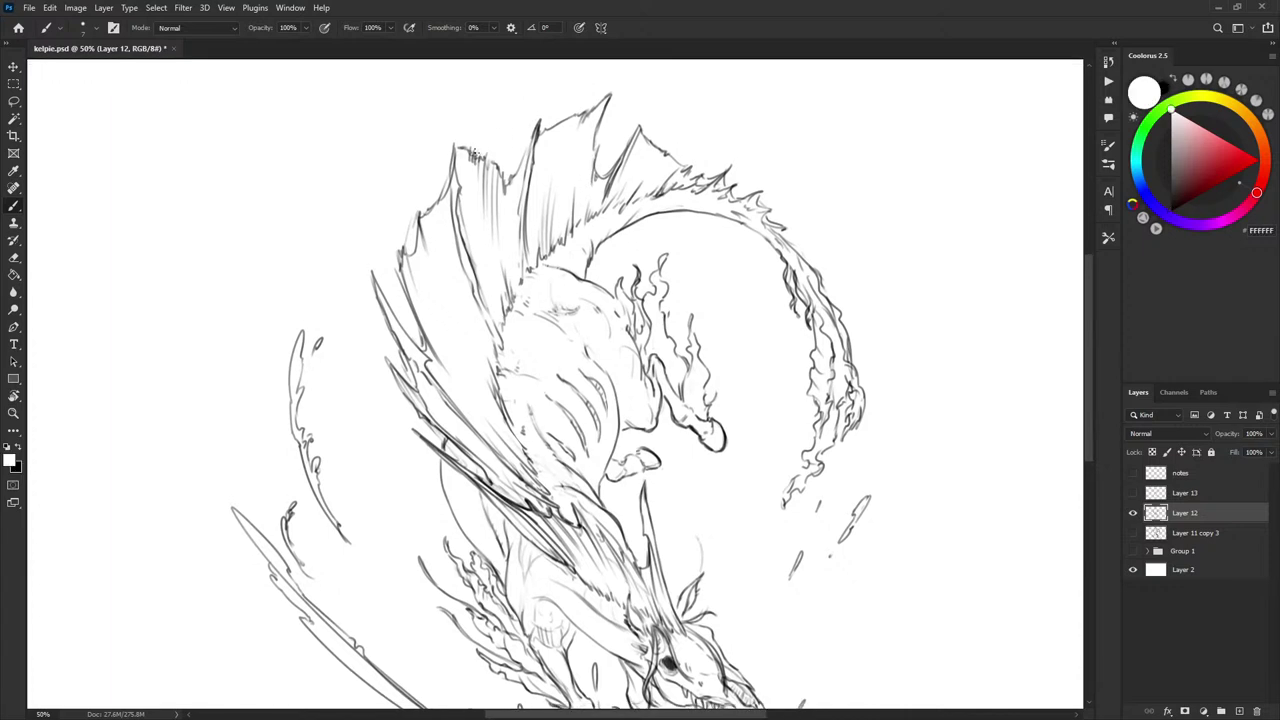
{"action": "key", "text": "x"}
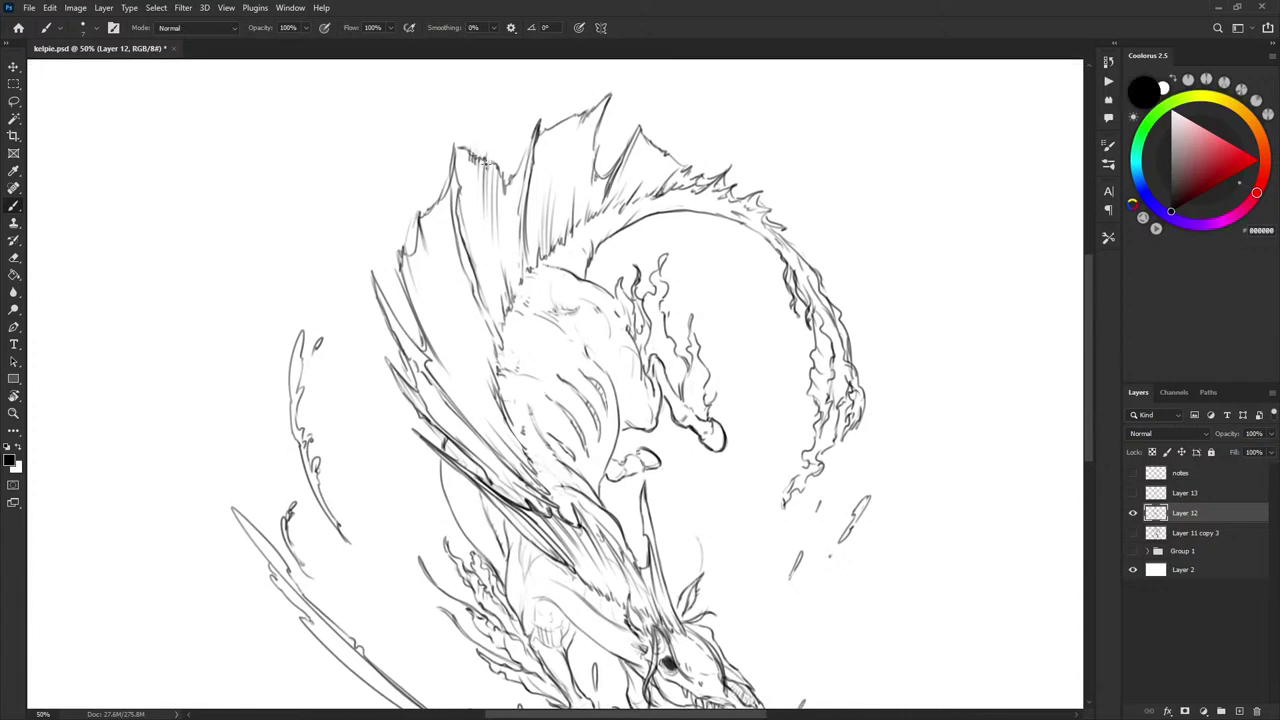
{"action": "key", "text": "x"}
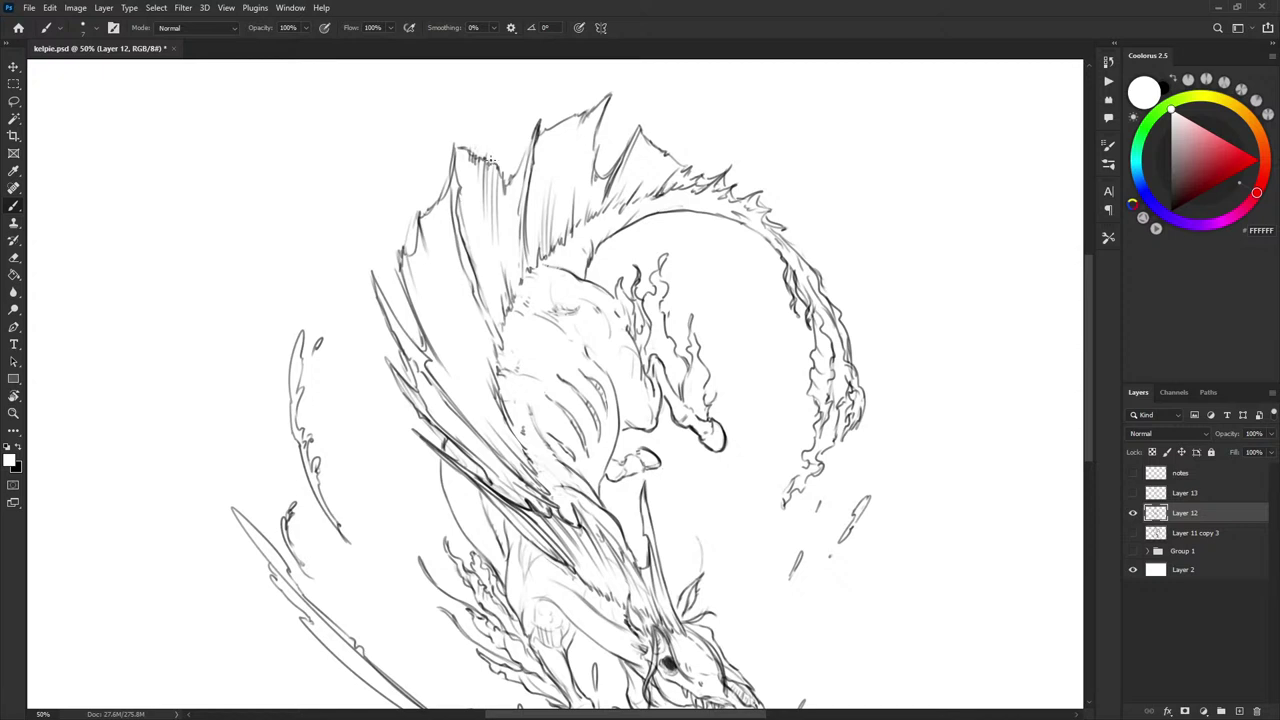
{"action": "key", "text": "x"}
{"action": "key", "text": "x"}
{"action": "key", "text": "x"}
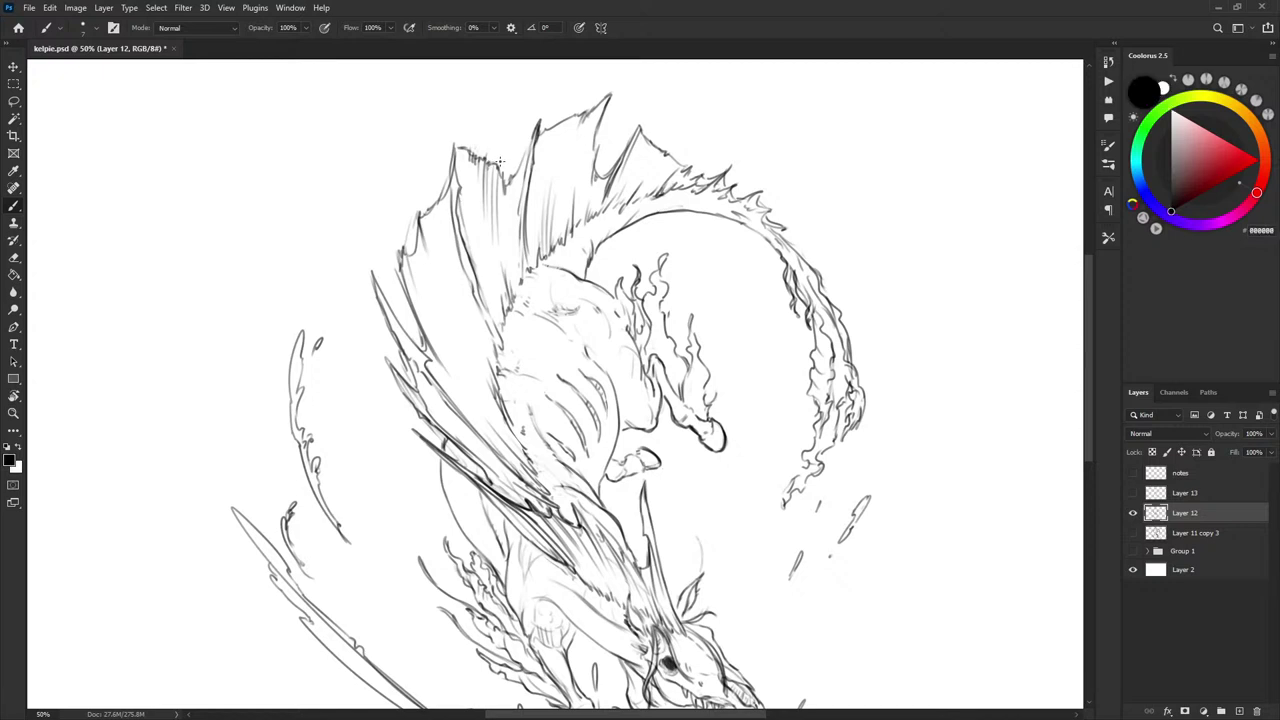
{"action": "key", "text": "x"}
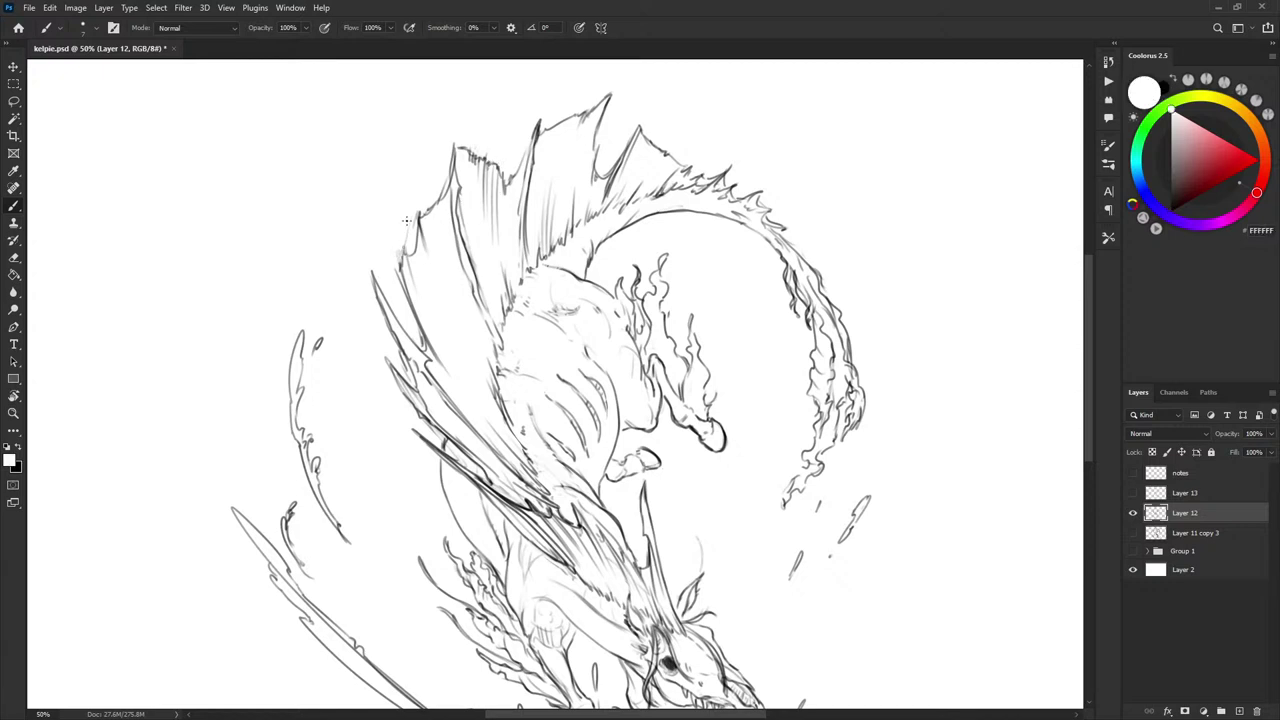
{"action": "key", "text": "x"}
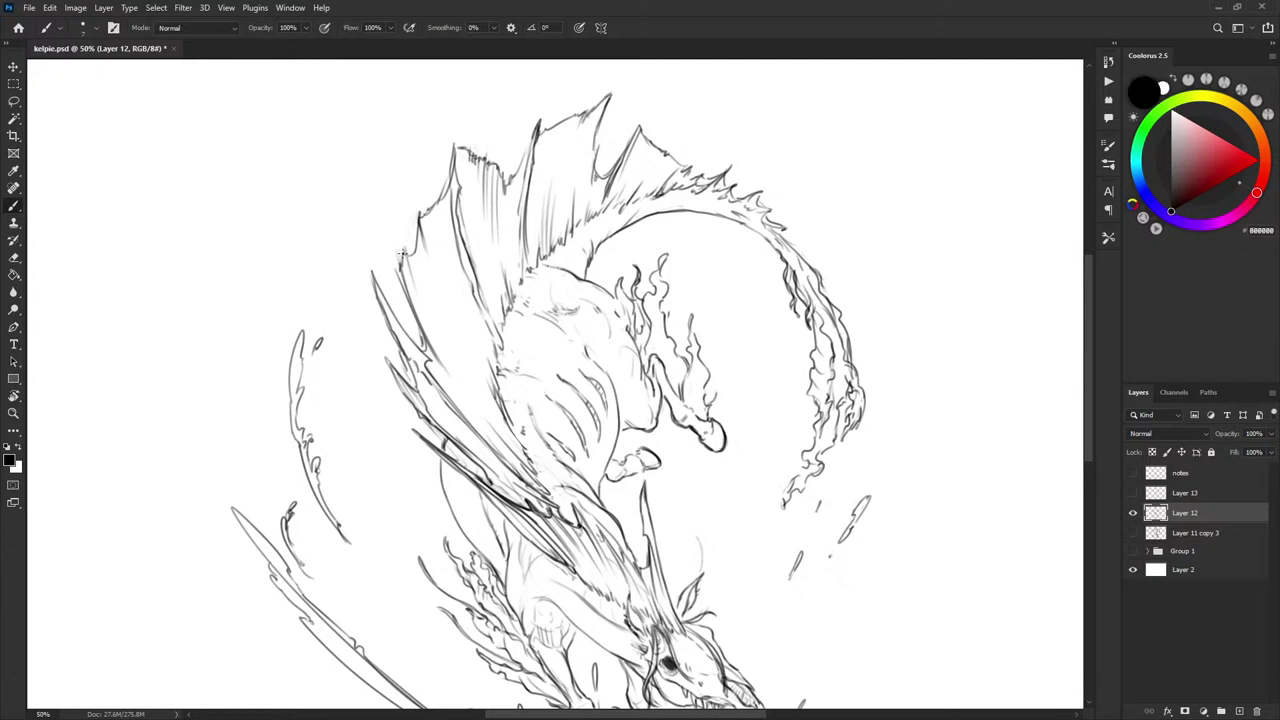
- Sharpen the outer spikes of the wing fin, trimming stray edges with white and redrawing them in black
{"action": "scroll", "coordinate": [418, 290], "scroll_direction": "down", "scroll_amount": 2}
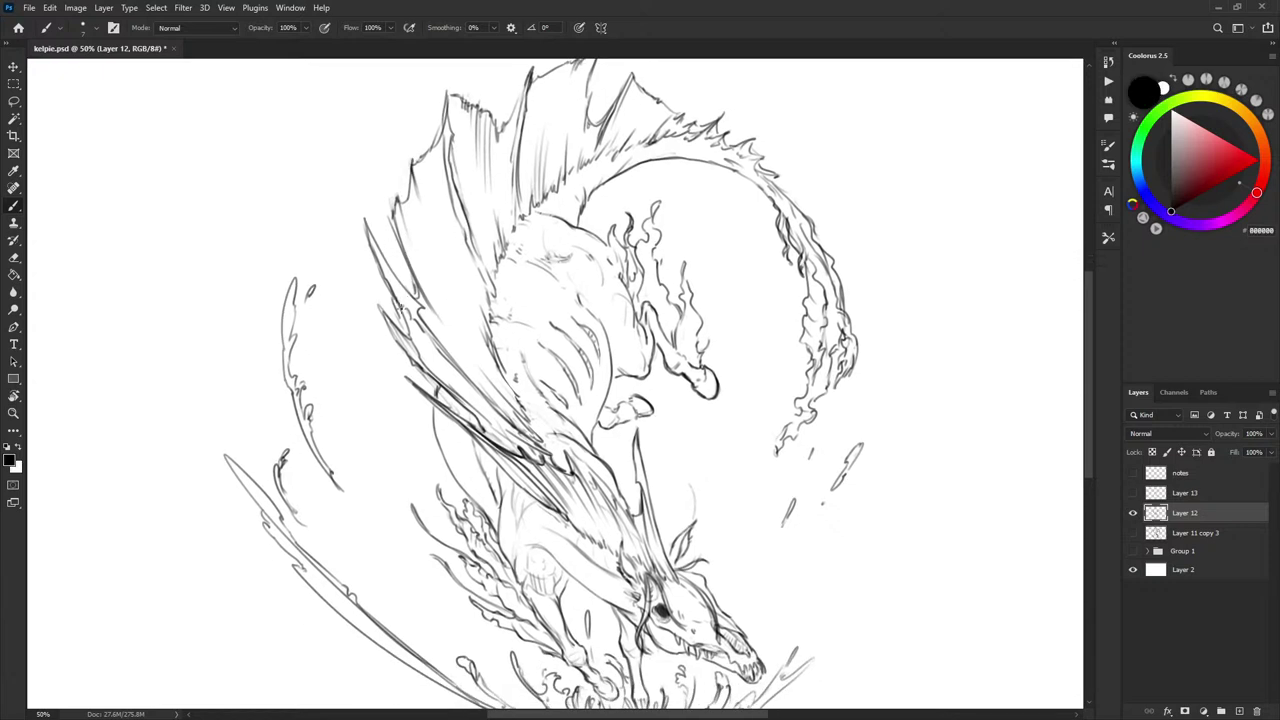
{"action": "scroll", "coordinate": [400, 305], "scroll_direction": "down", "scroll_amount": 2}
{"action": "key", "text": "x"}
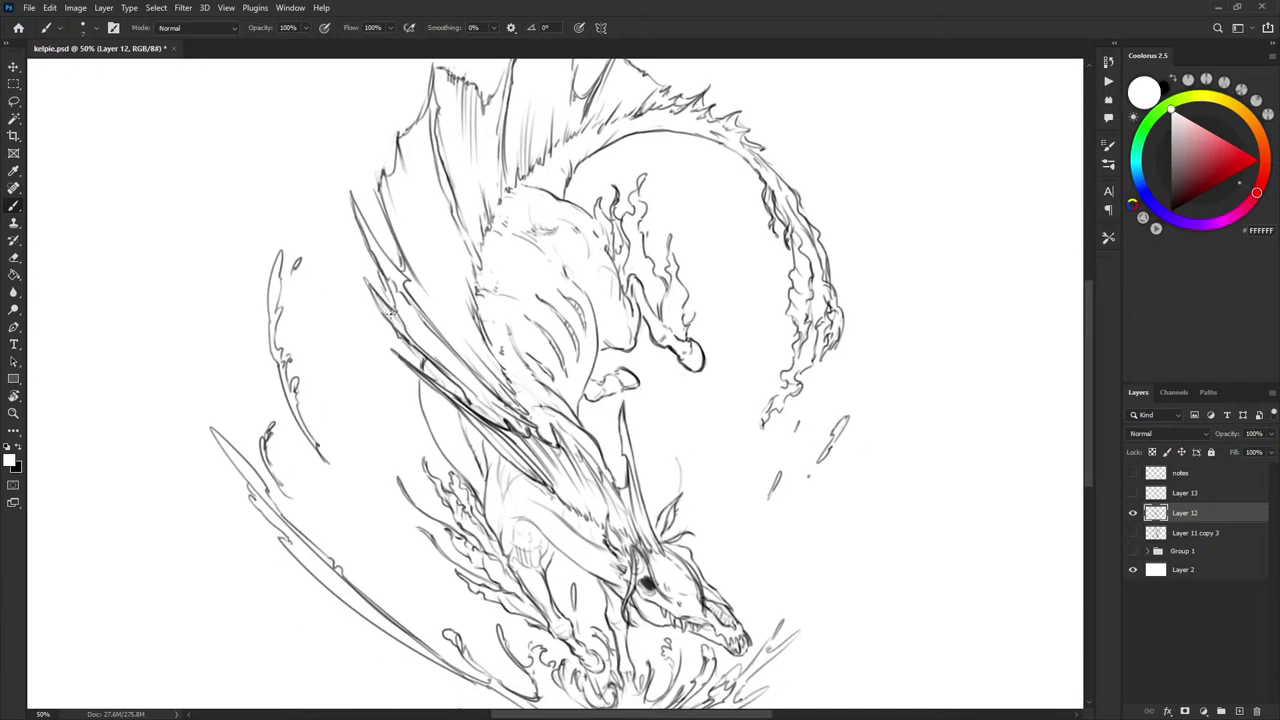
{"action": "key", "text": "x"}
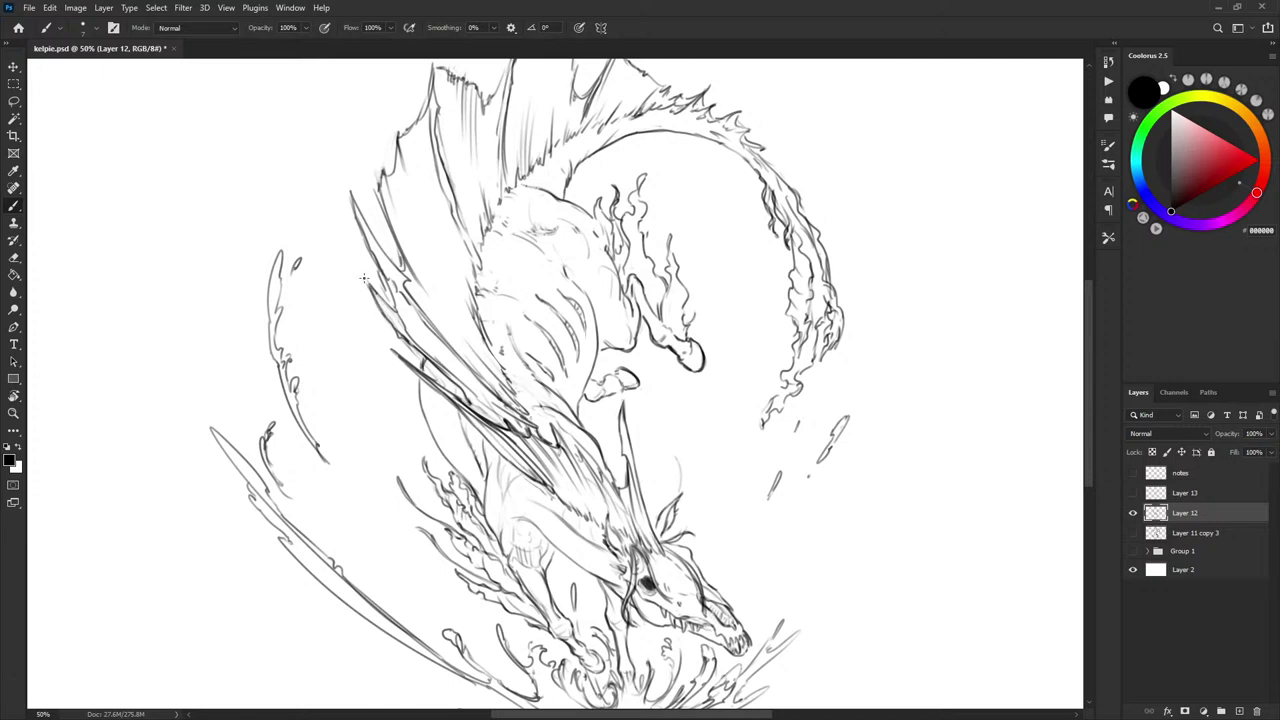
{"action": "scroll", "coordinate": [574, 265], "scroll_direction": "down", "scroll_amount": 2}
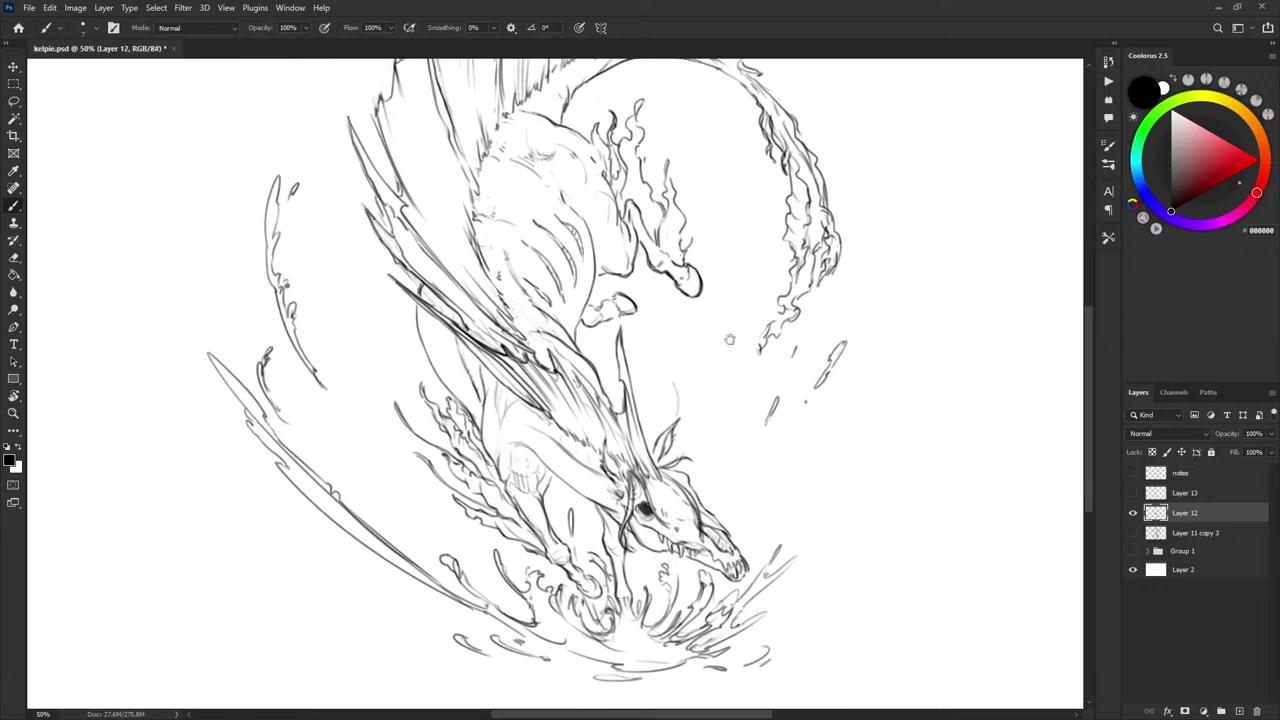
{"action": "scroll", "coordinate": [712, 388], "scroll_direction": "down", "scroll_amount": 2}
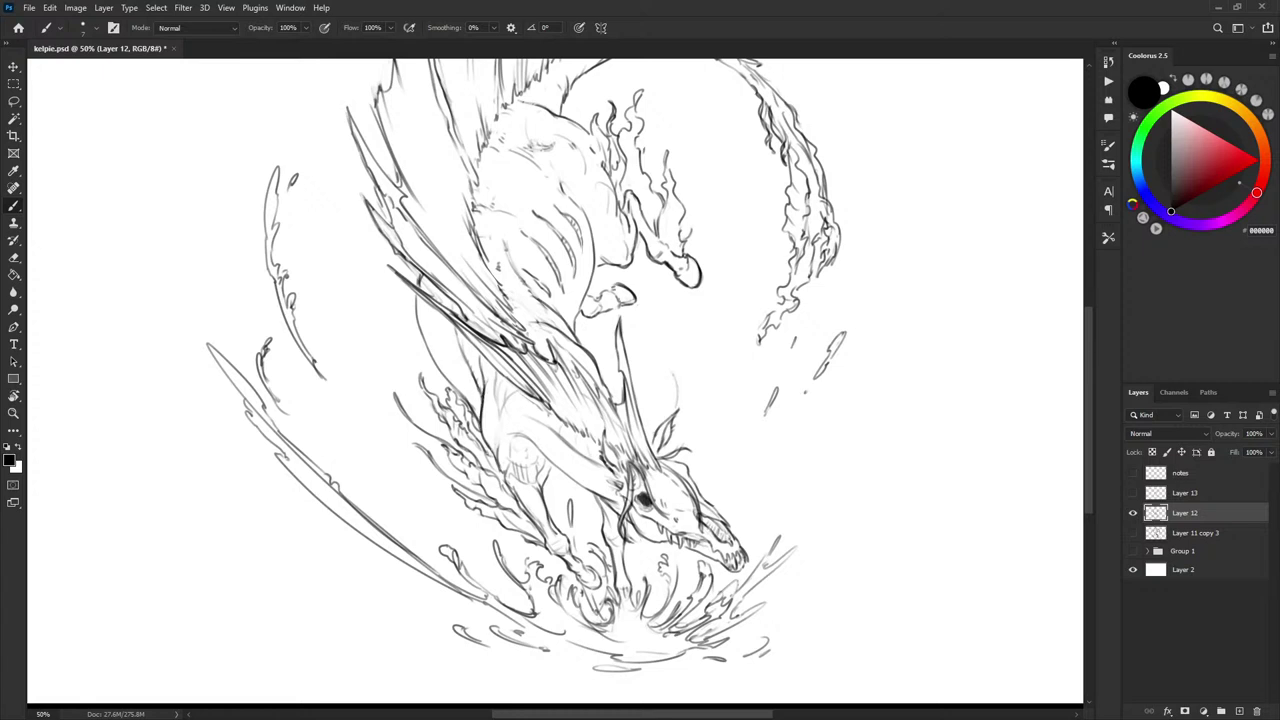
- Ink small fur tufts along the outer body contour beneath the wing, shaping them with white
{"action": "key", "text": "x"}
{"action": "key", "text": "x"}
{"action": "key", "text": "x"}
{"action": "key", "text": "x"}
{"action": "key", "text": "x"}
{"action": "key", "text": "x"}
{"action": "key", "text": "x"}
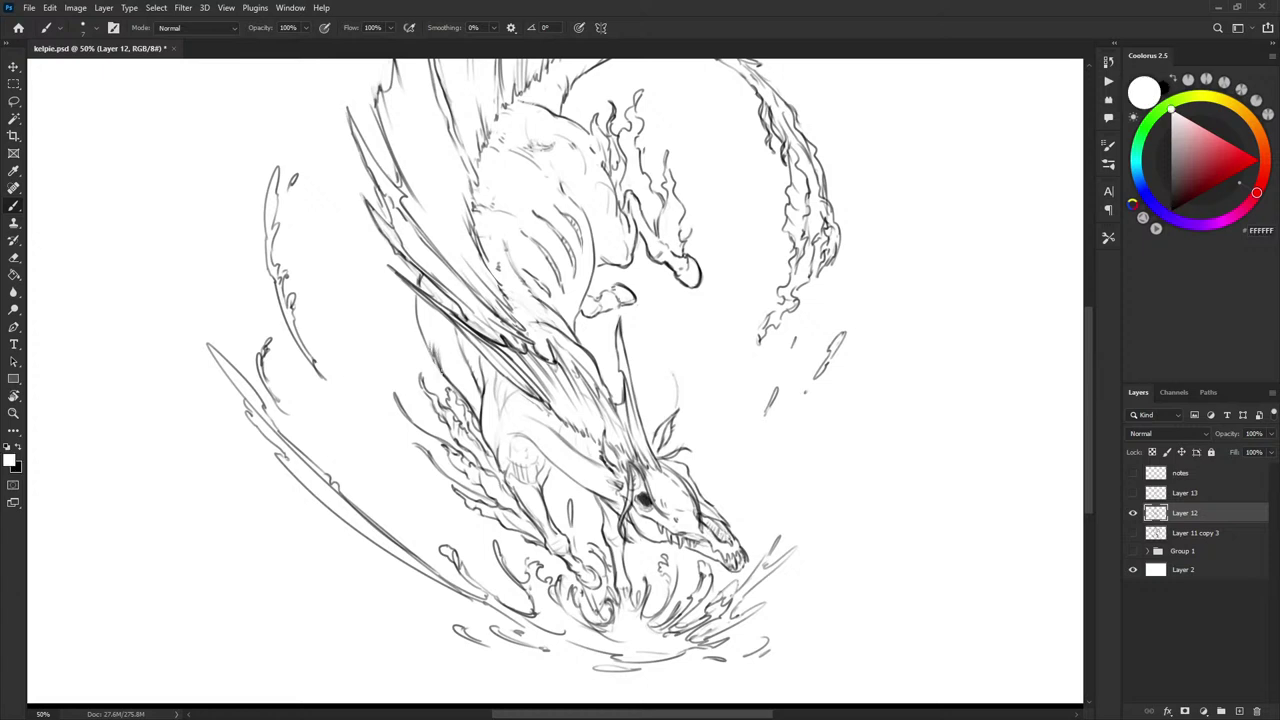
{"action": "key", "text": "x"}
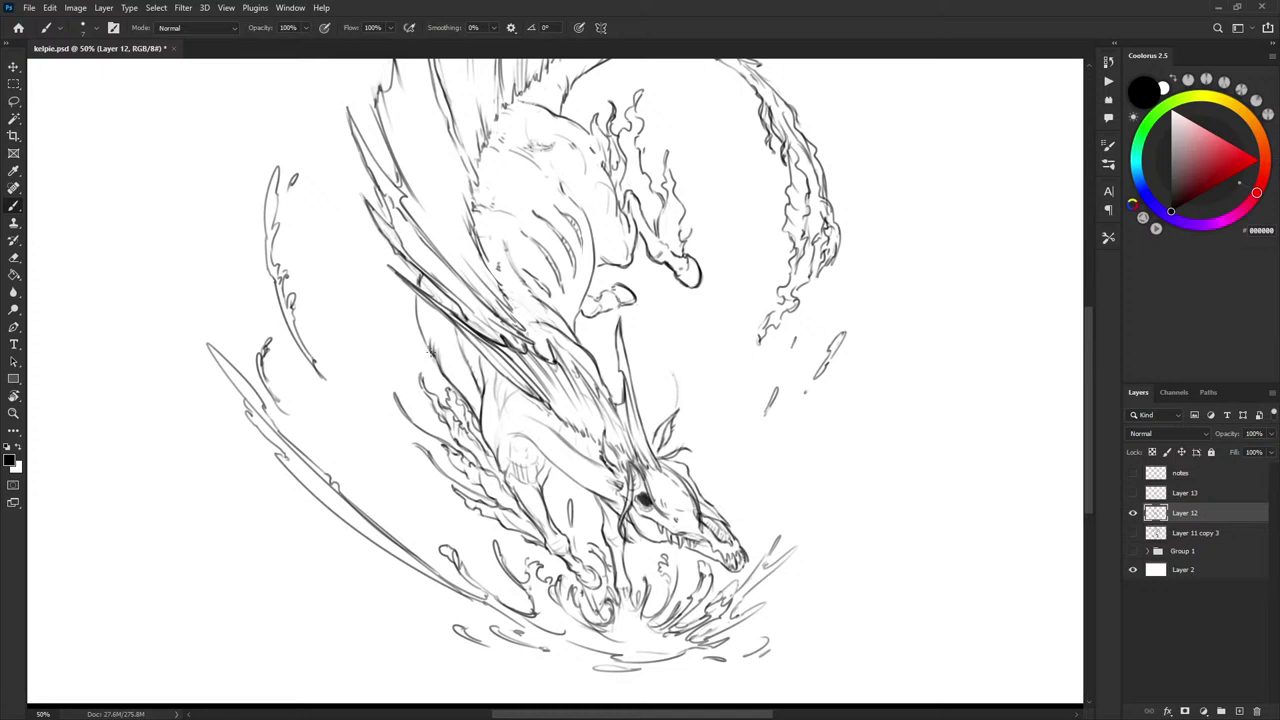
- Strengthen the outer body contour from the wing down toward the foreleg flames with black and white strokes
{"action": "key", "text": "x"}
{"action": "key", "text": "x"}
{"action": "key", "text": "x"}
{"action": "key", "text": "x"}
{"action": "left_click_drag", "start_coordinate": [430, 348], "coordinate": [469, 399]}
{"action": "left_click_drag", "start_coordinate": [421, 313], "coordinate": [425, 340]}
- Ink the small ripple below the water splash and the droplet strokes at its outer edge
{"action": "left_click_drag", "start_coordinate": [772, 203], "coordinate": [757, 249]}
{"action": "key", "text": "ctrl+minus"}
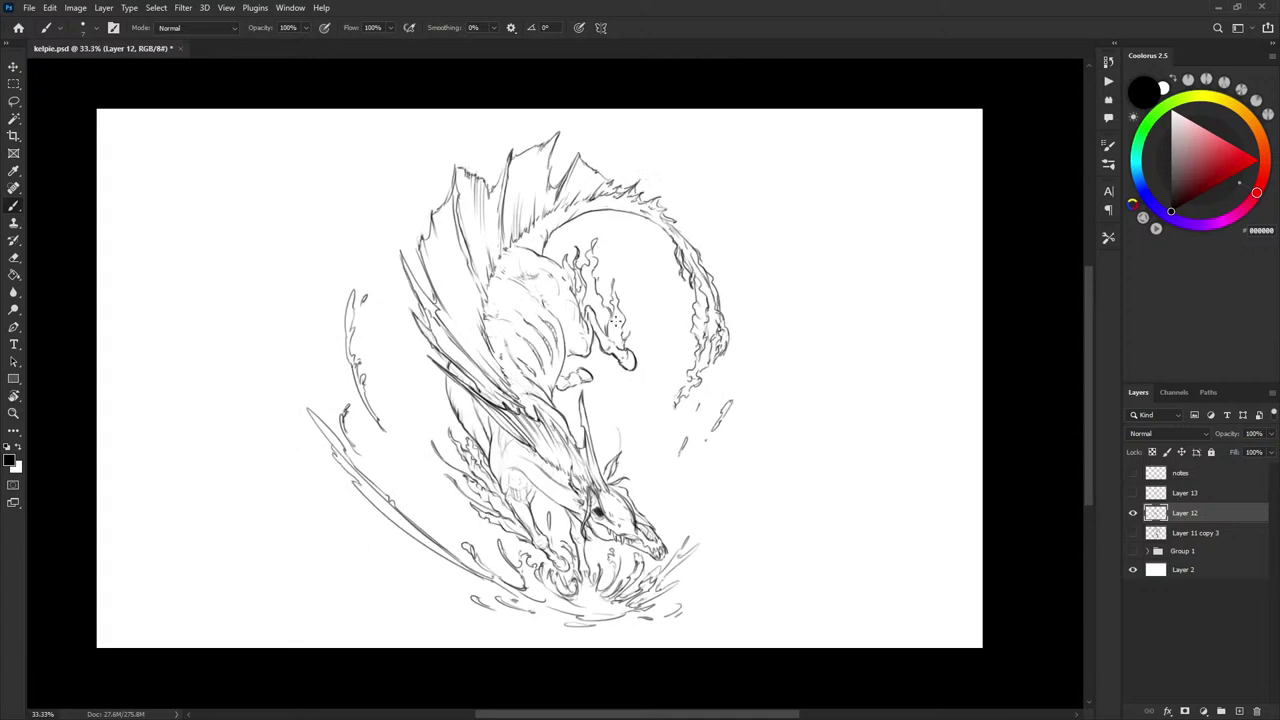
{"action": "left_click_drag", "start_coordinate": [632, 282], "coordinate": [650, 224]}
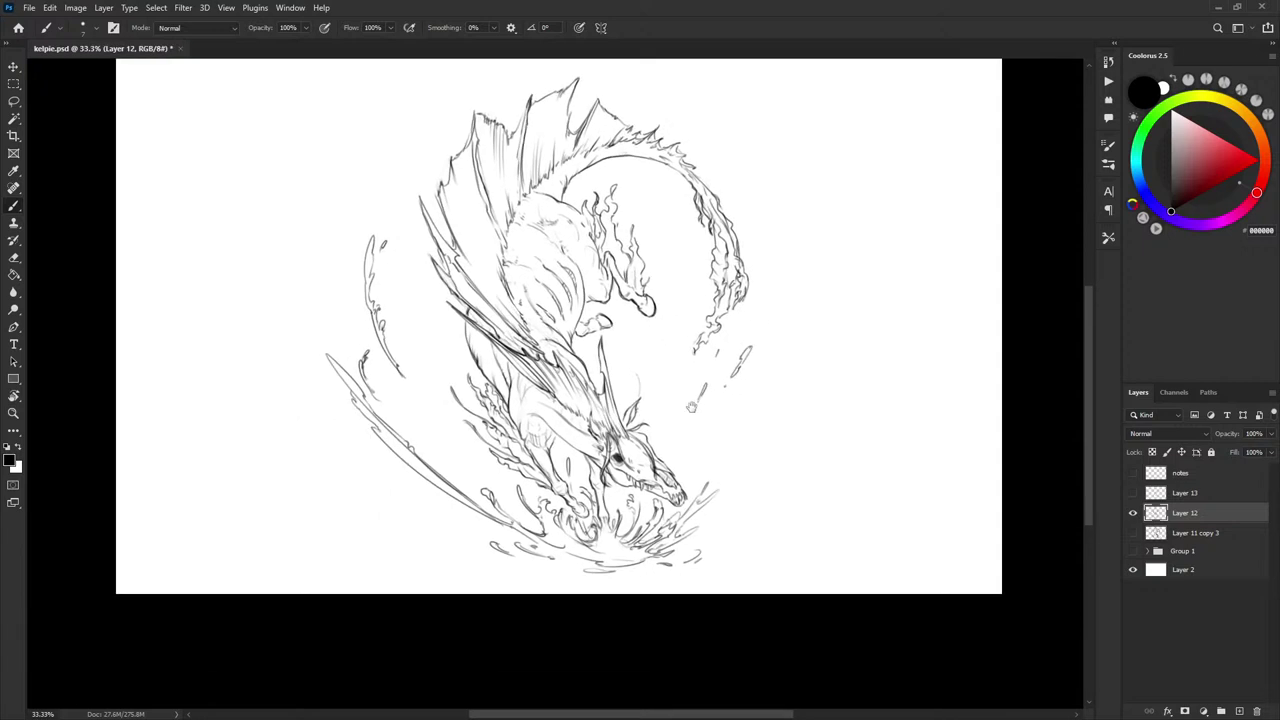
{"action": "left_click_drag", "start_coordinate": [692, 407], "coordinate": [698, 415]}
{"action": "left_click_drag", "start_coordinate": [632, 489], "coordinate": [599, 381]}
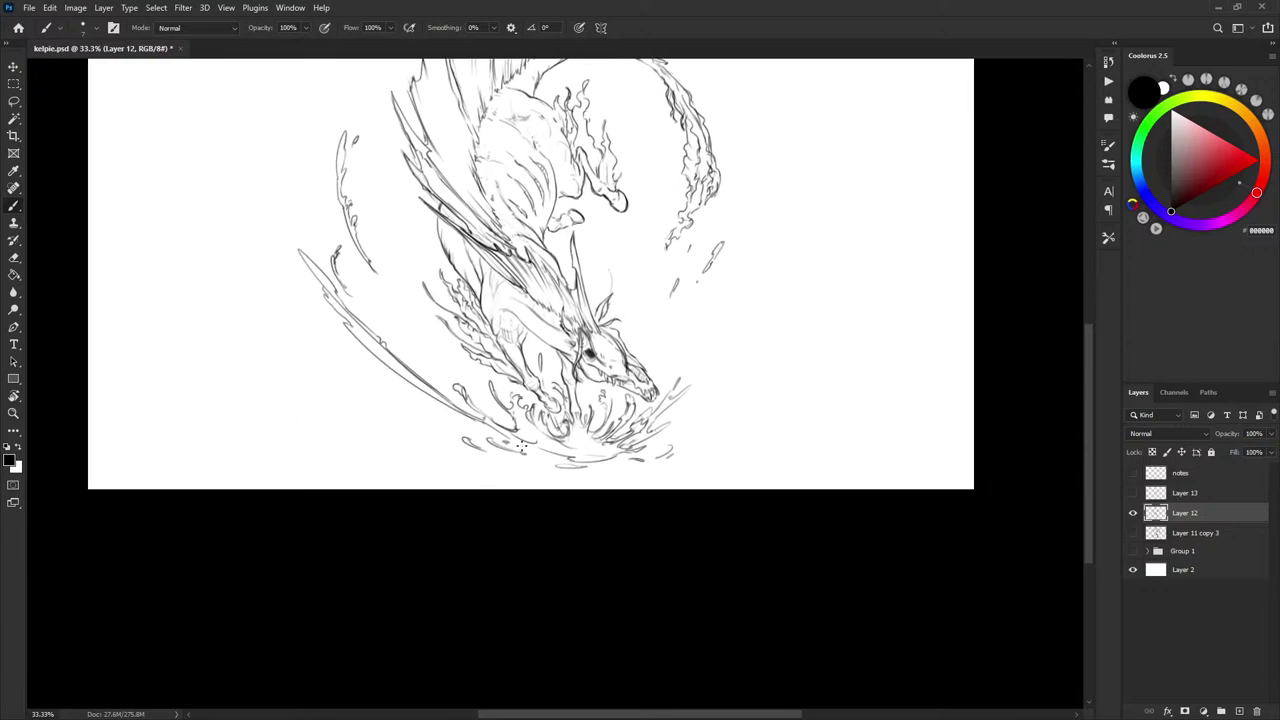
{"action": "key", "text": "ctrl+plus"}
{"action": "scroll", "coordinate": [548, 458], "scroll_direction": "up", "scroll_amount": 1}
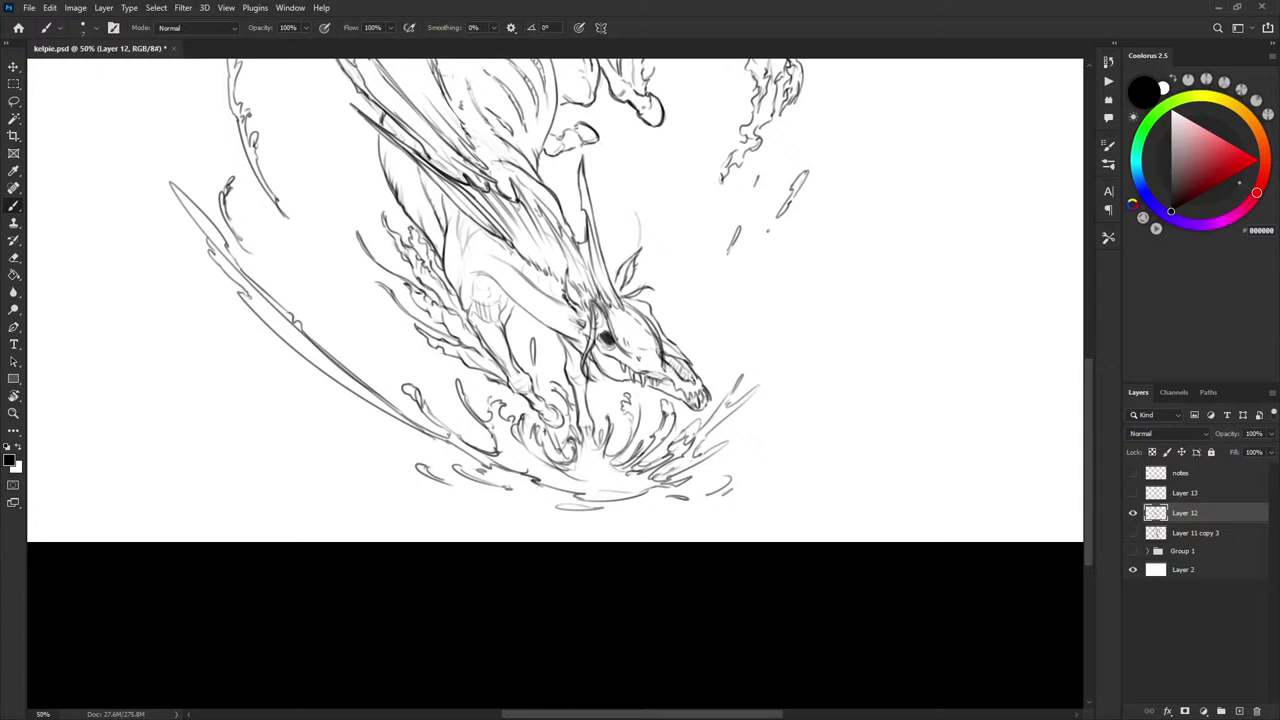
{"action": "left_click_drag", "start_coordinate": [585, 509], "coordinate": [601, 505]}
{"action": "mouse_move", "coordinate": [708, 495]}
{"action": "left_mouse_down"}
{"action": "mouse_move", "coordinate": [746, 465]}
{"action": "mouse_move", "coordinate": [724, 494]}
{"action": "mouse_move", "coordinate": [744, 468]}
{"action": "mouse_move", "coordinate": [734, 490]}
{"action": "mouse_move", "coordinate": [729, 465]}
{"action": "mouse_move", "coordinate": [731, 489]}
{"action": "mouse_move", "coordinate": [736, 480]}
{"action": "left_mouse_up"}
- Undo the last strokes on the water splash
{"action": "key", "text": "ctrl+z"}
{"action": "key", "text": "ctrl+z"}
{"action": "key", "text": "ctrl+z"}
{"action": "key", "text": "ctrl+z"}
{"action": "key", "text": "ctrl+z"}
{"action": "key", "text": "ctrl+z"}
- Draw a small curling droplet shape beside the splash below the muzzle, carving it with white
{"action": "left_click_drag", "start_coordinate": [738, 429], "coordinate": [746, 427]}
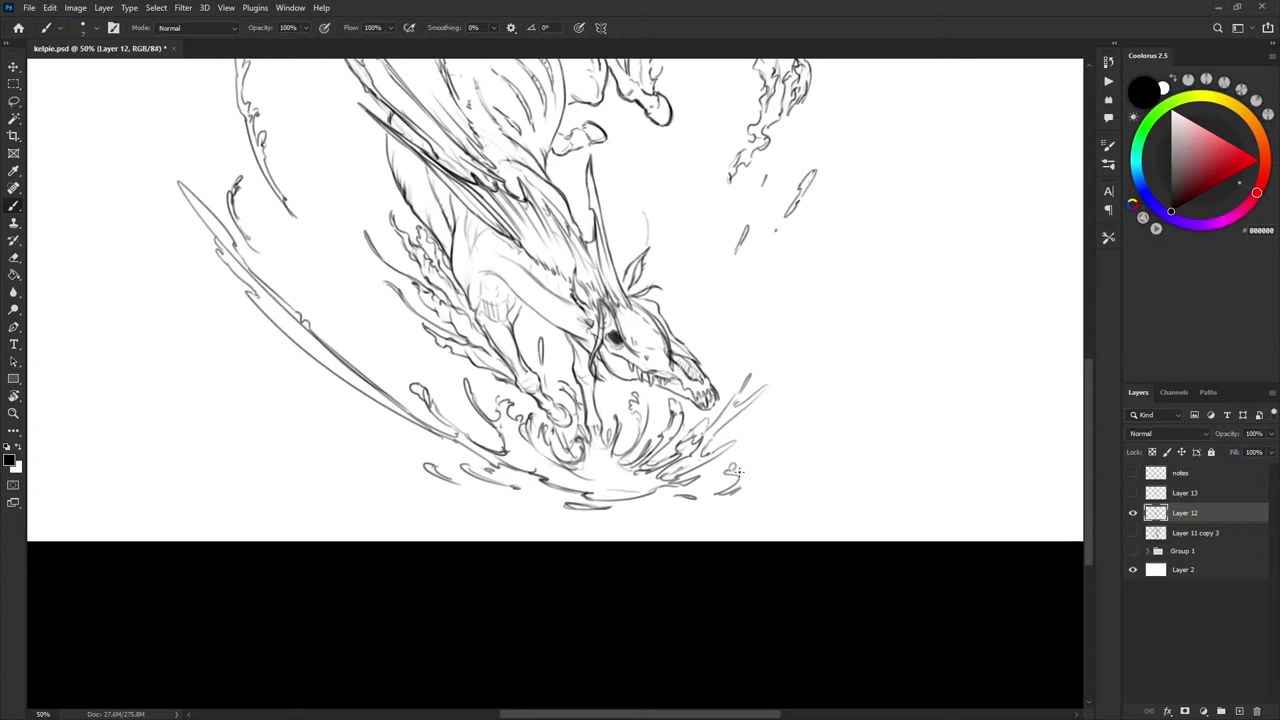
{"action": "mouse_move", "coordinate": [749, 476]}
{"action": "left_mouse_down"}
{"action": "mouse_move", "coordinate": [738, 484]}
{"action": "mouse_move", "coordinate": [746, 468]}
{"action": "left_mouse_up"}
{"action": "key", "text": "x"}
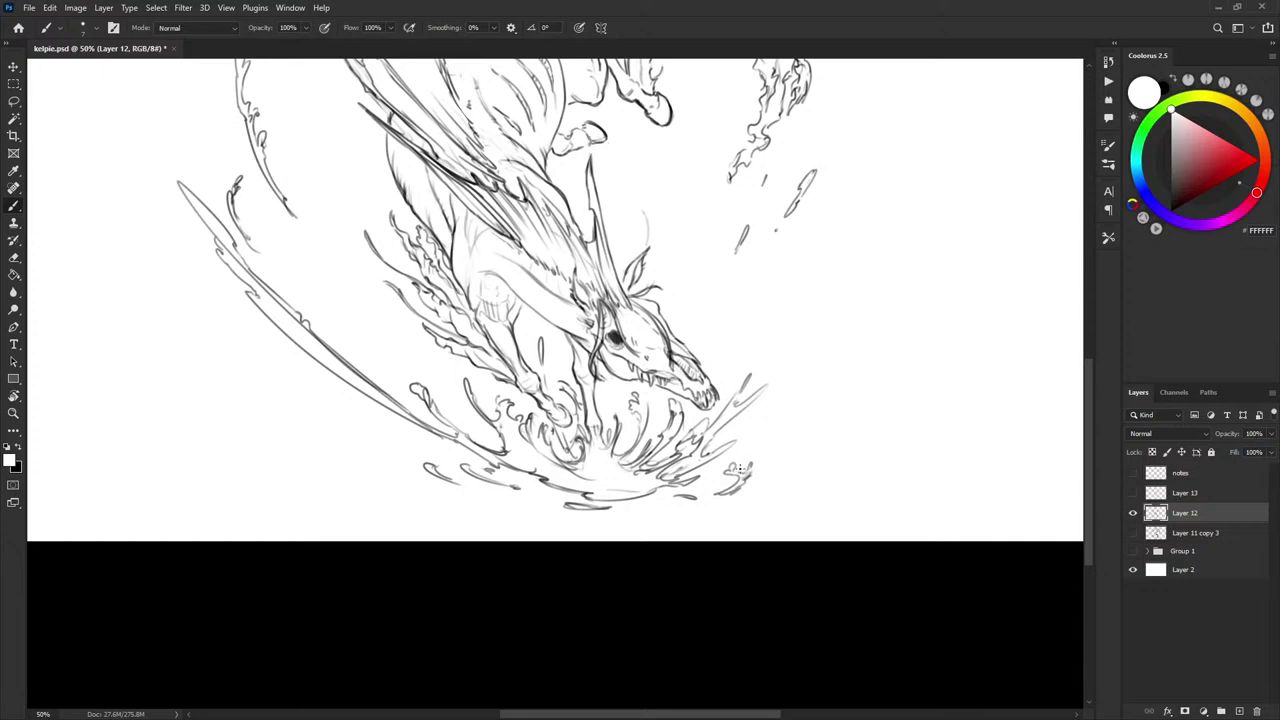
{"action": "key", "text": "x"}
{"action": "key", "text": "x"}
{"action": "key", "text": "x"}
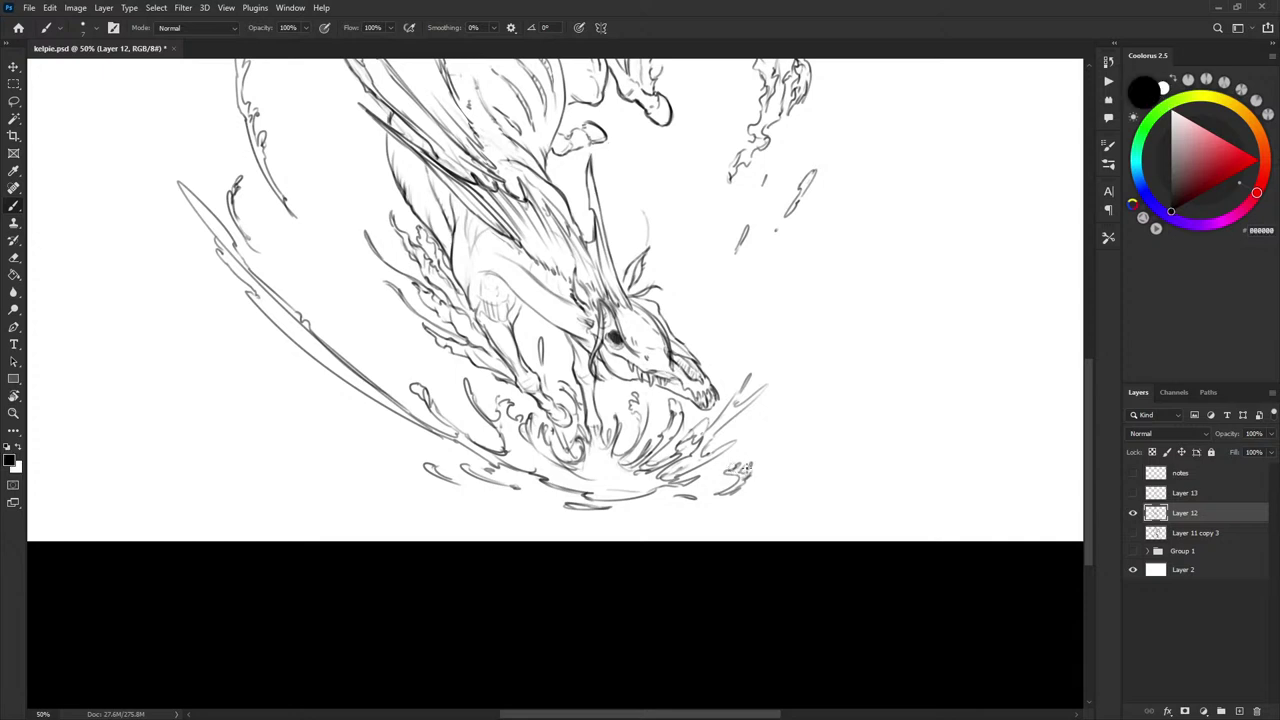
{"action": "key", "text": "x"}
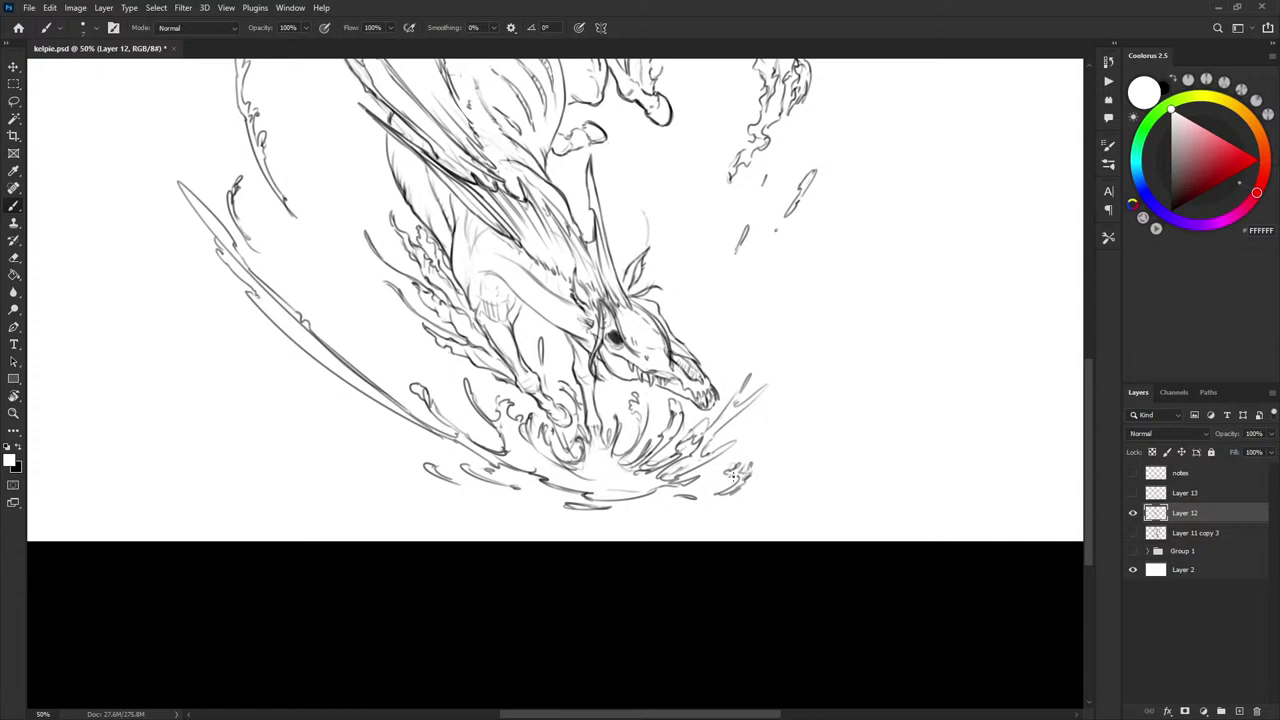
{"action": "key", "text": "x"}
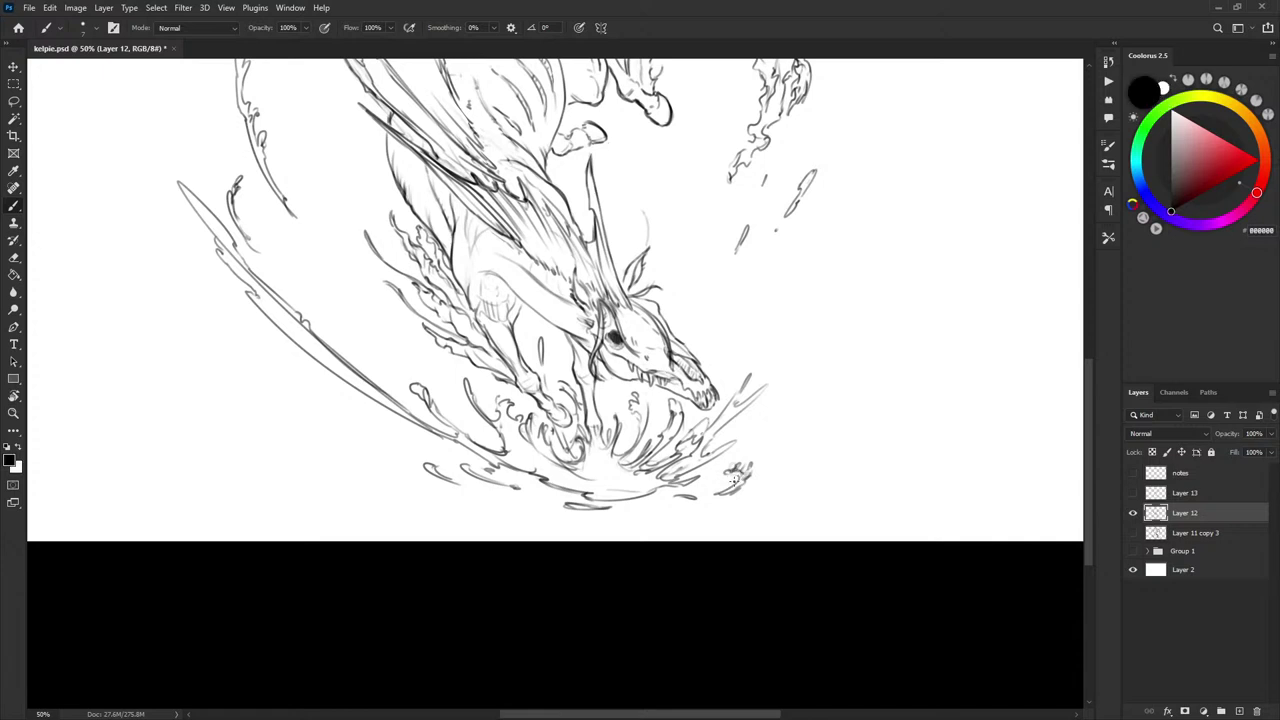
- Finish the outline of the curling droplet beside the splash with short black and white strokes
{"action": "left_click_drag", "start_coordinate": [734, 478], "coordinate": [741, 471]}
{"action": "key", "text": "x"}
{"action": "key", "text": "x"}
{"action": "mouse_move", "coordinate": [744, 466]}
{"action": "left_mouse_down"}
{"action": "mouse_move", "coordinate": [734, 492]}
{"action": "mouse_move", "coordinate": [751, 456]}
{"action": "left_mouse_up"}
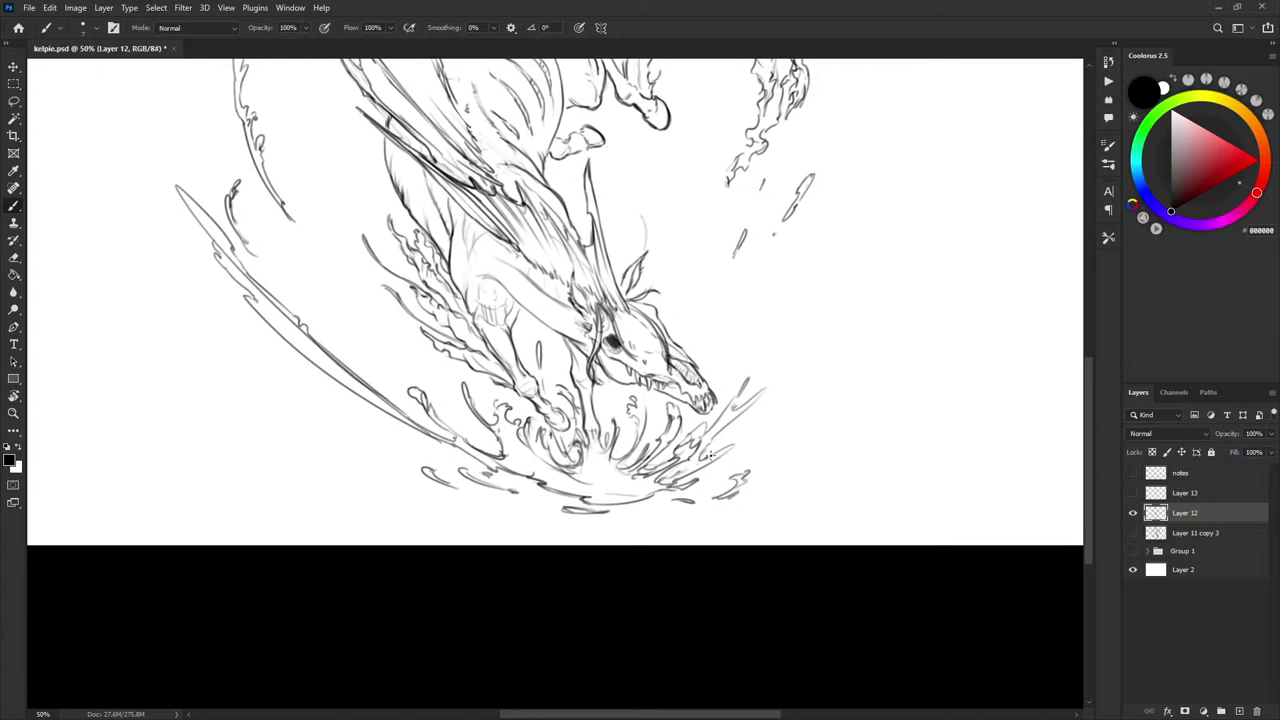
- Add small detail strokes to the tucked hind hoof just above the horn and the contour beside it
{"action": "left_click_drag", "start_coordinate": [745, 387], "coordinate": [747, 389]}
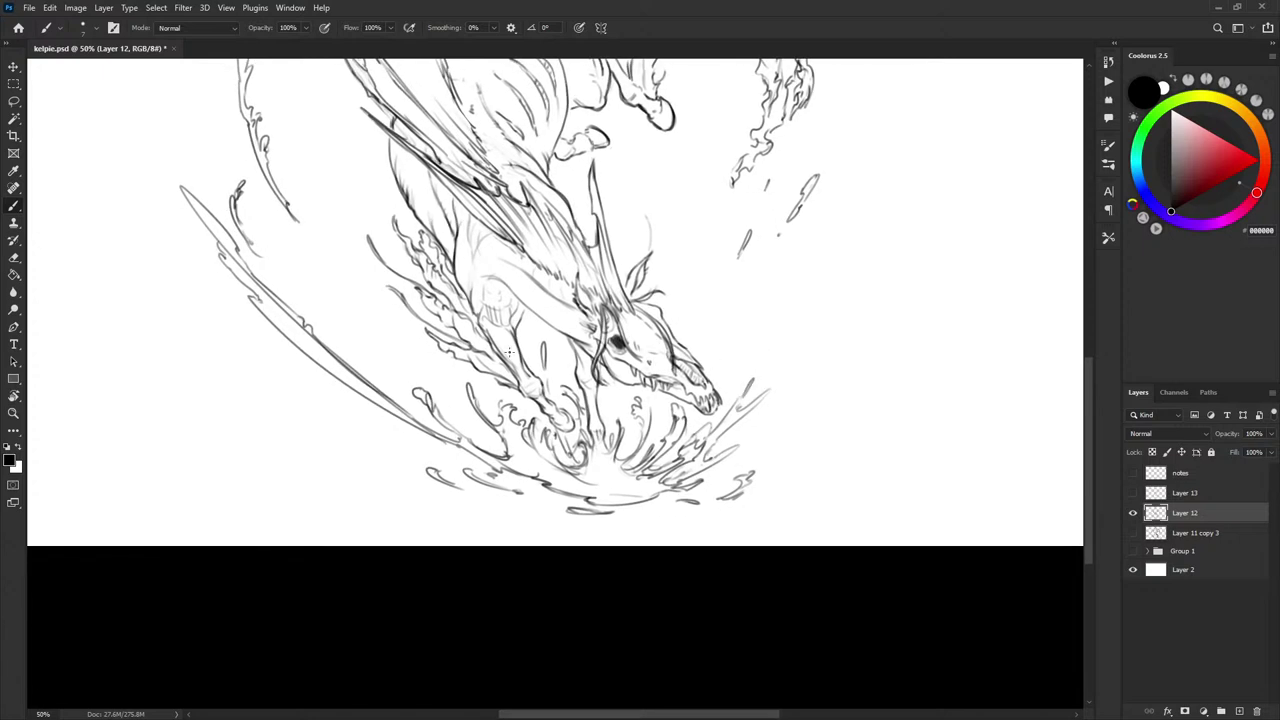
{"action": "left_click_drag", "start_coordinate": [748, 332], "coordinate": [739, 358]}
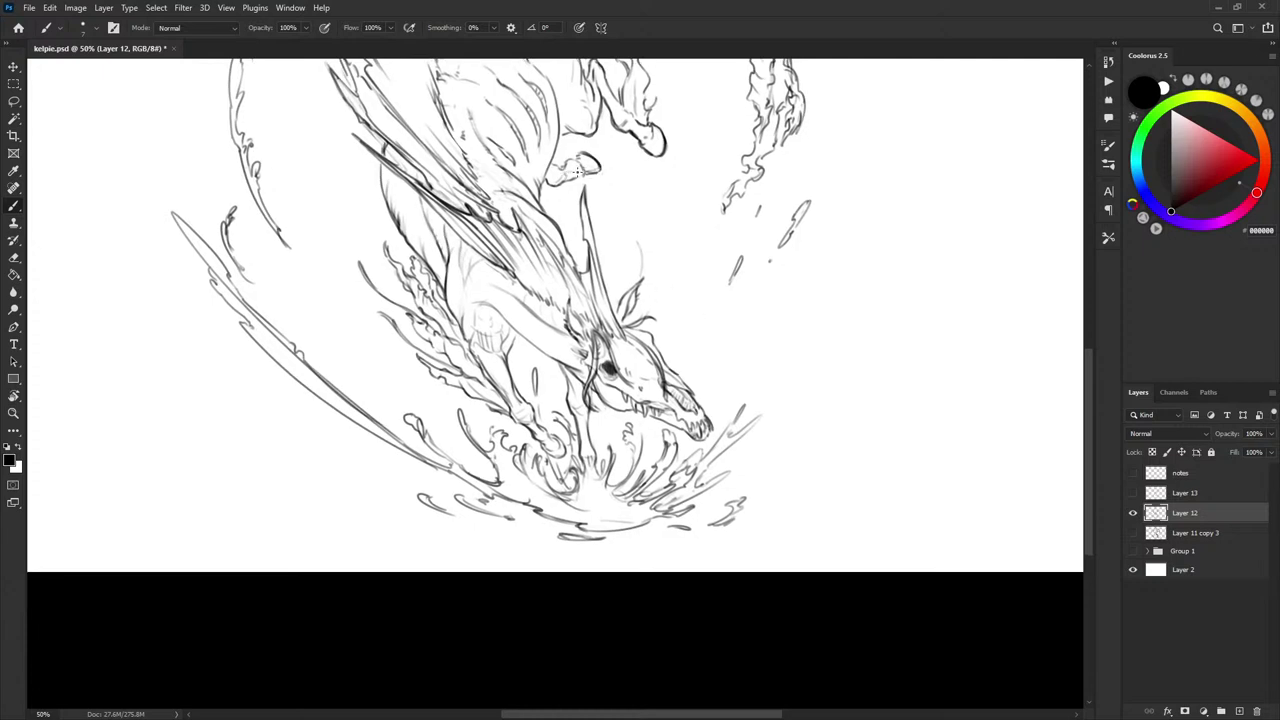
{"action": "left_click_drag", "start_coordinate": [572, 170], "coordinate": [574, 178]}
{"action": "left_click", "coordinate": [566, 172]}
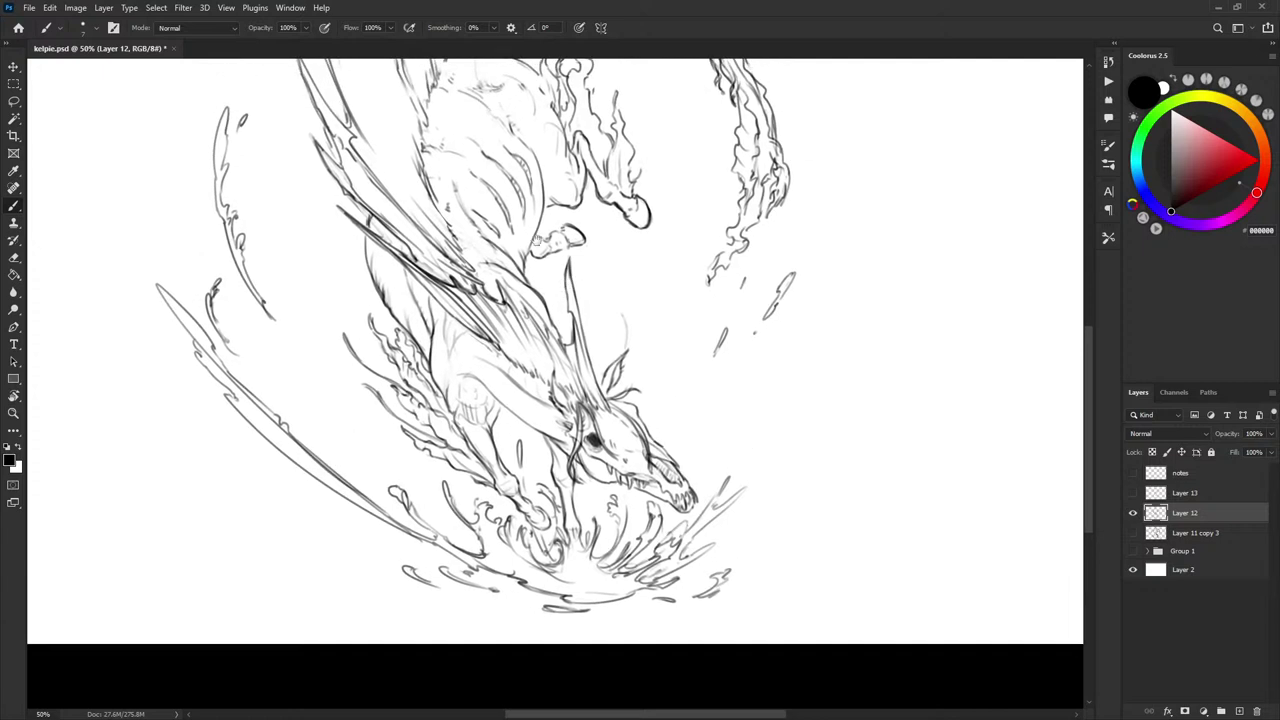
{"action": "left_click_drag", "start_coordinate": [525, 261], "coordinate": [545, 204]}
- Refine the raised hind leg around its flame-like fur with fine black and white strokes
{"action": "mouse_move", "coordinate": [598, 166]}
{"action": "left_mouse_down"}
{"action": "mouse_move", "coordinate": [582, 216]}
{"action": "mouse_move", "coordinate": [526, 246]}
{"action": "left_mouse_up"}
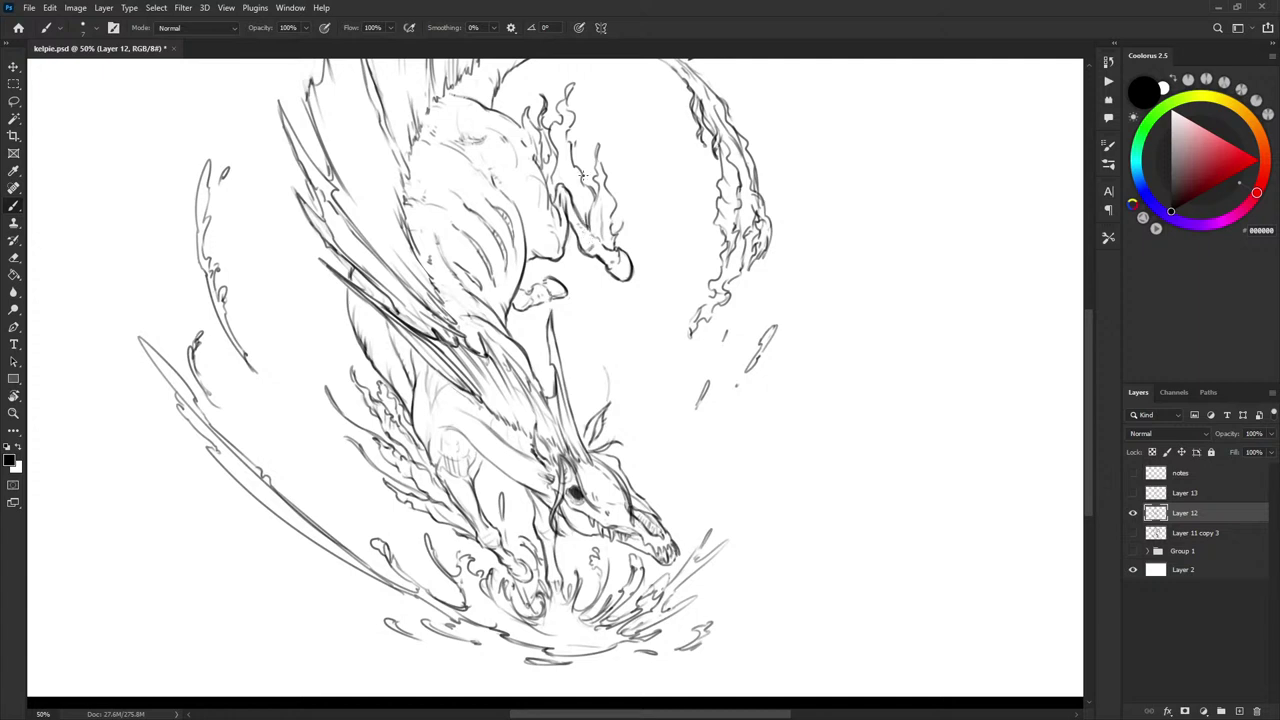
{"action": "key", "text": "x"}
{"action": "key", "text": "x"}
{"action": "left_click_drag", "start_coordinate": [556, 183], "coordinate": [556, 168]}
{"action": "key", "text": "x"}
{"action": "key", "text": "x"}
{"action": "left_click_drag", "start_coordinate": [629, 213], "coordinate": [631, 217]}
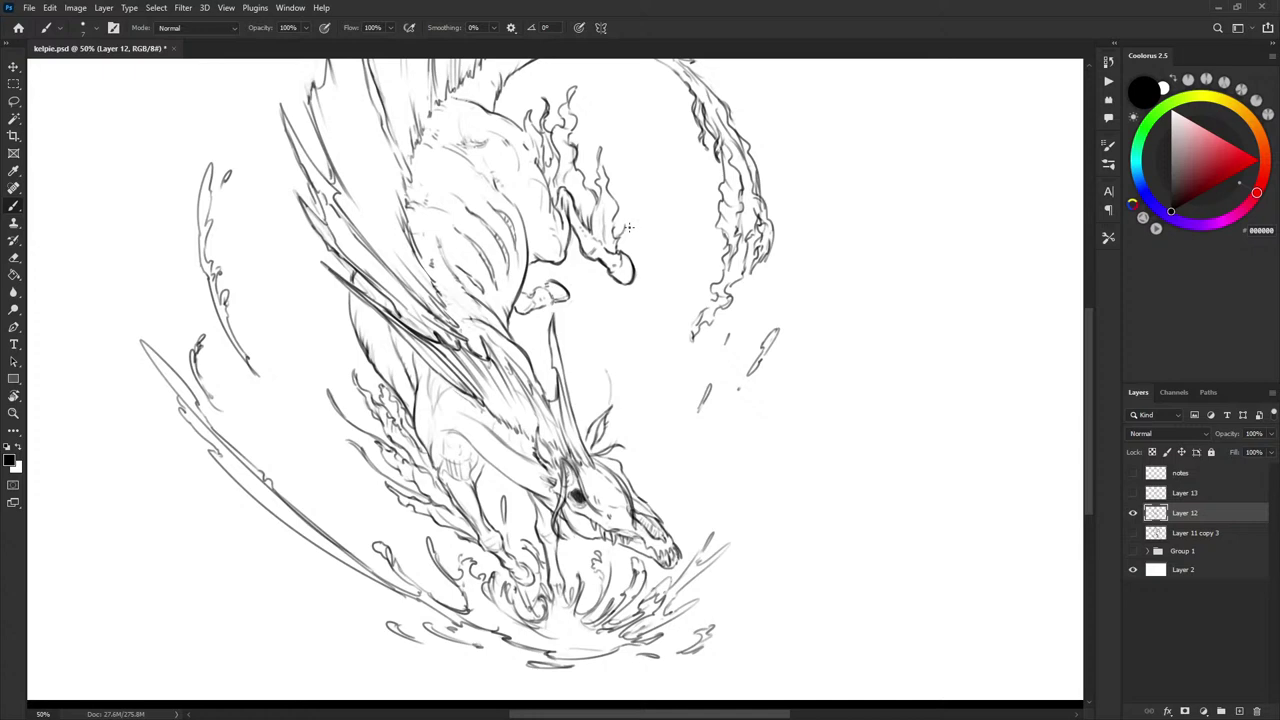
- Switch to PaintTool SAI and open the kelpie drawing there
{"action": "scroll", "coordinate": [647, 215], "scroll_direction": "up", "scroll_amount": 2}
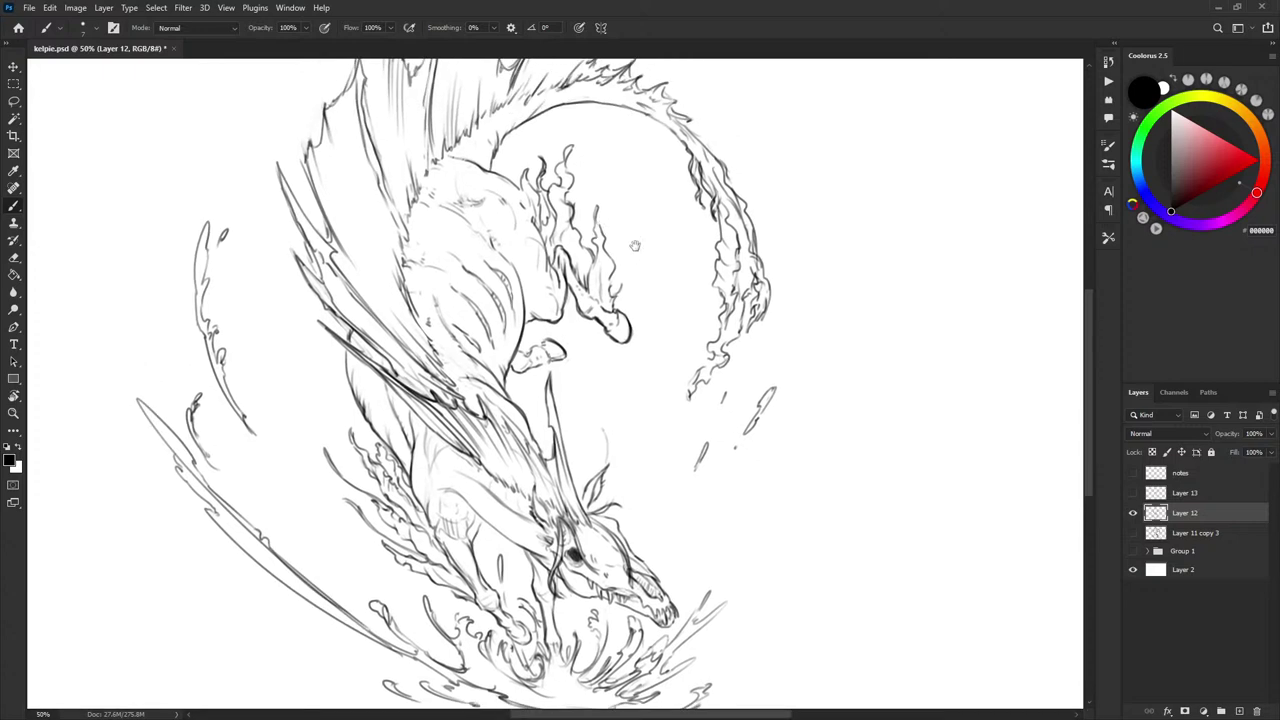
{"action": "scroll", "coordinate": [737, 263], "scroll_direction": "down", "scroll_amount": 5}
{"action": "scroll", "coordinate": [713, 388], "scroll_direction": "up", "scroll_amount": 1}
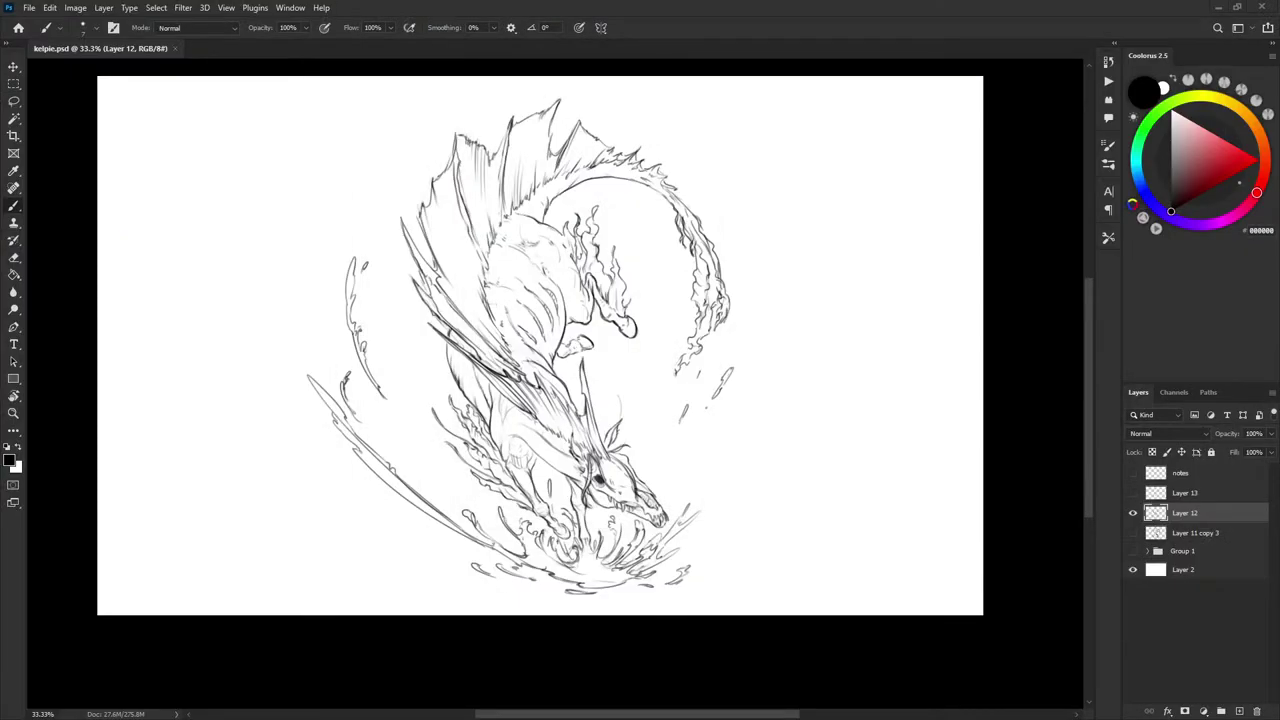
{"action": "key", "text": "ctrl+o"}
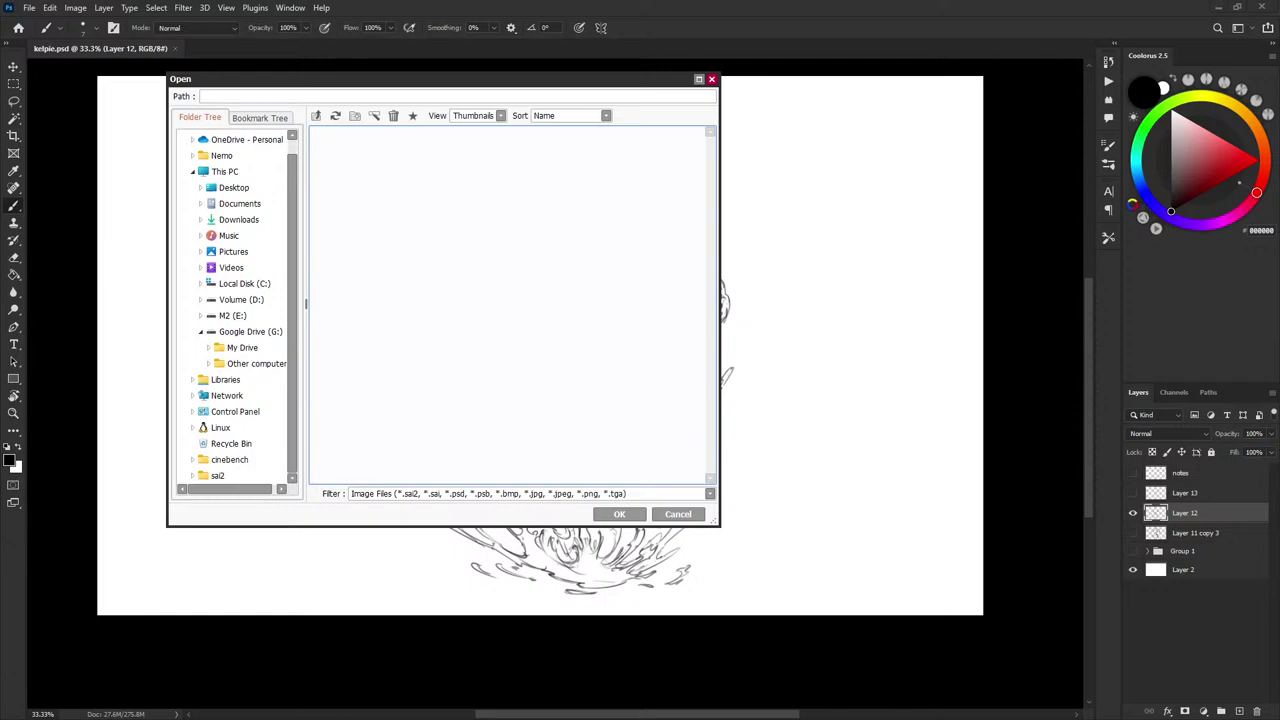
{"action": "left_click_drag", "start_coordinate": [600, 82], "coordinate": [606, 0]}
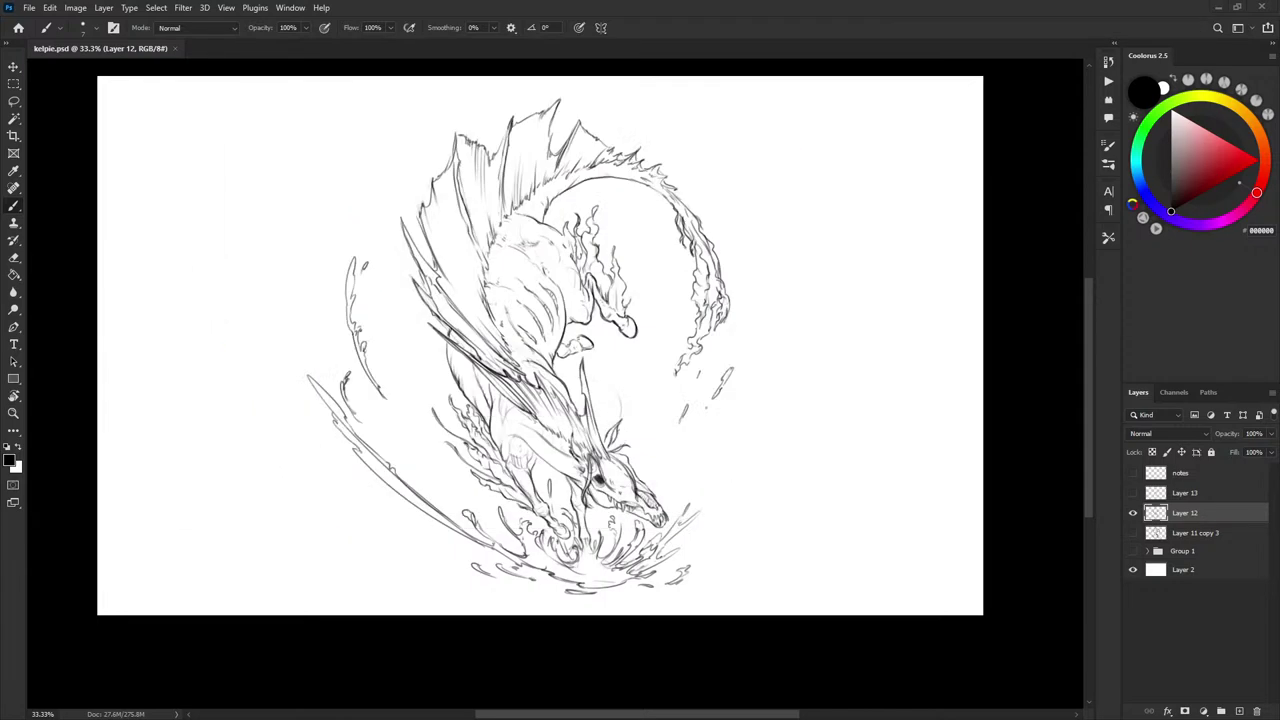
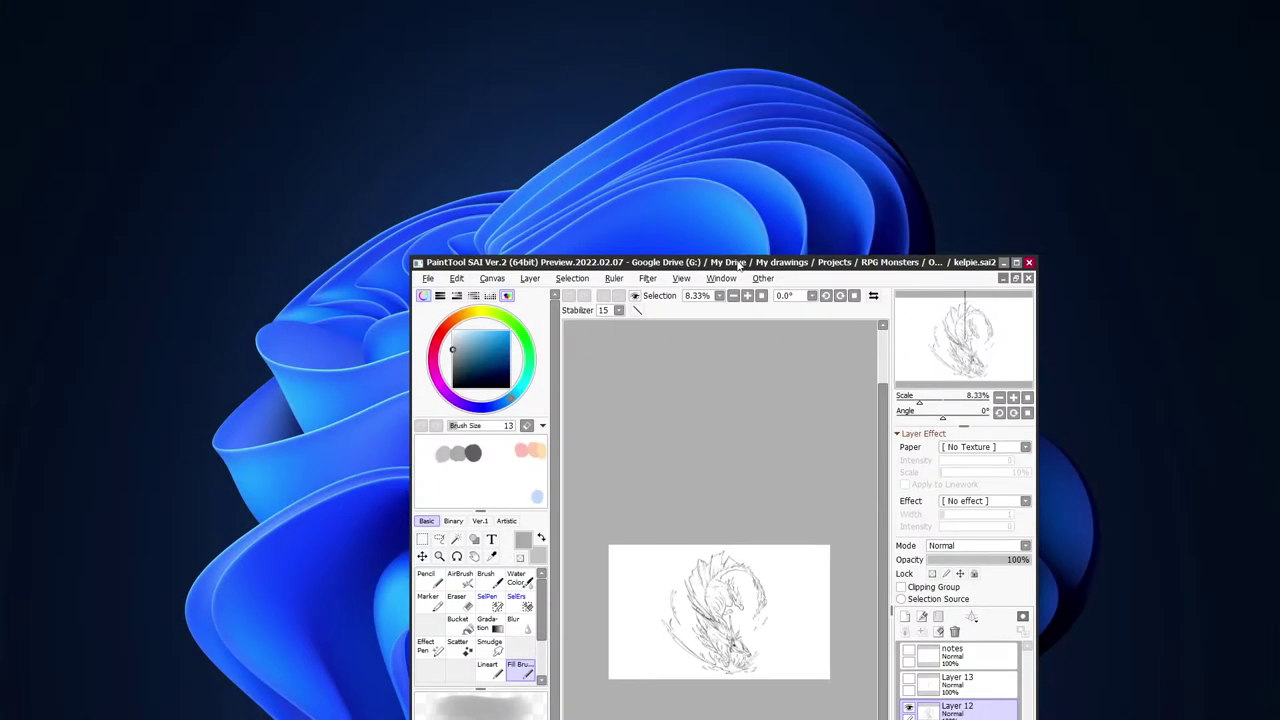
- Reduce the Fill Brush size to 70
{"action": "scroll", "coordinate": [823, 343], "scroll_direction": "up", "scroll_amount": 5}
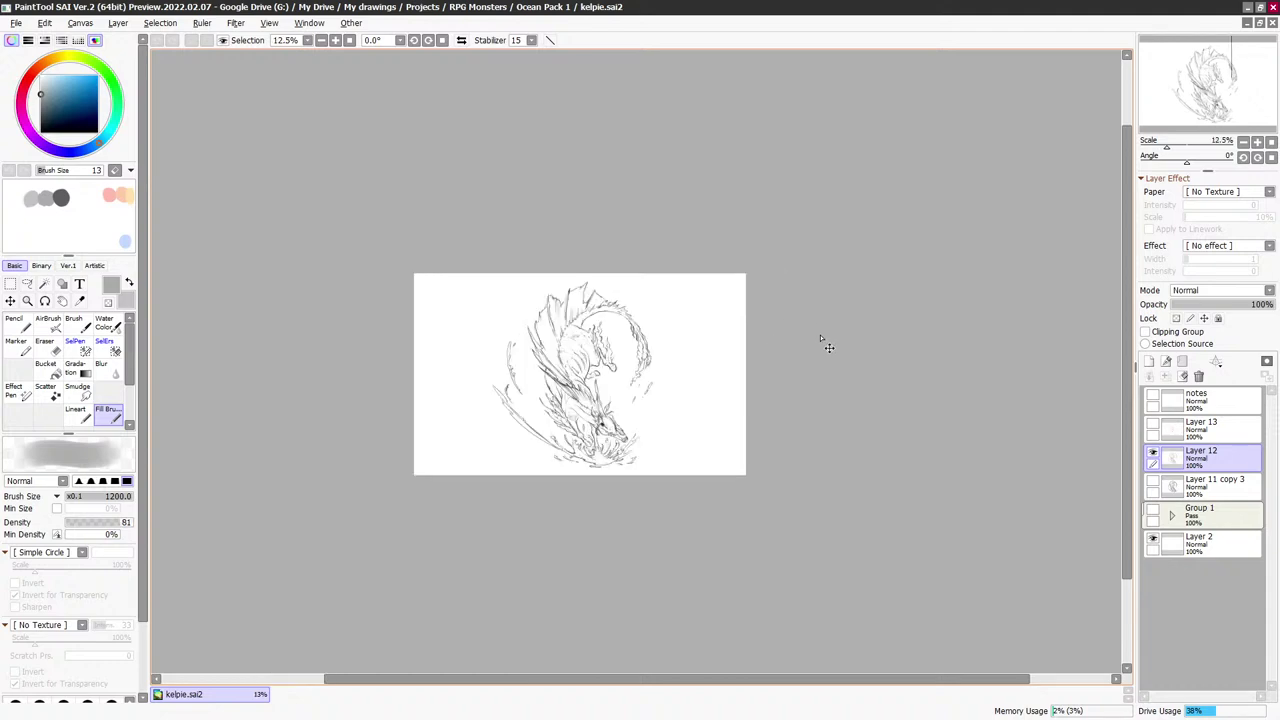
{"action": "left_click_drag", "start_coordinate": [573, 455], "coordinate": [748, 352]}
{"action": "scroll", "coordinate": [771, 335], "scroll_direction": "up", "scroll_amount": 1}
{"action": "scroll", "coordinate": [747, 354], "scroll_direction": "up", "scroll_amount": 2}
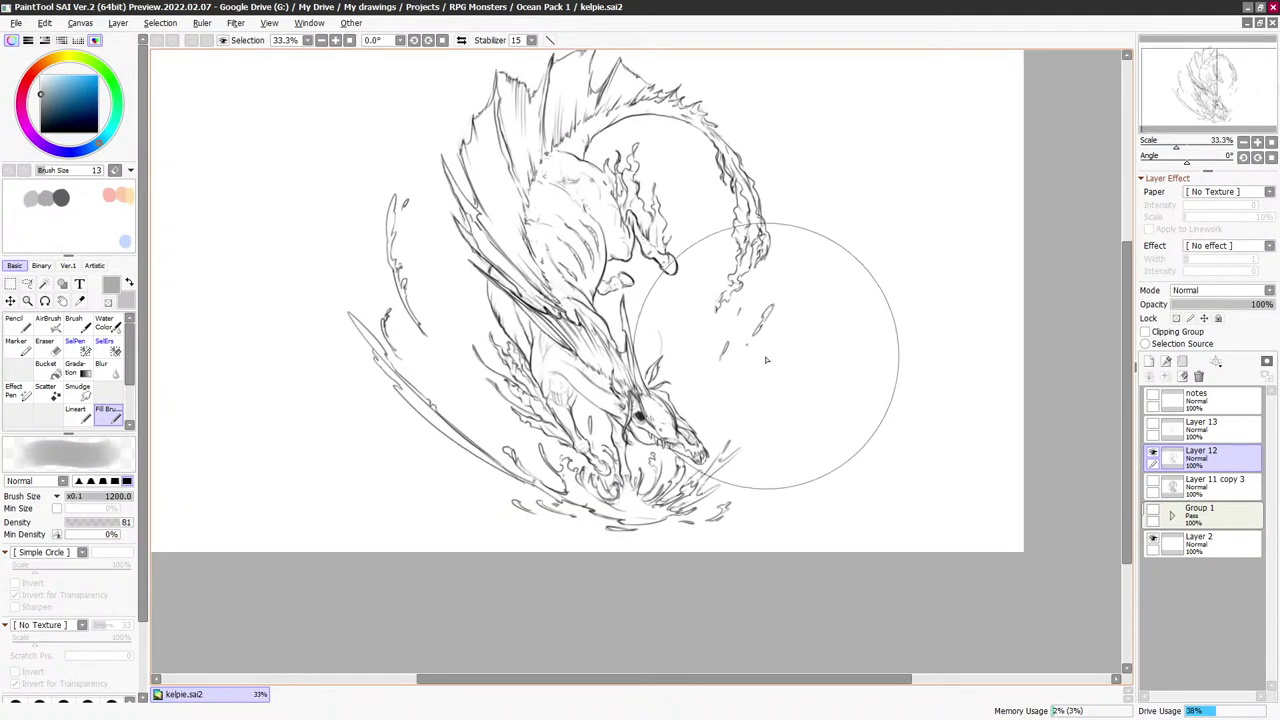
{"action": "left_click_drag", "start_coordinate": [692, 426], "coordinate": [704, 400]}
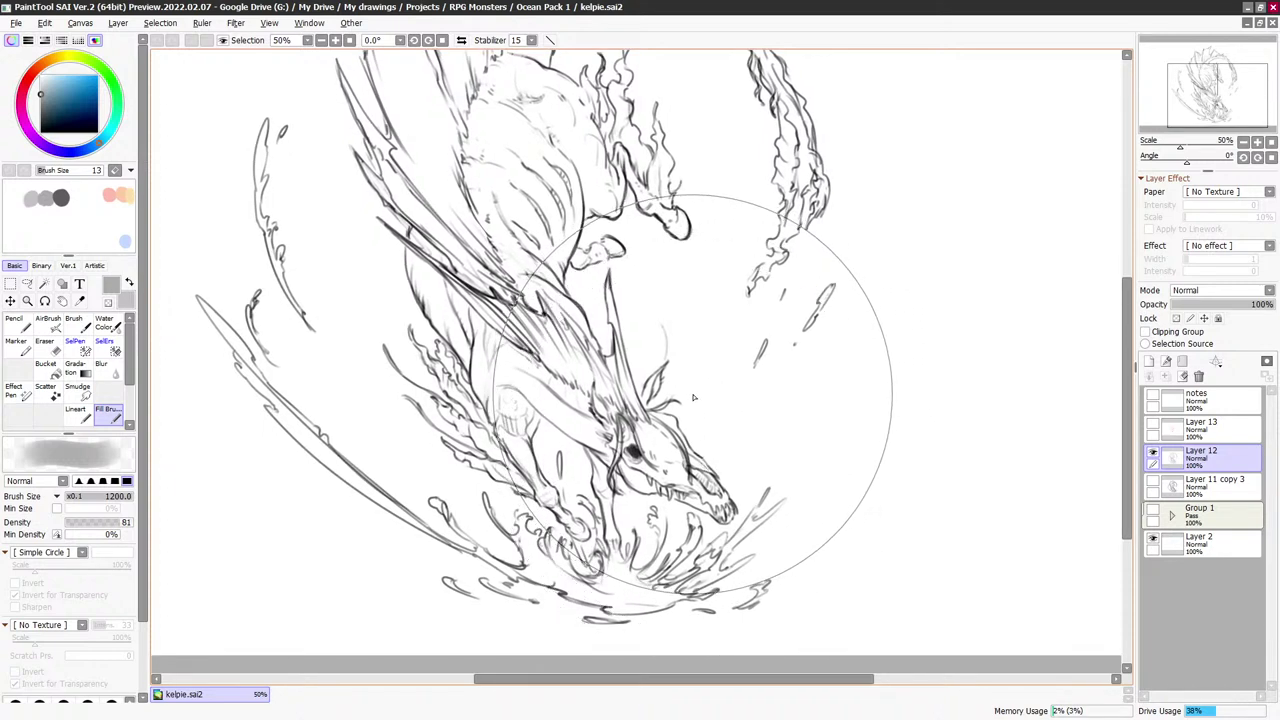
{"action": "mouse_move", "coordinate": [824, 292]}
{"action": "left_mouse_down"}
{"action": "mouse_move", "coordinate": [817, 386]}
{"action": "mouse_move", "coordinate": [809, 354]}
{"action": "mouse_move", "coordinate": [824, 307]}
{"action": "left_mouse_up"}
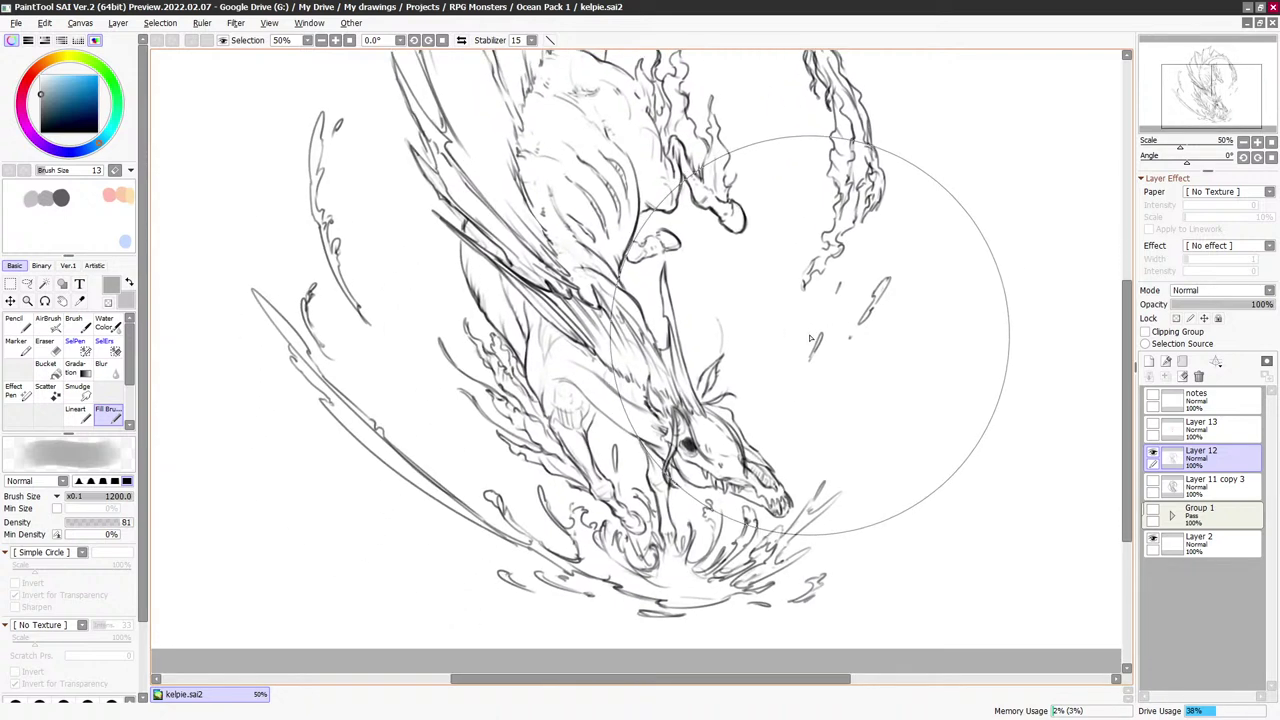
{"action": "key", "text": "bracketleft"}
{"action": "key", "text": "bracketleft"}
{"action": "key", "text": "bracketleft"}
{"action": "key", "text": "bracketleft"}
{"action": "key", "text": "bracketleft"}
{"action": "key", "text": "bracketleft"}
{"action": "key", "text": "bracketleft"}
{"action": "key", "text": "bracketleft"}
{"action": "key", "text": "bracketleft"}
{"action": "key", "text": "bracketleft"}
{"action": "key", "text": "bracketleft"}
{"action": "key", "text": "bracketleft"}
{"action": "key", "text": "bracketleft"}
{"action": "key", "text": "bracketleft"}
{"action": "key", "text": "bracketleft"}
{"action": "key", "text": "bracketleft"}
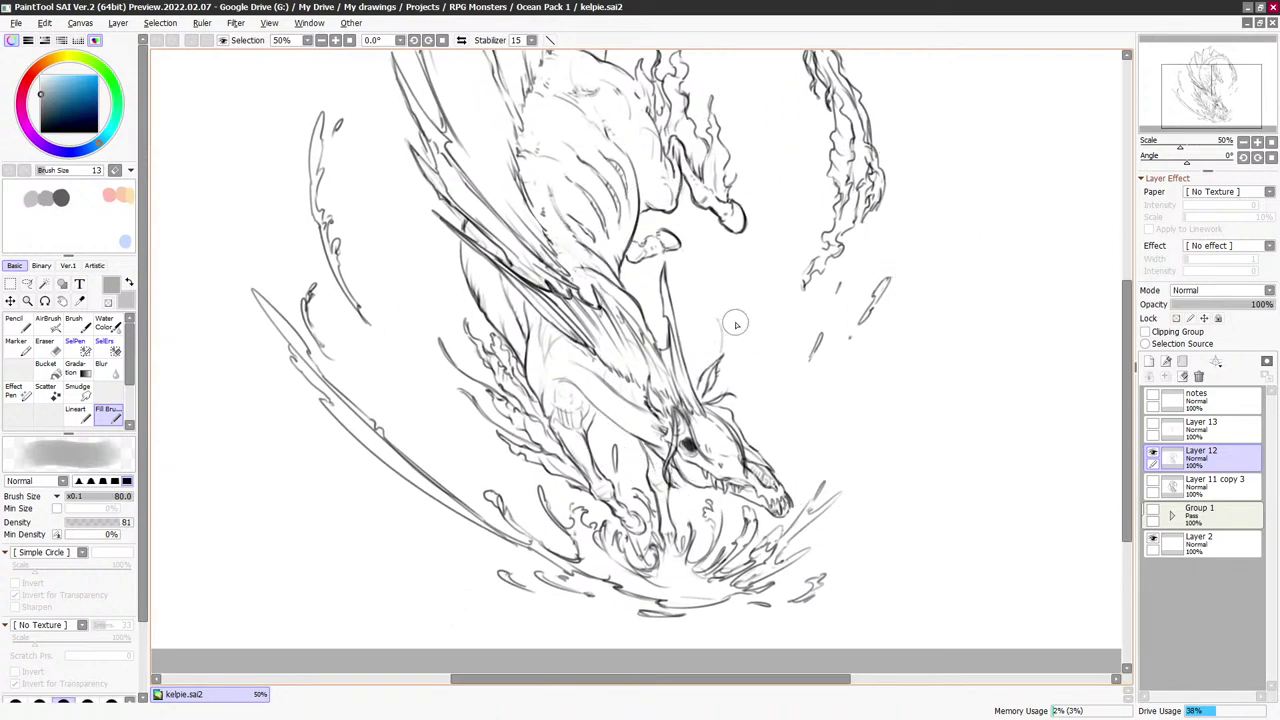
{"action": "left_click_drag", "start_coordinate": [763, 389], "coordinate": [763, 365]}
{"action": "scroll", "coordinate": [760, 370], "scroll_direction": "up", "scroll_amount": 5}
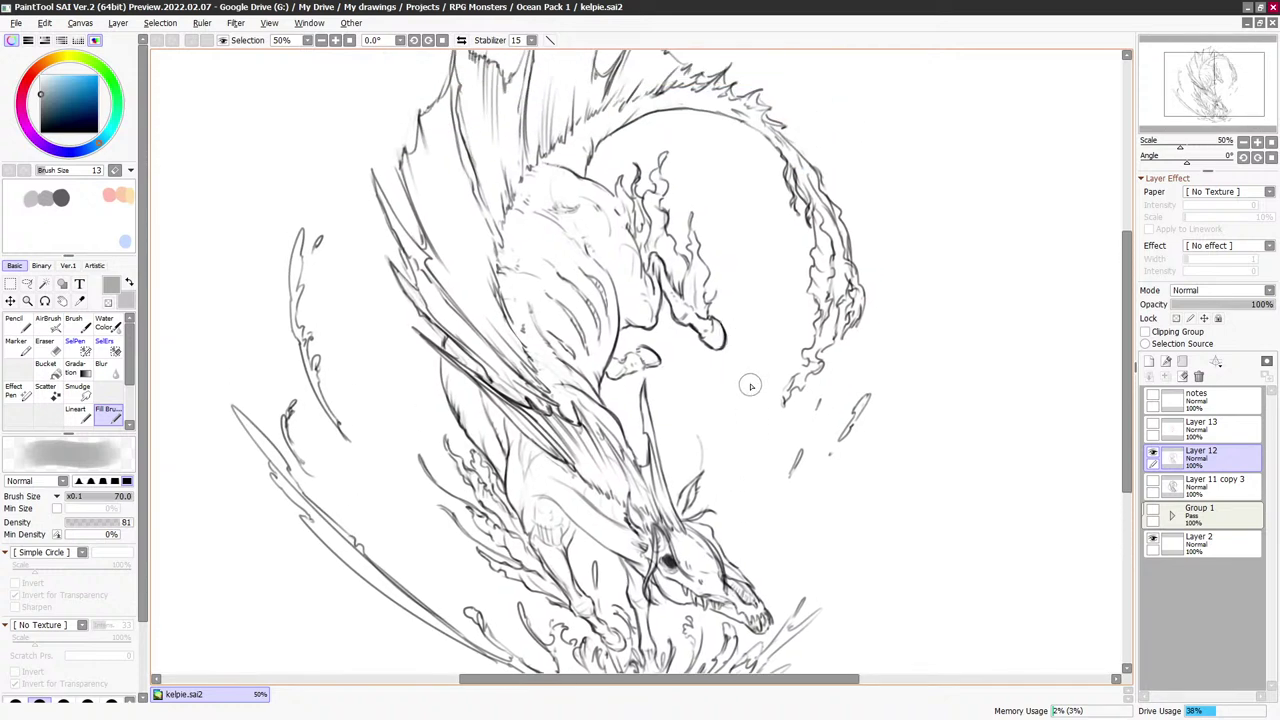
{"action": "scroll", "coordinate": [748, 362], "scroll_direction": "down", "scroll_amount": 2}
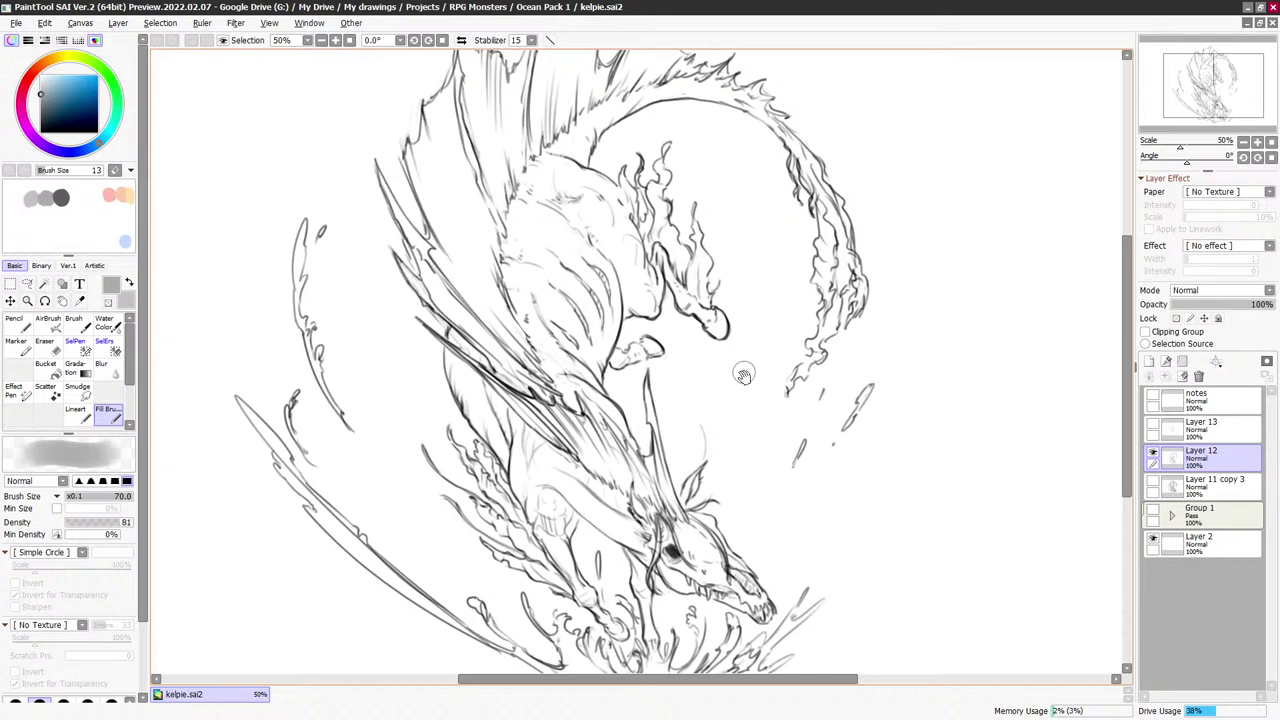
- Move Layer 12 to the top of the layer stack, above notes, and keep it as the active layer
{"action": "left_click_drag", "start_coordinate": [1163, 456], "coordinate": [1195, 393]}
{"action": "left_click", "coordinate": [1208, 490], "text": "shift"}
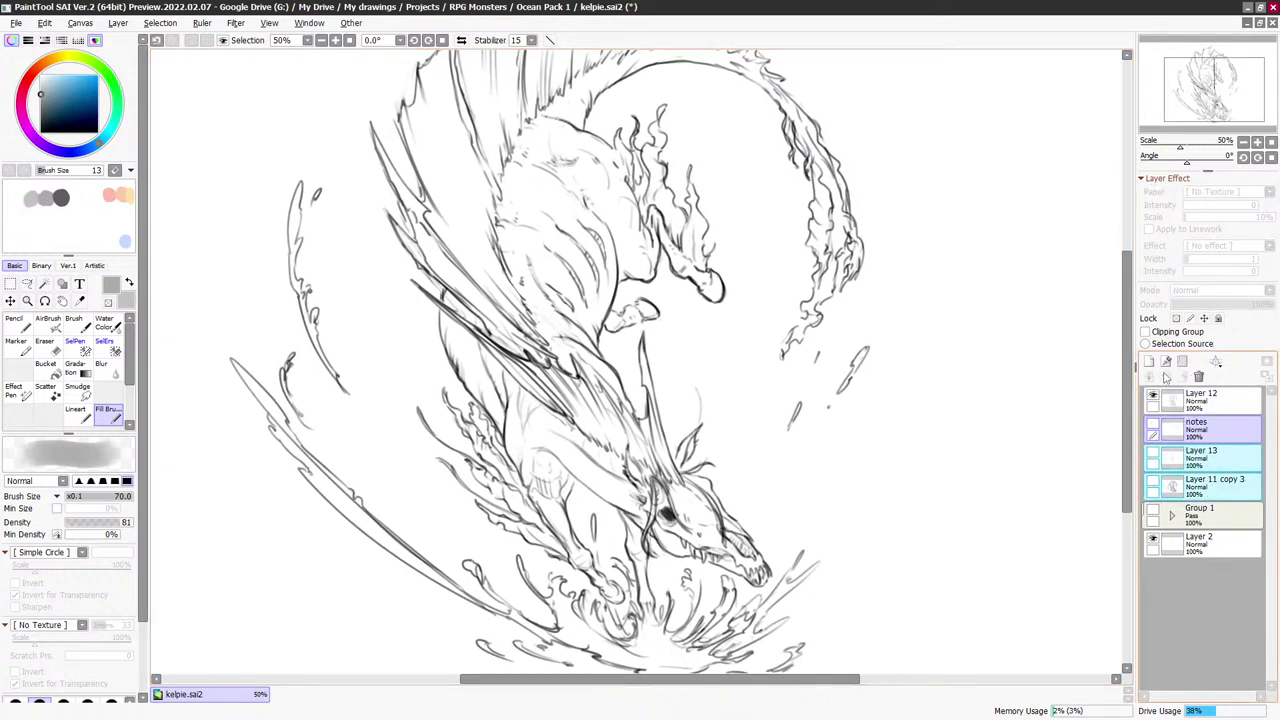
{"action": "left_click", "coordinate": [1211, 411]}
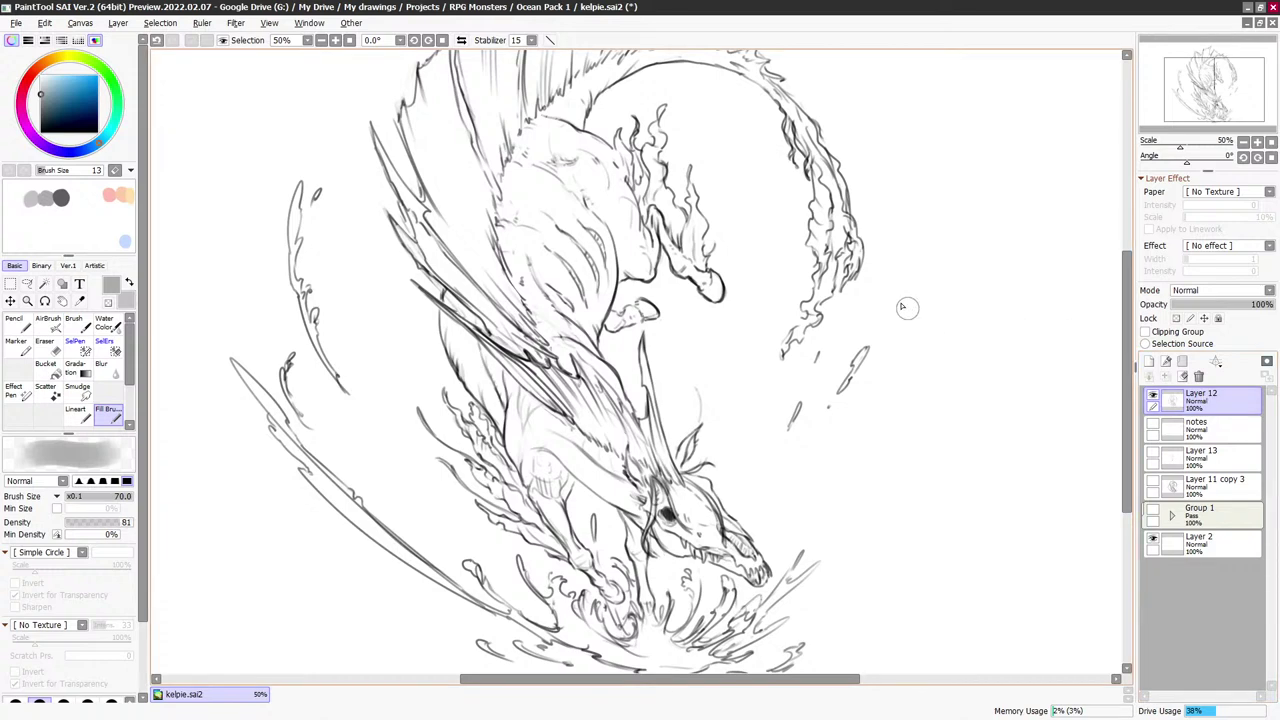
{"action": "left_click_drag", "start_coordinate": [834, 354], "coordinate": [848, 354]}
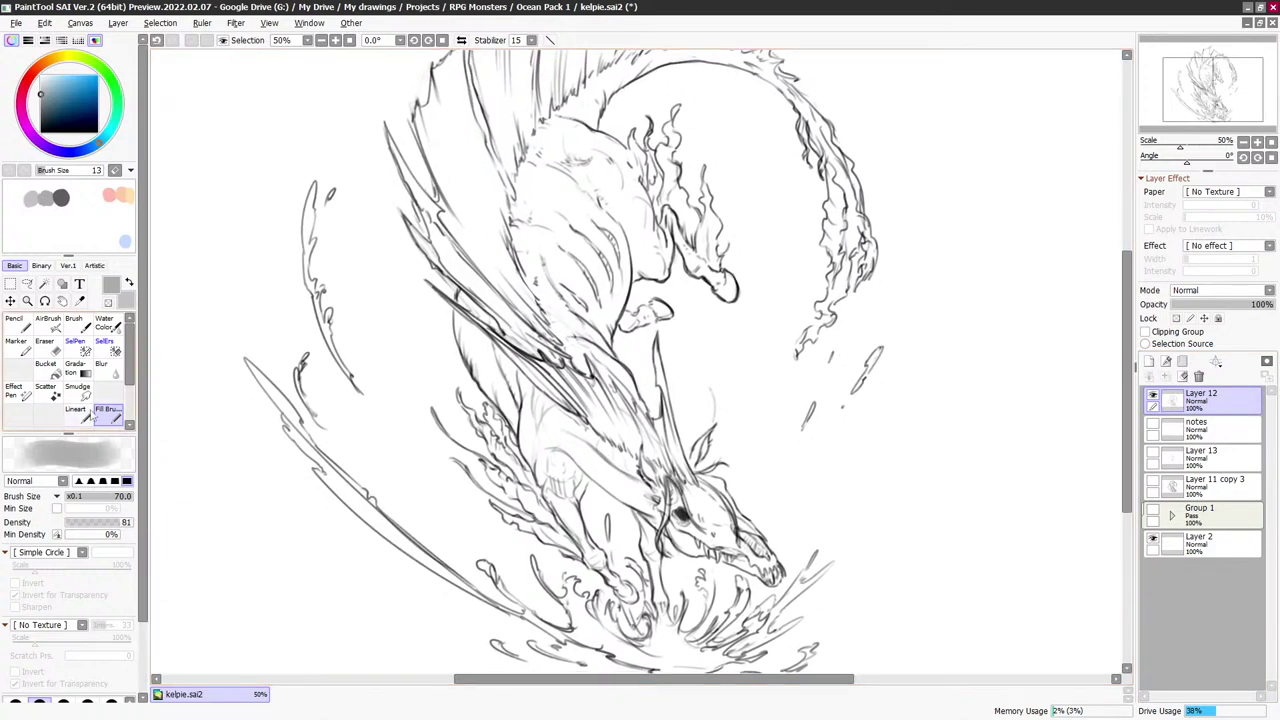
- Choose the Lineart brush at size 3.5 and set the drawing colour to black
{"action": "left_click", "coordinate": [77, 414]}
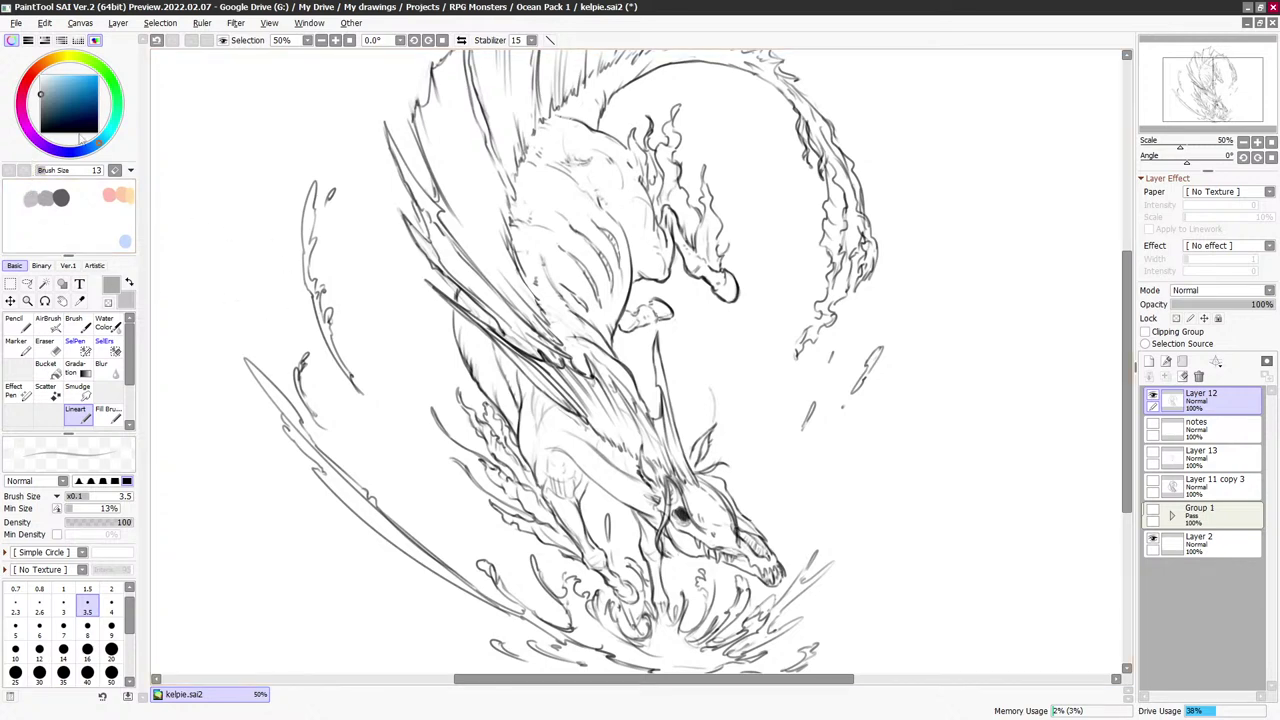
{"action": "left_click", "coordinate": [42, 132]}
{"action": "left_click_drag", "start_coordinate": [858, 346], "coordinate": [829, 317]}
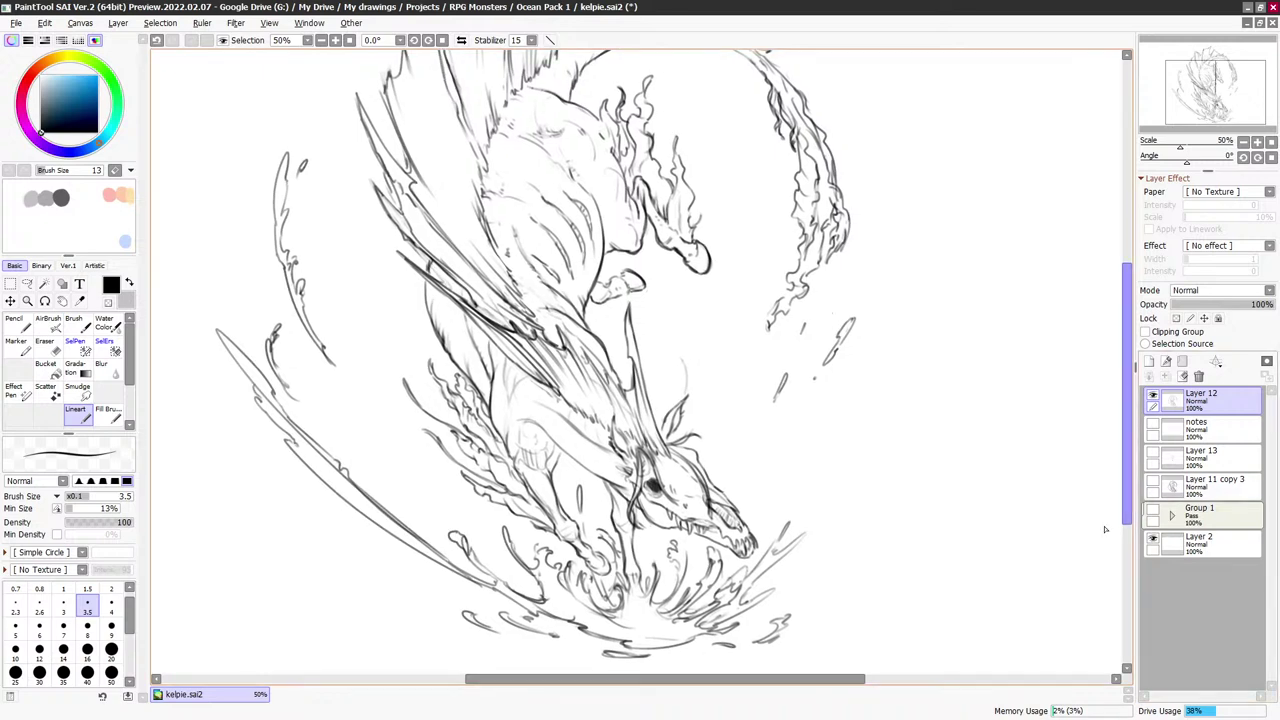
{"action": "left_click_drag", "start_coordinate": [714, 351], "coordinate": [727, 316]}
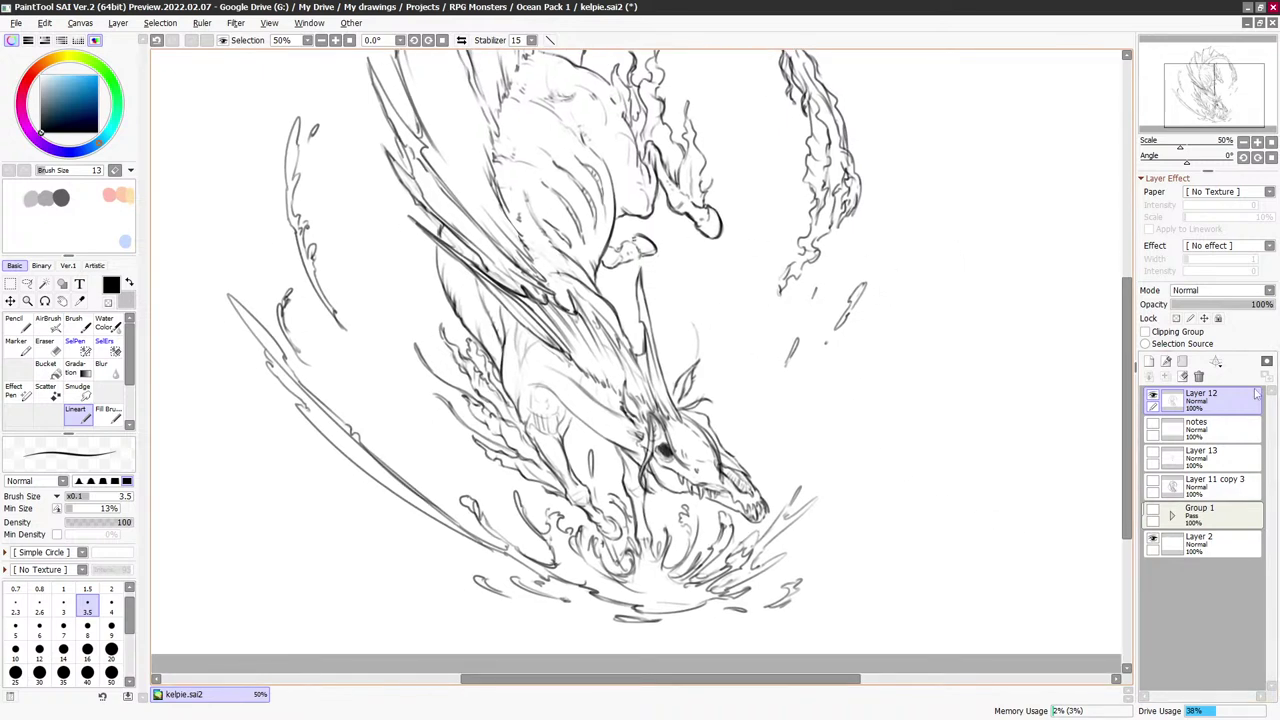
- Lower the opacity of the Layer 12 sketch to 39%
{"action": "left_click", "coordinate": [1153, 395]}
{"action": "left_click", "coordinate": [1153, 395]}
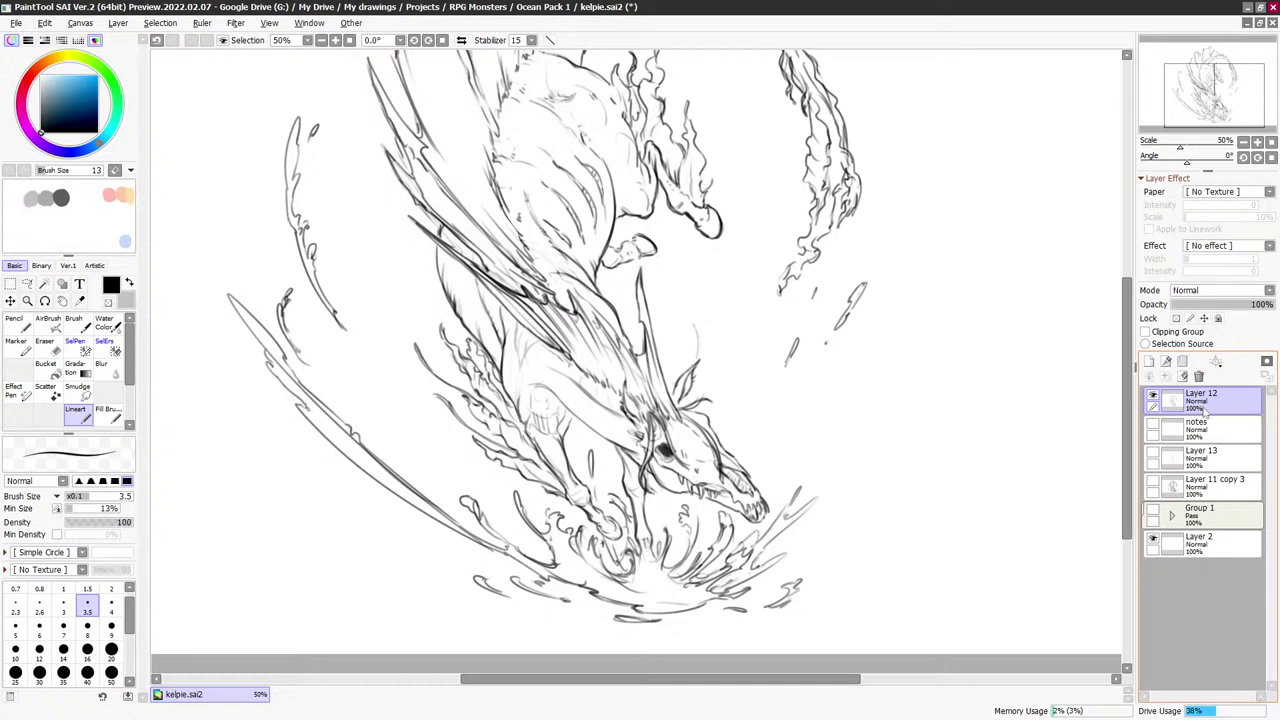
{"action": "left_click", "coordinate": [1227, 305]}
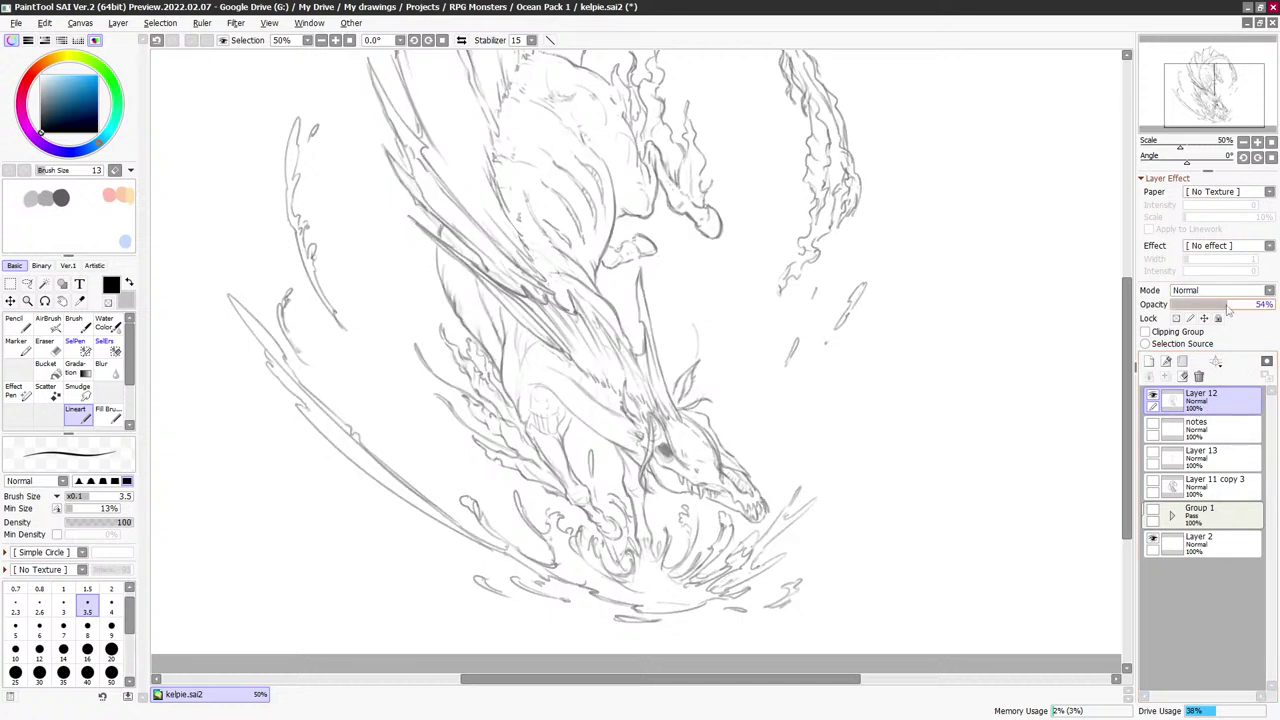
{"action": "left_click_drag", "start_coordinate": [1227, 311], "coordinate": [1211, 310]}
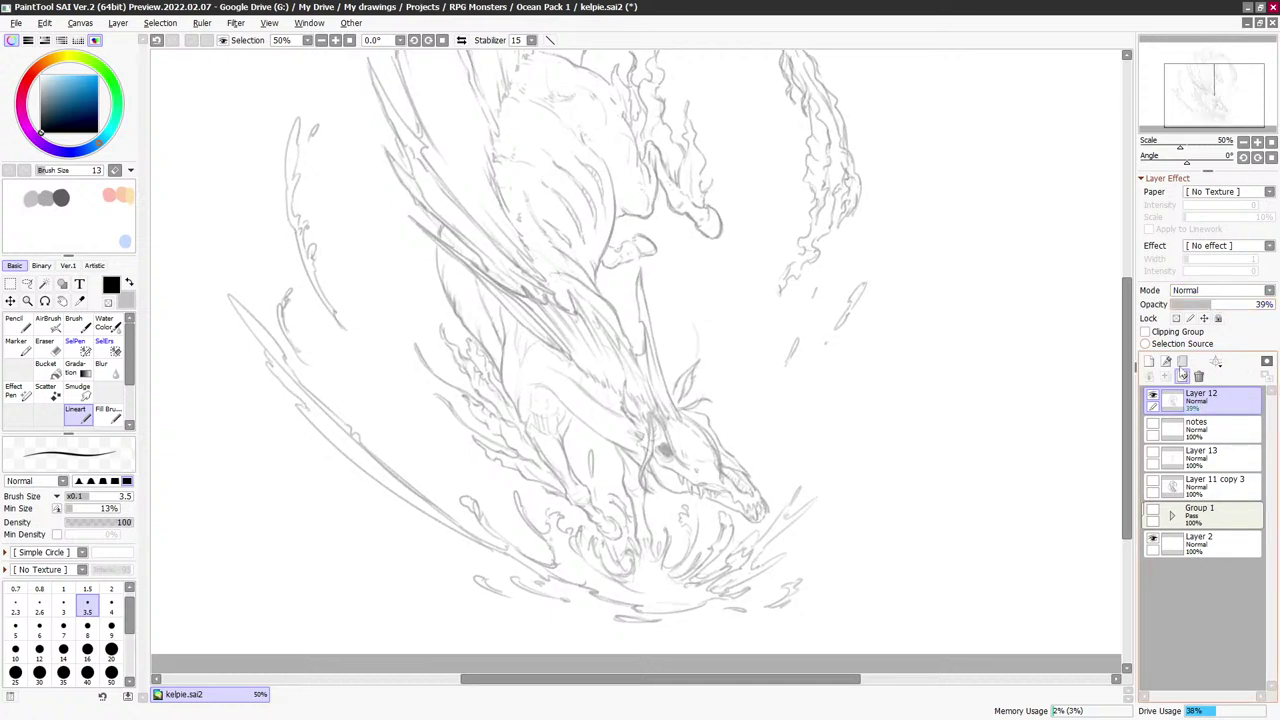
- Add a new empty layer and place it directly below Layer 12
{"action": "left_click", "coordinate": [1151, 362]}
{"action": "left_click_drag", "start_coordinate": [1202, 407], "coordinate": [1210, 440]}
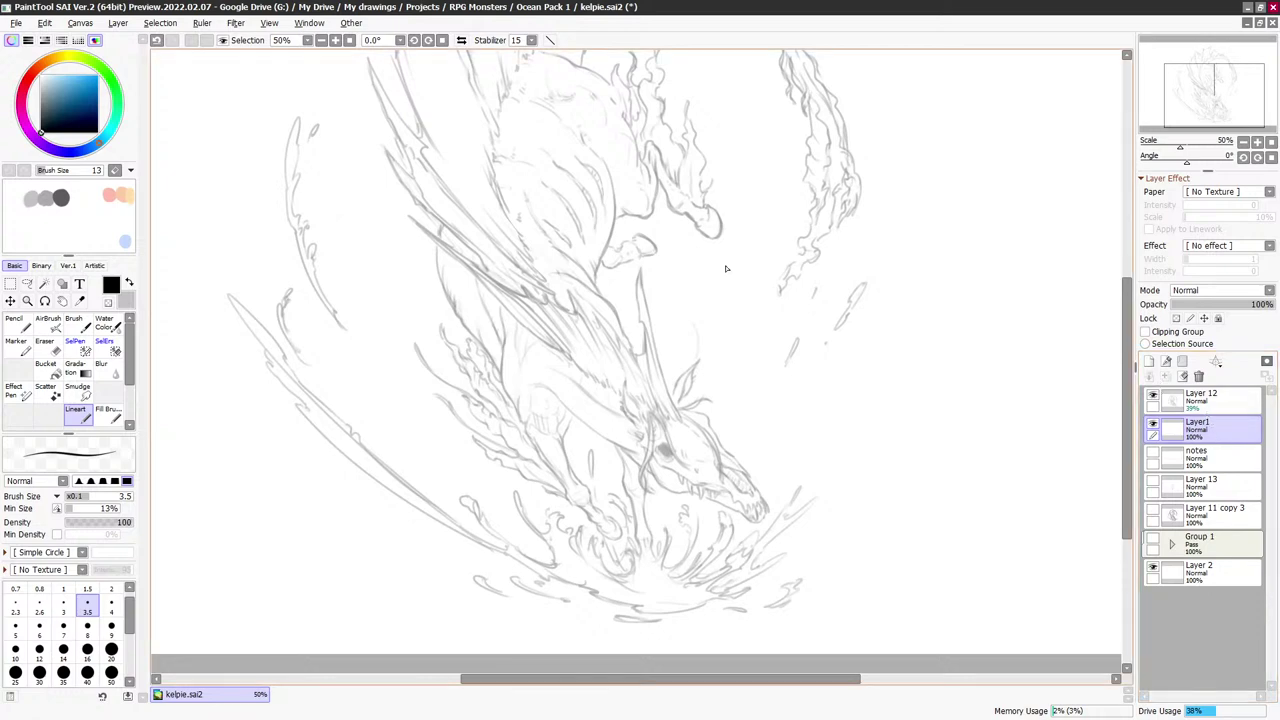
{"action": "left_click_drag", "start_coordinate": [741, 309], "coordinate": [750, 309]}
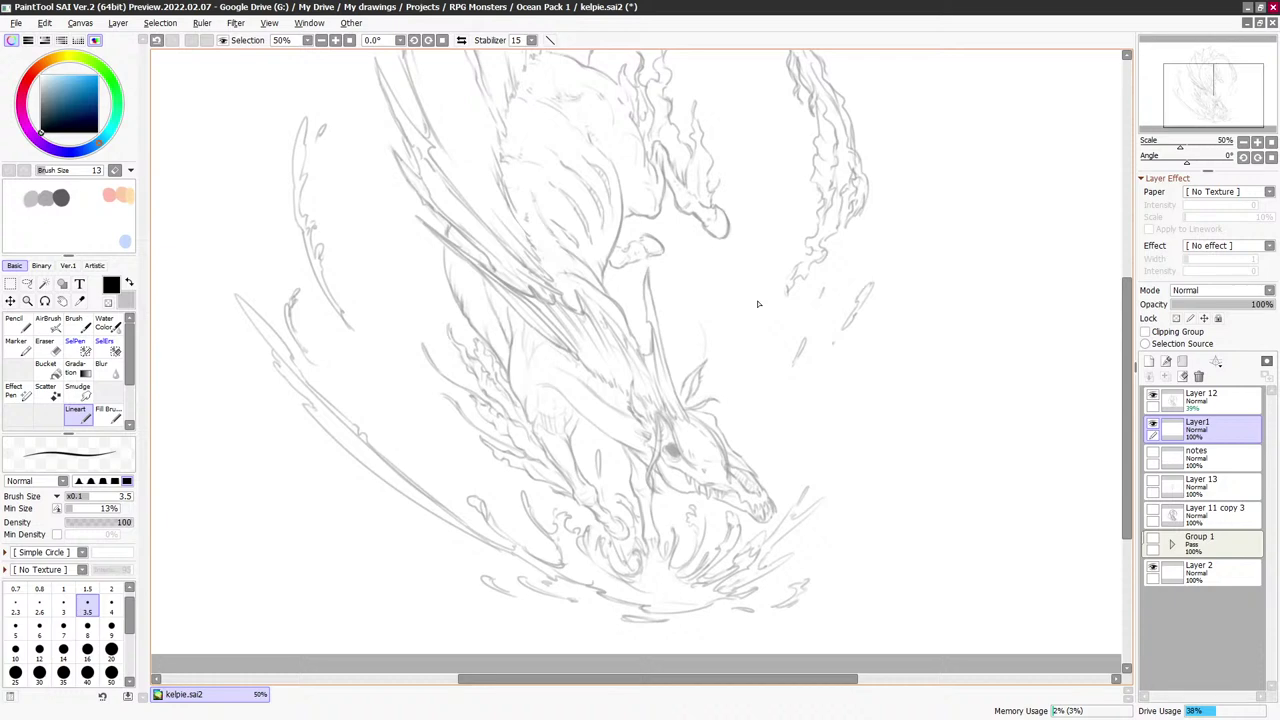
{"action": "left_click_drag", "start_coordinate": [614, 436], "coordinate": [774, 370]}
{"action": "key", "text": "ctrl+z"}
{"action": "scroll", "coordinate": [790, 420], "scroll_direction": "up", "scroll_amount": 1}
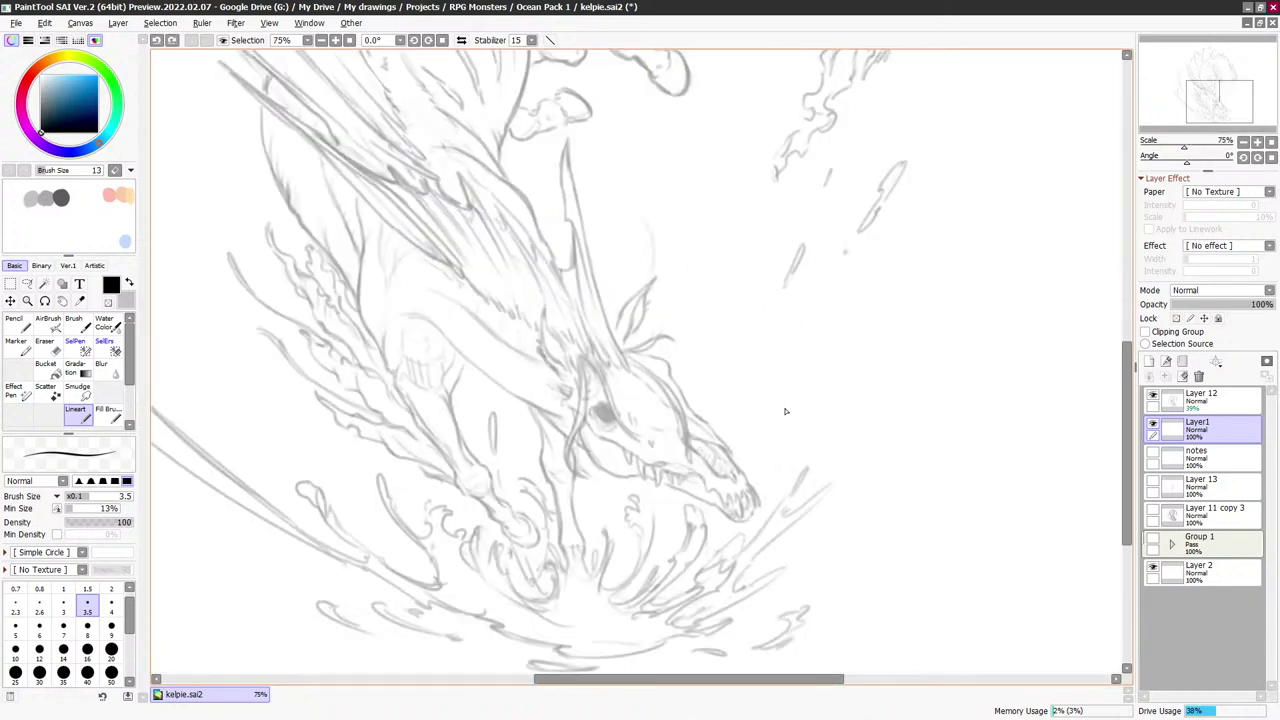
- Move the Layer 12 sketch beneath the new empty layer, keeping the sketch visible
{"action": "left_click", "coordinate": [1153, 396]}
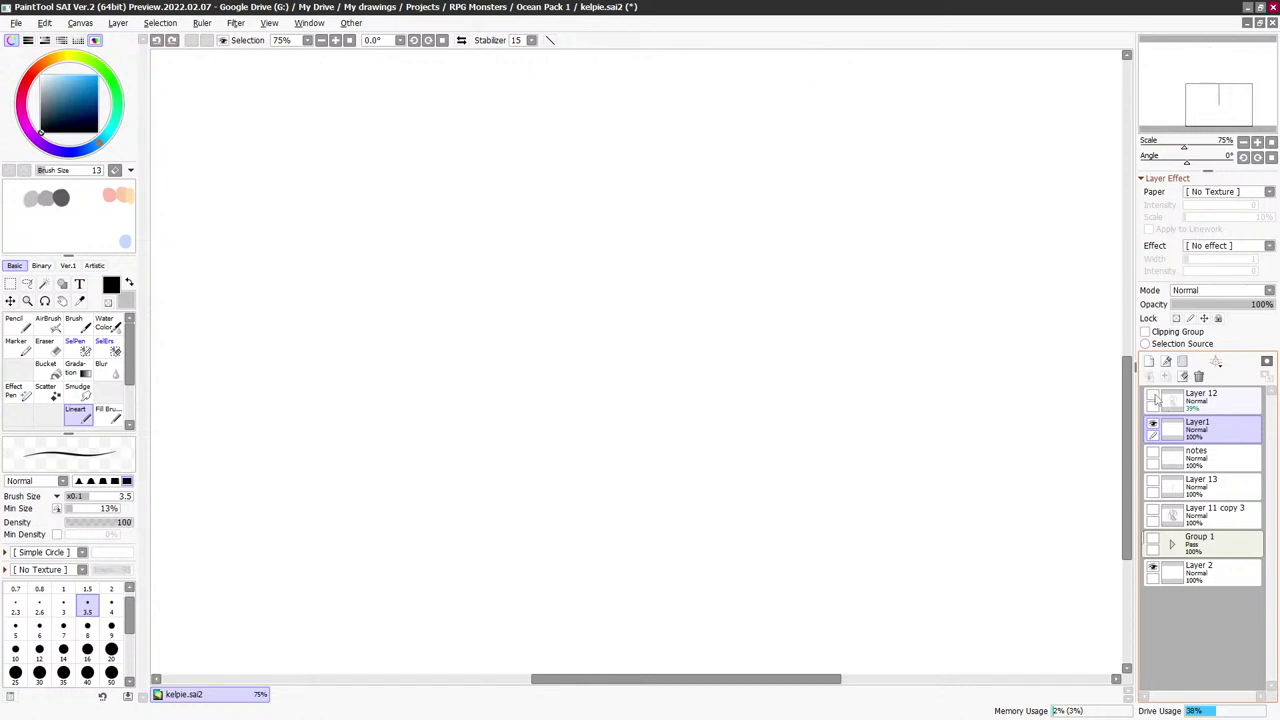
{"action": "left_click", "coordinate": [1155, 398]}
{"action": "double_click", "coordinate": [1230, 405]}
{"action": "key", "text": "Escape"}
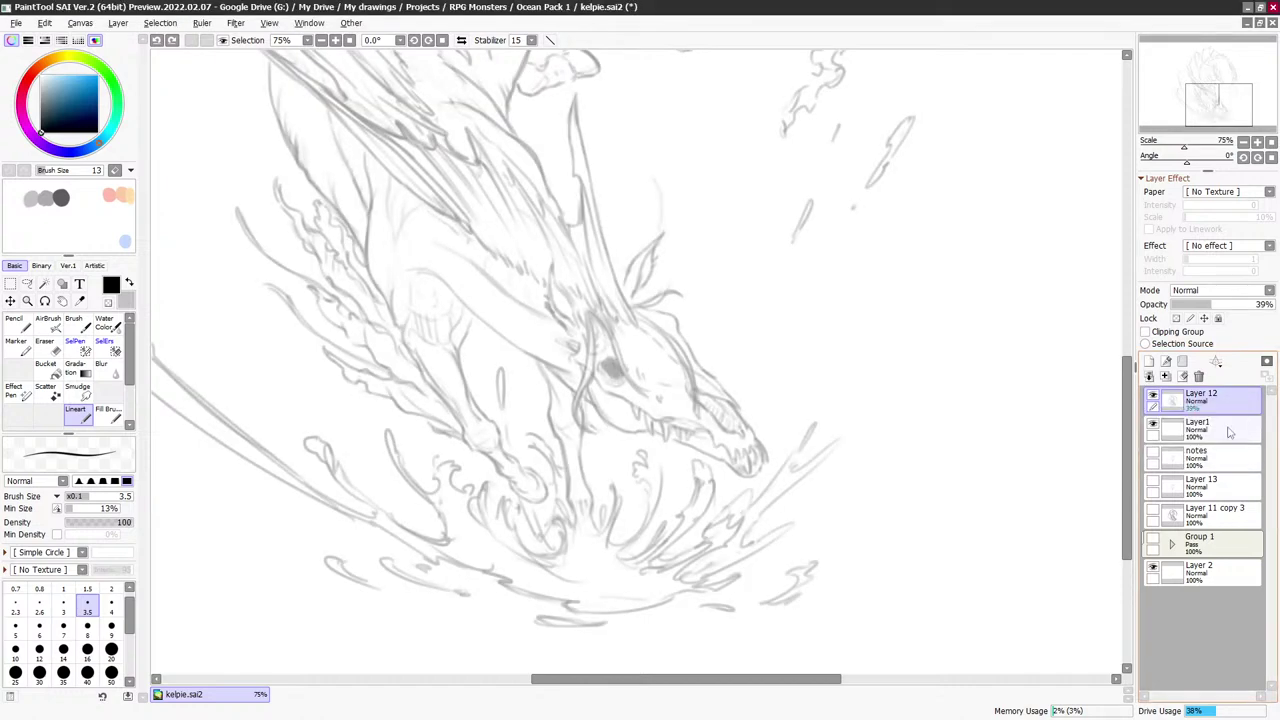
{"action": "left_click_drag", "start_coordinate": [1218, 403], "coordinate": [1234, 448]}
- Rename the new empty layer above Layer 12 as line
{"action": "double_click", "coordinate": [1204, 399]}
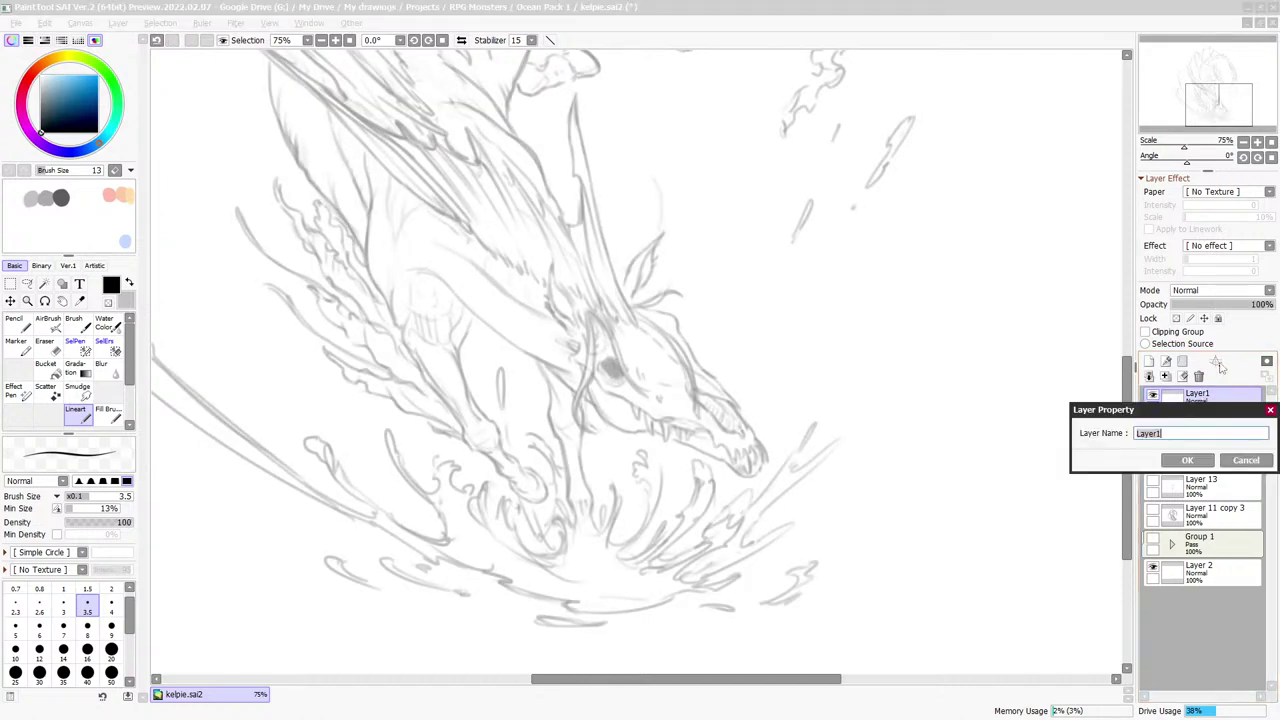
{"action": "type", "text": "line"}
{"action": "key", "text": "Return"}
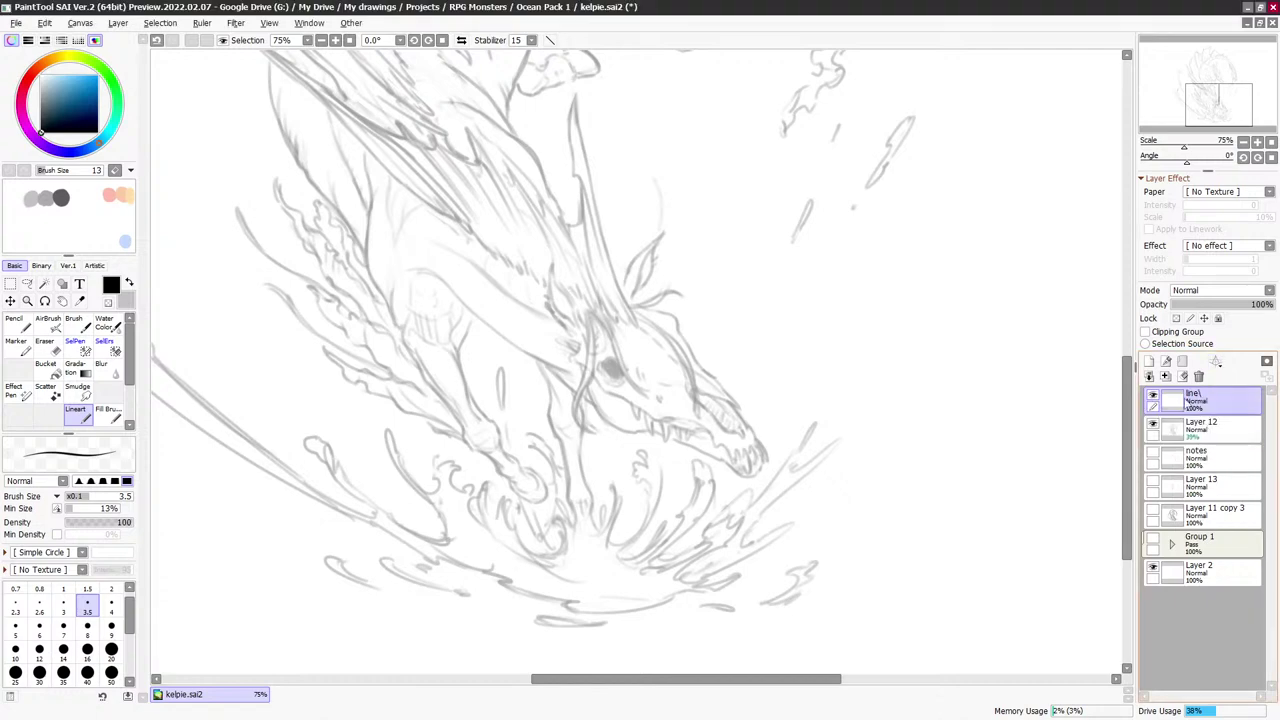
{"action": "double_click", "coordinate": [1203, 397]}
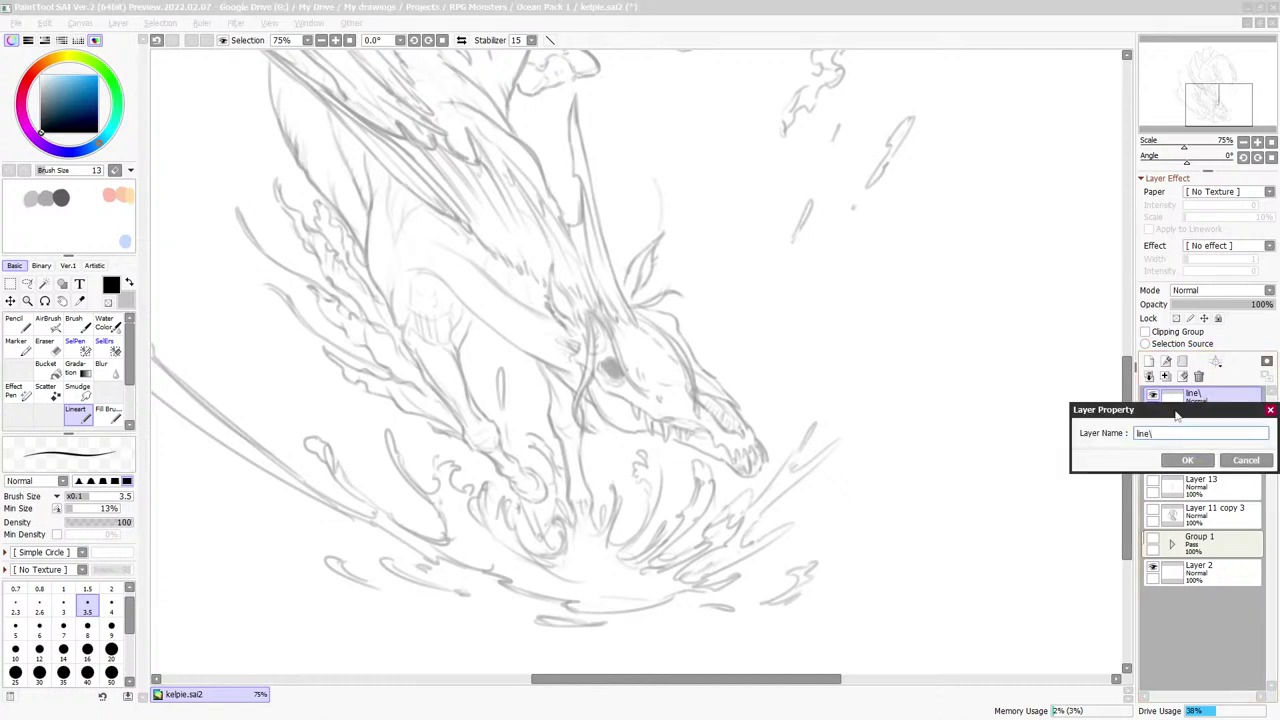
{"action": "key", "text": "BackSpace"}
{"action": "key", "text": "Return"}
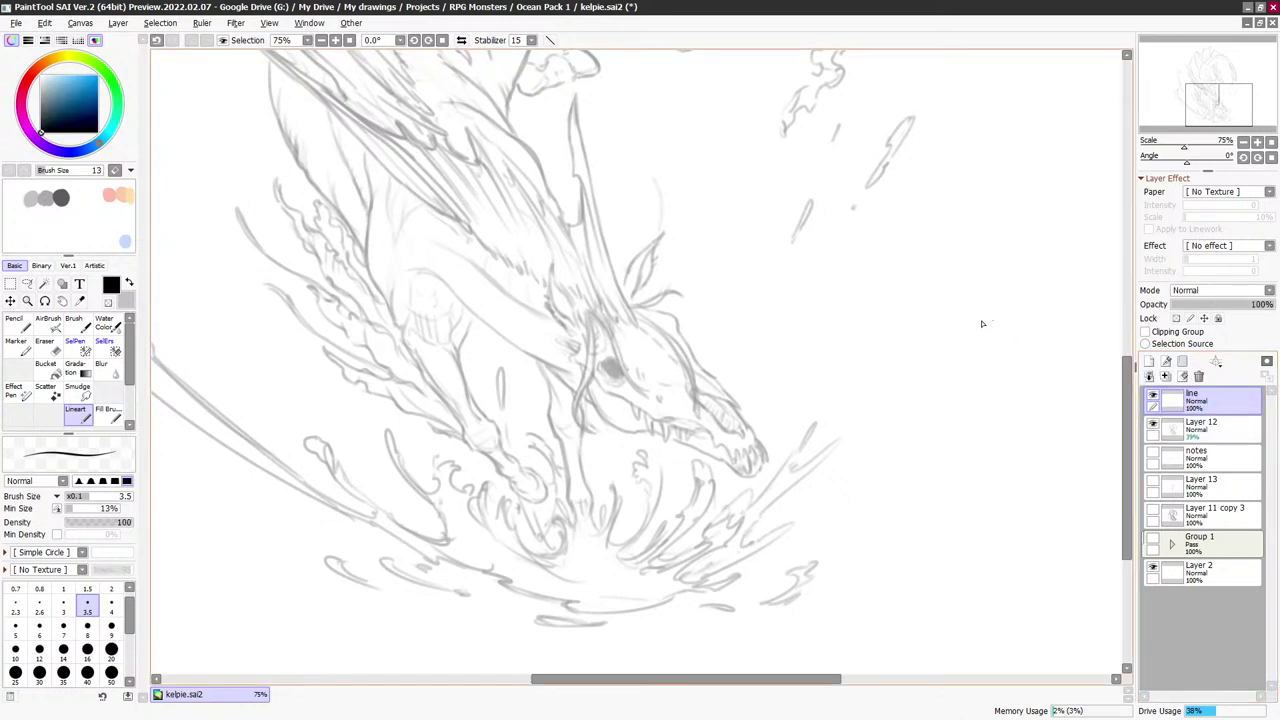
{"action": "left_click_drag", "start_coordinate": [738, 316], "coordinate": [750, 334]}
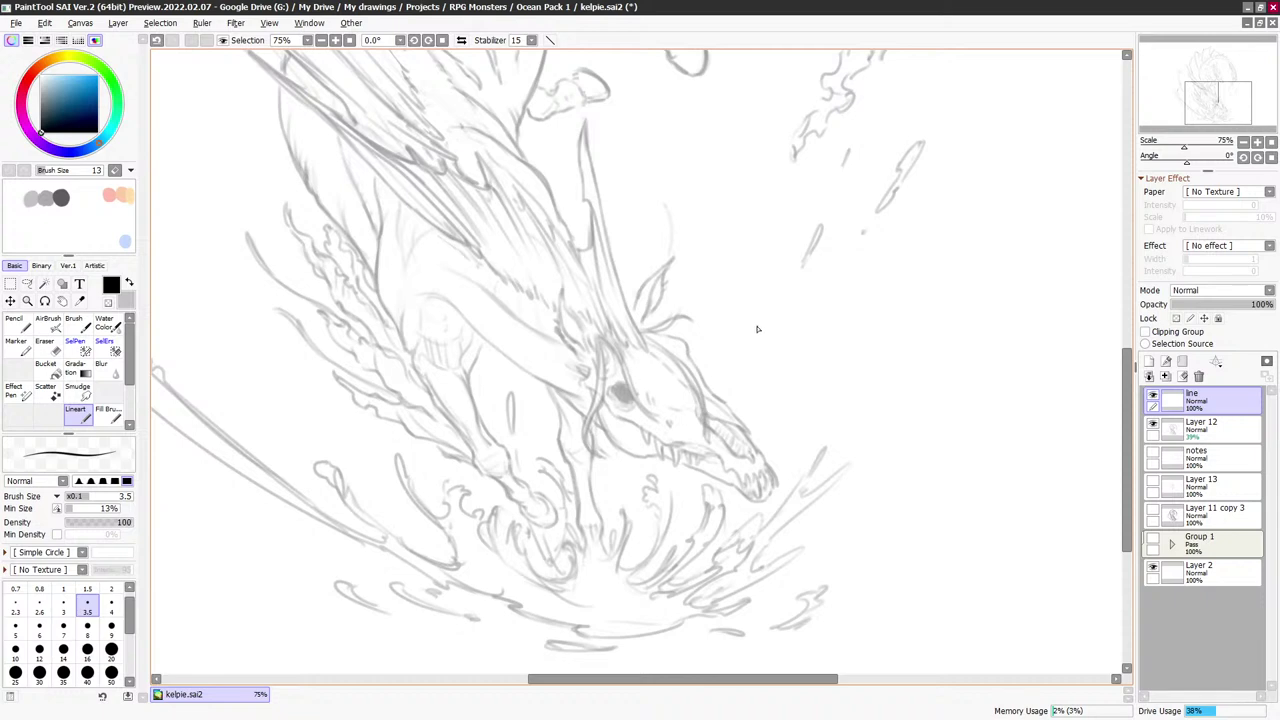
{"action": "scroll", "coordinate": [791, 306], "scroll_direction": "up", "scroll_amount": 2}
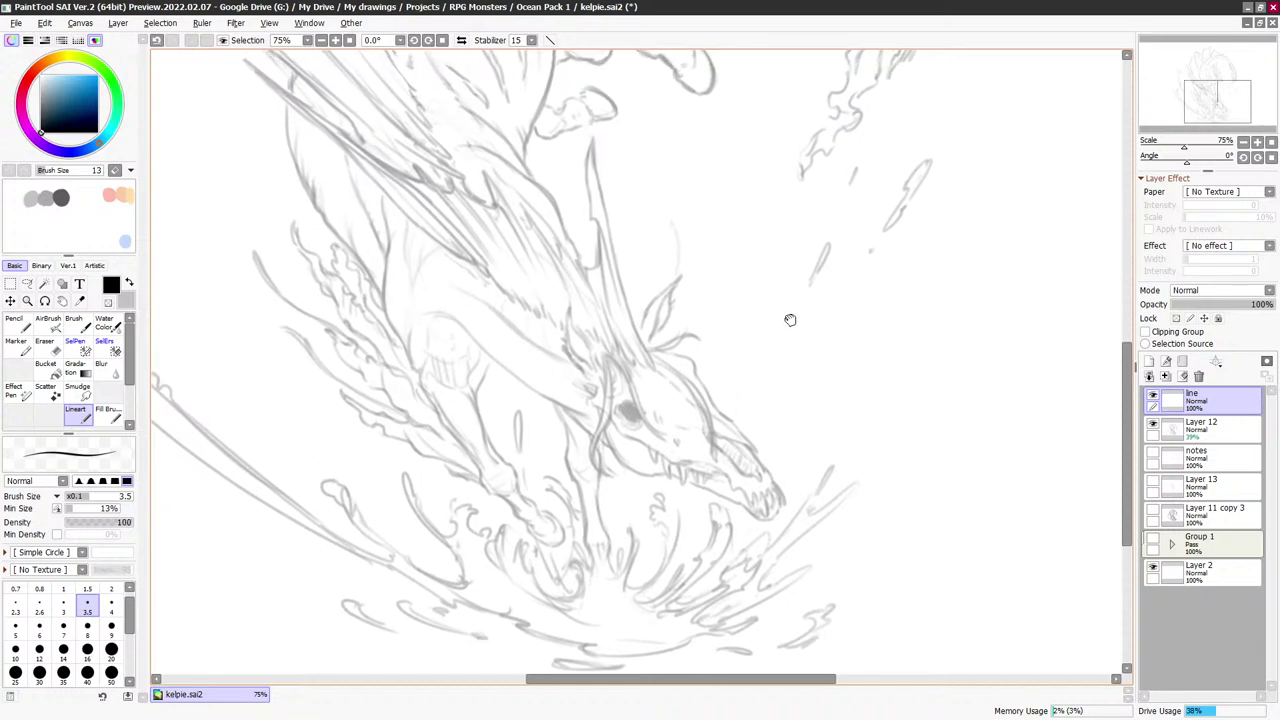
{"action": "left_click_drag", "start_coordinate": [794, 400], "coordinate": [798, 401]}
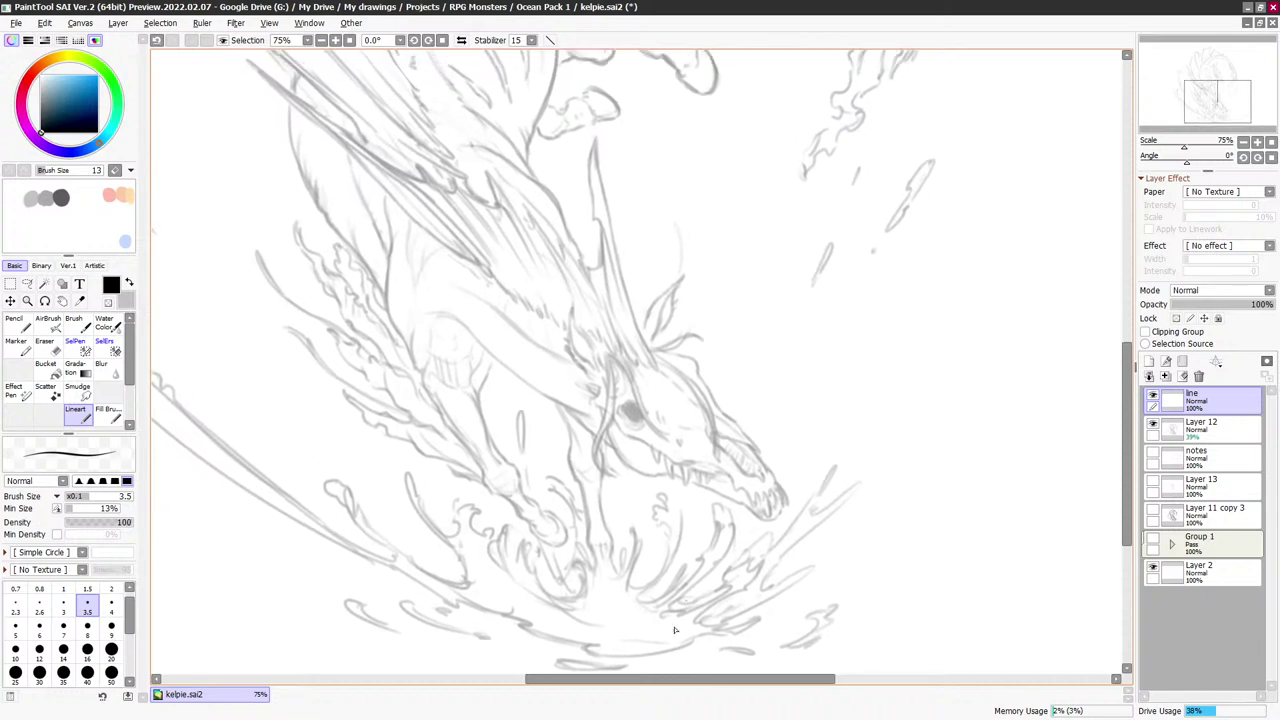
{"action": "scroll", "coordinate": [770, 370], "scroll_direction": "up", "scroll_amount": 1}
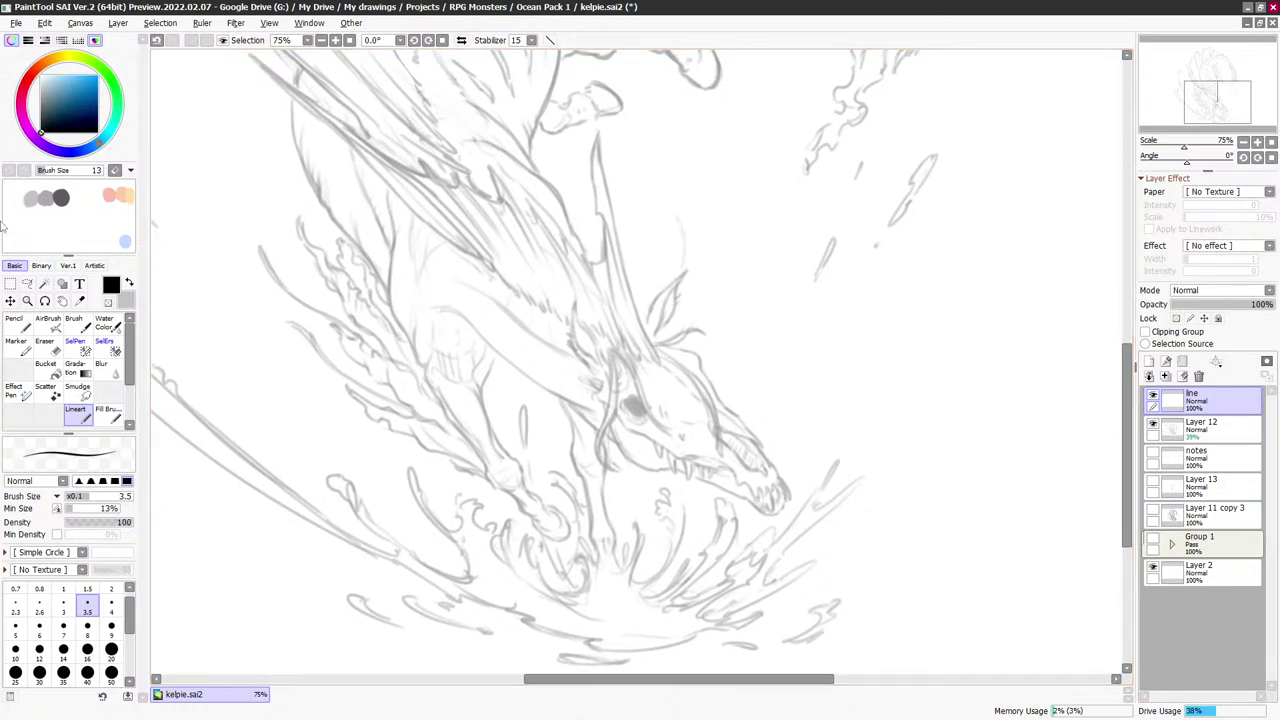
{"action": "left_click", "coordinate": [1153, 423]}
{"action": "left_click", "coordinate": [1153, 423]}
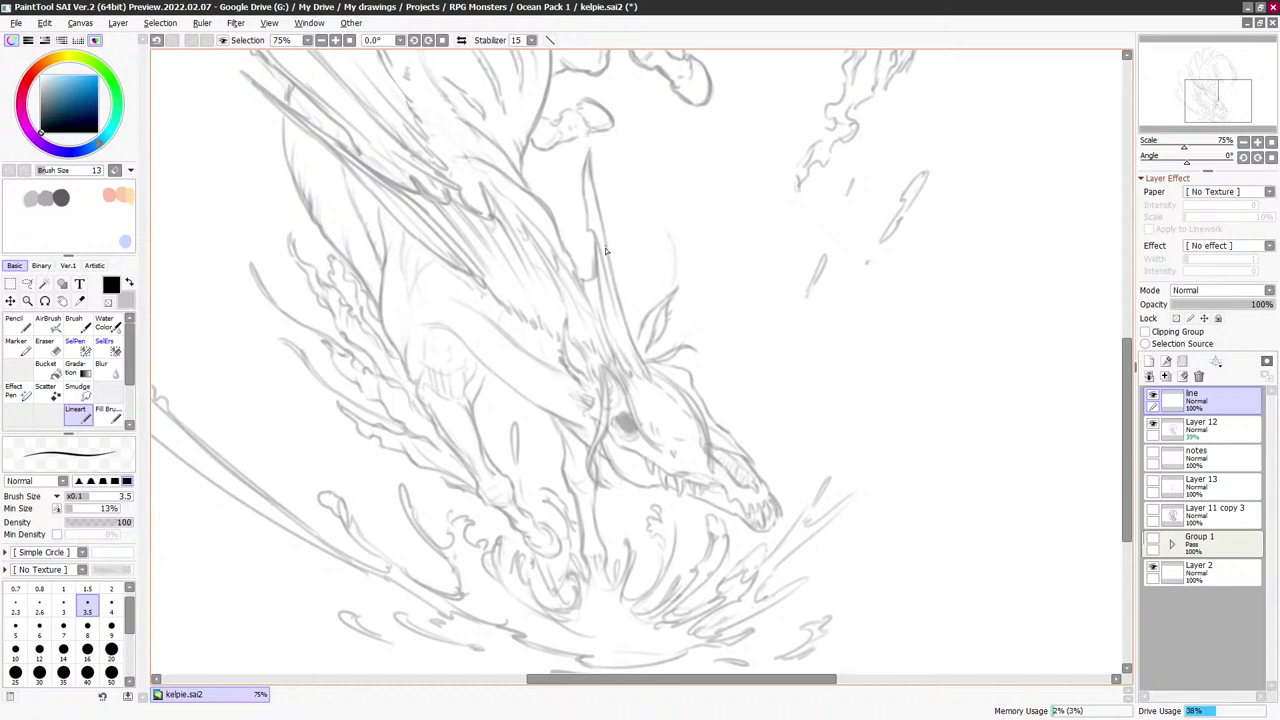
- Set the Lineart brush size to 7 for inking the kelpie's head
{"action": "left_click_drag", "start_coordinate": [636, 216], "coordinate": [602, 362]}
{"action": "key", "text": "ctrl+z"}
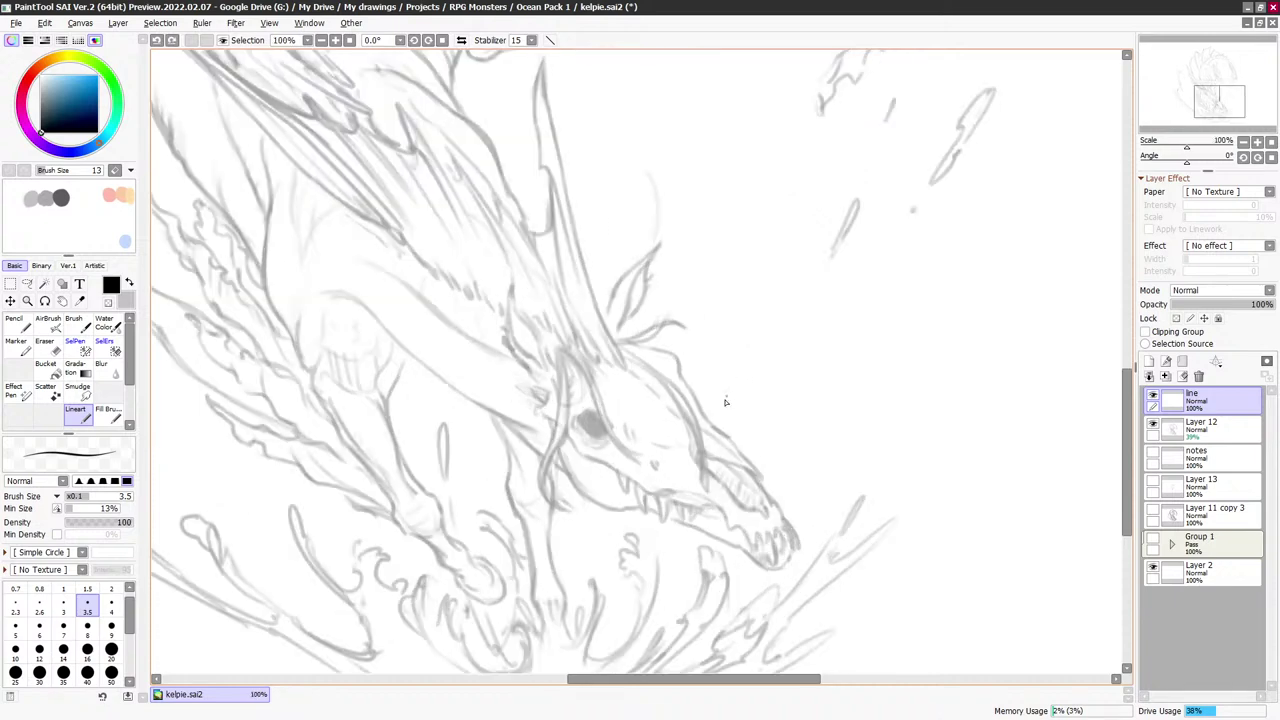
{"action": "key", "text": "bracketright"}
{"action": "key", "text": "bracketright"}
{"action": "key", "text": "bracketright"}
{"action": "key", "text": "bracketright"}
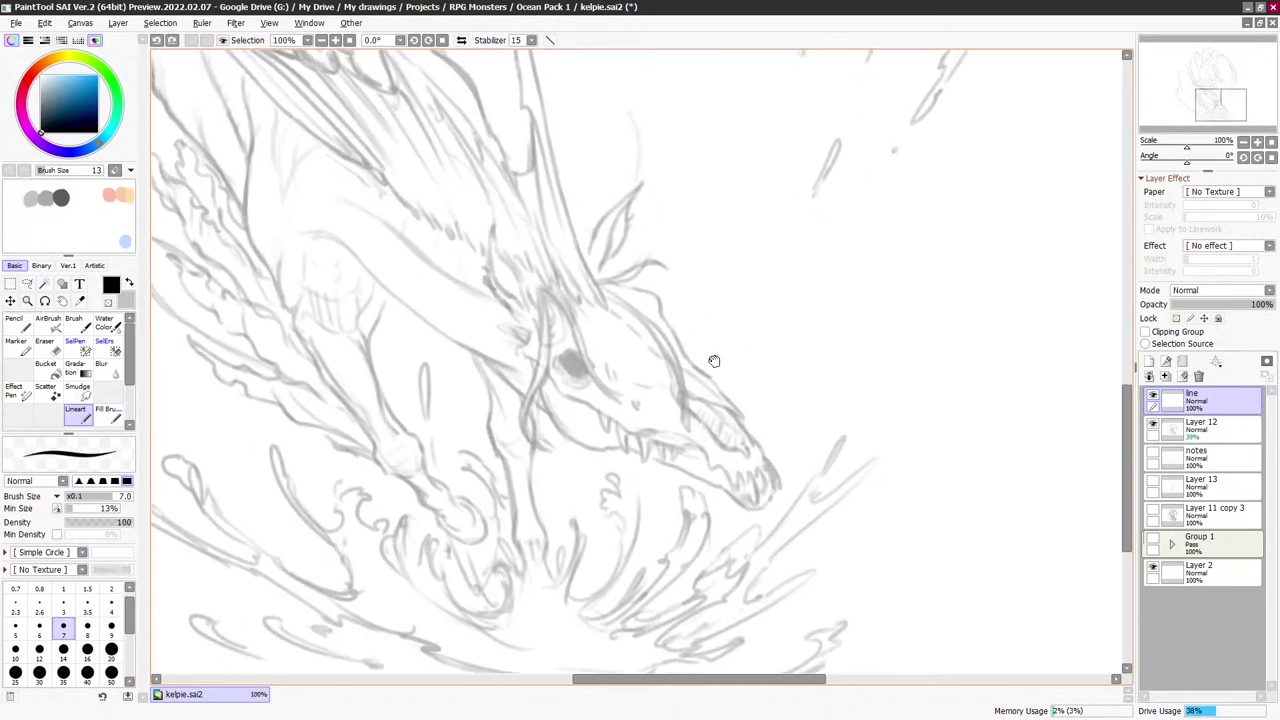
{"action": "left_click_drag", "start_coordinate": [673, 335], "coordinate": [758, 438]}
{"action": "key", "text": "ctrl+z"}
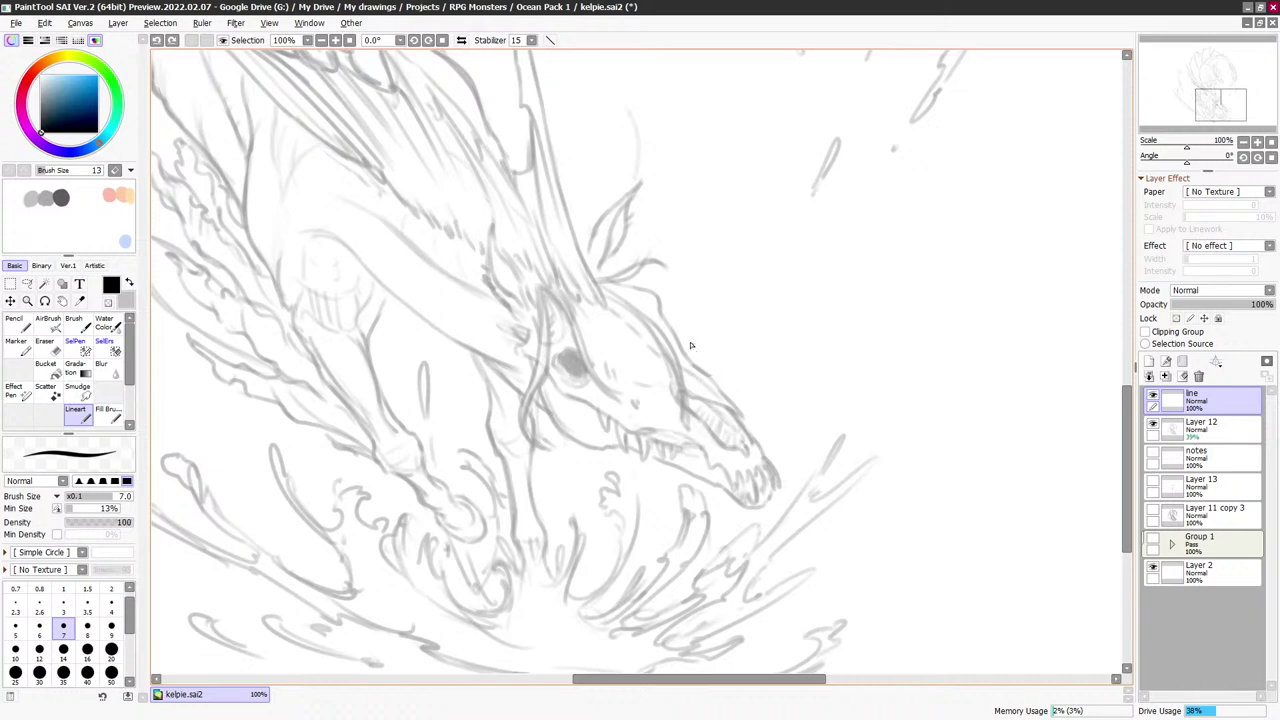
{"action": "left_click_drag", "start_coordinate": [666, 321], "coordinate": [727, 406]}
{"action": "key", "text": "ctrl+z"}
{"action": "left_click_drag", "start_coordinate": [671, 330], "coordinate": [692, 363]}
{"action": "key", "text": "ctrl+z"}
{"action": "left_click_drag", "start_coordinate": [771, 496], "coordinate": [740, 483]}
{"action": "left_click", "coordinate": [1154, 396]}
{"action": "left_click", "coordinate": [1154, 396]}
{"action": "left_click_drag", "start_coordinate": [619, 411], "coordinate": [615, 387]}
{"action": "key", "text": "bracketleft"}
{"action": "key", "text": "bracketleft"}
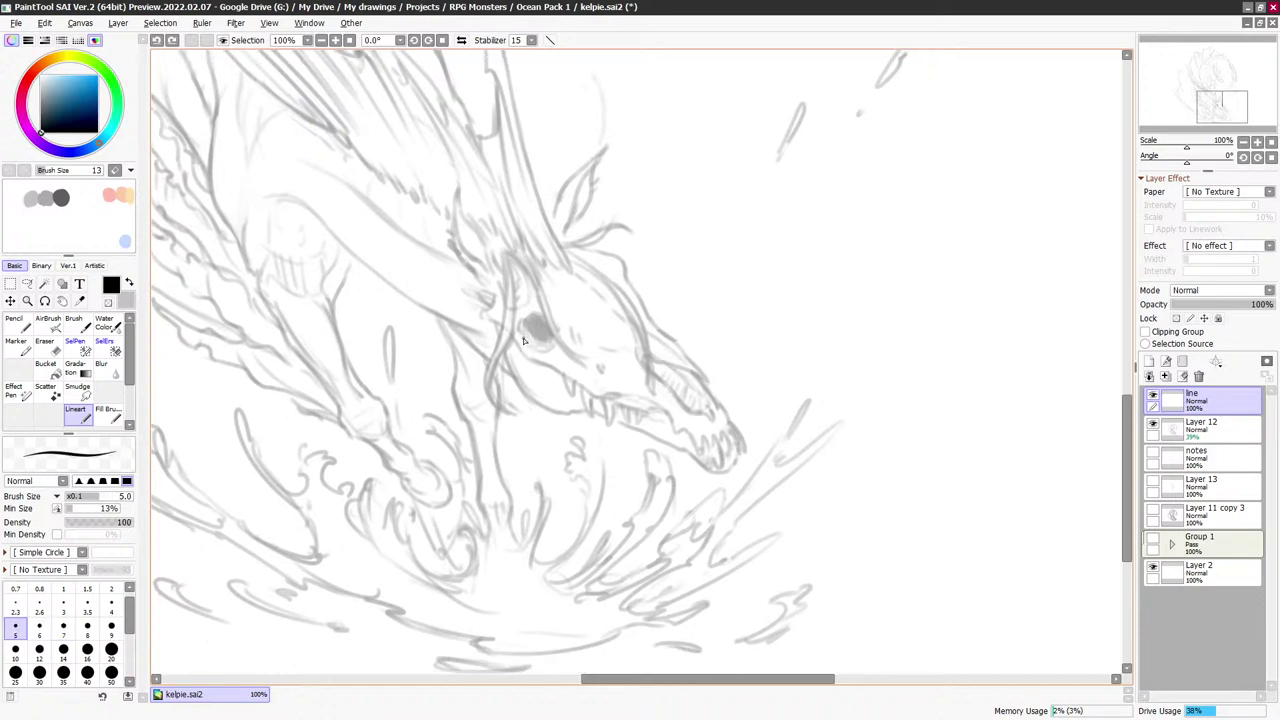
{"action": "key", "text": "bracketright"}
{"action": "key", "text": "bracketright"}
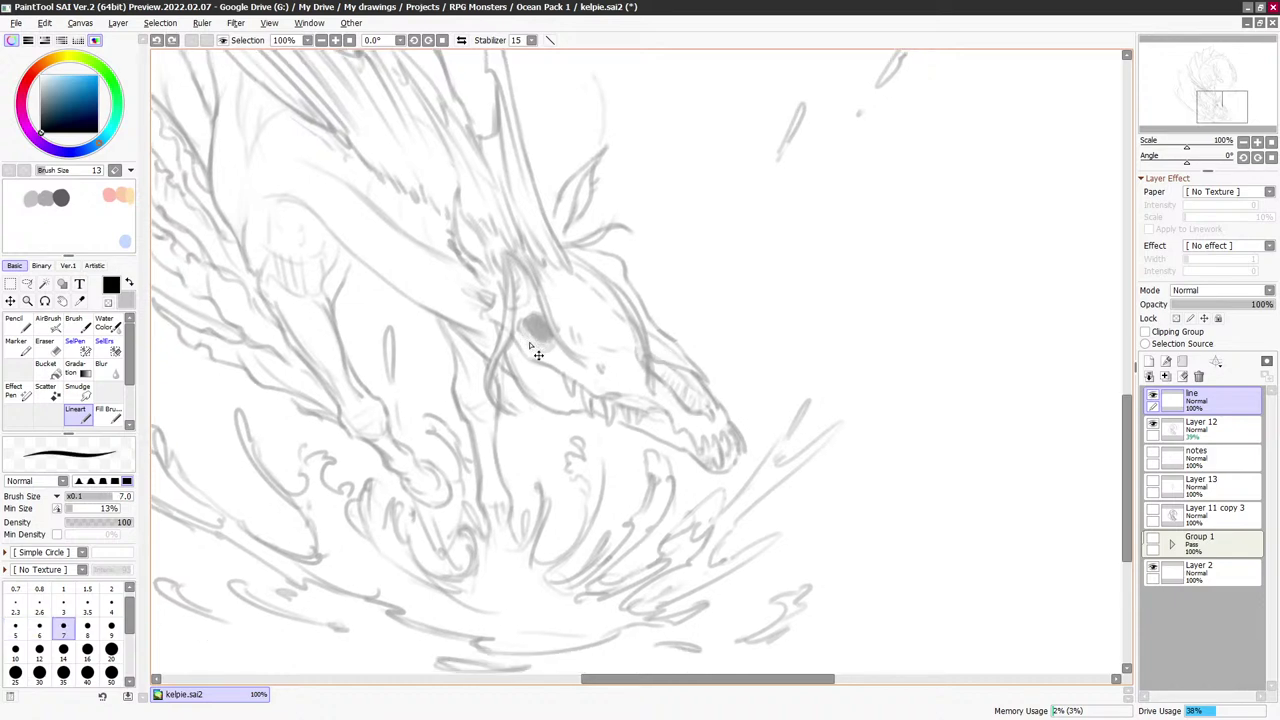
- Ink the lower curve of the eye socket and the long strand with a hooked end hanging behind the eye
{"action": "left_click_drag", "start_coordinate": [524, 338], "coordinate": [546, 352]}
{"action": "left_click_drag", "start_coordinate": [517, 342], "coordinate": [538, 363]}
{"action": "key", "text": "ctrl+z"}
{"action": "mouse_move", "coordinate": [507, 414]}
{"action": "left_mouse_down"}
{"action": "mouse_move", "coordinate": [493, 372]}
{"action": "mouse_move", "coordinate": [516, 322]}
{"action": "mouse_move", "coordinate": [509, 275]}
{"action": "left_mouse_up"}
{"action": "mouse_move", "coordinate": [495, 367]}
{"action": "left_mouse_down"}
{"action": "mouse_move", "coordinate": [486, 384]}
{"action": "mouse_move", "coordinate": [518, 412]}
{"action": "mouse_move", "coordinate": [519, 401]}
{"action": "left_mouse_up"}
{"action": "key", "text": "ctrl+z"}
{"action": "key", "text": "ctrl+z"}
{"action": "key", "text": "ctrl+z"}
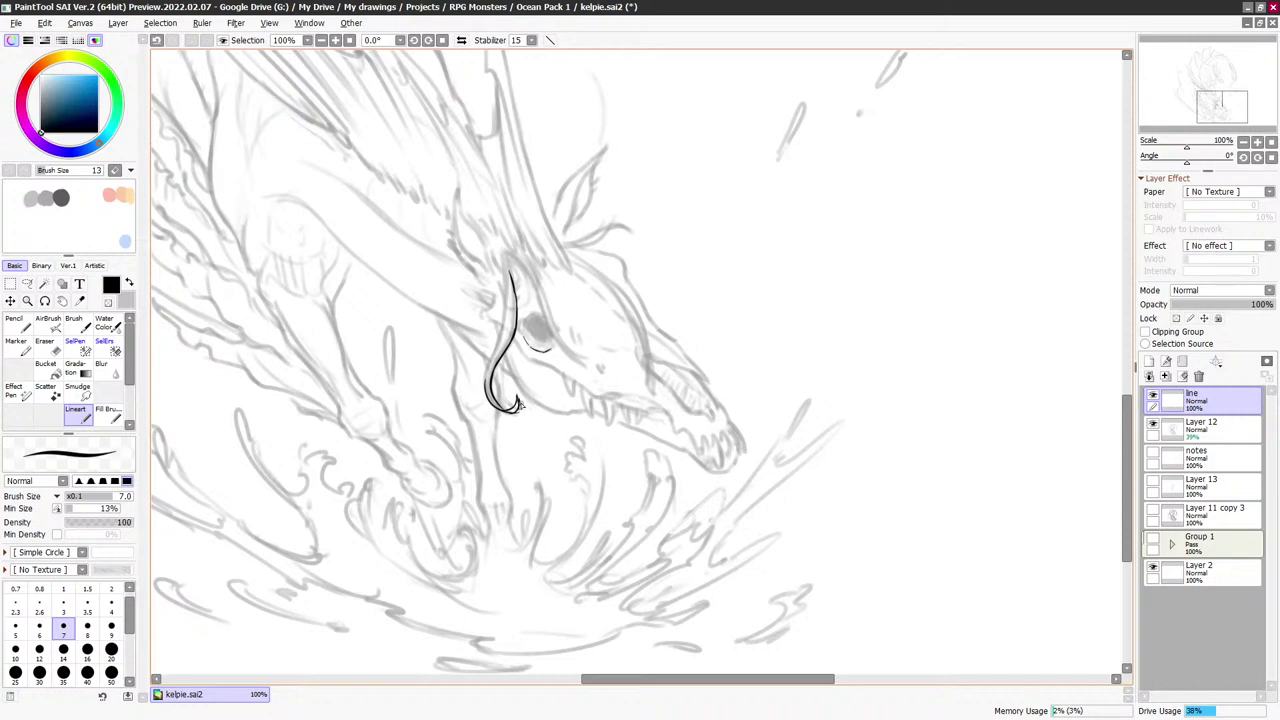
- Refine the hanging strand with a second contour and ink the short curve above the eye socket
{"action": "key", "text": "e"}
{"action": "key", "text": "x"}
{"action": "key", "text": "x"}
{"action": "key", "text": "x"}
{"action": "left_click_drag", "start_coordinate": [487, 387], "coordinate": [505, 318]}
{"action": "left_click_drag", "start_coordinate": [491, 366], "coordinate": [506, 300]}
{"action": "key", "text": "ctrl+z"}
{"action": "left_click_drag", "start_coordinate": [506, 306], "coordinate": [510, 275]}
{"action": "key", "text": "ctrl+z"}
{"action": "left_click_drag", "start_coordinate": [521, 306], "coordinate": [526, 278]}
{"action": "key", "text": "ctrl+z"}
{"action": "left_click_drag", "start_coordinate": [625, 267], "coordinate": [597, 261]}
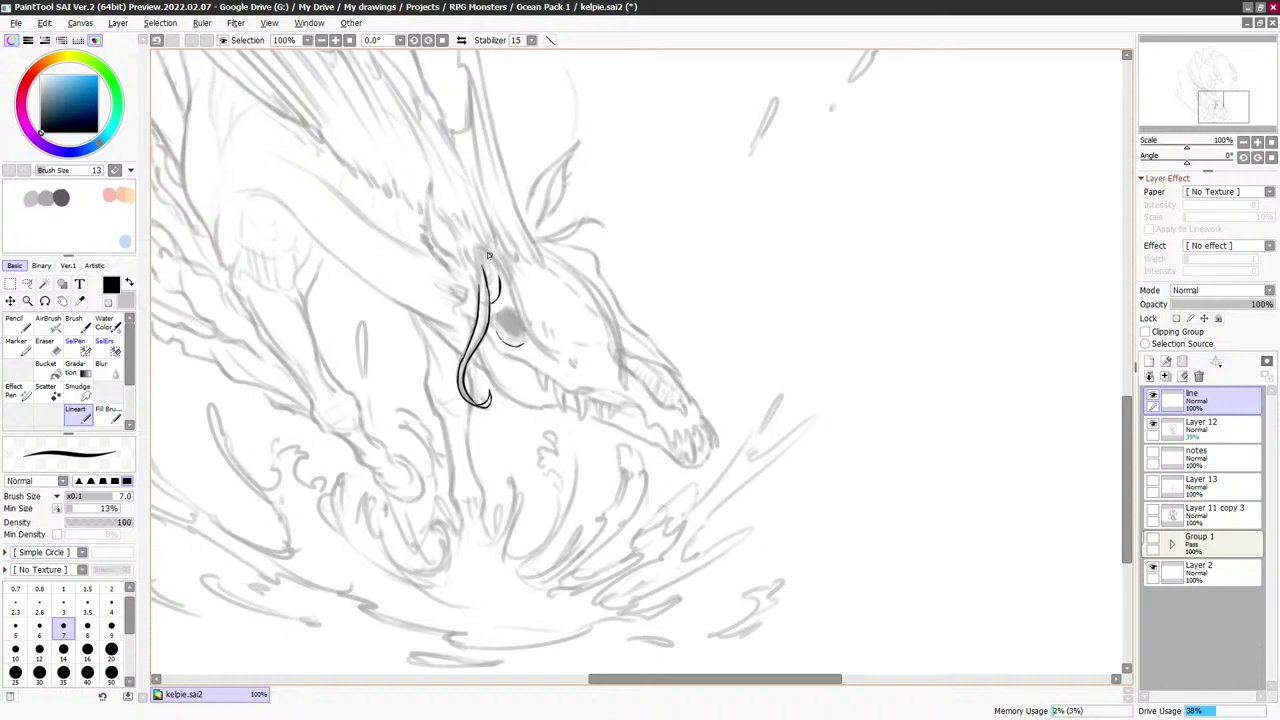
- Extend the strand's upper tip and start the brow line beside it above the eye
{"action": "mouse_move", "coordinate": [480, 291]}
{"action": "left_mouse_down"}
{"action": "mouse_move", "coordinate": [475, 250]}
{"action": "mouse_move", "coordinate": [517, 303]}
{"action": "left_mouse_up"}
{"action": "key", "text": "ctrl+z"}
{"action": "key", "text": "ctrl+z"}
{"action": "key", "text": "ctrl+z"}
{"action": "key", "text": "ctrl+z"}
{"action": "key", "text": "ctrl+z"}
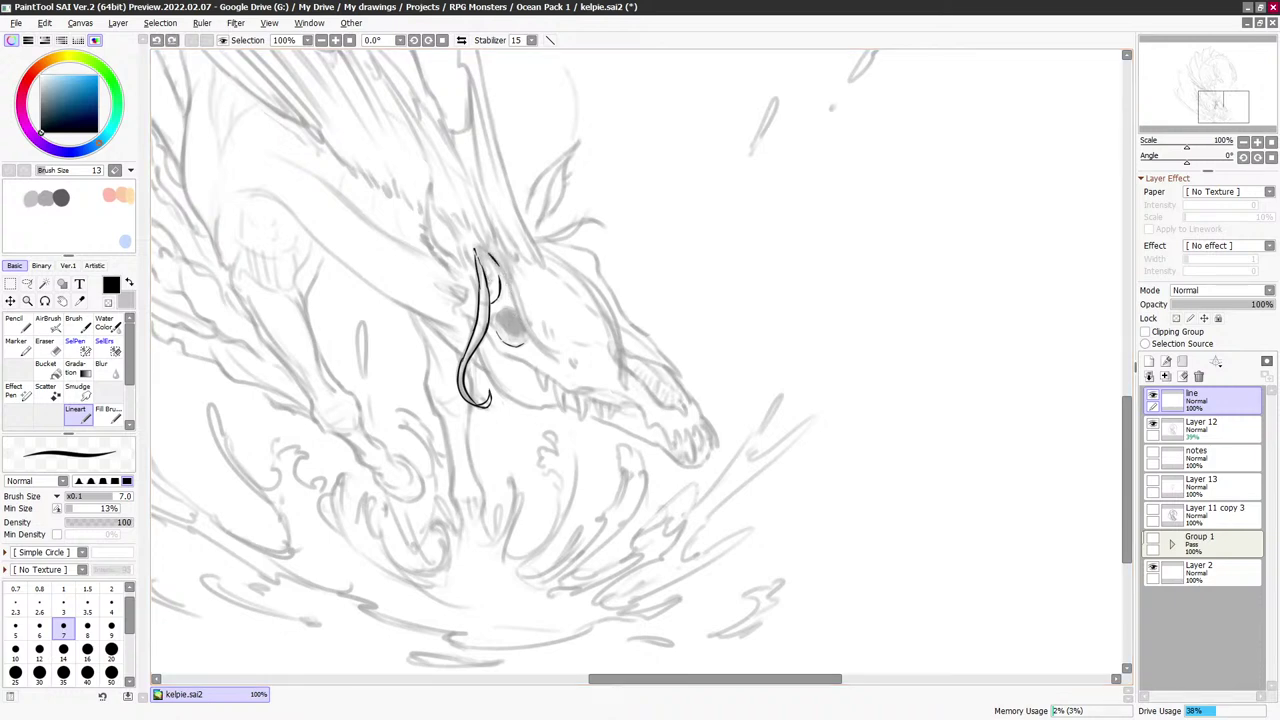
{"action": "key", "text": "alt+Tab"}
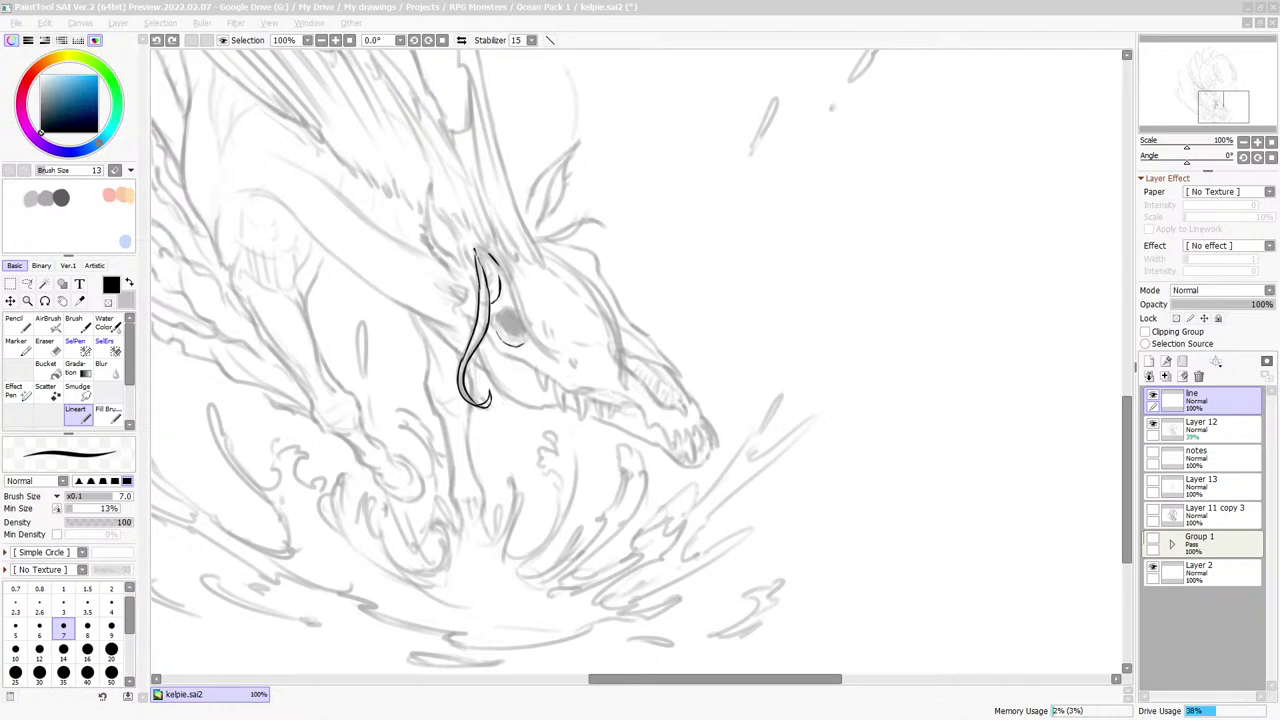
{"action": "key", "text": "alt+Tab"}
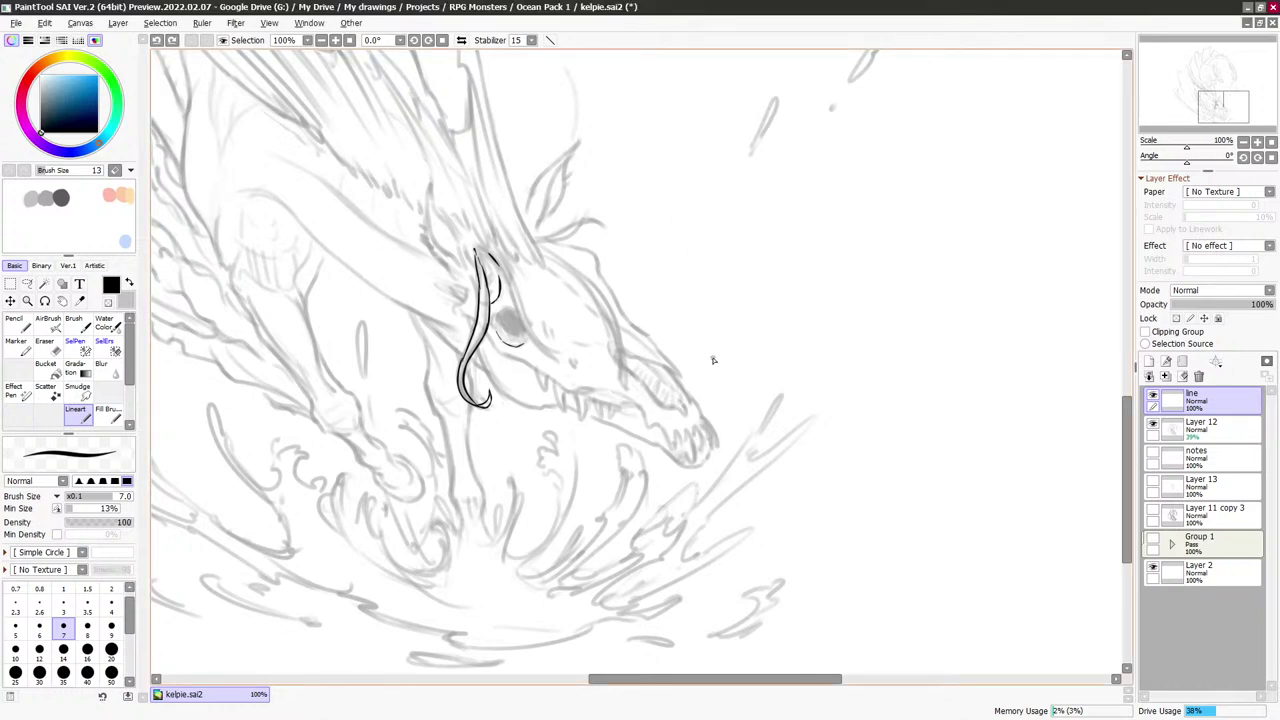
{"action": "key", "text": "alt+Tab"}
{"action": "key", "text": "alt+Tab"}
- Ink the double-lined brow ridge sweeping from the strand's tip past the eye towards the nostril
{"action": "mouse_move", "coordinate": [490, 255]}
{"action": "left_mouse_down"}
{"action": "mouse_move", "coordinate": [519, 316]}
{"action": "mouse_move", "coordinate": [563, 357]}
{"action": "mouse_move", "coordinate": [522, 314]}
{"action": "mouse_move", "coordinate": [507, 265]}
{"action": "left_mouse_up"}
{"action": "key", "text": "ctrl+z"}
{"action": "key", "text": "ctrl+z"}
{"action": "key", "text": "ctrl+z"}
{"action": "mouse_move", "coordinate": [531, 327]}
{"action": "left_mouse_down"}
{"action": "mouse_move", "coordinate": [490, 248]}
{"action": "mouse_move", "coordinate": [525, 317]}
{"action": "left_mouse_up"}
{"action": "key", "text": "minus"}
{"action": "key", "text": "minus"}
{"action": "key", "text": "minus"}
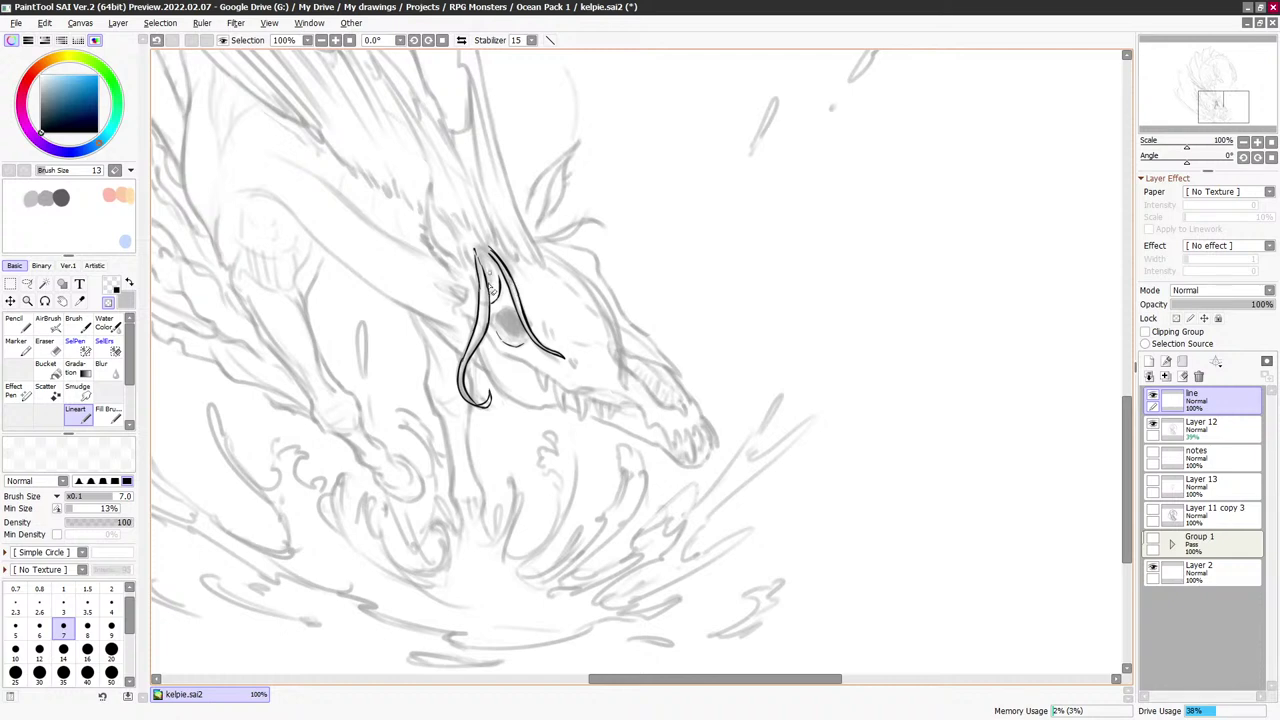
- Clean up overlapping lines above the eye with transparent colour and join the tops of the strand and brow ridge
{"action": "key", "text": "minus"}
{"action": "mouse_move", "coordinate": [485, 278]}
{"action": "left_mouse_down"}
{"action": "mouse_move", "coordinate": [488, 317]}
{"action": "mouse_move", "coordinate": [476, 246]}
{"action": "left_mouse_up"}
{"action": "key", "text": "minus"}
{"action": "key", "text": "minus"}
{"action": "left_click_drag", "start_coordinate": [584, 305], "coordinate": [584, 301]}
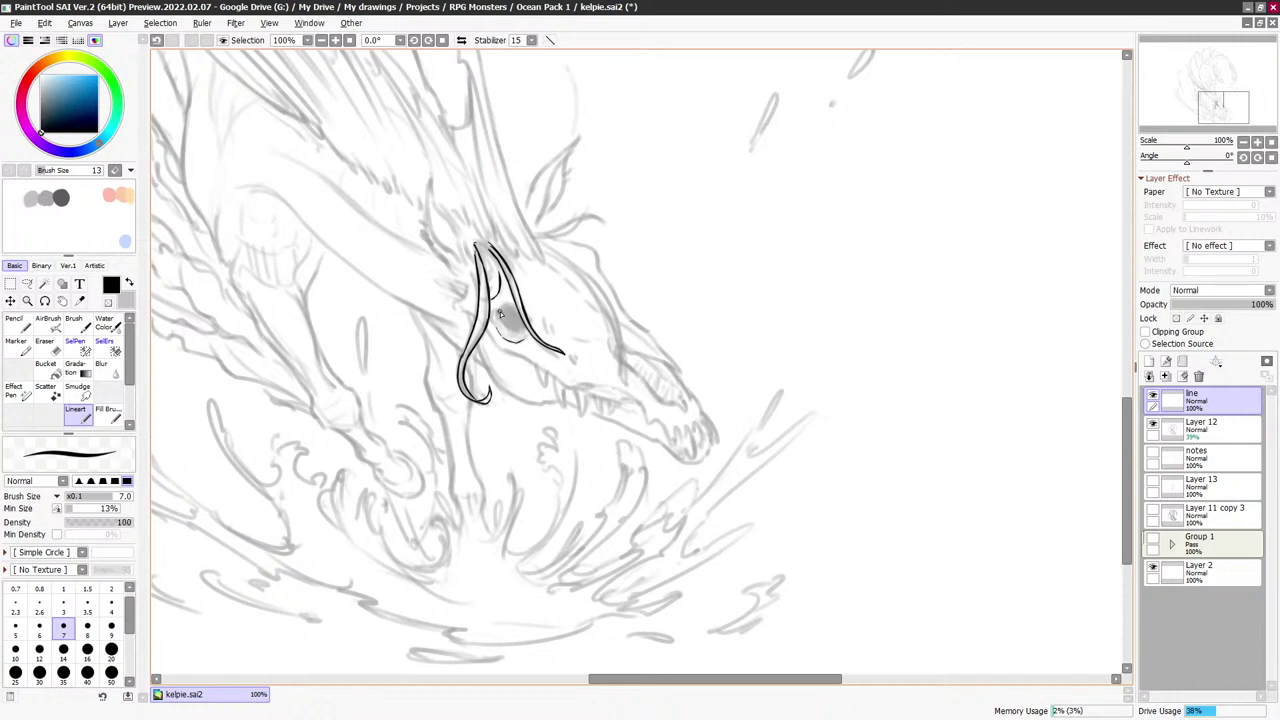
- Ink the round eye outline, the nostril and the small texture marks on the skull
{"action": "left_click_drag", "start_coordinate": [497, 317], "coordinate": [514, 307]}
{"action": "key", "text": "ctrl+z"}
{"action": "key", "text": "ctrl+z"}
{"action": "left_click_drag", "start_coordinate": [501, 320], "coordinate": [513, 336]}
{"action": "key", "text": "ctrl+z"}
{"action": "left_click_drag", "start_coordinate": [524, 341], "coordinate": [530, 338]}
{"action": "mouse_move", "coordinate": [595, 328]}
{"action": "left_mouse_down"}
{"action": "mouse_move", "coordinate": [583, 306]}
{"action": "mouse_move", "coordinate": [565, 341]}
{"action": "mouse_move", "coordinate": [556, 332]}
{"action": "mouse_move", "coordinate": [597, 361]}
{"action": "left_mouse_up"}
{"action": "left_click_drag", "start_coordinate": [666, 326], "coordinate": [643, 298]}
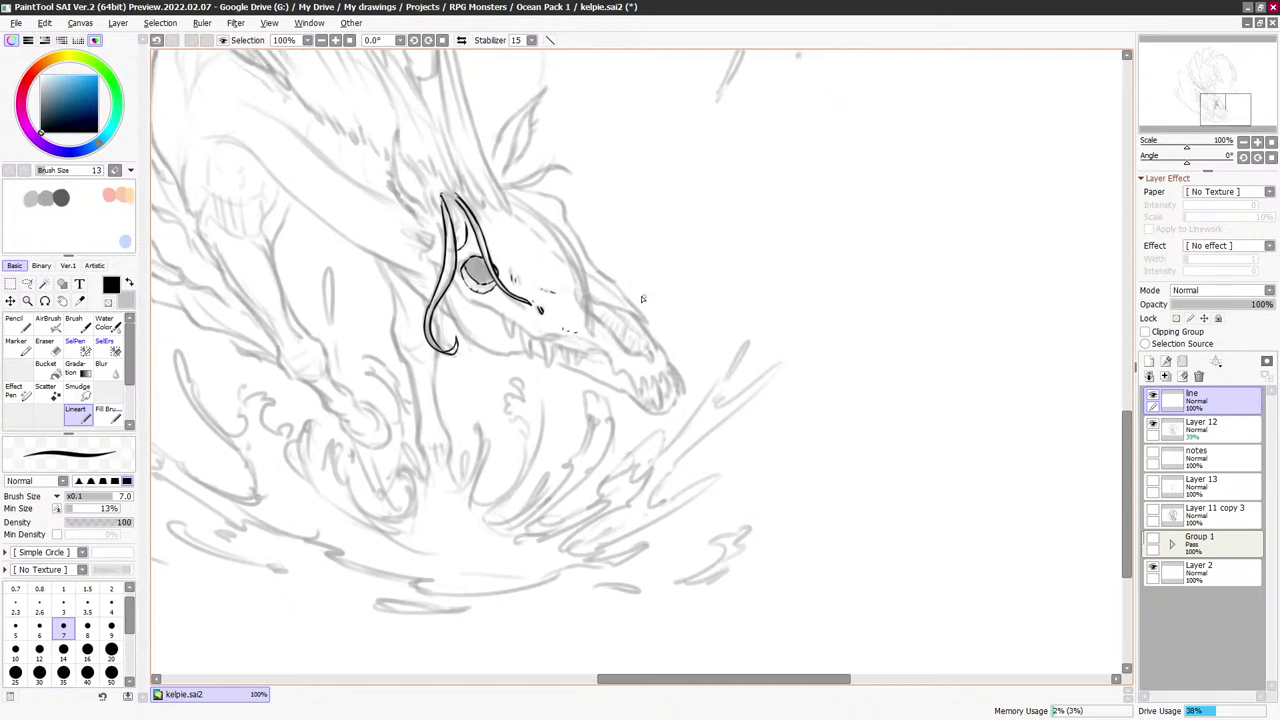
- Ink the upper jaw's edge beneath the eye and its first pointed teeth
{"action": "key", "text": "ctrl+z"}
{"action": "left_click_drag", "start_coordinate": [566, 328], "coordinate": [568, 333]}
{"action": "left_click_drag", "start_coordinate": [452, 280], "coordinate": [475, 305]}
{"action": "key", "text": "ctrl+z"}
{"action": "left_click_drag", "start_coordinate": [548, 338], "coordinate": [555, 358]}
{"action": "key", "text": "ctrl+z"}
{"action": "left_click_drag", "start_coordinate": [504, 322], "coordinate": [528, 360]}
{"action": "mouse_move", "coordinate": [541, 341]}
{"action": "left_mouse_down"}
{"action": "mouse_move", "coordinate": [545, 365]}
{"action": "mouse_move", "coordinate": [547, 354]}
{"action": "left_mouse_up"}
{"action": "key", "text": "ctrl+z"}
{"action": "key", "text": "ctrl+z"}
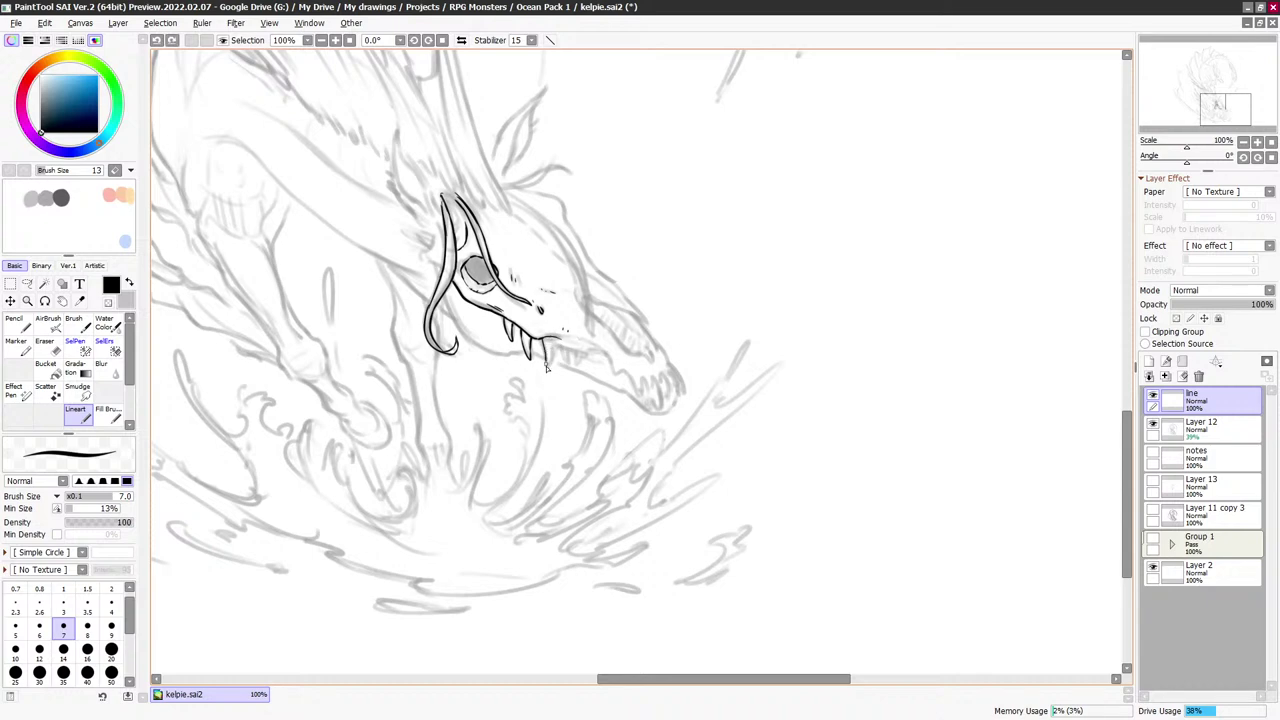
- Ink the remaining teeth along the middle of the upper jaw, erasing stray lines with transparent colour
{"action": "left_click_drag", "start_coordinate": [546, 364], "coordinate": [550, 361]}
{"action": "key", "text": "x"}
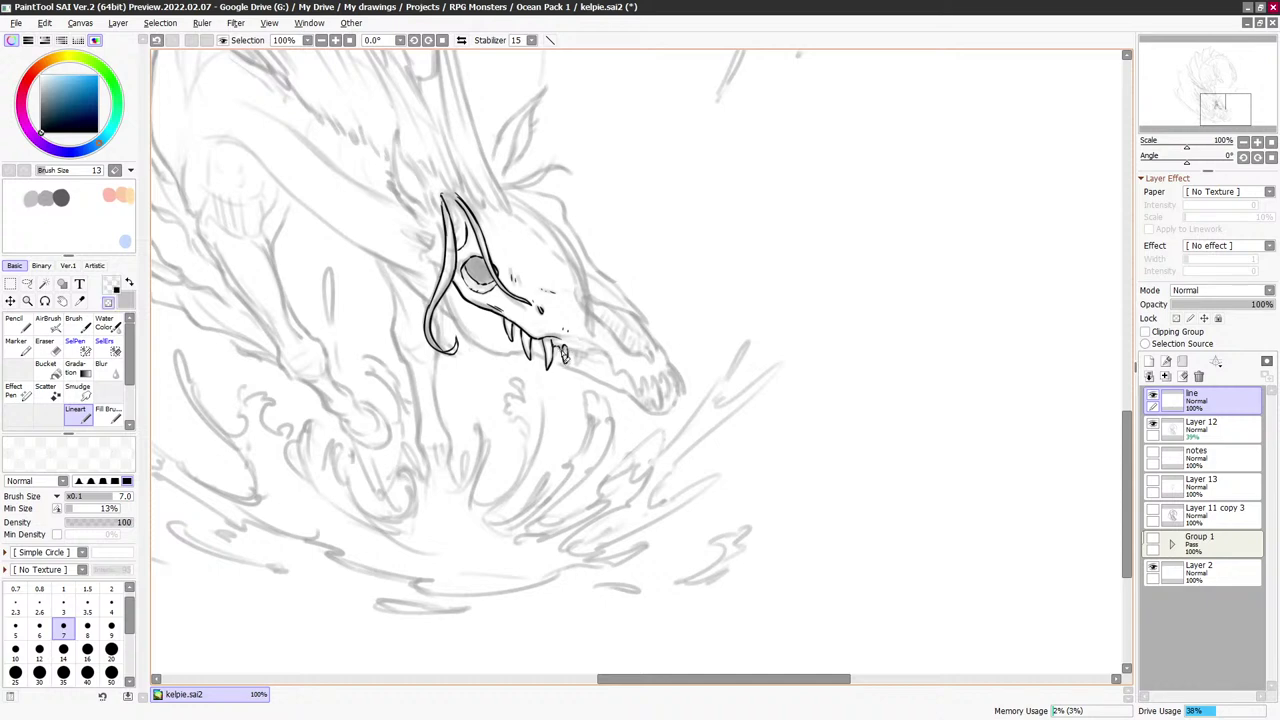
{"action": "key", "text": "x"}
{"action": "key", "text": "ctrl+z"}
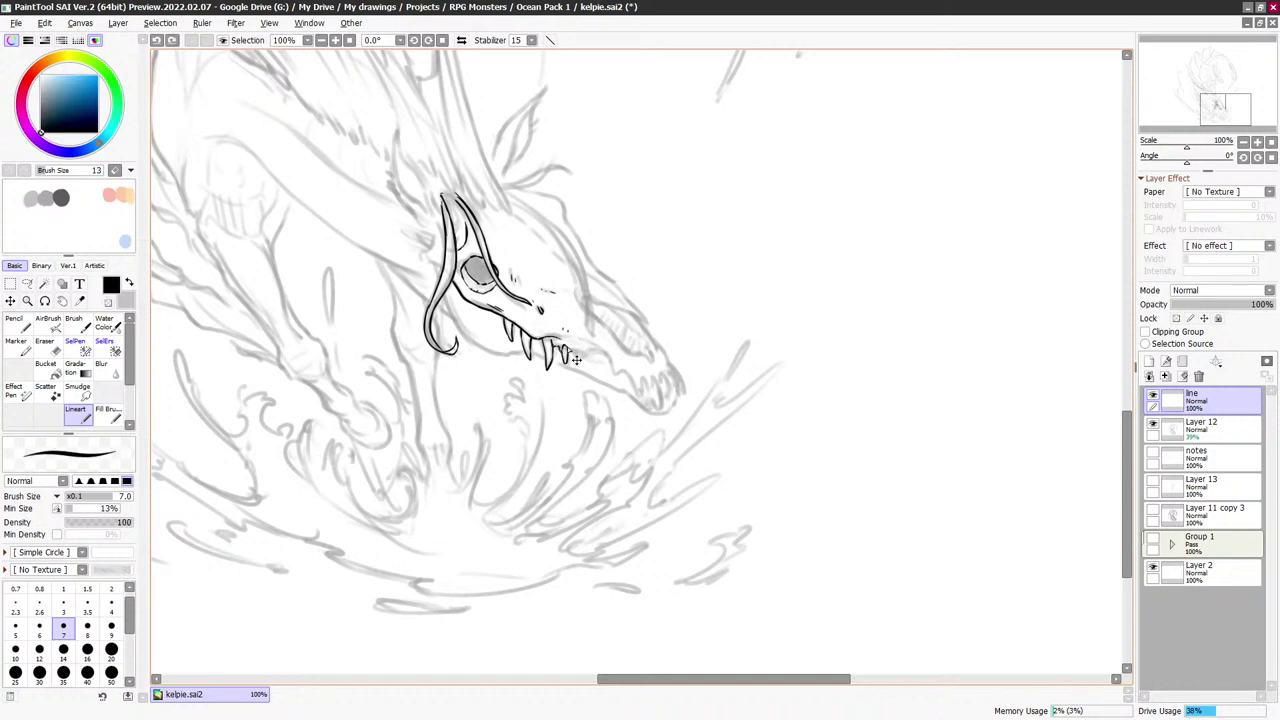
{"action": "key", "text": "x"}
{"action": "key", "text": "x"}
{"action": "left_click_drag", "start_coordinate": [579, 349], "coordinate": [579, 363]}
{"action": "key", "text": "ctrl+z"}
{"action": "left_click_drag", "start_coordinate": [534, 340], "coordinate": [548, 346]}
{"action": "key", "text": "ctrl+z"}
- Clean up where the teeth meet the upper jaw line, alternating between transparent colour and black
{"action": "key", "text": "c"}
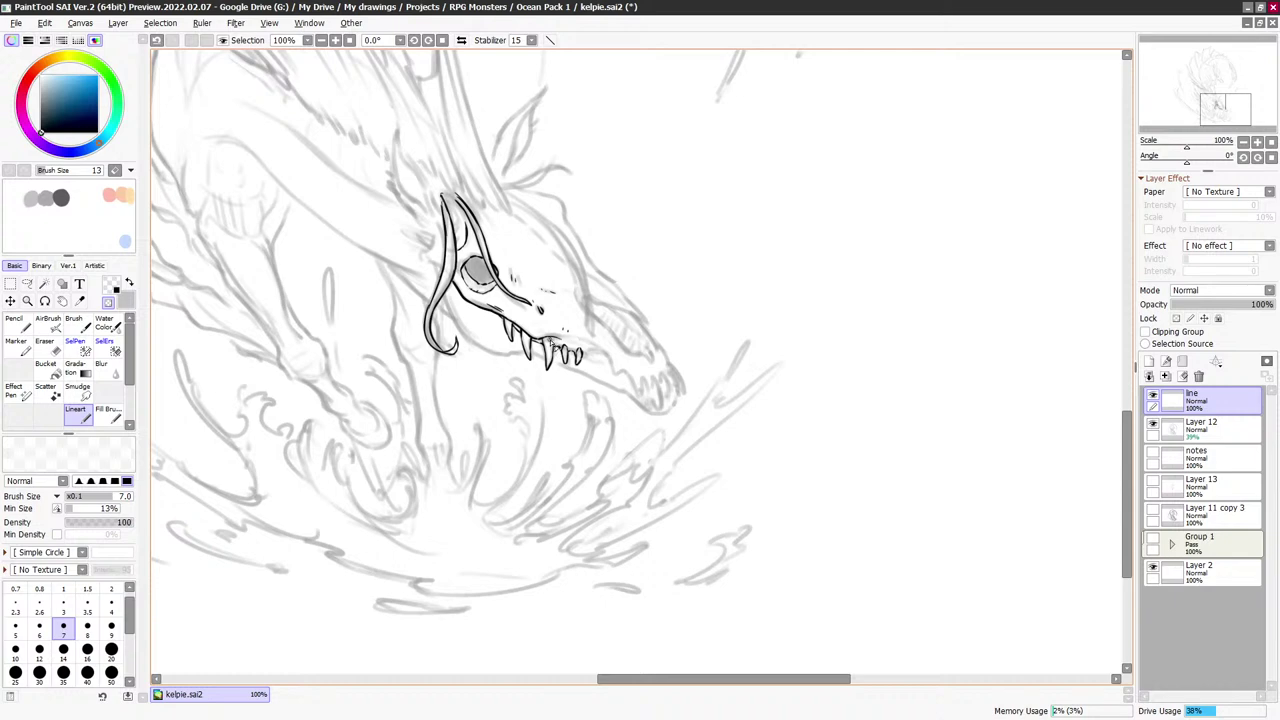
{"action": "key", "text": "c"}
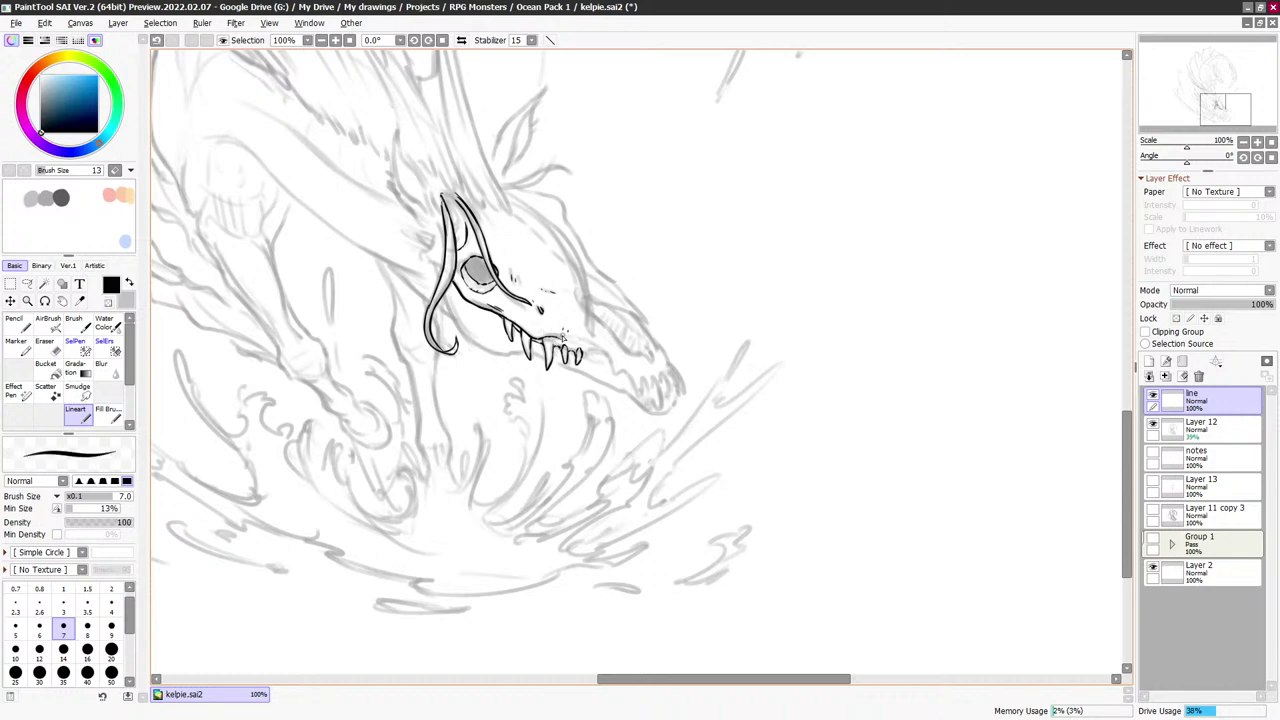
{"action": "key", "text": "c"}
{"action": "key", "text": "c"}
{"action": "key", "text": "c"}
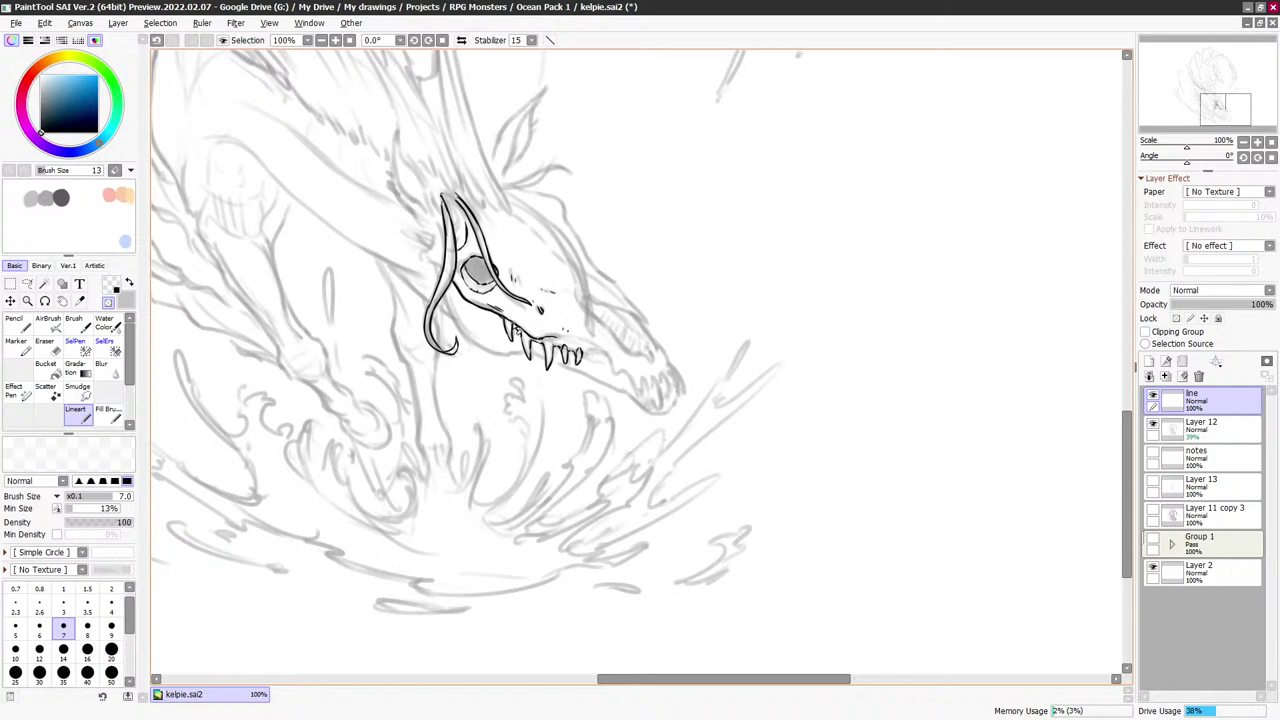
{"action": "key", "text": "c"}
{"action": "key", "text": "c"}
{"action": "key", "text": "c"}
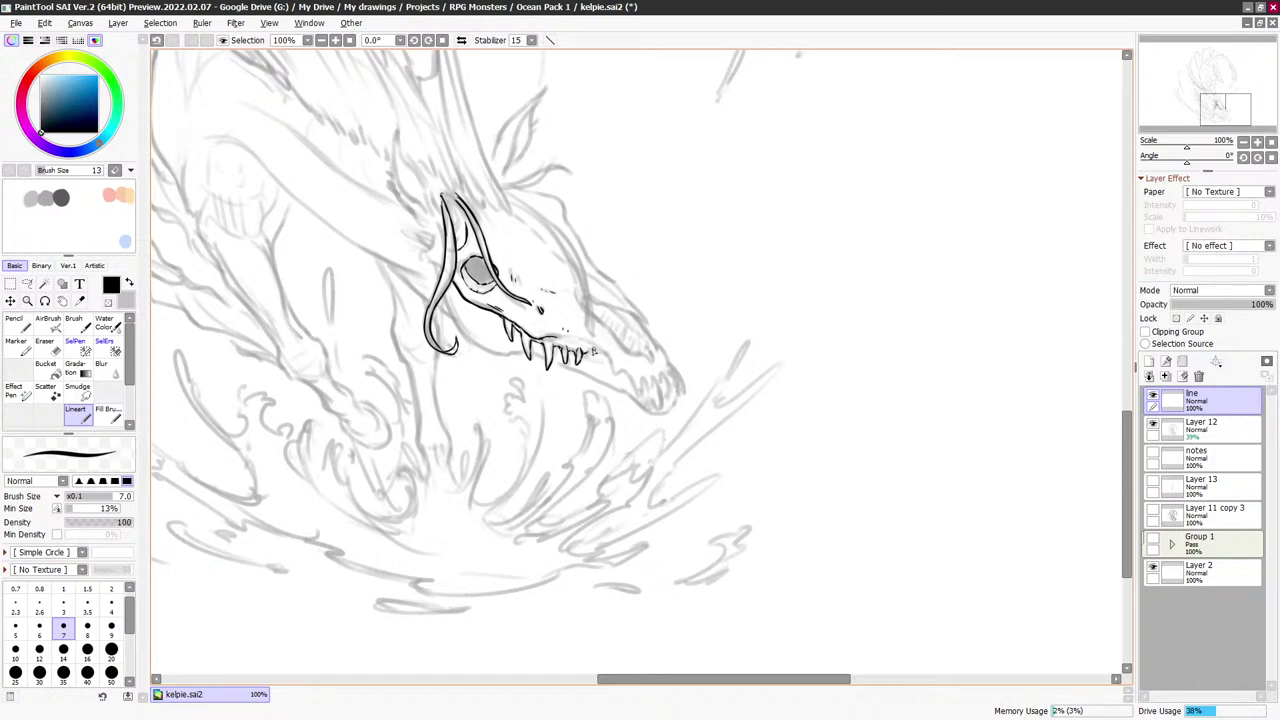
{"action": "key", "text": "ctrl+z"}
- Continue the upper jaw's edge to the snout tip and ink the cluster of long front teeth
{"action": "mouse_move", "coordinate": [585, 355]}
{"action": "left_mouse_down"}
{"action": "mouse_move", "coordinate": [621, 390]}
{"action": "mouse_move", "coordinate": [615, 366]}
{"action": "mouse_move", "coordinate": [646, 406]}
{"action": "left_mouse_up"}
{"action": "mouse_move", "coordinate": [663, 377]}
{"action": "left_mouse_down"}
{"action": "mouse_move", "coordinate": [663, 402]}
{"action": "mouse_move", "coordinate": [668, 378]}
{"action": "mouse_move", "coordinate": [674, 399]}
{"action": "left_mouse_up"}
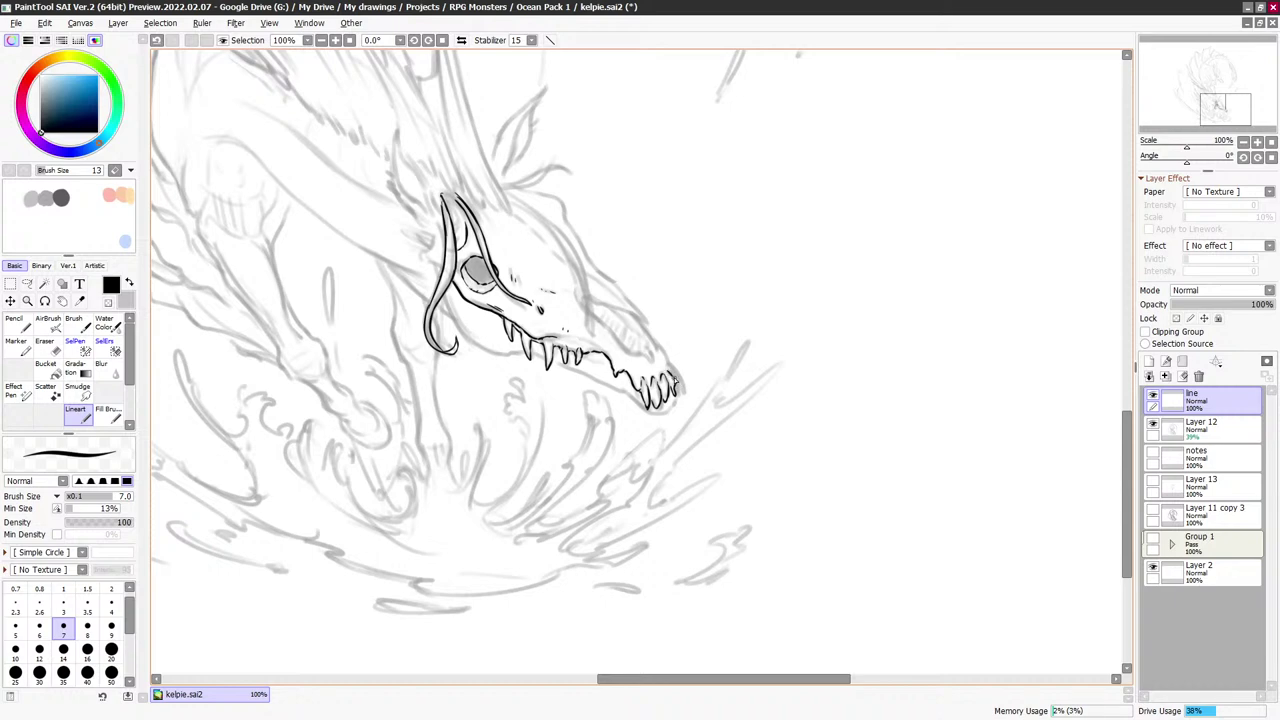
{"action": "key", "text": "ctrl+z"}
{"action": "left_click_drag", "start_coordinate": [657, 404], "coordinate": [666, 408]}
{"action": "key", "text": "ctrl+z"}
{"action": "key", "text": "x"}
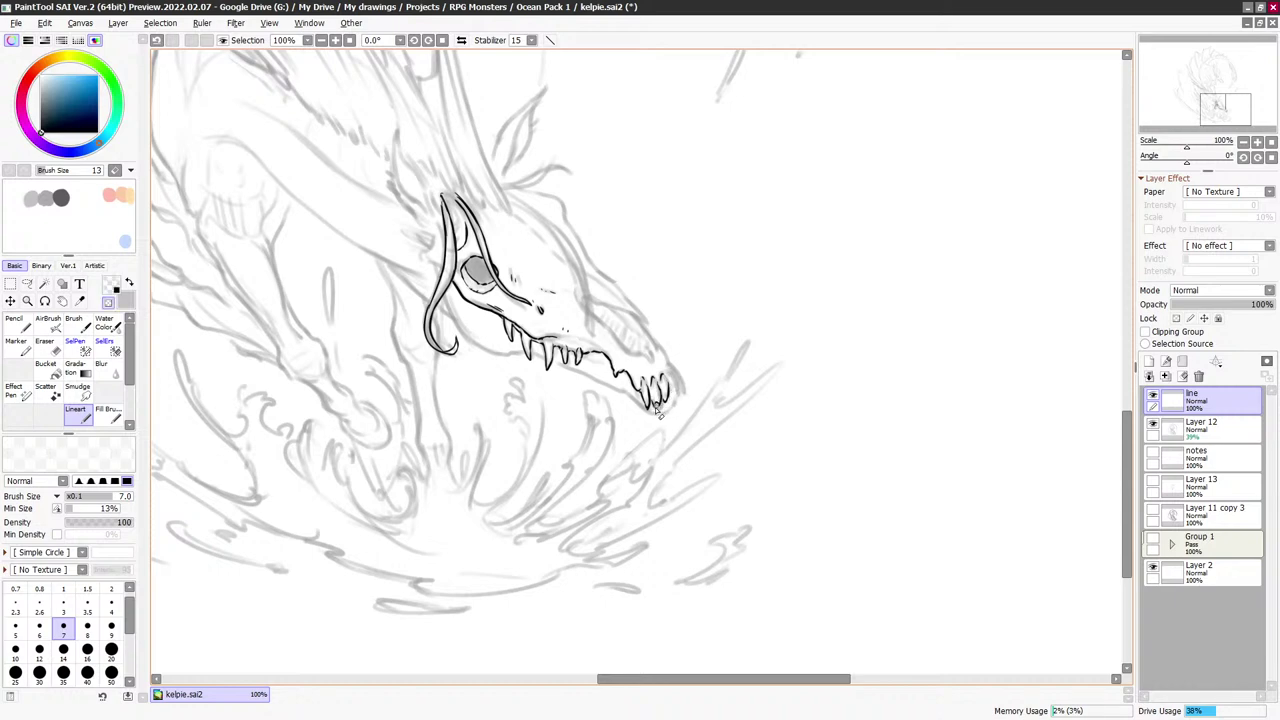
{"action": "key", "text": "x"}
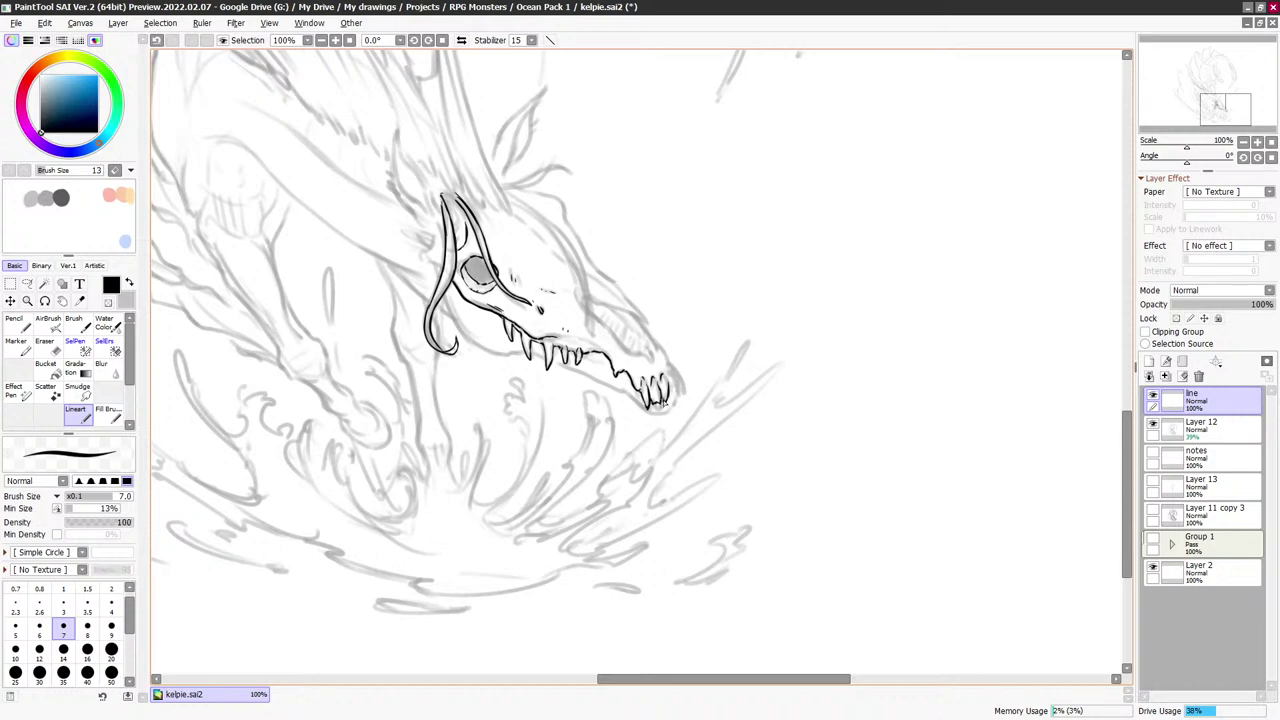
{"action": "left_click_drag", "start_coordinate": [670, 378], "coordinate": [677, 393]}
- Lasso the front teeth, adjust them with a freeform transform, deselect them and return to the Lineart brush
{"action": "mouse_move", "coordinate": [650, 419]}
{"action": "left_mouse_down"}
{"action": "mouse_move", "coordinate": [717, 359]}
{"action": "mouse_move", "coordinate": [700, 343]}
{"action": "left_mouse_up"}
{"action": "key", "text": "ctrl+z"}
{"action": "key", "text": "l"}
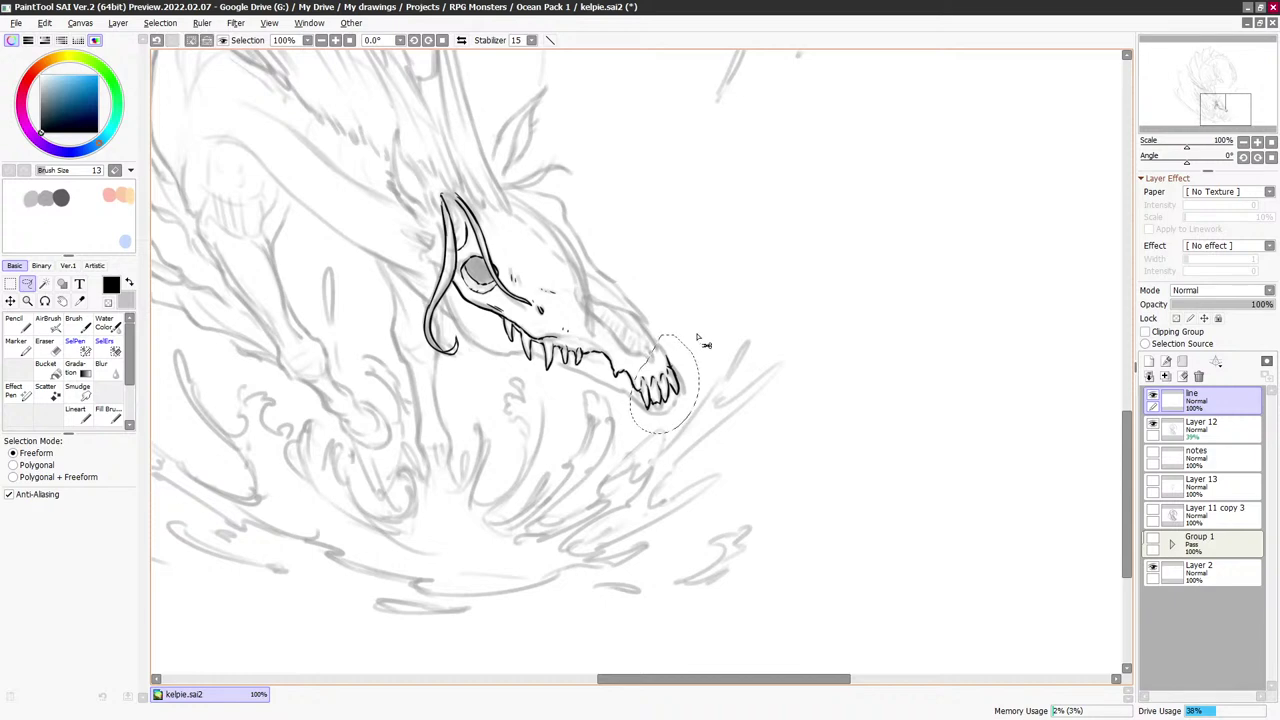
{"action": "key", "text": "ctrl+t"}
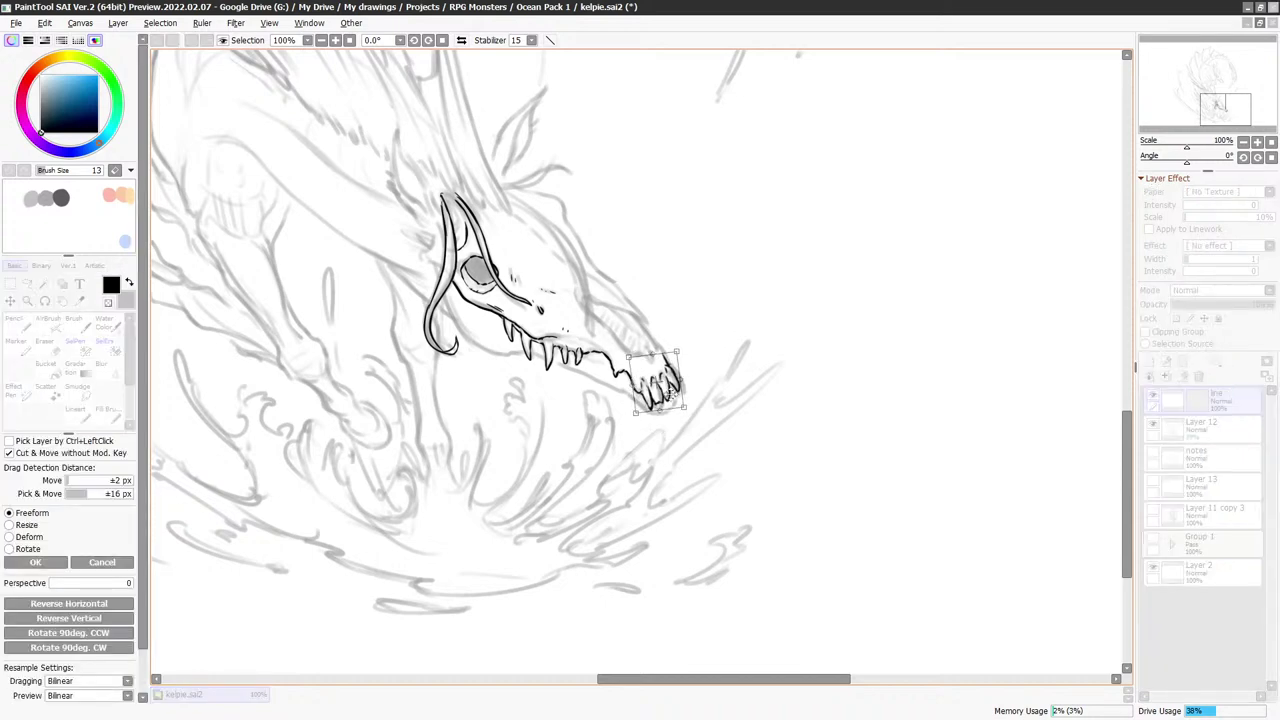
{"action": "key", "text": "Return"}
{"action": "key", "text": "ctrl+d"}
{"action": "key", "text": "b"}
{"action": "left_click", "coordinate": [77, 414]}
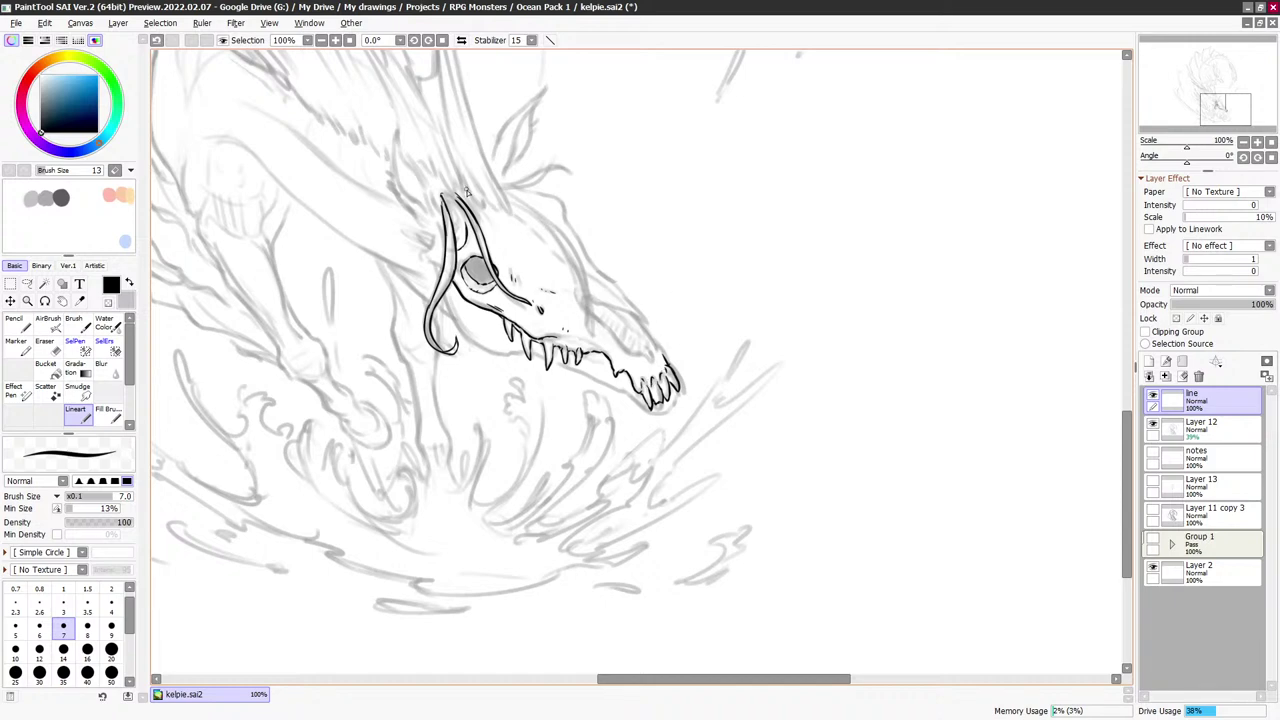
- Ink the short pointed strokes at the base of the horn above the eye
{"action": "left_click_drag", "start_coordinate": [464, 183], "coordinate": [486, 205]}
{"action": "key", "text": "ctrl+z"}
{"action": "key", "text": "ctrl+z"}
{"action": "left_click_drag", "start_coordinate": [475, 184], "coordinate": [511, 212]}
{"action": "mouse_move", "coordinate": [520, 168]}
{"action": "left_mouse_down"}
{"action": "mouse_move", "coordinate": [534, 228]}
{"action": "mouse_move", "coordinate": [512, 249]}
{"action": "left_mouse_up"}
{"action": "mouse_move", "coordinate": [495, 213]}
{"action": "left_mouse_down"}
{"action": "mouse_move", "coordinate": [500, 225]}
{"action": "mouse_move", "coordinate": [479, 166]}
{"action": "mouse_move", "coordinate": [508, 193]}
{"action": "mouse_move", "coordinate": [481, 169]}
{"action": "mouse_move", "coordinate": [513, 255]}
{"action": "left_mouse_up"}
- Ink the horn's long front edge up to the tip, its notched rear edge and the inner detail marks
{"action": "left_click_drag", "start_coordinate": [487, 305], "coordinate": [476, 243]}
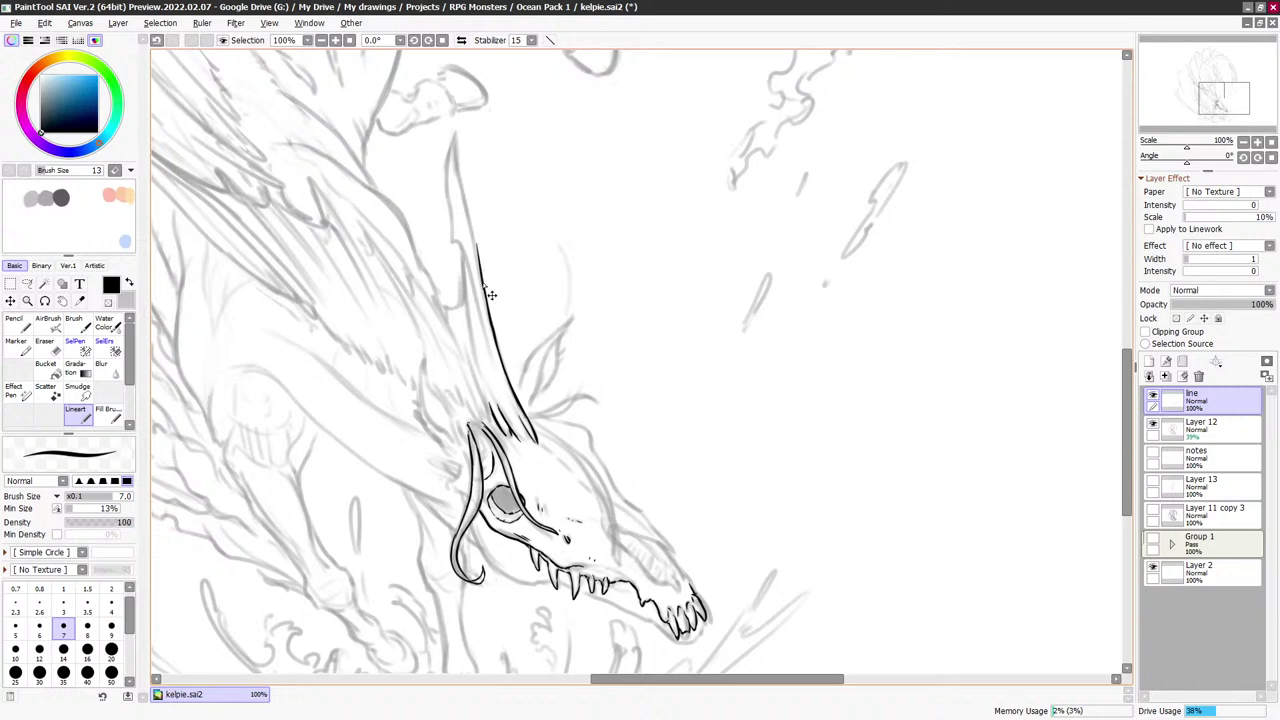
{"action": "key", "text": "ctrl+z"}
{"action": "left_click_drag", "start_coordinate": [488, 306], "coordinate": [471, 222]}
{"action": "mouse_move", "coordinate": [474, 241]}
{"action": "left_mouse_down"}
{"action": "mouse_move", "coordinate": [453, 133]}
{"action": "mouse_move", "coordinate": [455, 248]}
{"action": "mouse_move", "coordinate": [447, 176]}
{"action": "mouse_move", "coordinate": [450, 229]}
{"action": "mouse_move", "coordinate": [442, 192]}
{"action": "mouse_move", "coordinate": [477, 303]}
{"action": "left_mouse_up"}
{"action": "key", "text": "minus"}
{"action": "key", "text": "minus"}
{"action": "key", "text": "ctrl+z"}
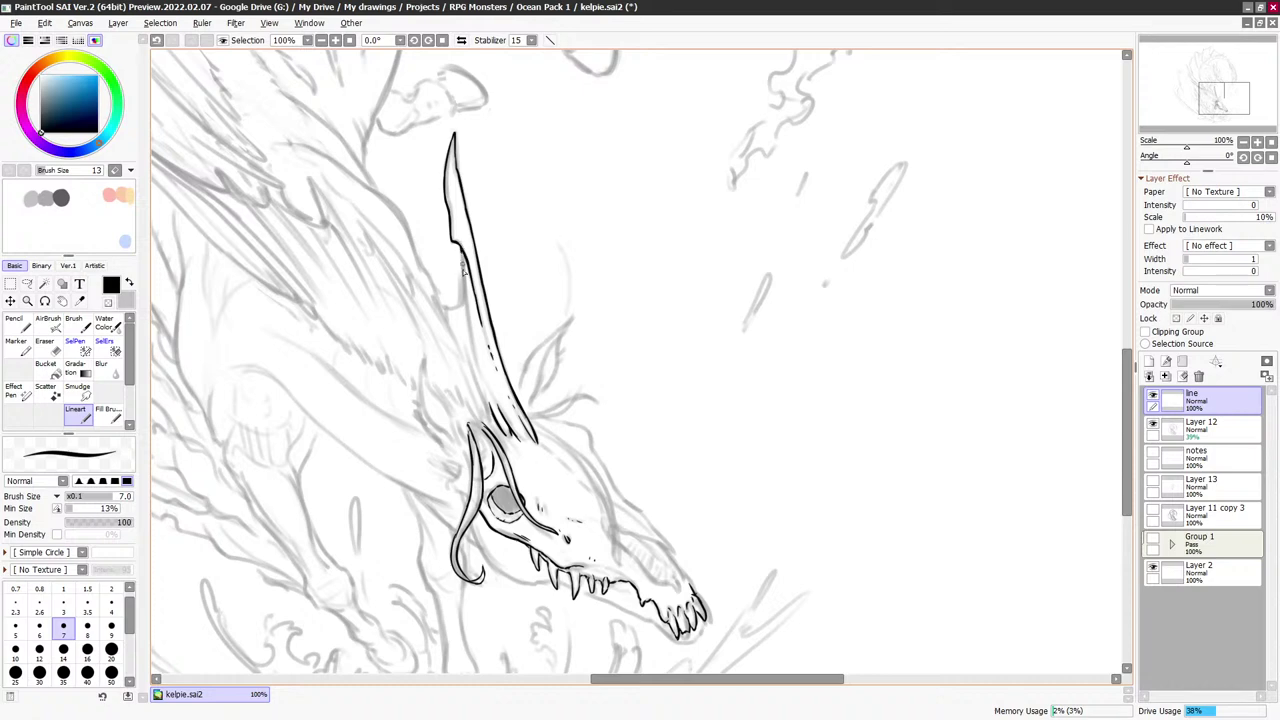
- Ink the small jagged barb on the rear edge of the horn below the notch
{"action": "mouse_move", "coordinate": [450, 310]}
{"action": "left_mouse_down"}
{"action": "mouse_move", "coordinate": [464, 300]}
{"action": "mouse_move", "coordinate": [465, 263]}
{"action": "left_mouse_up"}
{"action": "scroll", "coordinate": [655, 357], "scroll_direction": "down", "scroll_amount": 2}
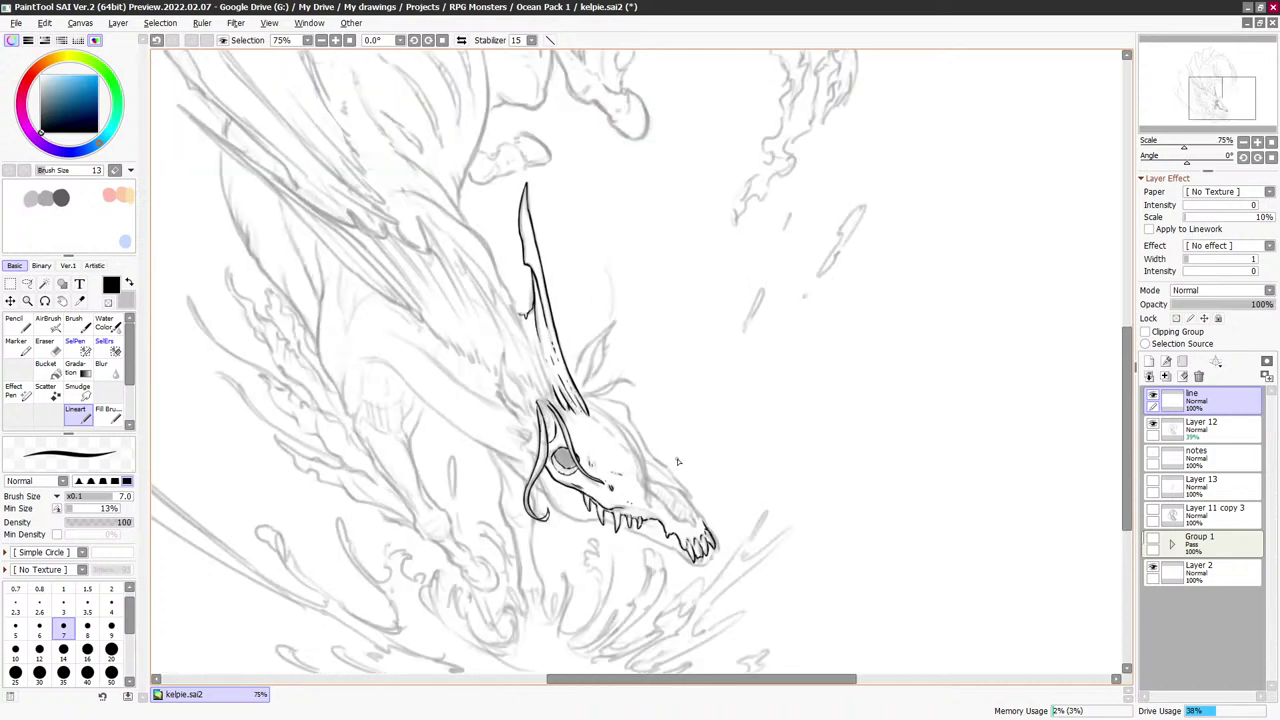
{"action": "mouse_move", "coordinate": [679, 461]}
{"action": "left_mouse_down"}
{"action": "mouse_move", "coordinate": [723, 320]}
{"action": "mouse_move", "coordinate": [714, 440]}
{"action": "mouse_move", "coordinate": [716, 403]}
{"action": "left_mouse_up"}
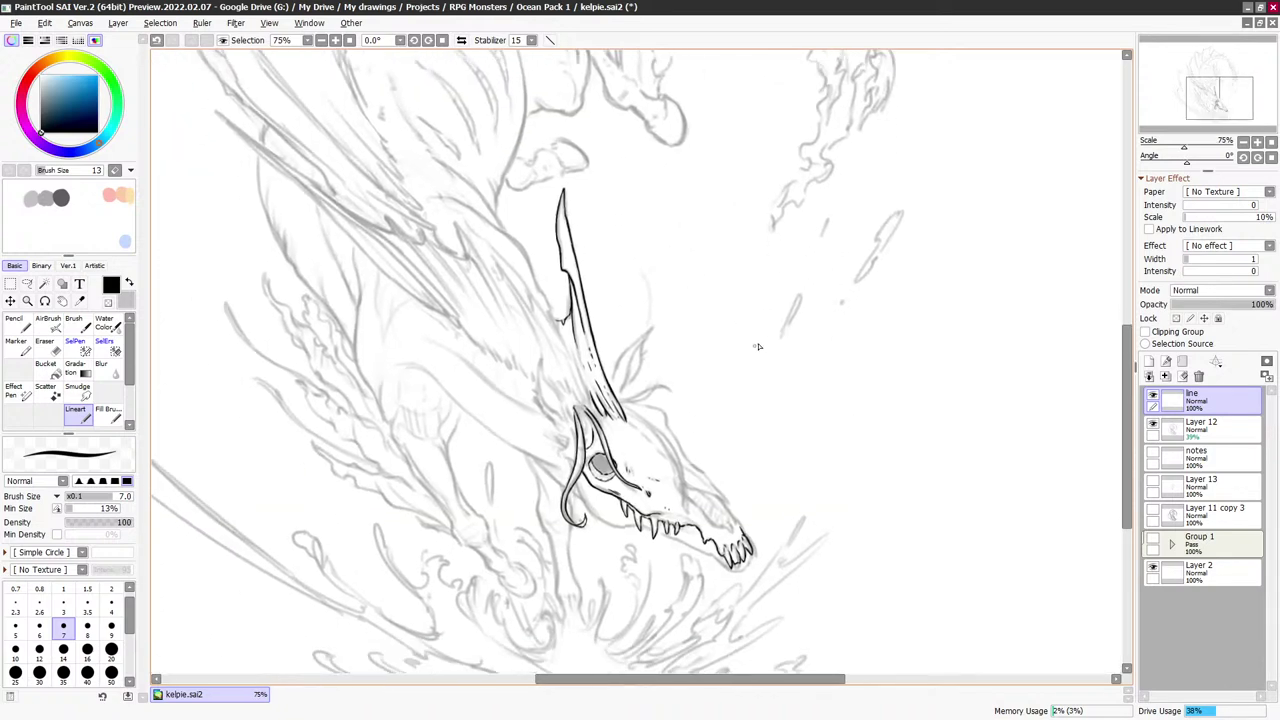
{"action": "scroll", "coordinate": [766, 360], "scroll_direction": "down", "scroll_amount": 1}
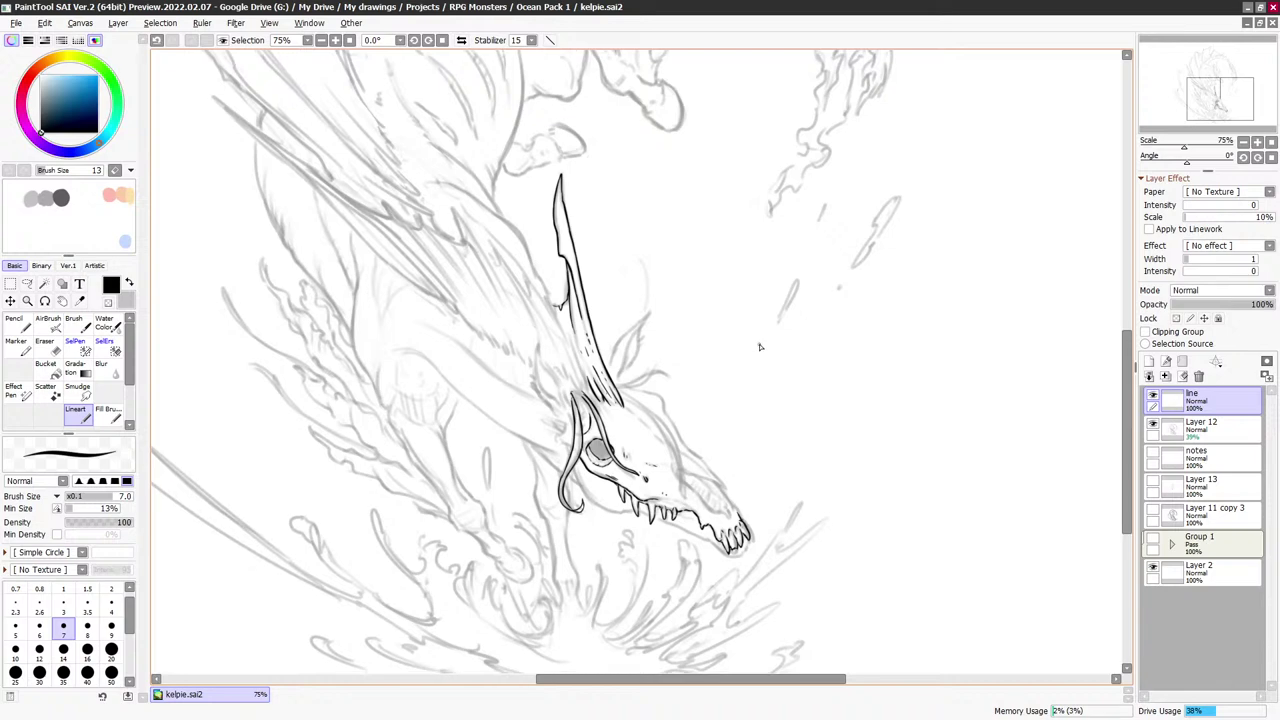